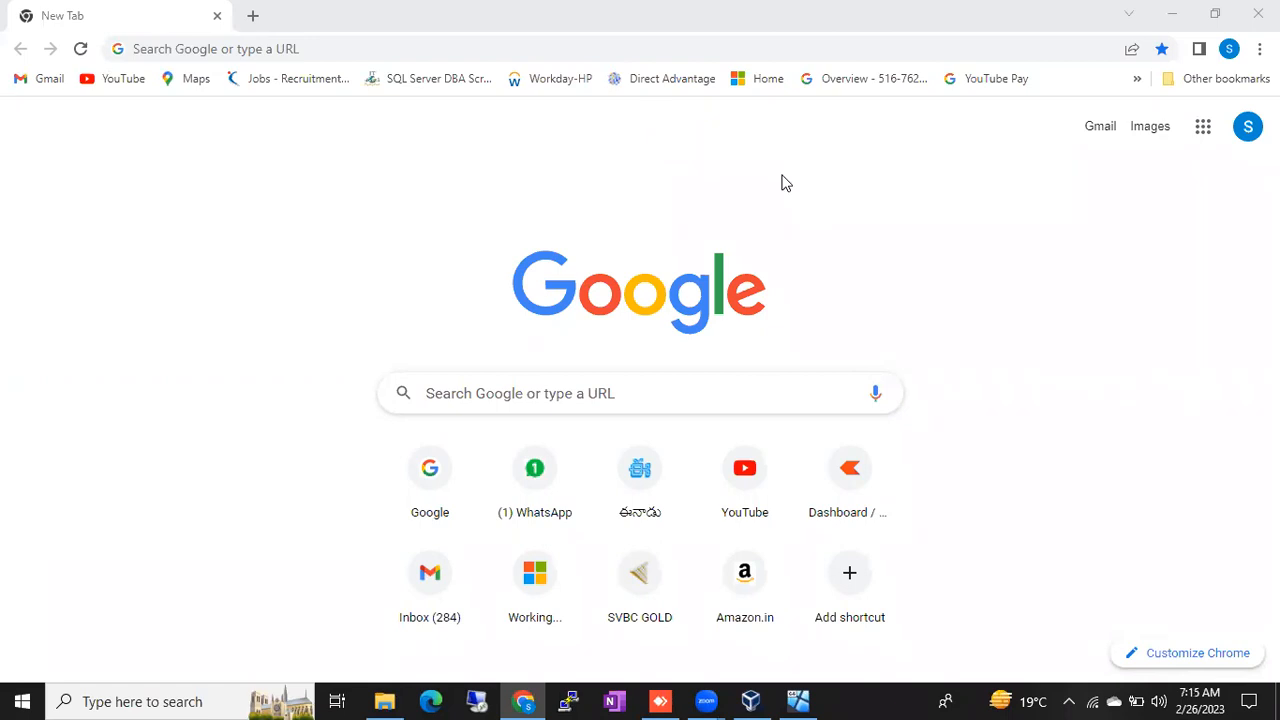
# Dismiss both VirtualBox notices, maximize the BATCH48 window and send Ctrl+Alt+Delete to unlock it.
pyautogui.click(800, 700)
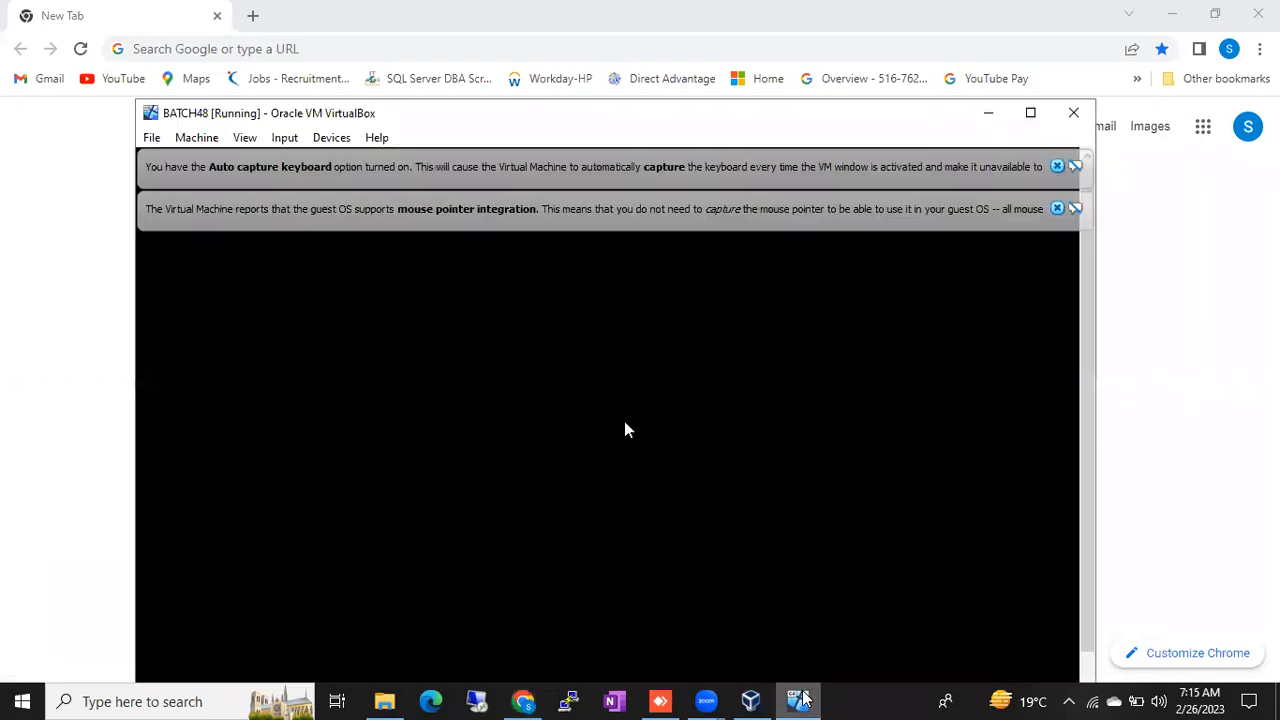
pyautogui.click(1057, 210)
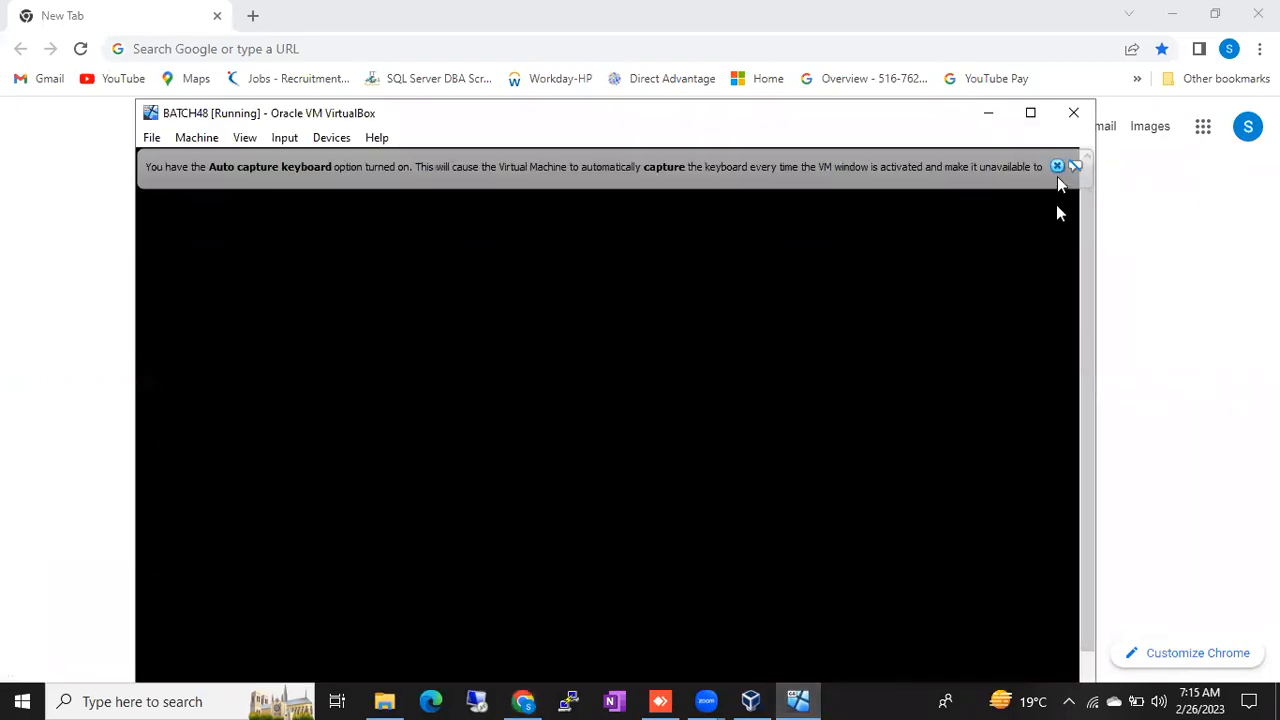
pyautogui.click(1056, 166)
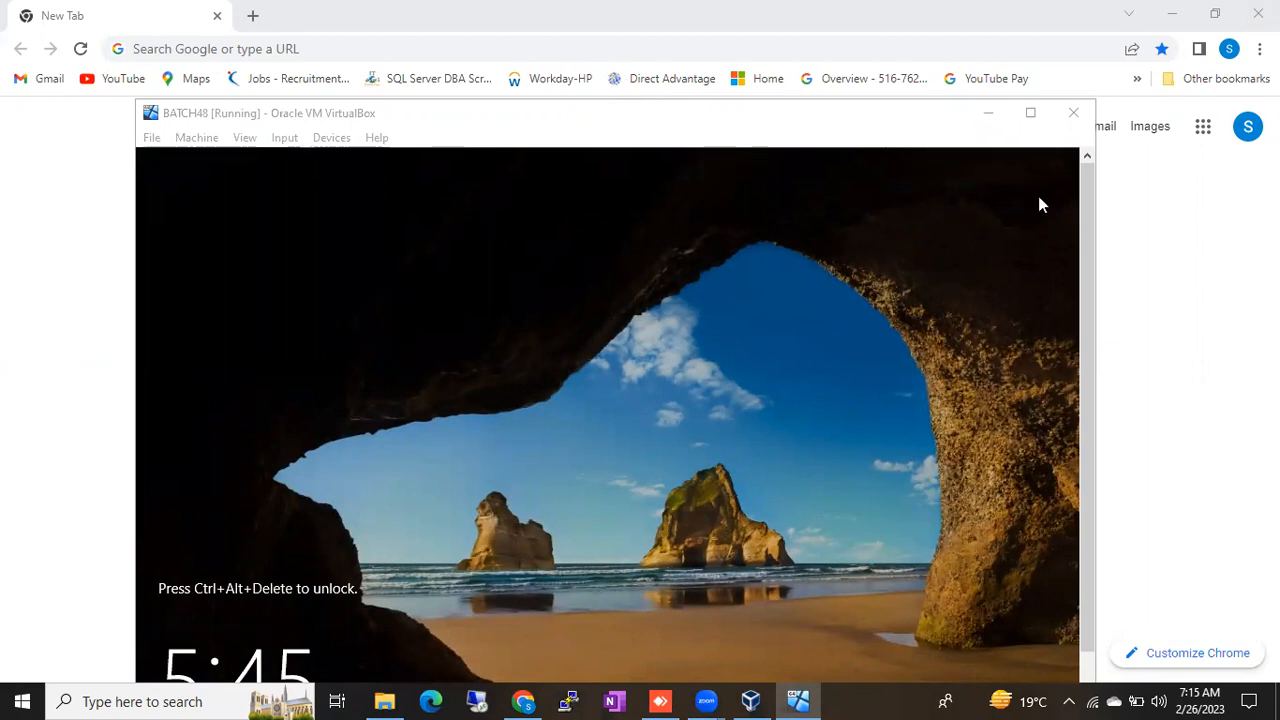
pyautogui.click(1031, 114)
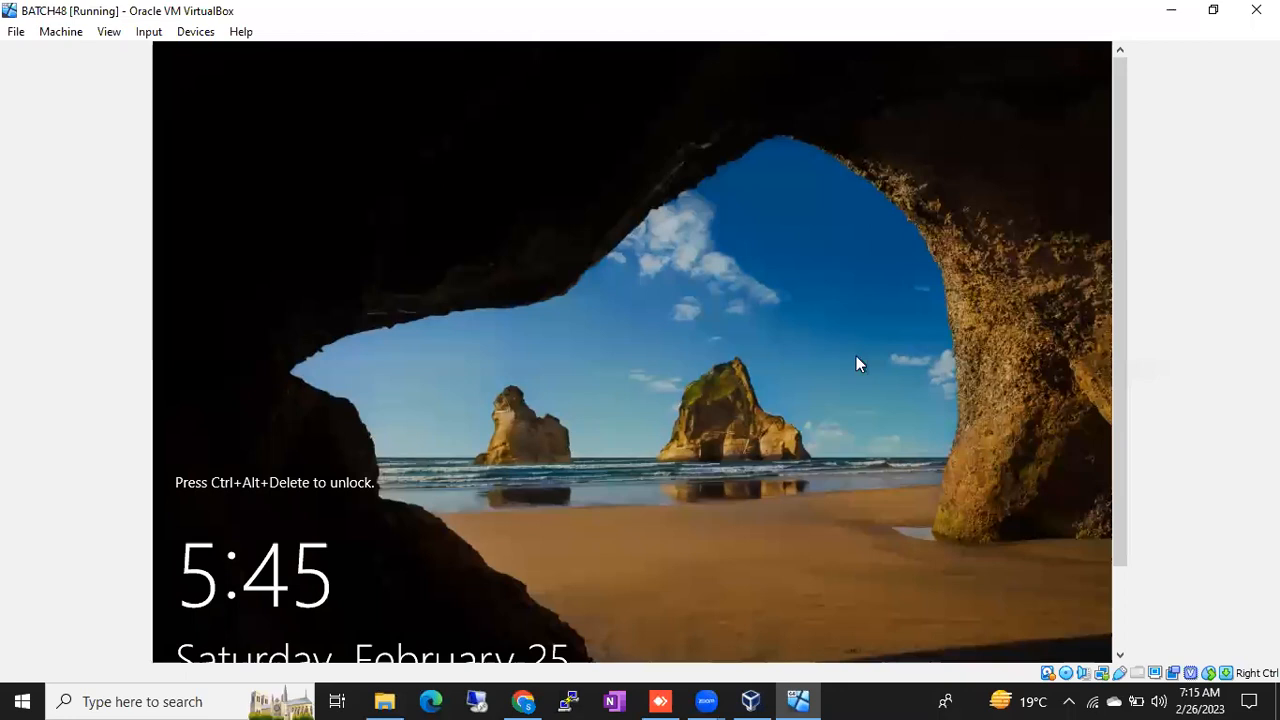
pyautogui.hotkey('ctrl', 'Delete')
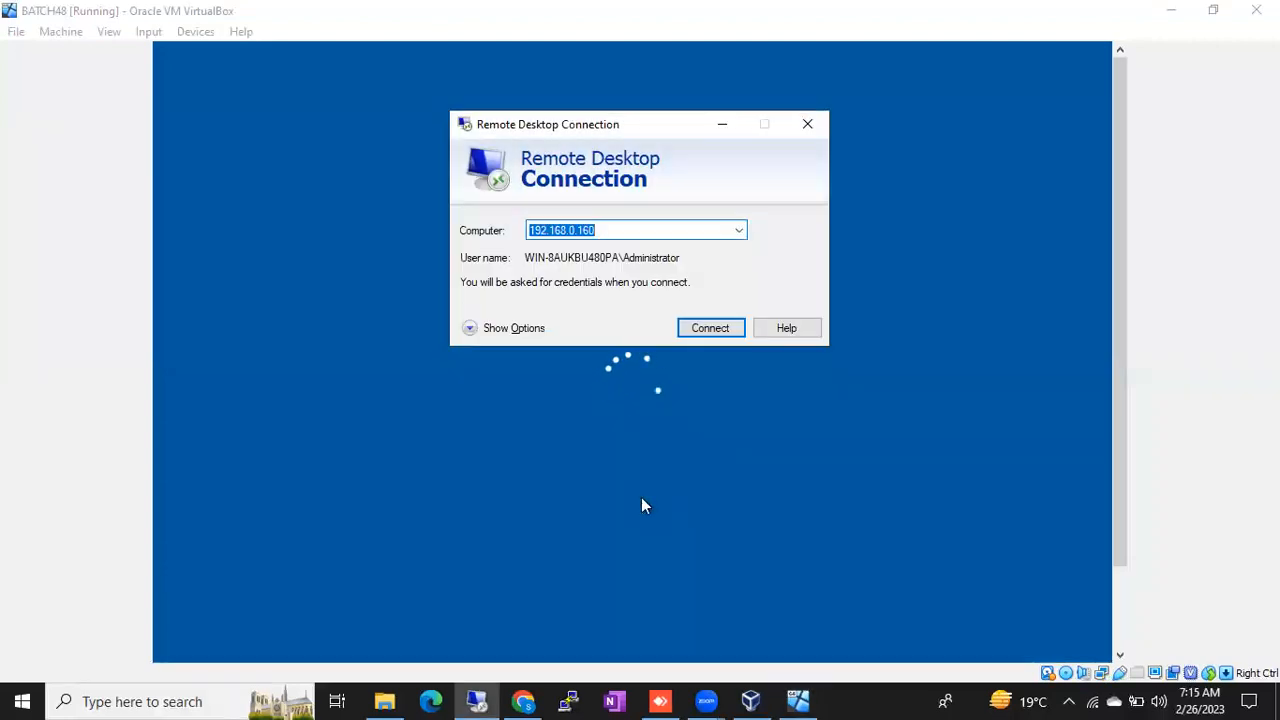
# Connect to 192.168.0.160 with the administrator password, accept the certificate warning, then return to Chrome.
pyautogui.click(717, 330)
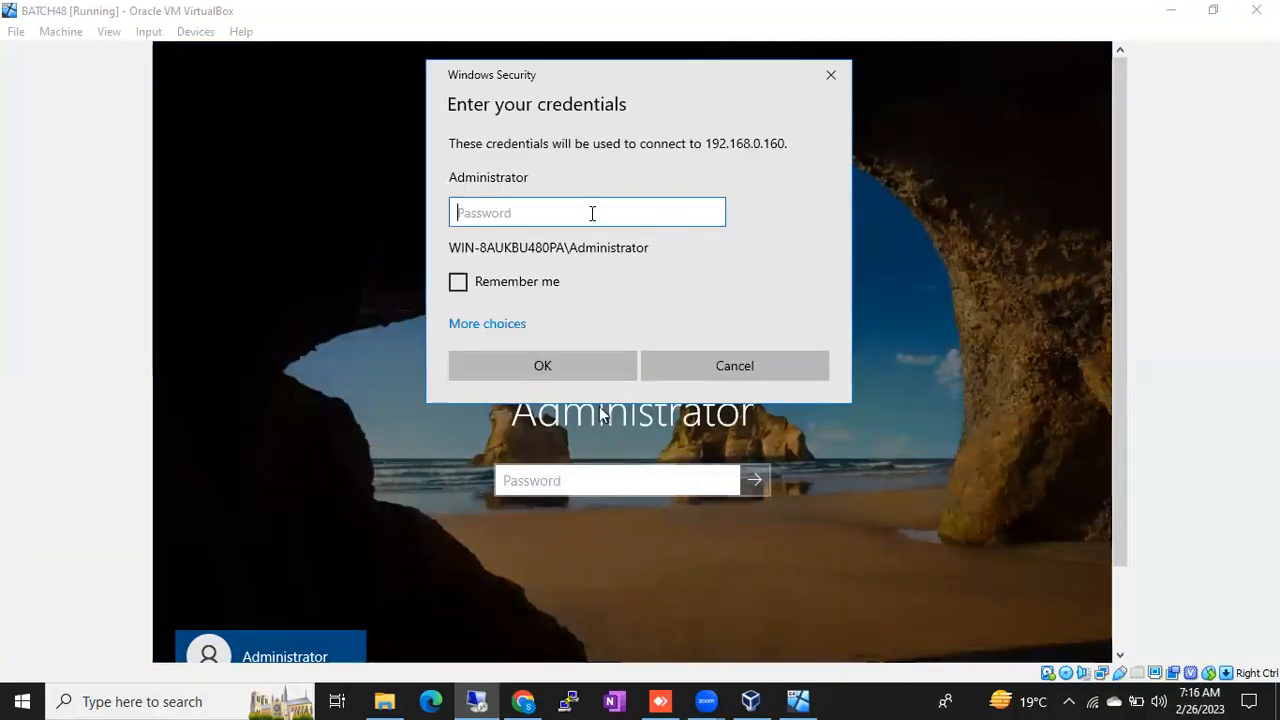
pyautogui.write('••••')
pyautogui.press('BackSpace')
pyautogui.press('BackSpace')
pyautogui.press('BackSpace')
pyautogui.press('BackSpace')
pyautogui.write('••••••••••••')
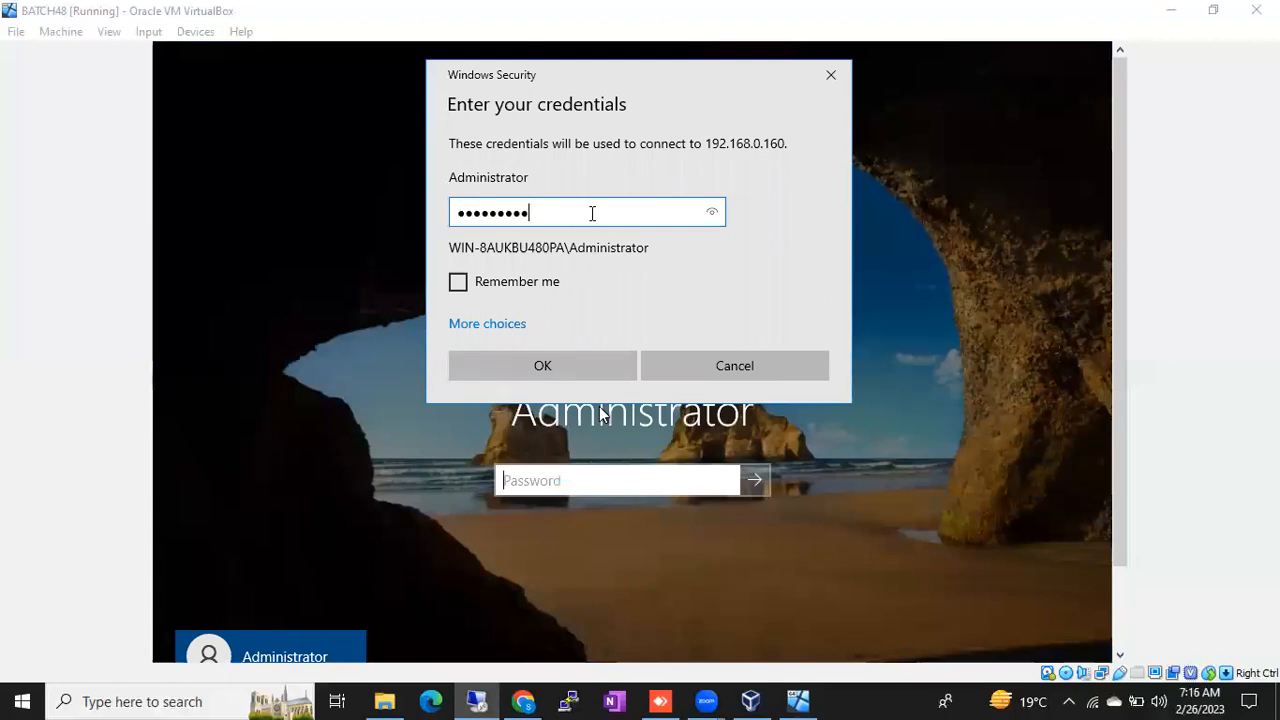
pyautogui.press('Return')
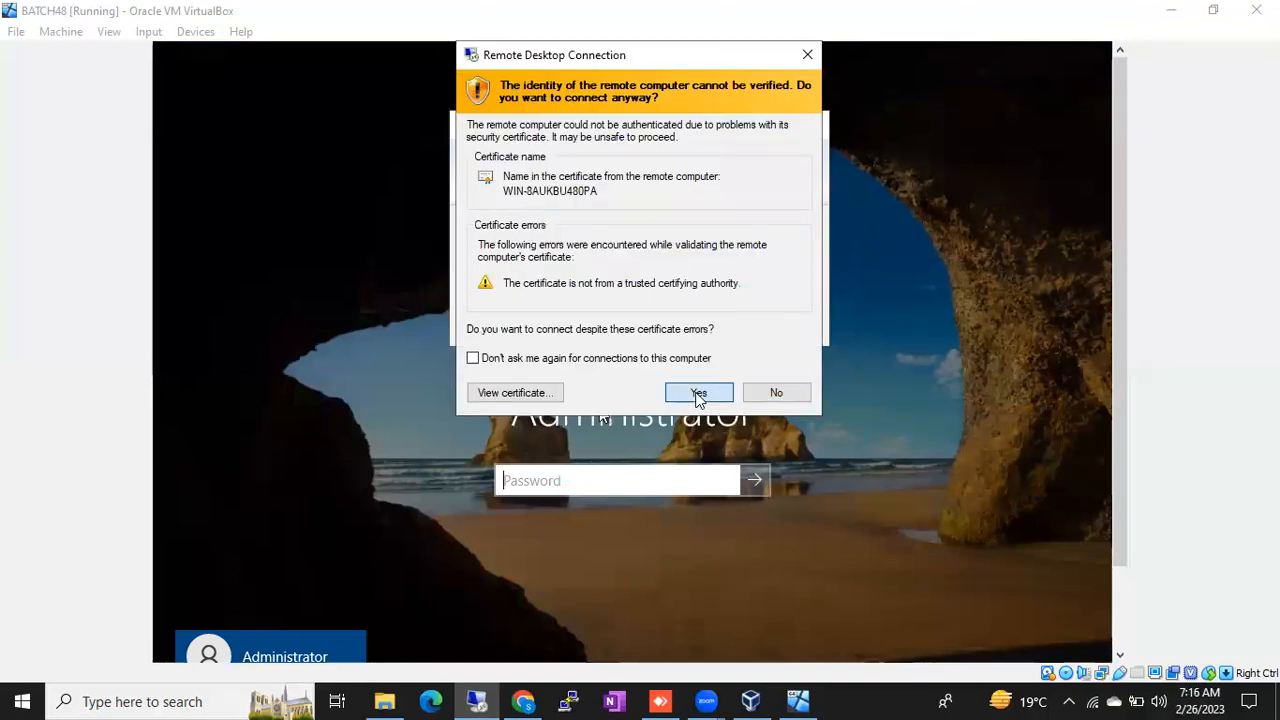
pyautogui.click(699, 394)
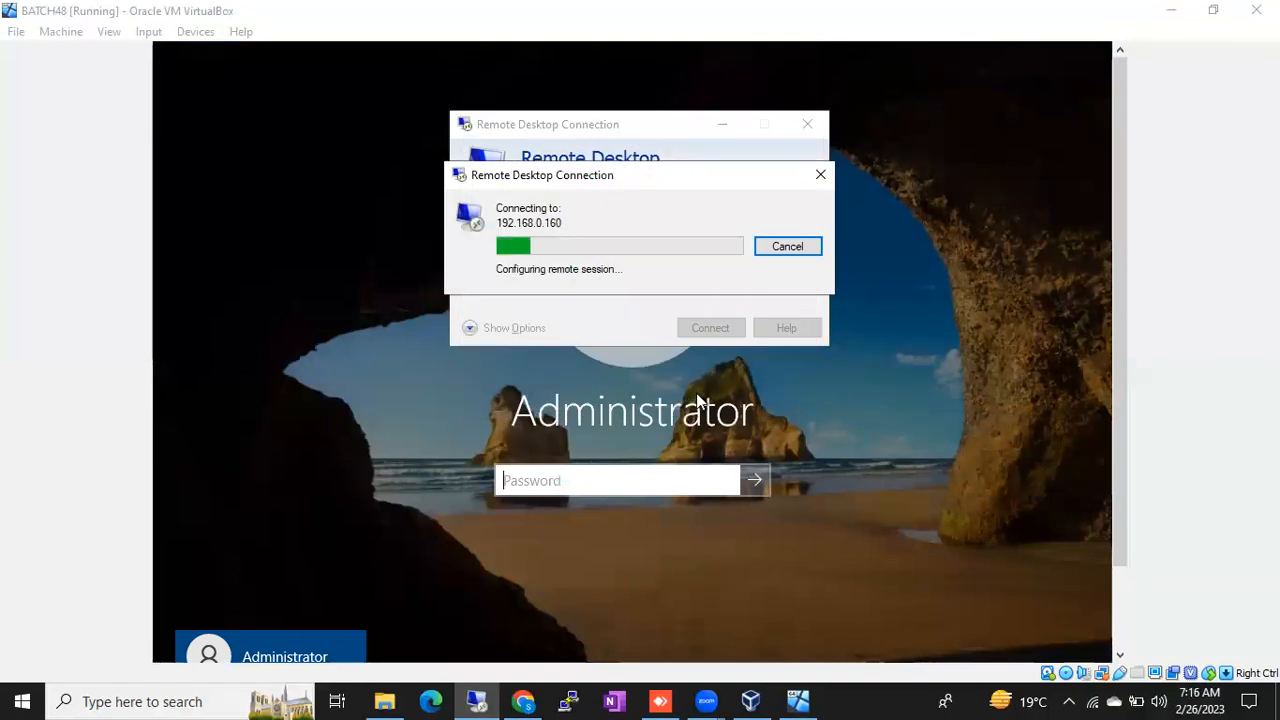
pyautogui.click(521, 700)
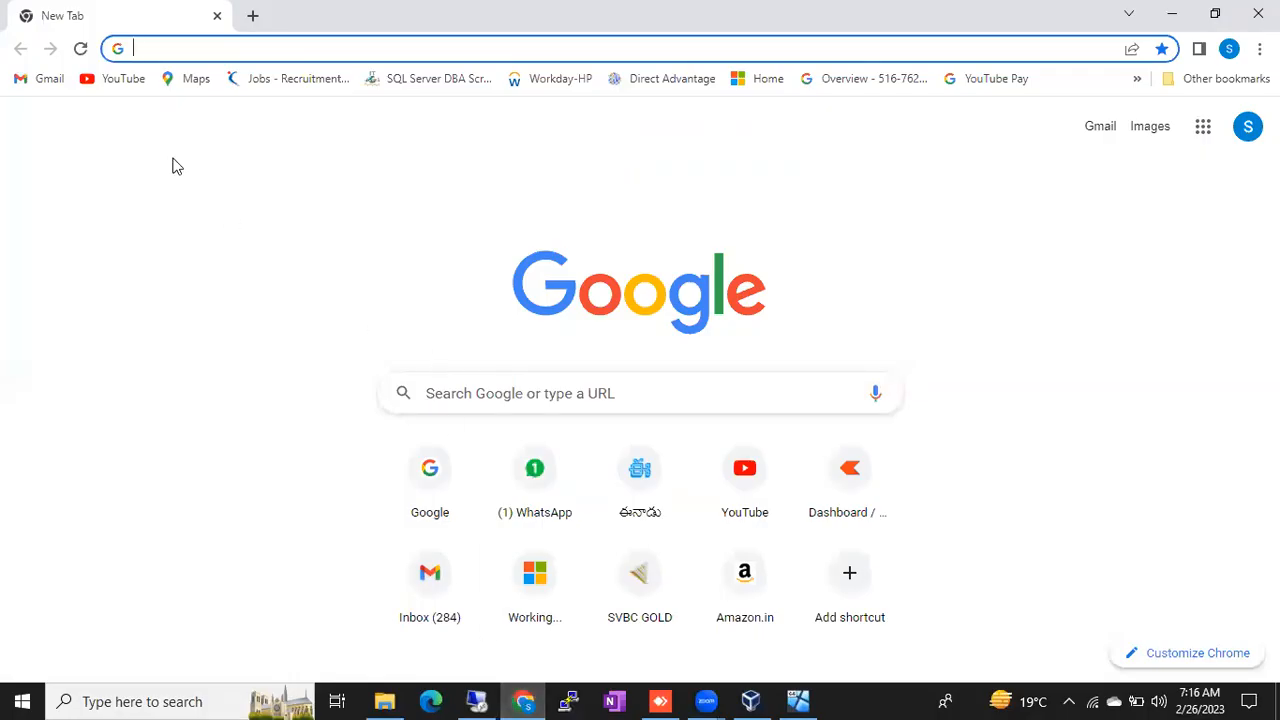
# Search 'dr' in Chrome's address bar, accepting the 'draw io' suggestion.
pyautogui.click(135, 48)
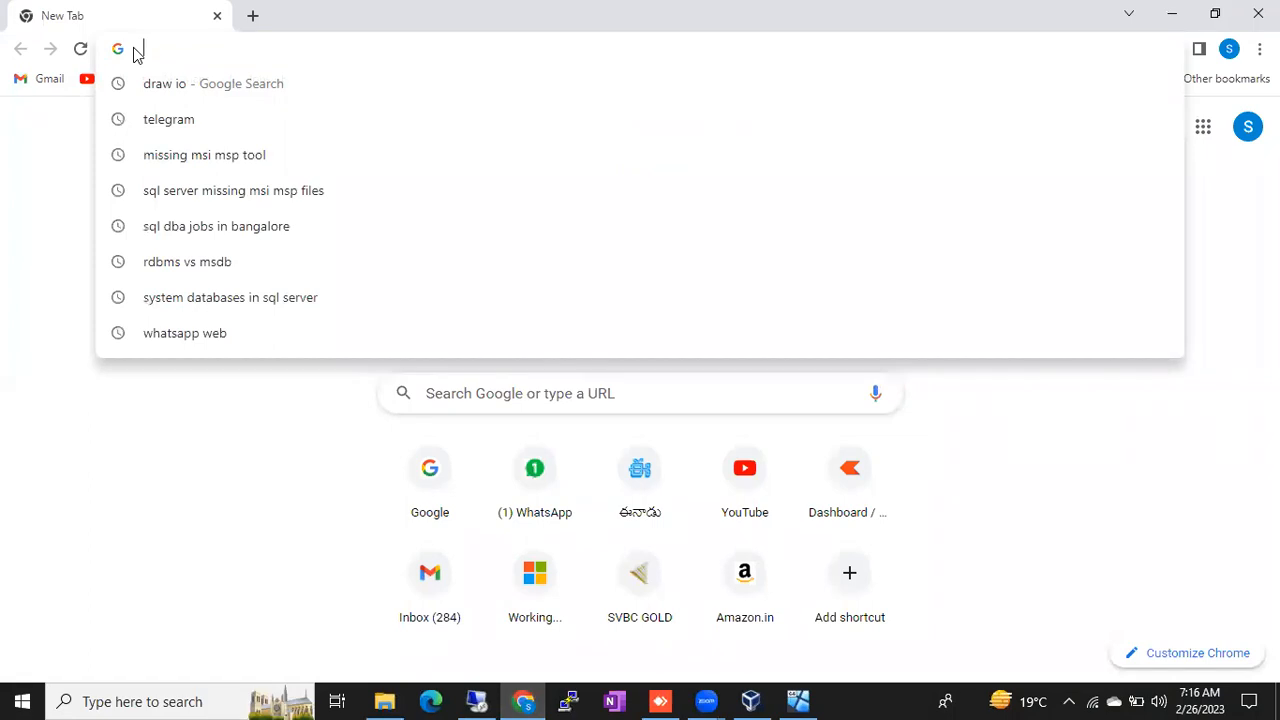
pyautogui.write('dr')
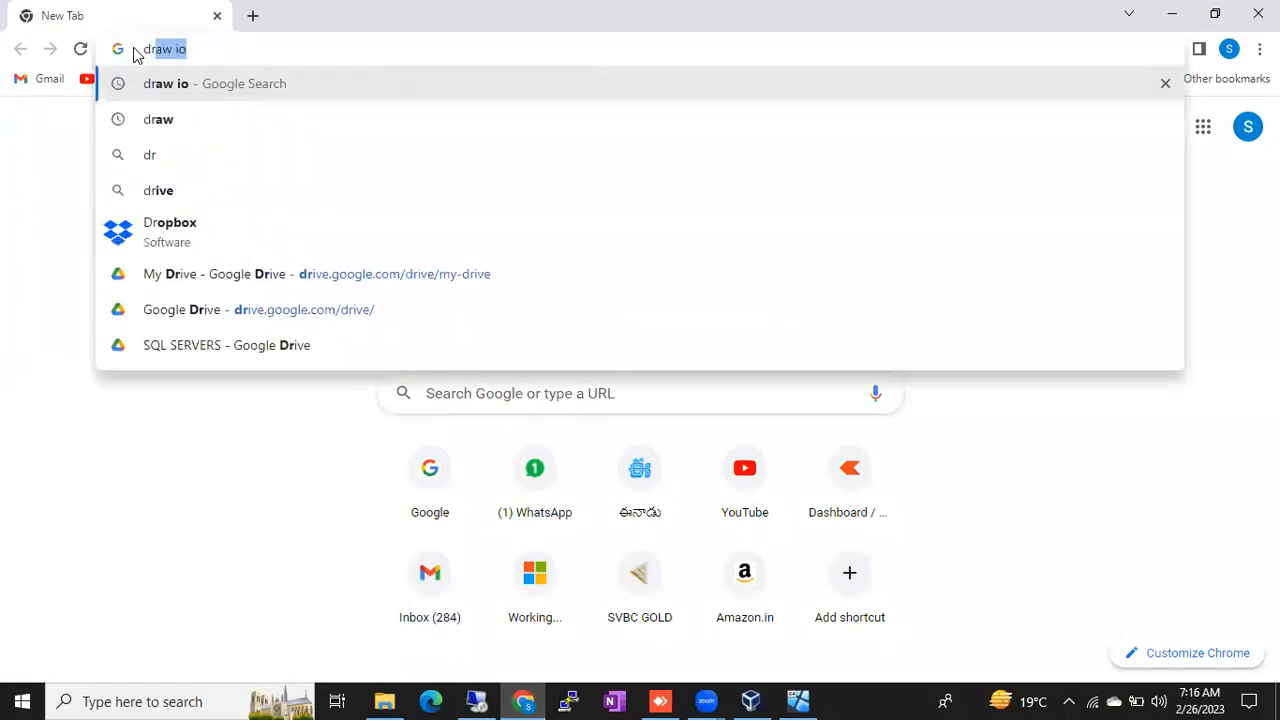
pyautogui.press('Return')
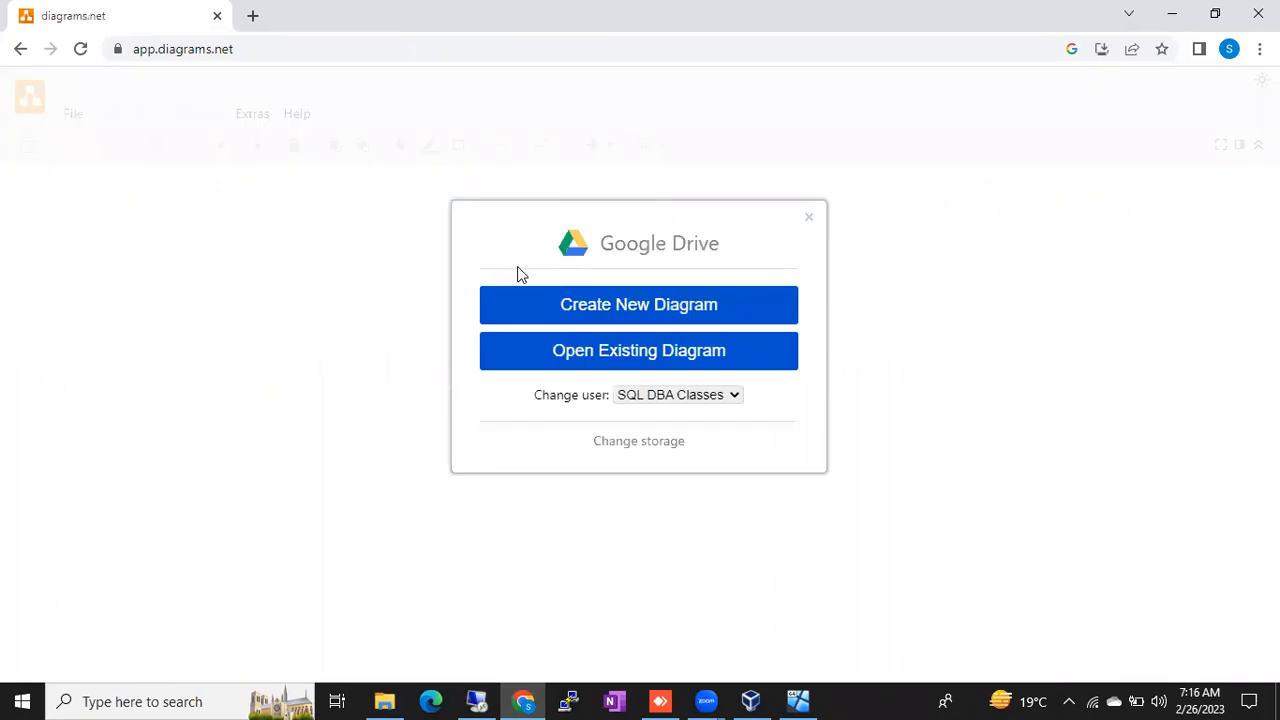
# Open the BATCH 48 diagram from Google Drive via Open Existing Diagram.
pyautogui.click(601, 354)
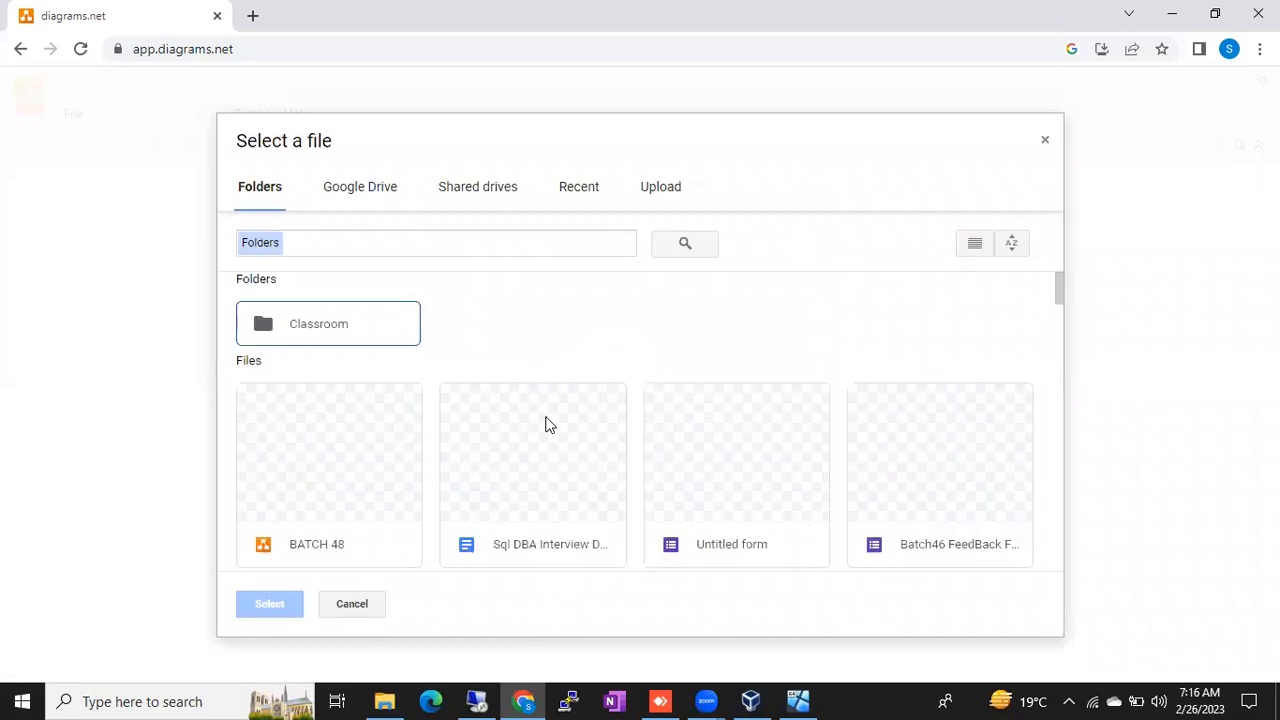
pyautogui.click(336, 440)
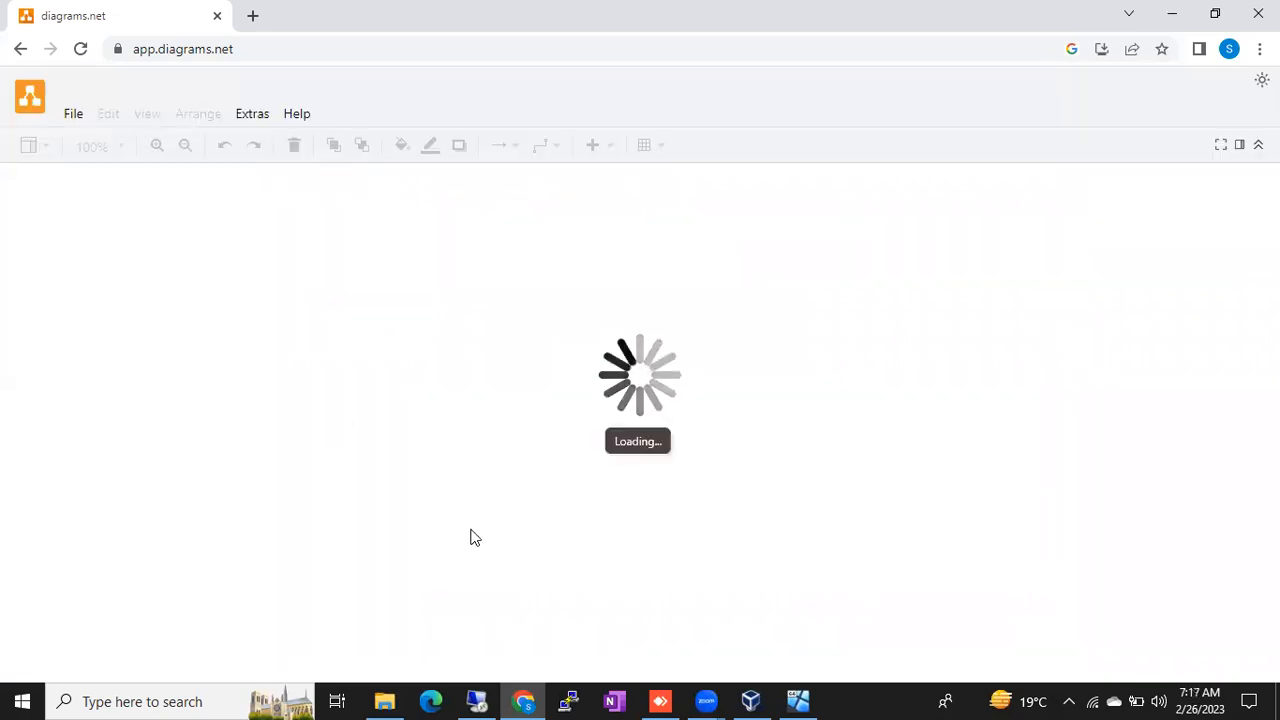
pyautogui.click(476, 698)
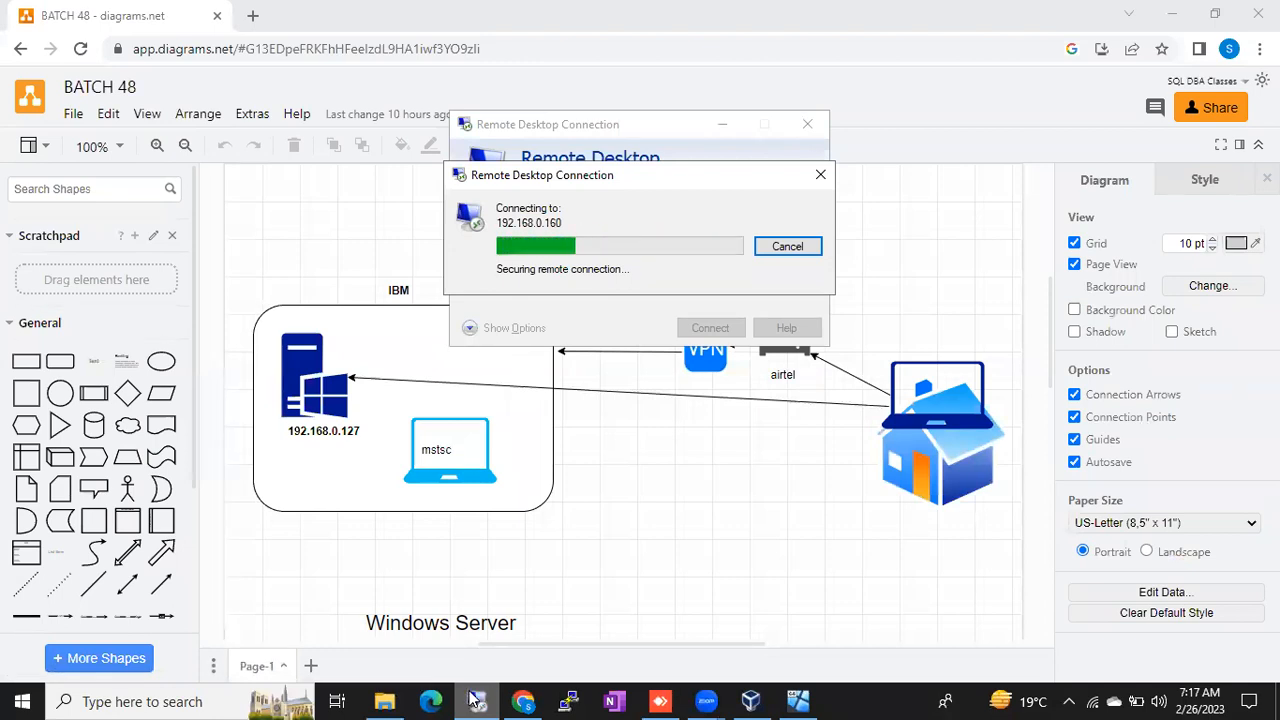
# Drag the small person icon from beside ssms into the Sql Server container.
pyautogui.scroll(-3, 497, 567)
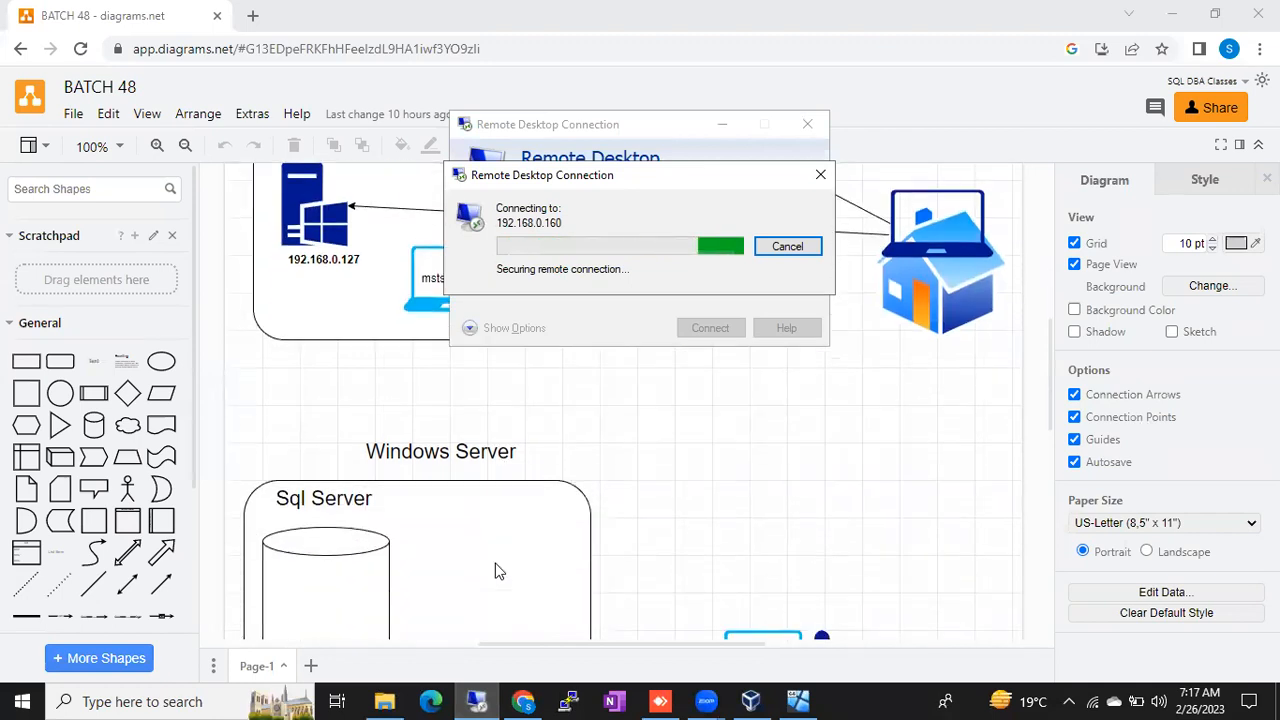
pyautogui.click(505, 498)
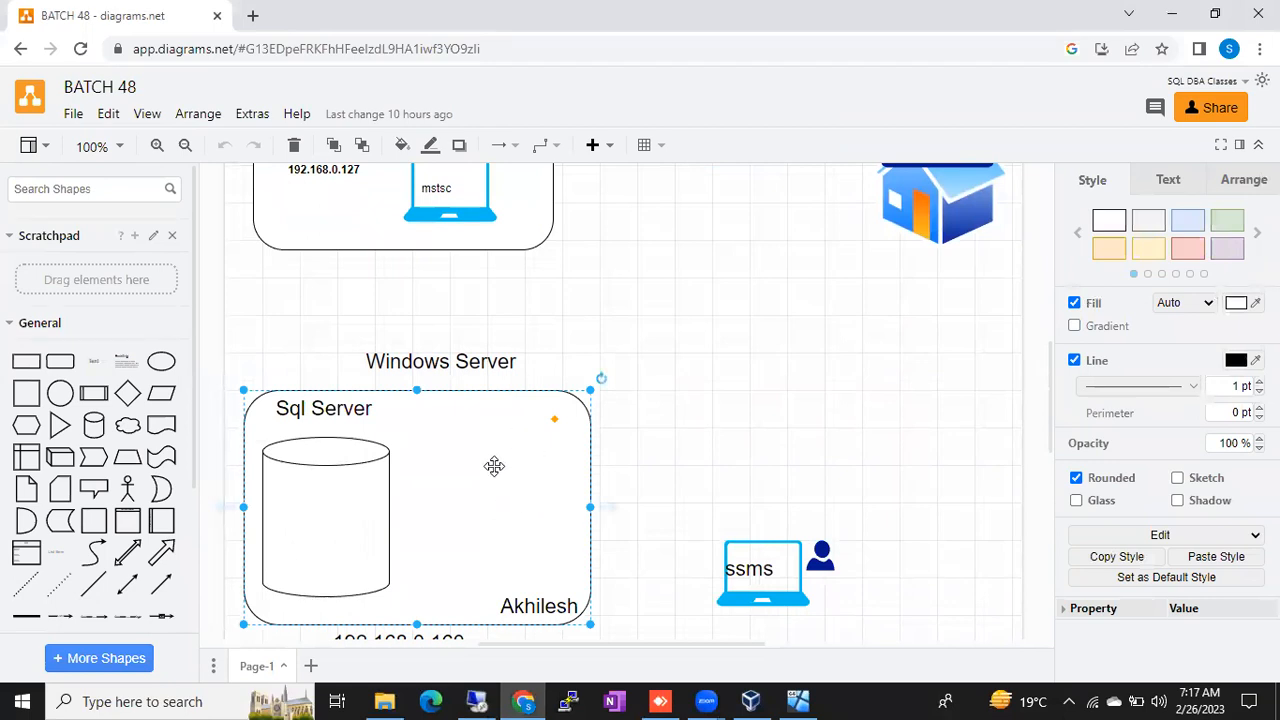
pyautogui.scroll(1, 494, 466)
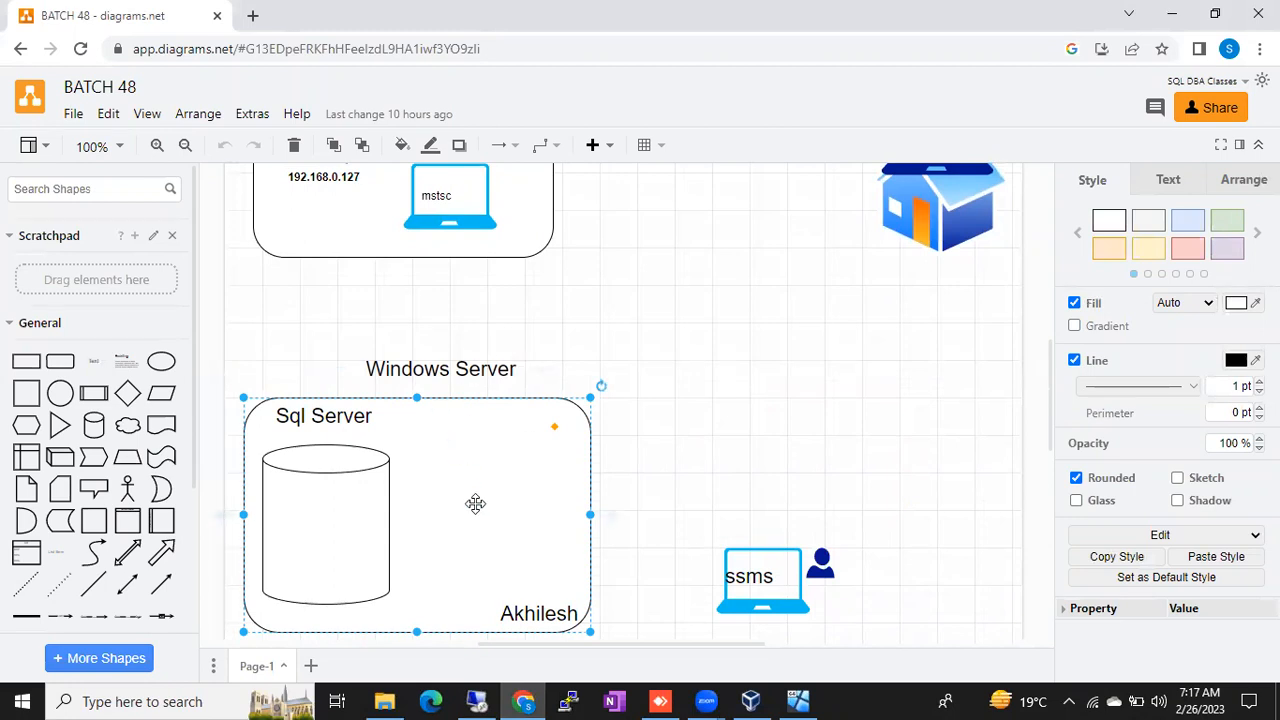
pyautogui.click(322, 498)
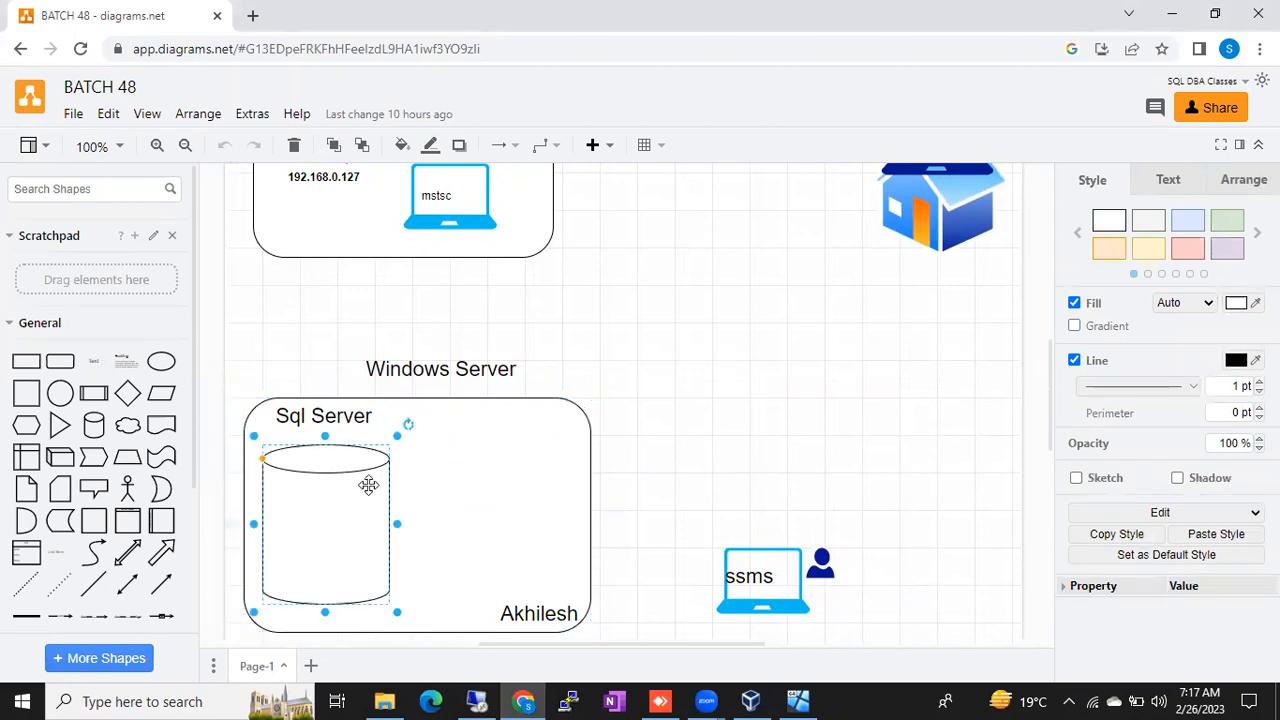
pyautogui.click(821, 560)
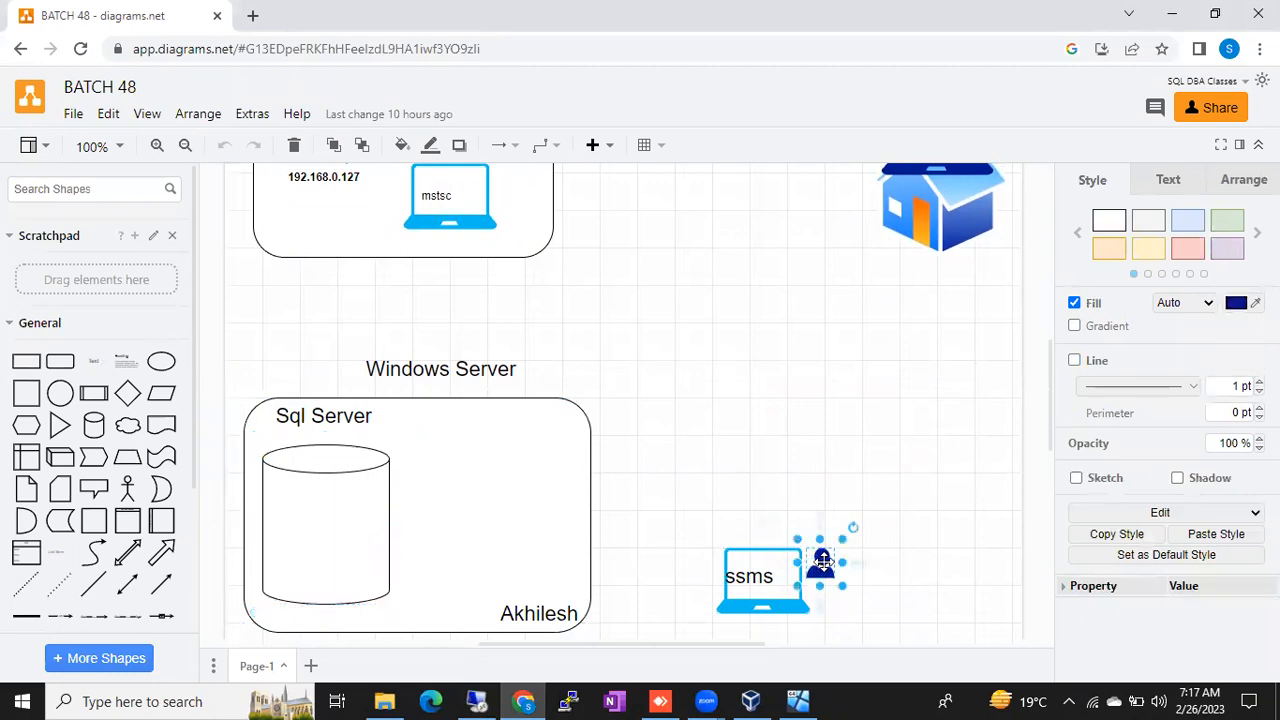
pyautogui.moveTo(821, 560); pyautogui.dragTo(299, 513)
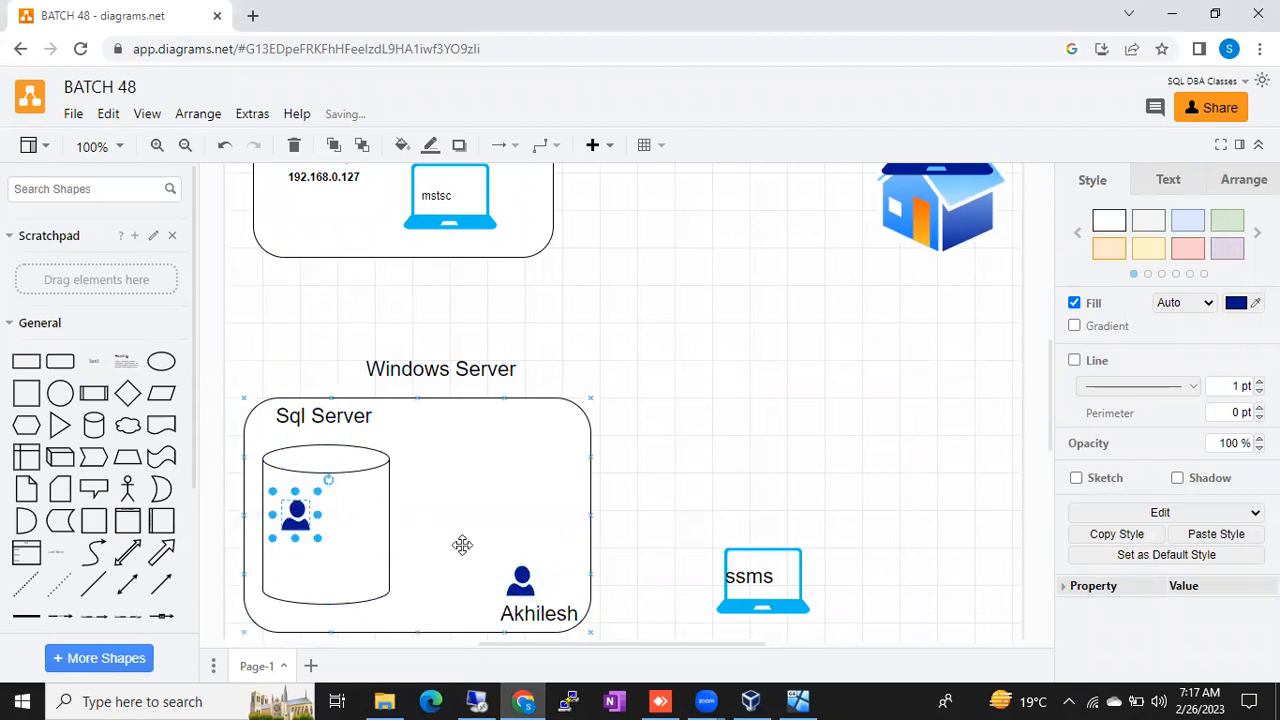
# Undo the stray connector and reposition the lower user icon inside the box above its label.
pyautogui.moveTo(521, 578); pyautogui.dragTo(704, 500)
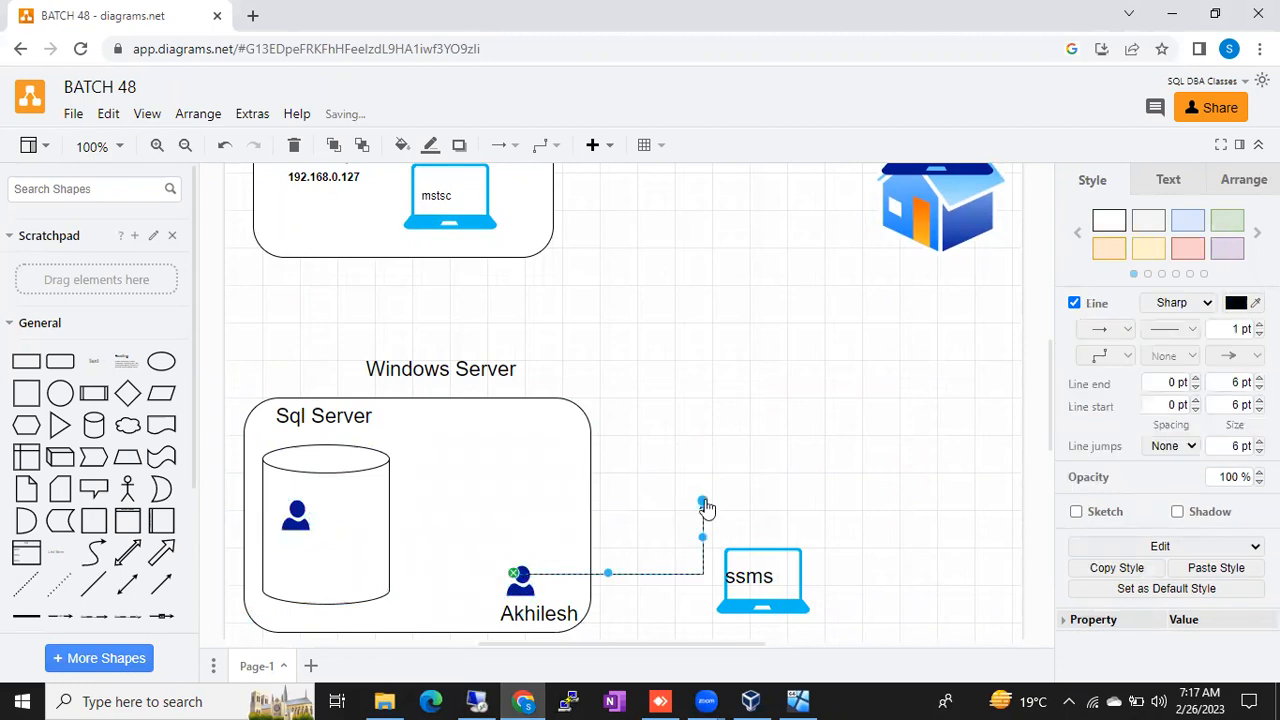
pyautogui.hotkey('ctrl', 'z')
pyautogui.click(523, 583)
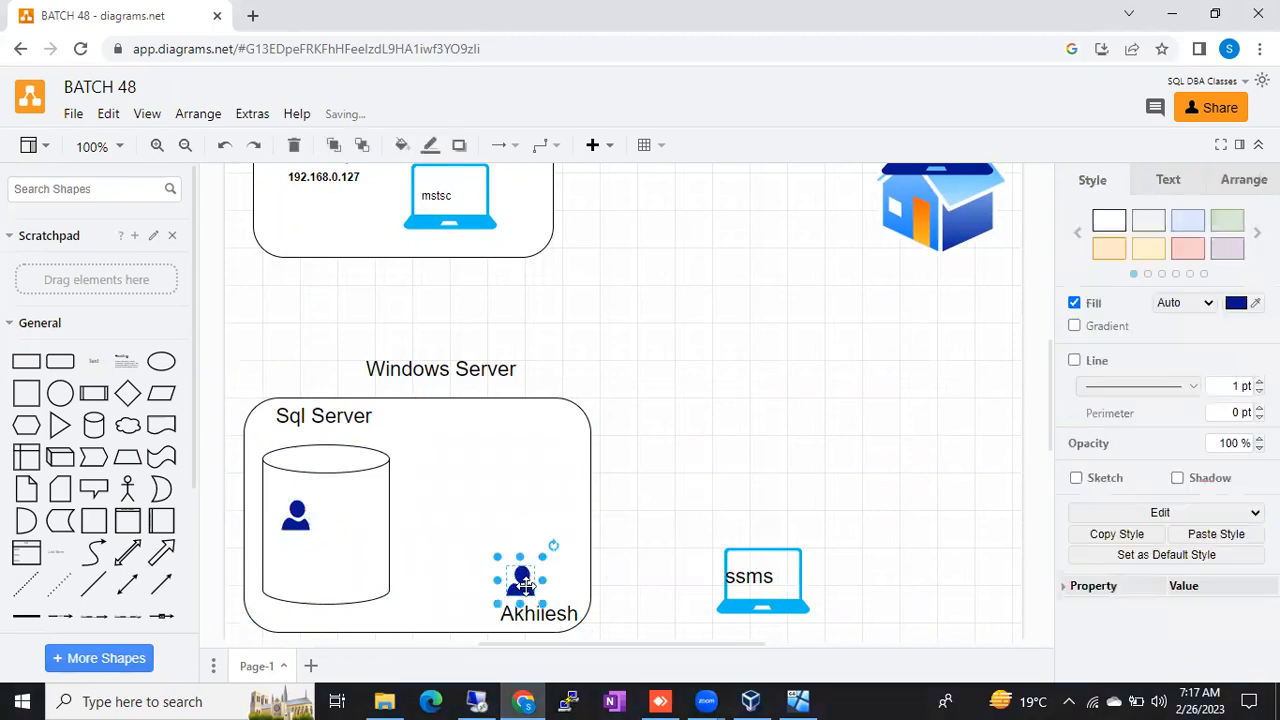
pyautogui.moveTo(523, 583); pyautogui.dragTo(754, 462)
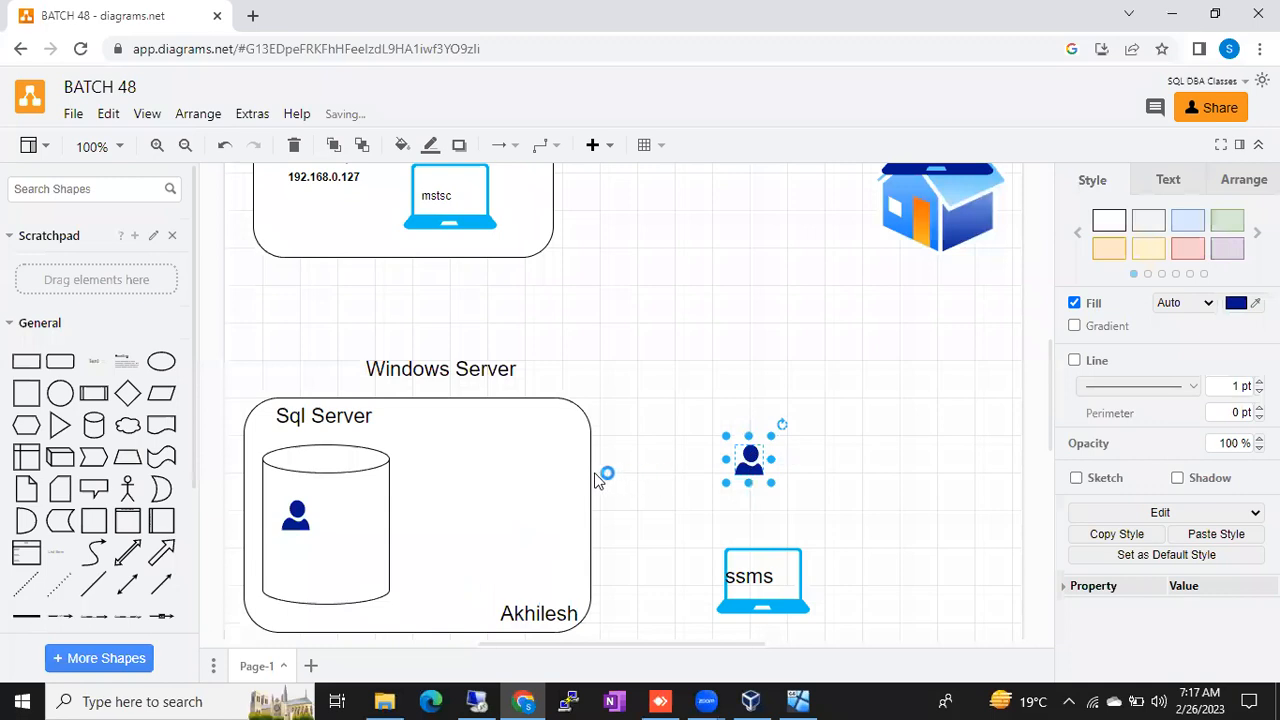
pyautogui.click(530, 487)
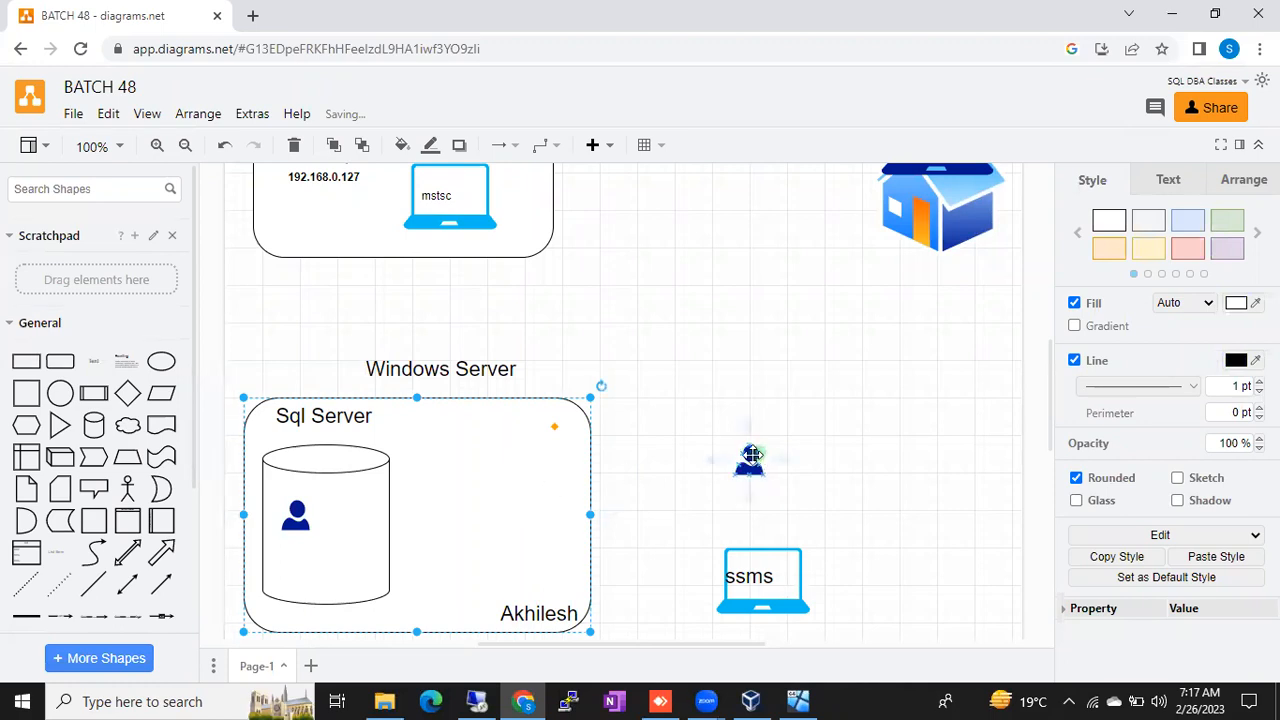
pyautogui.moveTo(749, 460); pyautogui.dragTo(531, 572)
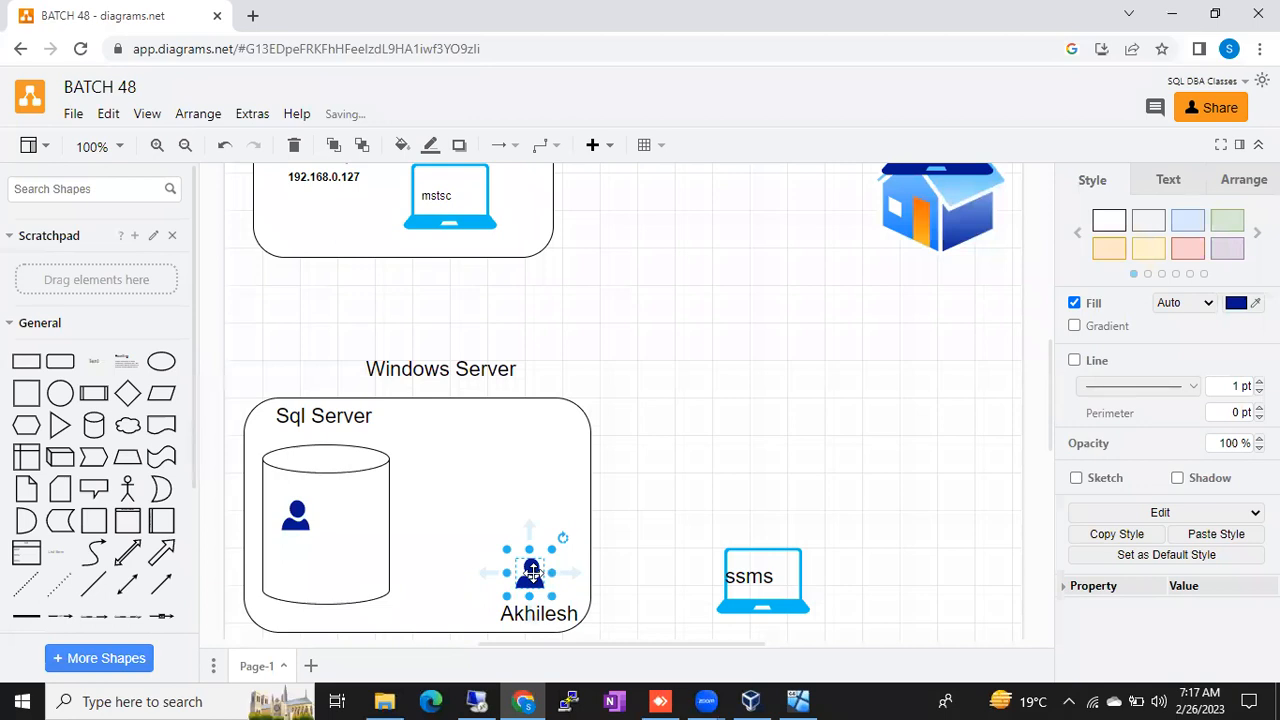
pyautogui.click(531, 459)
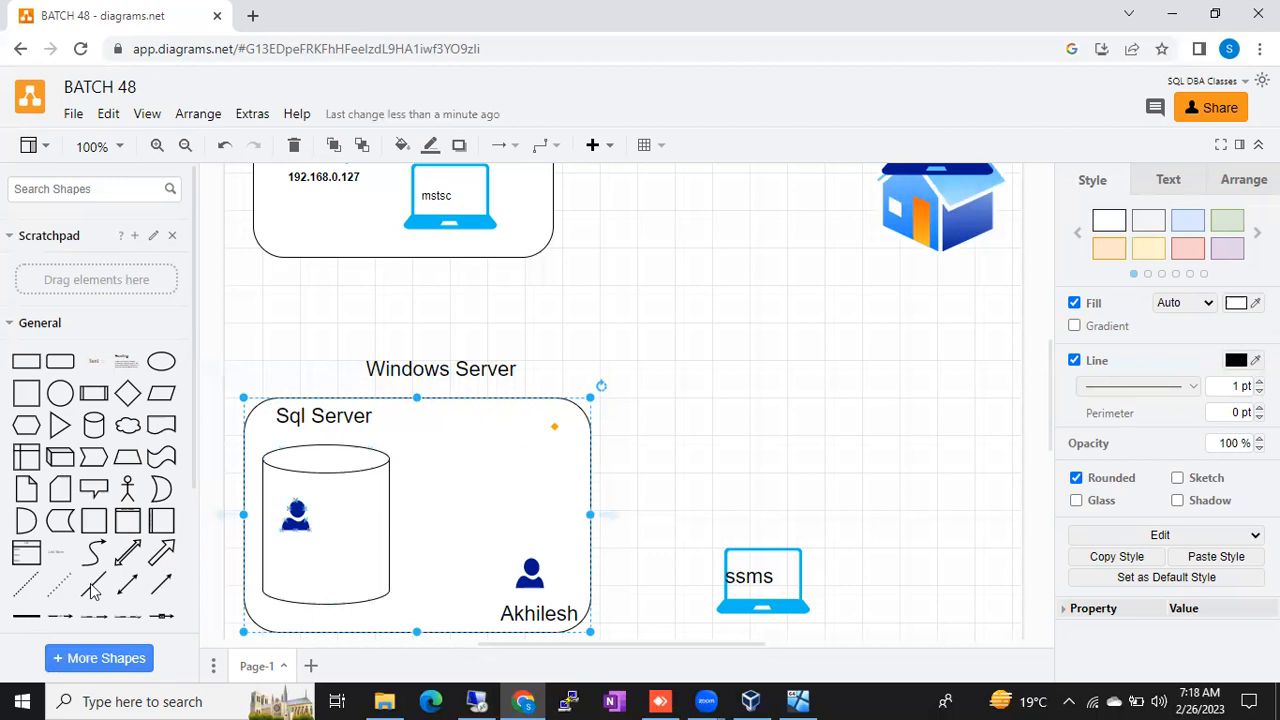
# Bring up the Windows Start menu from the taskbar's Start button.
pyautogui.rightClick(22, 702)
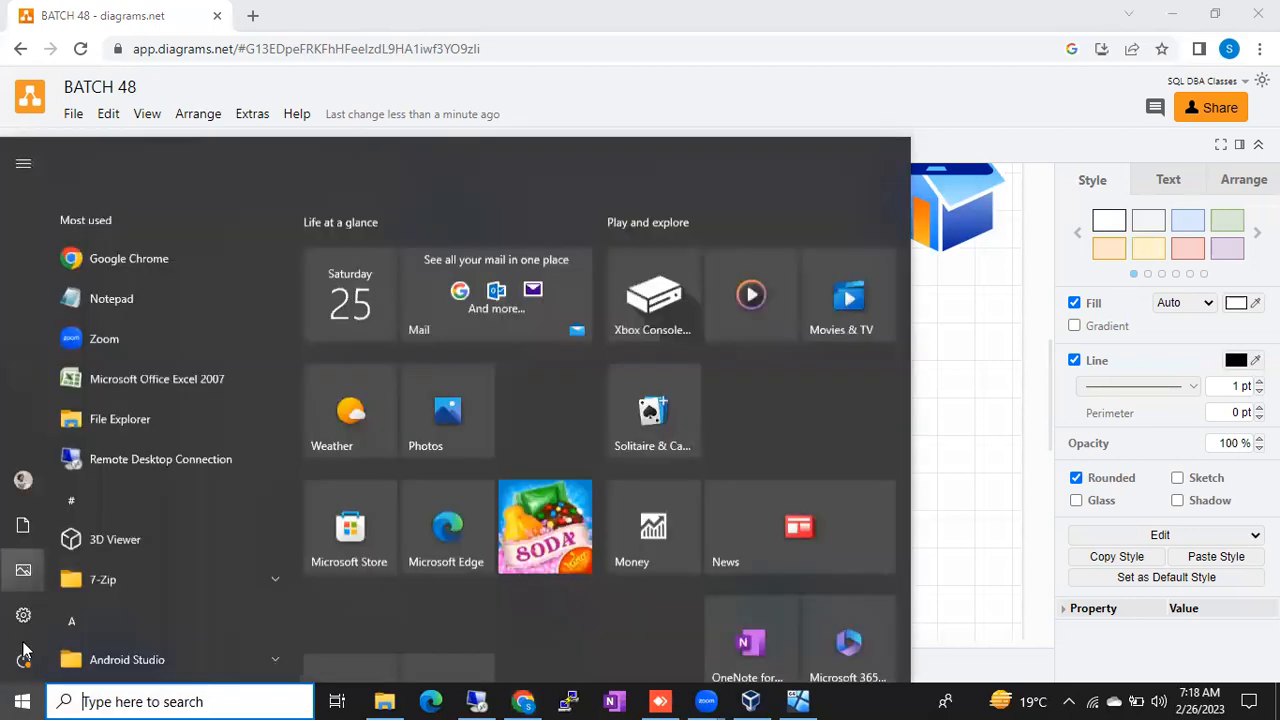
pyautogui.moveTo(40, 466)
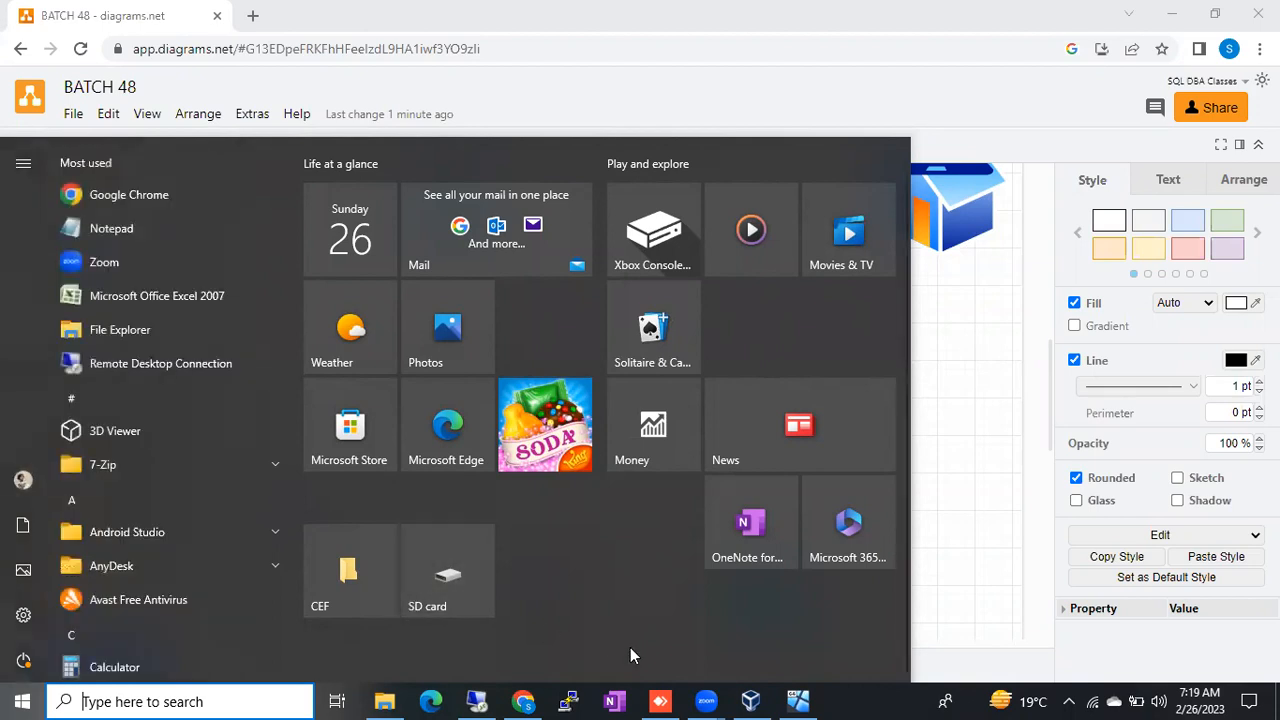
# Launch lusrmgr.msc from the Win+R Run dialog.
pyautogui.press('super+r')
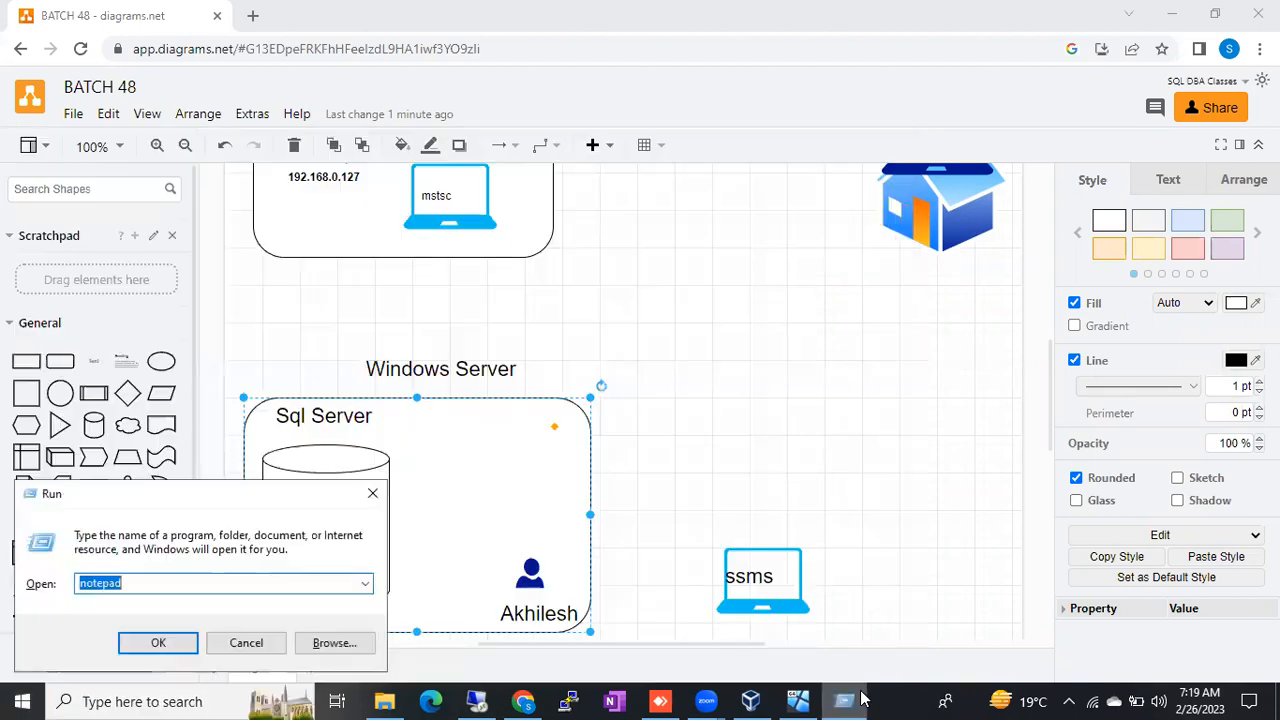
pyautogui.moveTo(862, 698)
pyautogui.write('lusr')
pyautogui.press('Down')
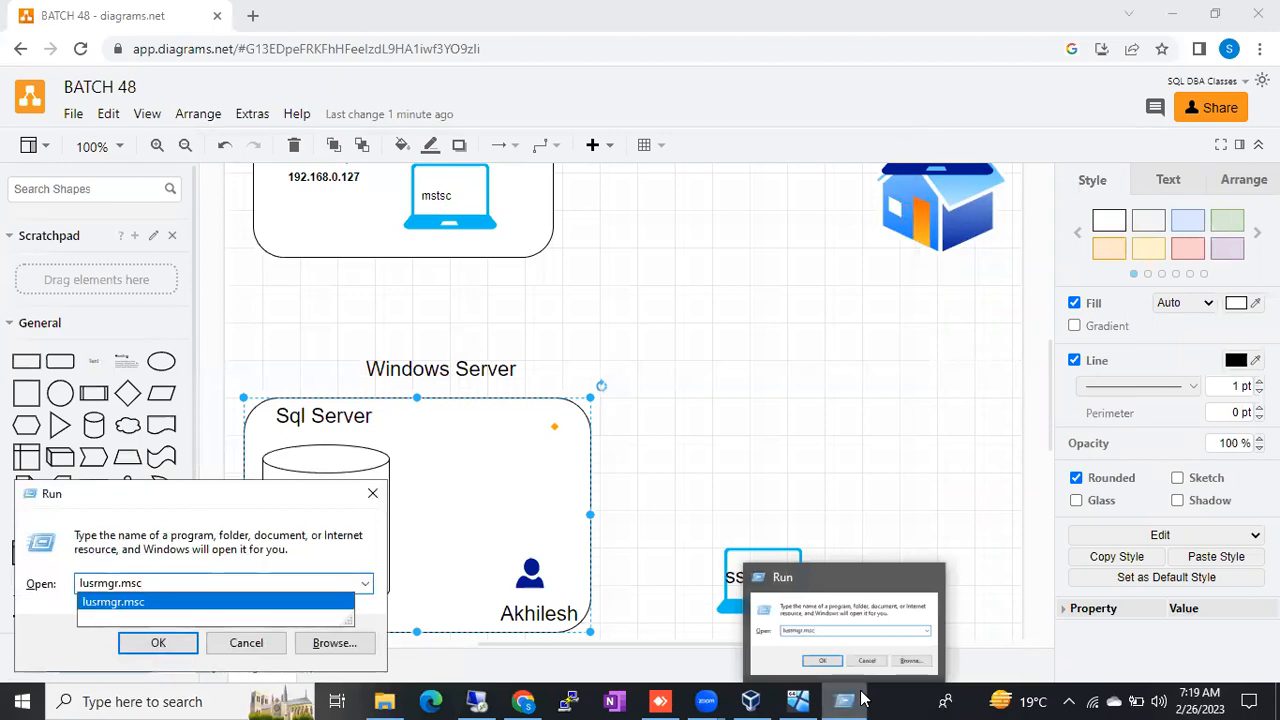
pyautogui.press('Return')
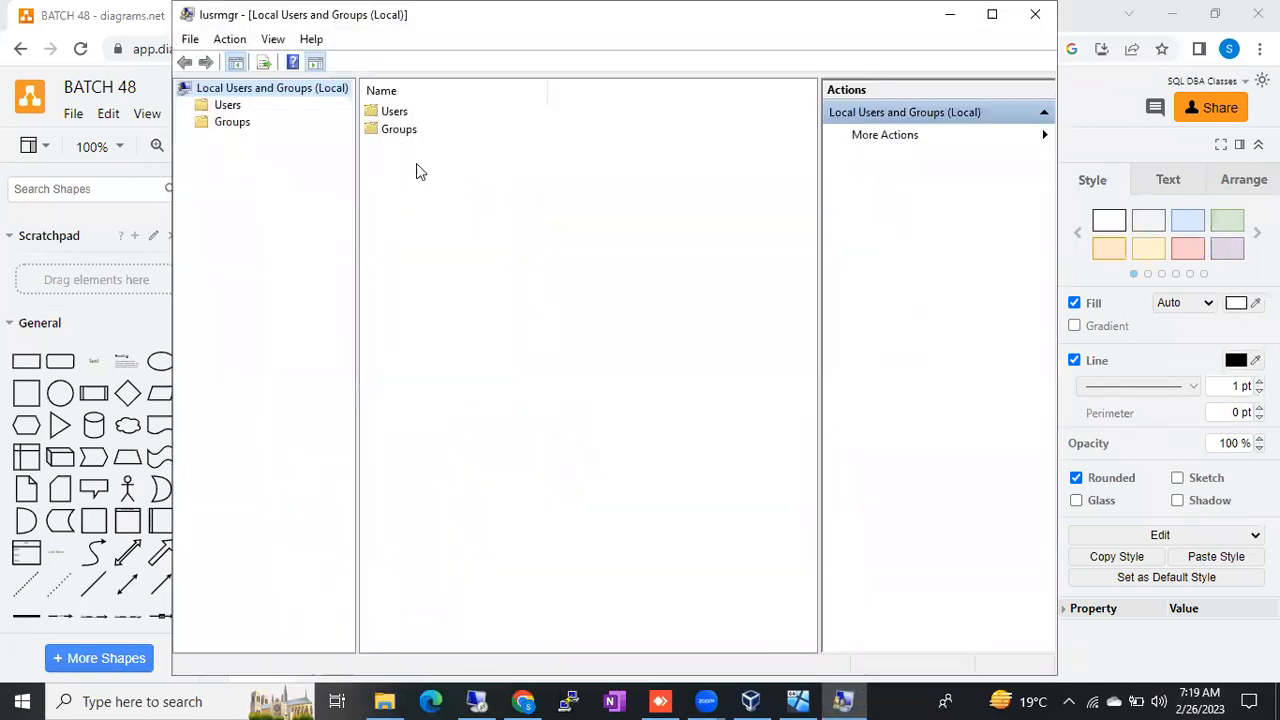
# Open the Users folder and inspect the custom account and WDAGUtilityAccount.
pyautogui.doubleClick(390, 112)
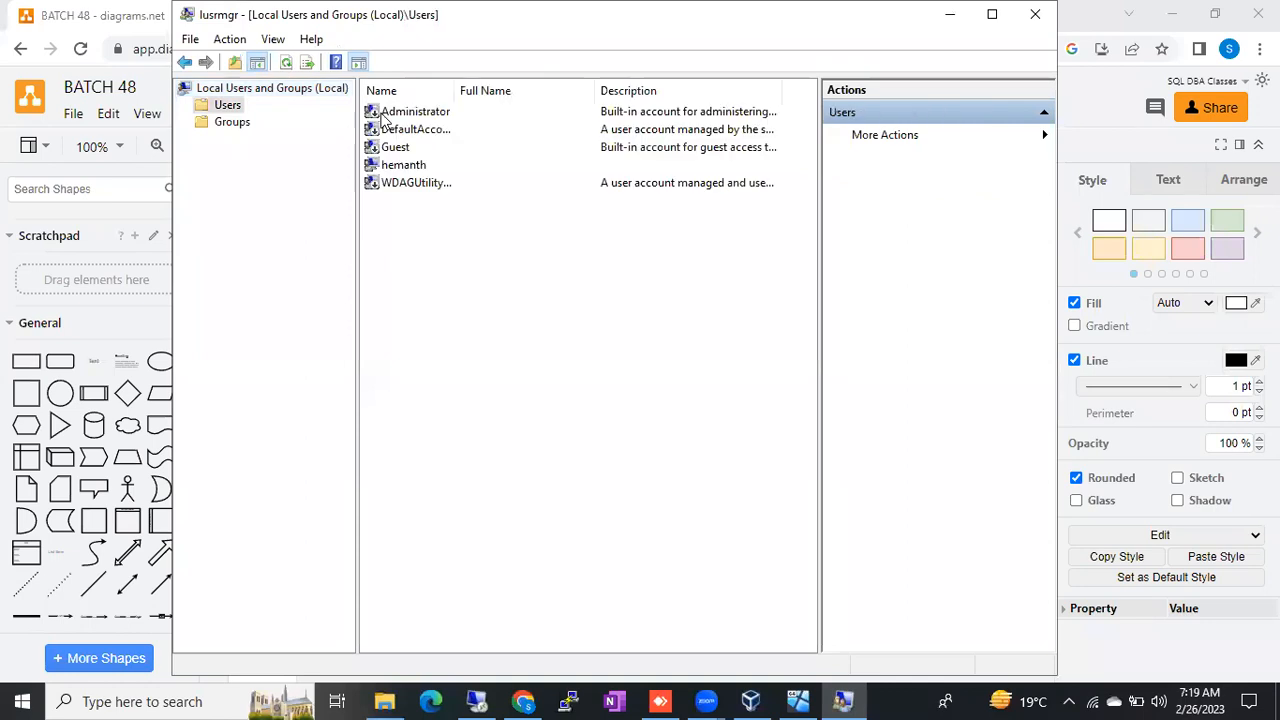
pyautogui.click(403, 166)
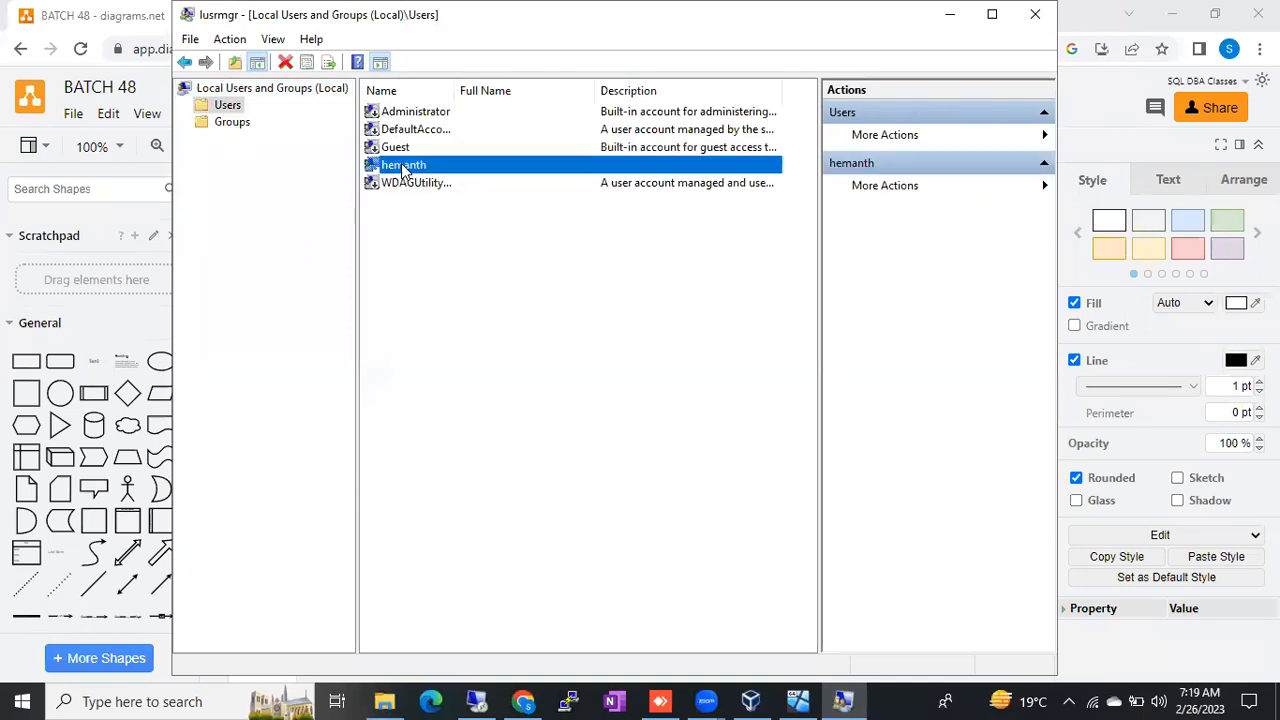
pyautogui.click(410, 184)
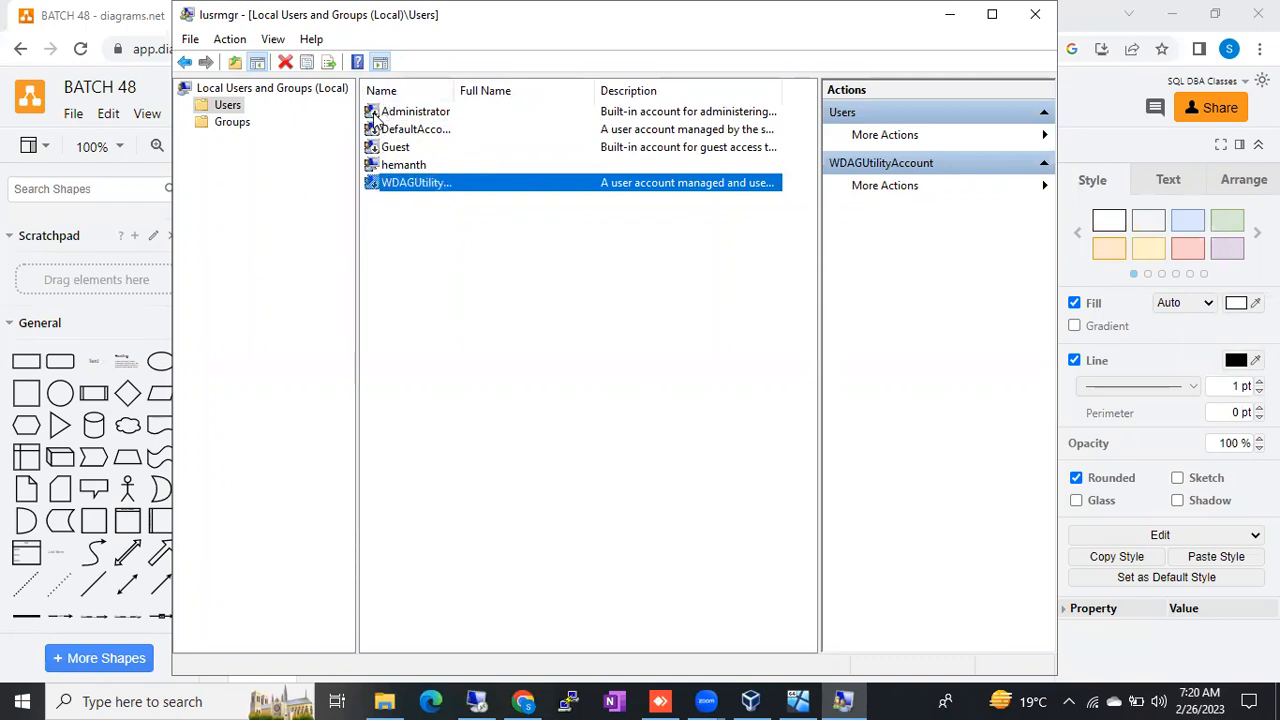
pyautogui.click(398, 165)
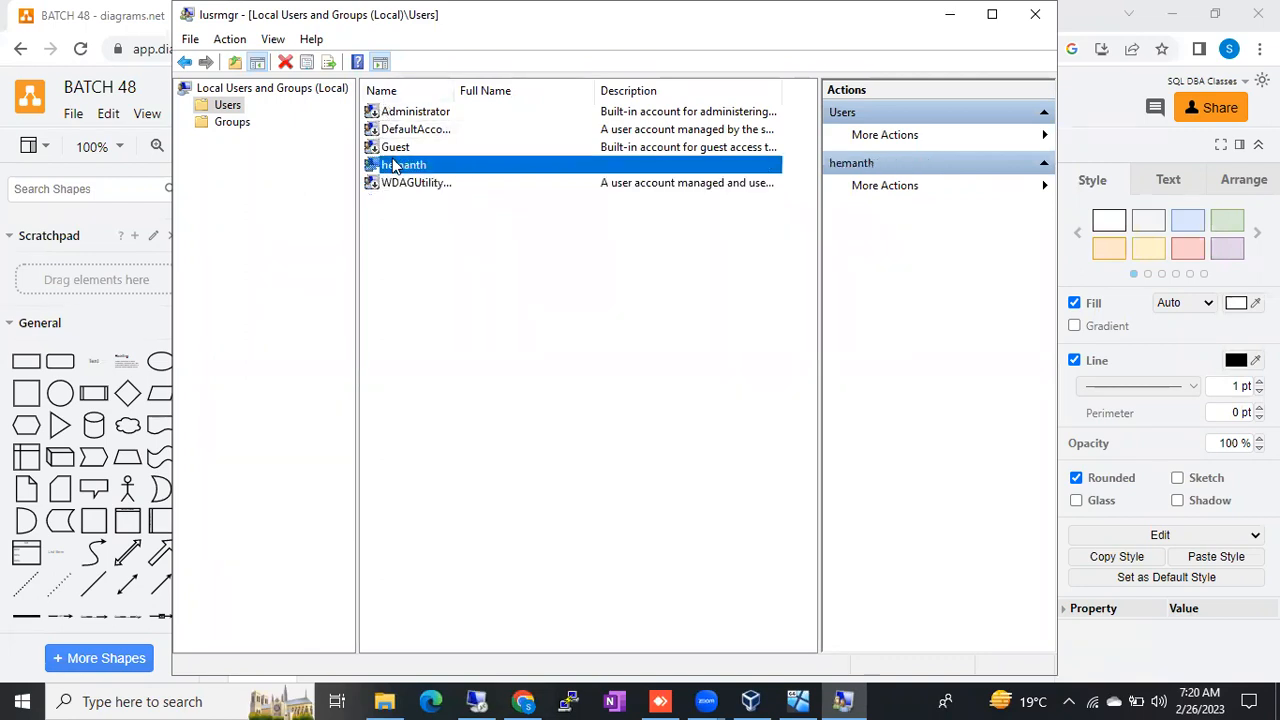
pyautogui.click(551, 266)
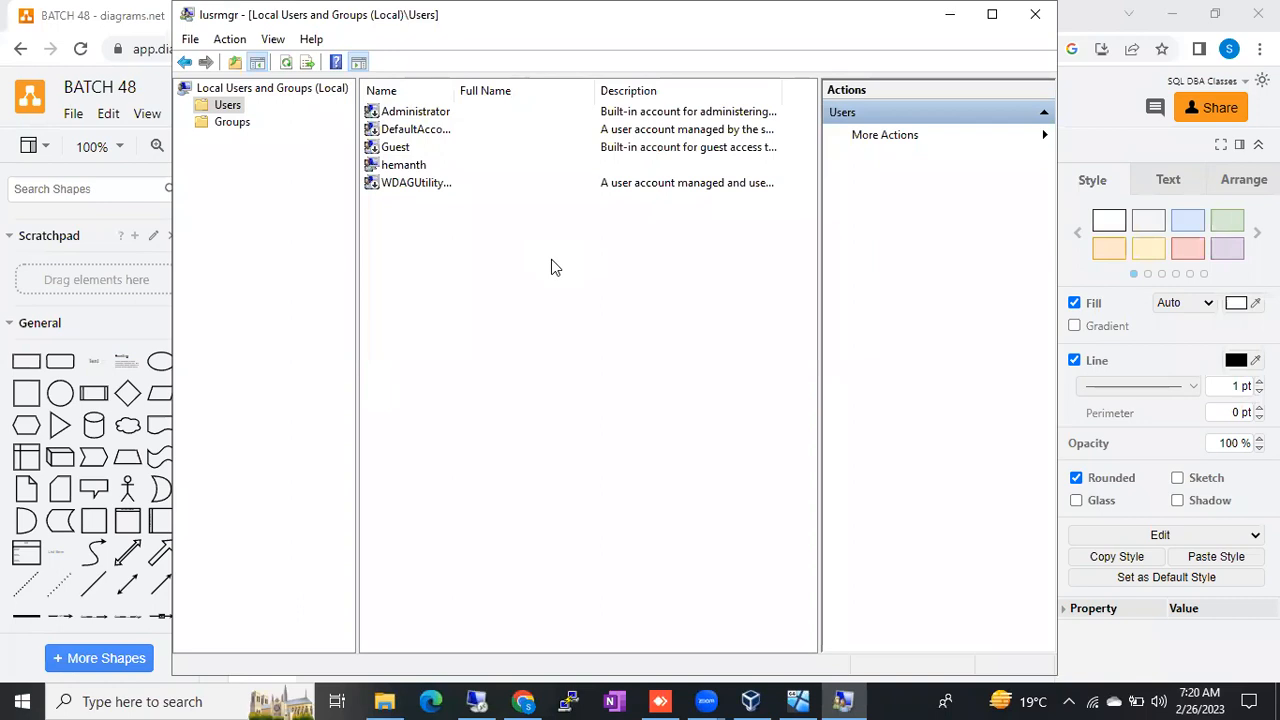
pyautogui.click(415, 172)
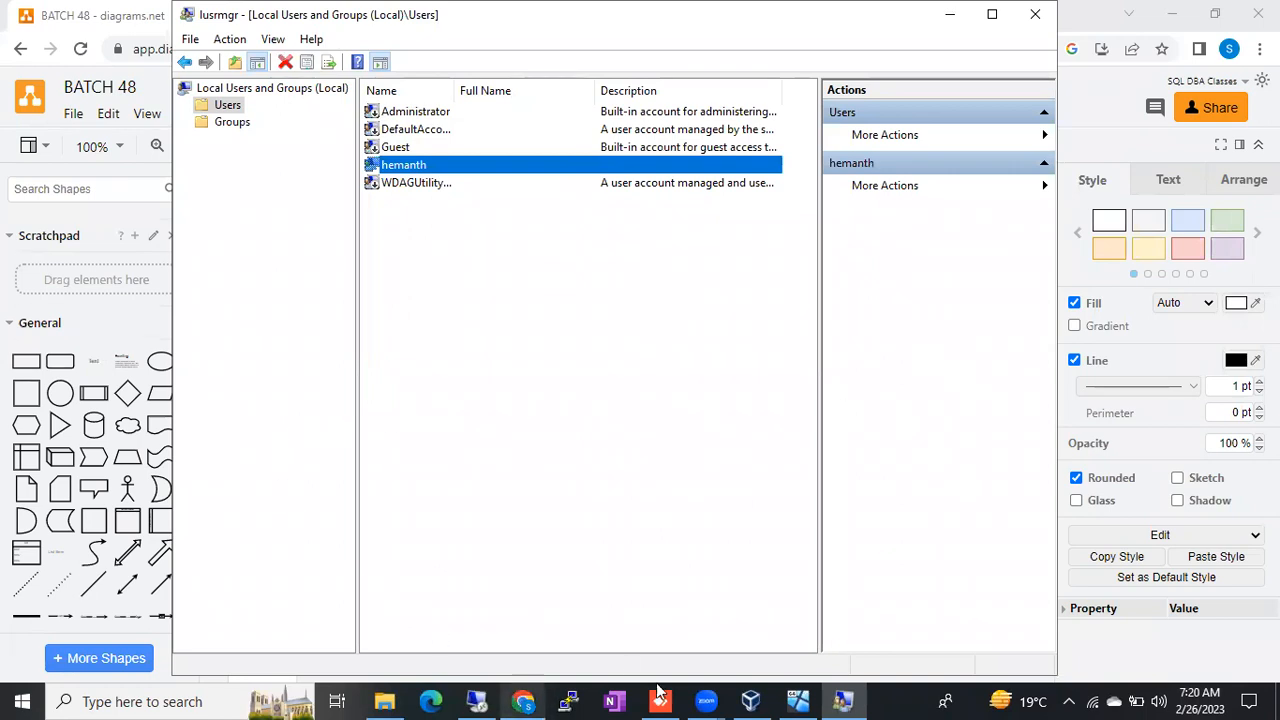
# Return to the BATCH 48 diagram in Chrome and select the lower user icon.
pyautogui.click(881, 698)
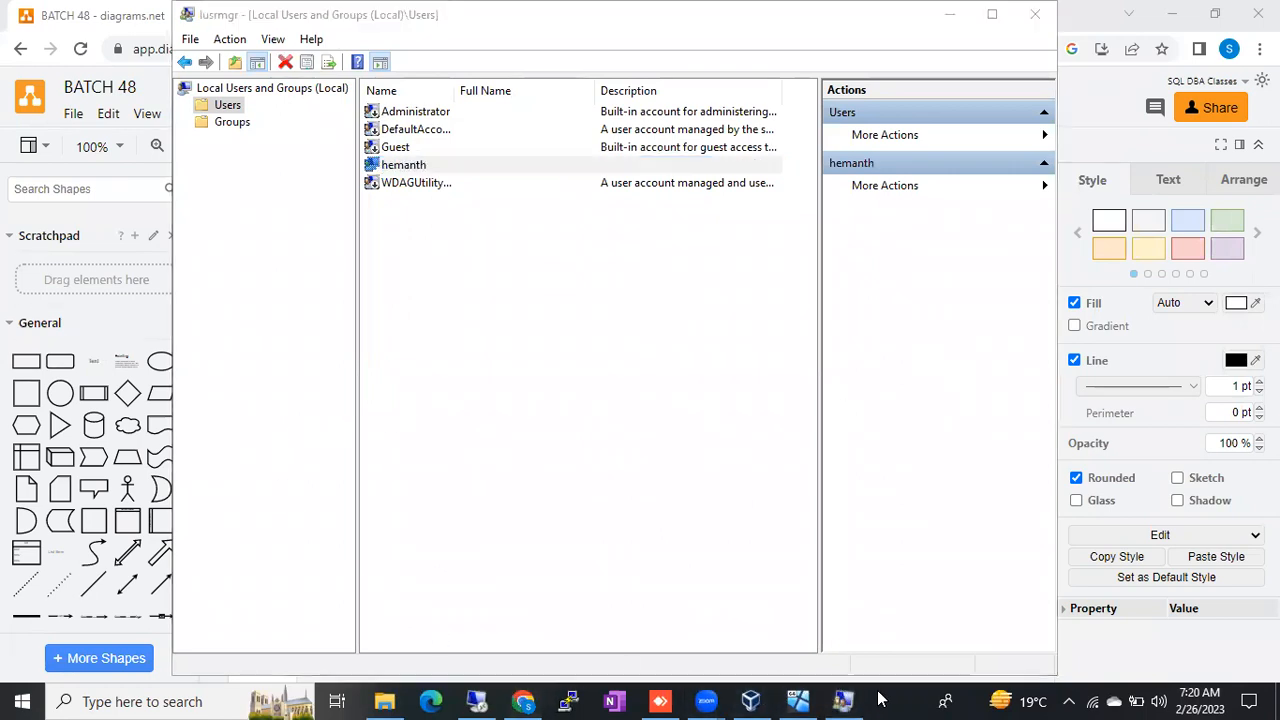
pyautogui.click(523, 701)
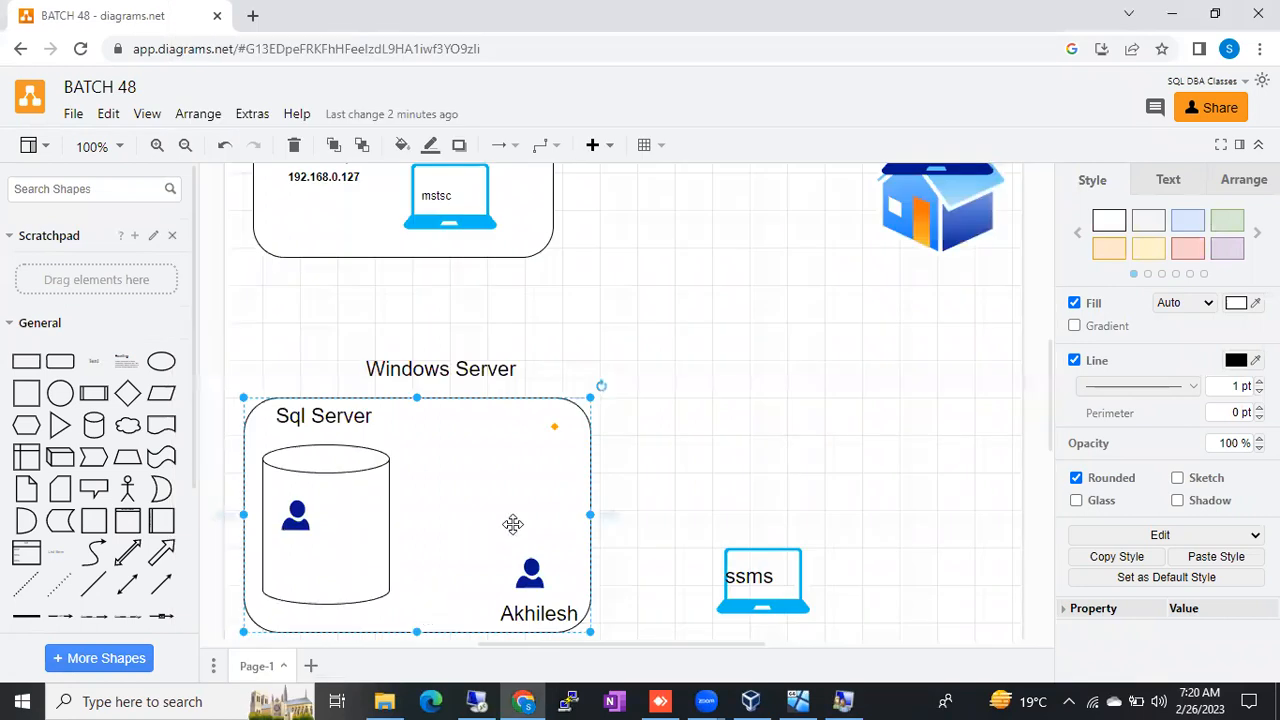
pyautogui.click(529, 573)
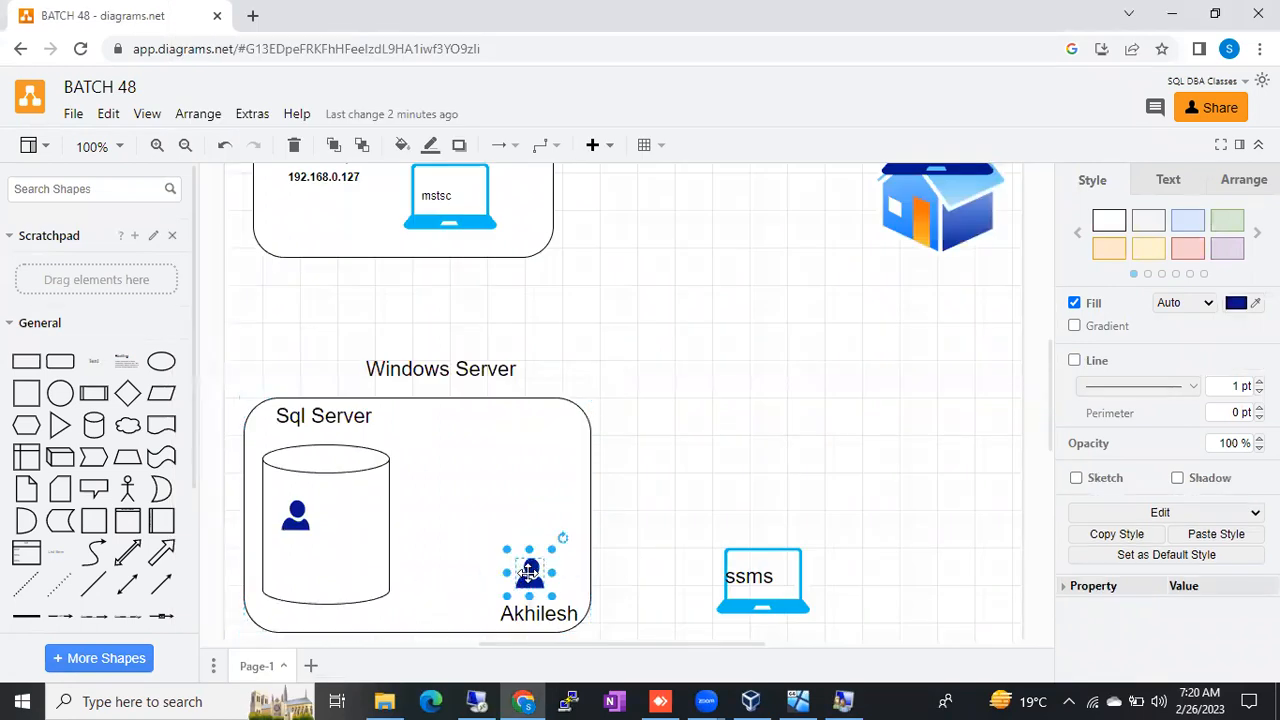
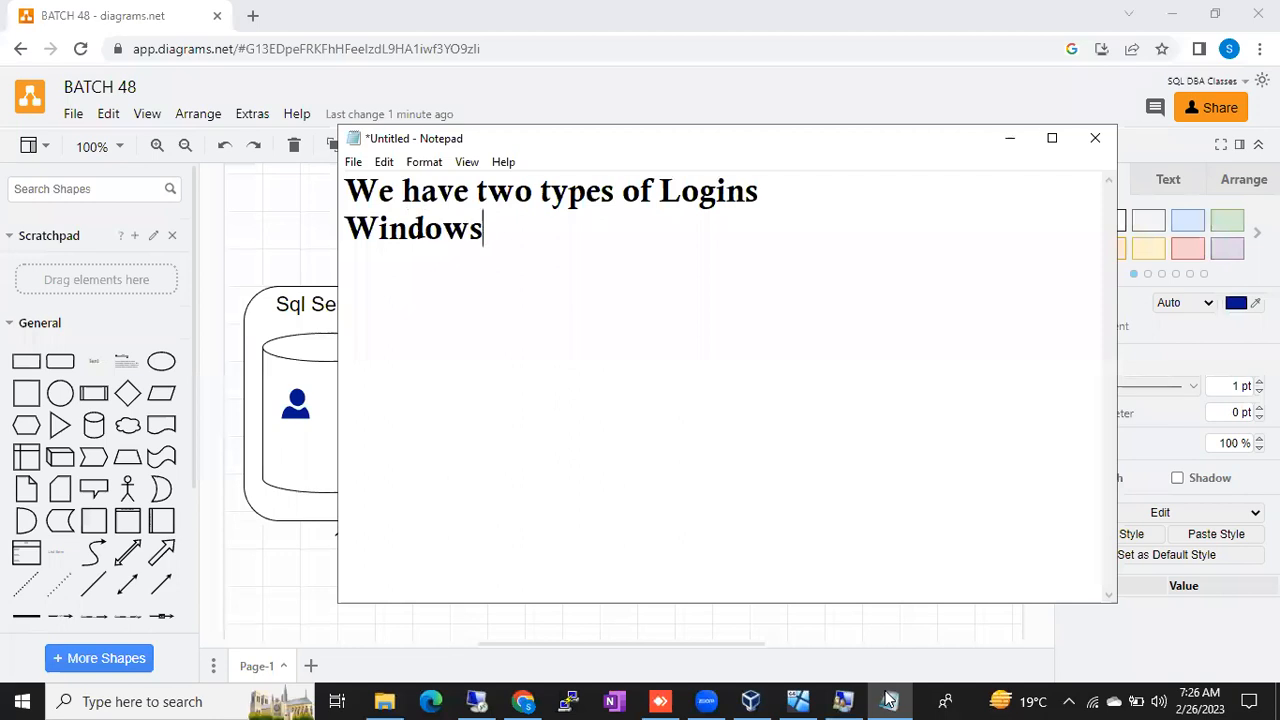
# Add 'Sql Login' and a 'WIndows Login' section: 'If I want to create a Windows Login / I should have Windows User'.
pyautogui.press('Return')
pyautogui.write('Sql Login')
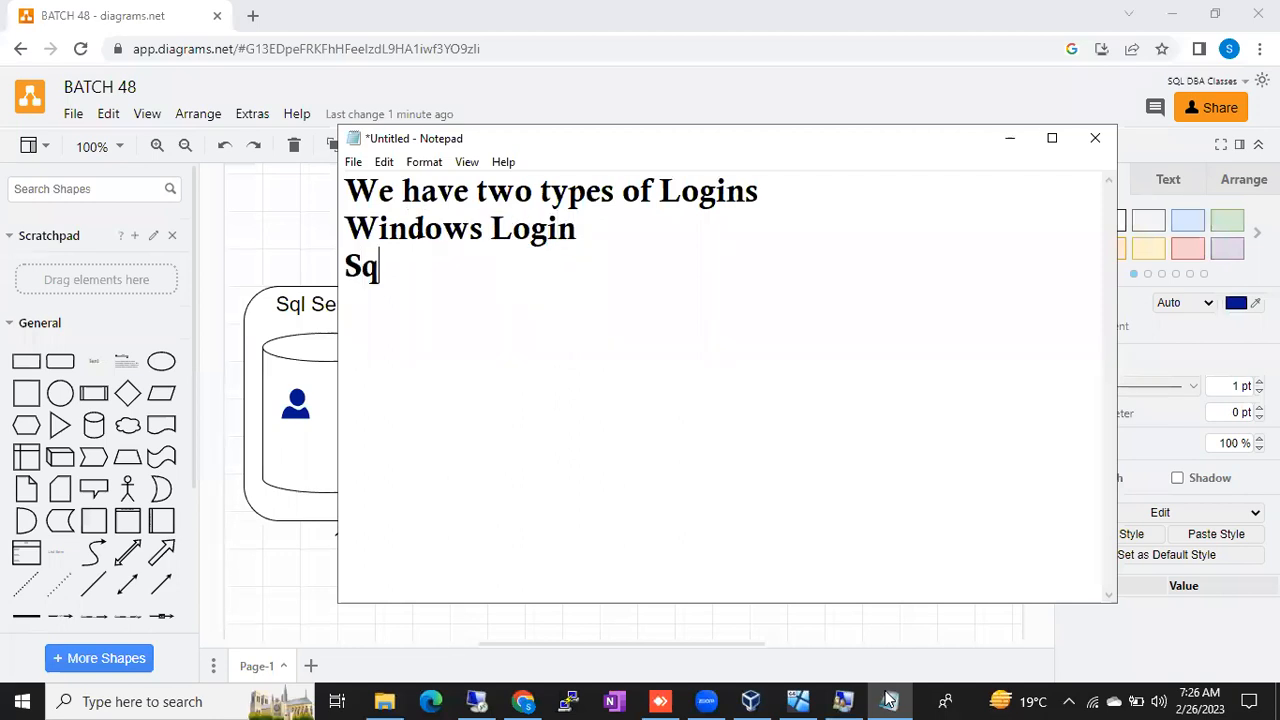
pyautogui.press('Return')
pyautogui.press('Return')
pyautogui.write('WIndows Login')
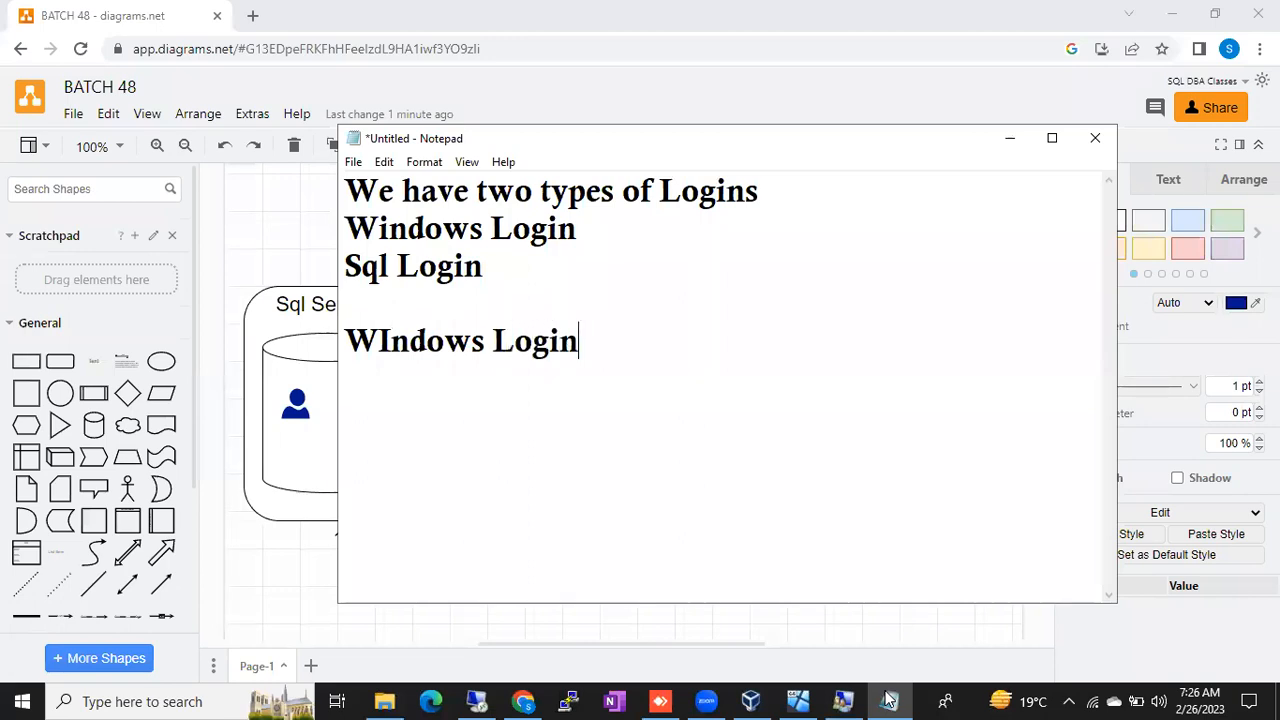
pyautogui.press('Return')
pyautogui.write('If I wnt')
pyautogui.press('BackSpace')
pyautogui.press('BackSpace')
pyautogui.write('a')
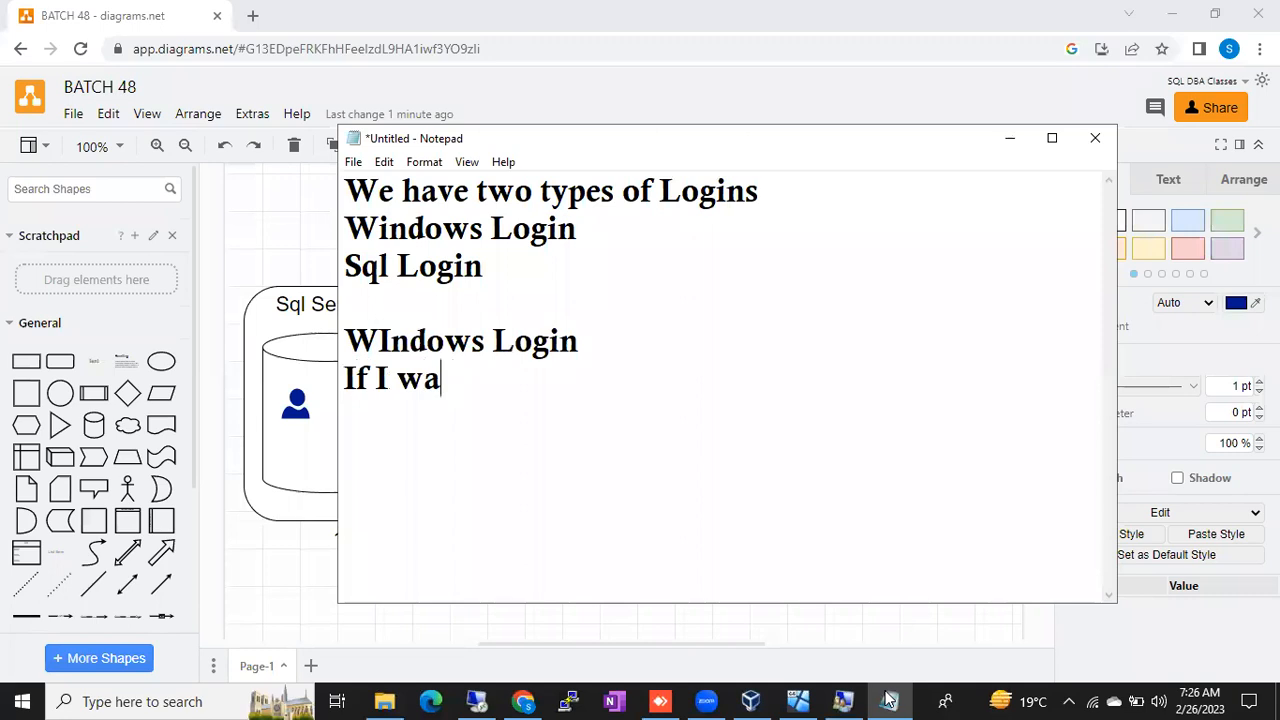
pyautogui.write('nt to create a ')
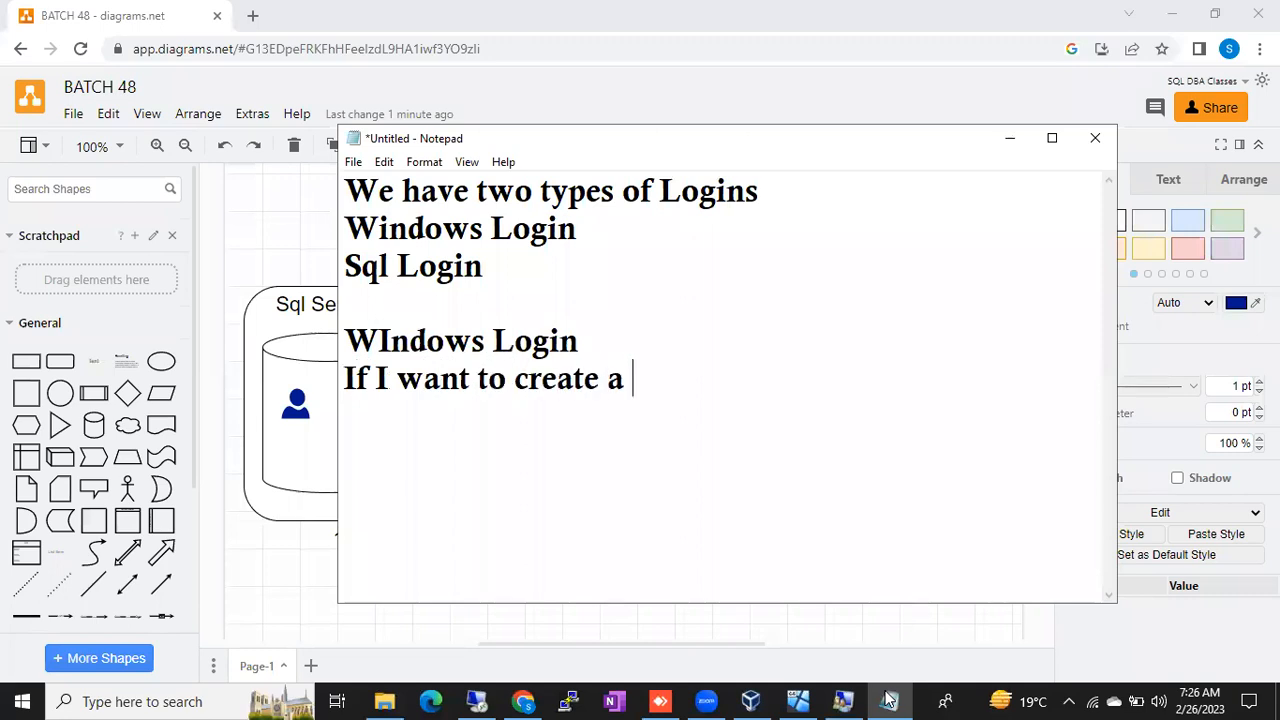
pyautogui.write('Windows Login')
pyautogui.press('Return')
pyautogui.write('I should have W')
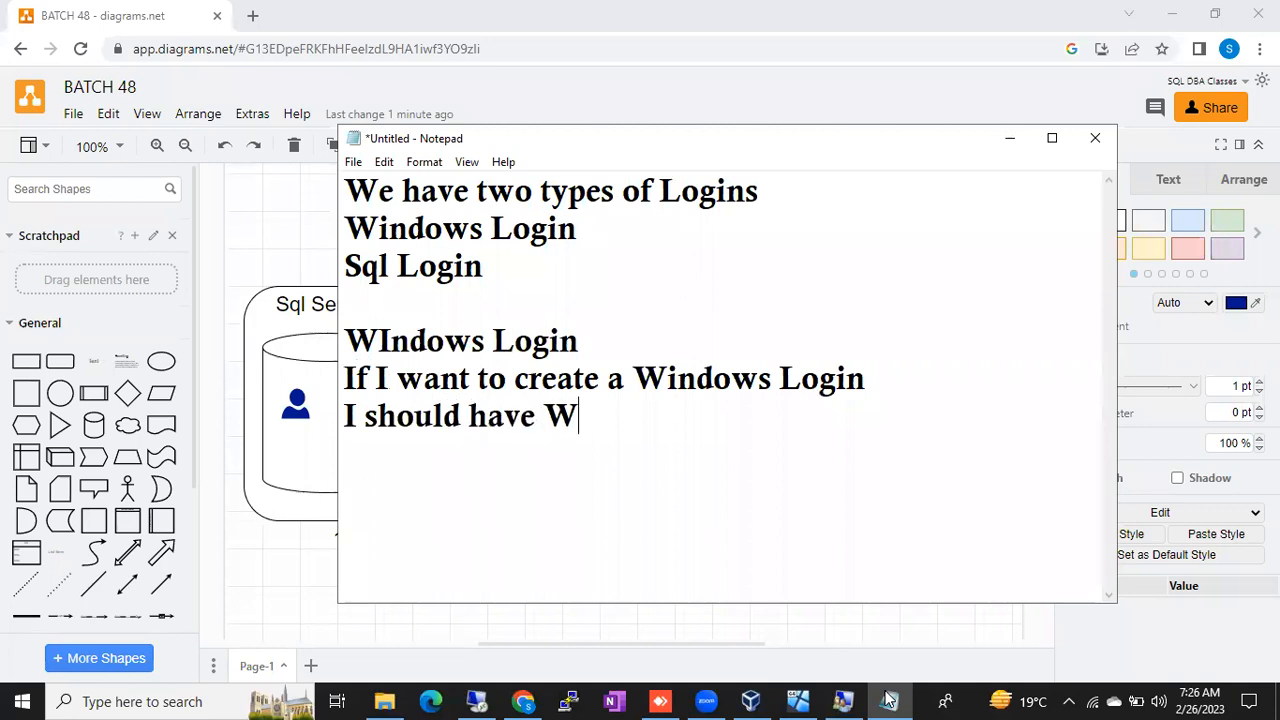
pyautogui.write('indows User')
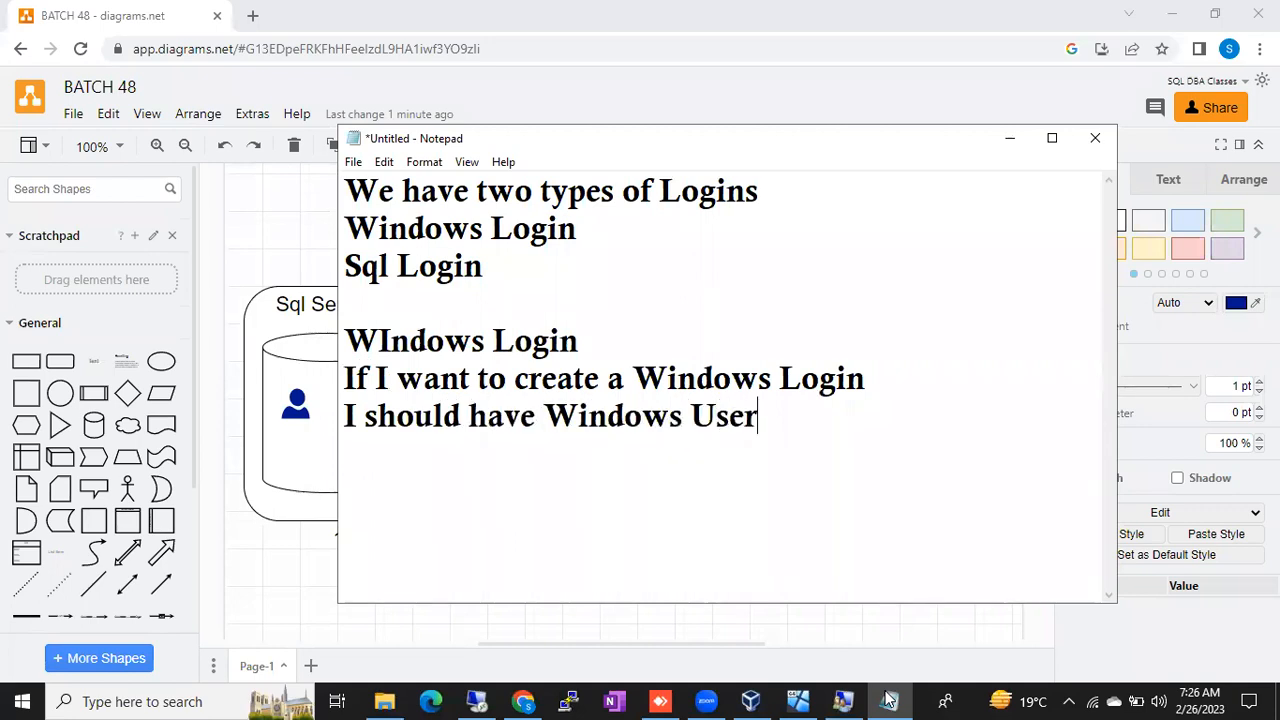
# Highlight 'Windows Login' and 'Windows User' in the note, then clear the selection.
pyautogui.moveTo(634, 378); pyautogui.dragTo(888, 375)
pyautogui.moveTo(545, 418); pyautogui.dragTo(766, 423)
pyautogui.click(768, 425)
# Select the user icon and database cylinder in the diagram, then switch to the 192.168.0.160 remote desktop.
pyautogui.click(281, 585)
pyautogui.click(527, 470)
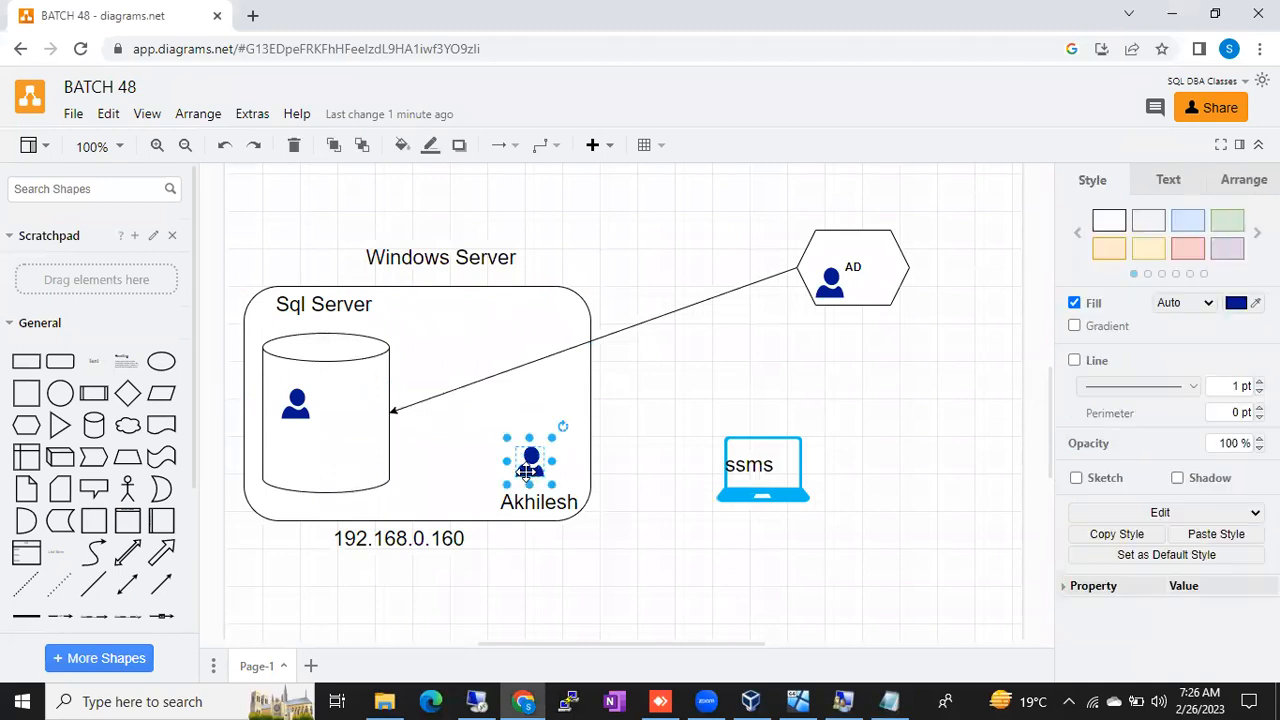
pyautogui.click(329, 387)
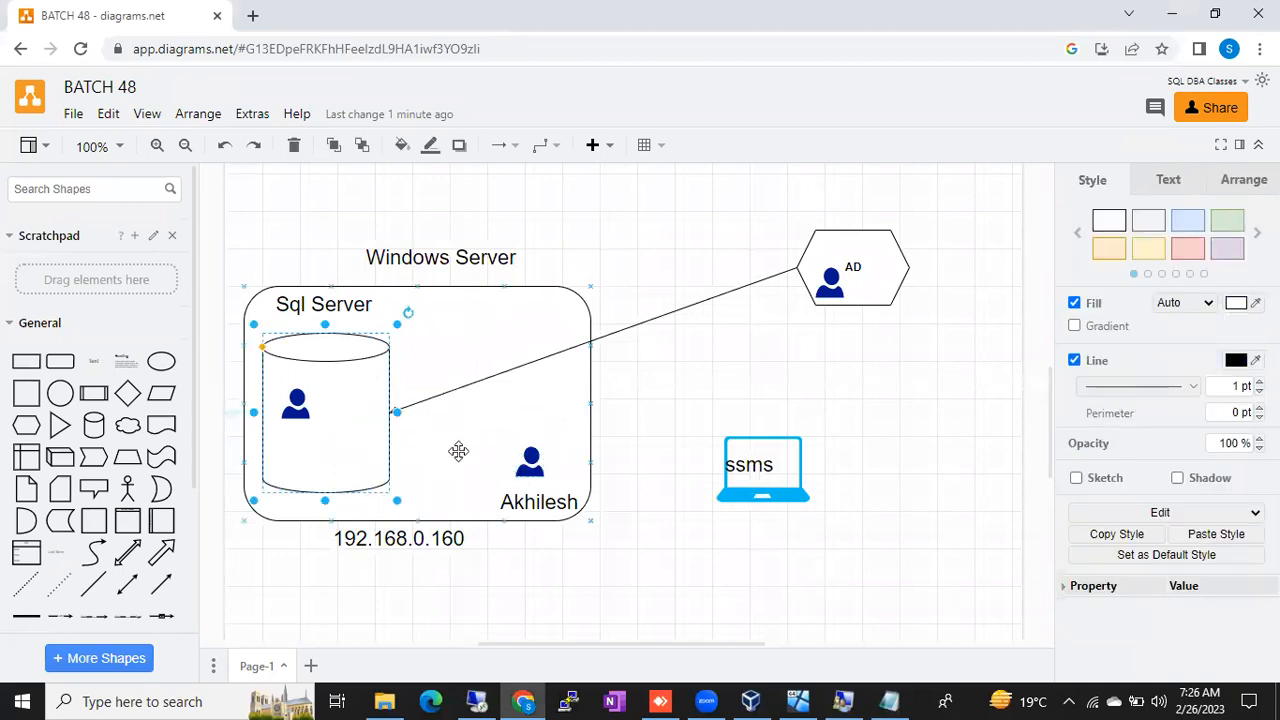
pyautogui.click(535, 467)
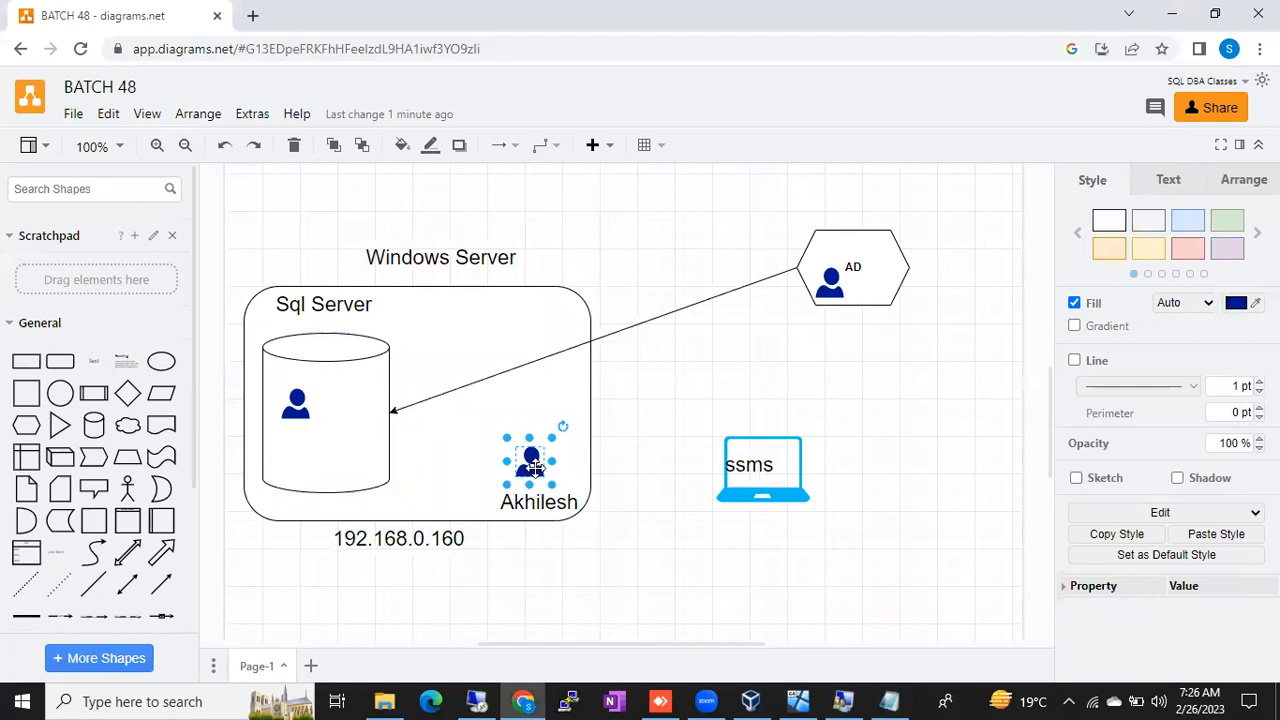
pyautogui.click(476, 701)
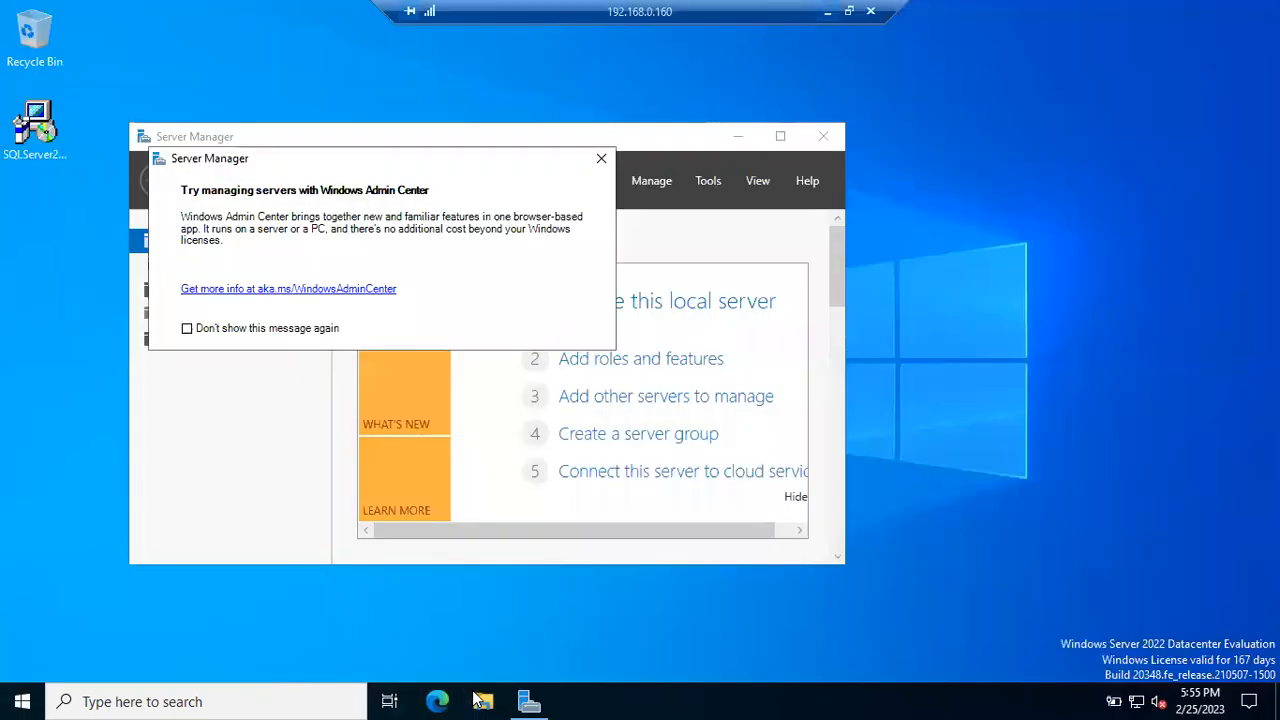
# Launch lusrmgr.msc on the remote server from the Run box.
pyautogui.click(480, 622)
pyautogui.press('super+r')
pyautogui.write('lusrmg')
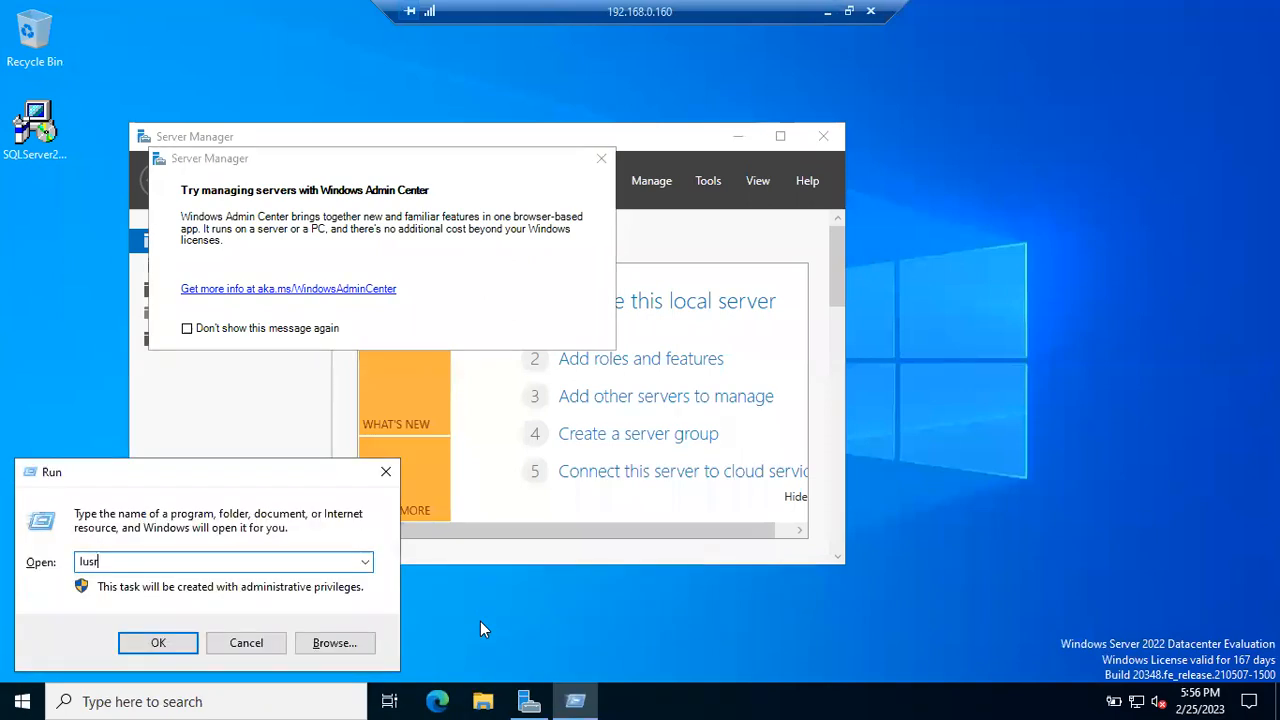
pyautogui.write('r.msc')
pyautogui.press('Return')
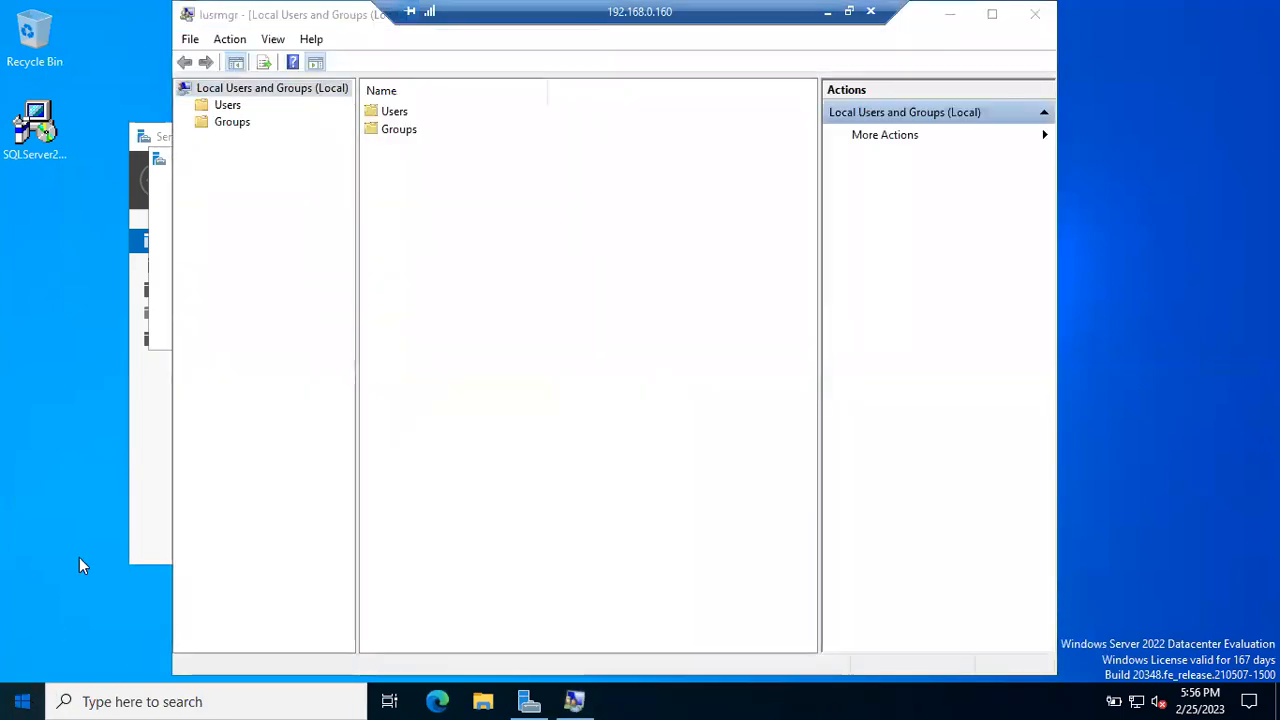
# Start SSMS from the Microsoft SQL Server Tools 19 folder and open the lusrmgr Users folder.
pyautogui.press('super')
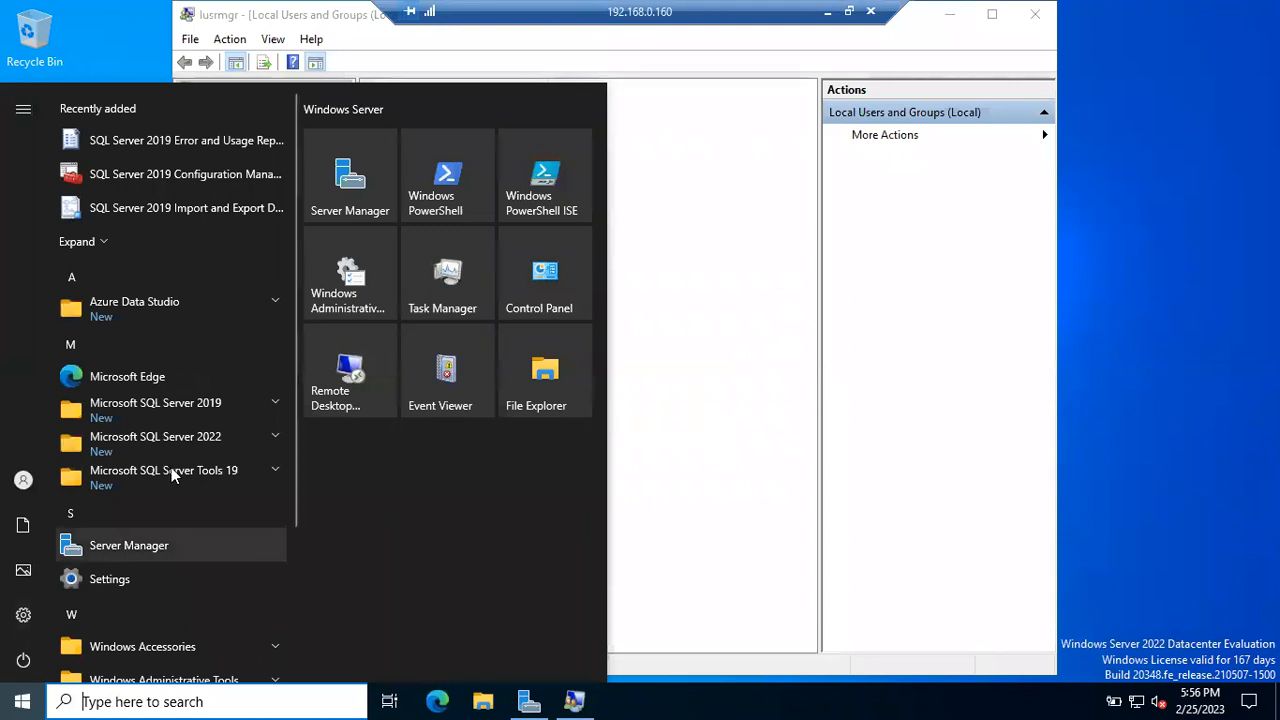
pyautogui.click(253, 469)
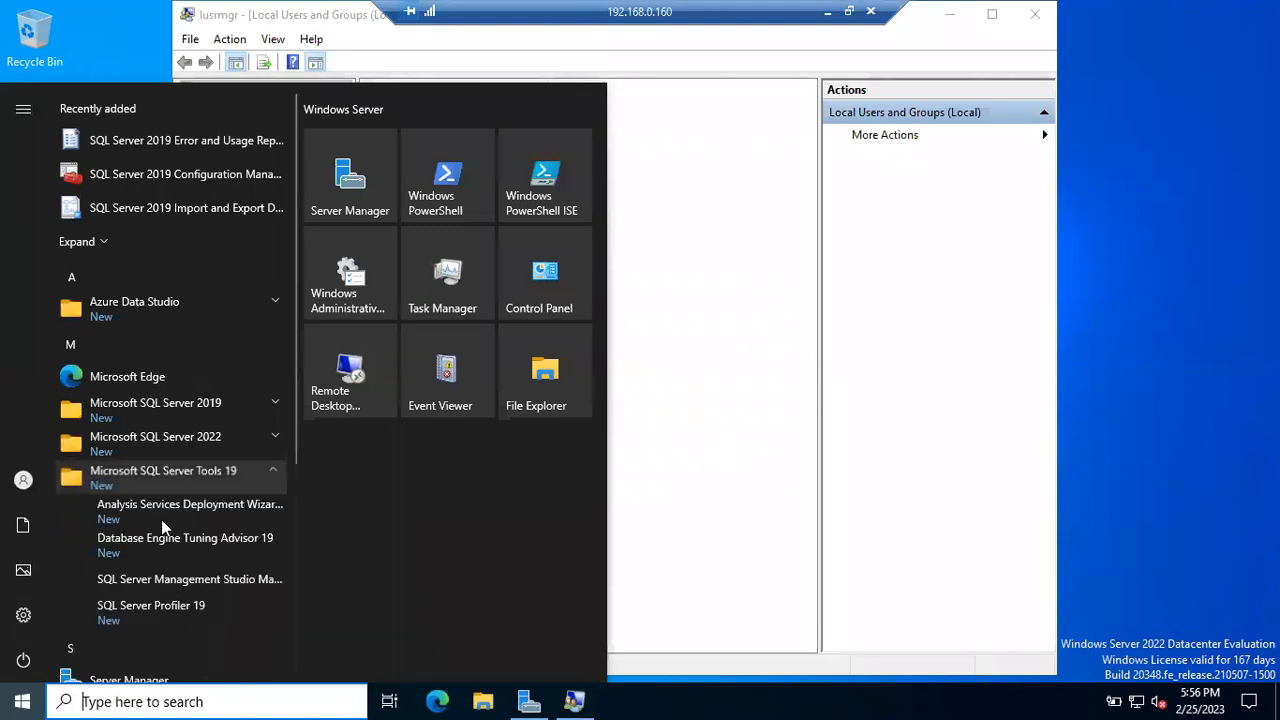
pyautogui.click(152, 584)
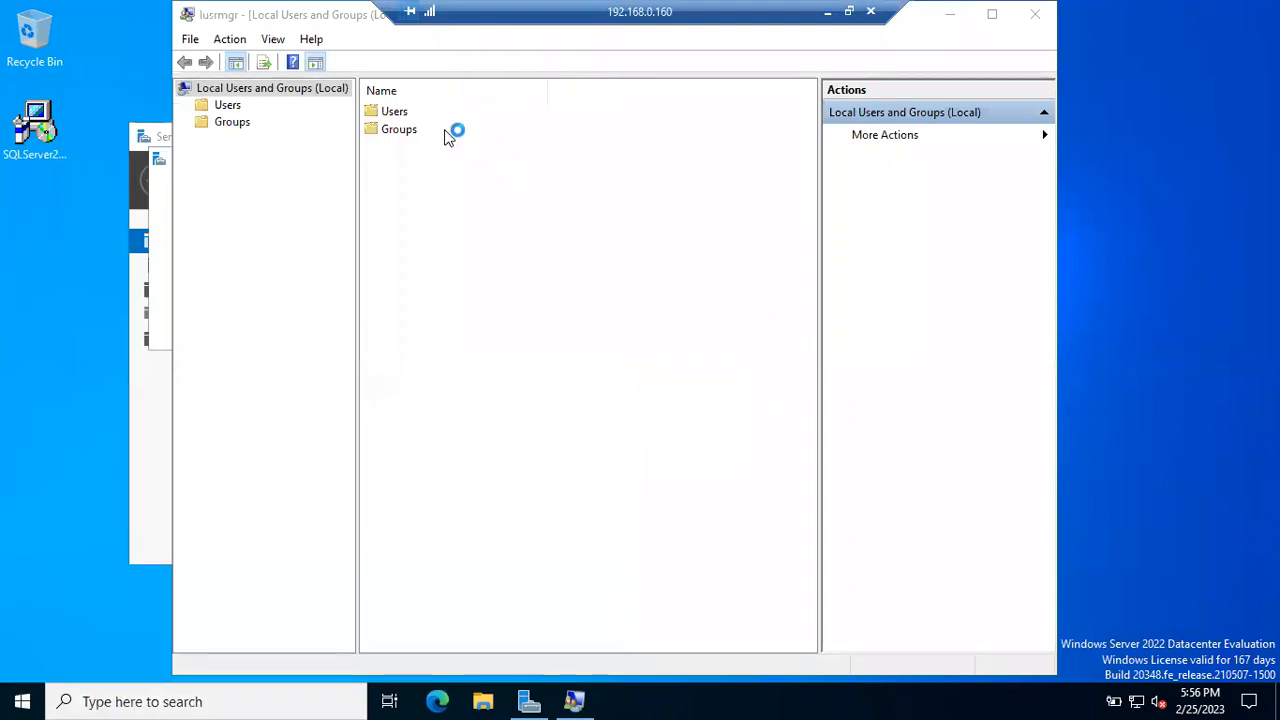
pyautogui.click(391, 112)
pyautogui.doubleClick(391, 112)
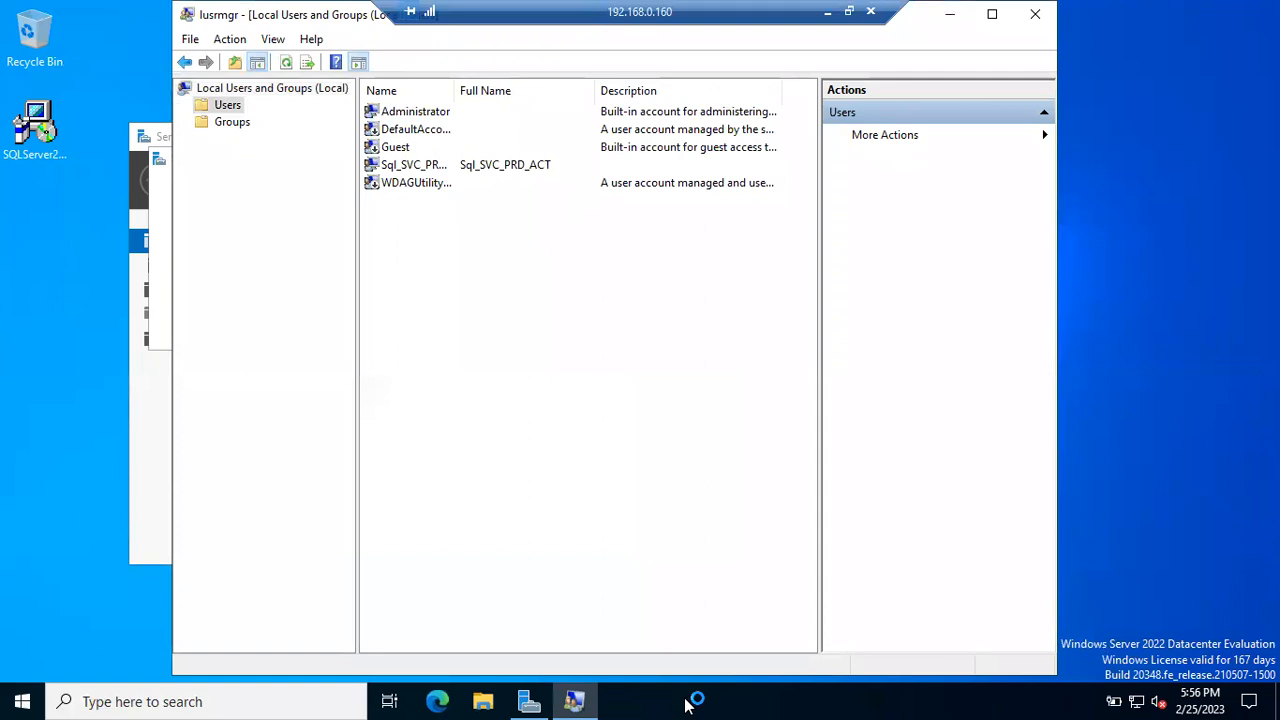
# Stop SQL Server (B48SQL2019) and its agent in services.msc, then close the Services console.
pyautogui.press('super+r')
pyautogui.write('services.msc')
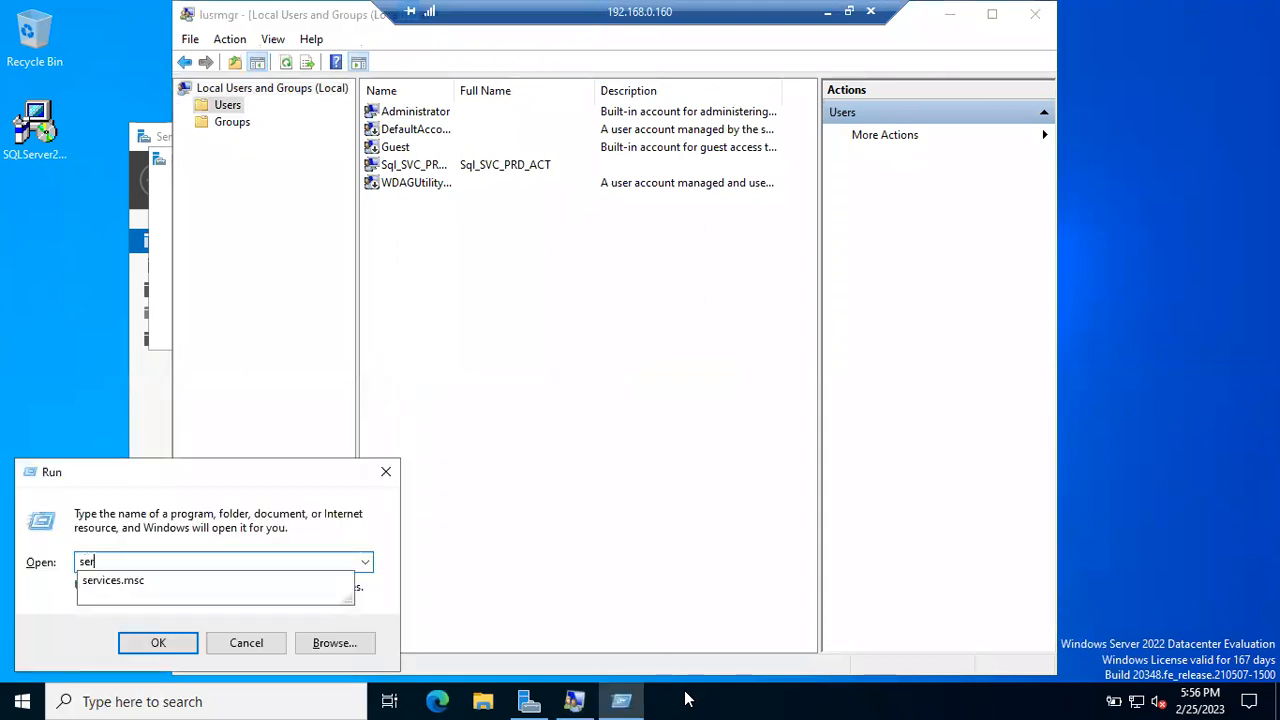
pyautogui.press('Return')
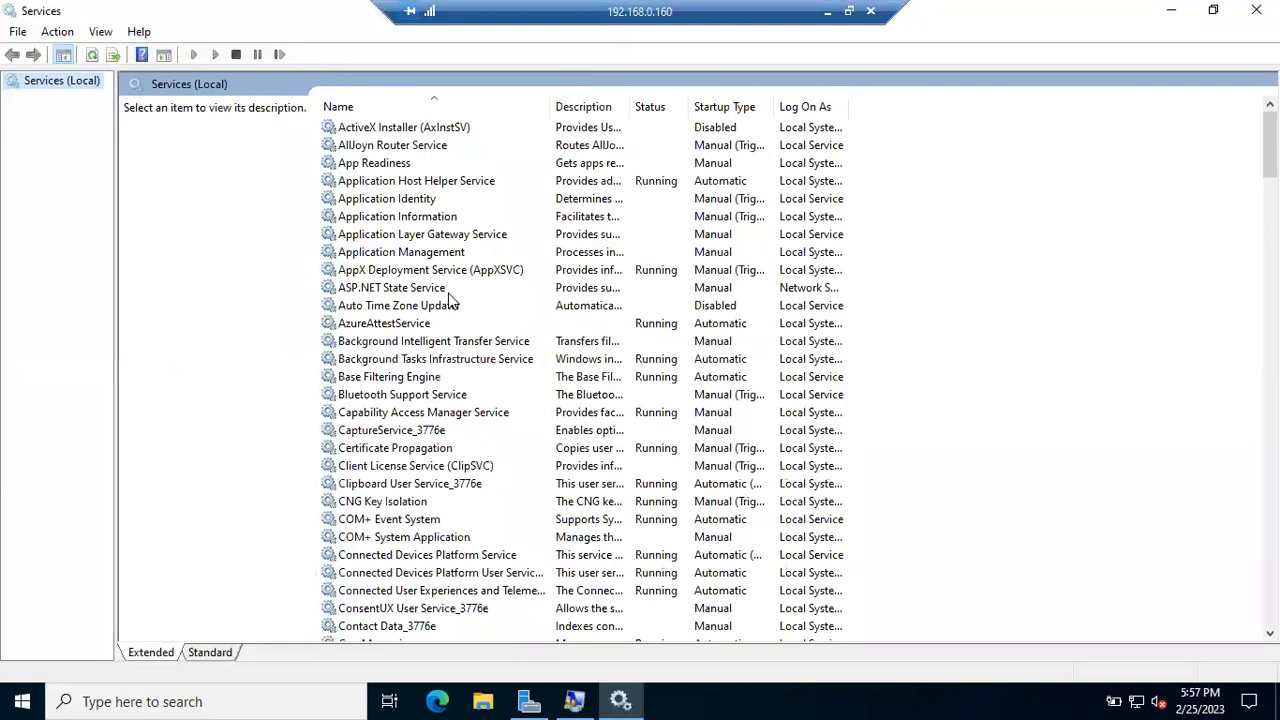
pyautogui.click(448, 293)
pyautogui.press('s')
pyautogui.click(405, 448)
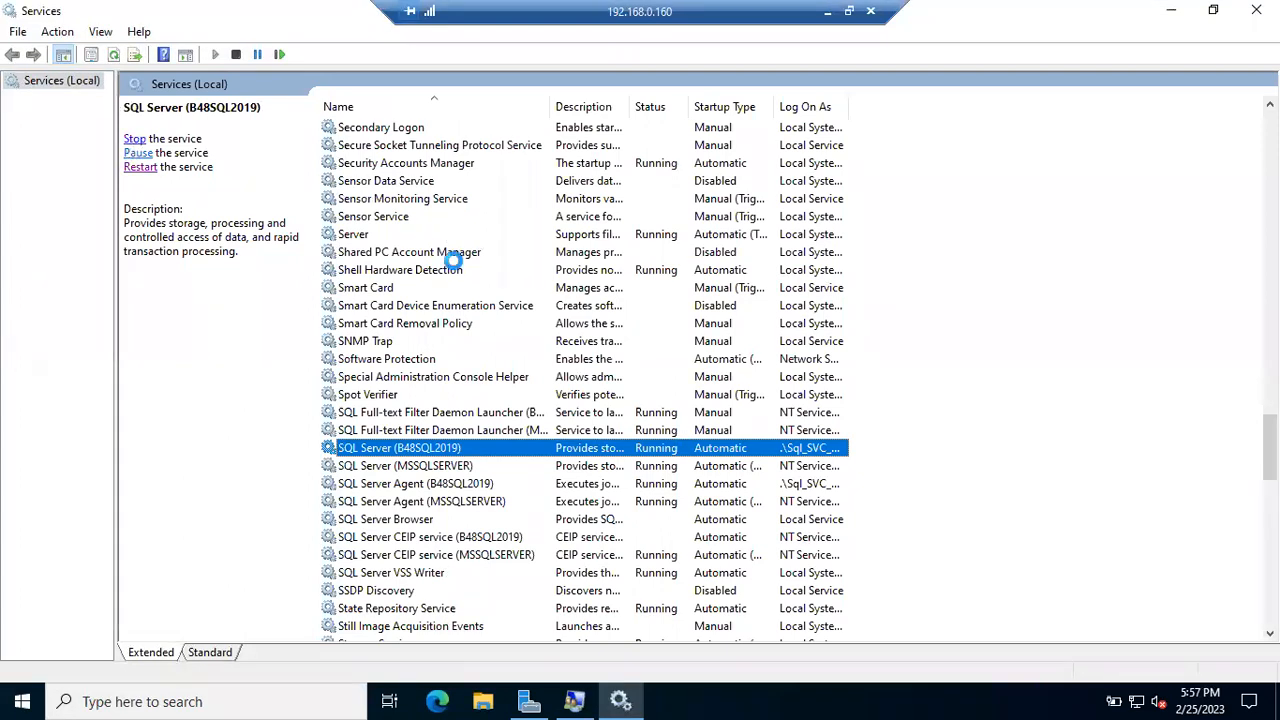
pyautogui.click(248, 333)
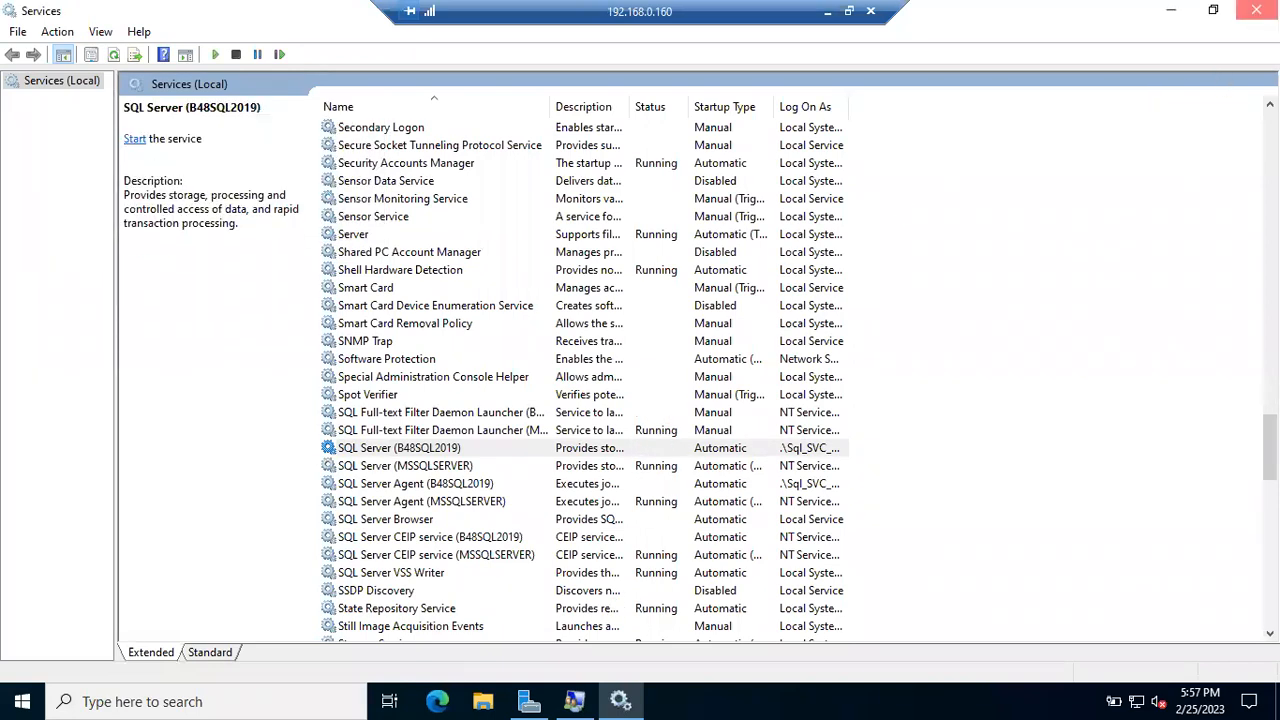
pyautogui.click(1256, 10)
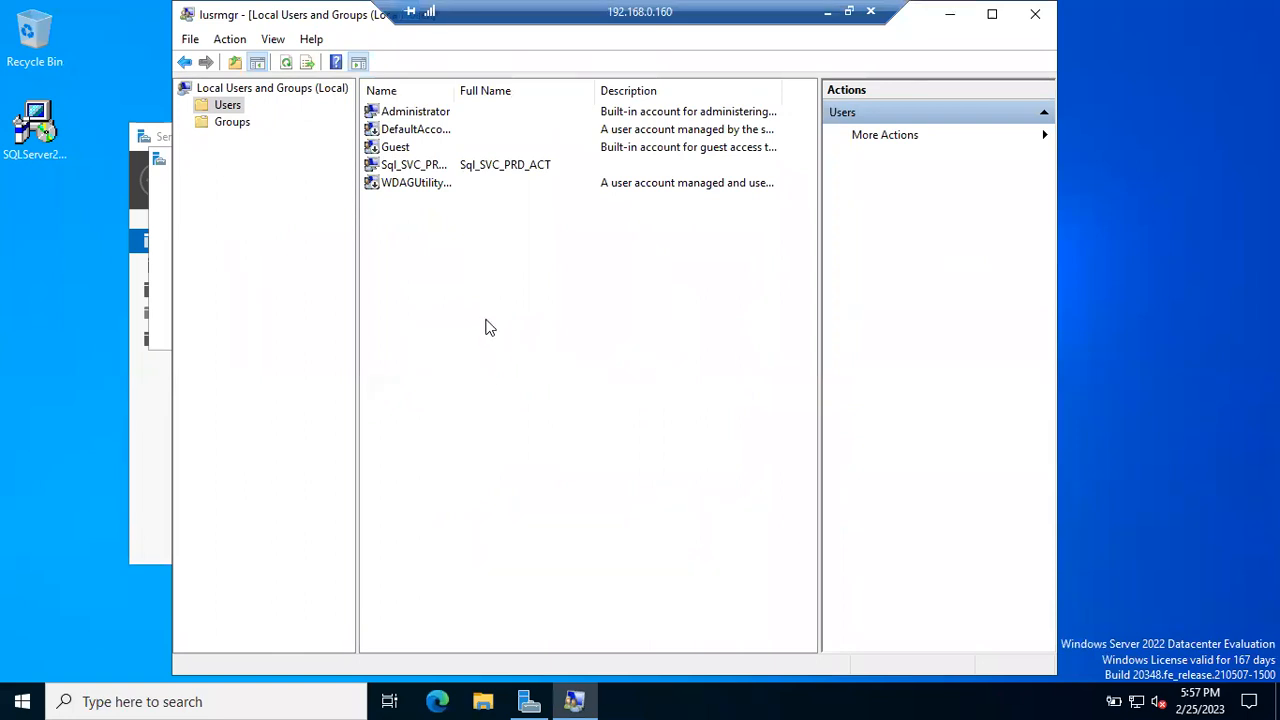
# Create a new local user with the user's name and a confirmed password, then select it in the list.
pyautogui.rightClick(465, 297)
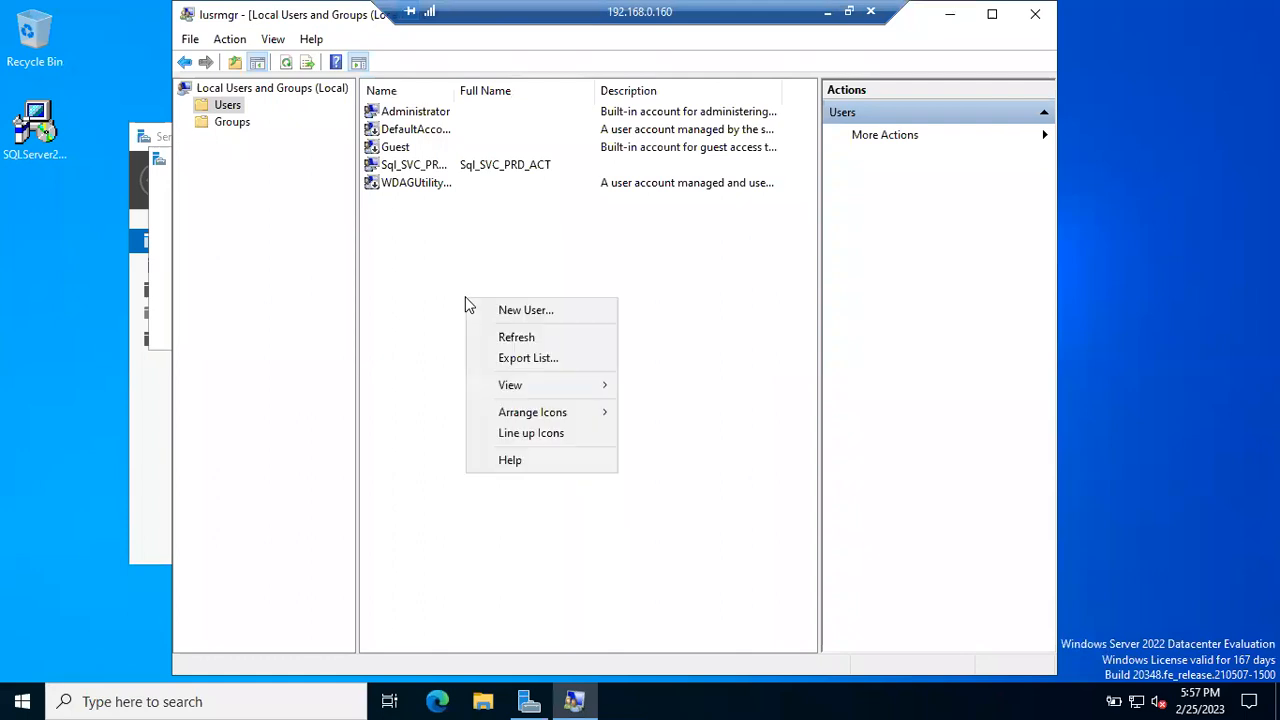
pyautogui.click(480, 311)
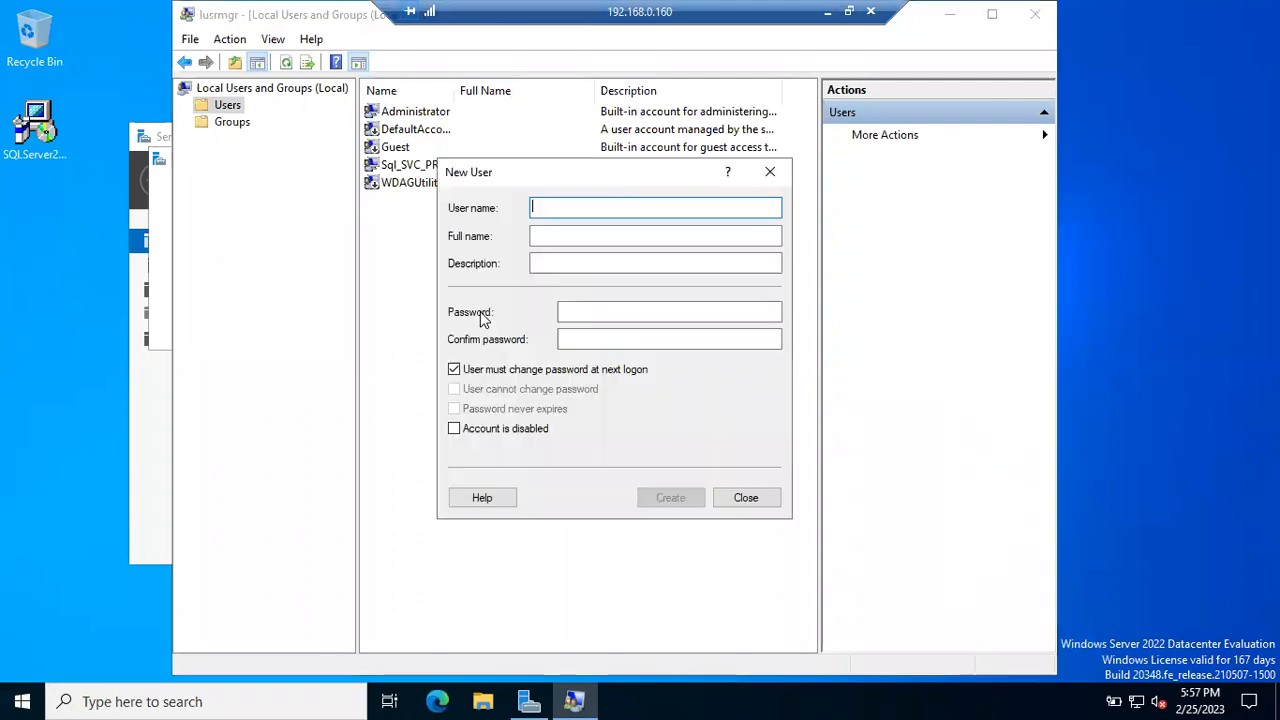
pyautogui.write('Akhilesh')
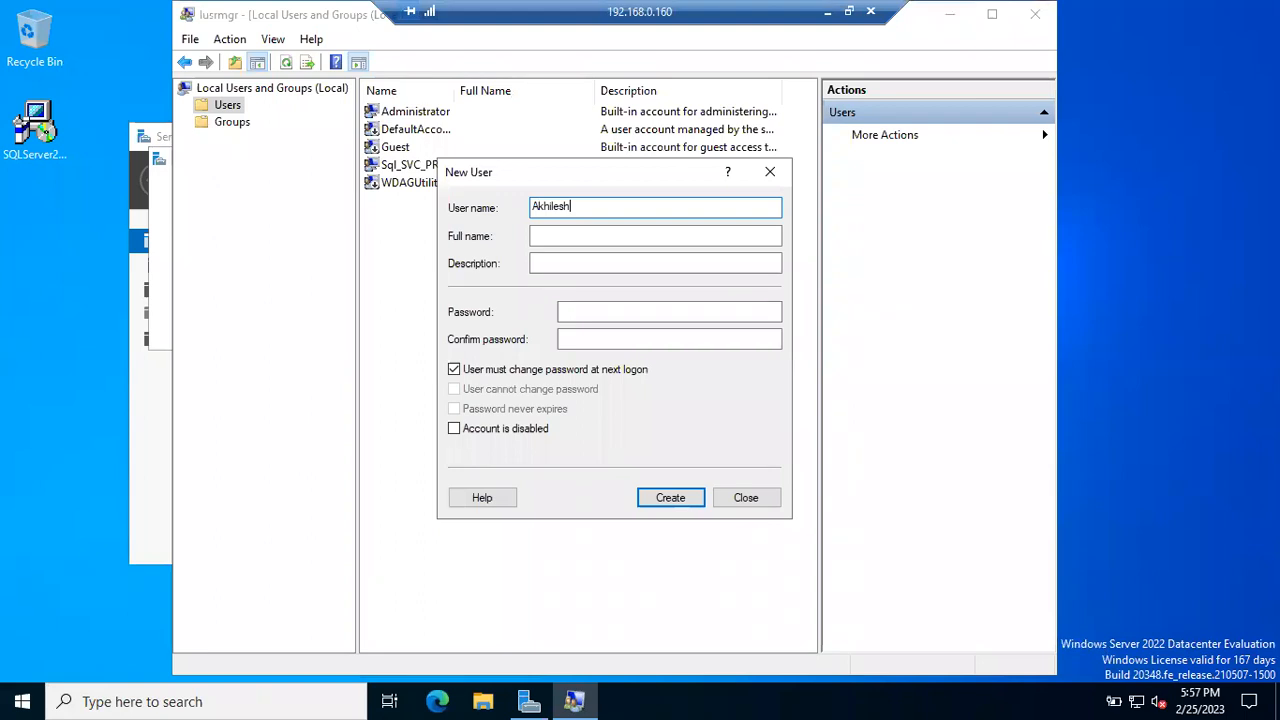
pyautogui.press('Tab')
pyautogui.press('Tab')
pyautogui.press('Tab')
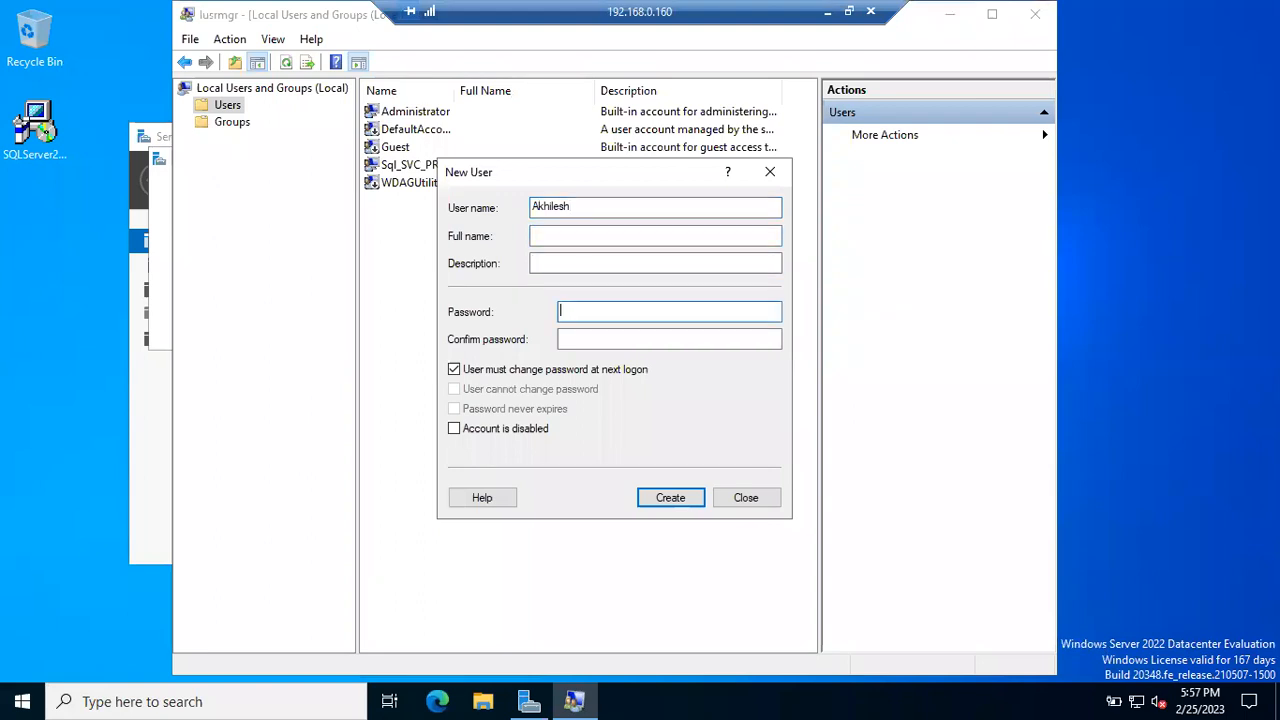
pyautogui.write('•••••••••••••')
pyautogui.press('Tab')
pyautogui.write('•••••••••••')
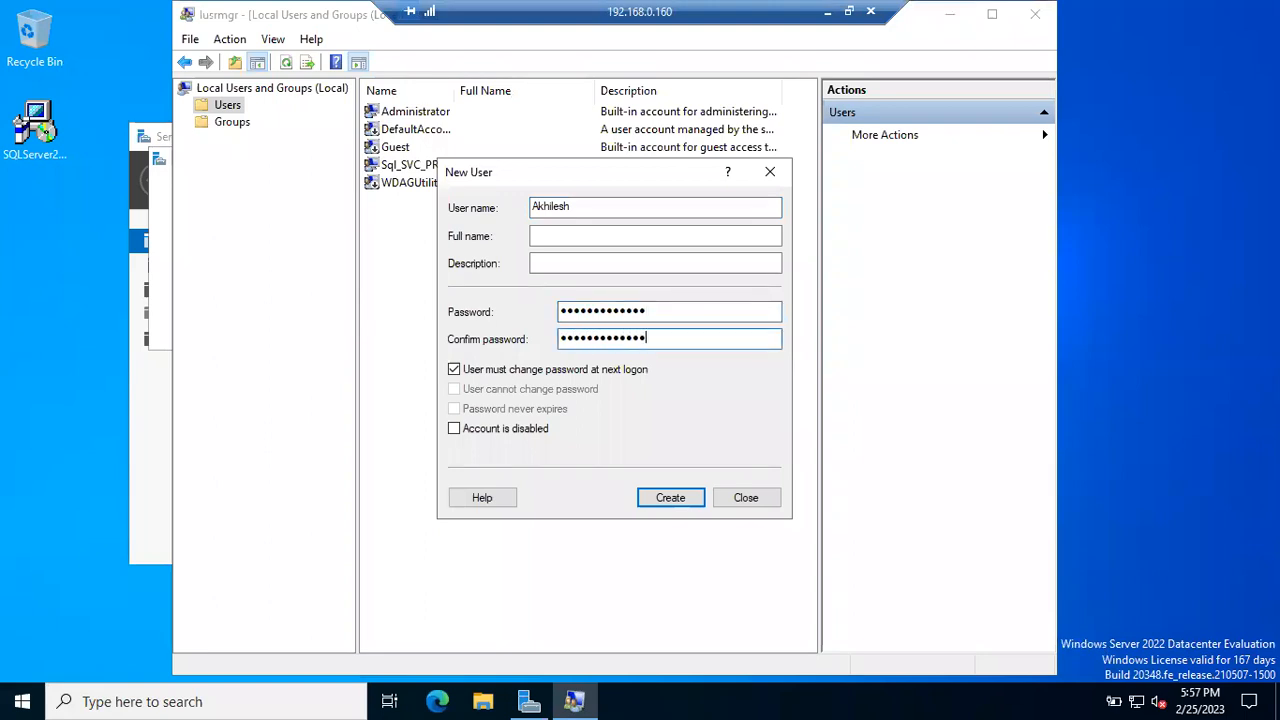
pyautogui.click(660, 495)
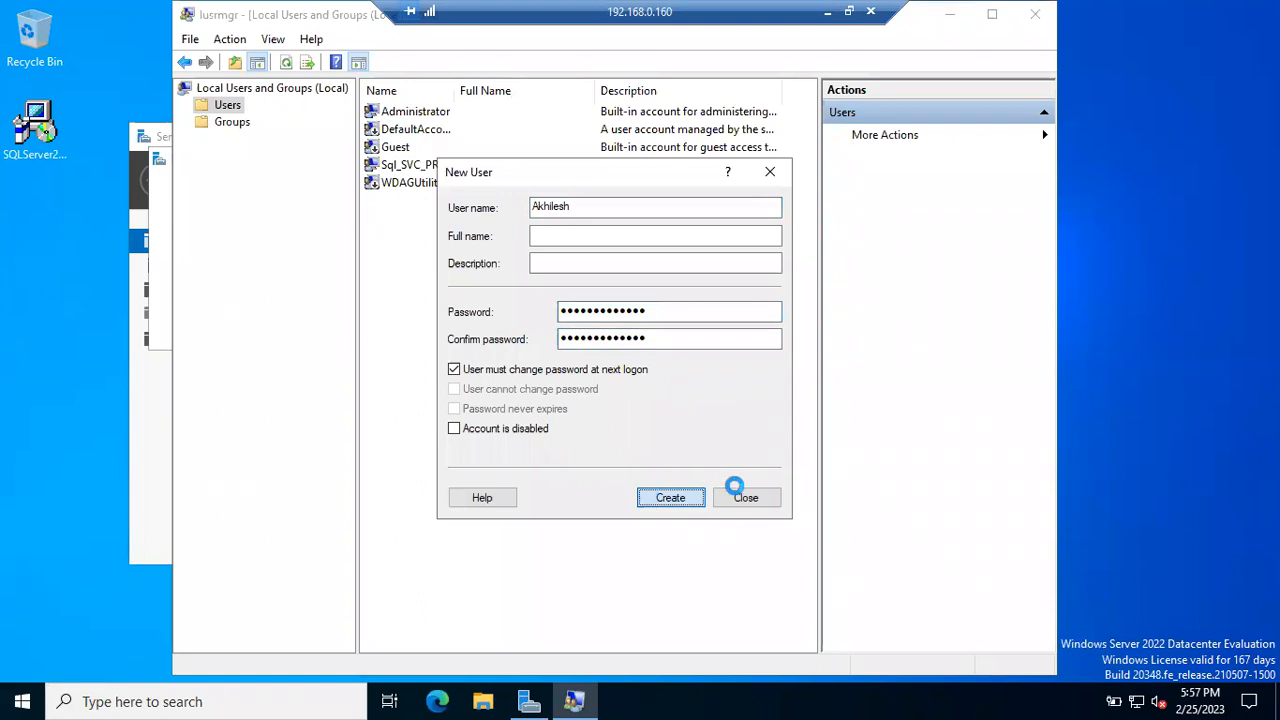
pyautogui.click(746, 497)
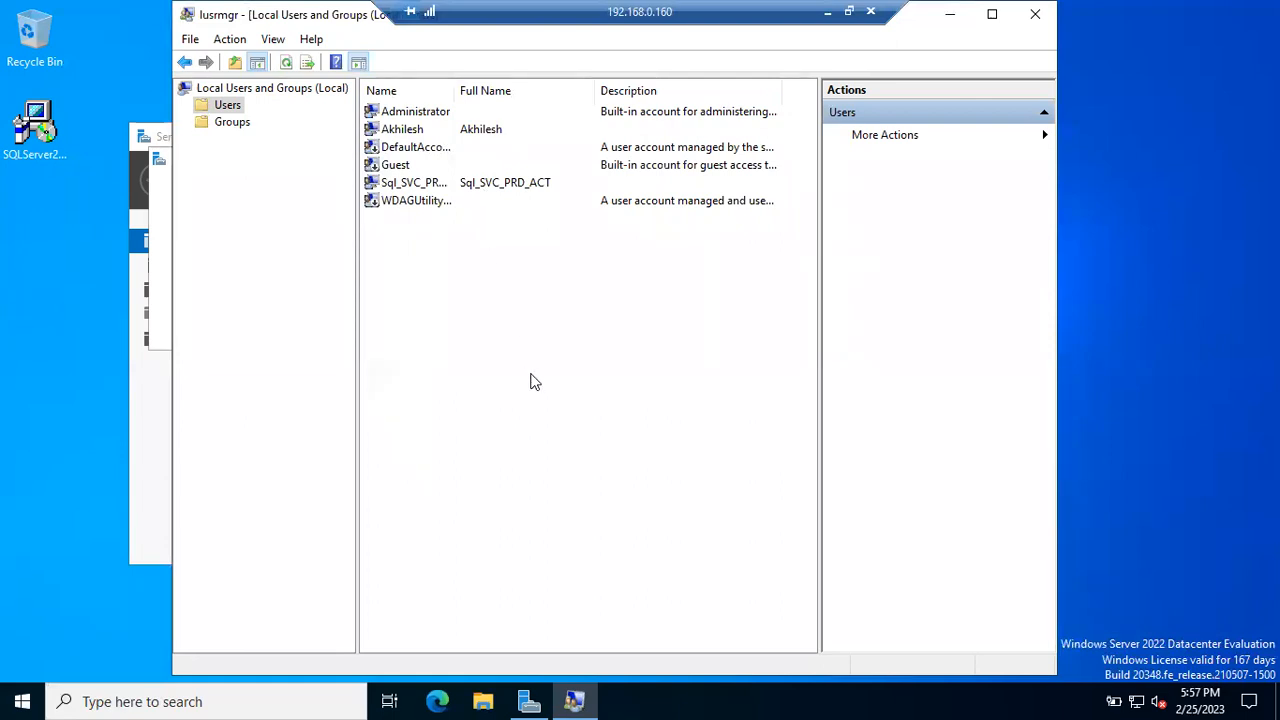
pyautogui.click(407, 133)
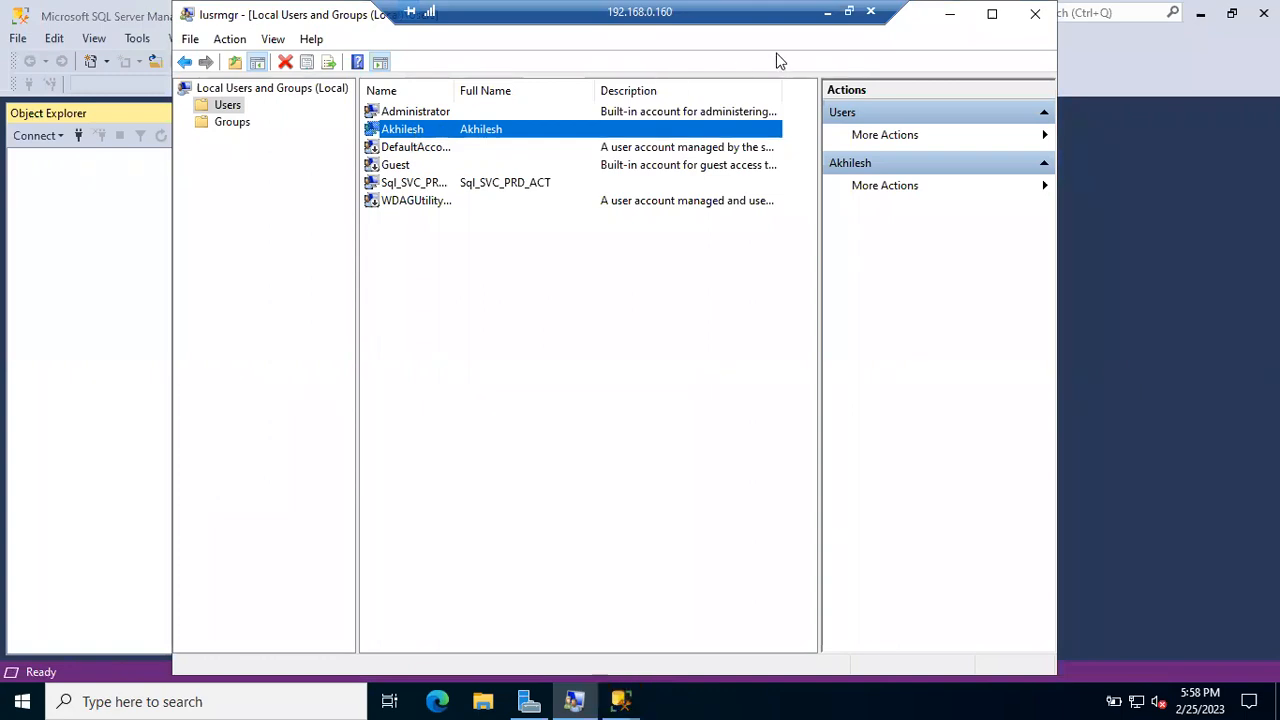
# Connect to the SQL Server instance, expand Security > Logins, and open a New Login form.
pyautogui.click(950, 20)
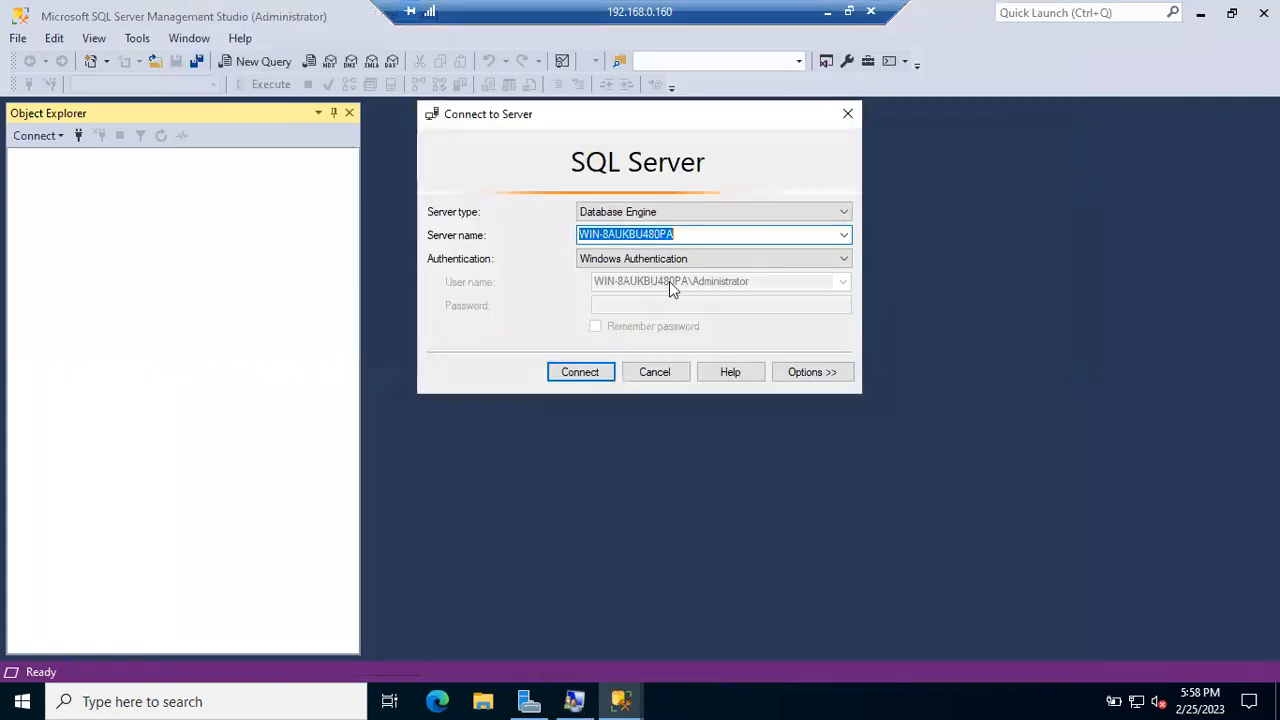
pyautogui.click(579, 371)
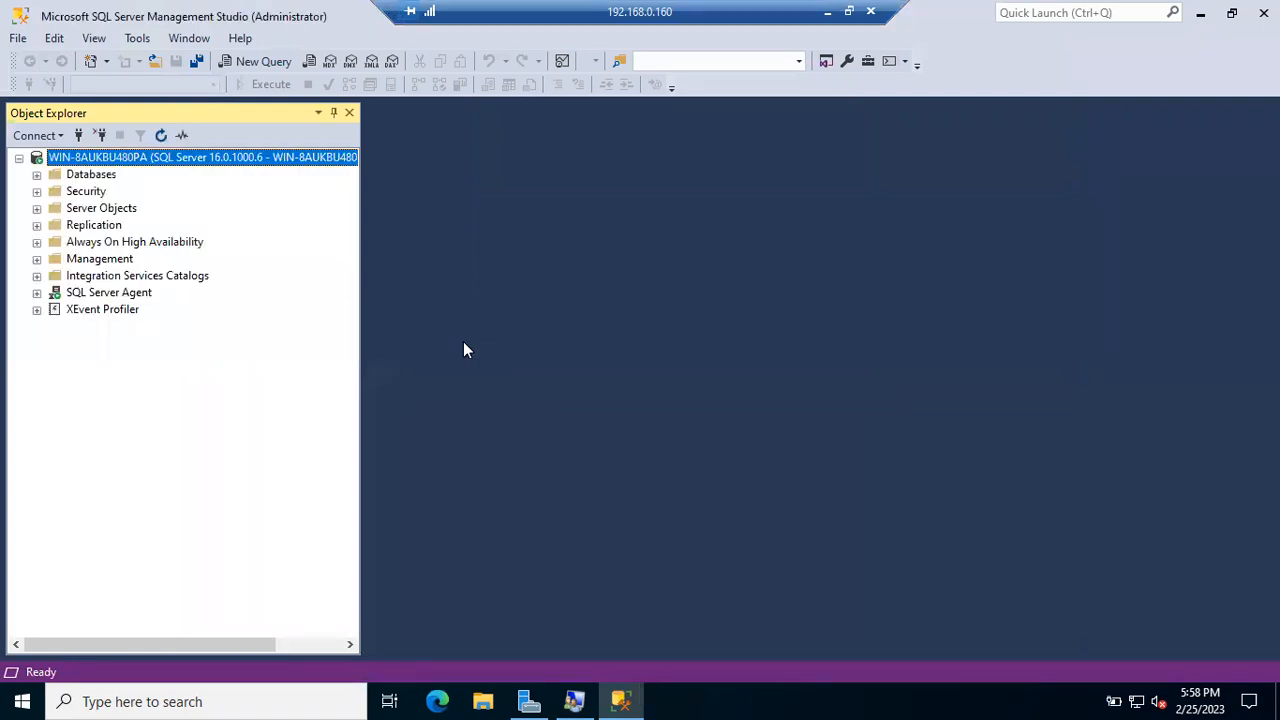
pyautogui.click(37, 191)
pyautogui.click(101, 210)
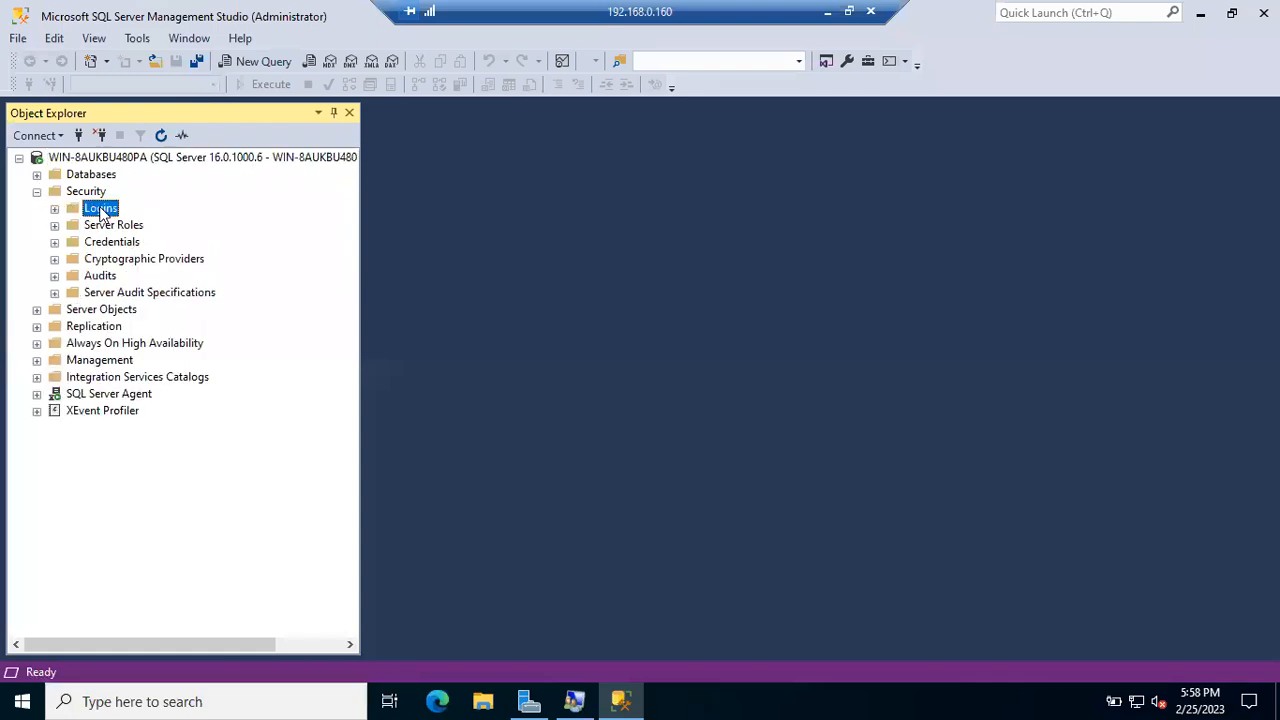
pyautogui.rightClick(100, 208)
pyautogui.click(53, 208)
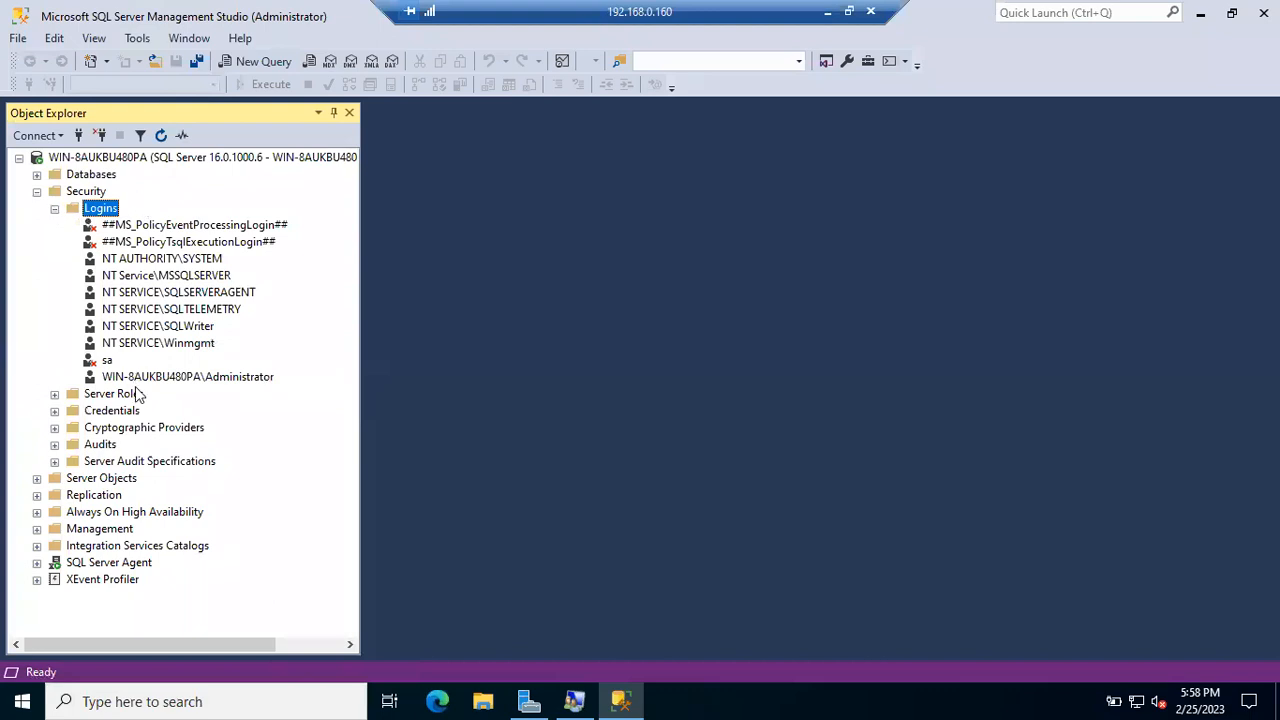
pyautogui.rightClick(87, 212)
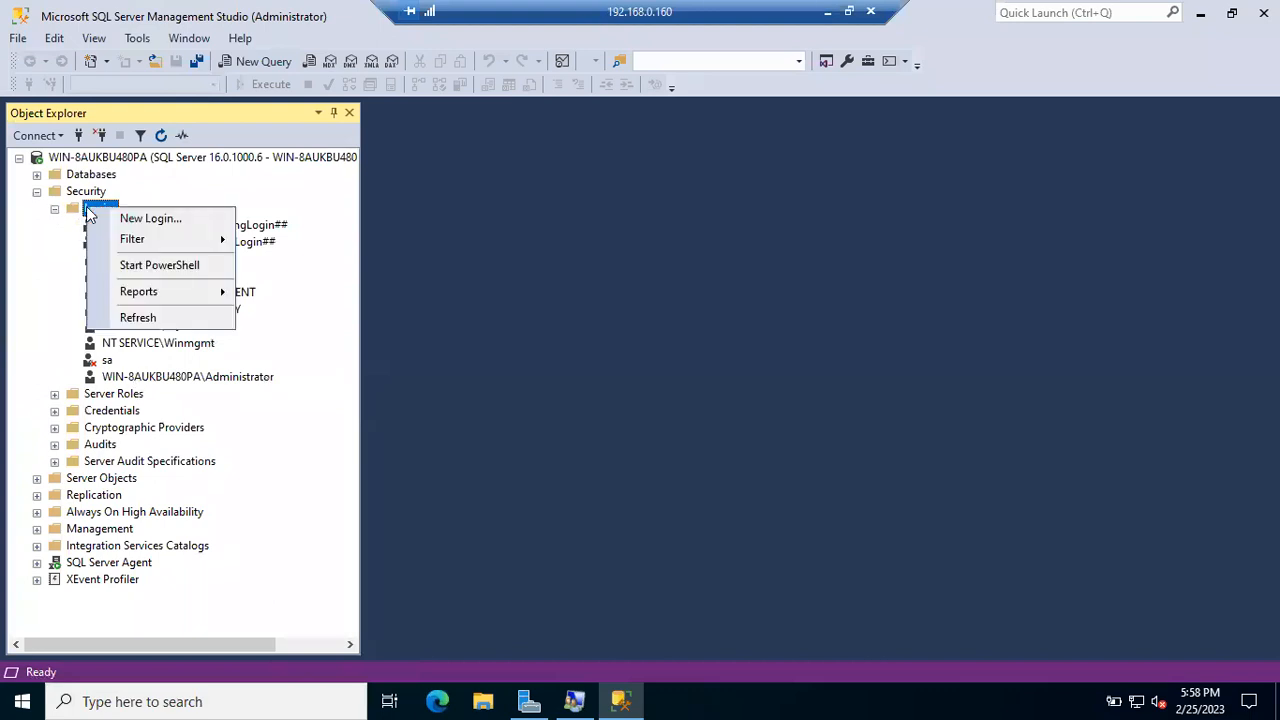
pyautogui.click(150, 217)
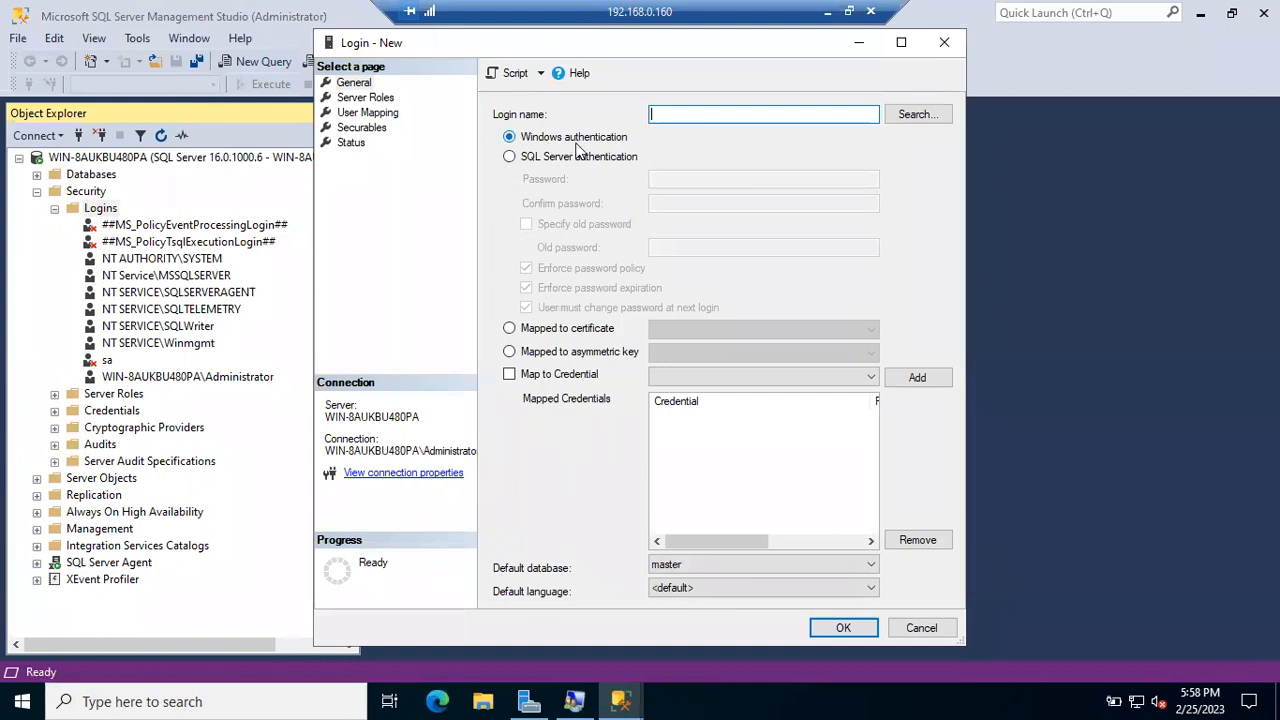
# Keep Windows authentication and search for a Windows user, trying the name 'M' with Check Names.
pyautogui.click(509, 158)
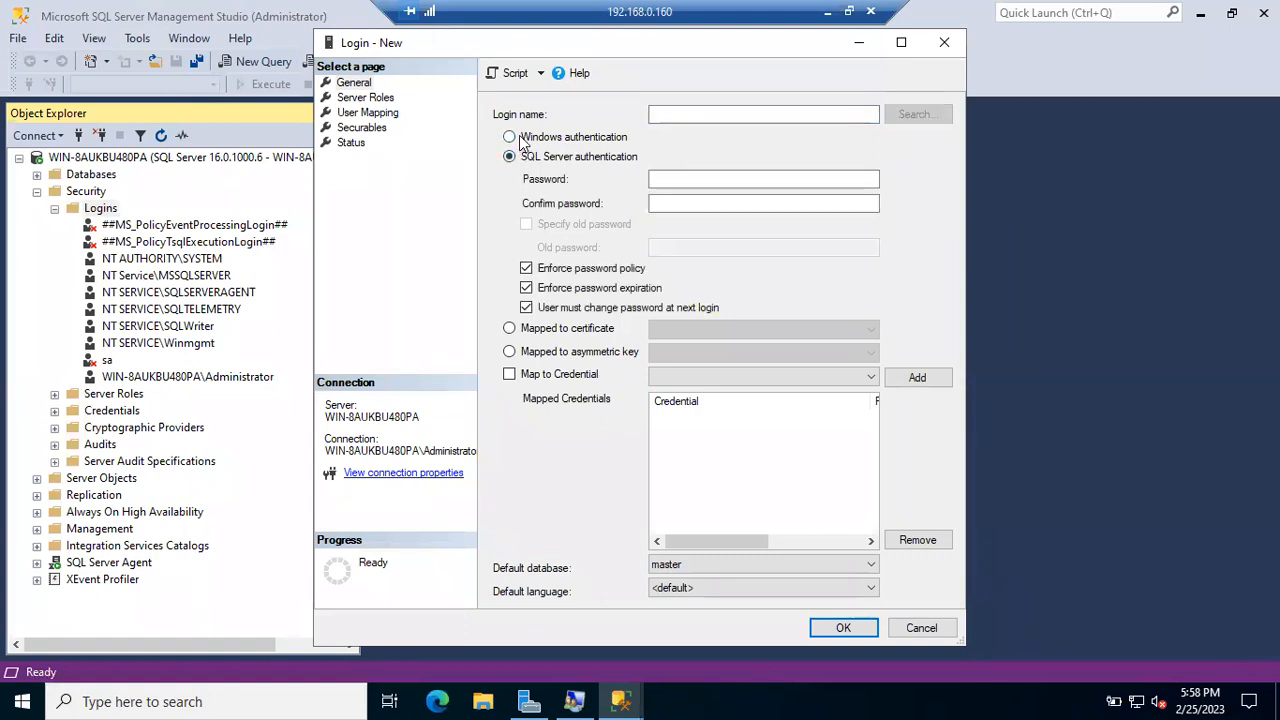
pyautogui.click(519, 137)
pyautogui.click(714, 113)
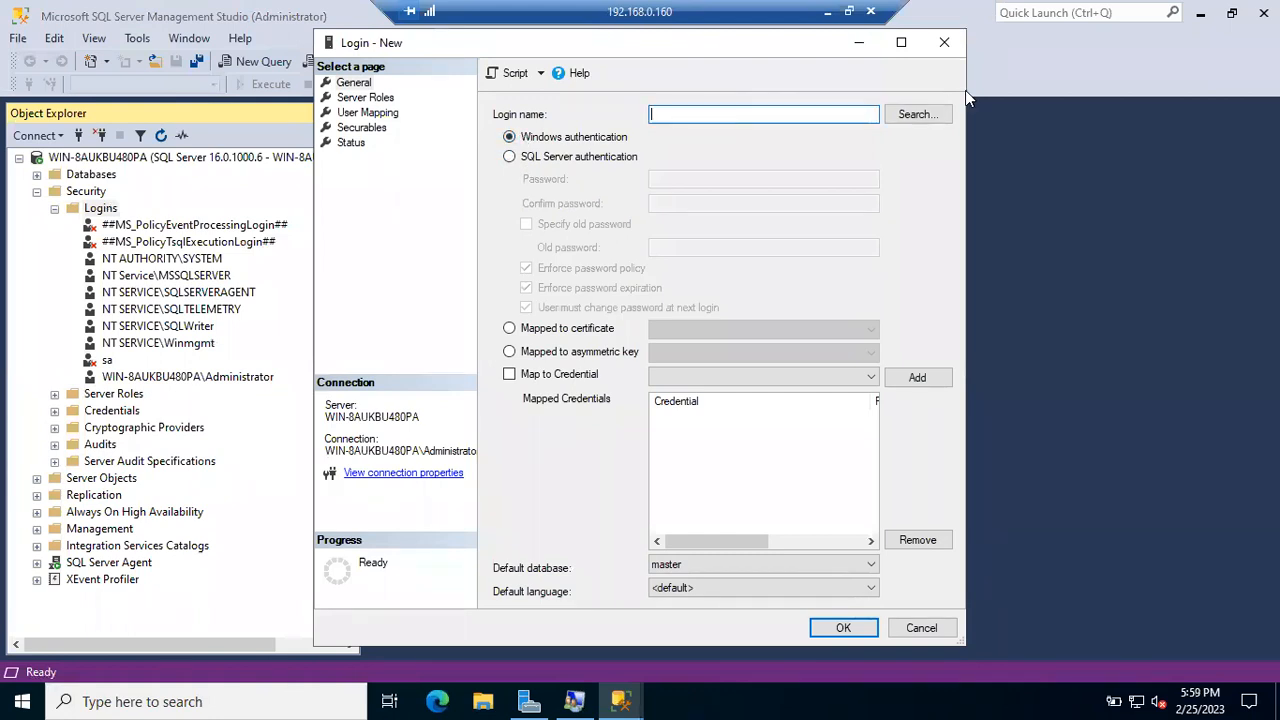
pyautogui.click(917, 114)
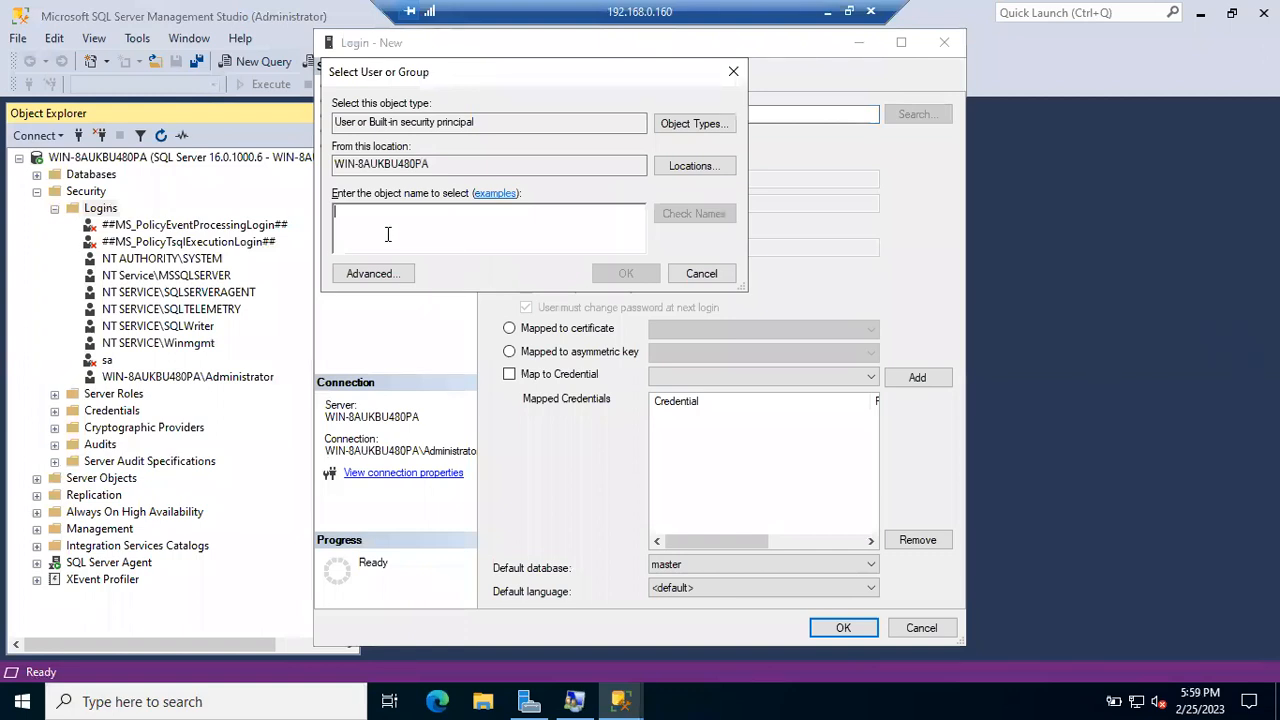
pyautogui.write('Muni')
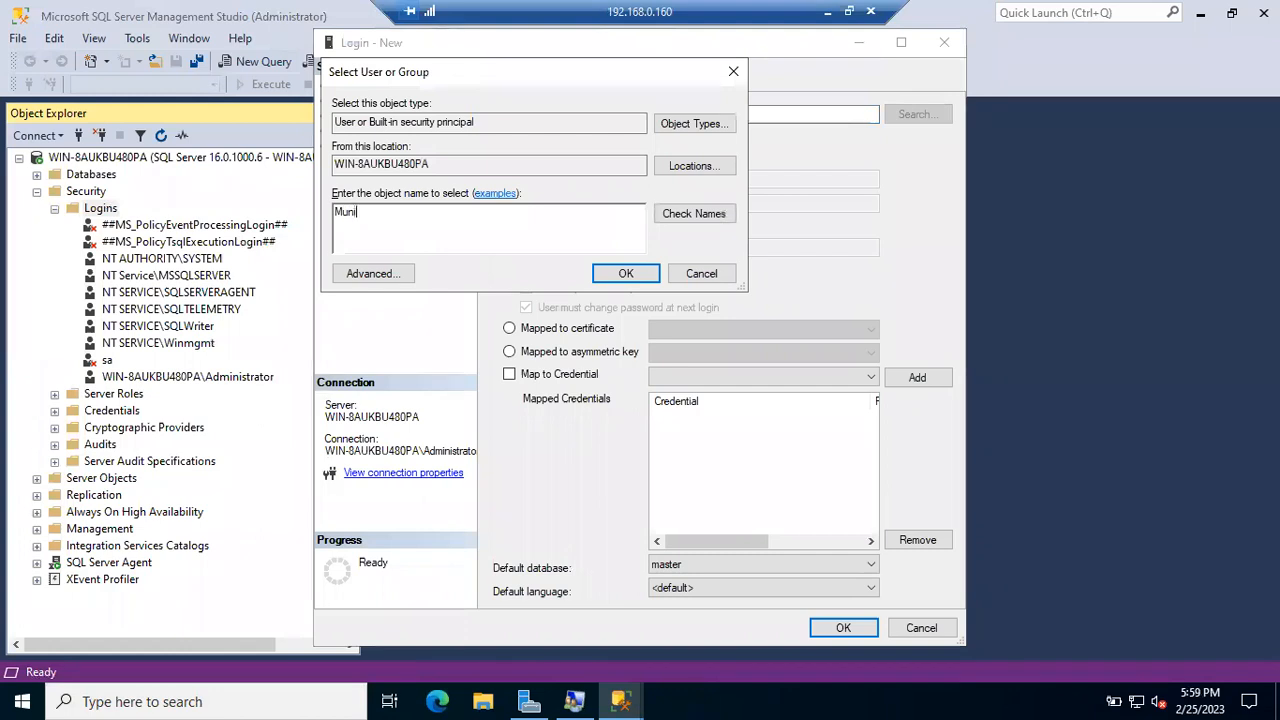
pyautogui.click(670, 212)
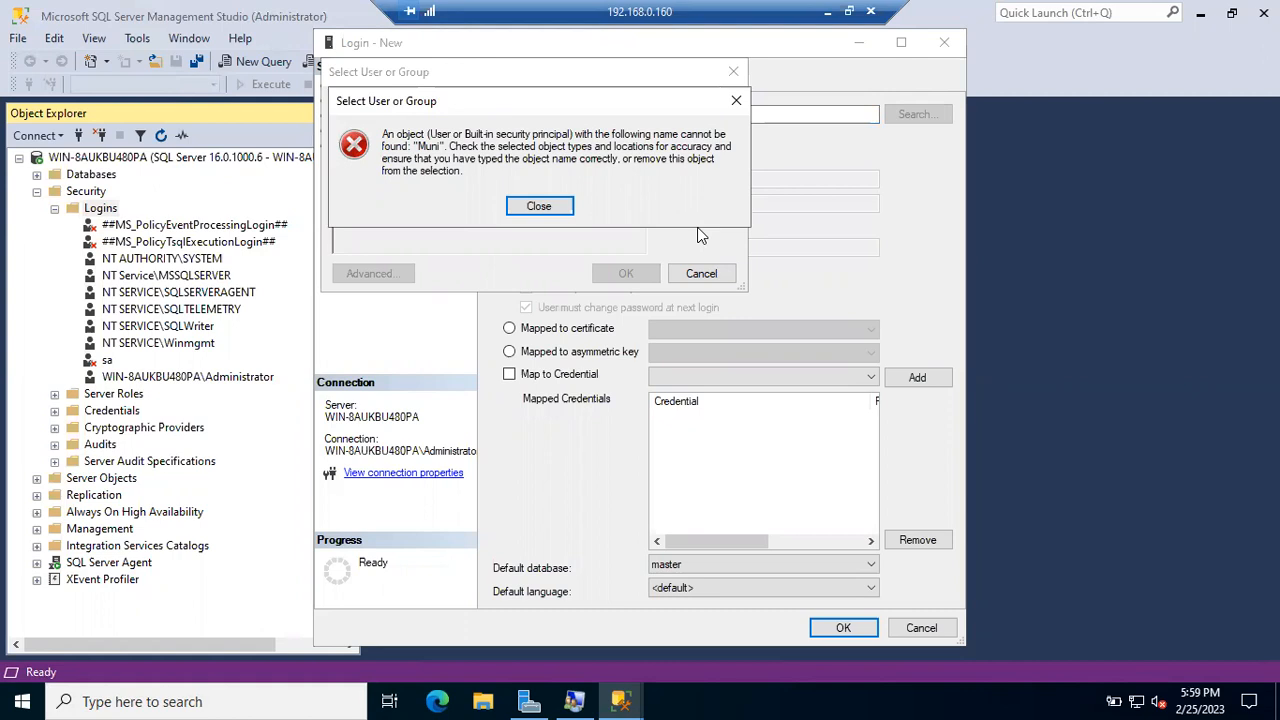
# Look up the exact account name in the local users list, then dismiss the name-not-found error.
pyautogui.click(482, 700)
pyautogui.click(577, 700)
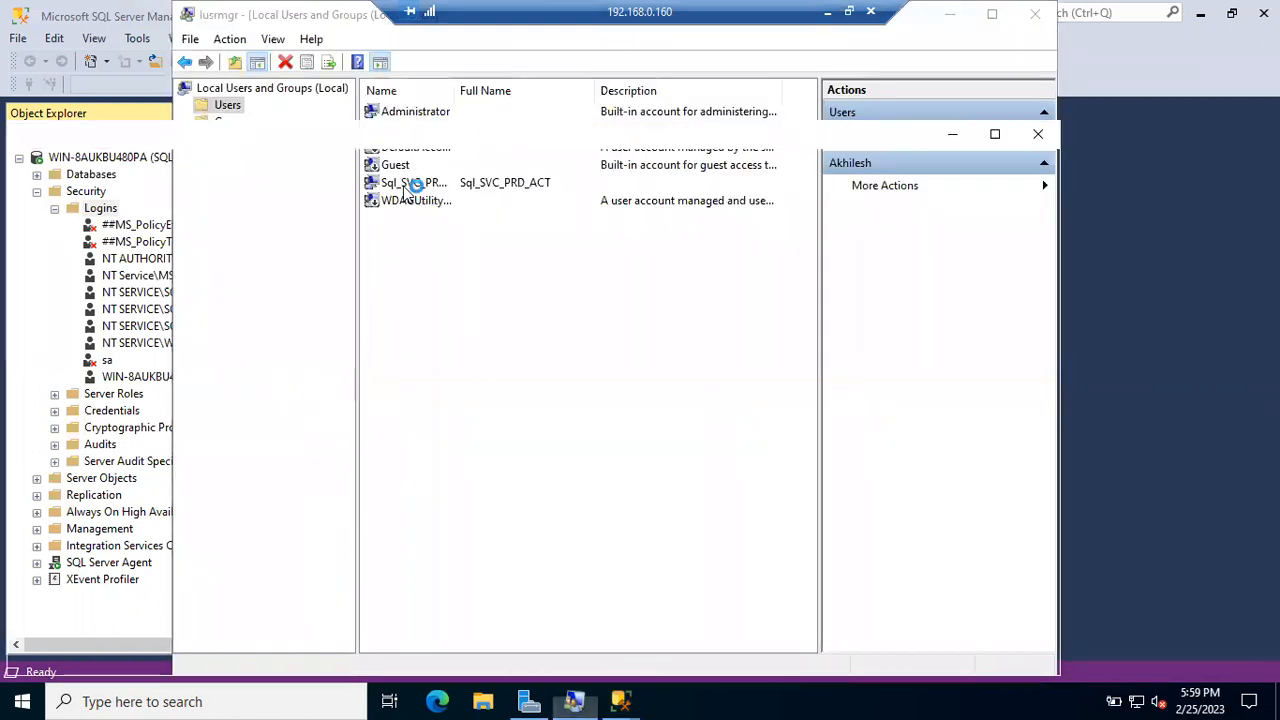
pyautogui.click(955, 134)
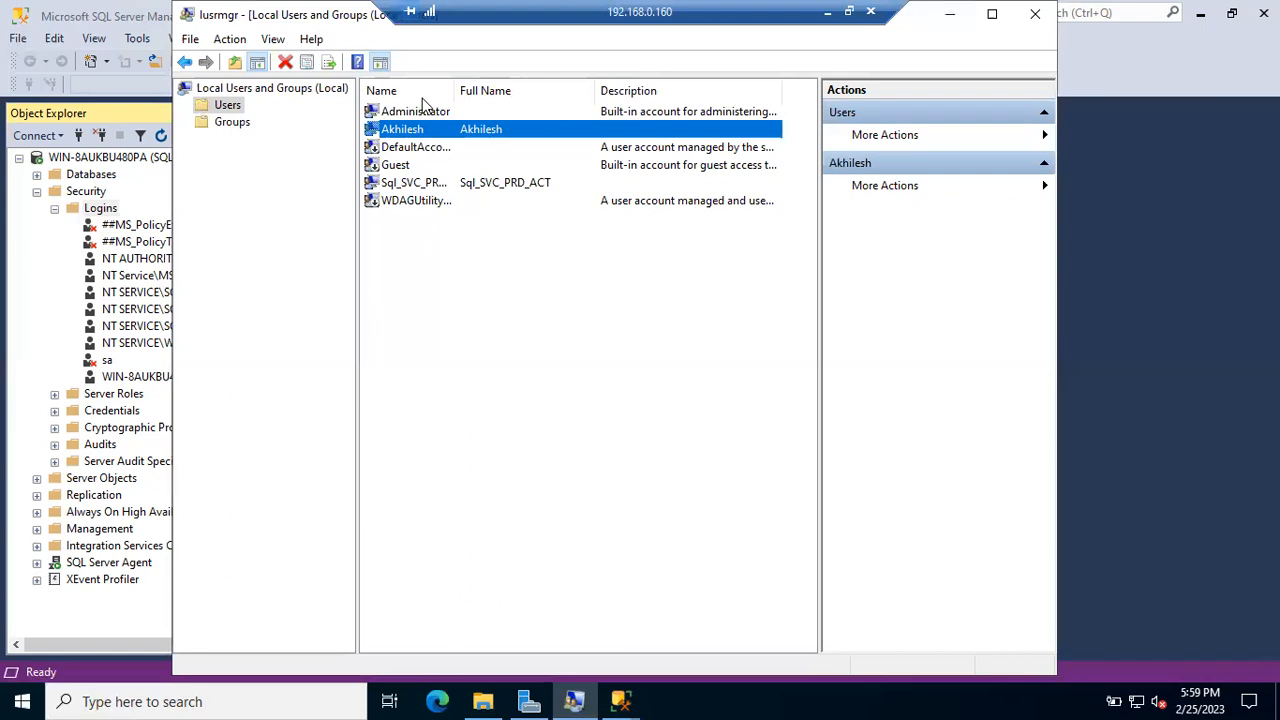
pyautogui.click(953, 19)
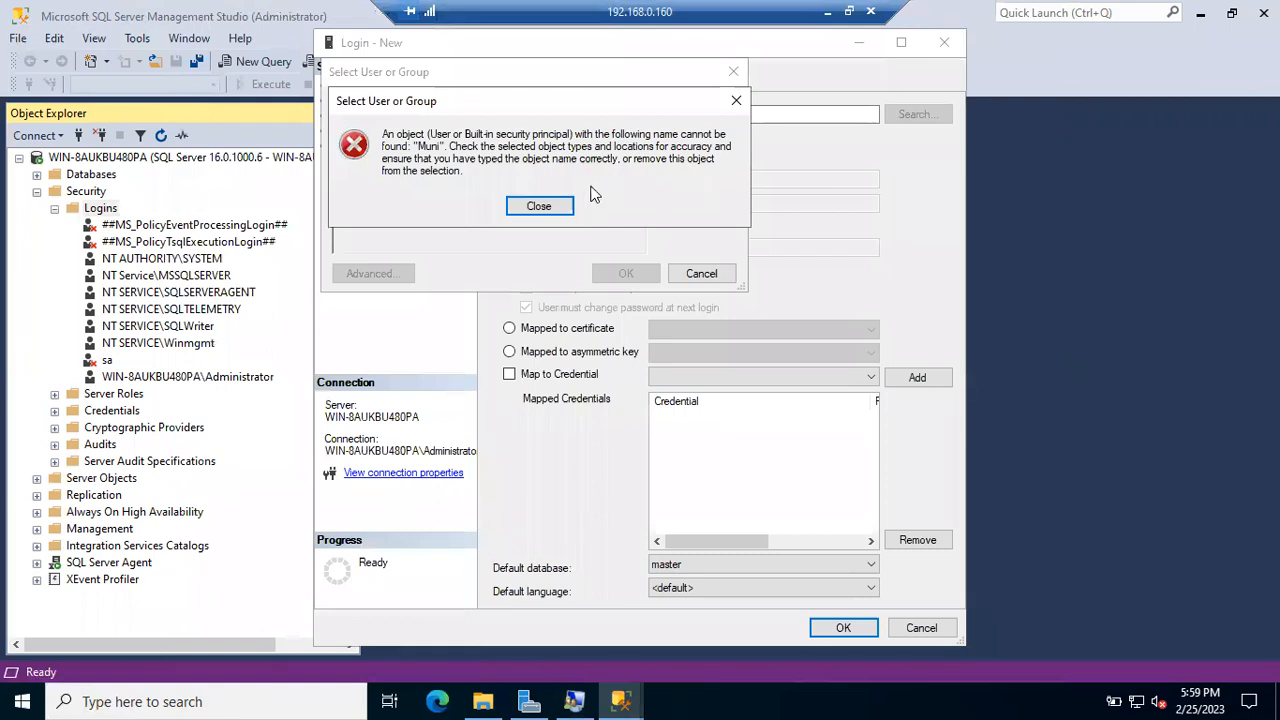
pyautogui.click(538, 205)
# Enter the new local user's name, resolve it with Check Names, and confirm it into Login name.
pyautogui.write('Akhile')
pyautogui.hotkey('ctrl', 'a')
pyautogui.write('Akhilesh')
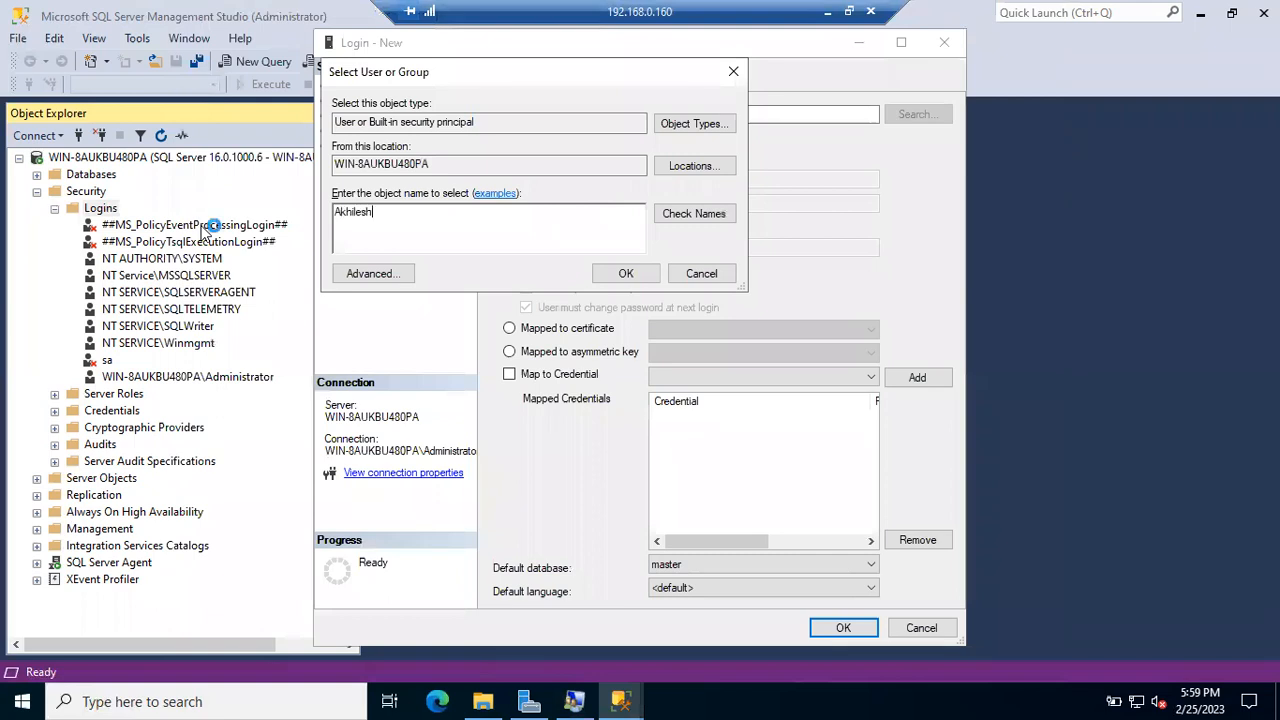
pyautogui.click(690, 213)
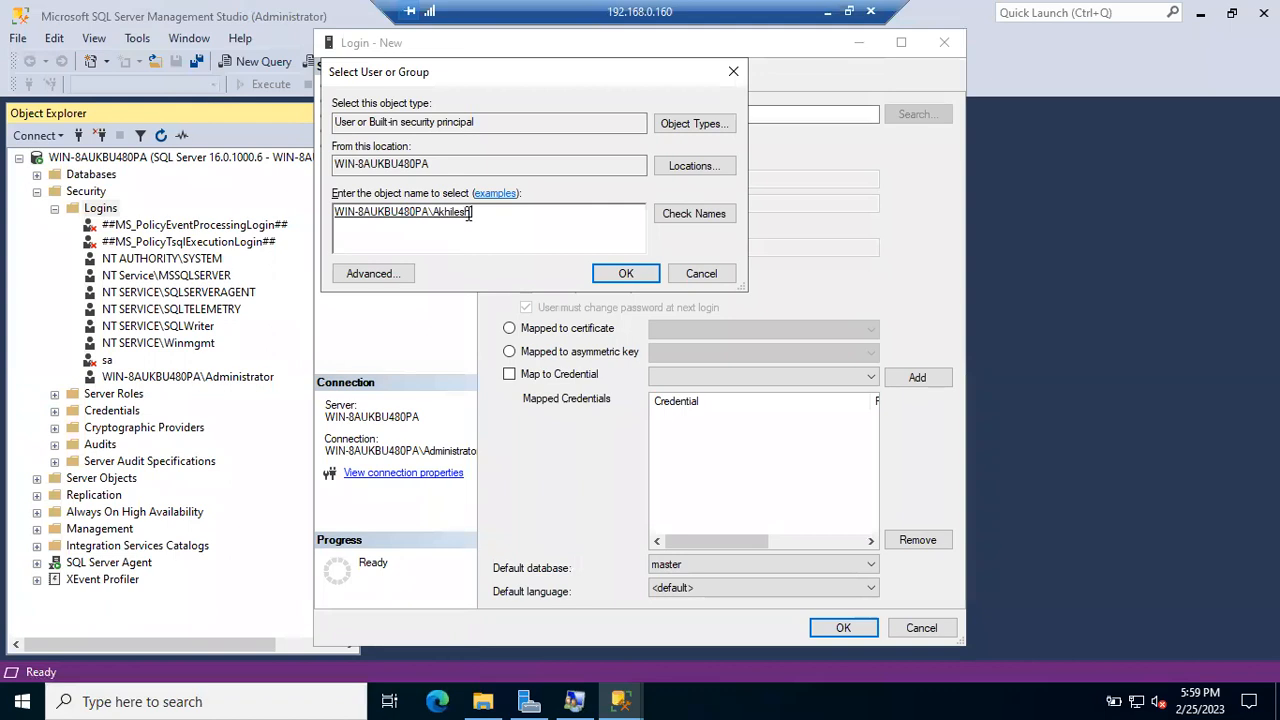
pyautogui.click(643, 275)
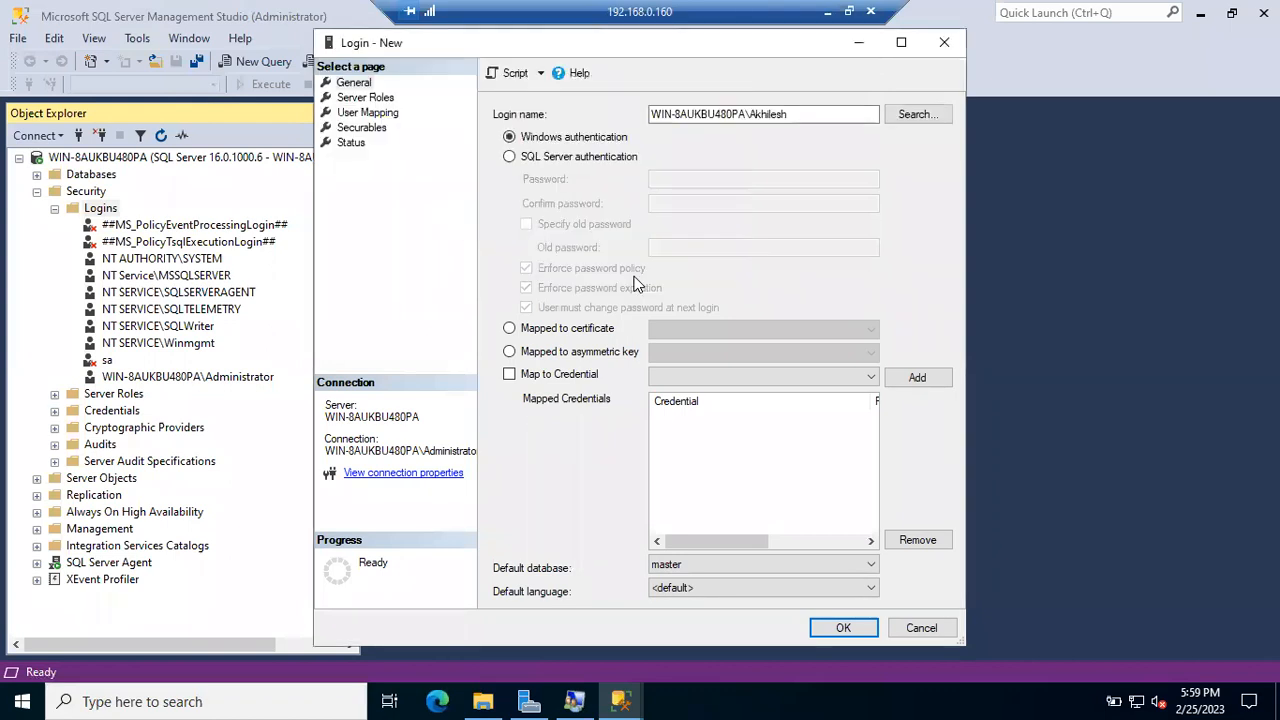
pyautogui.click(757, 114)
# Minimize the Login - New dialog, close the Start menu, and cancel the Connect to Server prompt.
pyautogui.click(860, 45)
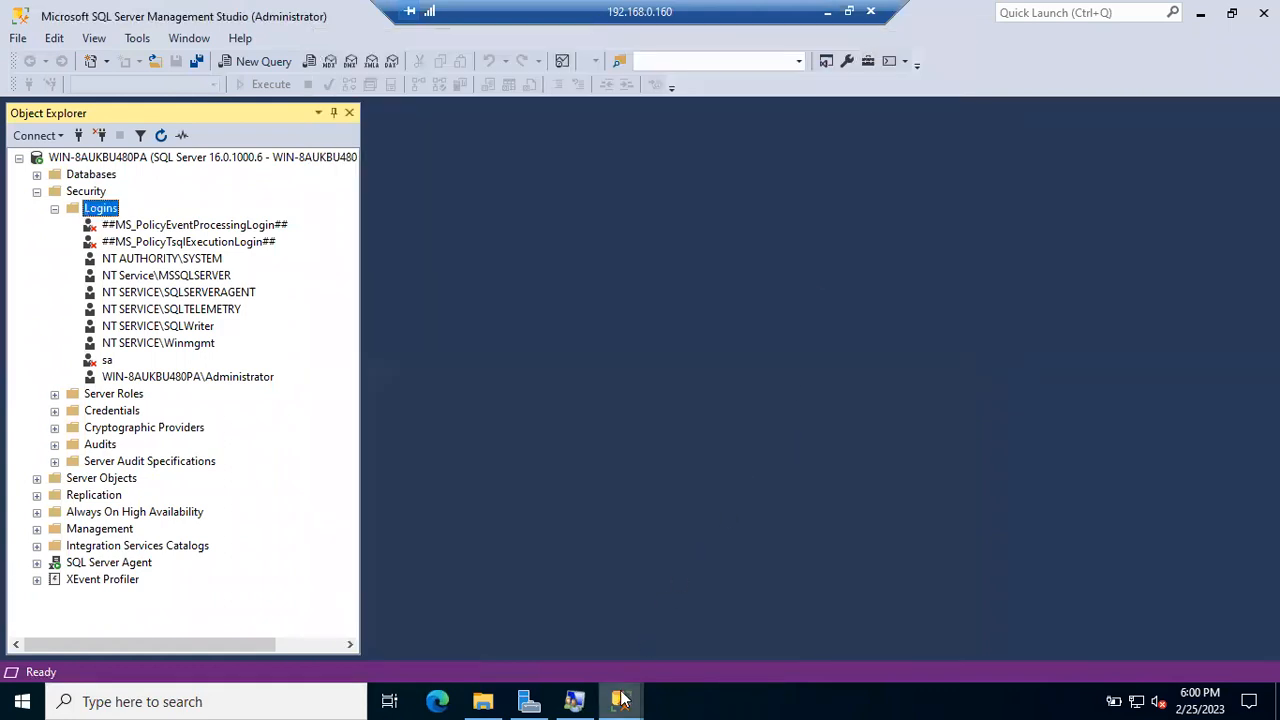
pyautogui.moveTo(621, 699)
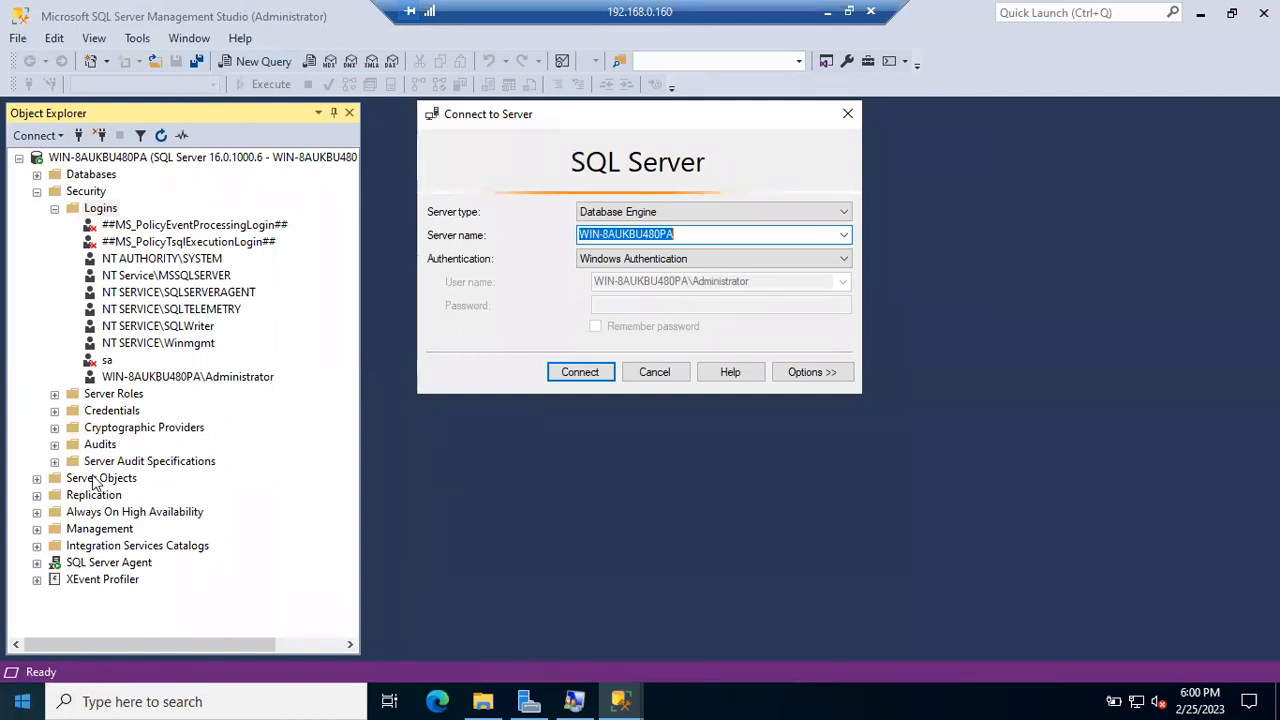
pyautogui.press('super')
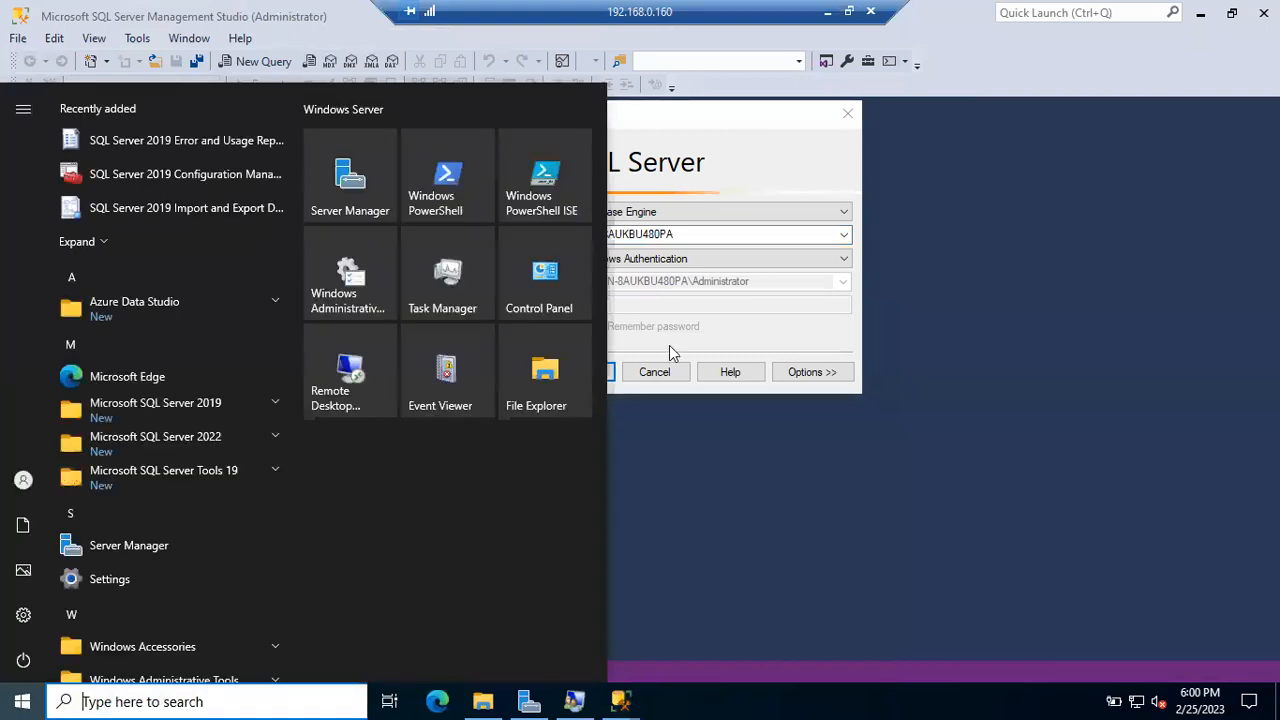
pyautogui.moveTo(12, 490)
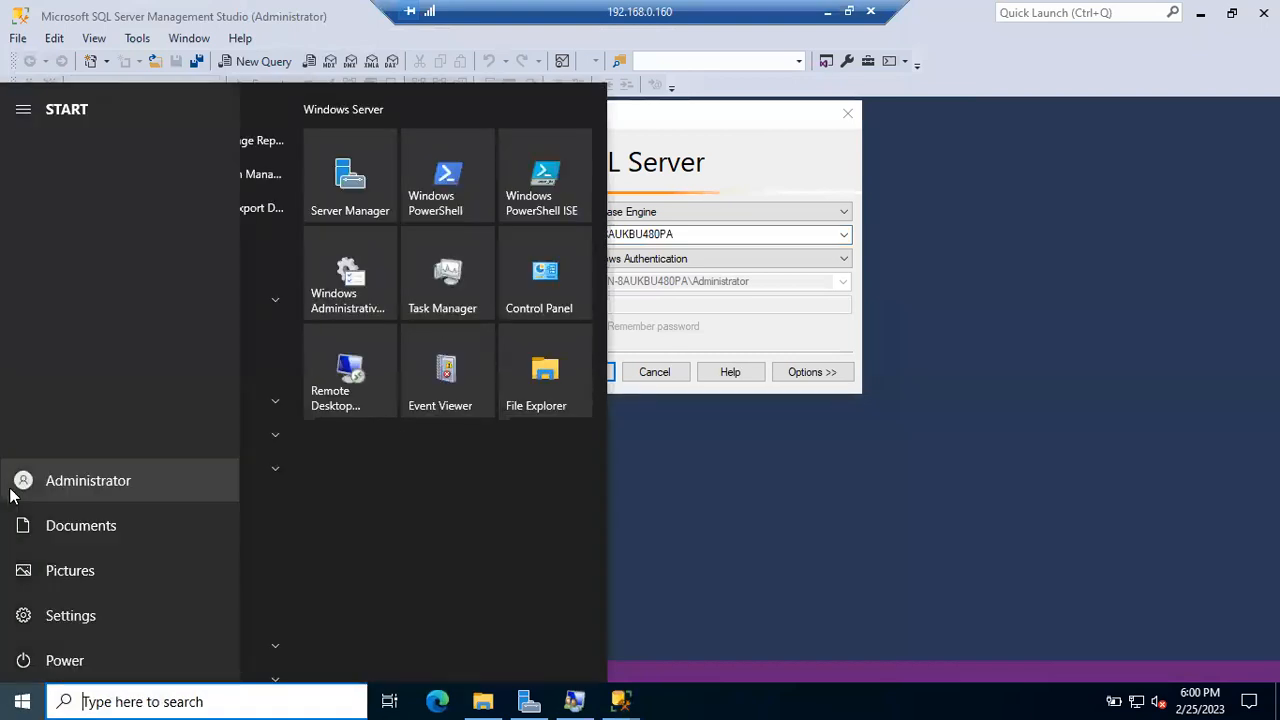
pyautogui.click(710, 315)
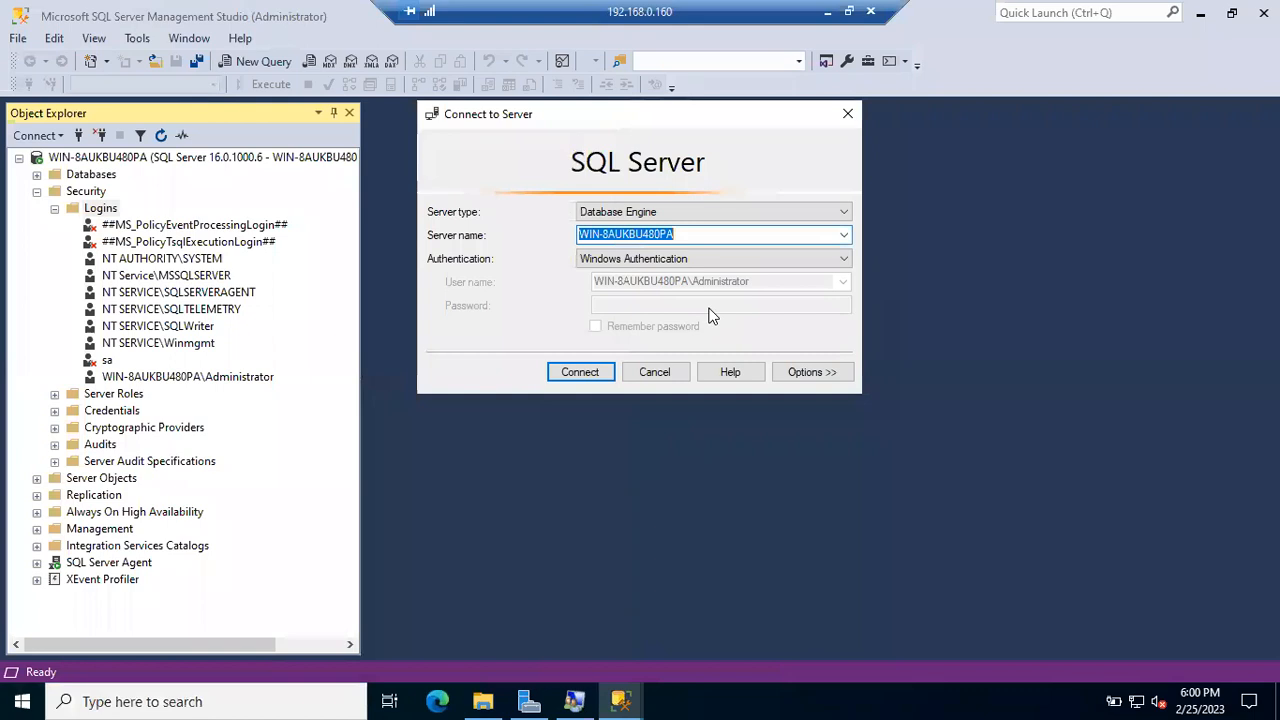
pyautogui.click(654, 372)
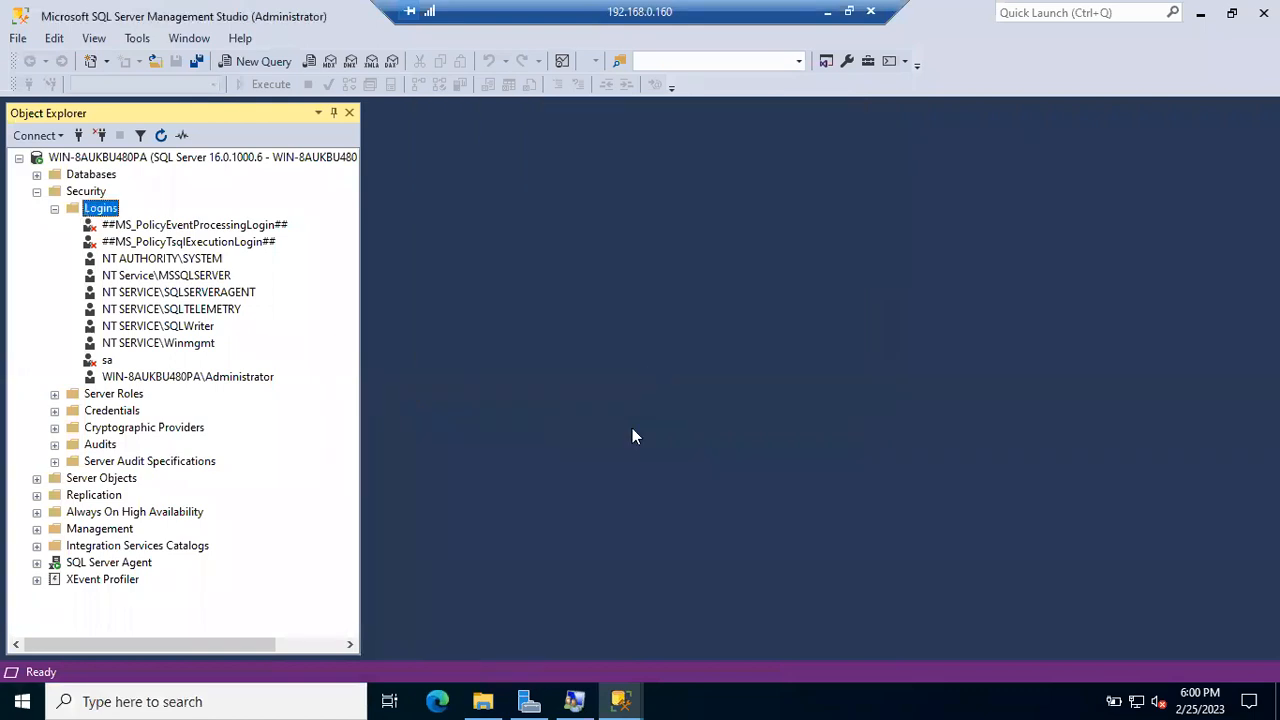
pyautogui.click(615, 699)
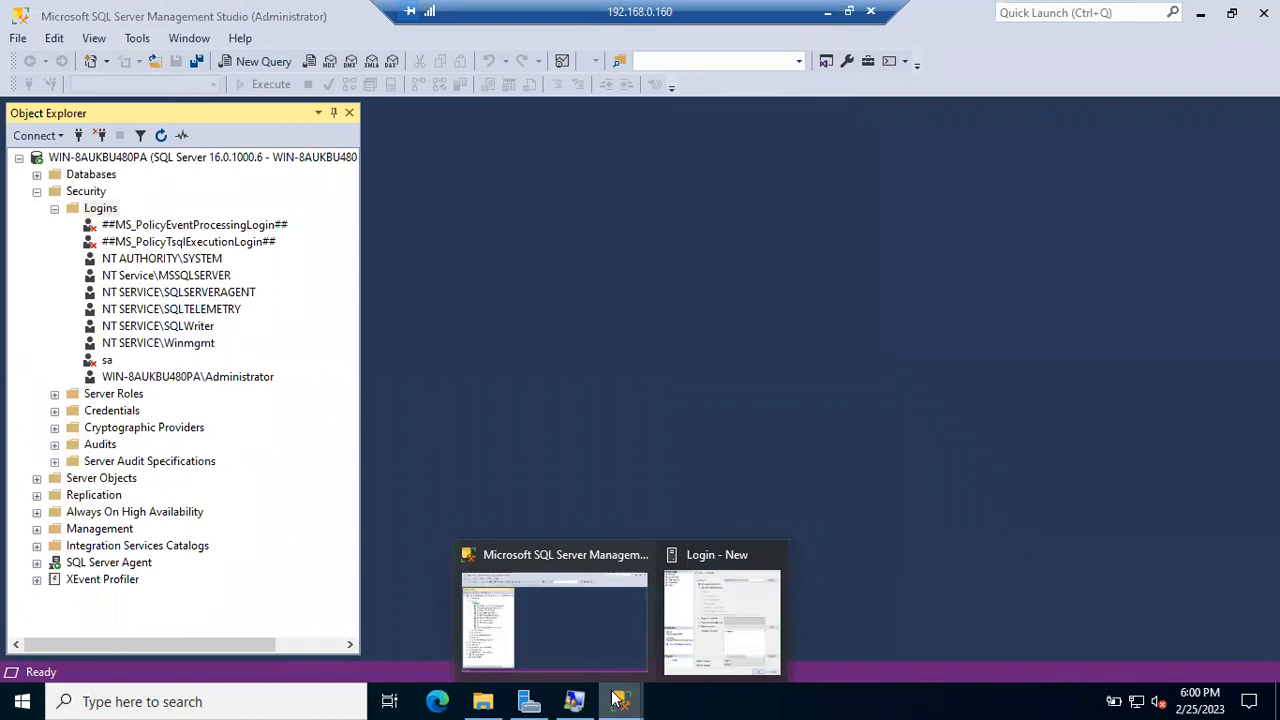
# Try running SSMS via Run as different user with the new Windows user's name and password.
pyautogui.keyDown('shift'); pyautogui.rightClick(617, 698); pyautogui.keyUp('shift')
pyautogui.click(608, 698)
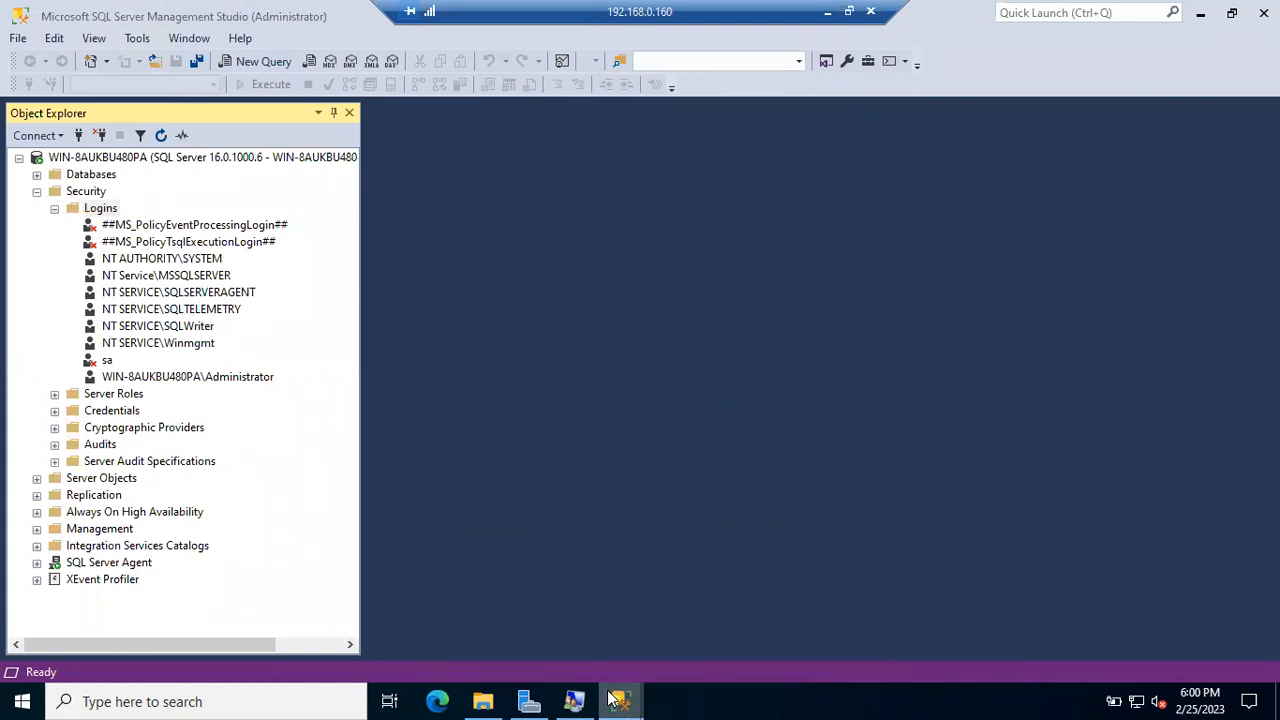
pyautogui.rightClick(625, 698)
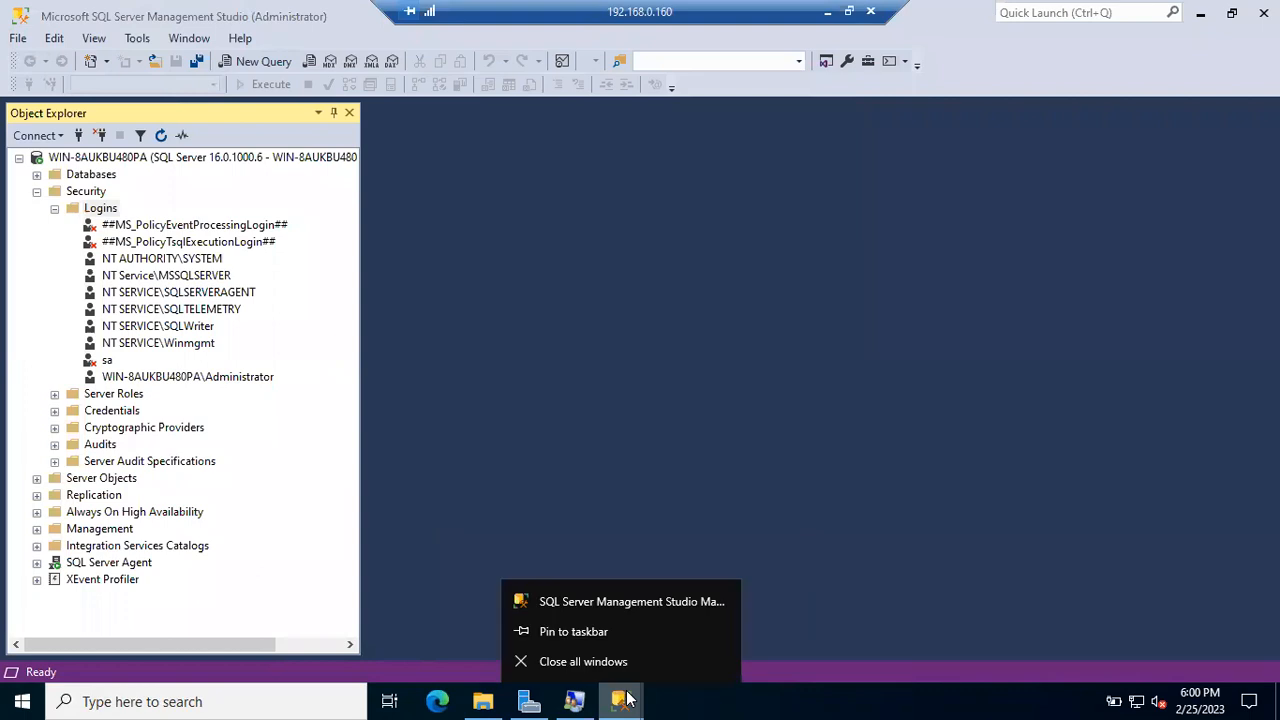
pyautogui.rightClick(620, 607)
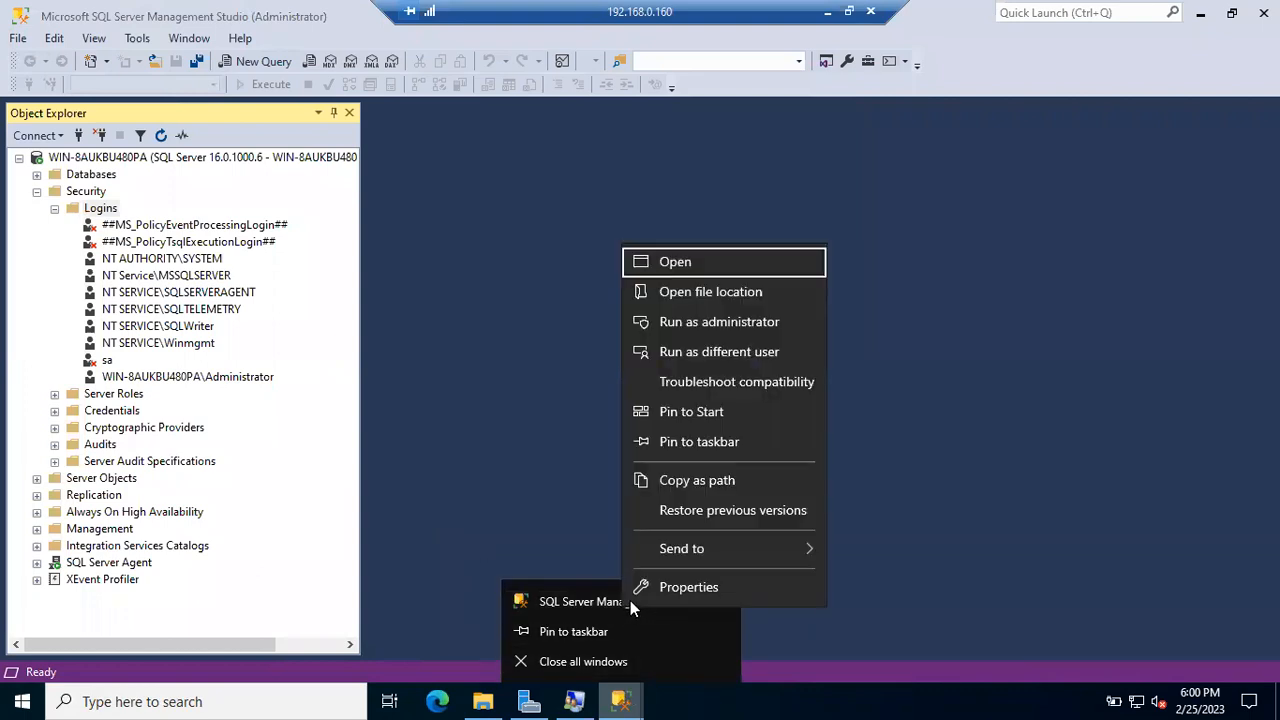
pyautogui.click(706, 364)
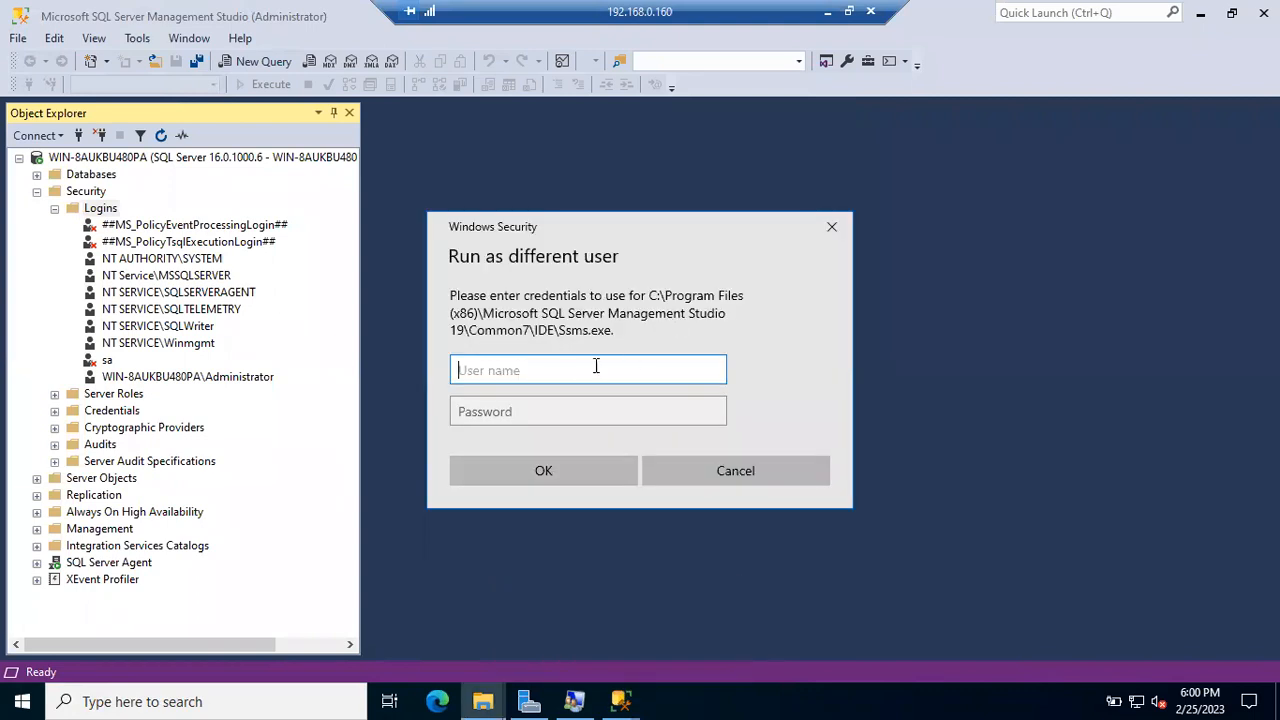
pyautogui.write('Akhilesh')
pyautogui.press('Tab')
pyautogui.write('•••••••••••••')
pyautogui.press('Return')
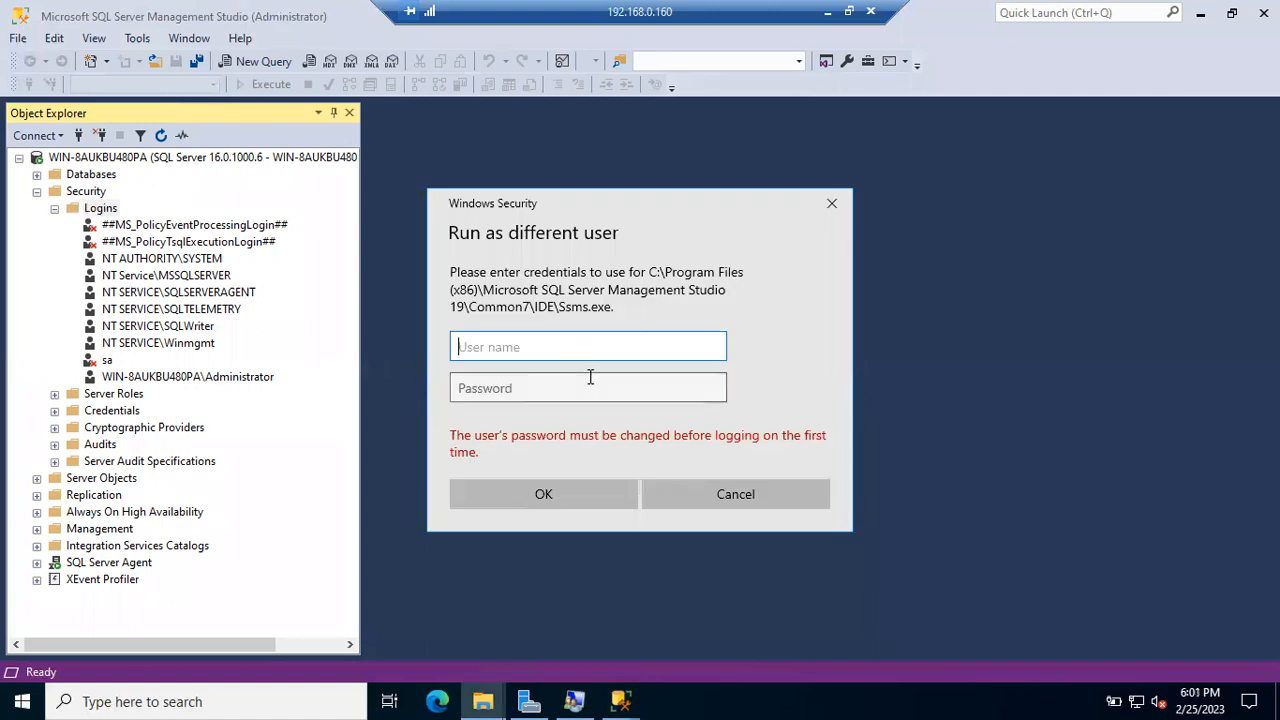
# Uncheck 'User must change password at next logon' in the new user's properties and save.
pyautogui.click(574, 701)
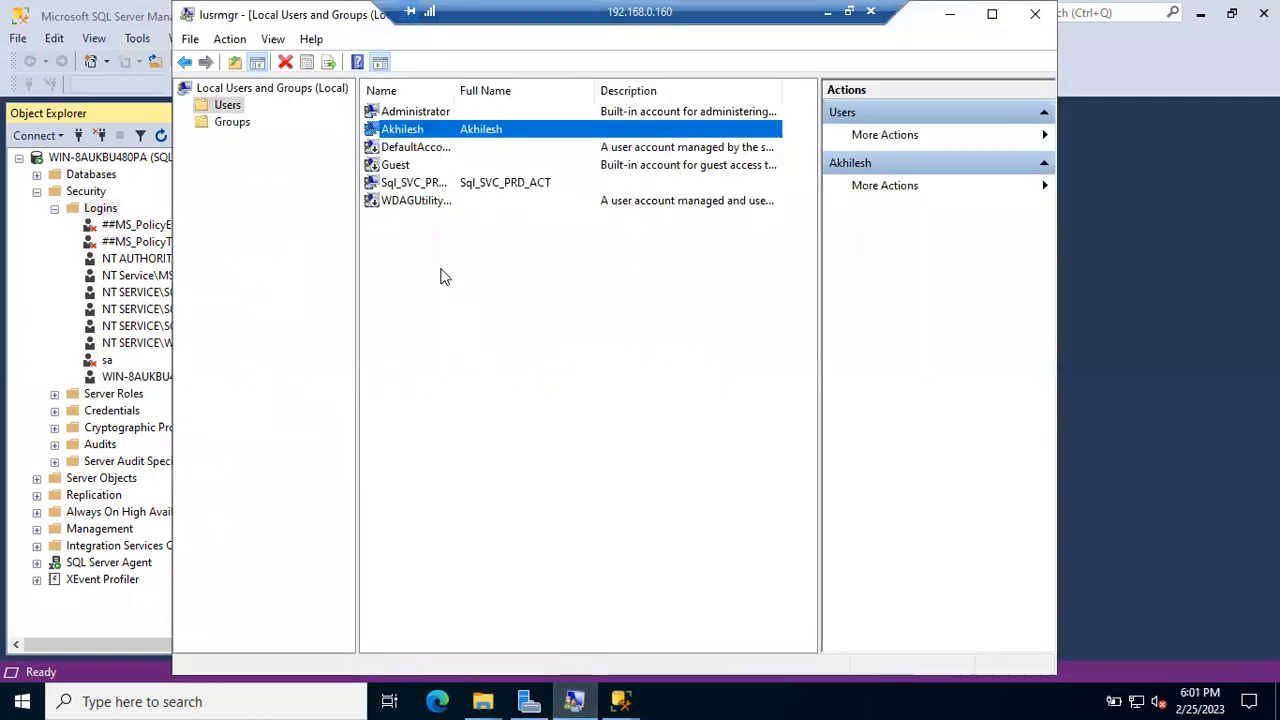
pyautogui.doubleClick(412, 134)
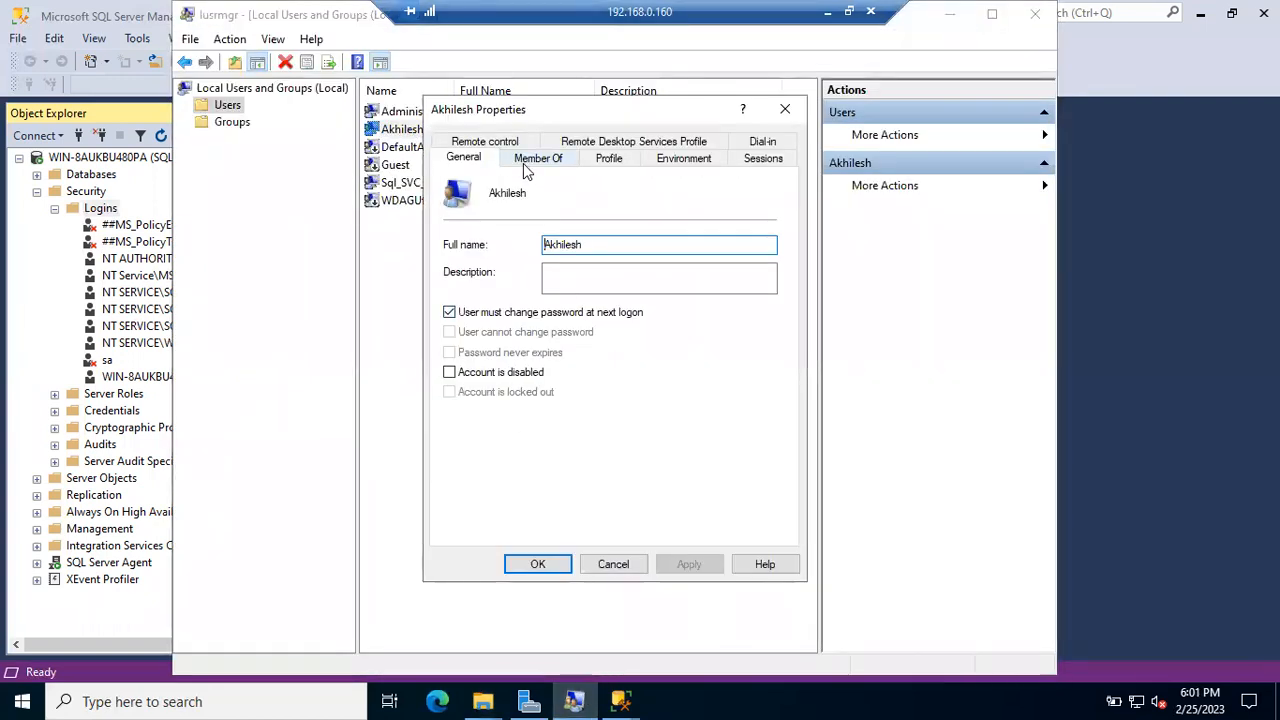
pyautogui.click(449, 312)
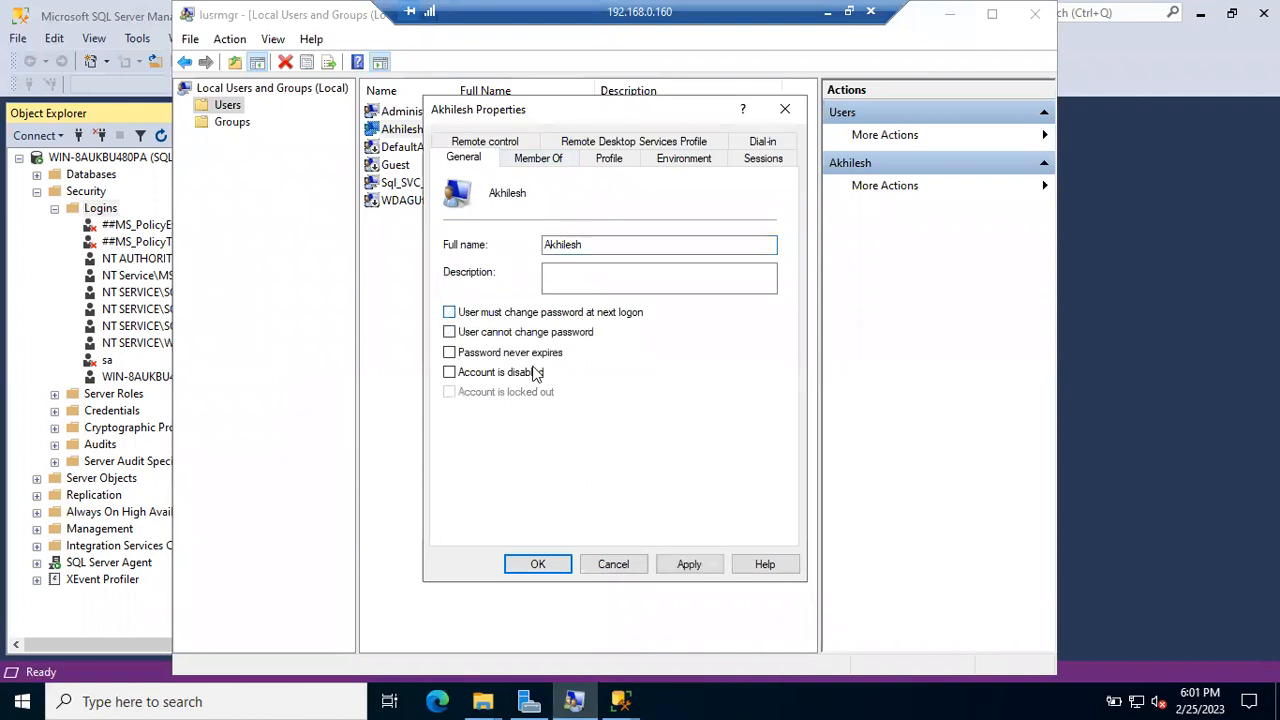
pyautogui.click(680, 568)
pyautogui.click(530, 564)
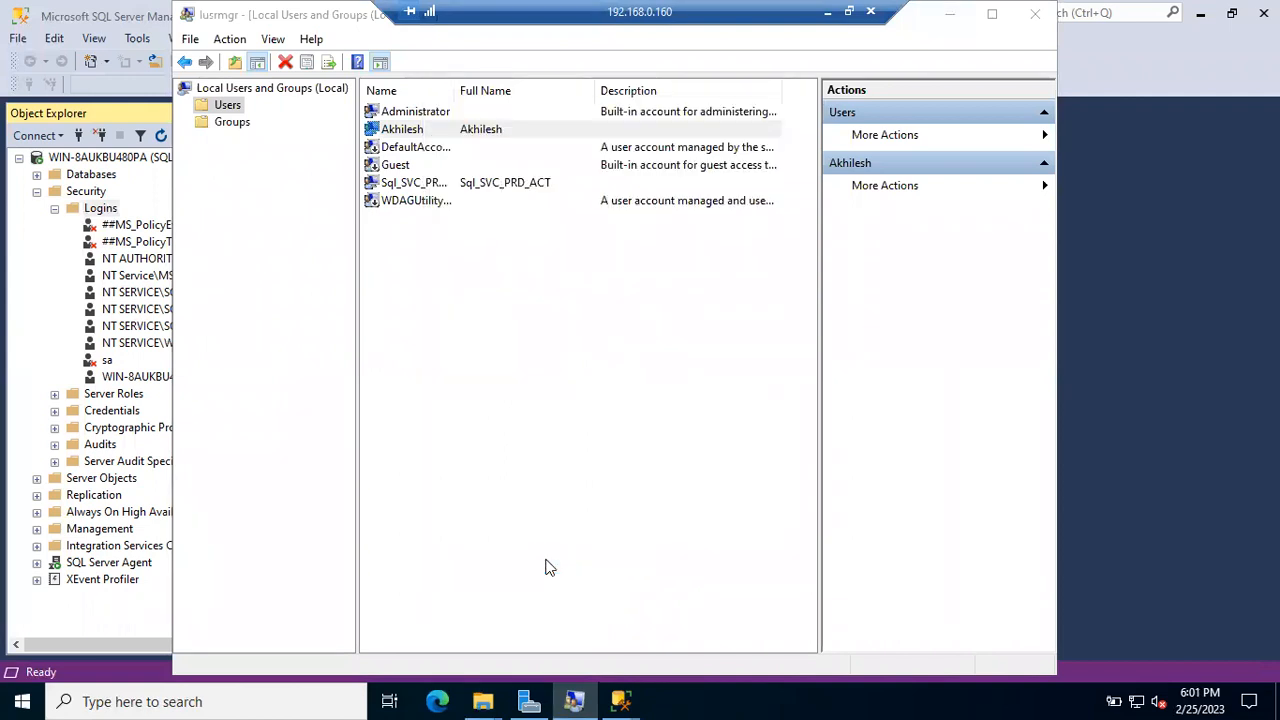
# Enter the new local user's name and password in the Run as different user prompt.
pyautogui.click(949, 13)
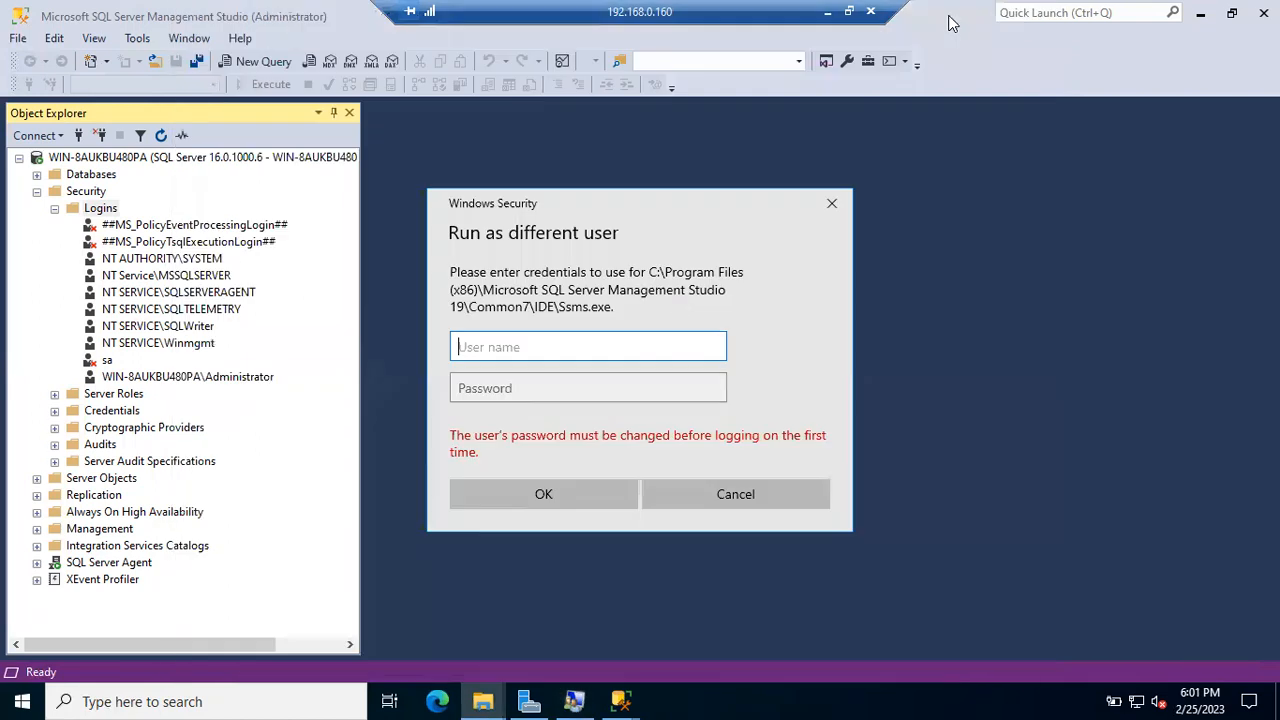
pyautogui.write('Akhilesh')
pyautogui.press('Tab')
pyautogui.write('•••••••••••••')
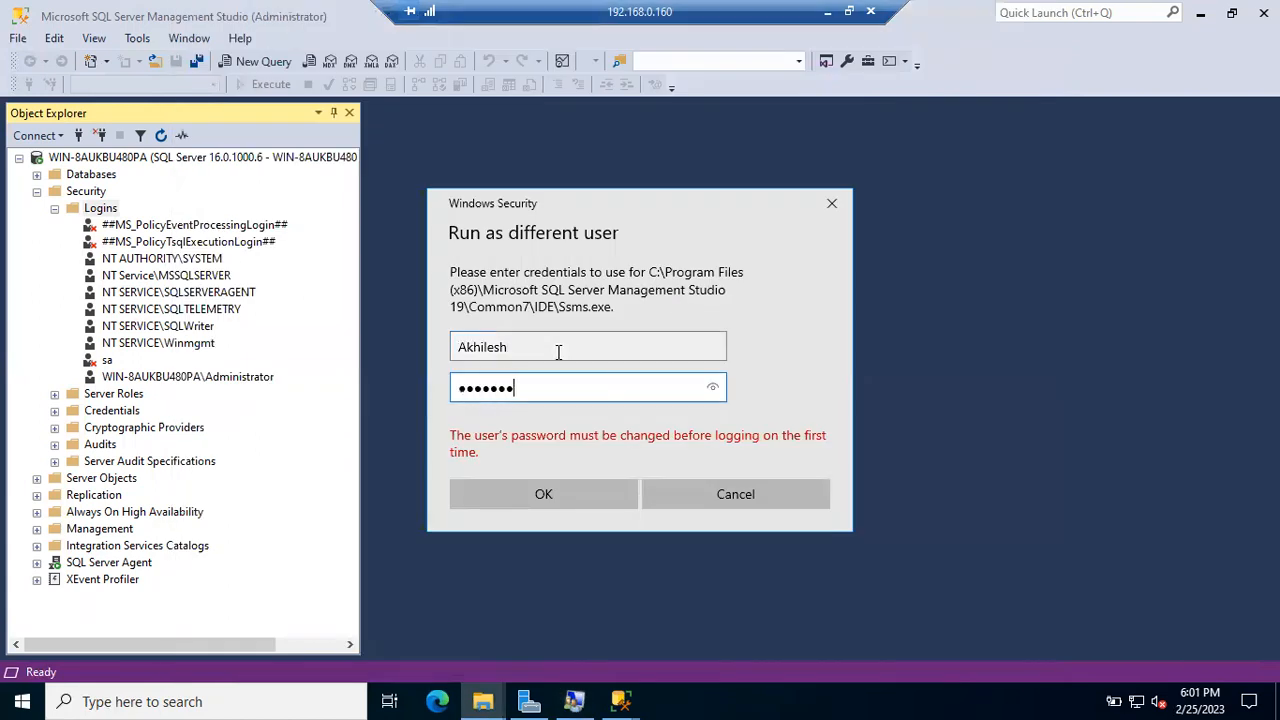
pyautogui.press('Return')
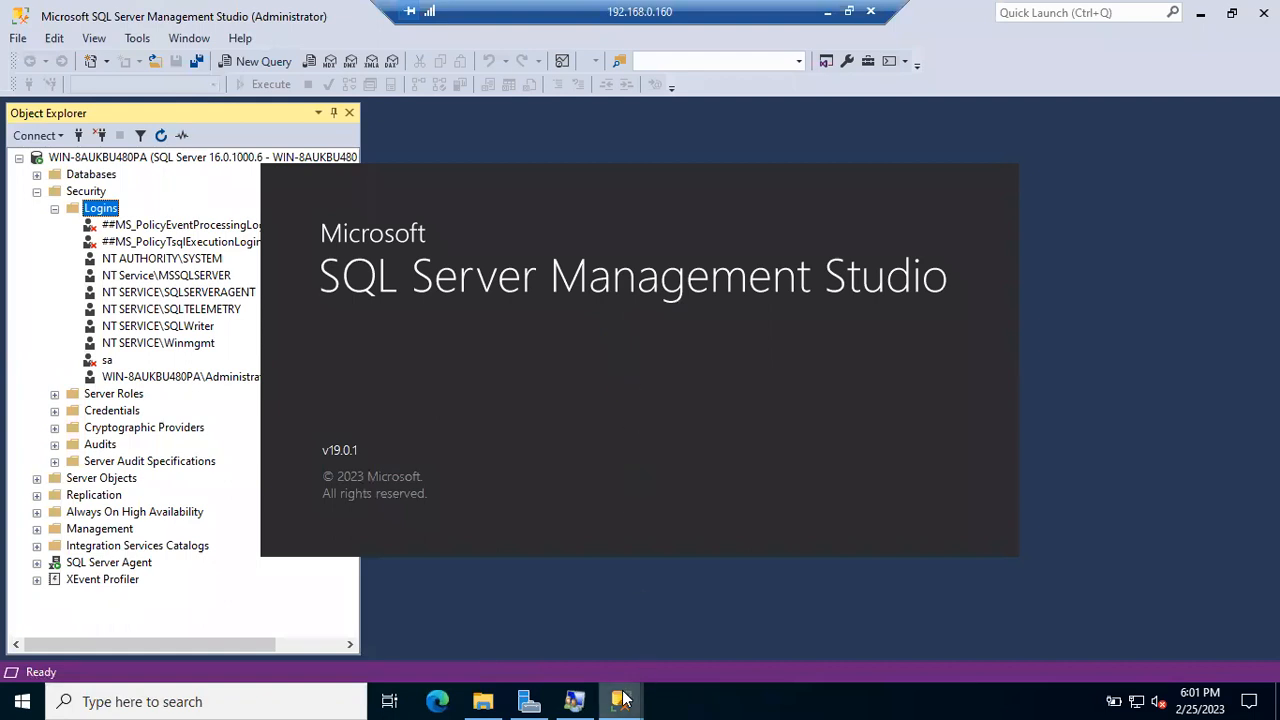
# Launch a second Management Studio as a different user from its taskbar jump list.
pyautogui.moveTo(623, 699)
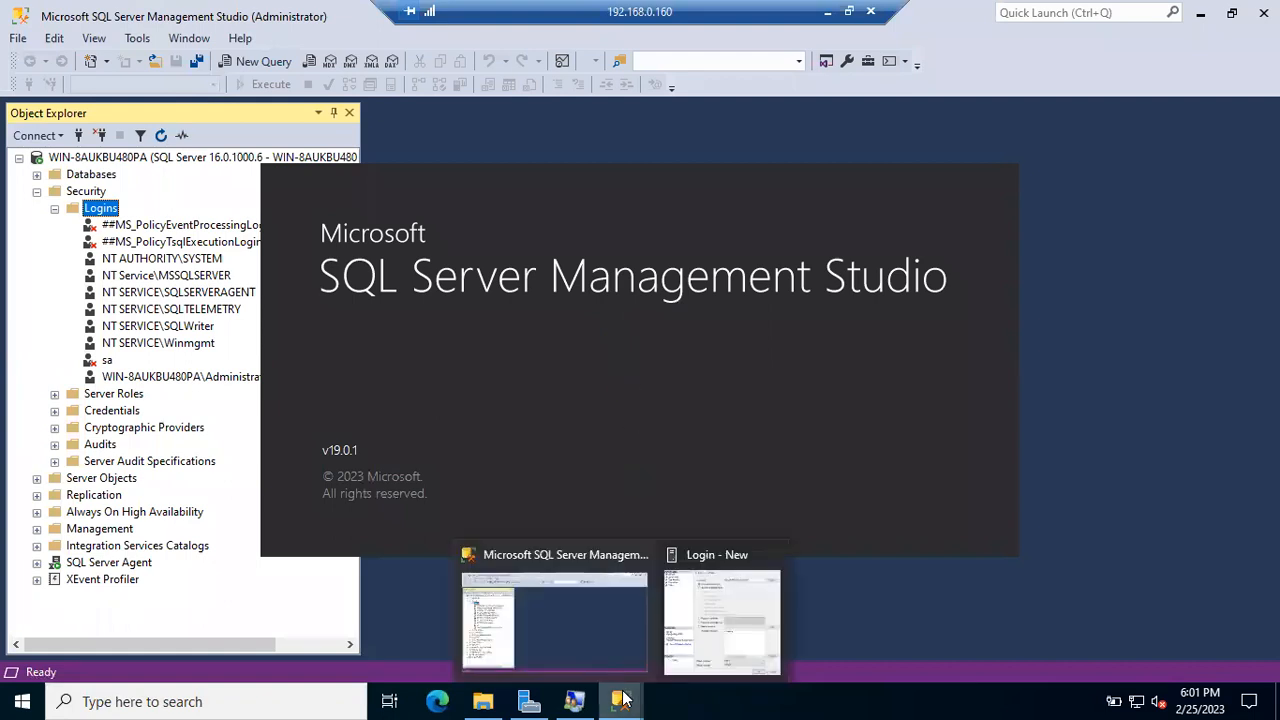
pyautogui.rightClick(621, 699)
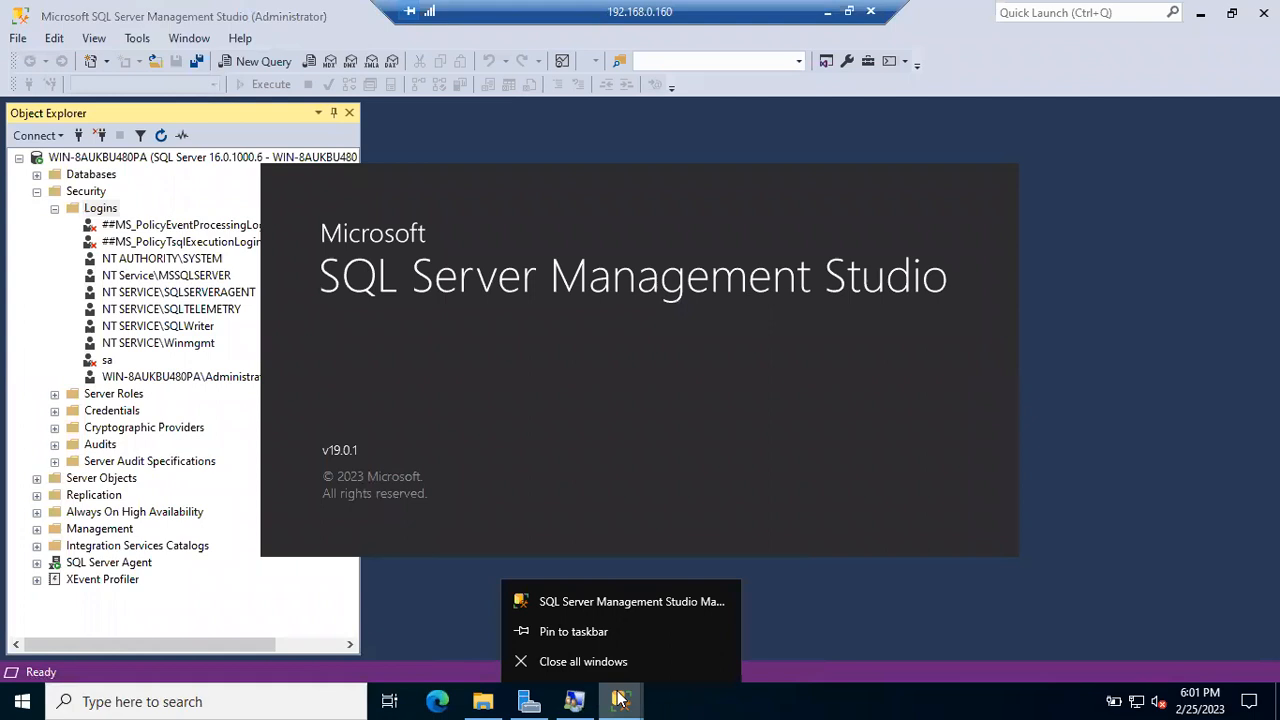
pyautogui.rightClick(626, 602)
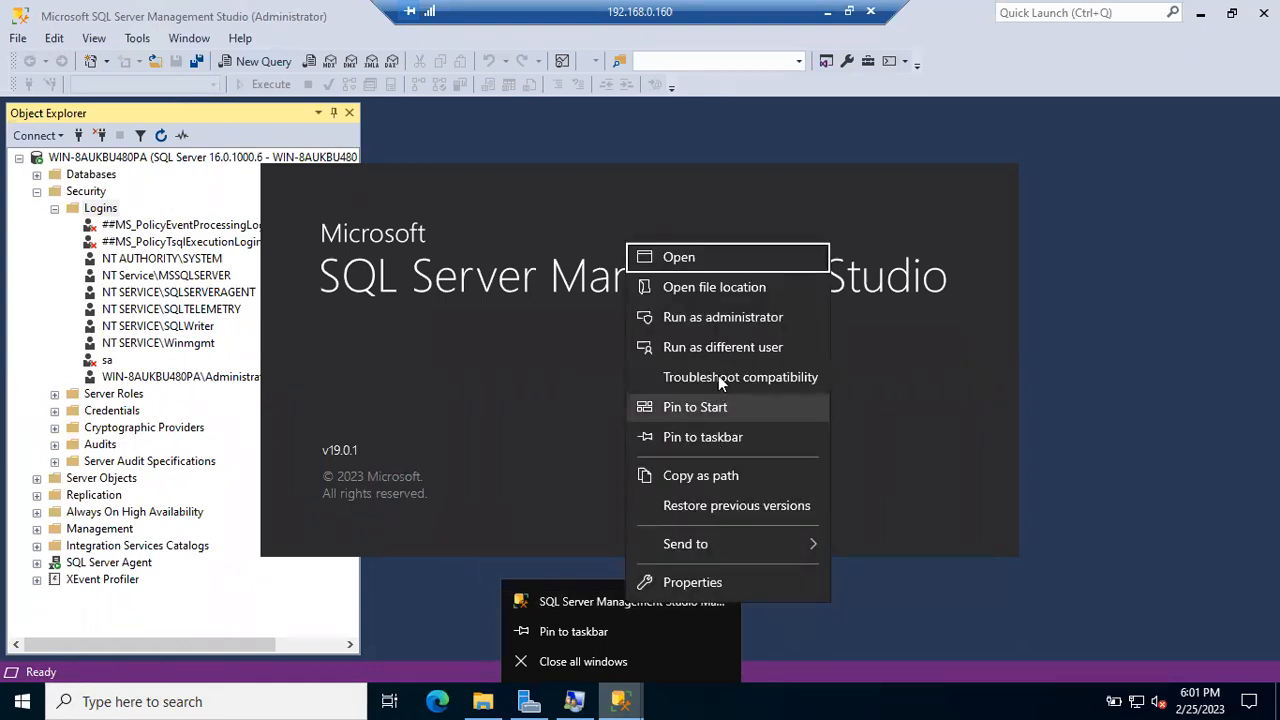
pyautogui.click(685, 257)
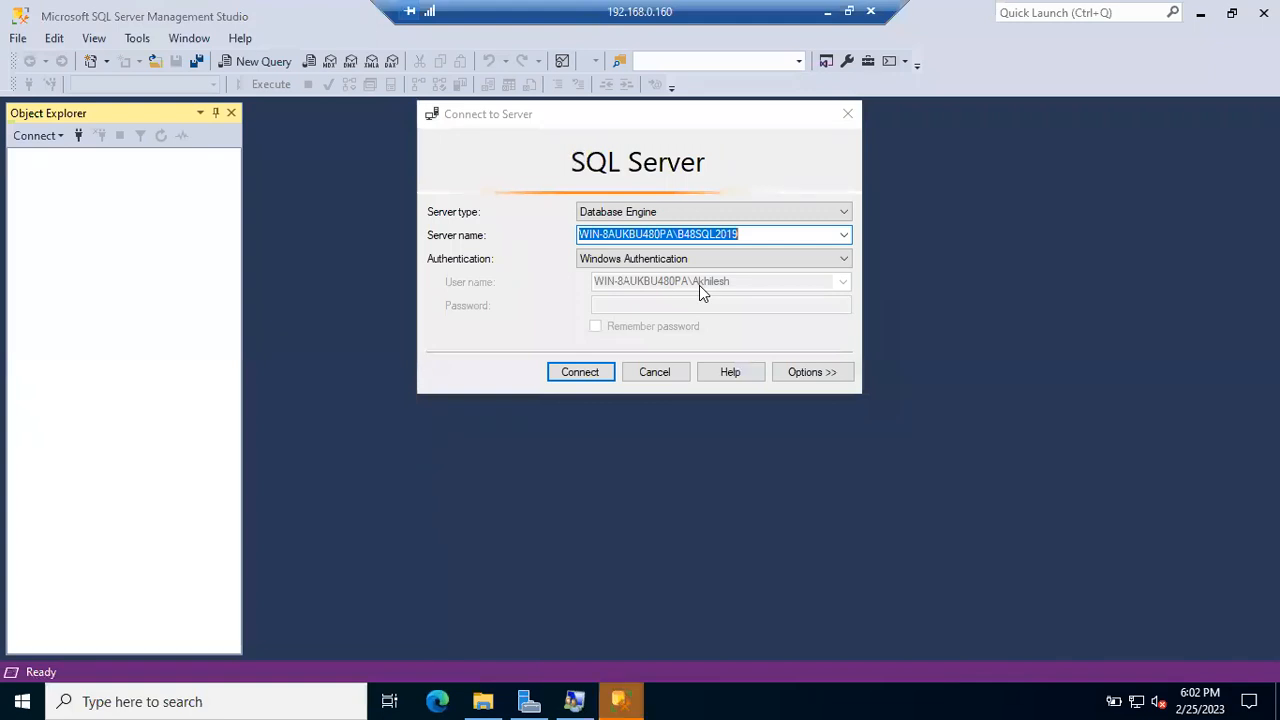
# Choose server WIN-8AUKBU480PA and try connecting with Windows authentication.
pyautogui.click(844, 235)
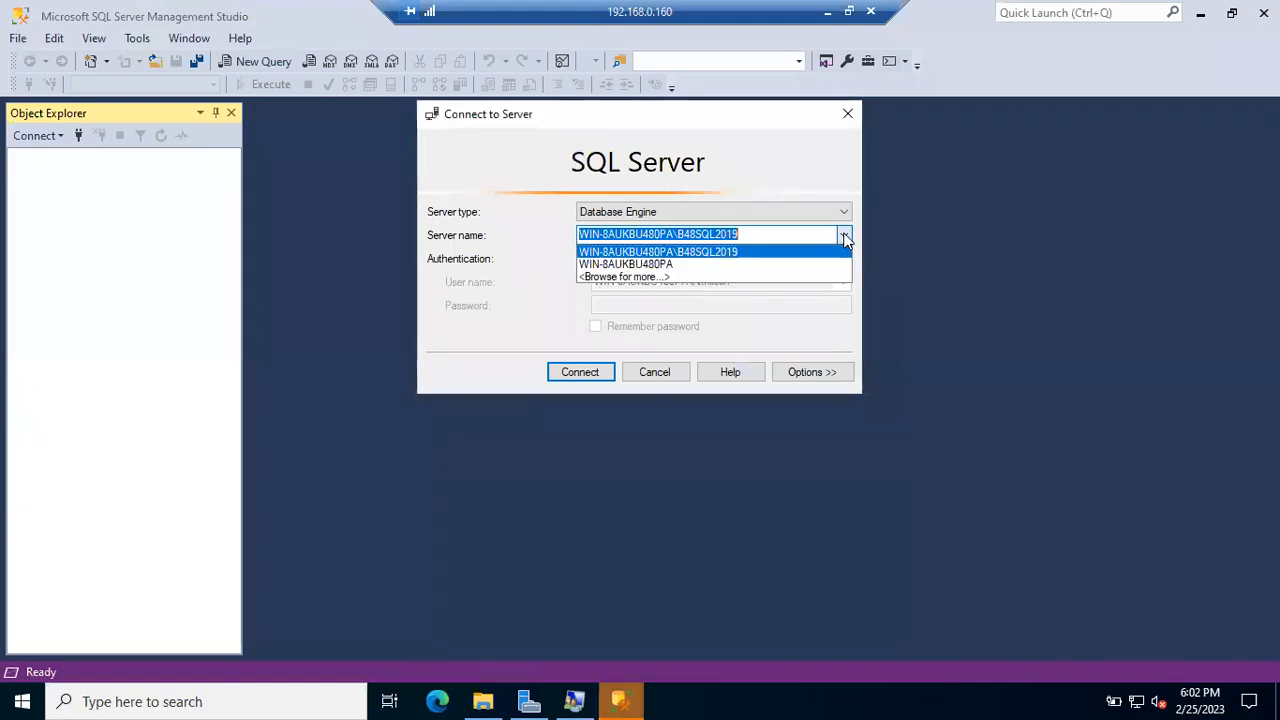
pyautogui.click(678, 264)
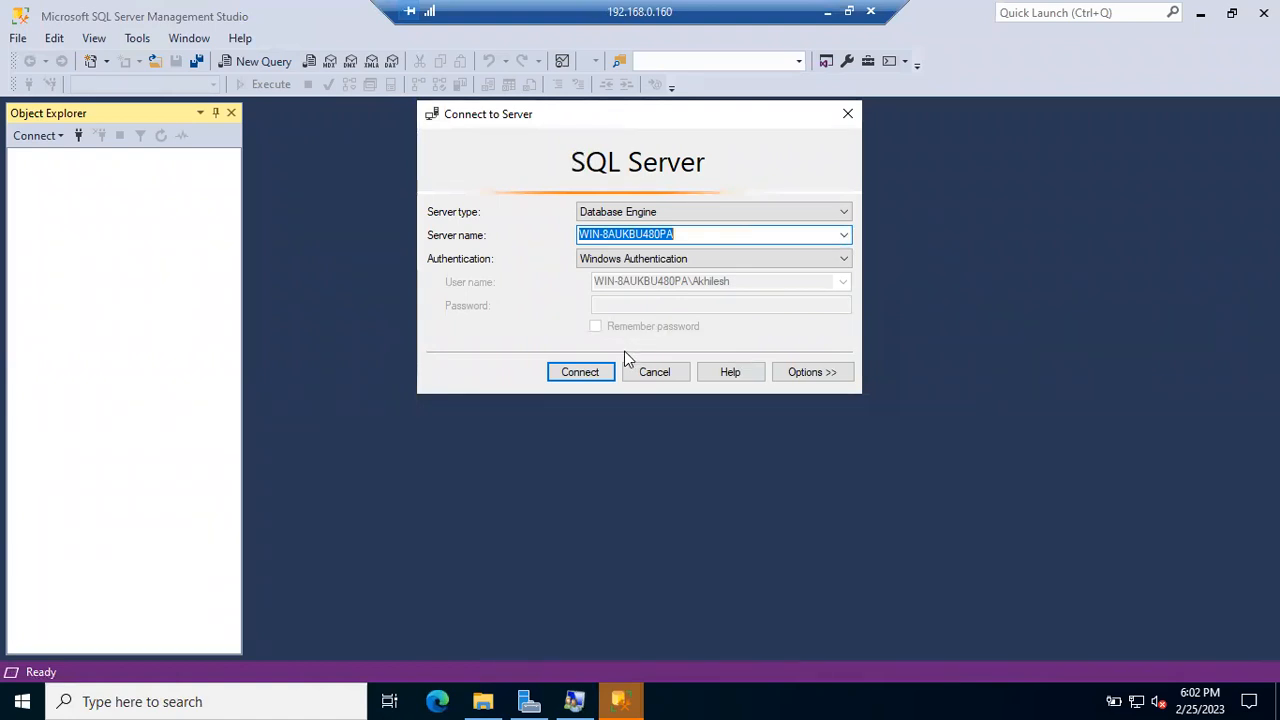
pyautogui.click(588, 374)
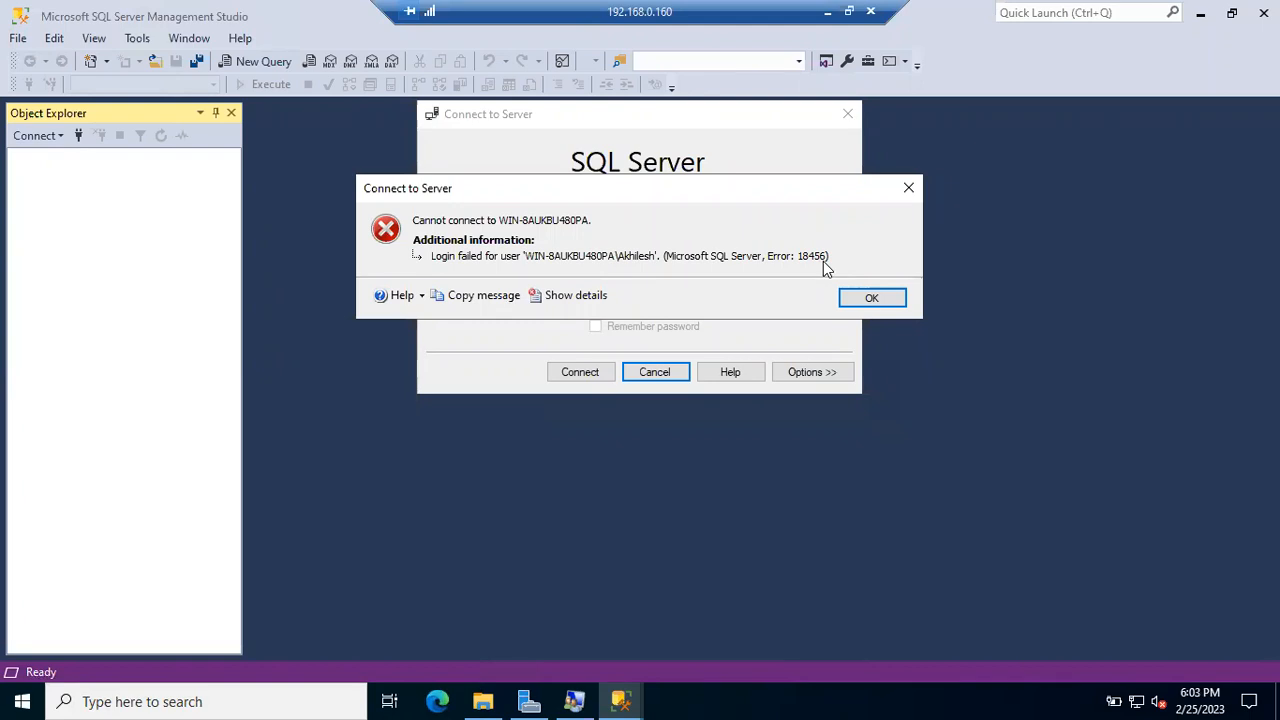
# Read the full details of login error 18456, then close the details and the error.
pyautogui.click(566, 299)
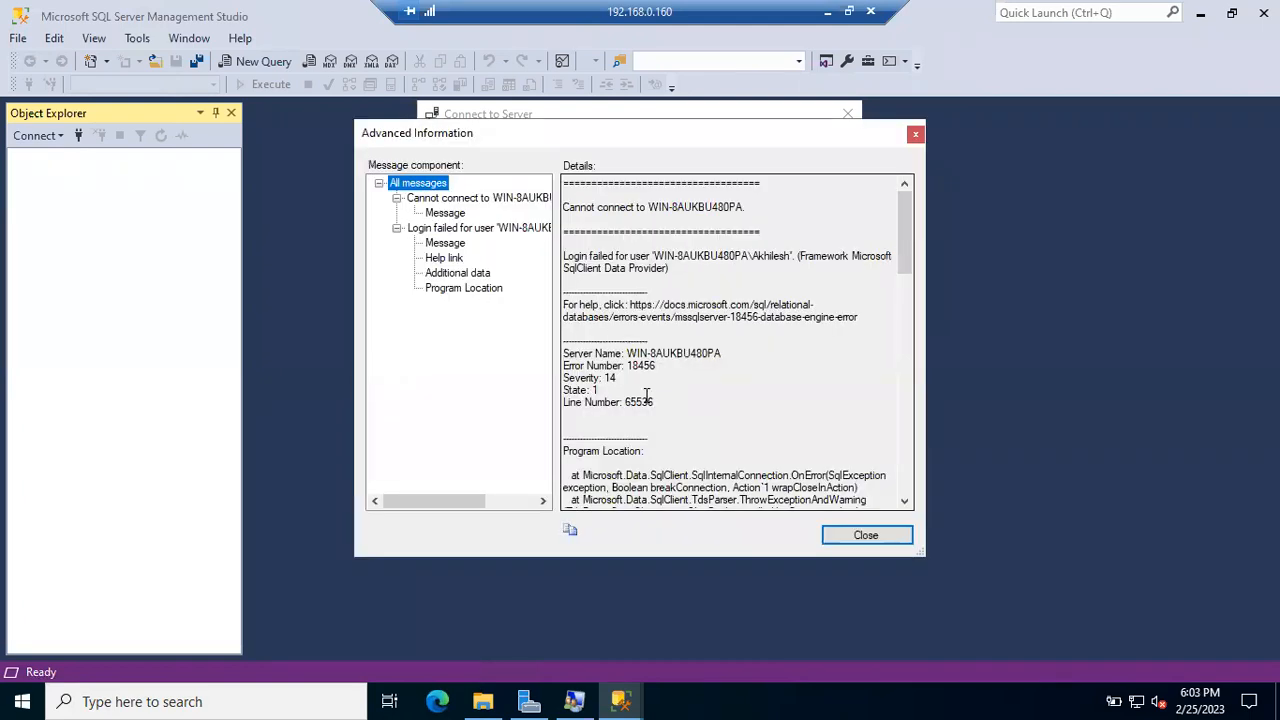
pyautogui.moveTo(588, 258); pyautogui.dragTo(736, 266)
pyautogui.scroll(-2, 736, 266)
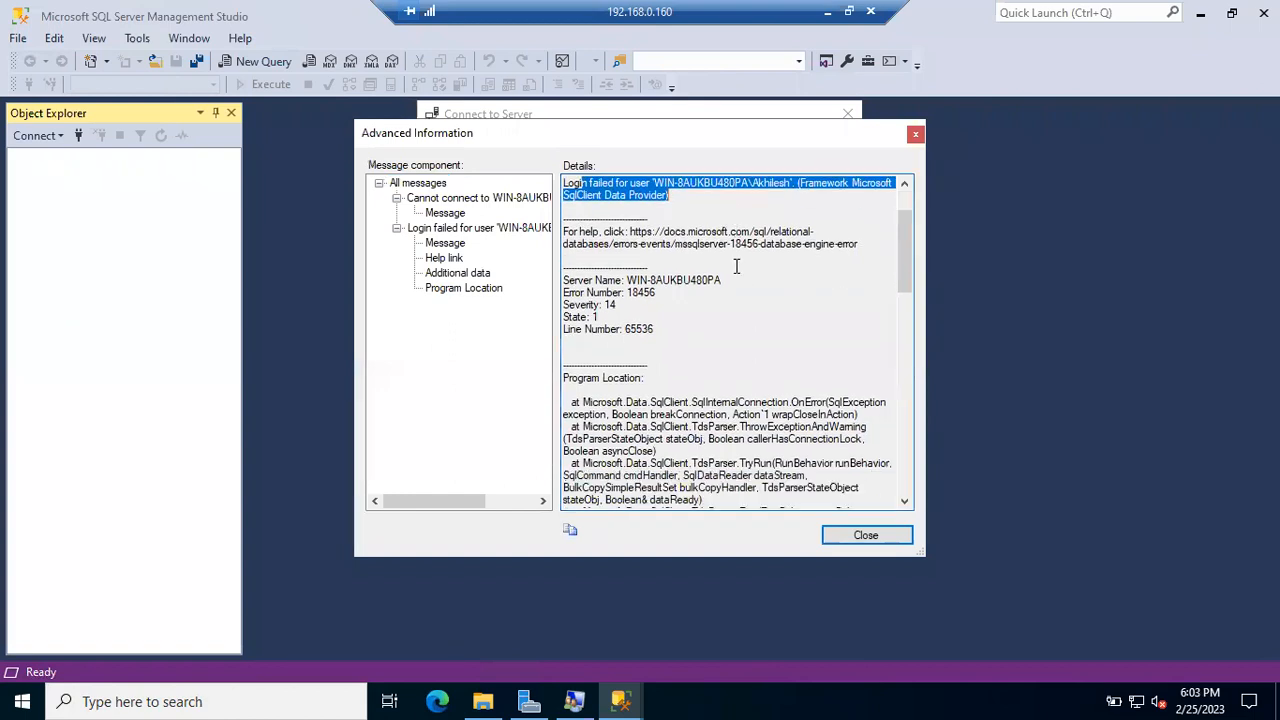
pyautogui.scroll(-4, 736, 266)
pyautogui.scroll(-6, 736, 266)
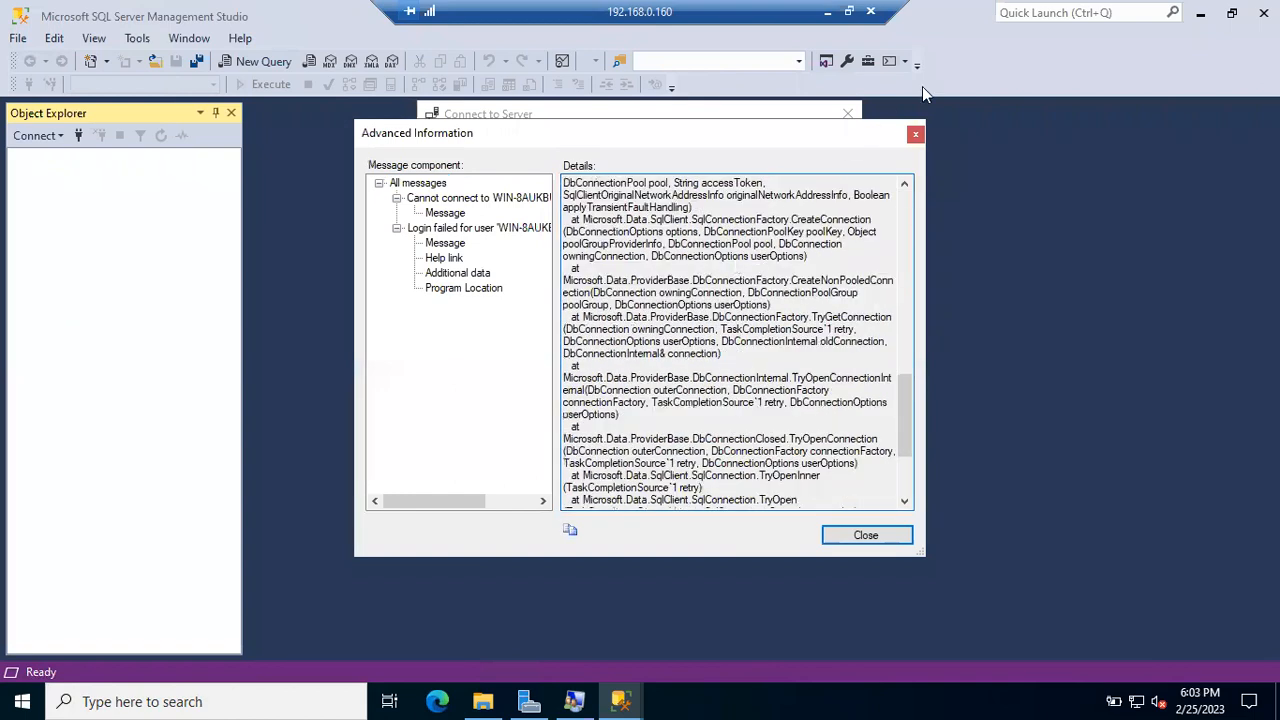
pyautogui.click(918, 132)
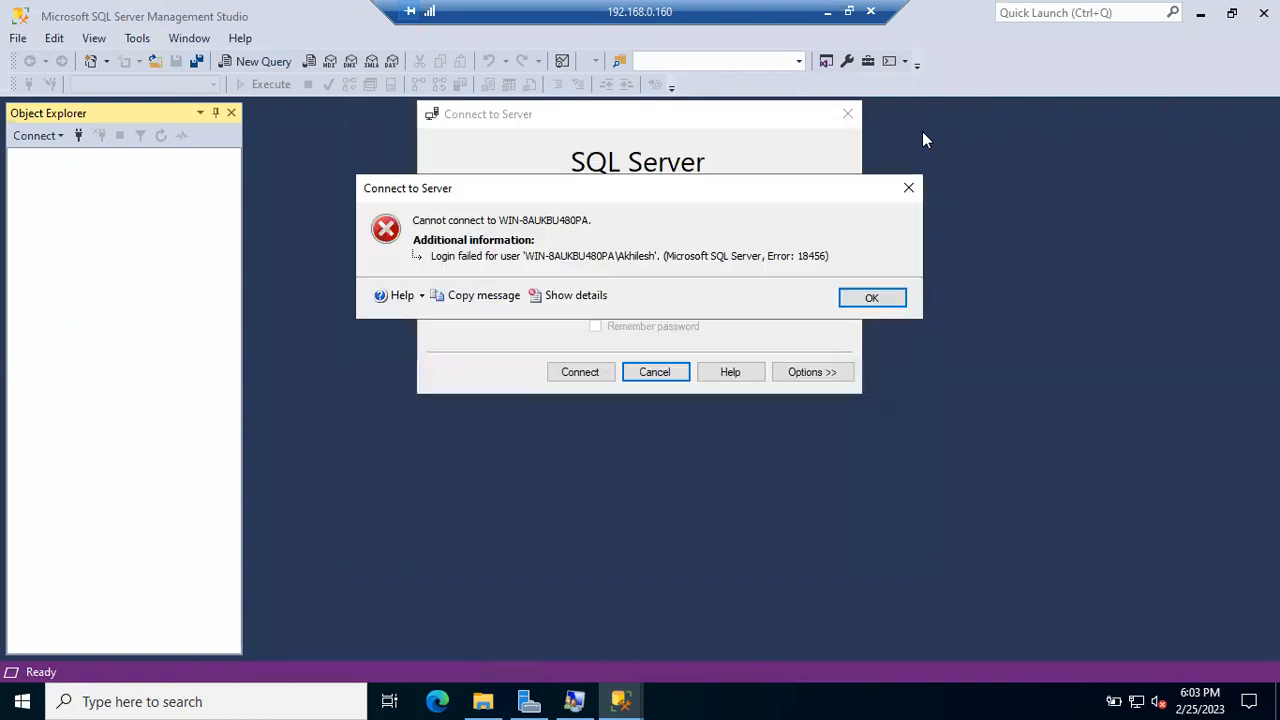
pyautogui.click(870, 300)
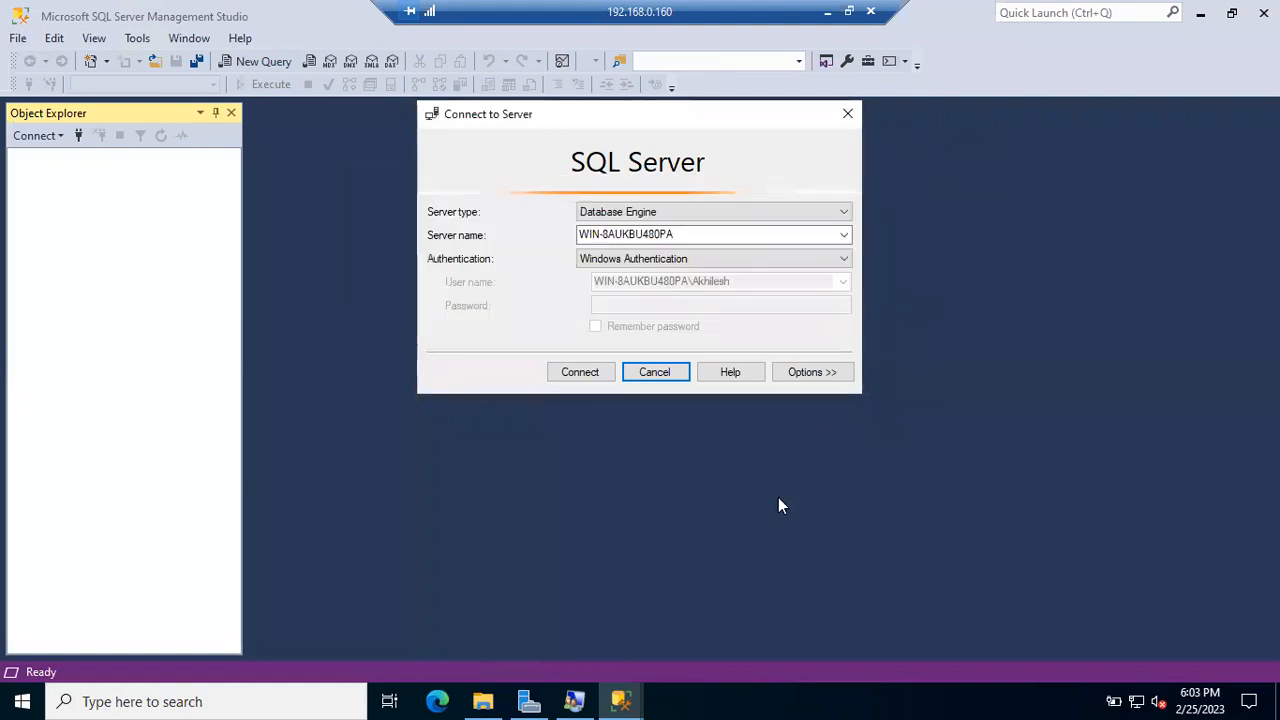
# Finish the pending Login - New form to create the user's Windows login and confirm it under Logins.
pyautogui.click(620, 701)
pyautogui.click(410, 641)
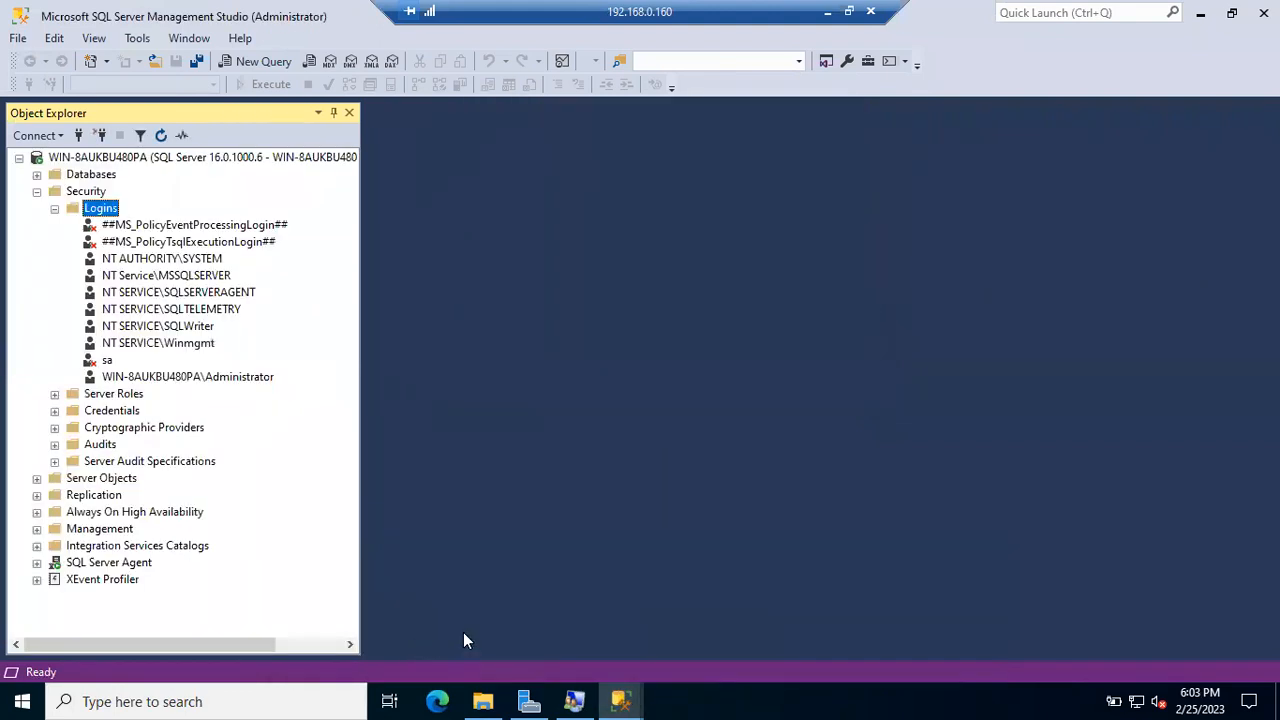
pyautogui.click(620, 700)
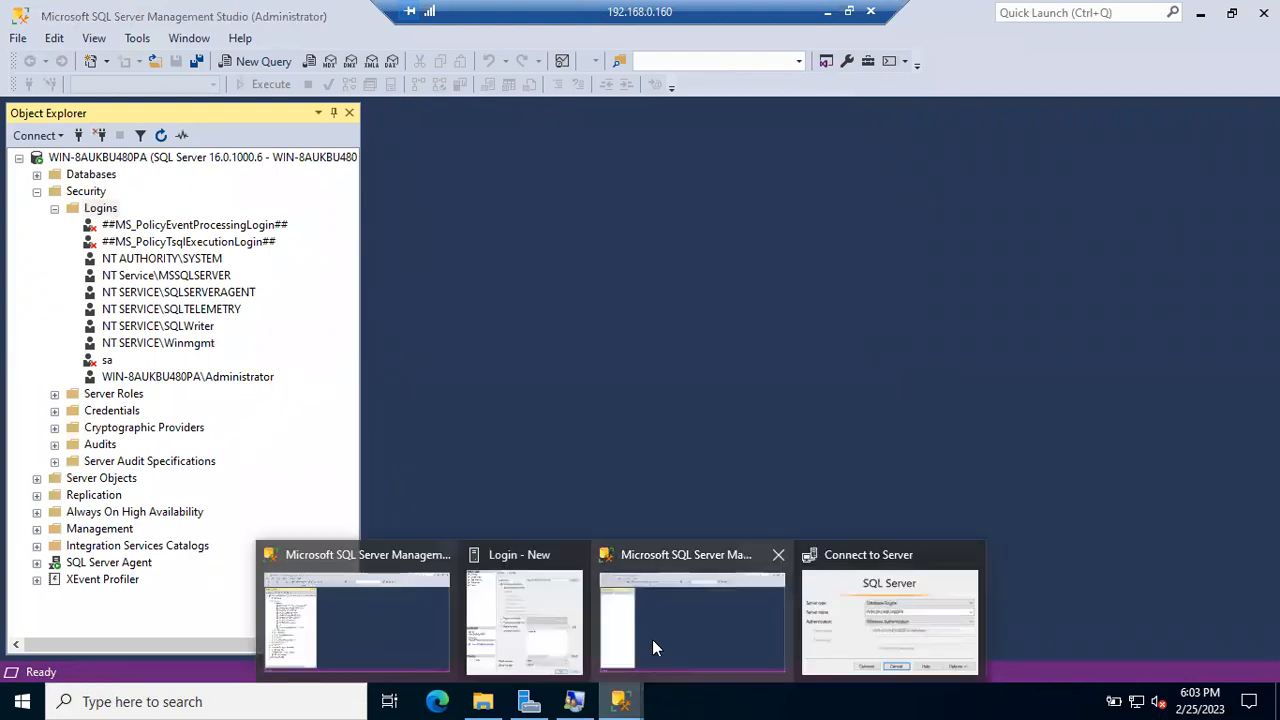
pyautogui.click(548, 640)
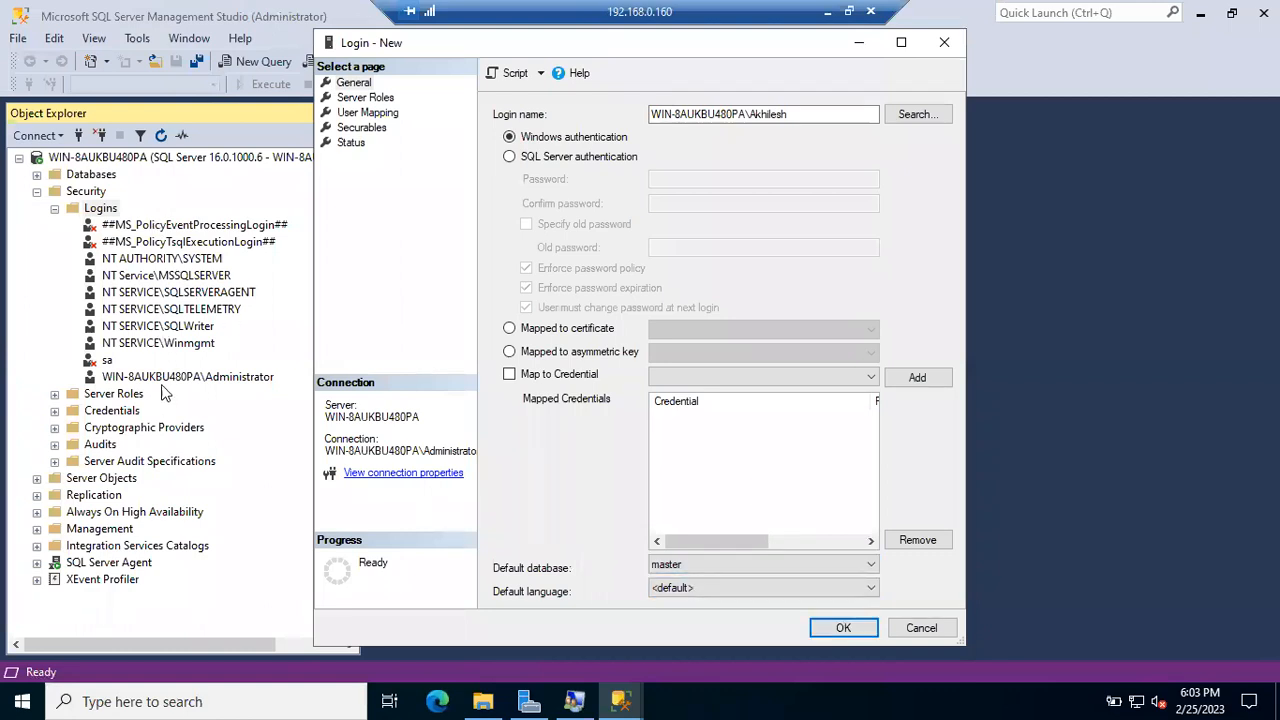
pyautogui.click(840, 628)
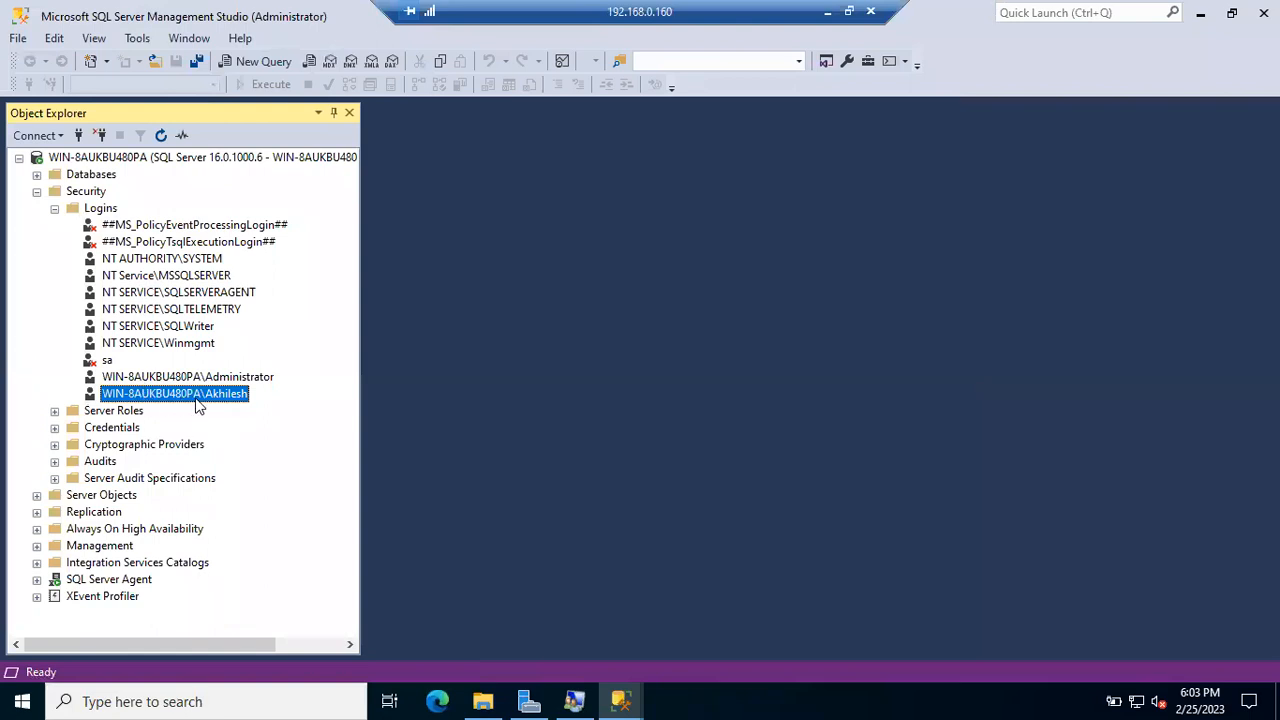
pyautogui.click(96, 207)
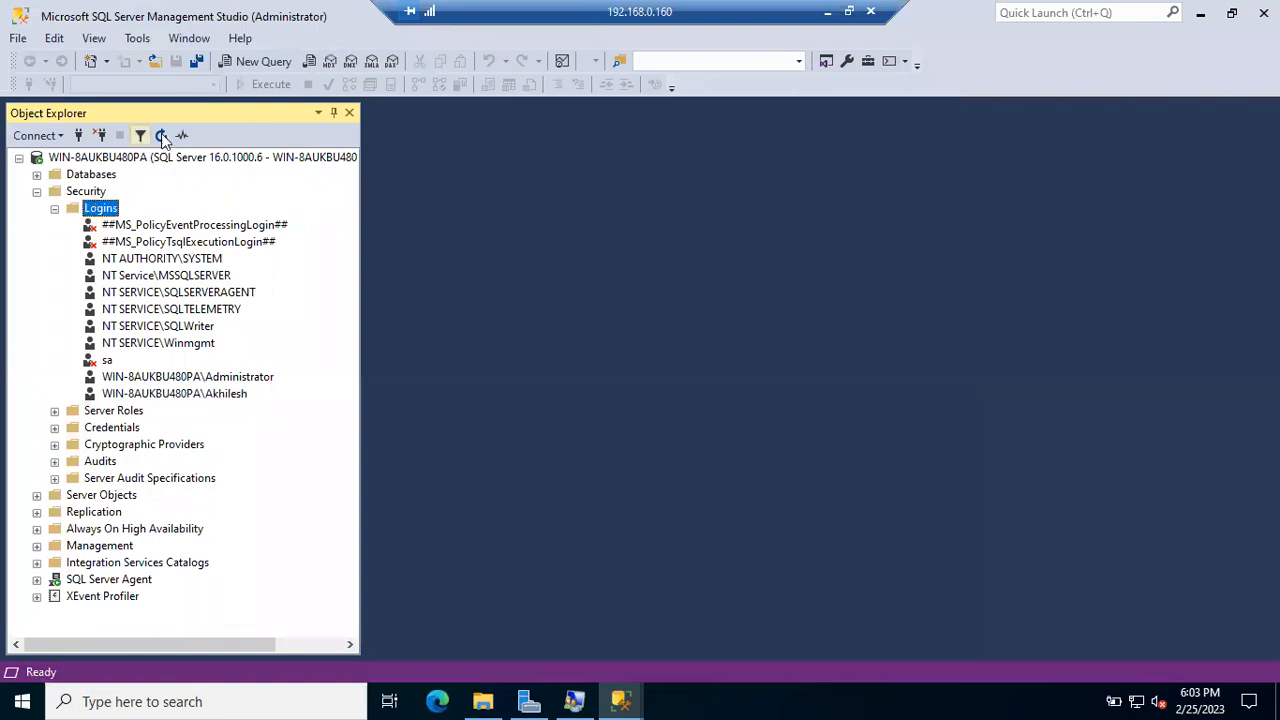
pyautogui.click(202, 393)
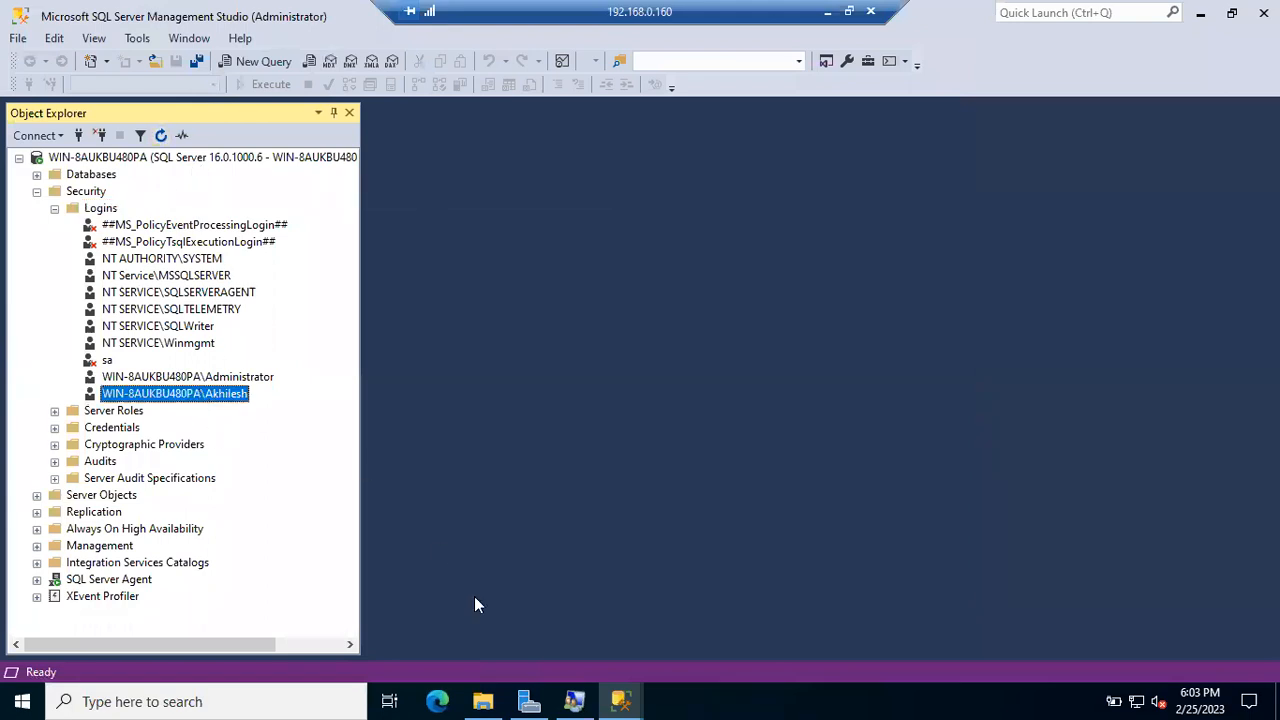
pyautogui.click(620, 700)
# Connect the waiting window to WIN-8AUKBU480PA and widen Object Explorer to show the connection name.
pyautogui.click(675, 641)
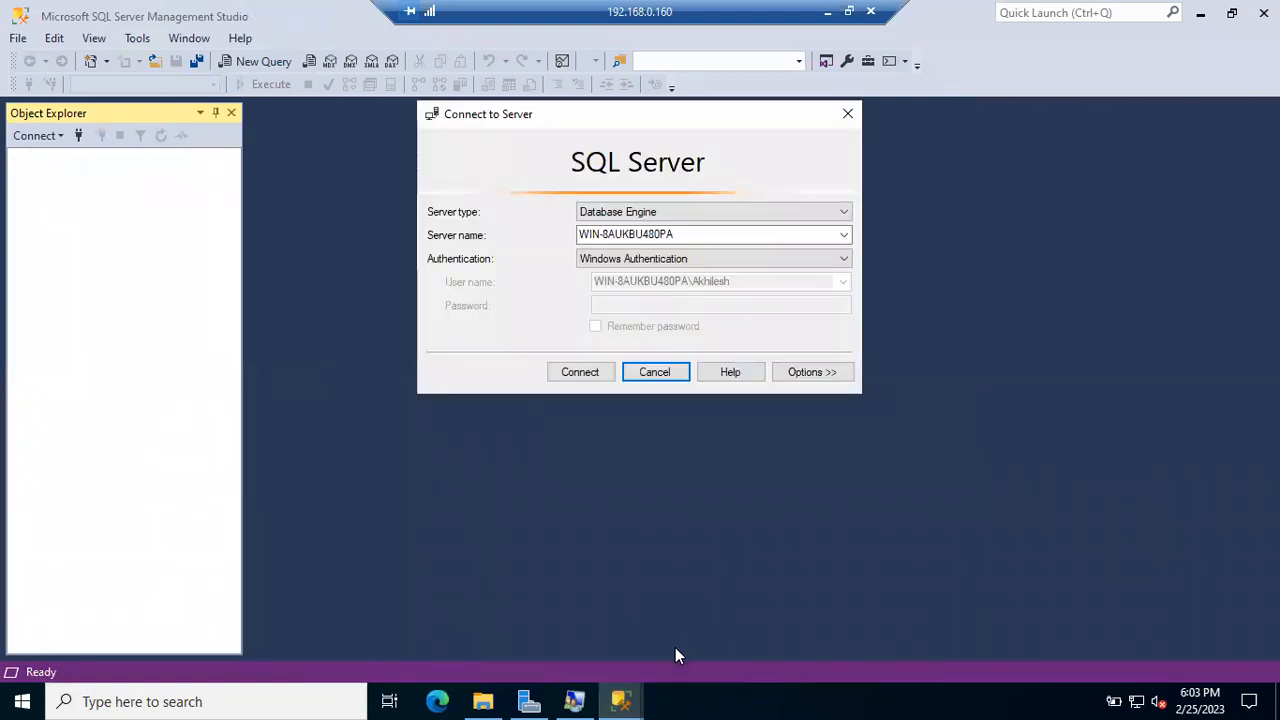
pyautogui.click(591, 371)
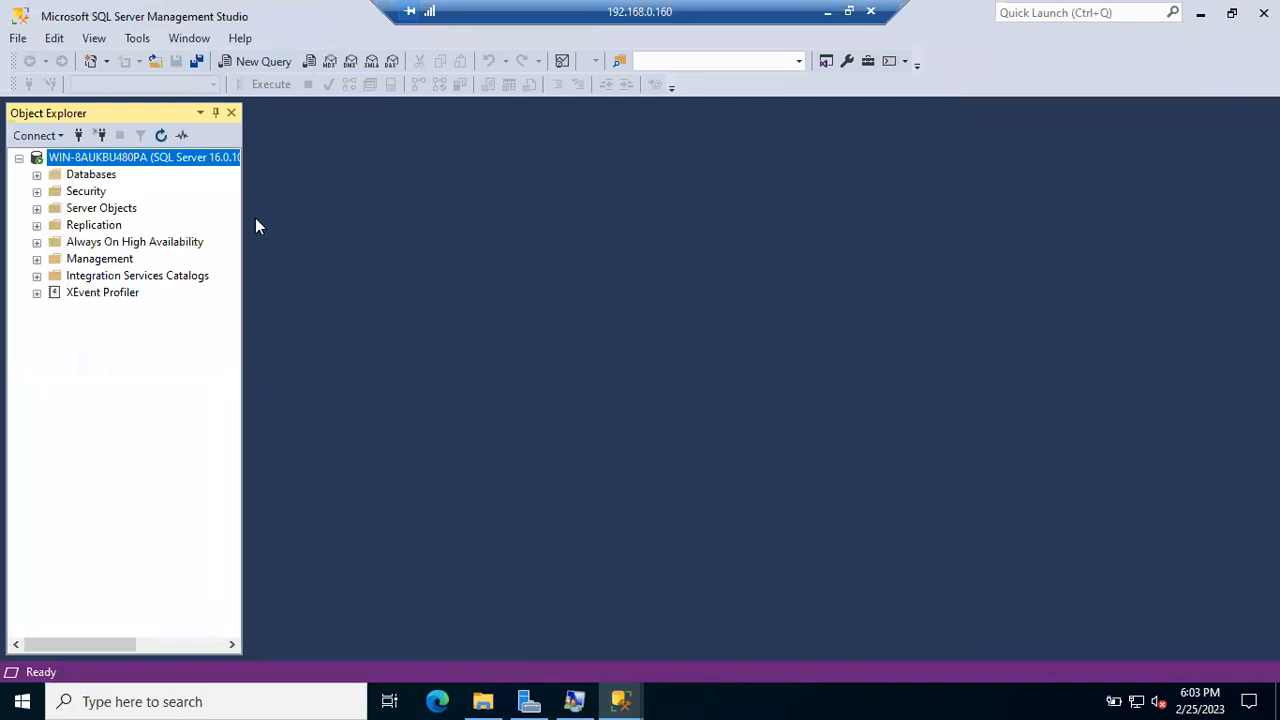
pyautogui.moveTo(245, 215); pyautogui.dragTo(496, 238)
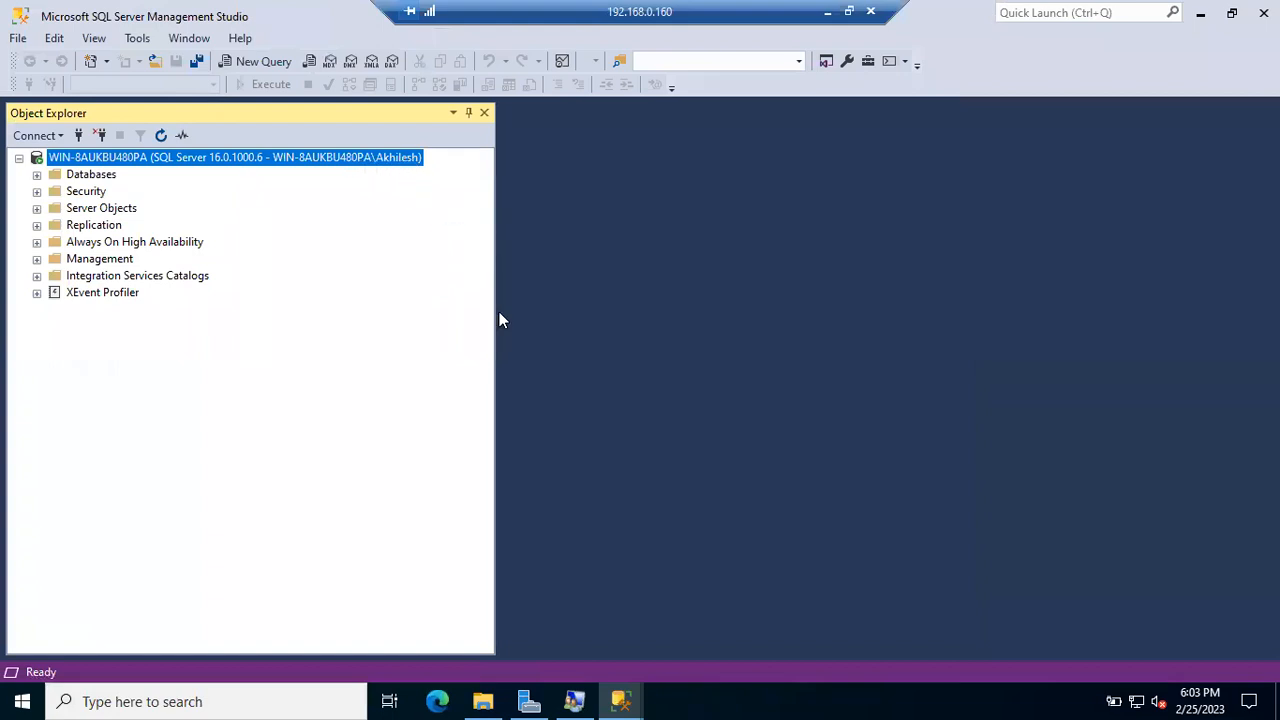
# Switch between the administrator and new-user windows, then minimize the new user's window.
pyautogui.click(605, 692)
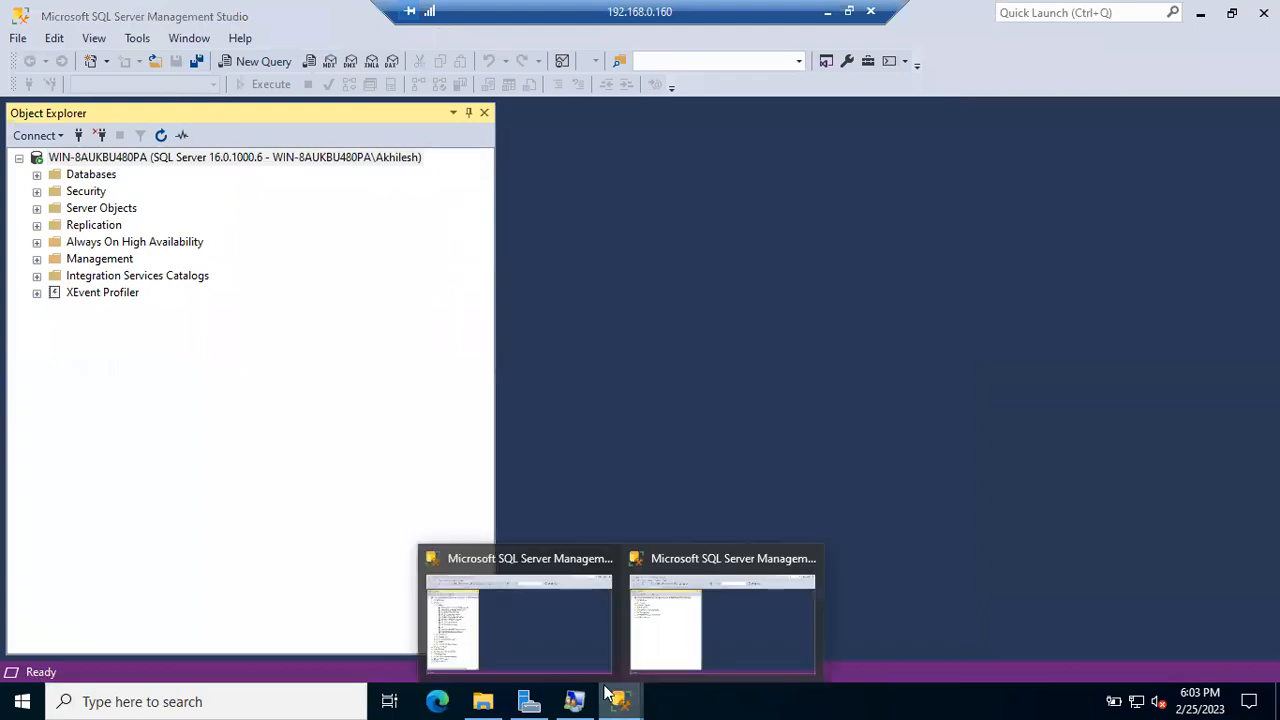
pyautogui.click(502, 635)
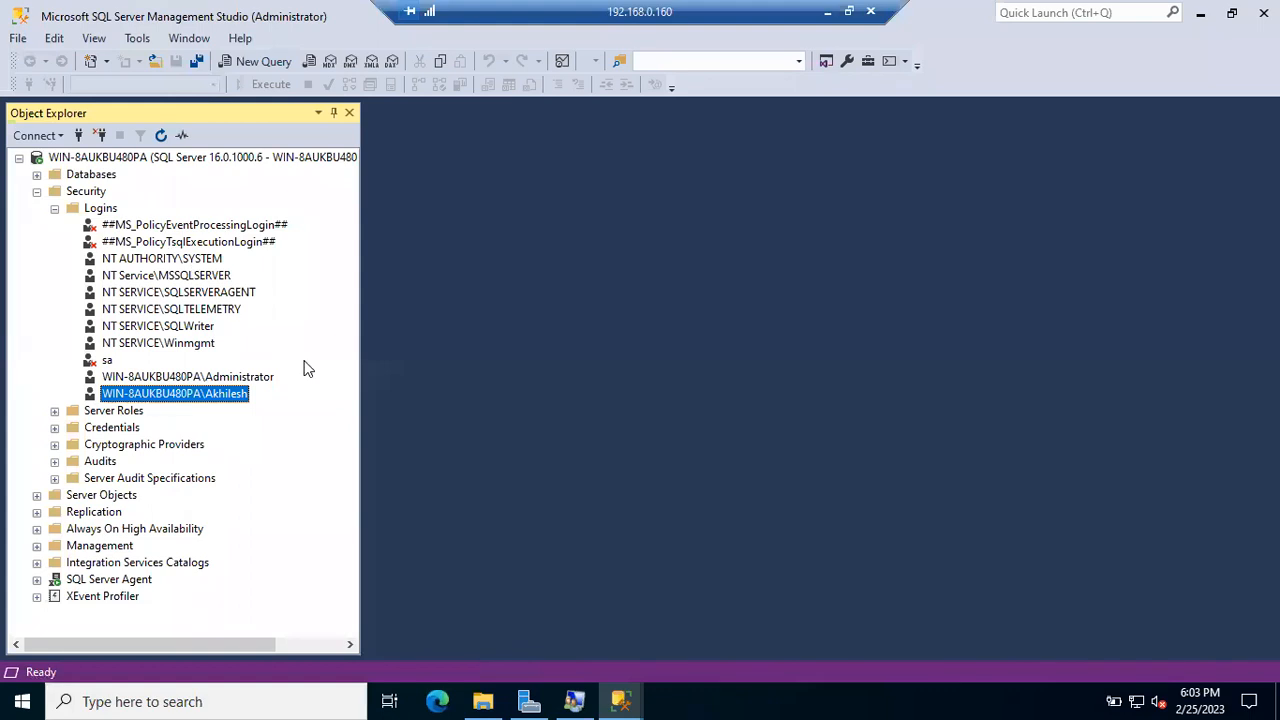
pyautogui.click(620, 700)
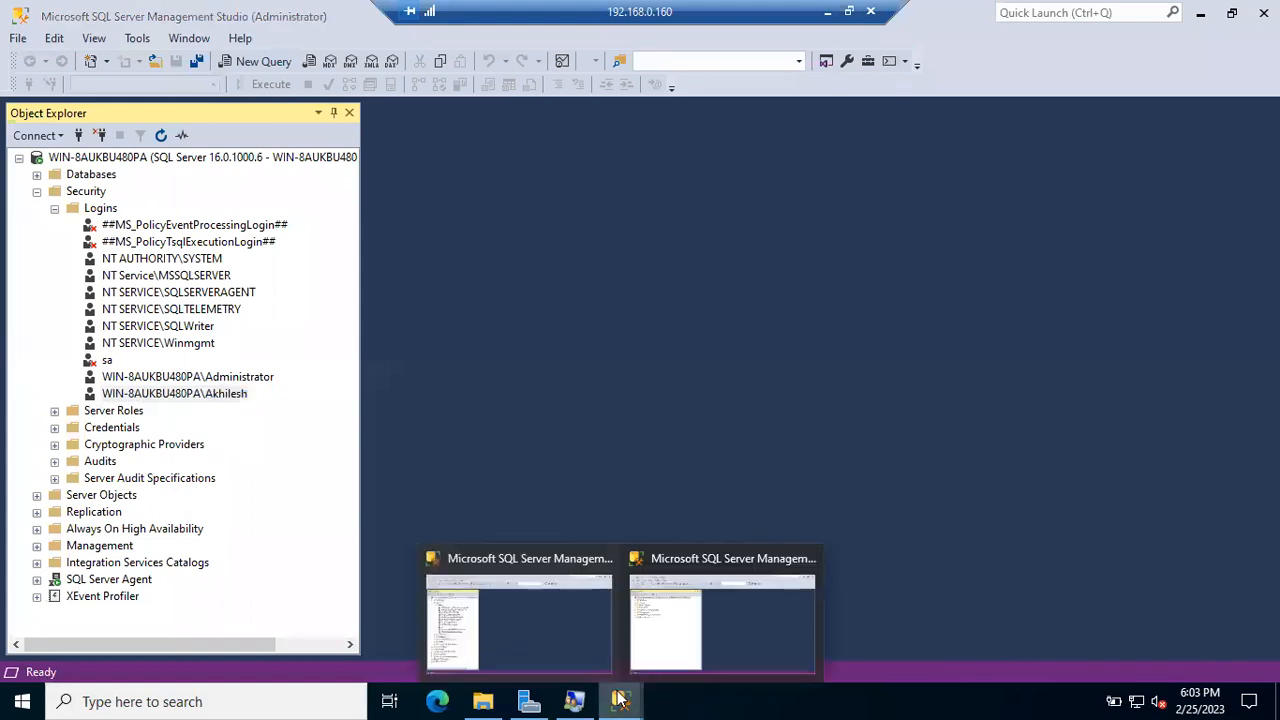
pyautogui.click(712, 642)
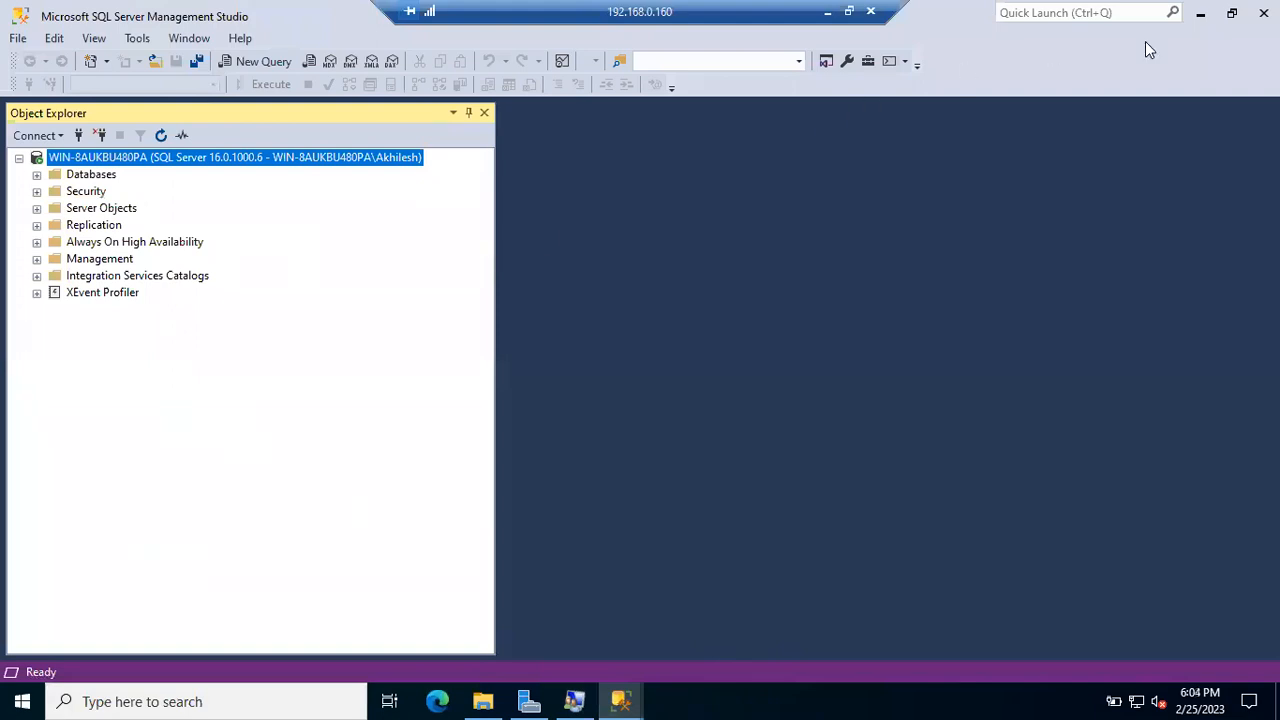
pyautogui.click(1201, 19)
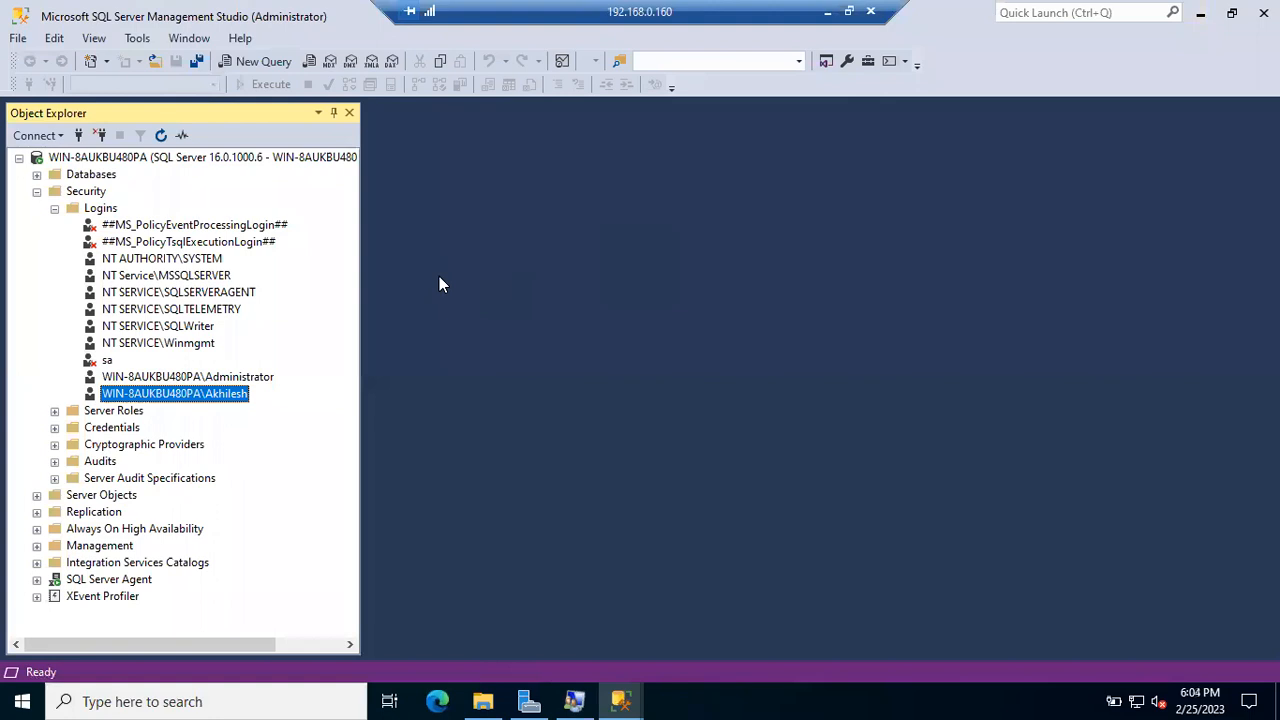
# Start a new login from the Logins folder, naming it after the local user.
pyautogui.rightClick(104, 209)
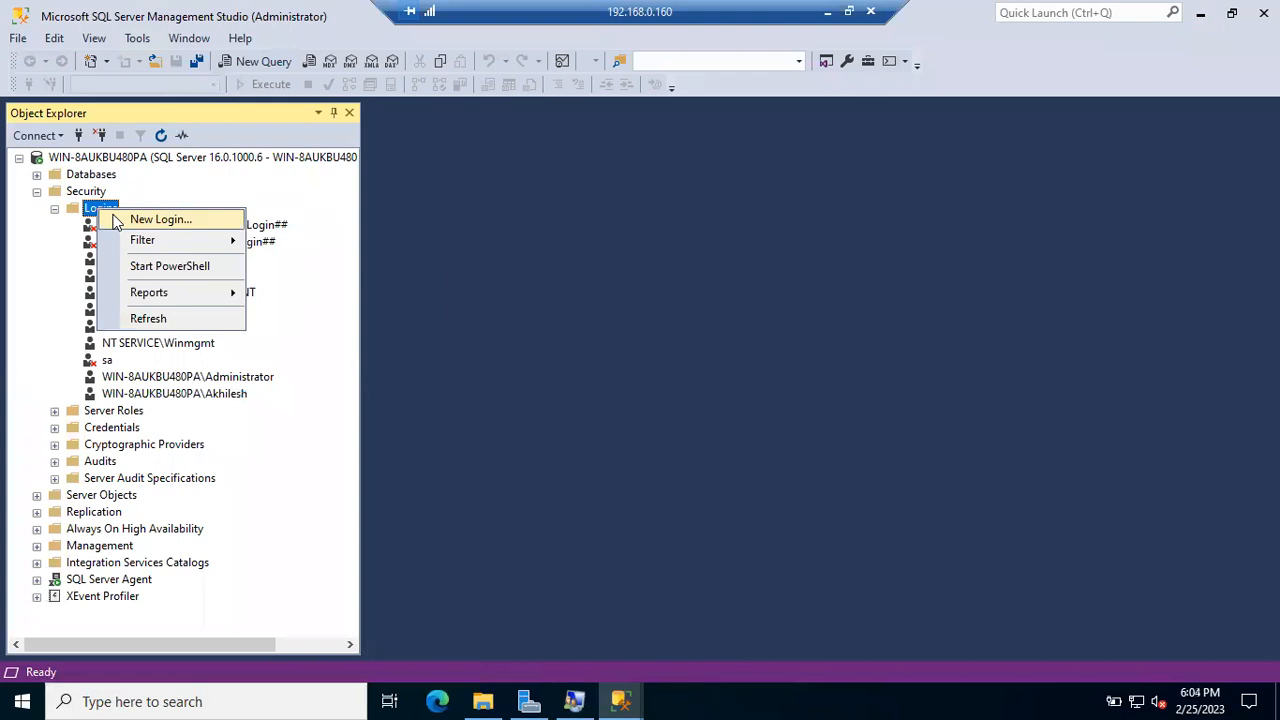
pyautogui.click(574, 701)
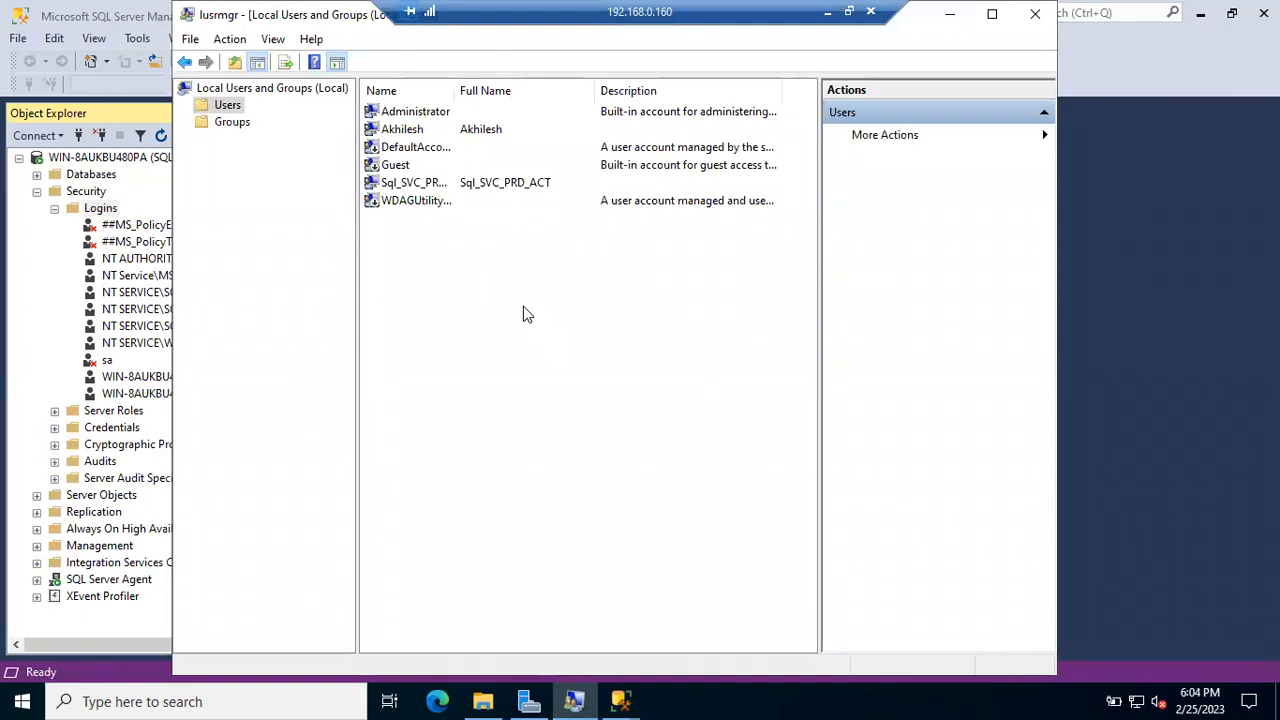
pyautogui.rightClick(117, 208)
pyautogui.click(160, 217)
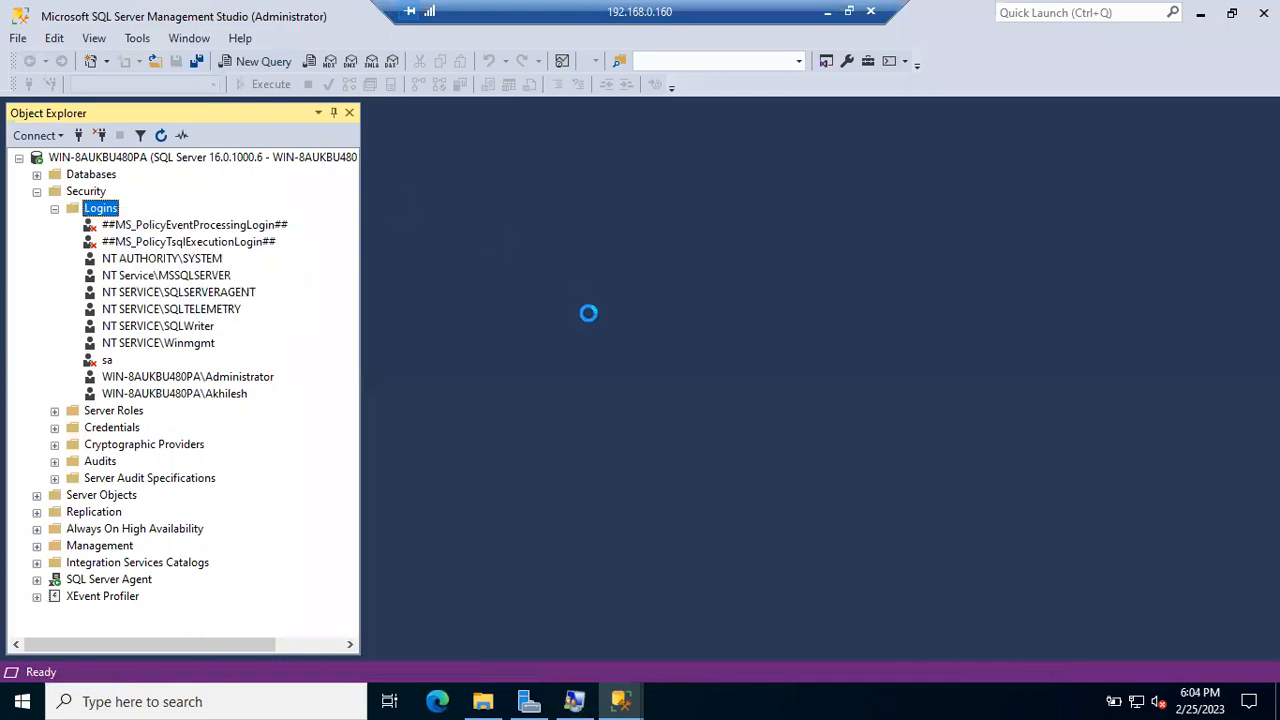
pyautogui.write('k')
pyautogui.press('BackSpace')
pyautogui.write('Akhilesh')
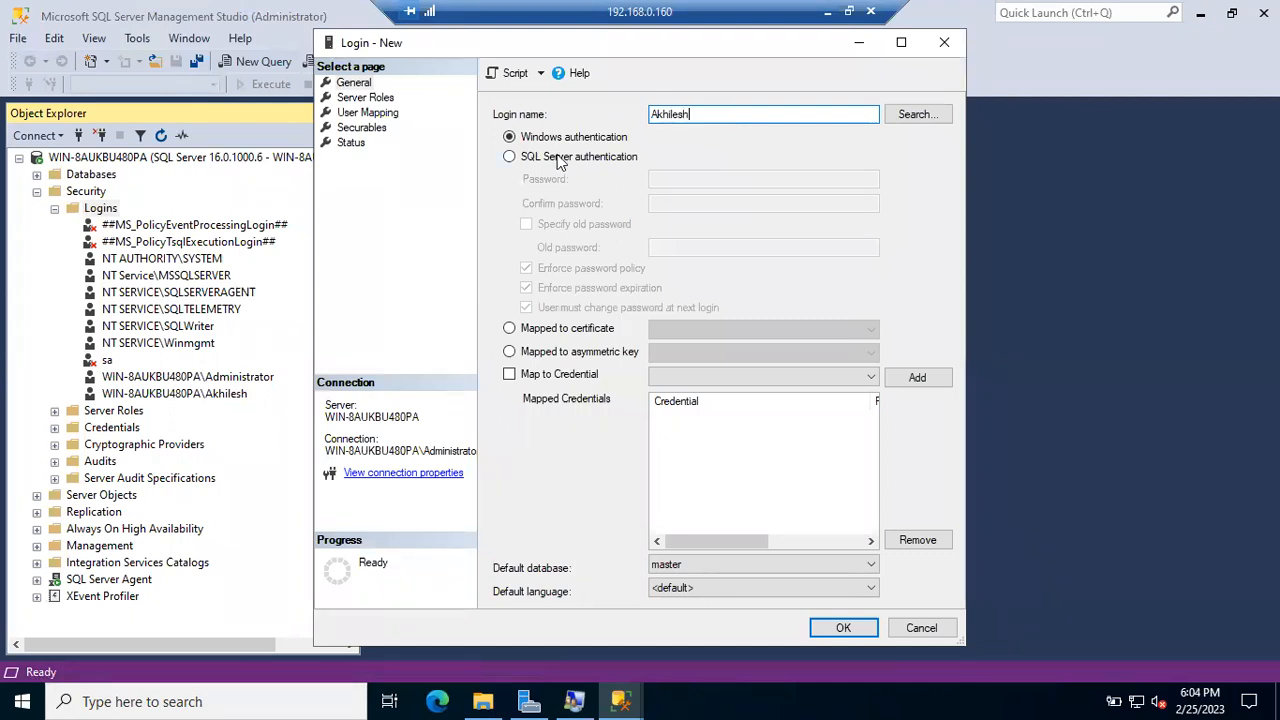
# Switch it to SQL Server authentication, enter and confirm its password, and create it.
pyautogui.click(526, 158)
pyautogui.click(659, 178)
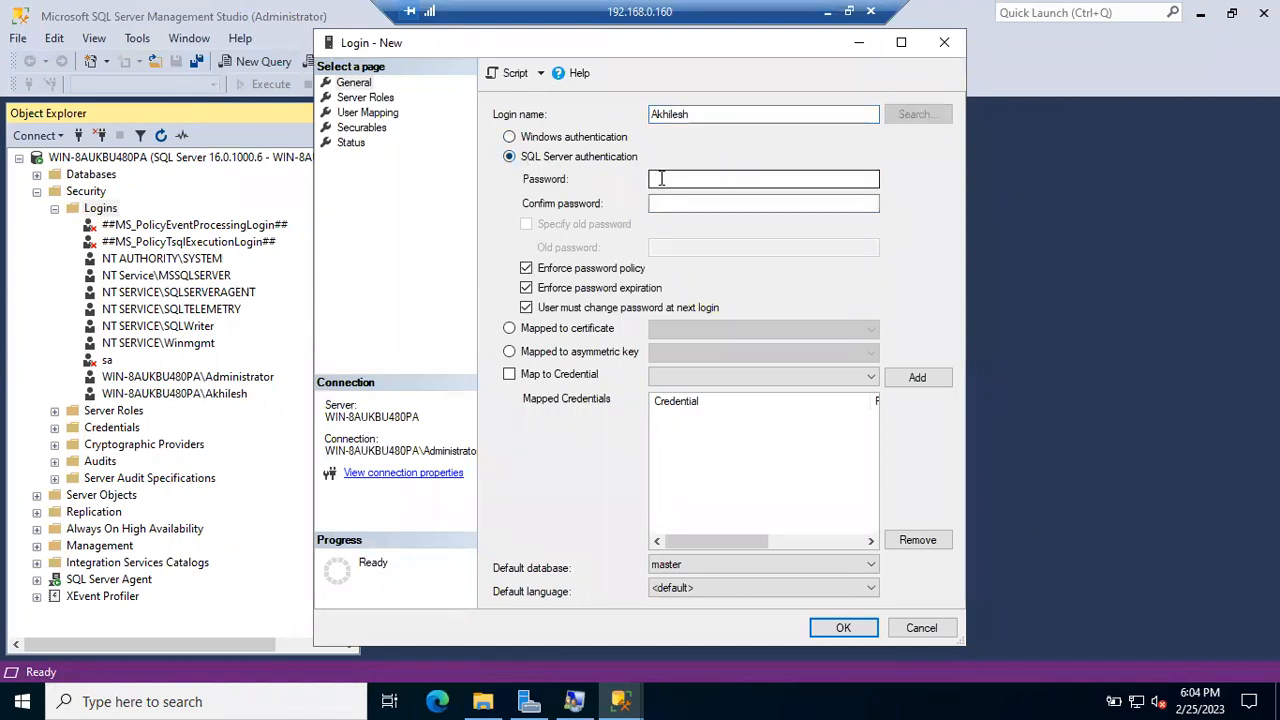
pyautogui.write('•••••••')
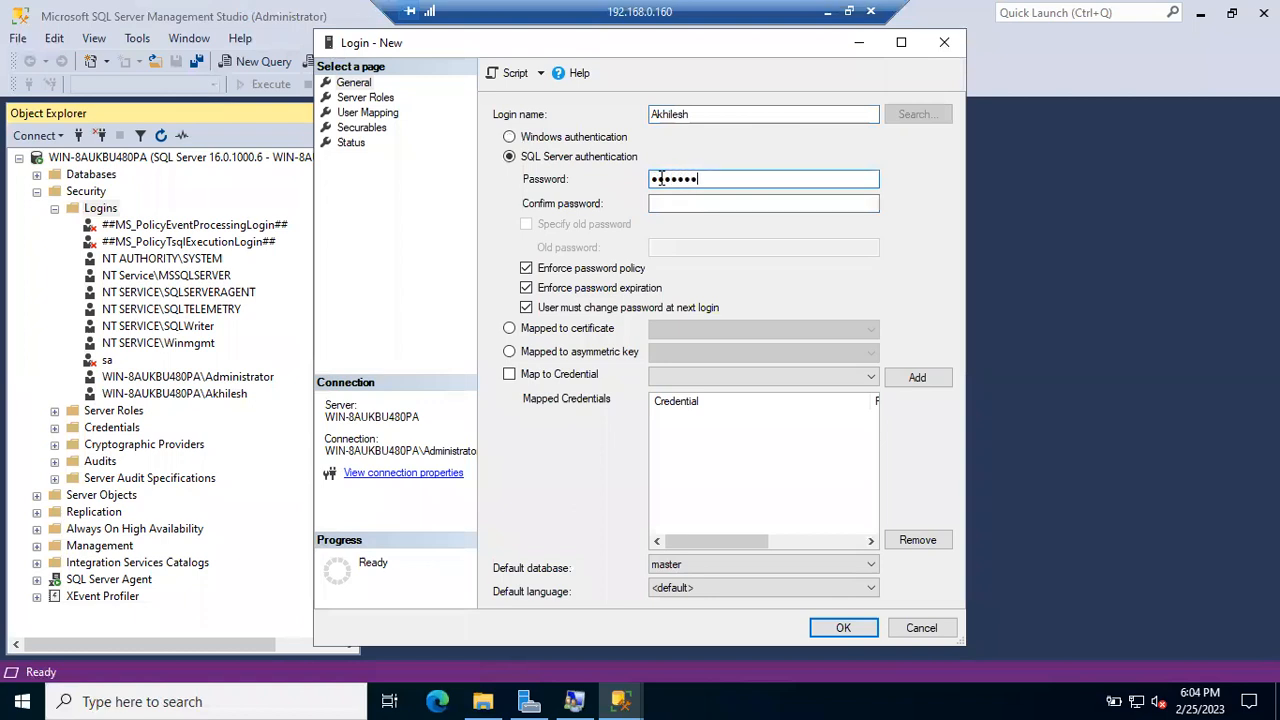
pyautogui.press('BackSpace')
pyautogui.press('BackSpace')
pyautogui.press('BackSpace')
pyautogui.press('BackSpace')
pyautogui.press('BackSpace')
pyautogui.press('BackSpace')
pyautogui.press('BackSpace')
pyautogui.write('•••••••••••••')
pyautogui.press('Tab')
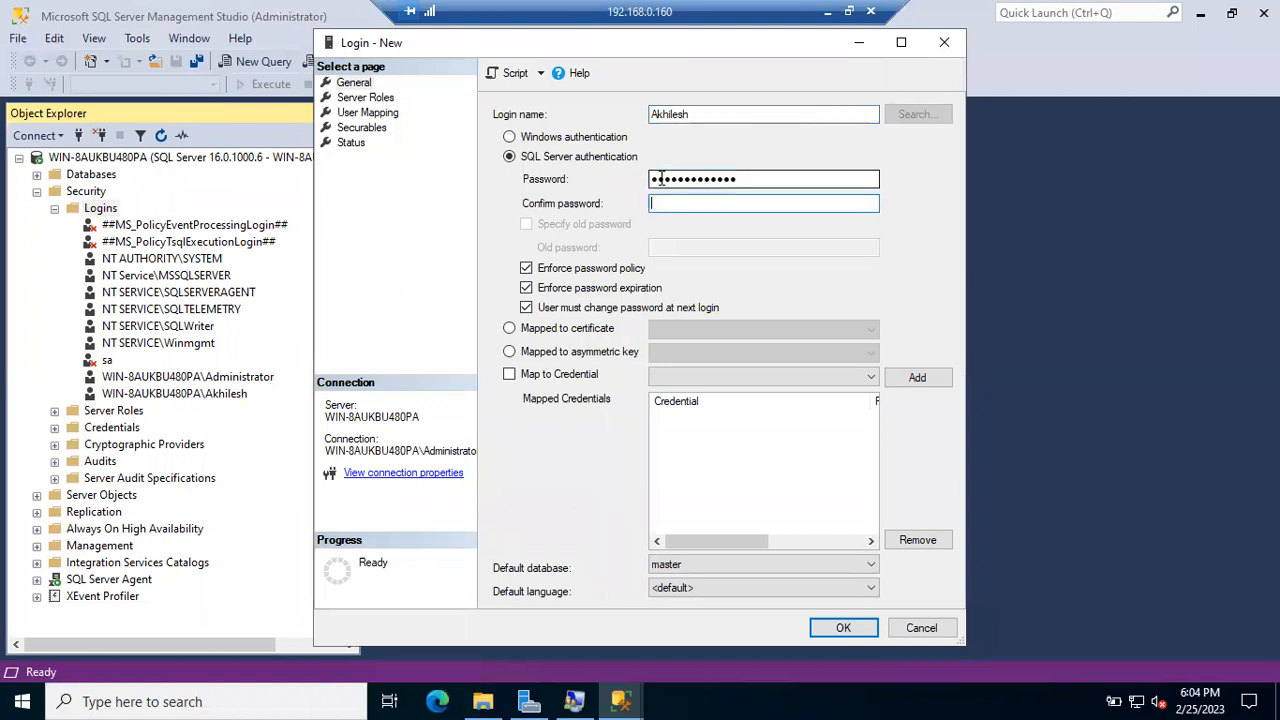
pyautogui.write('••••••••••••')
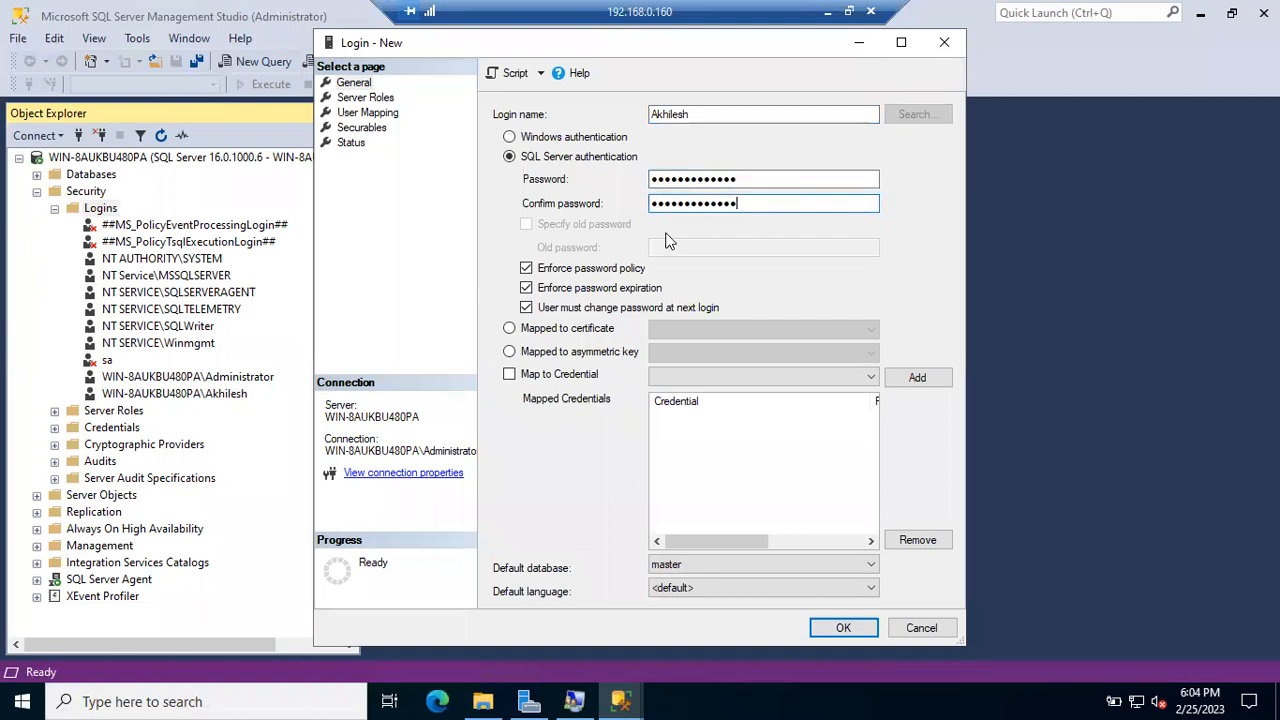
pyautogui.click(847, 629)
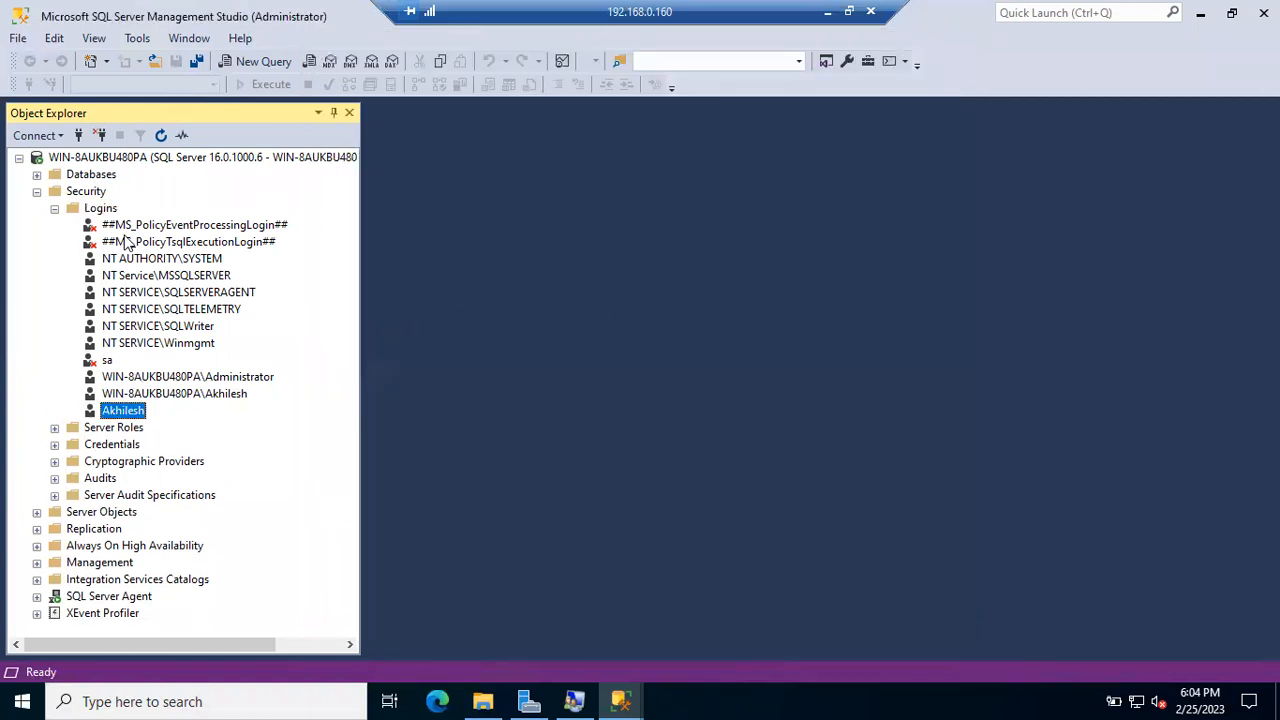
# Refresh Logins, compare the new SQL login with the Windows logins, and accept then minimize the AnyDesk request.
pyautogui.click(100, 209)
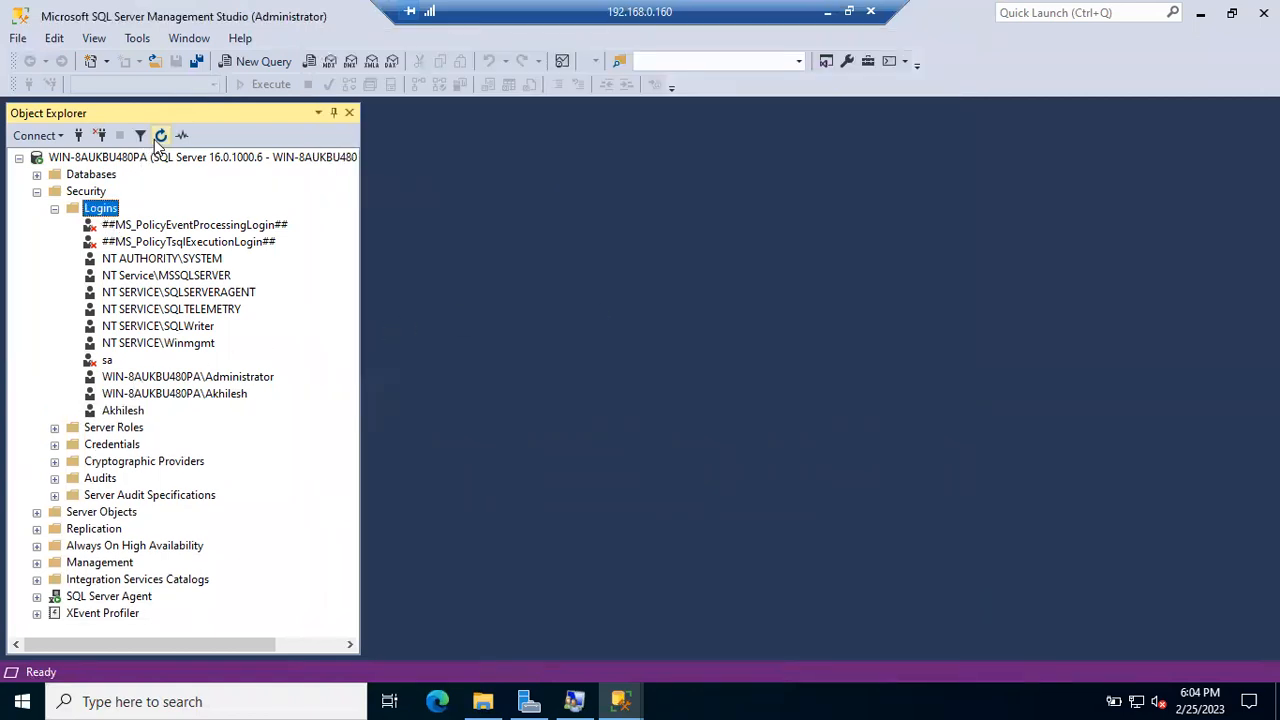
pyautogui.click(158, 138)
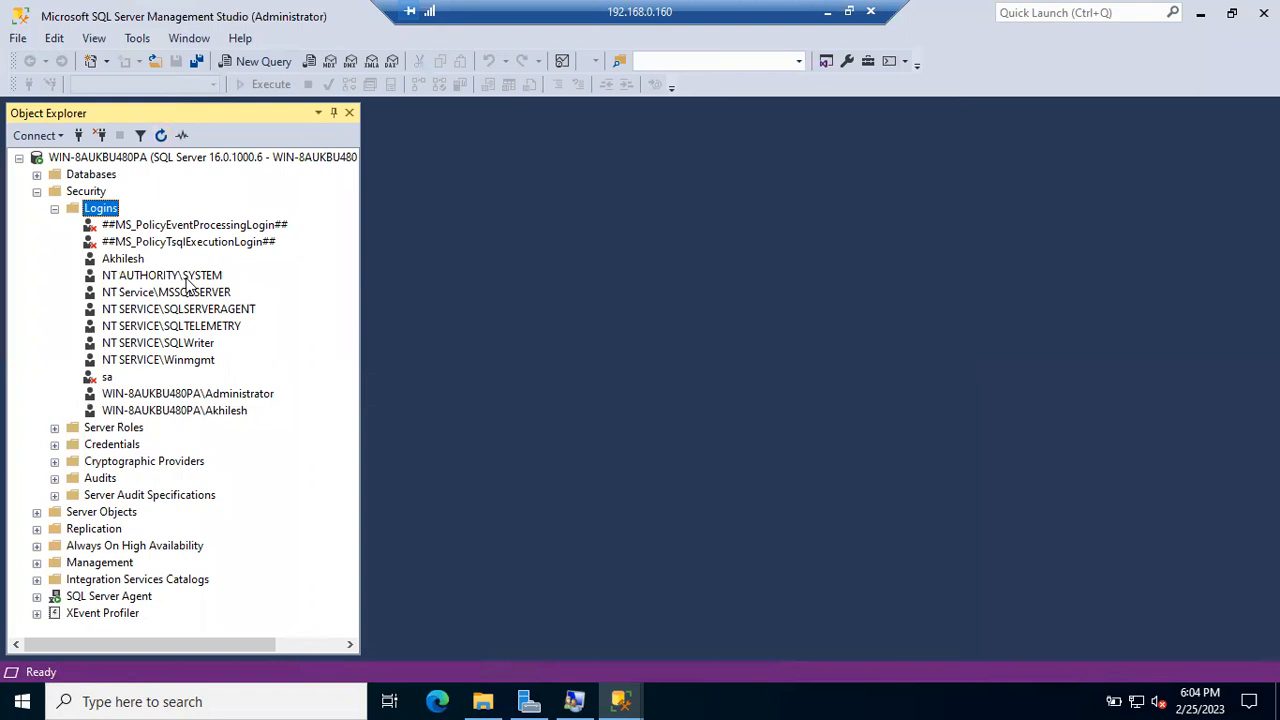
pyautogui.click(124, 262)
pyautogui.click(132, 411)
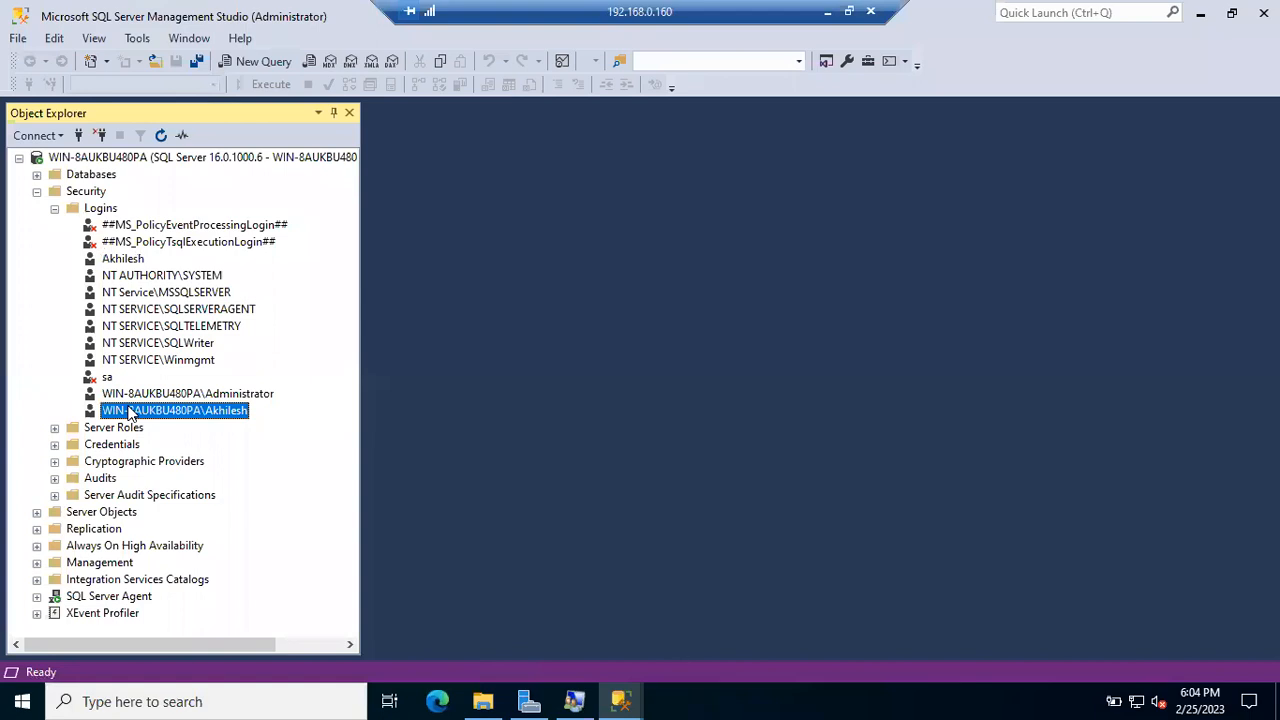
pyautogui.click(133, 396)
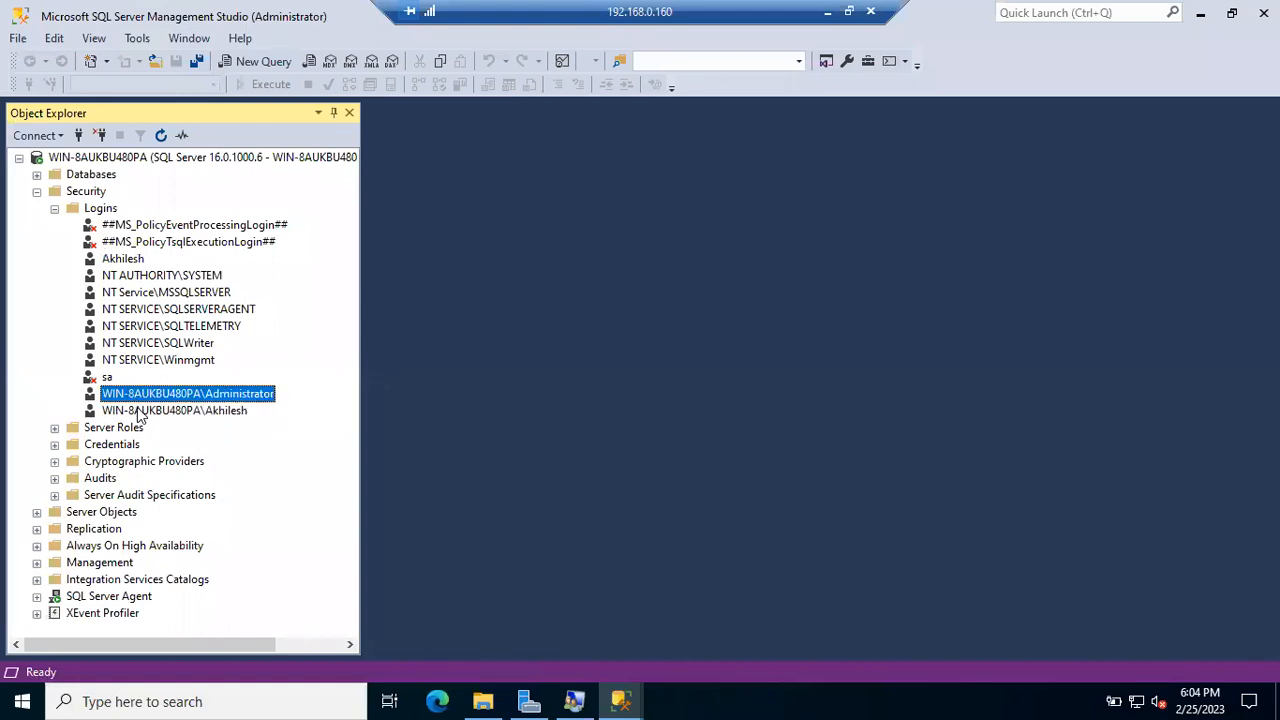
pyautogui.click(141, 413)
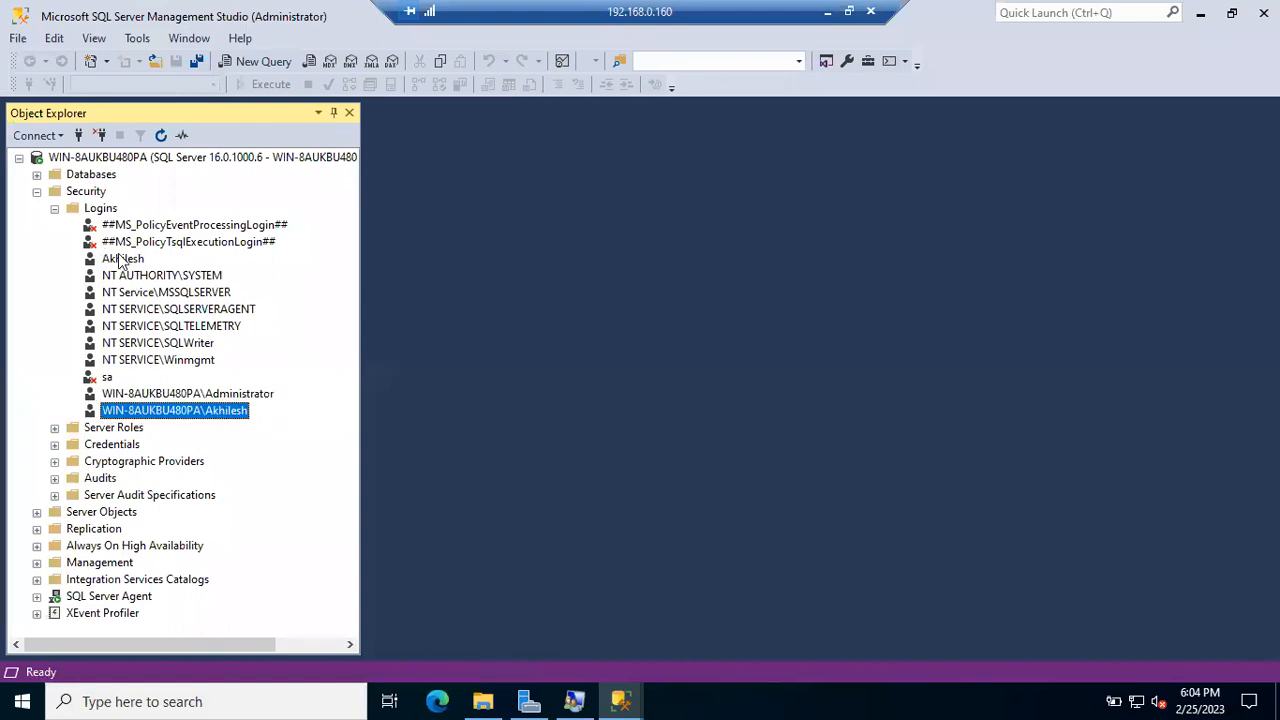
pyautogui.click(125, 261)
pyautogui.click(163, 398)
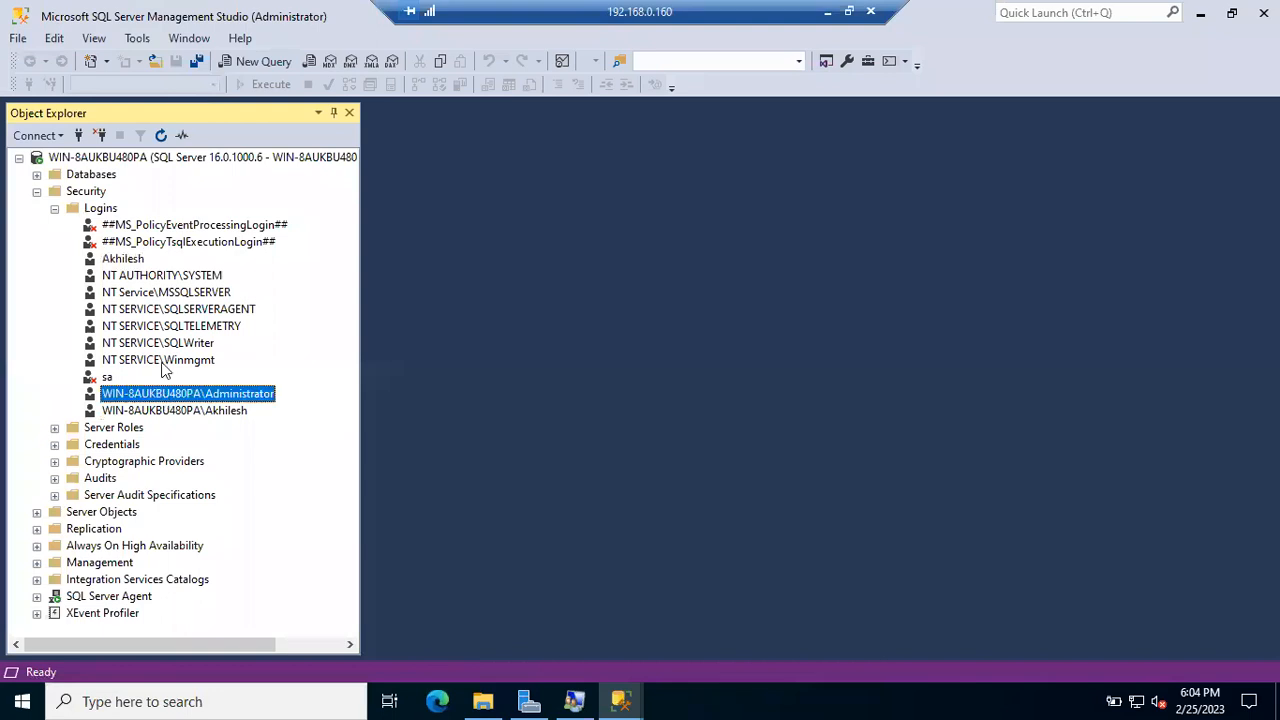
pyautogui.click(130, 262)
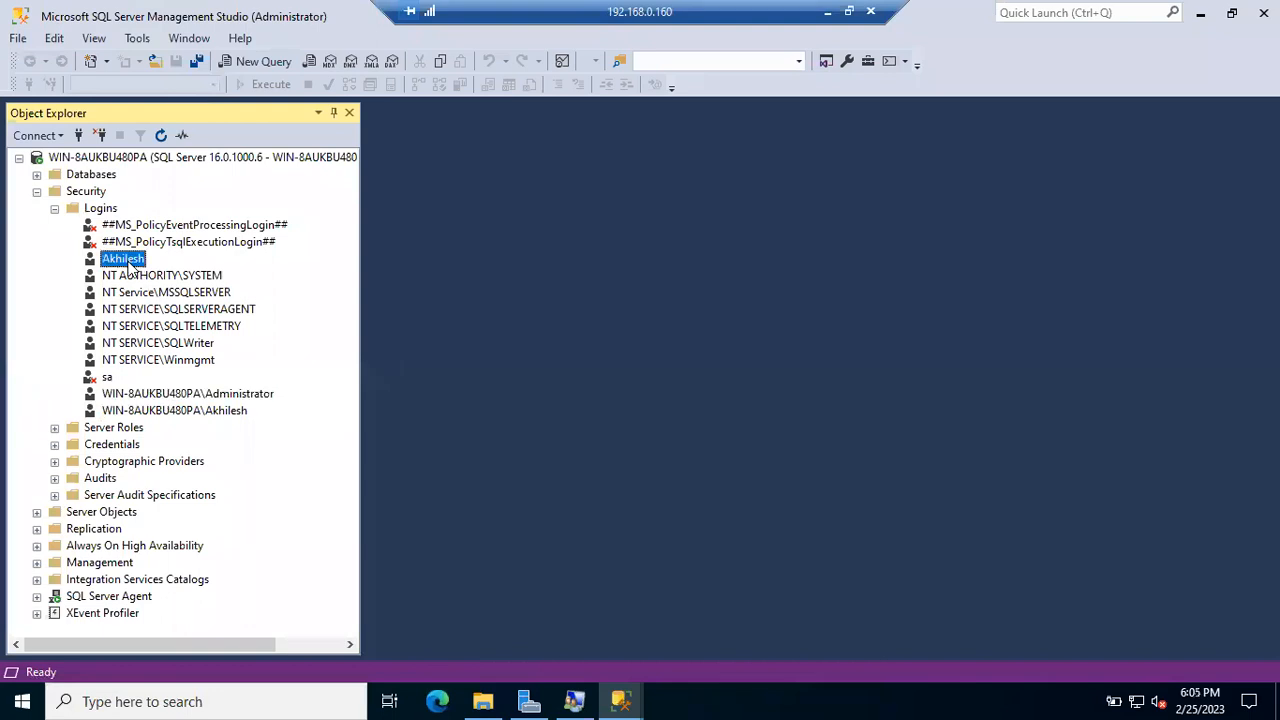
pyautogui.click(186, 395)
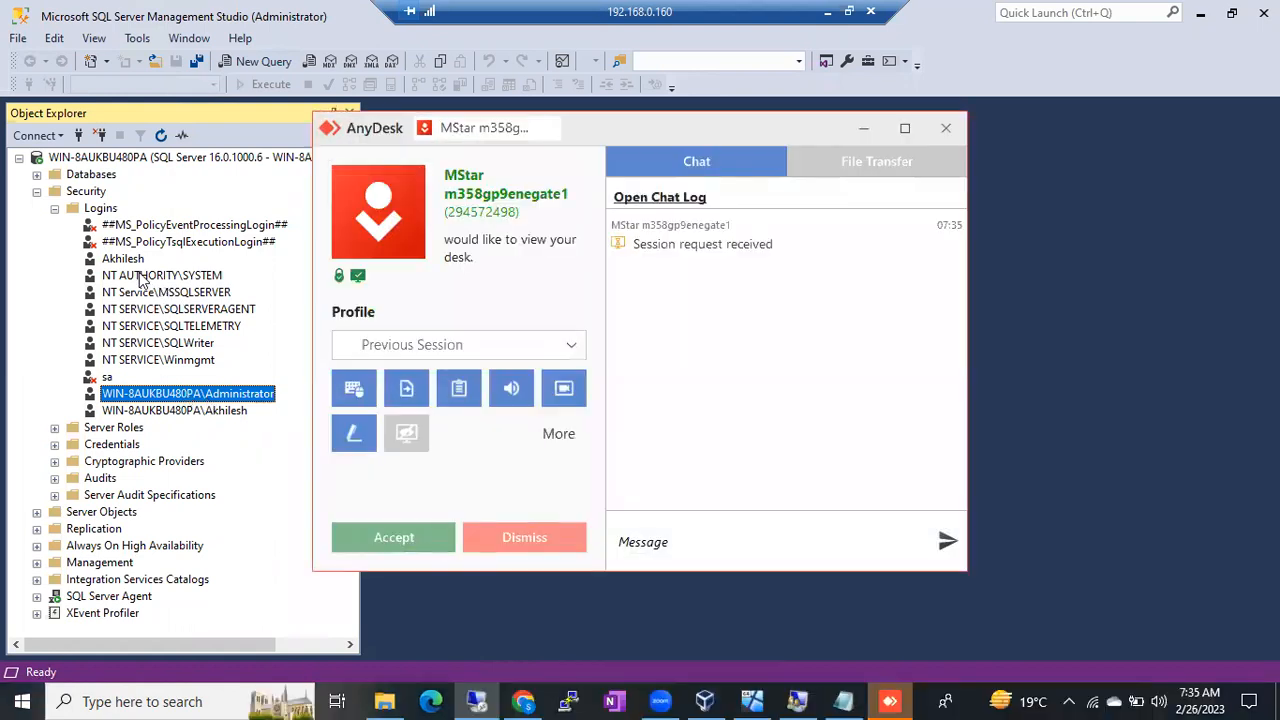
pyautogui.click(394, 530)
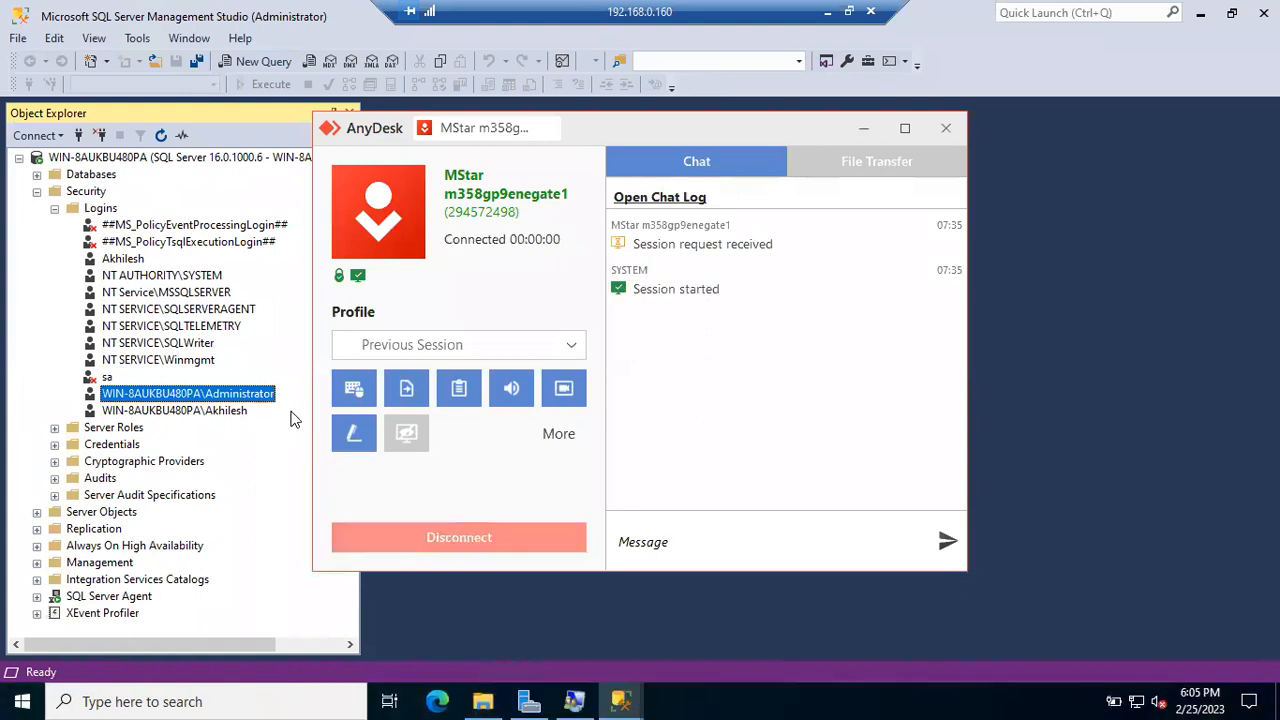
pyautogui.click(862, 134)
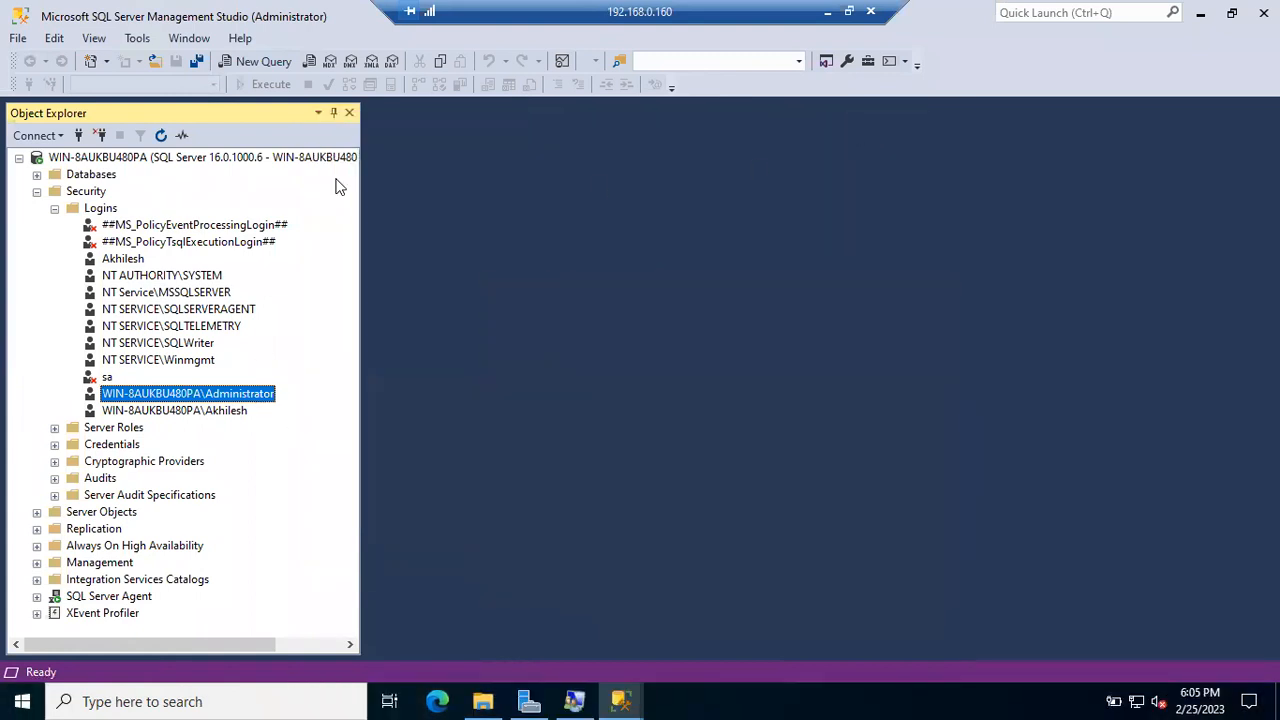
# Start a new connection with SQL Server Authentication, entering the new SQL login's name and password.
pyautogui.click(79, 136)
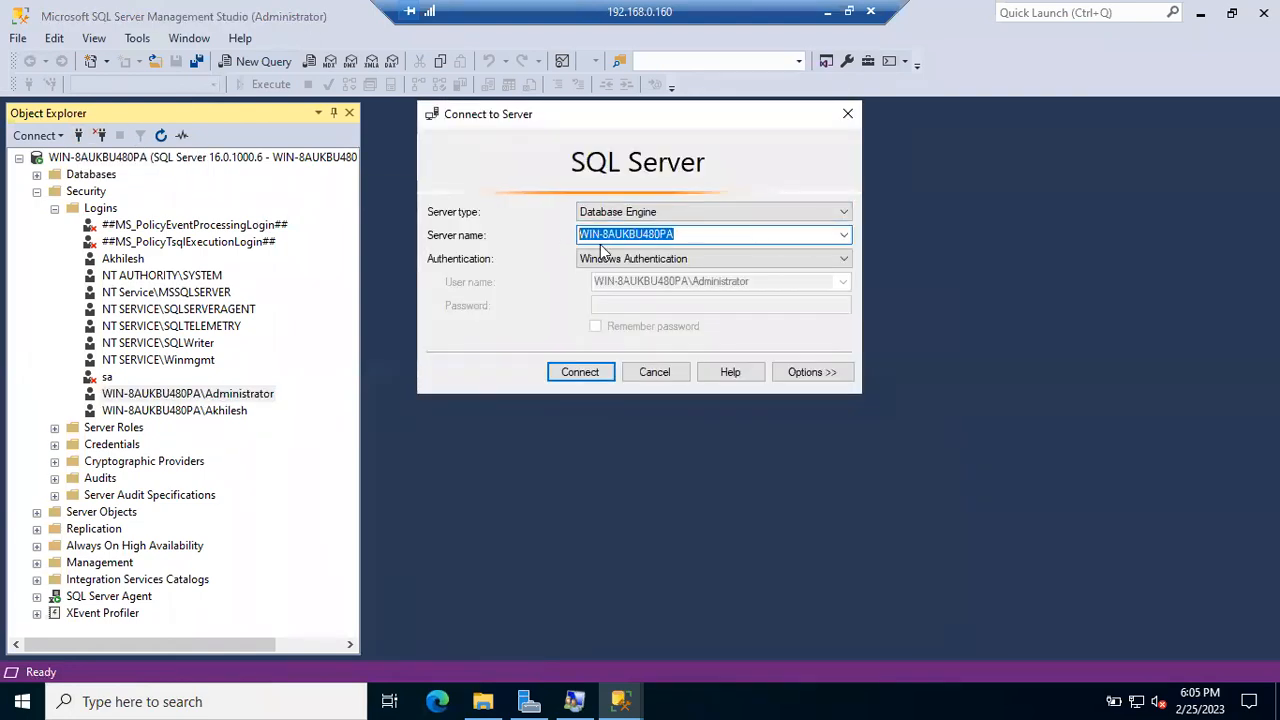
pyautogui.click(627, 260)
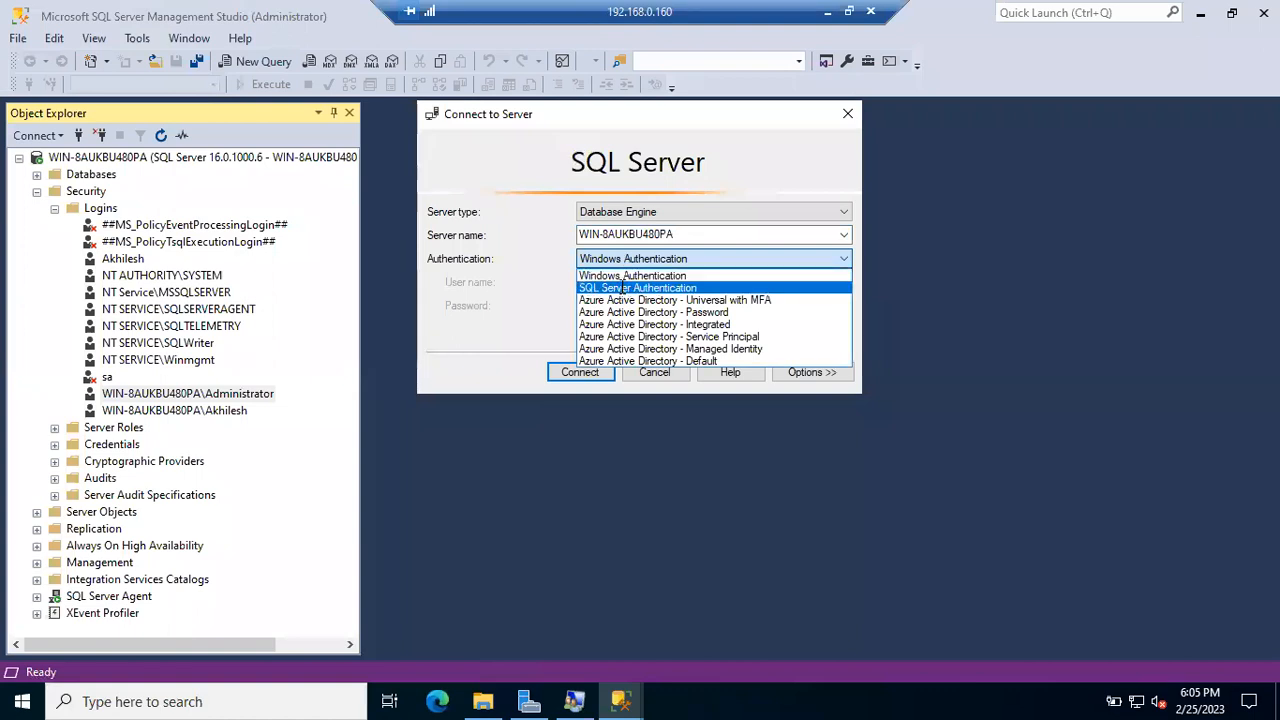
pyautogui.click(622, 288)
pyautogui.click(617, 284)
pyautogui.write('A')
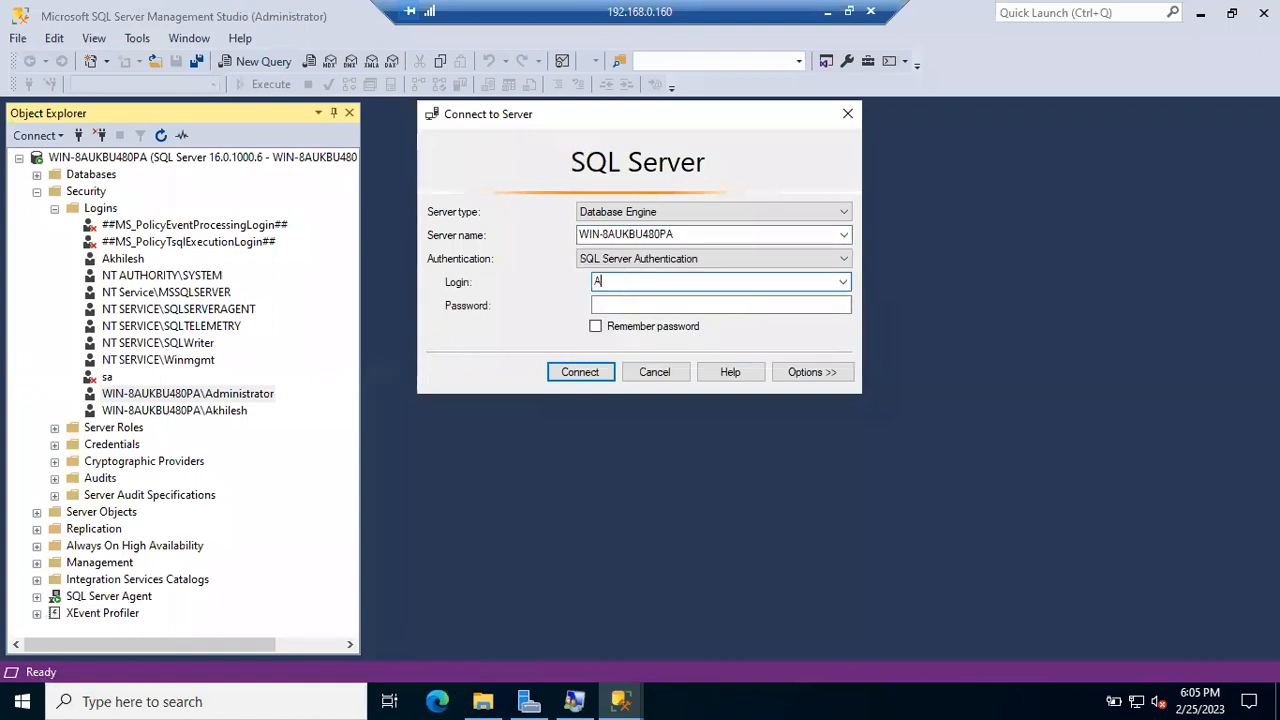
pyautogui.write('khilesh')
pyautogui.press('Tab')
pyautogui.write('*************')
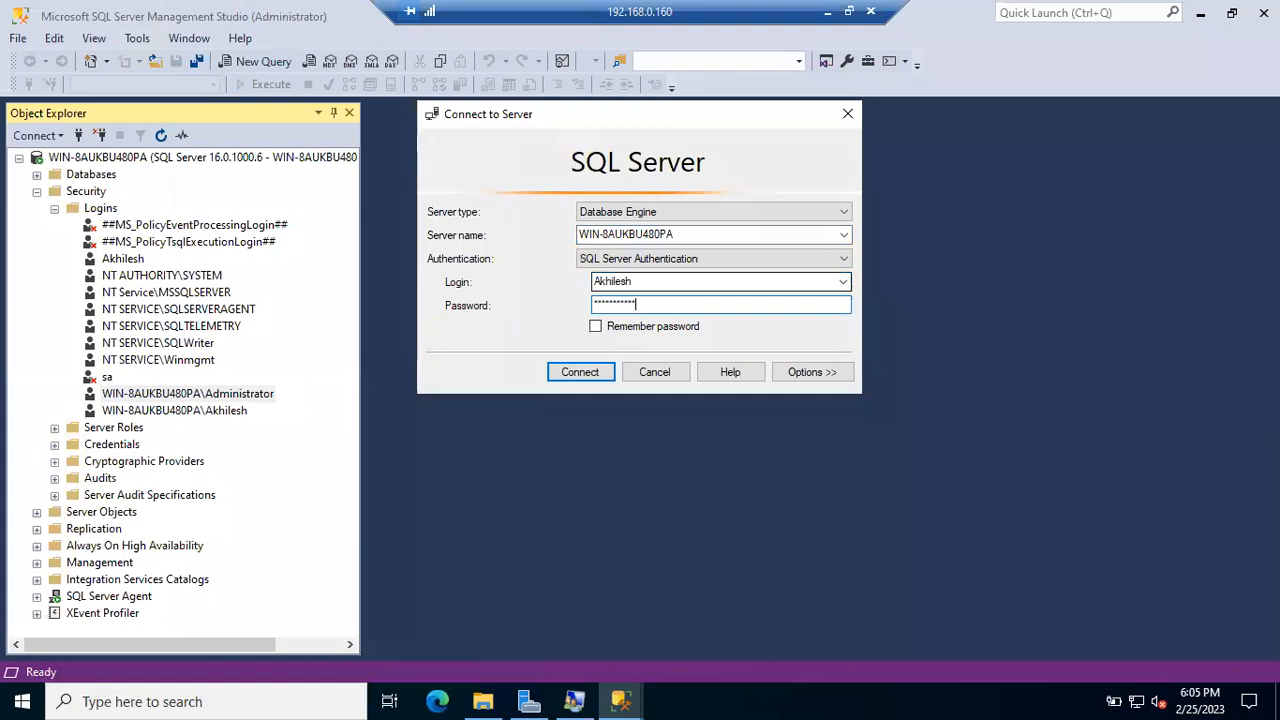
# Try connecting with the new SQL login and dismiss the login failed error.
pyautogui.click(654, 280)
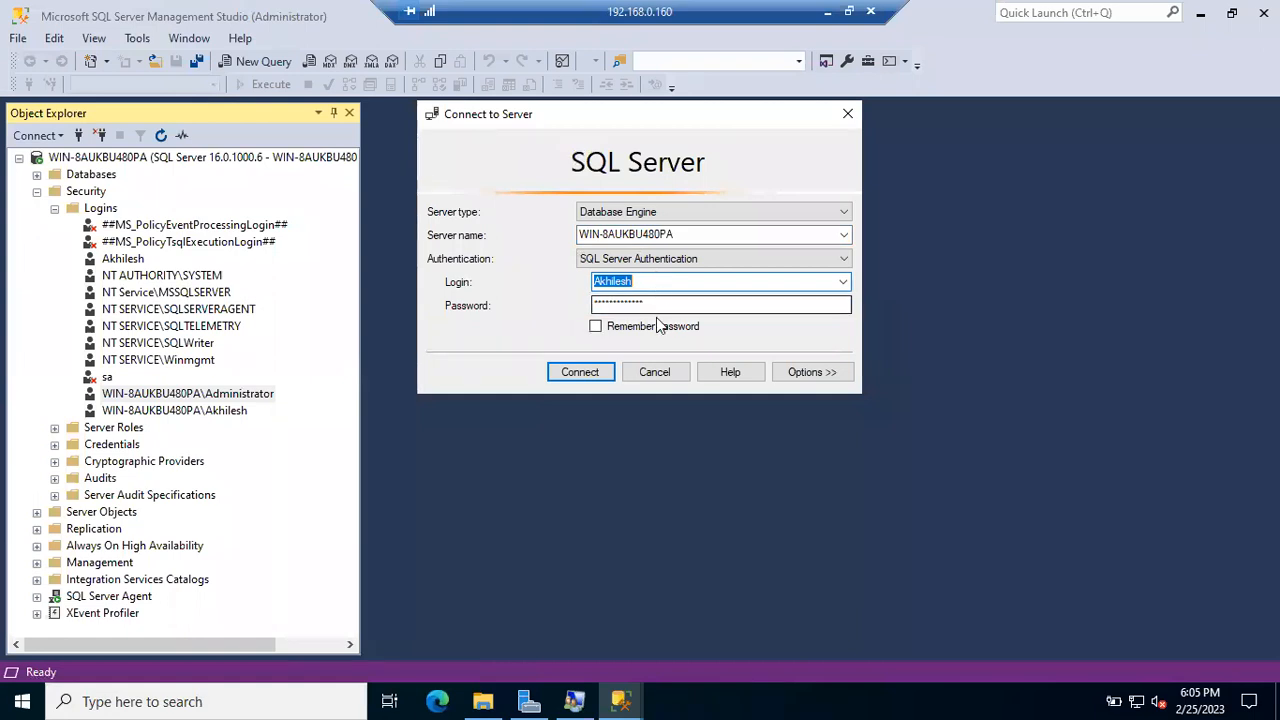
pyautogui.click(584, 373)
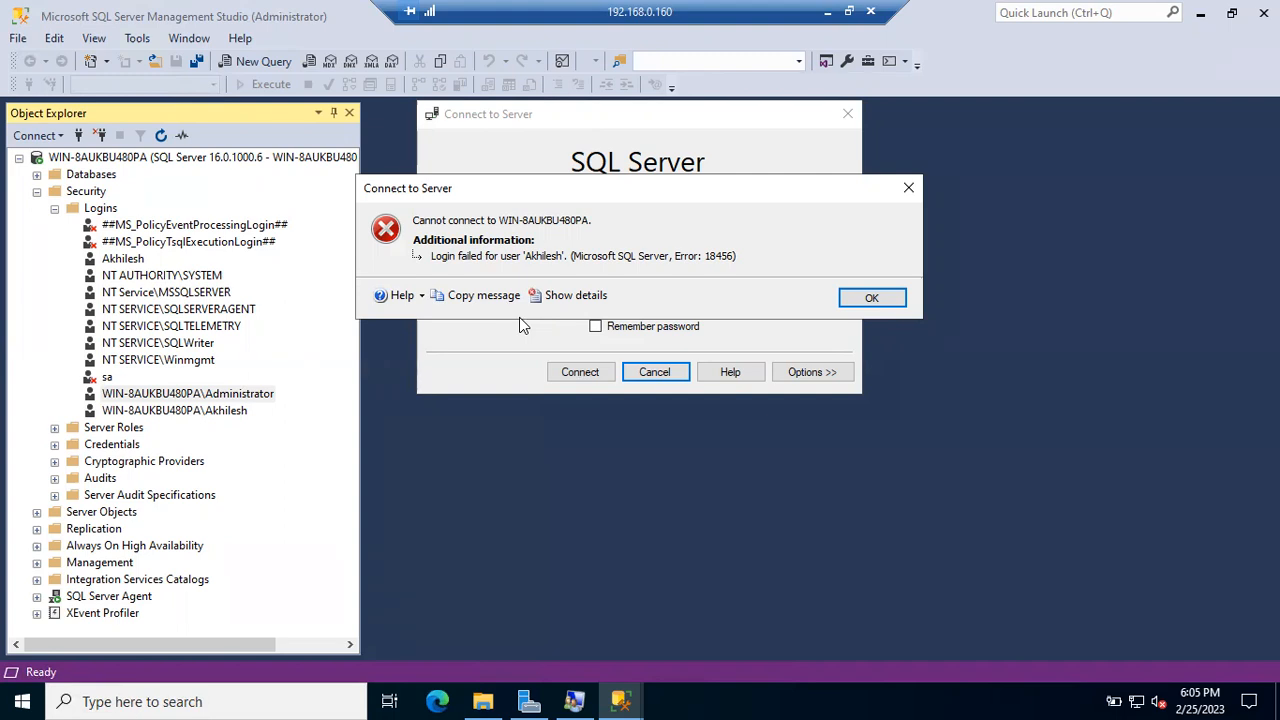
pyautogui.click(862, 306)
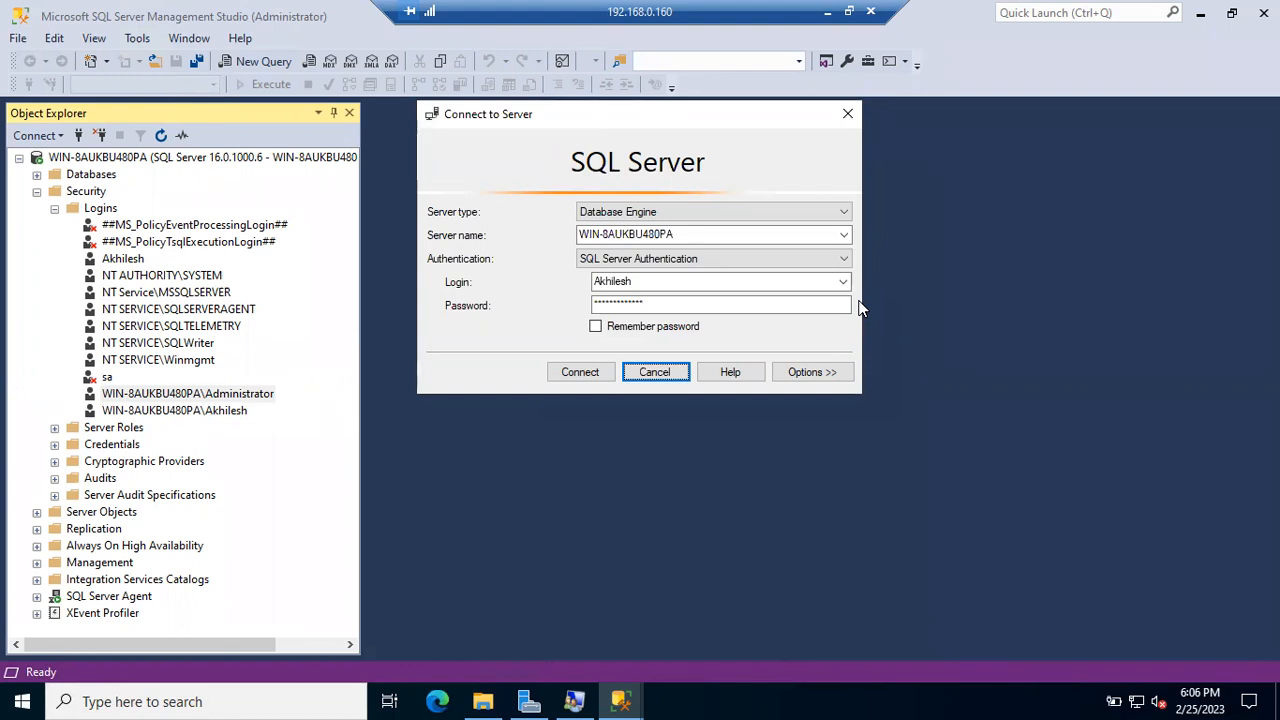
pyautogui.click(576, 699)
pyautogui.rightClick(538, 413)
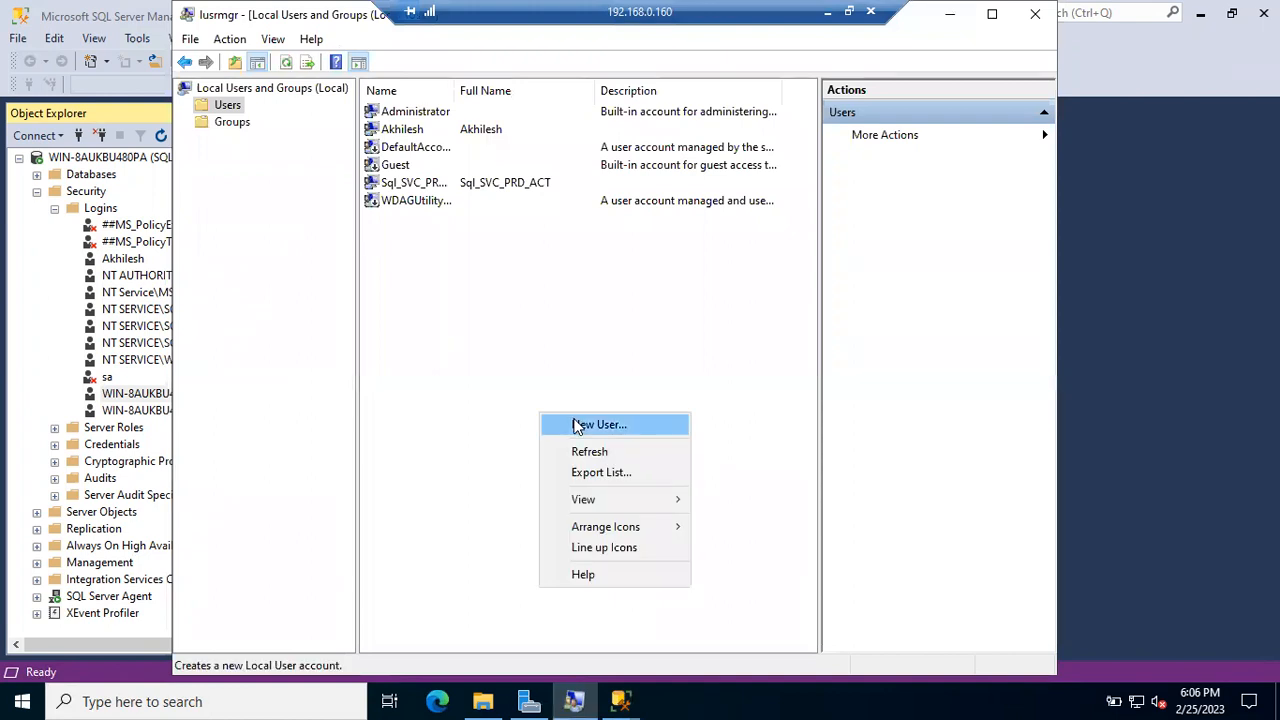
pyautogui.click(580, 423)
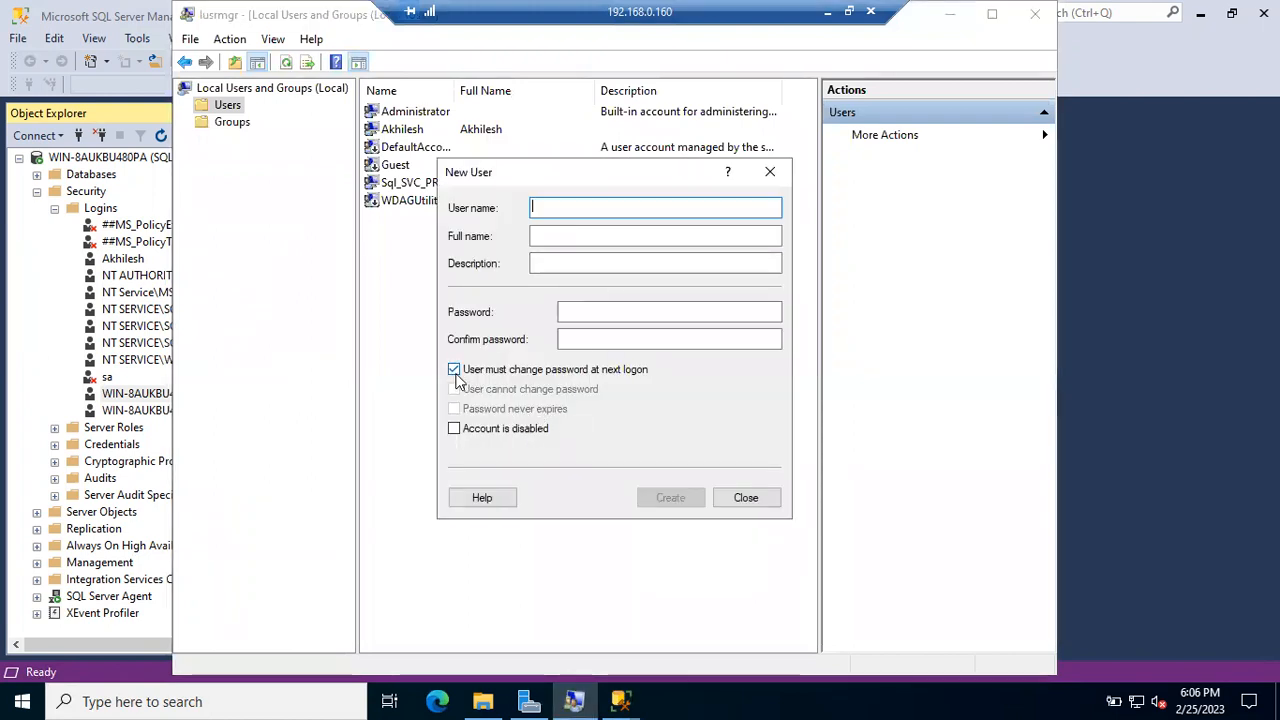
pyautogui.click(454, 371)
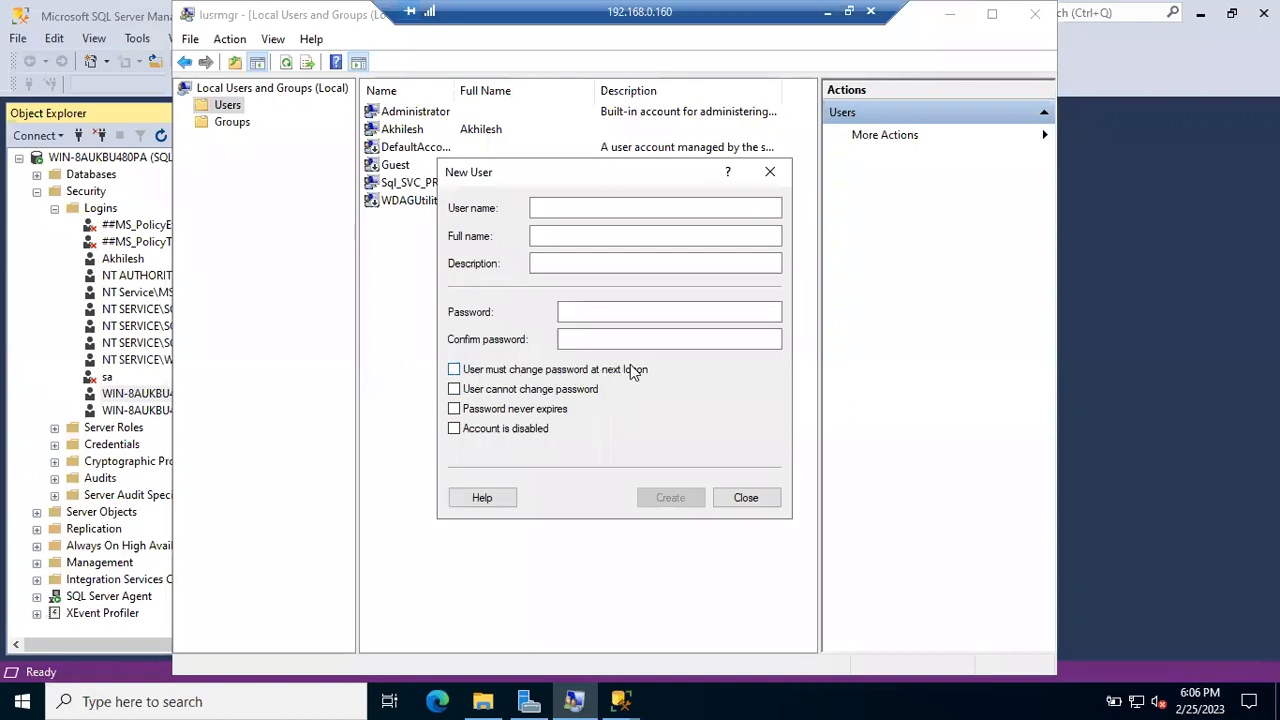
pyautogui.click(498, 374)
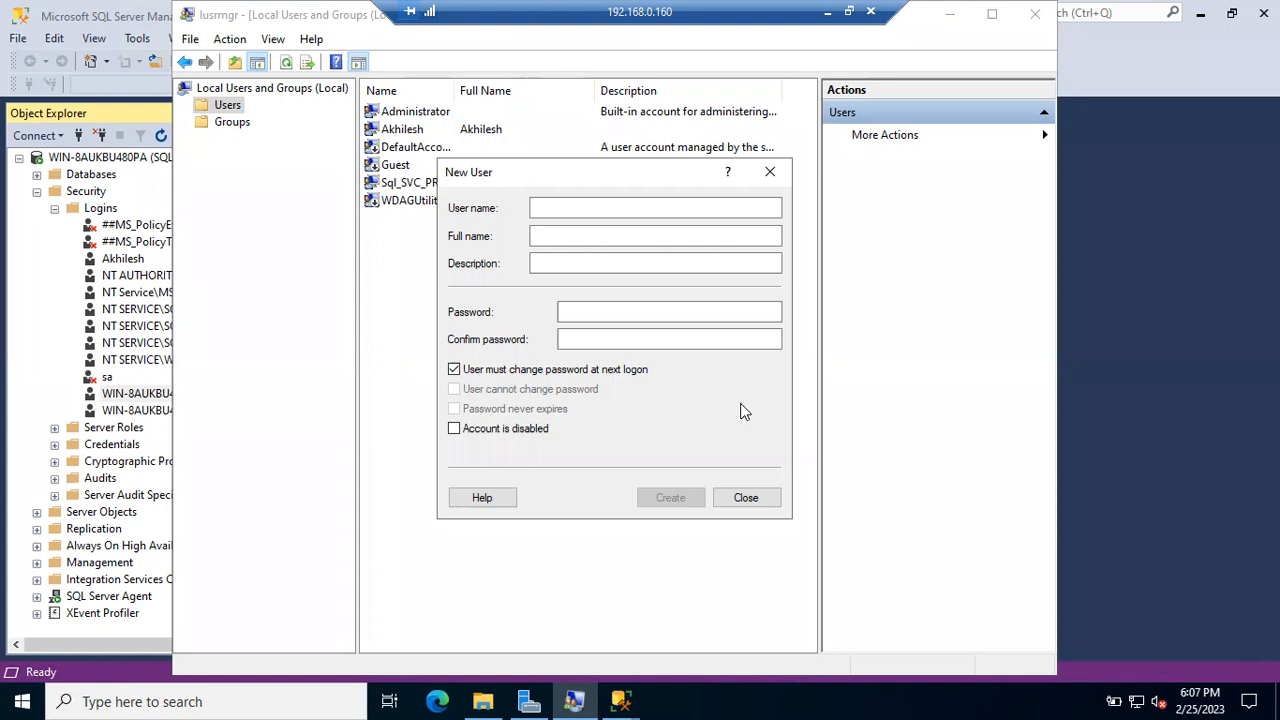
pyautogui.click(746, 497)
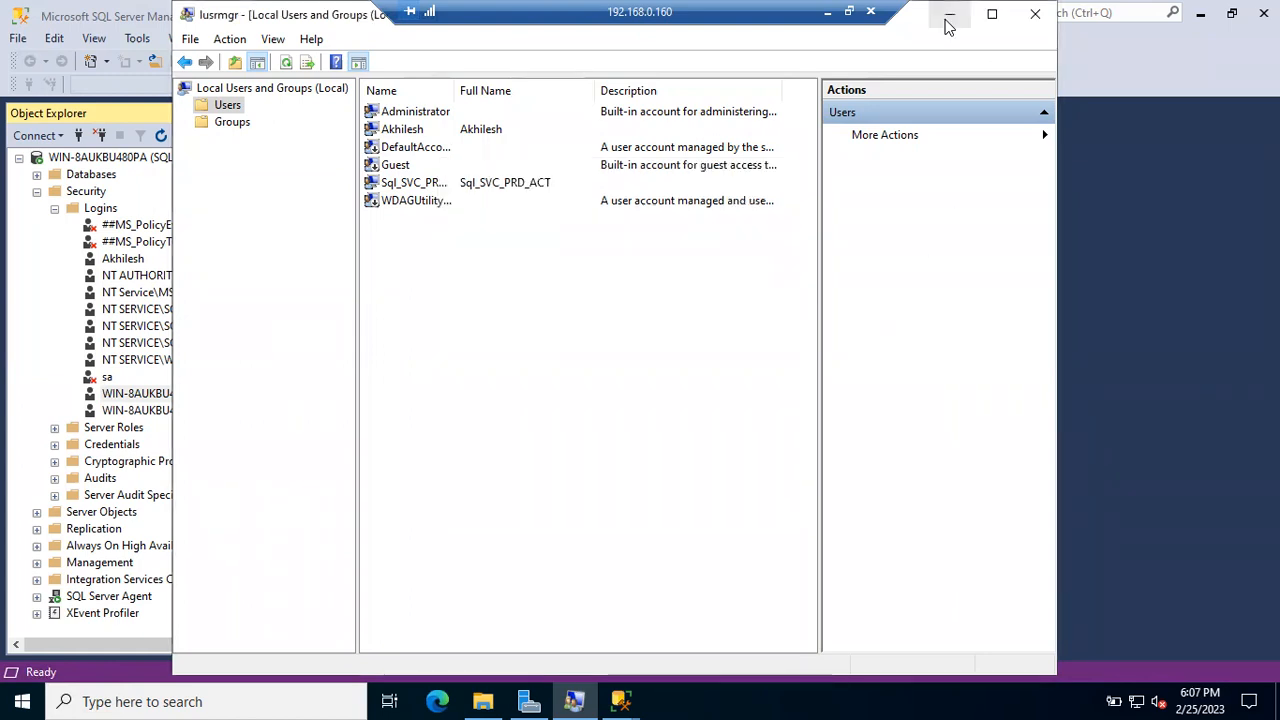
pyautogui.click(948, 17)
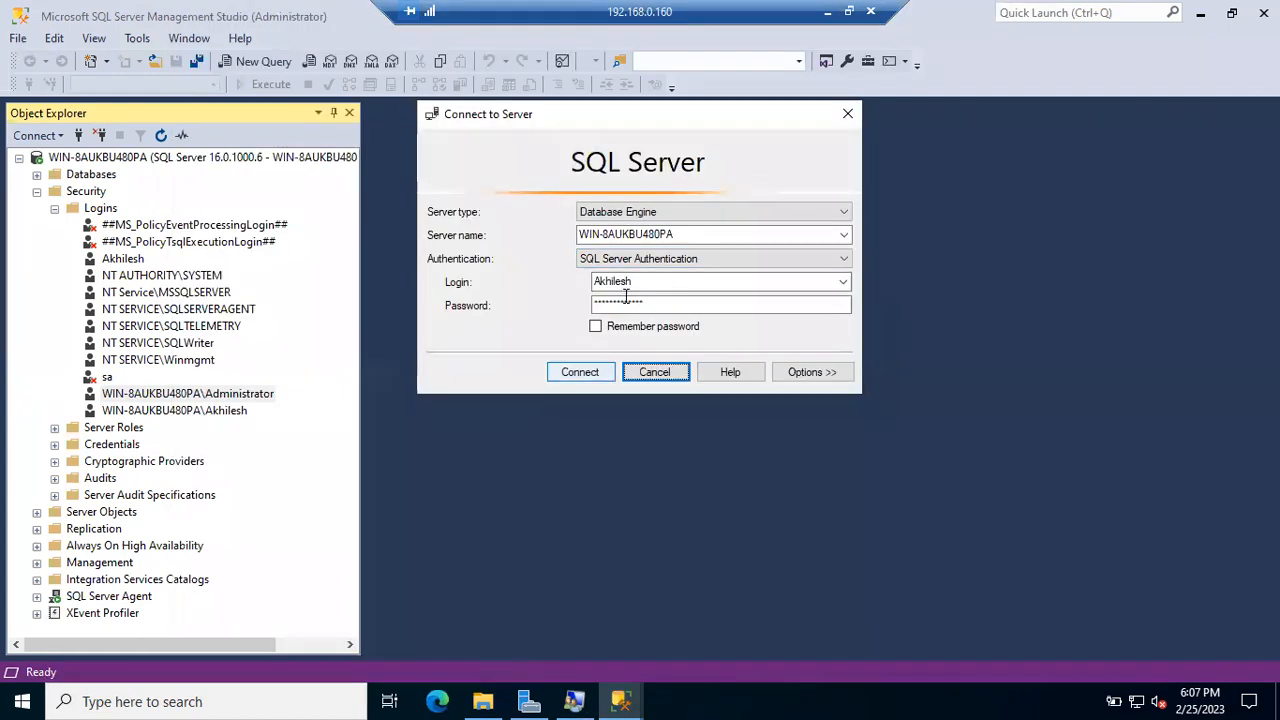
# Retry the SQL login, dismiss the failure, cancel the connection, and open the server node's context menu.
pyautogui.click(585, 369)
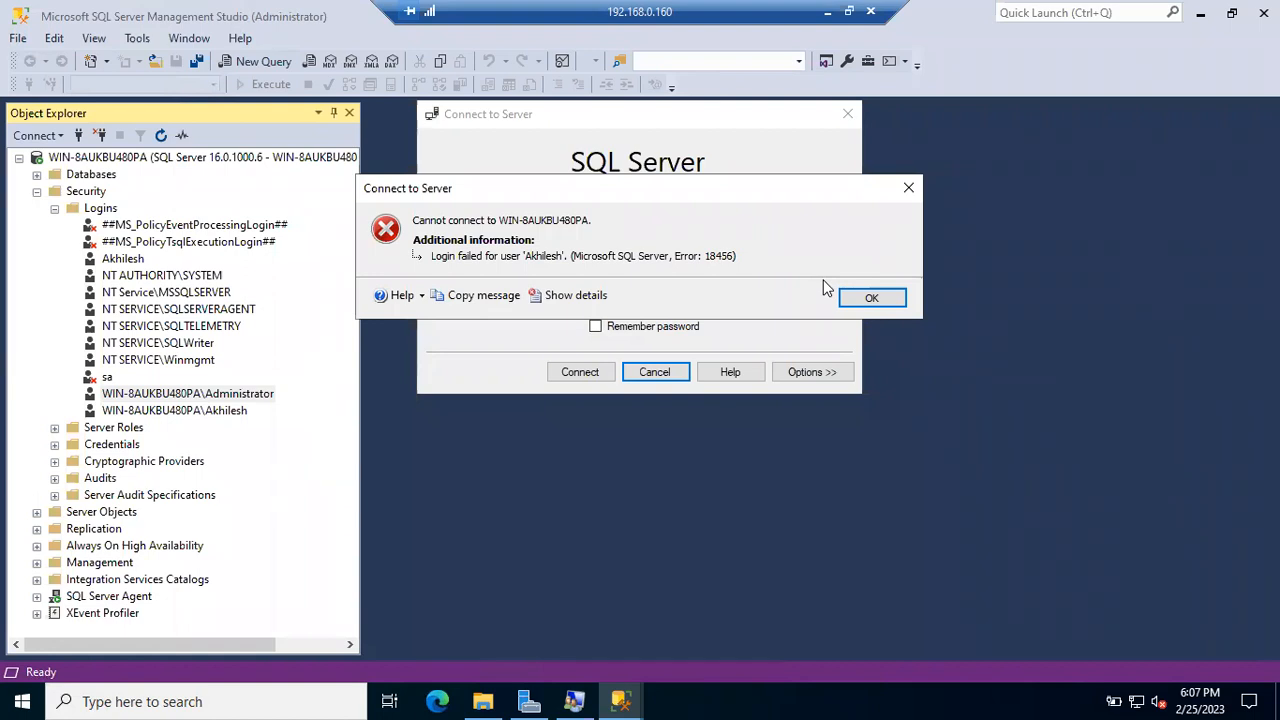
pyautogui.click(871, 297)
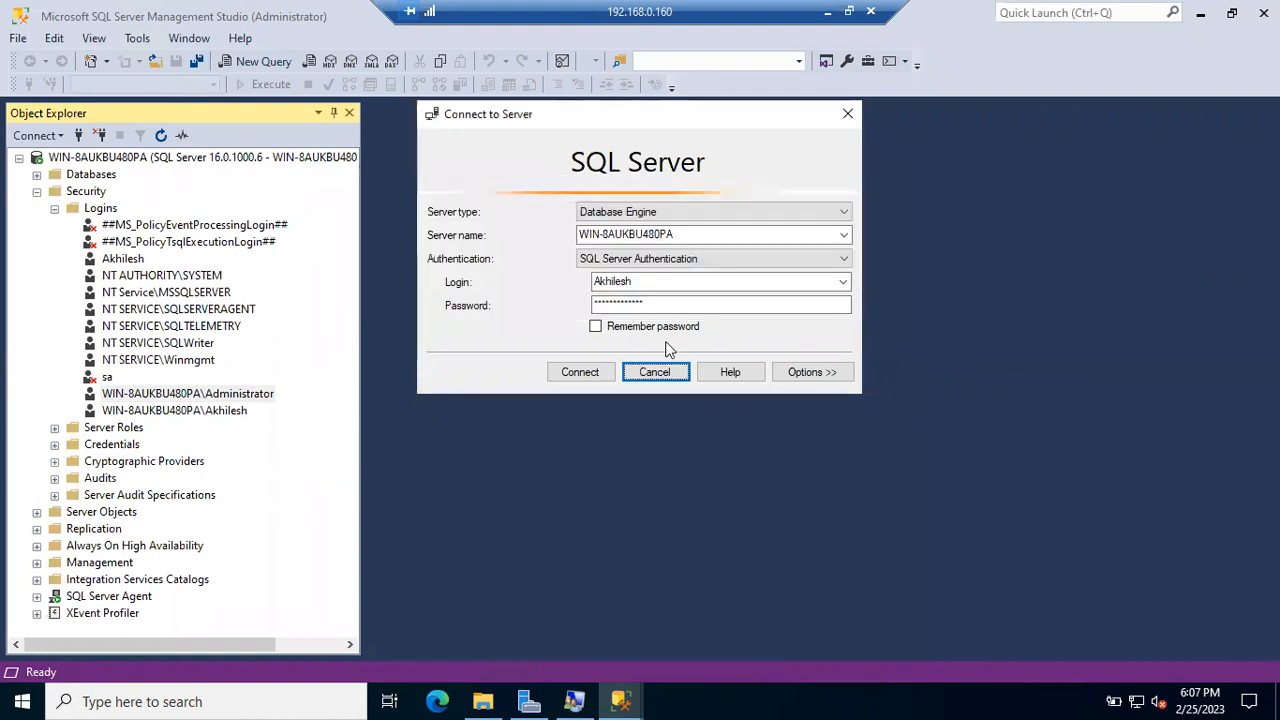
pyautogui.click(646, 376)
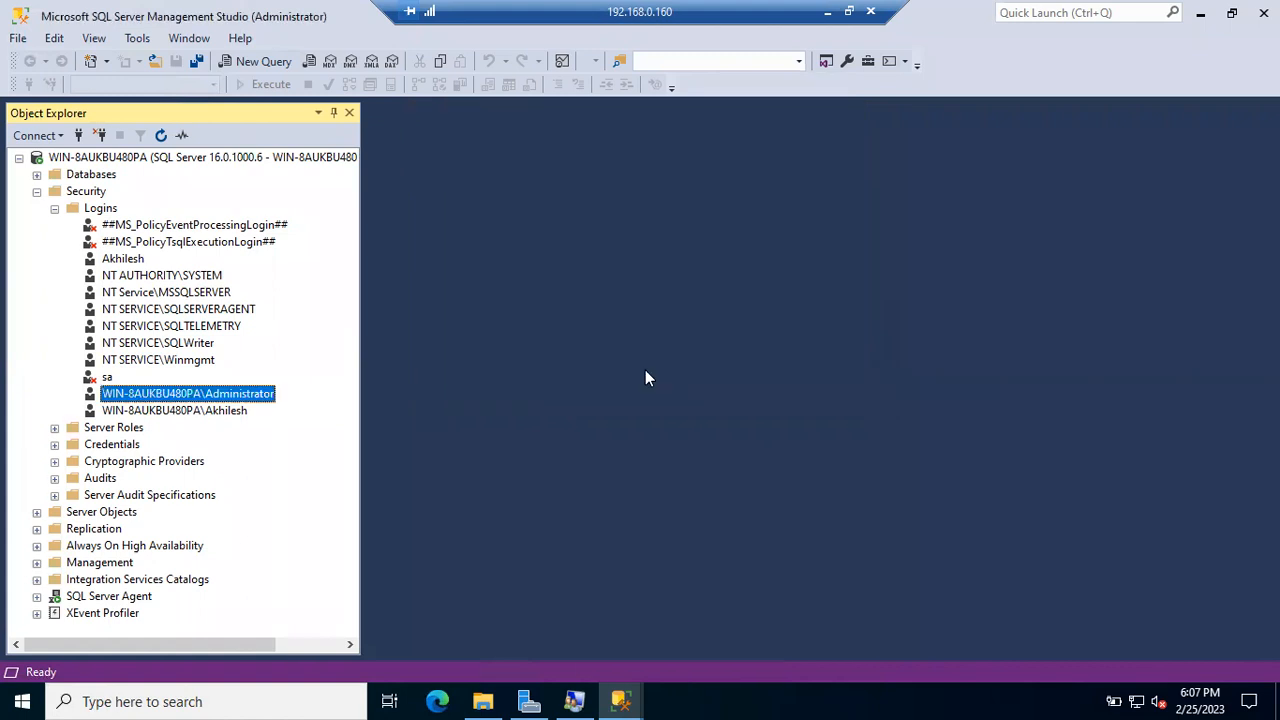
pyautogui.rightClick(229, 163)
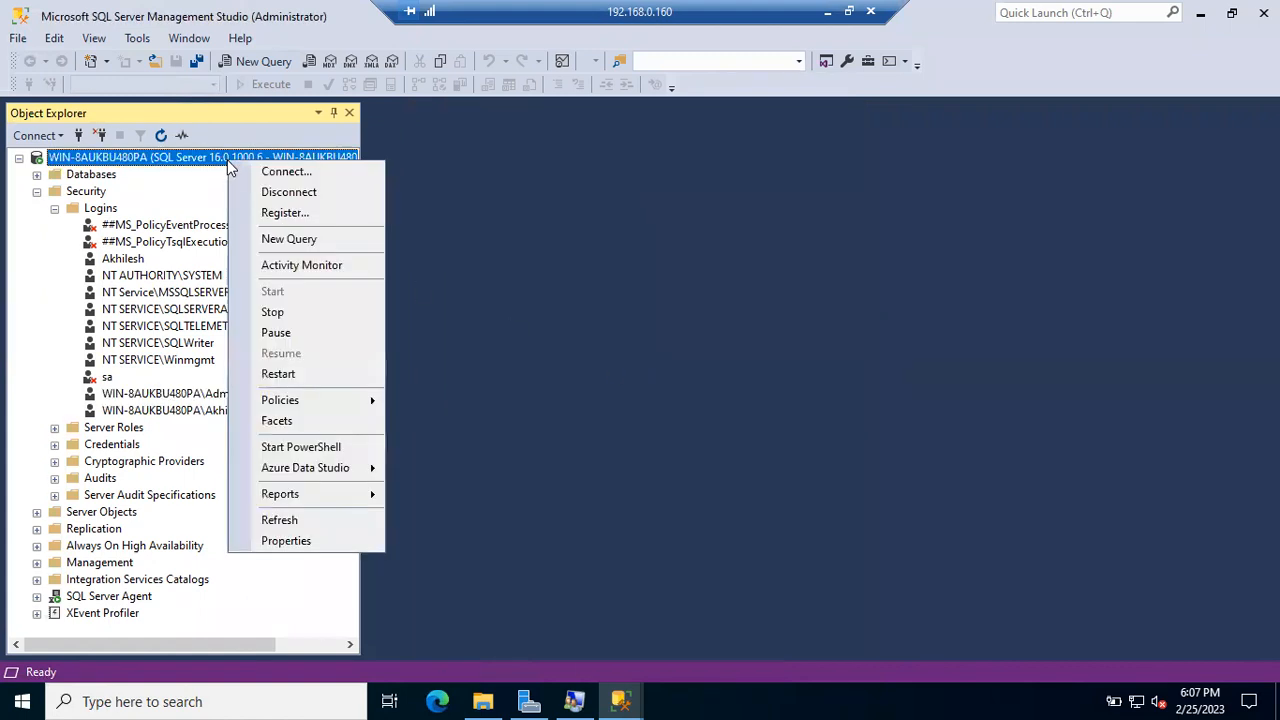
# In Server Properties > Security, select SQL Server and Windows Authentication mode and acknowledge the restart notice.
pyautogui.click(293, 543)
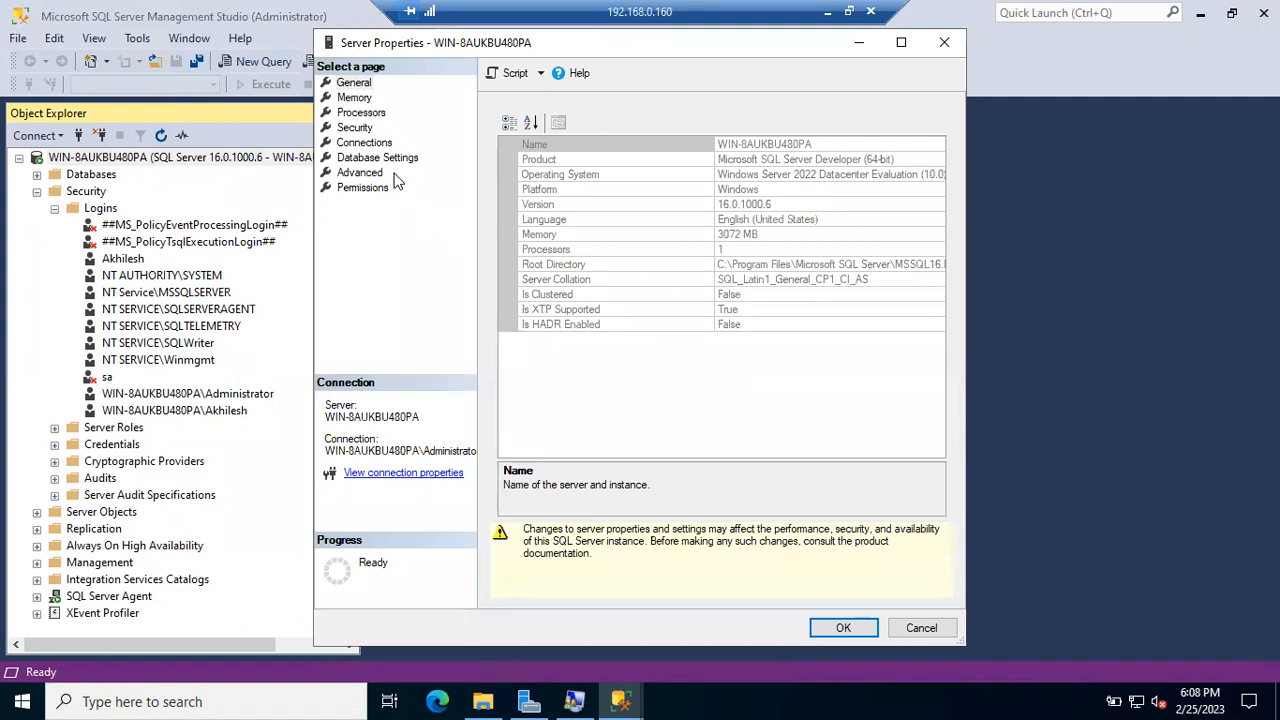
pyautogui.click(352, 128)
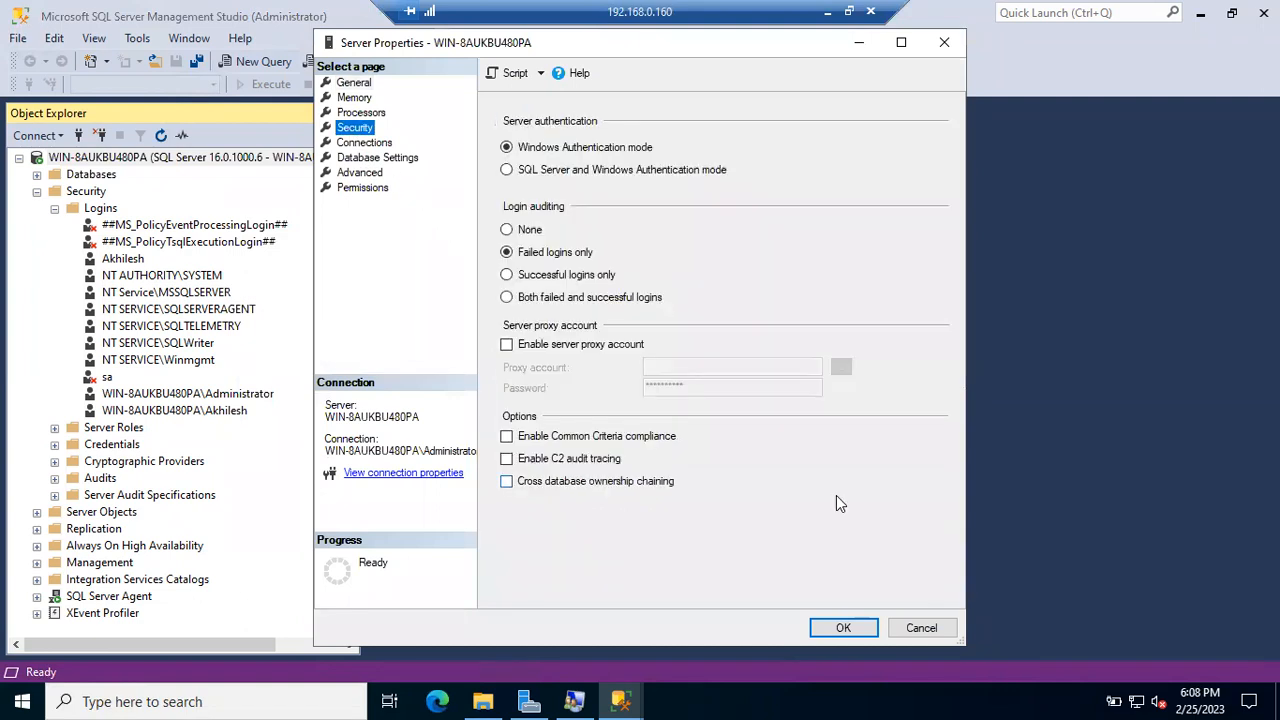
pyautogui.click(922, 624)
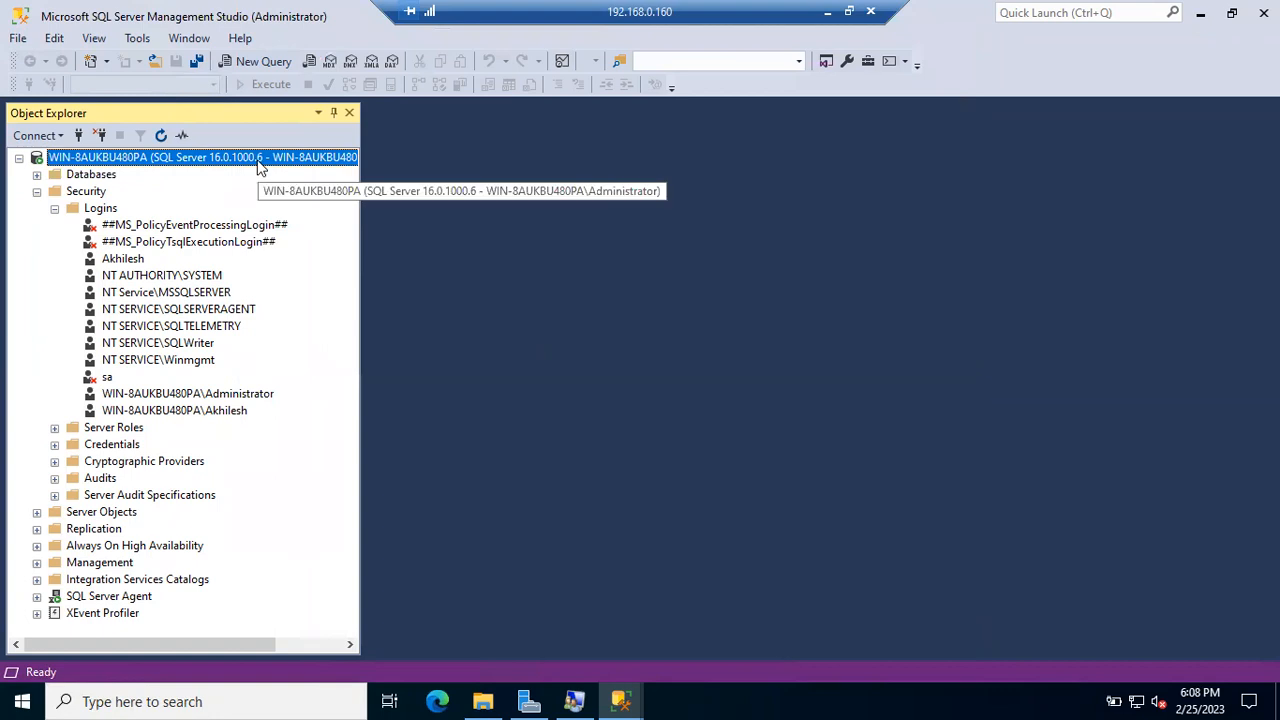
pyautogui.rightClick(259, 168)
pyautogui.click(334, 541)
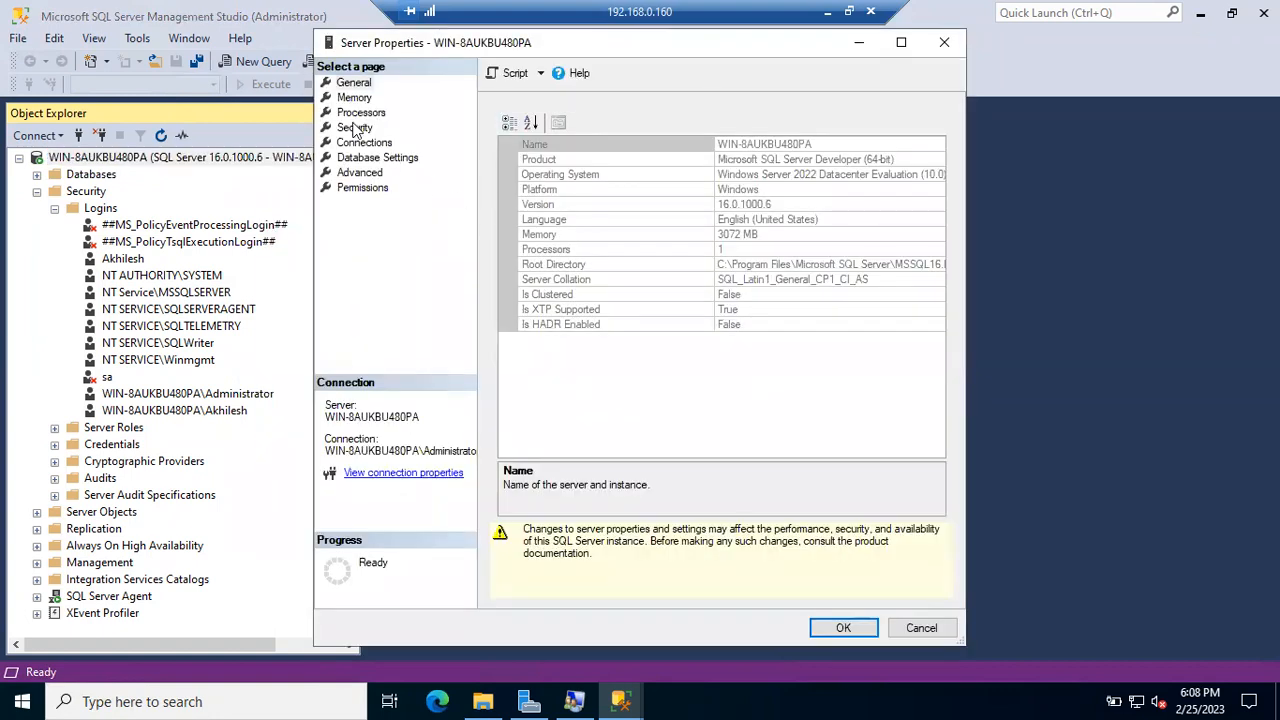
pyautogui.click(355, 127)
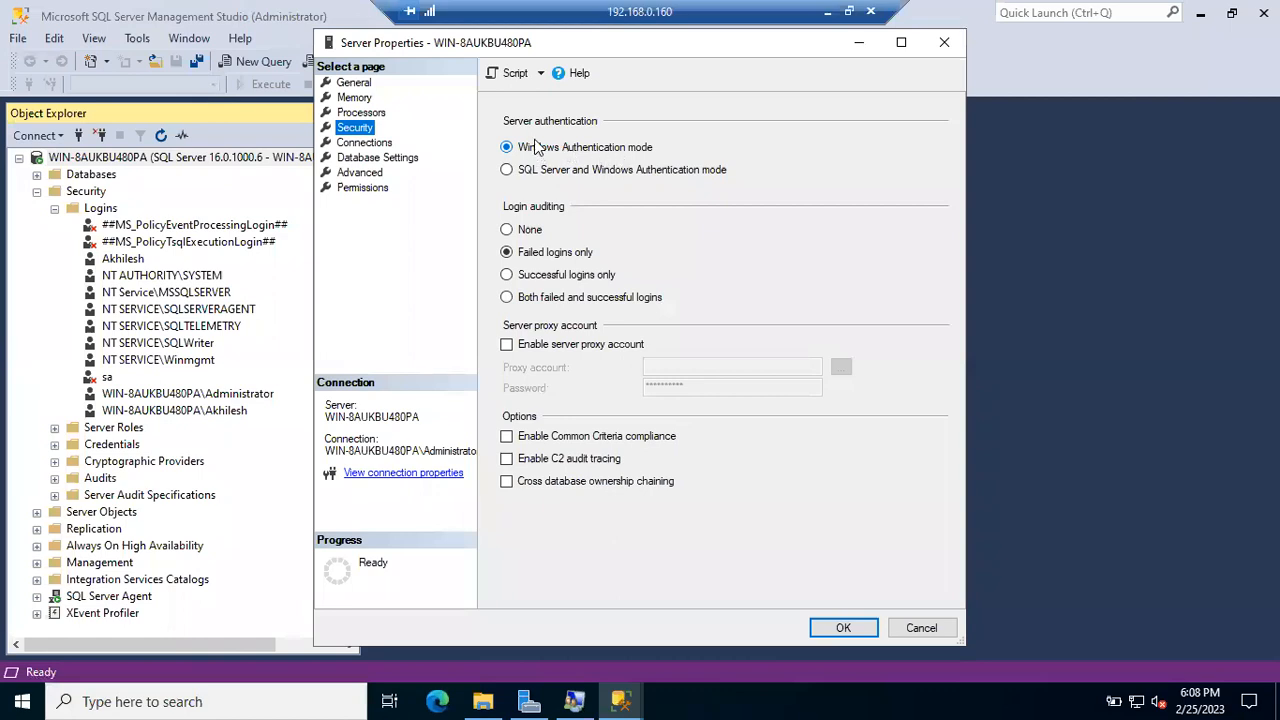
pyautogui.click(506, 169)
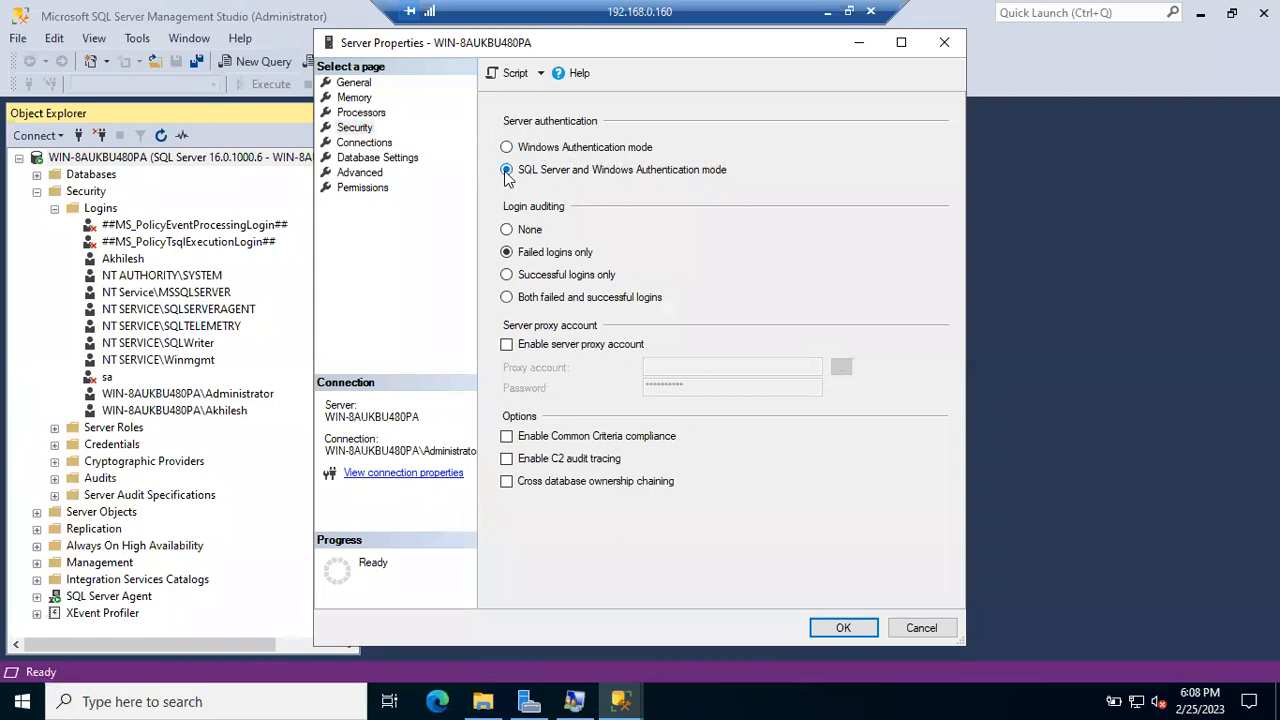
pyautogui.click(843, 627)
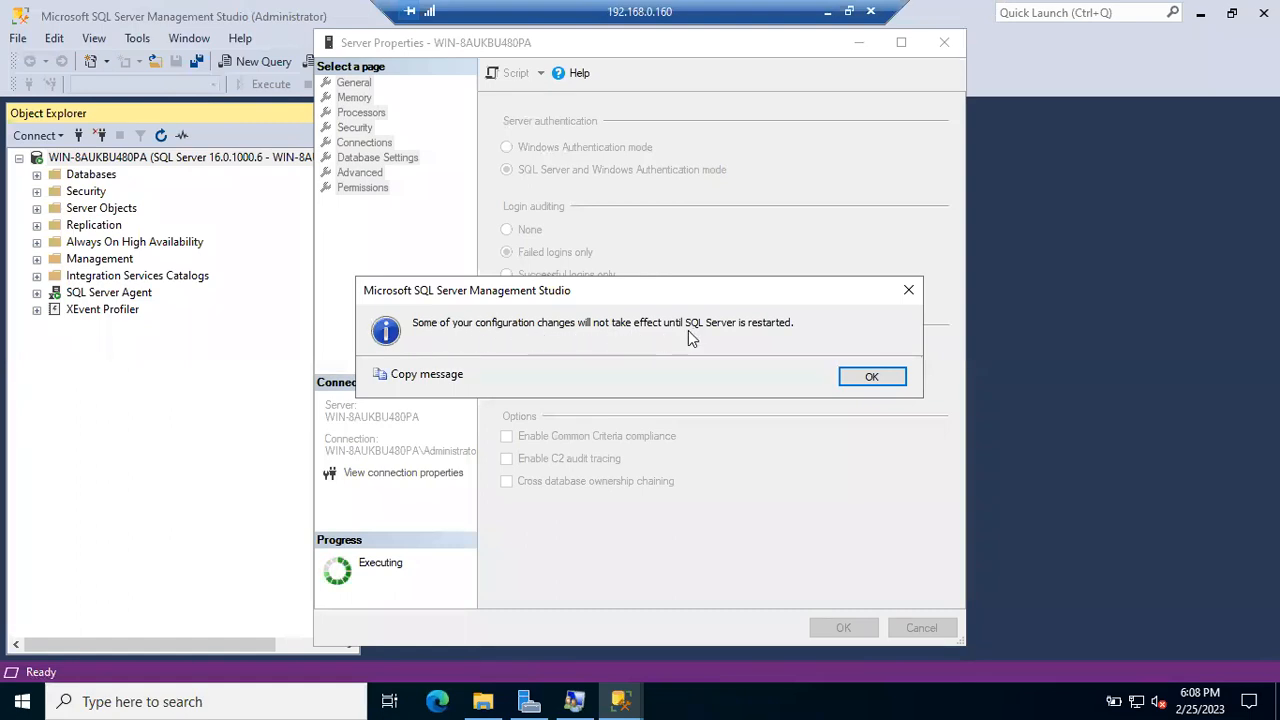
pyautogui.click(871, 380)
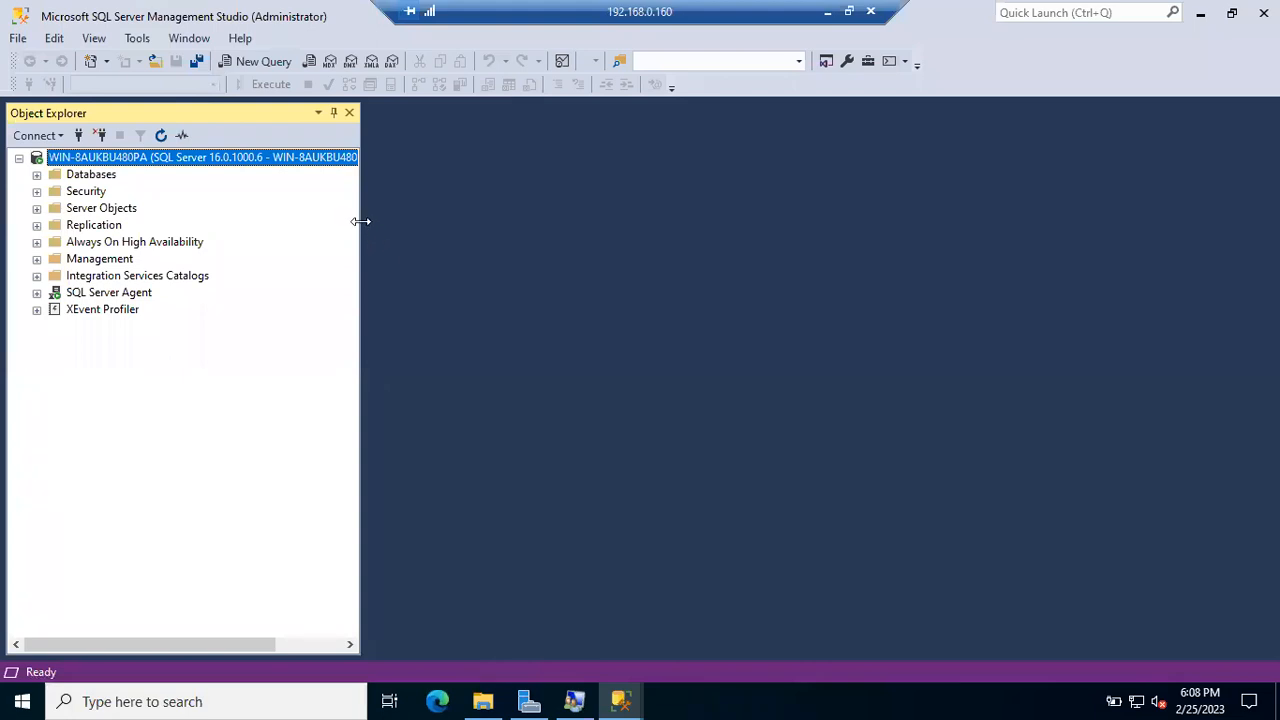
# Restart the SQL Server service, confirming it and the SQL Server Agent stop, then refresh Object Explorer.
pyautogui.rightClick(276, 160)
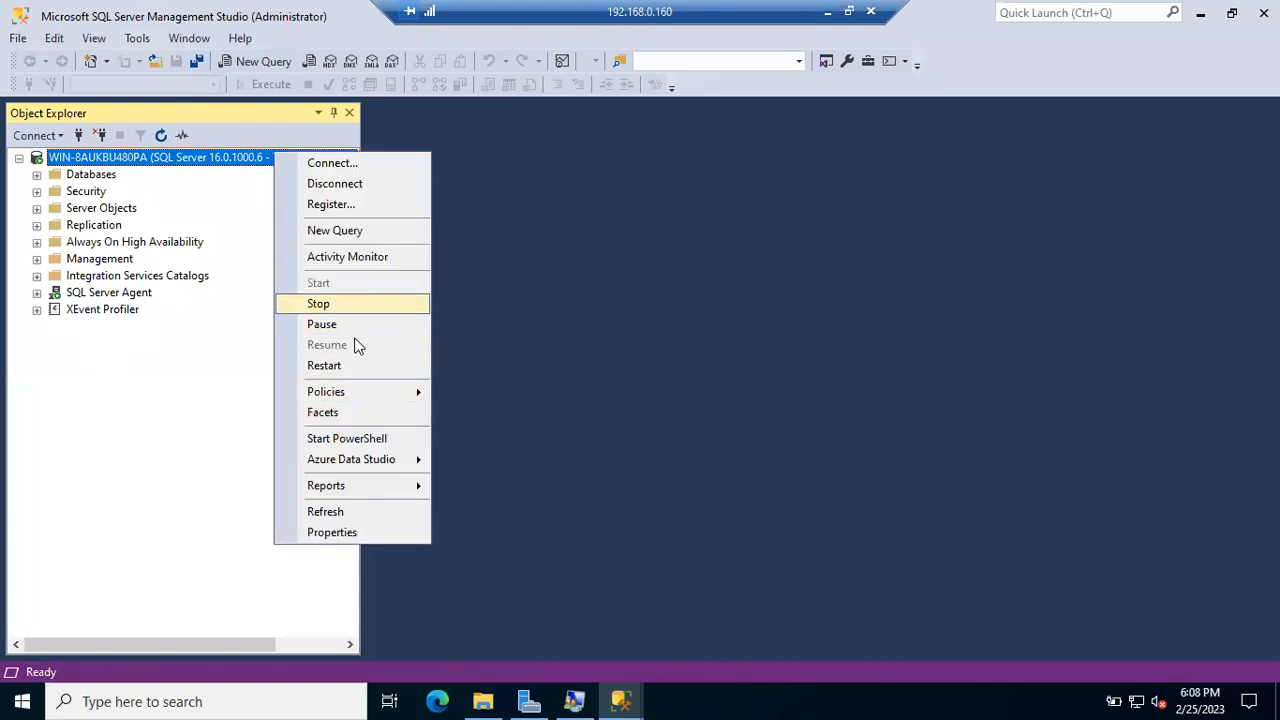
pyautogui.click(353, 365)
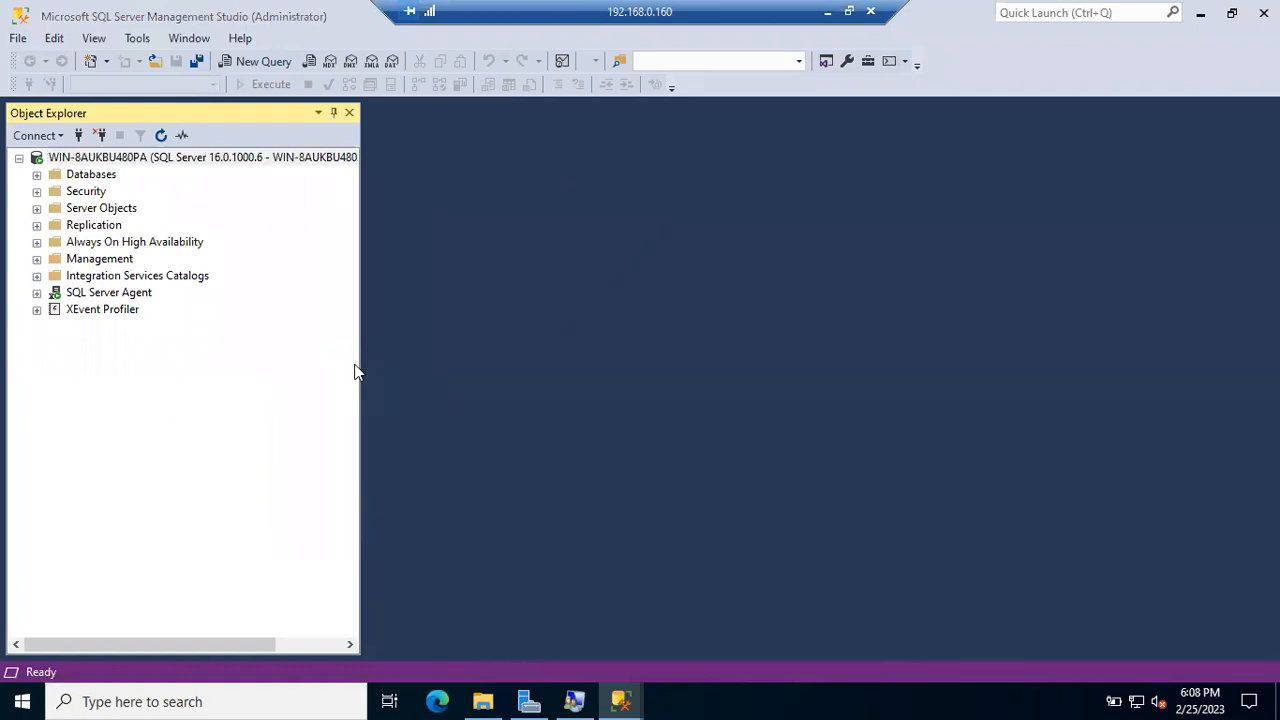
pyautogui.click(446, 102)
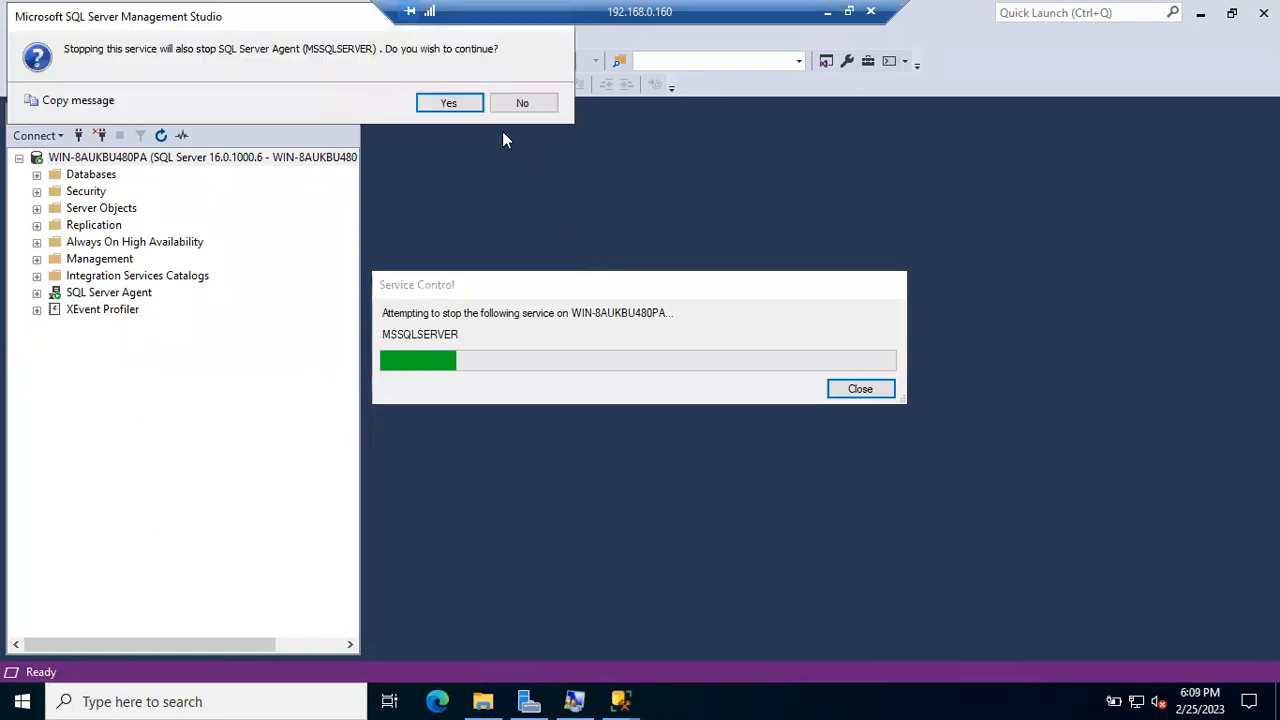
pyautogui.click(474, 103)
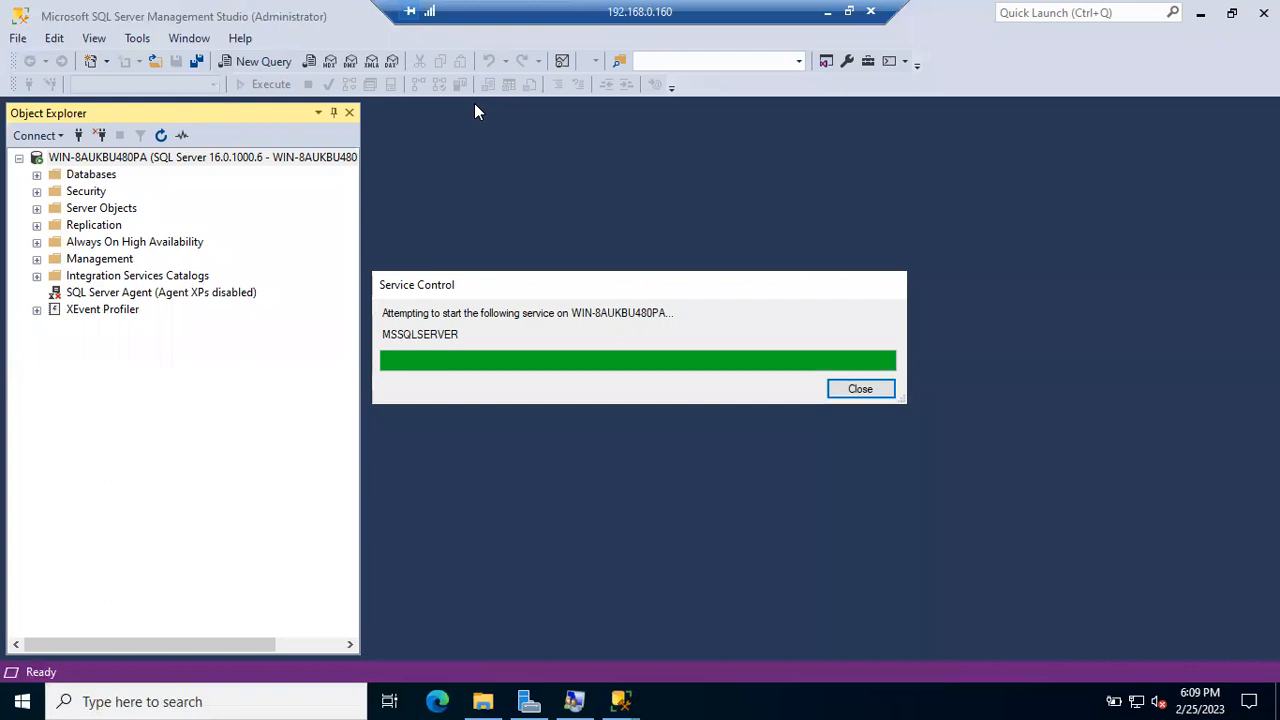
pyautogui.click(161, 135)
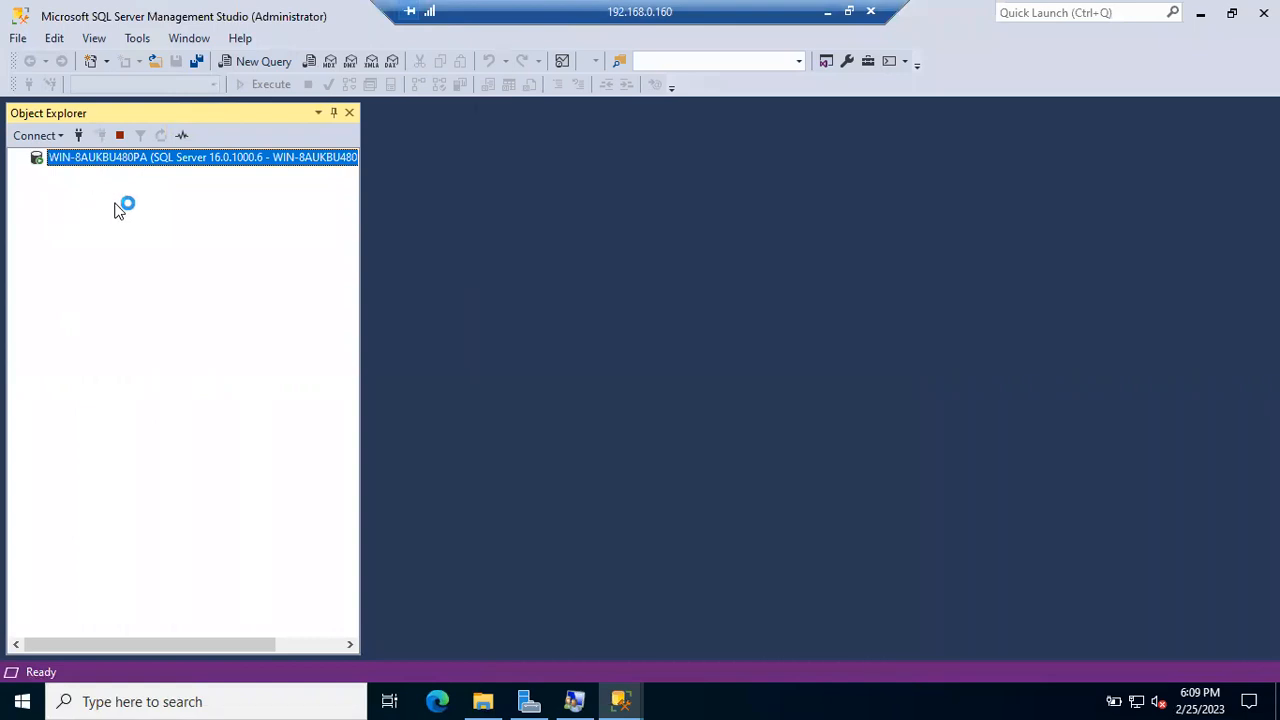
# Start a new server connection using SQL Server Authentication with the SQL login name and its password.
pyautogui.click(78, 135)
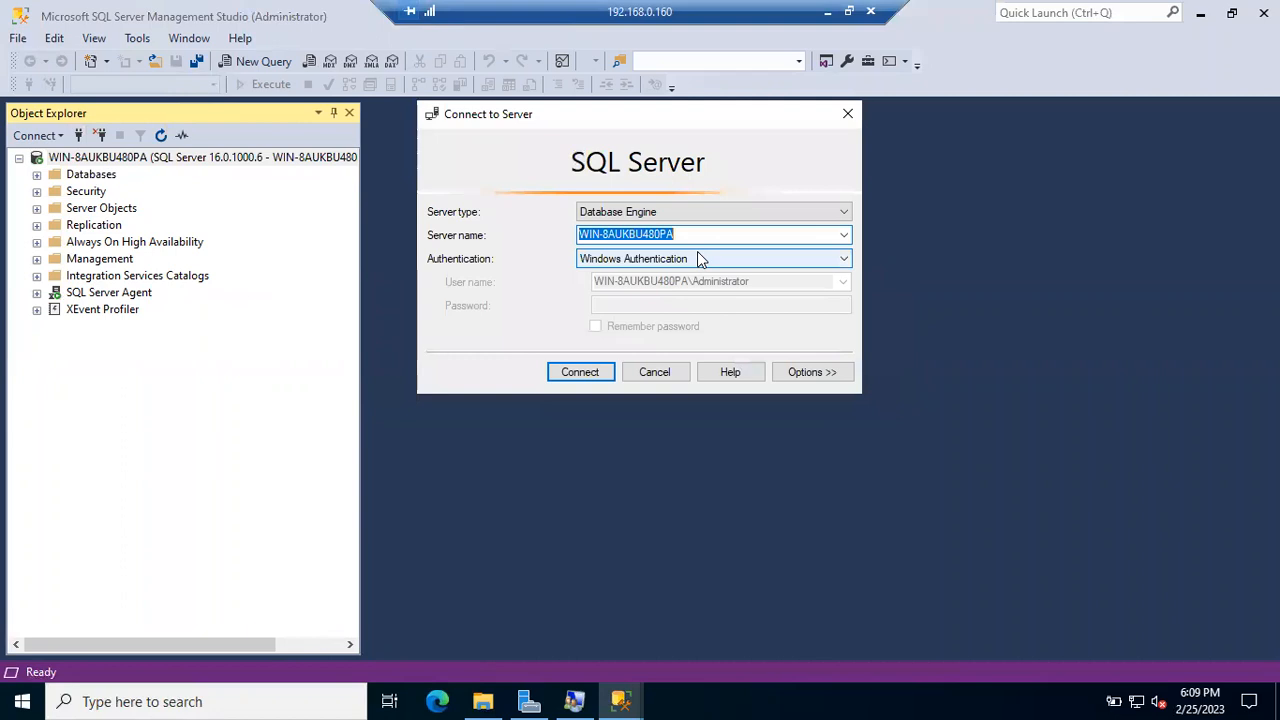
pyautogui.click(697, 251)
pyautogui.click(677, 289)
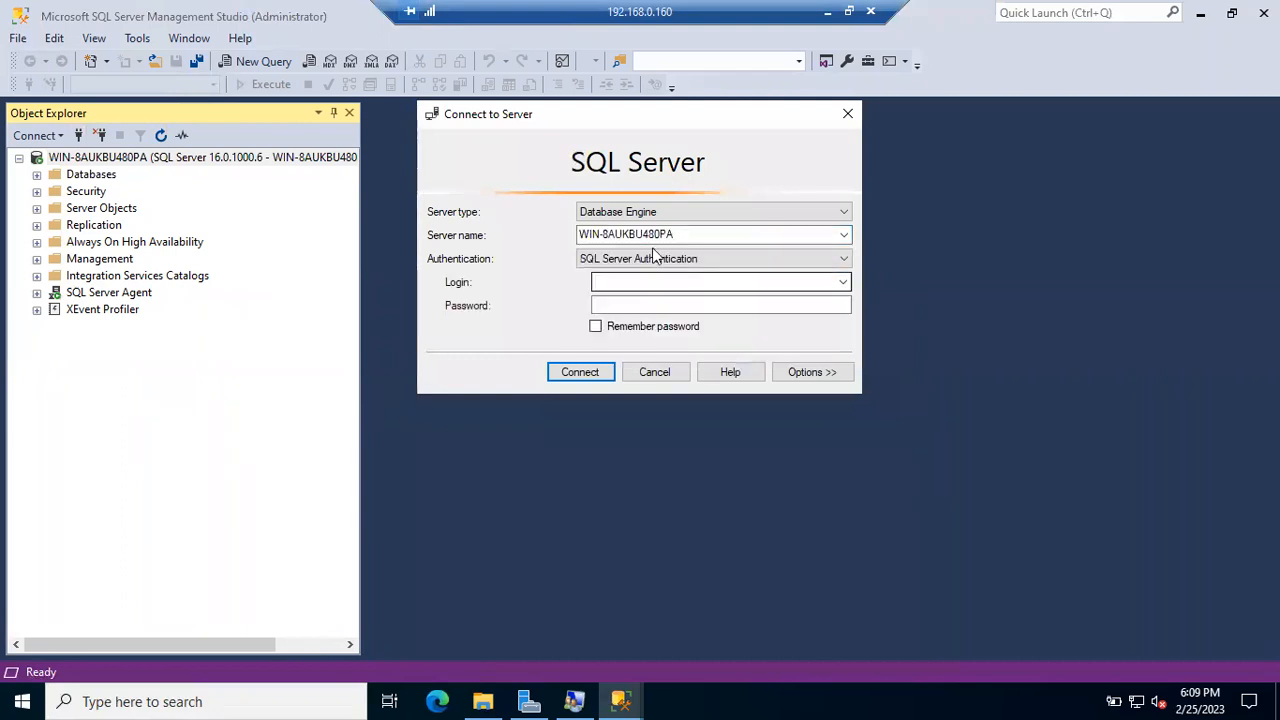
pyautogui.click(658, 280)
pyautogui.write('Akhilesh')
pyautogui.press('Tab')
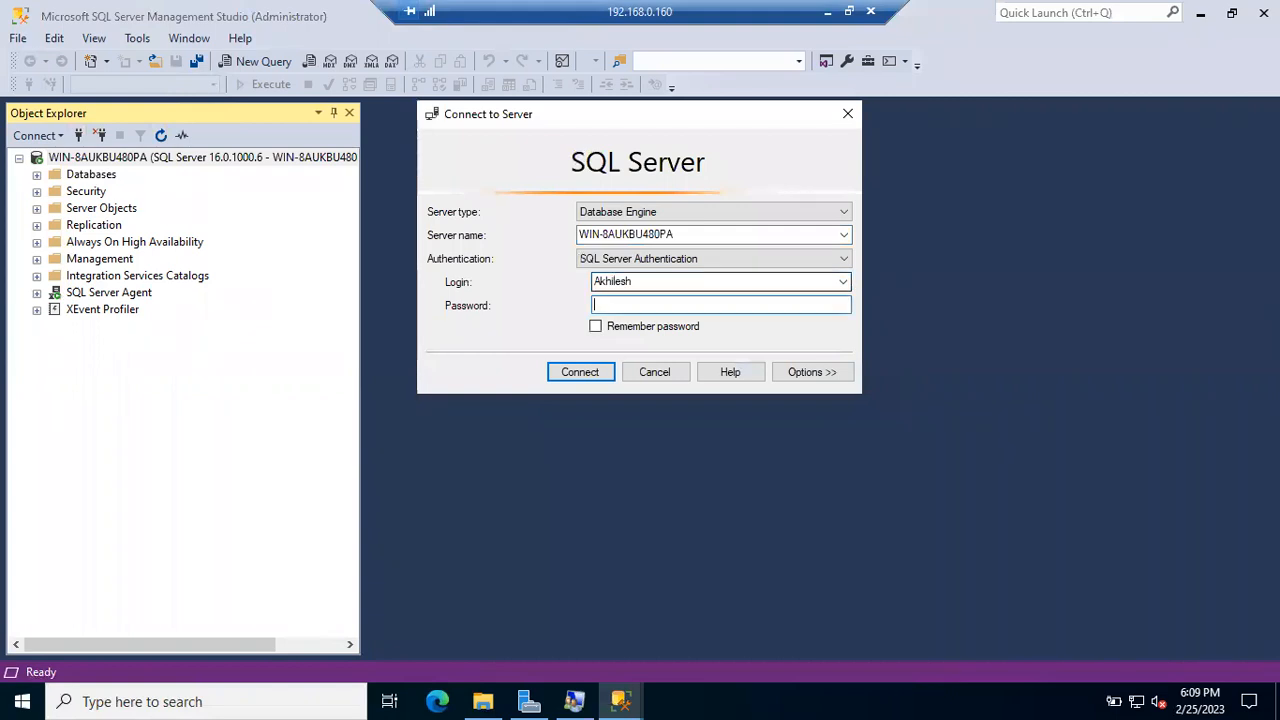
pyautogui.write('***********')
pyautogui.press('Return')
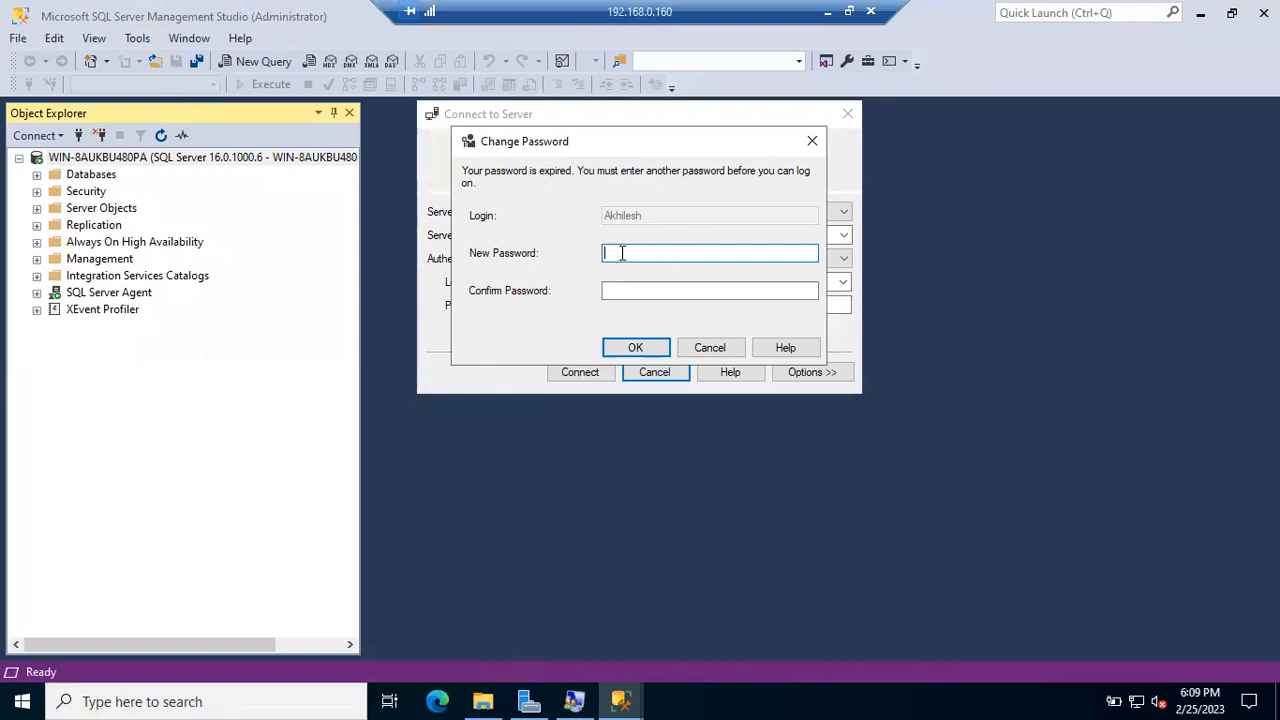
# Replace the expired password by entering and confirming a new one, then connect.
pyautogui.write('**************')
pyautogui.press('Tab')
pyautogui.write('*')
pyautogui.press('BackSpace')
pyautogui.write('***********')
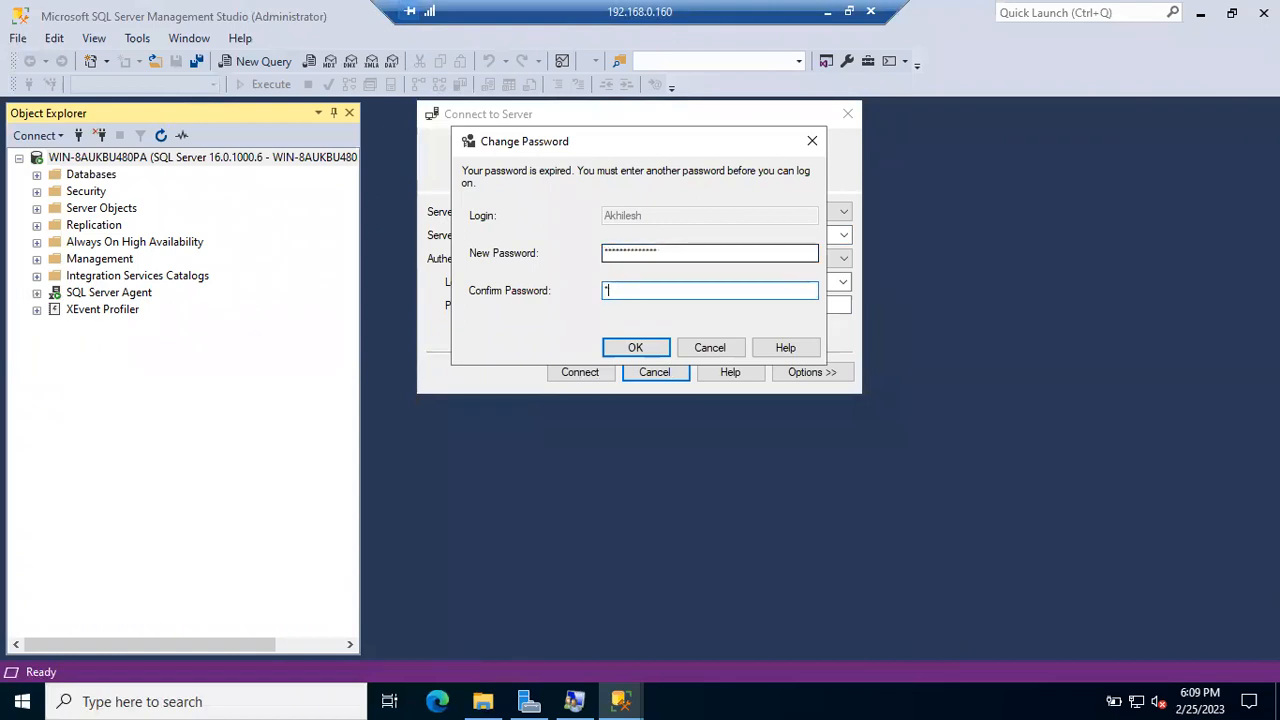
pyautogui.write('***')
pyautogui.press('Return')
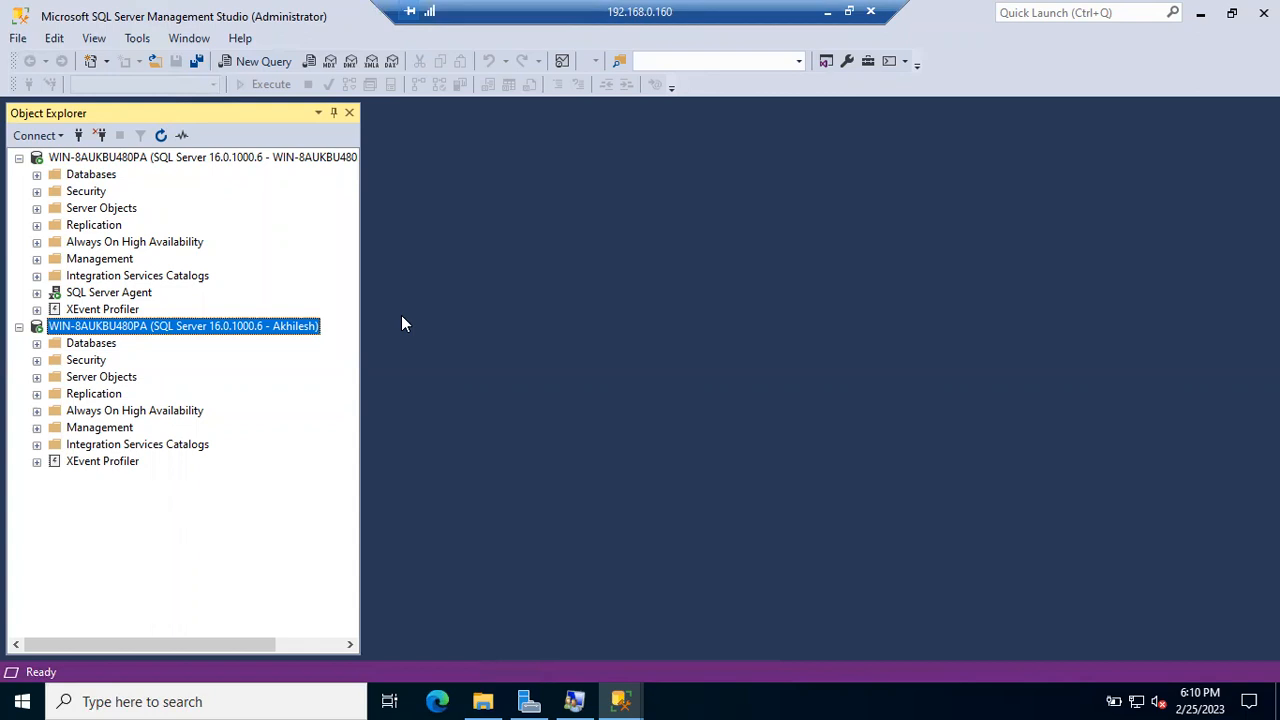
# Widen Object Explorer and switch between the Management Studio windows to reach the Windows-user window.
pyautogui.moveTo(362, 291); pyautogui.dragTo(517, 281)
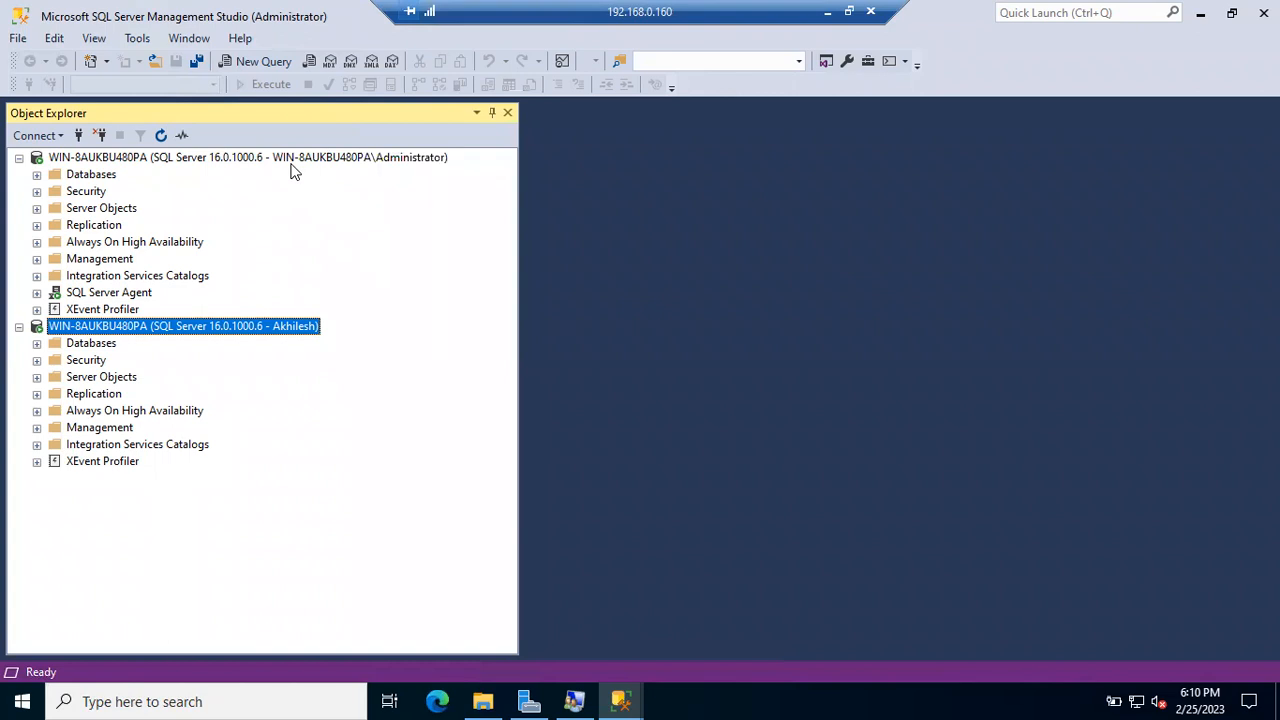
pyautogui.click(378, 160)
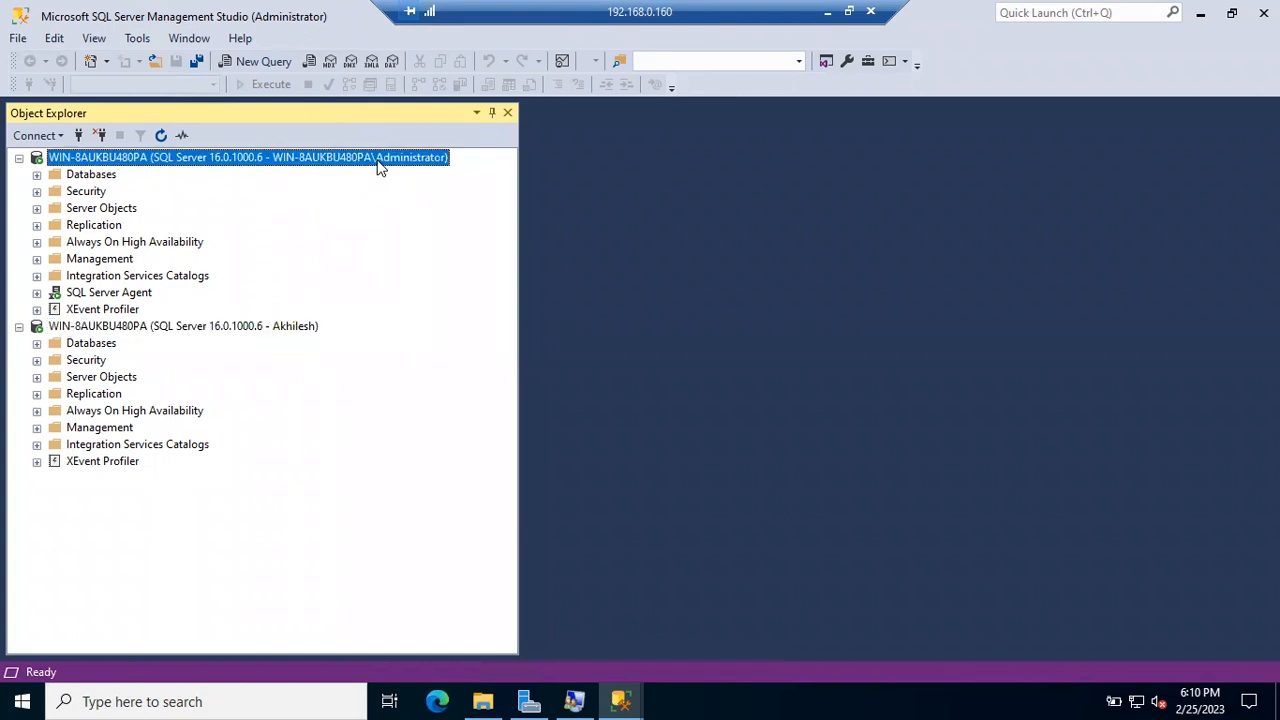
pyautogui.click(251, 333)
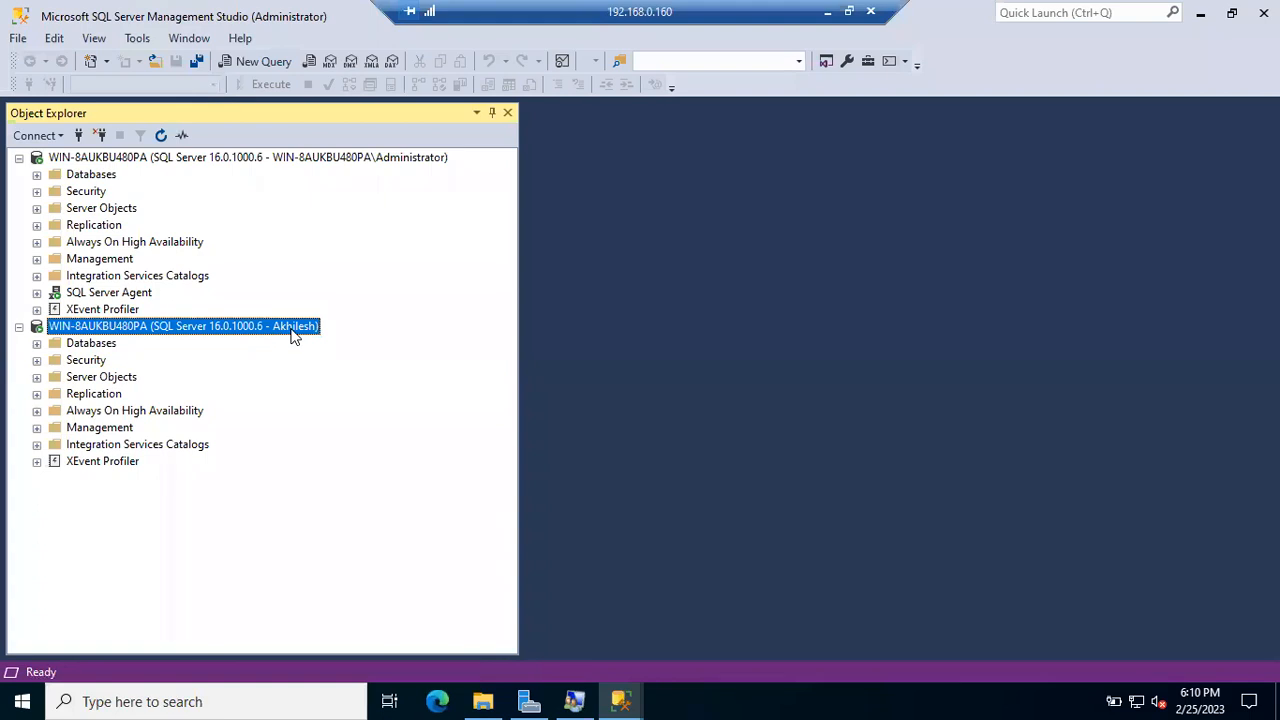
pyautogui.click(624, 684)
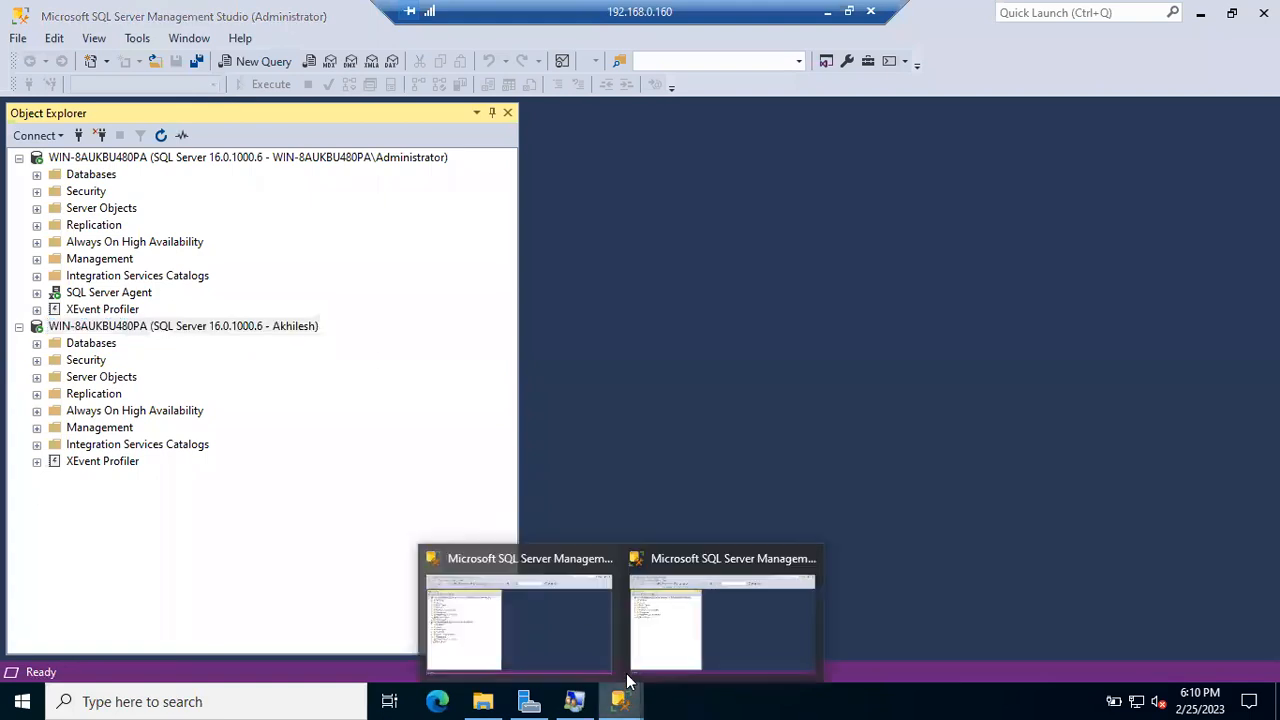
pyautogui.click(664, 621)
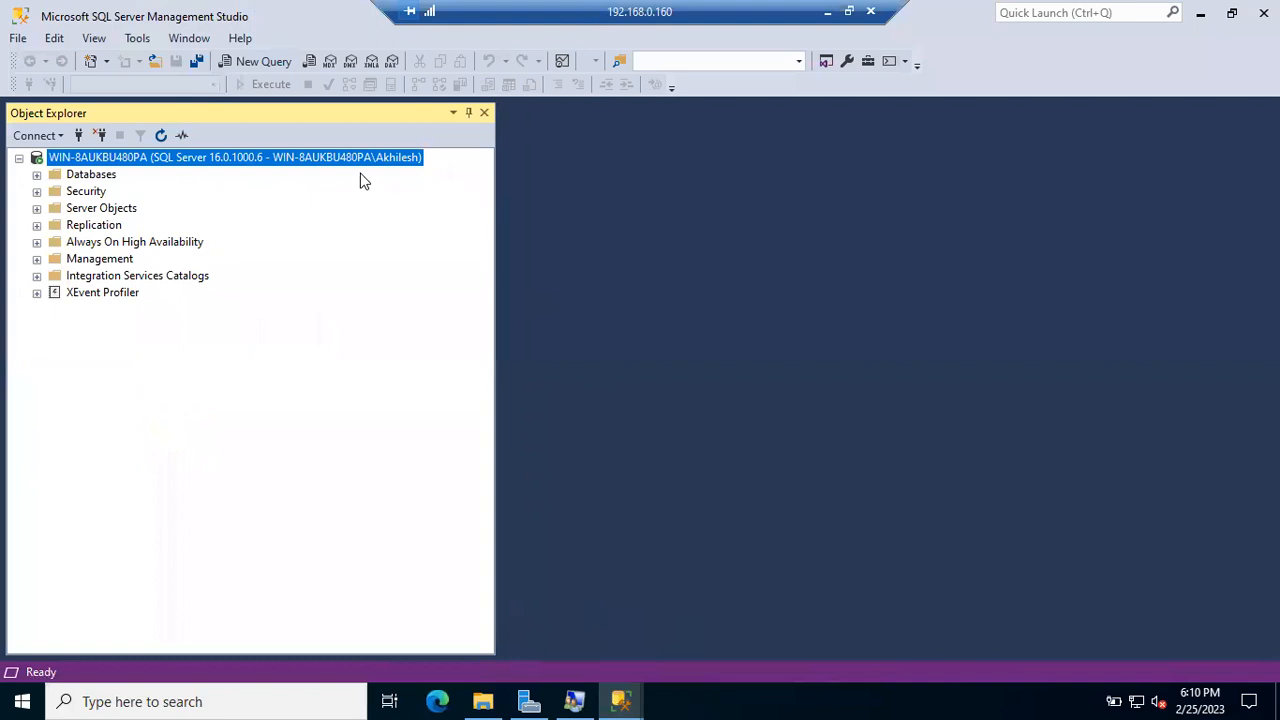
pyautogui.click(620, 700)
pyautogui.click(547, 637)
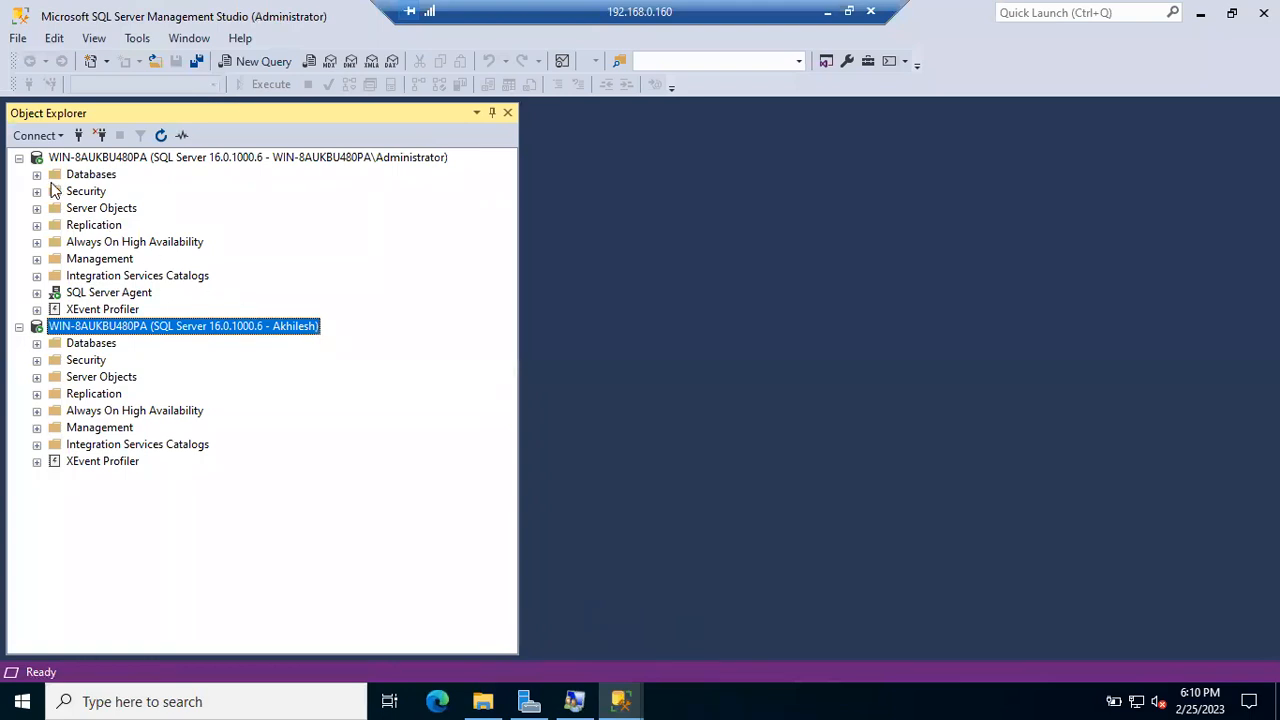
pyautogui.click(619, 700)
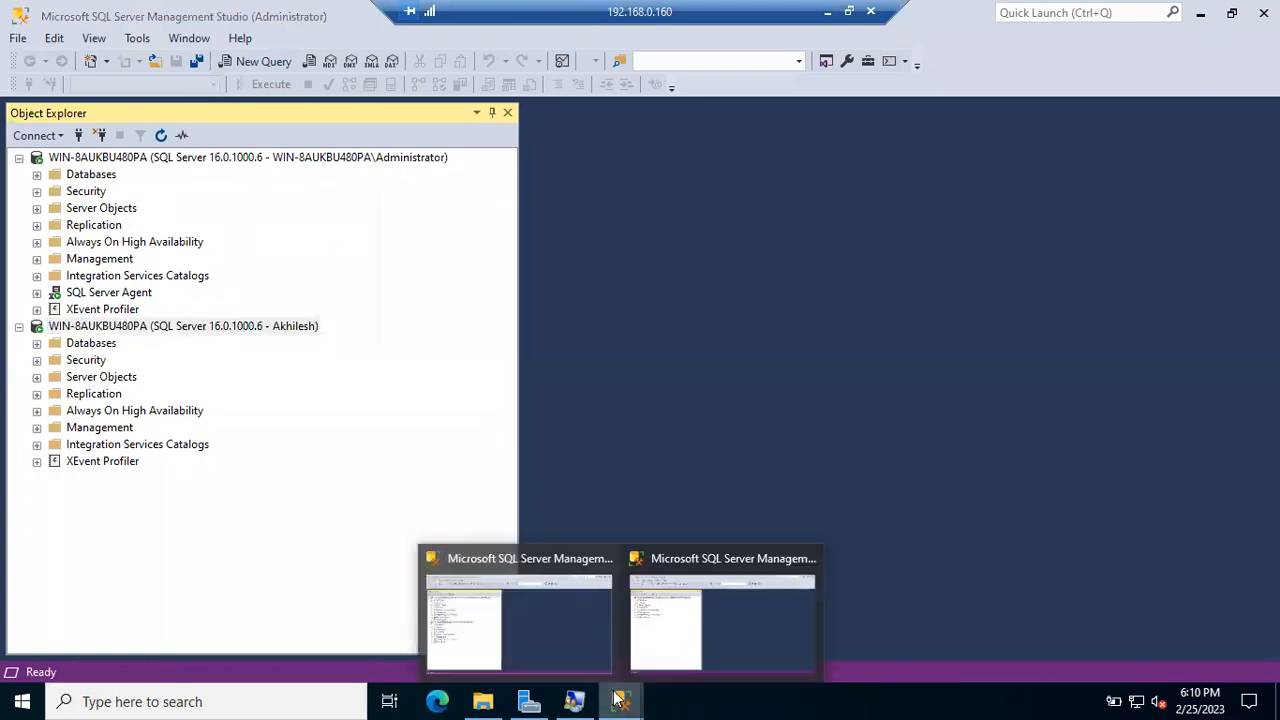
pyautogui.click(525, 623)
pyautogui.click(620, 700)
pyautogui.click(697, 633)
# Expand Databases and try opening Swiggy and ZOMATO, dismissing each inaccessible-database error.
pyautogui.click(37, 174)
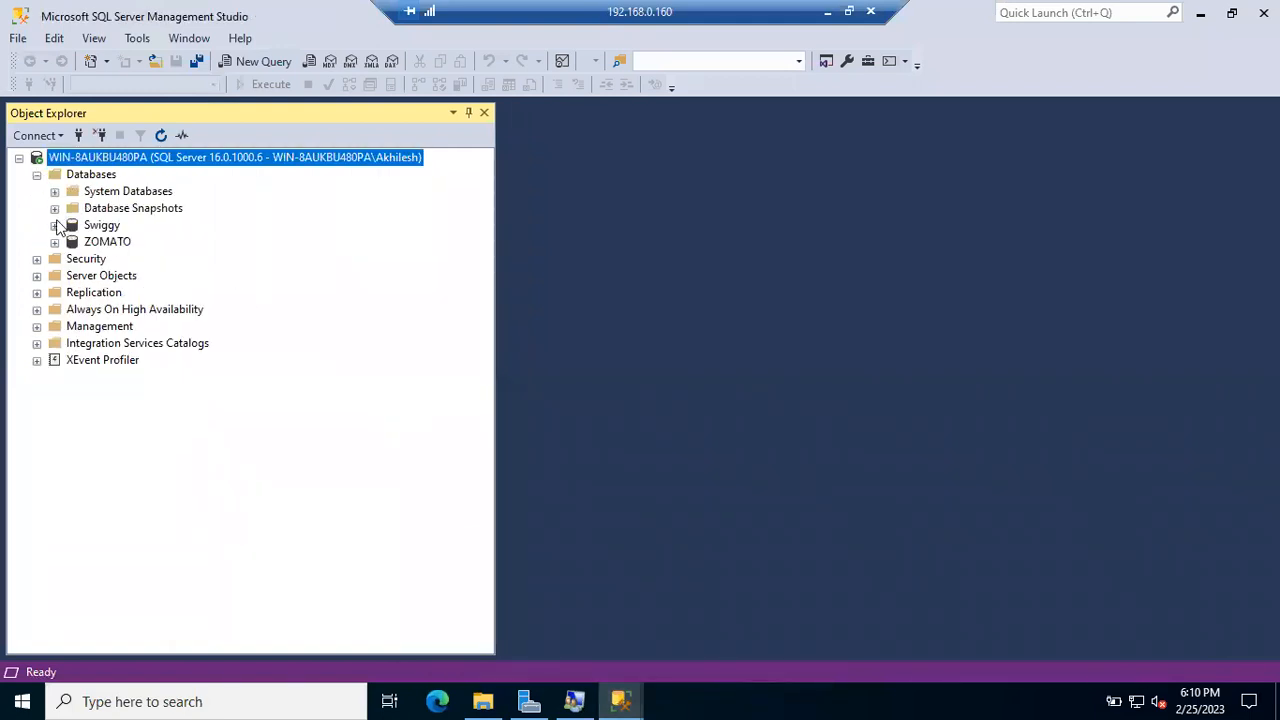
pyautogui.click(55, 225)
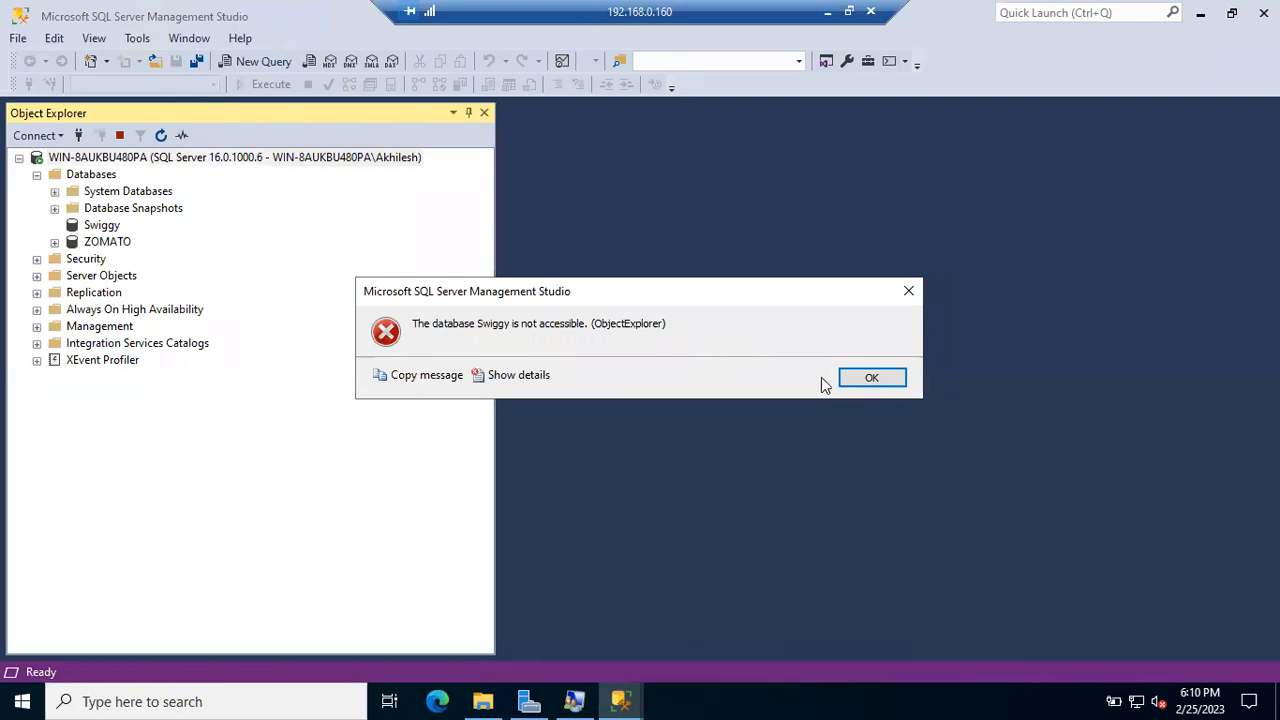
pyautogui.click(866, 377)
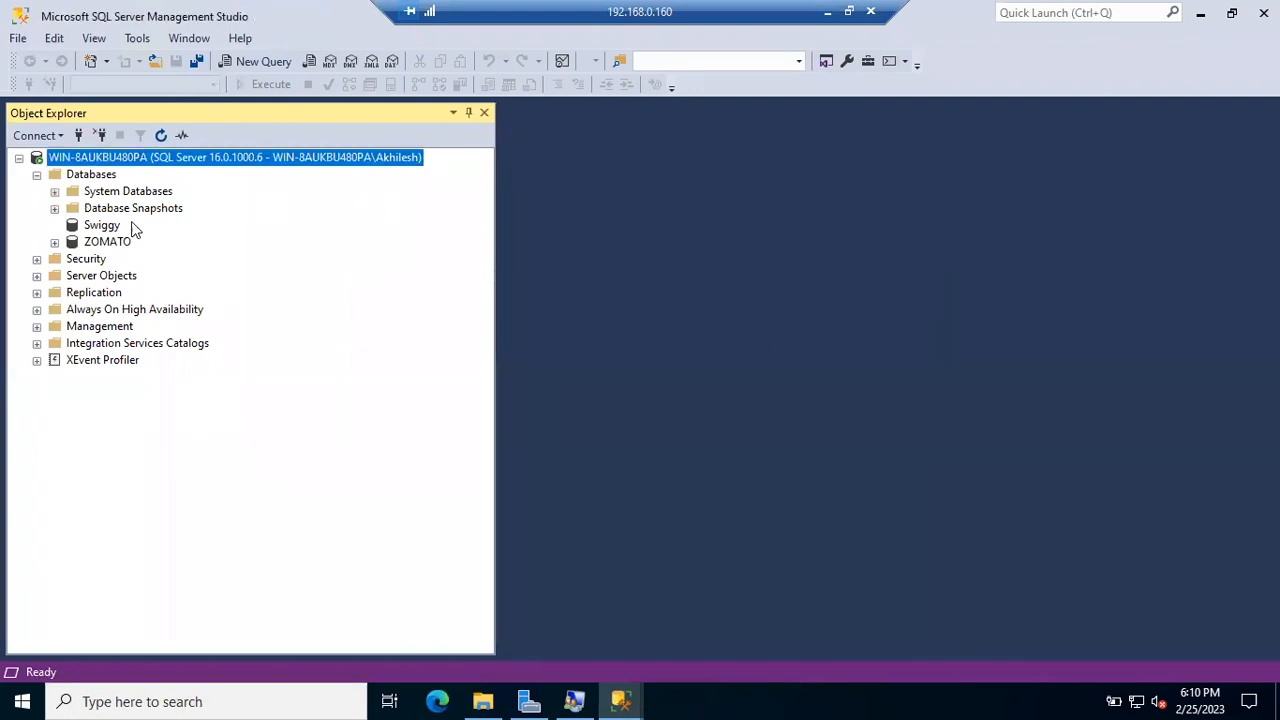
pyautogui.click(55, 242)
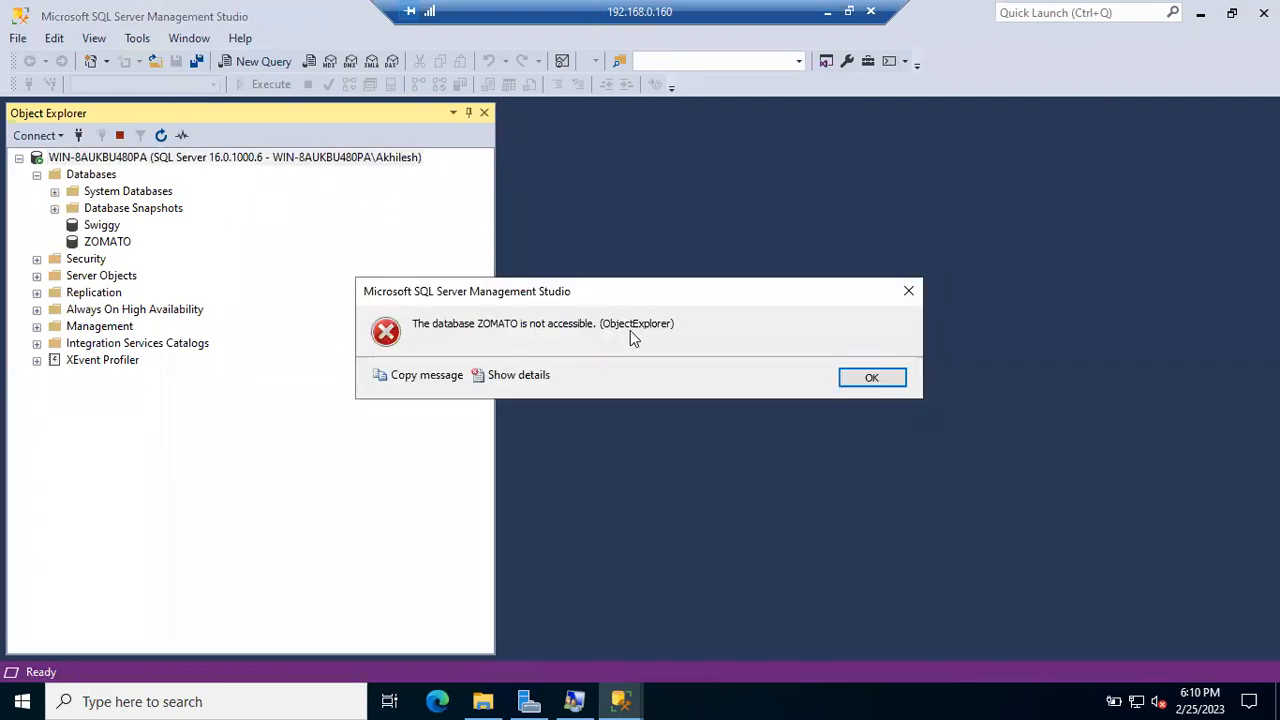
pyautogui.click(869, 380)
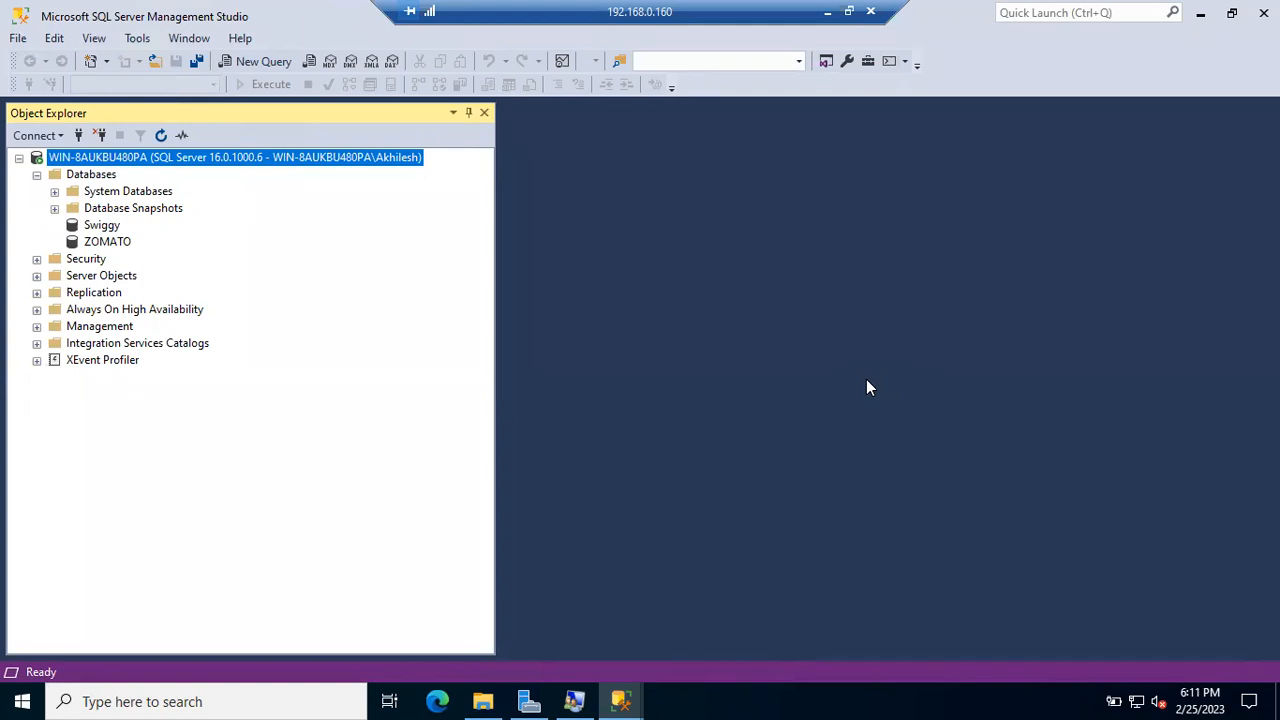
# In the administrator's window, expand Swiggy and ZOMATO tables, revealing dbo.Cutomer and dbo.Sales under ZOMATO.
pyautogui.click(620, 701)
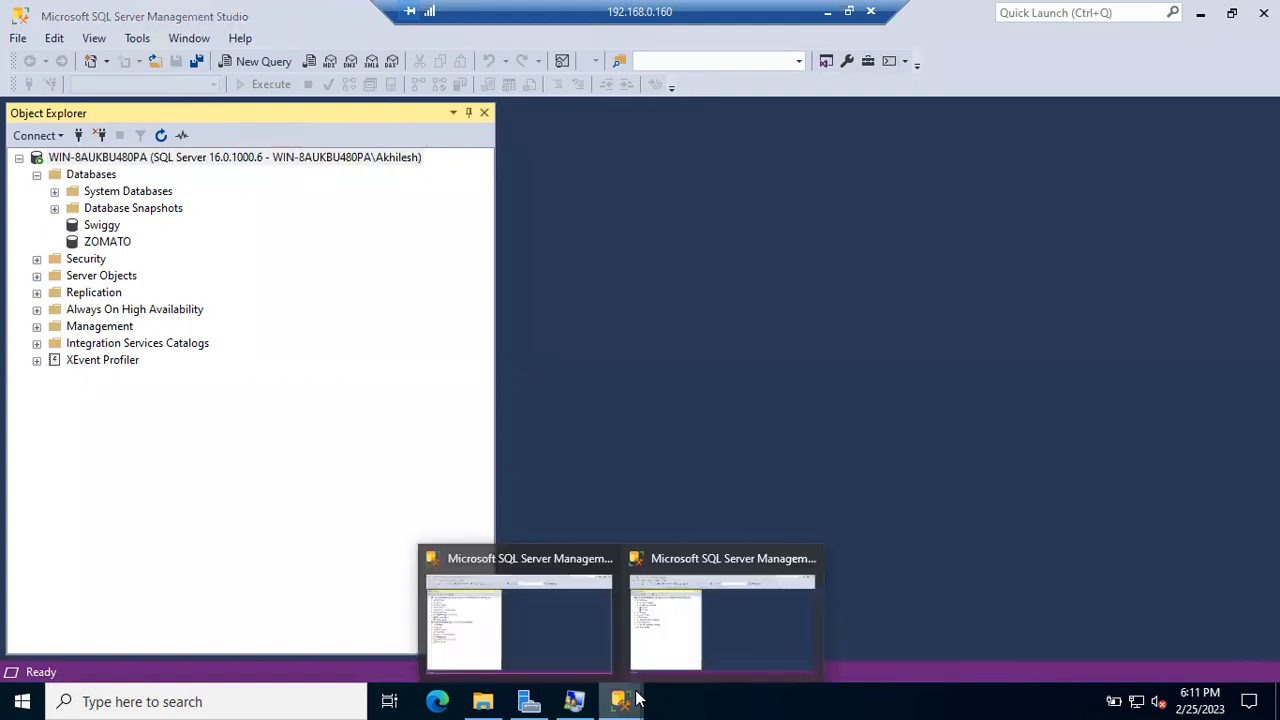
pyautogui.click(495, 630)
pyautogui.click(341, 160)
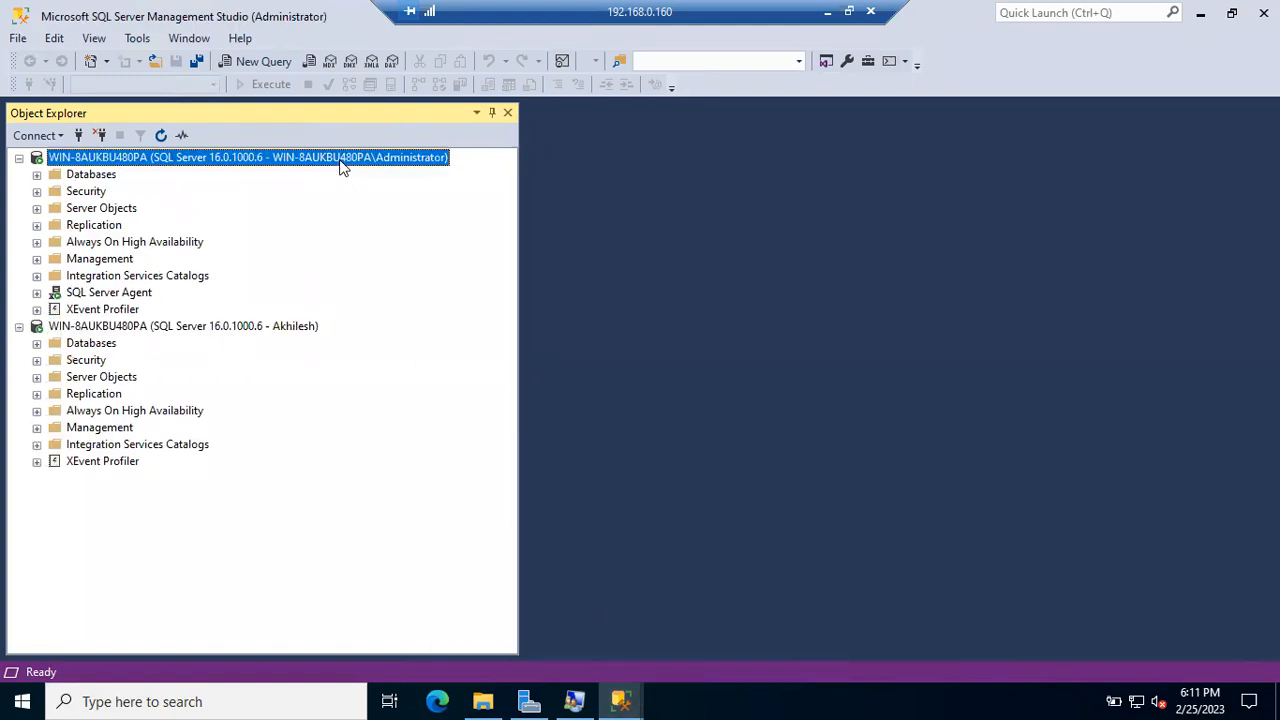
pyautogui.click(36, 174)
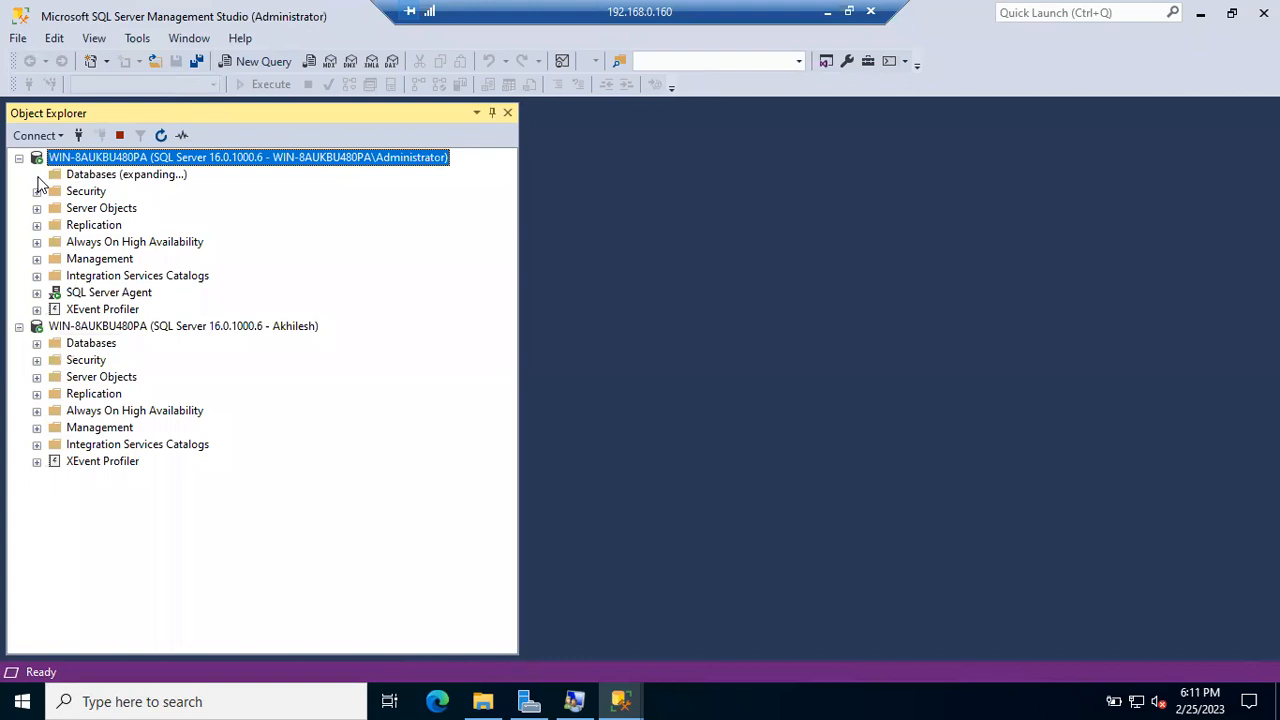
pyautogui.click(55, 226)
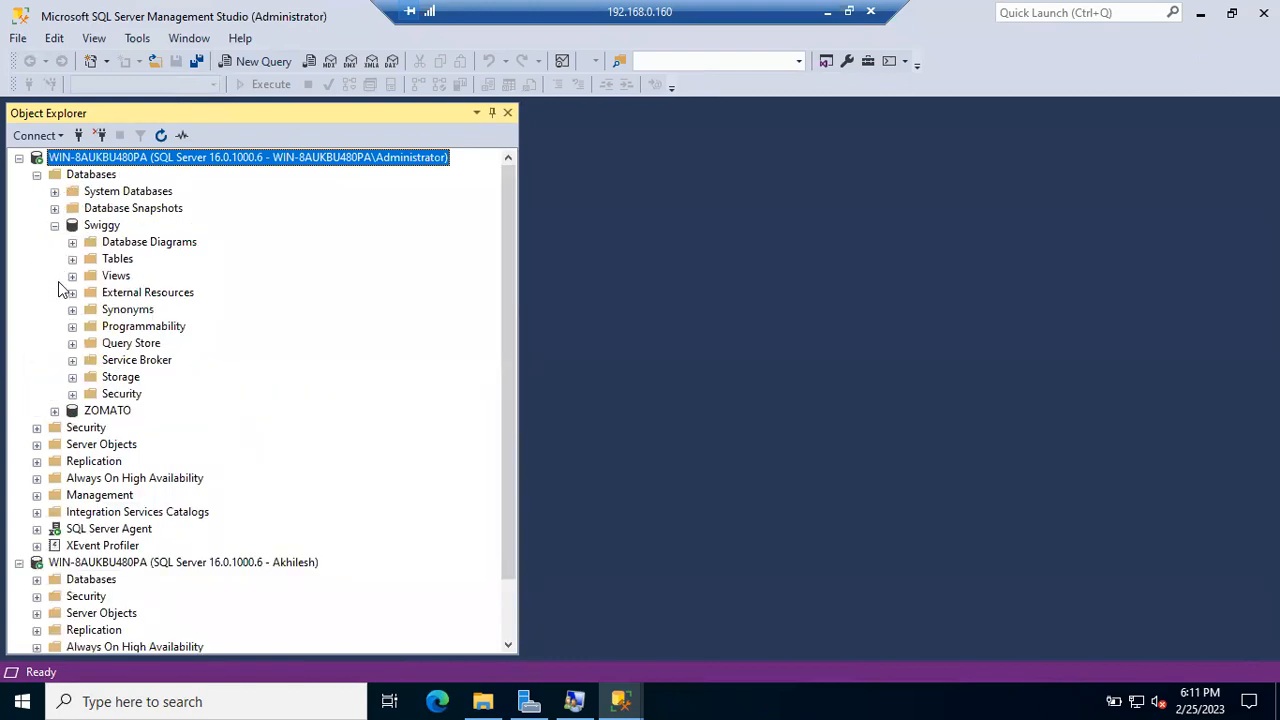
pyautogui.click(56, 411)
pyautogui.click(71, 261)
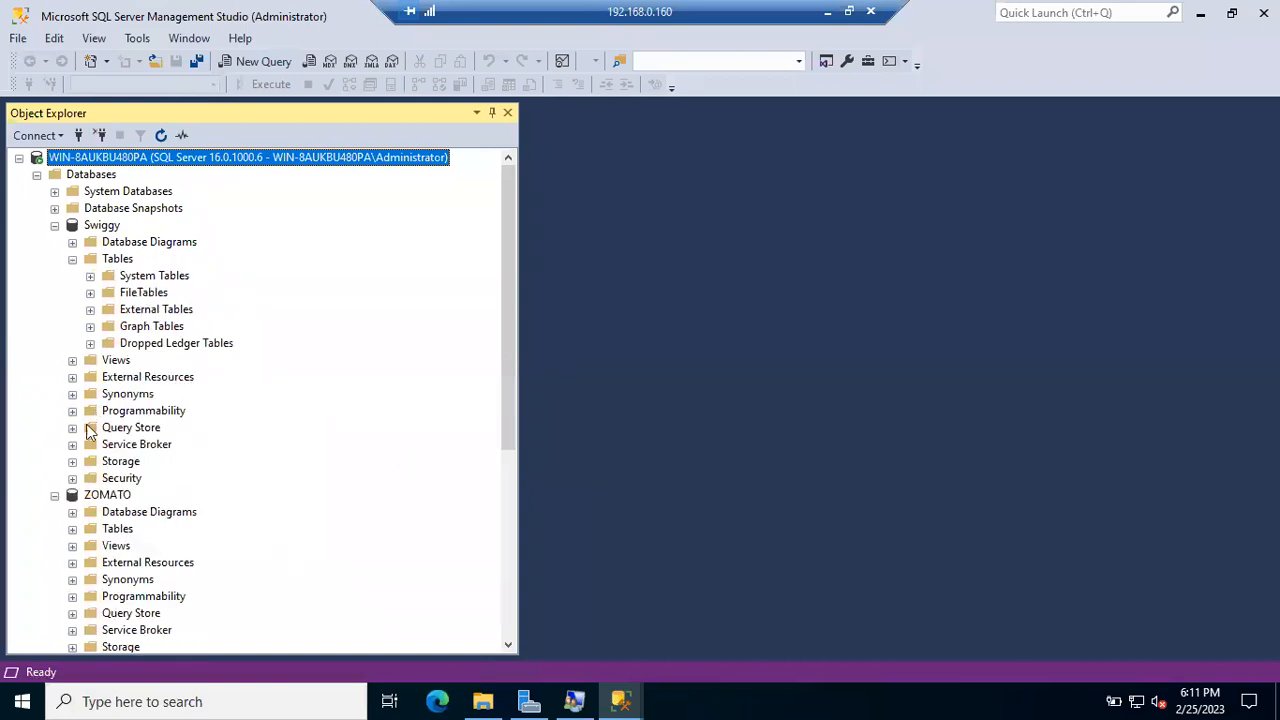
pyautogui.click(72, 529)
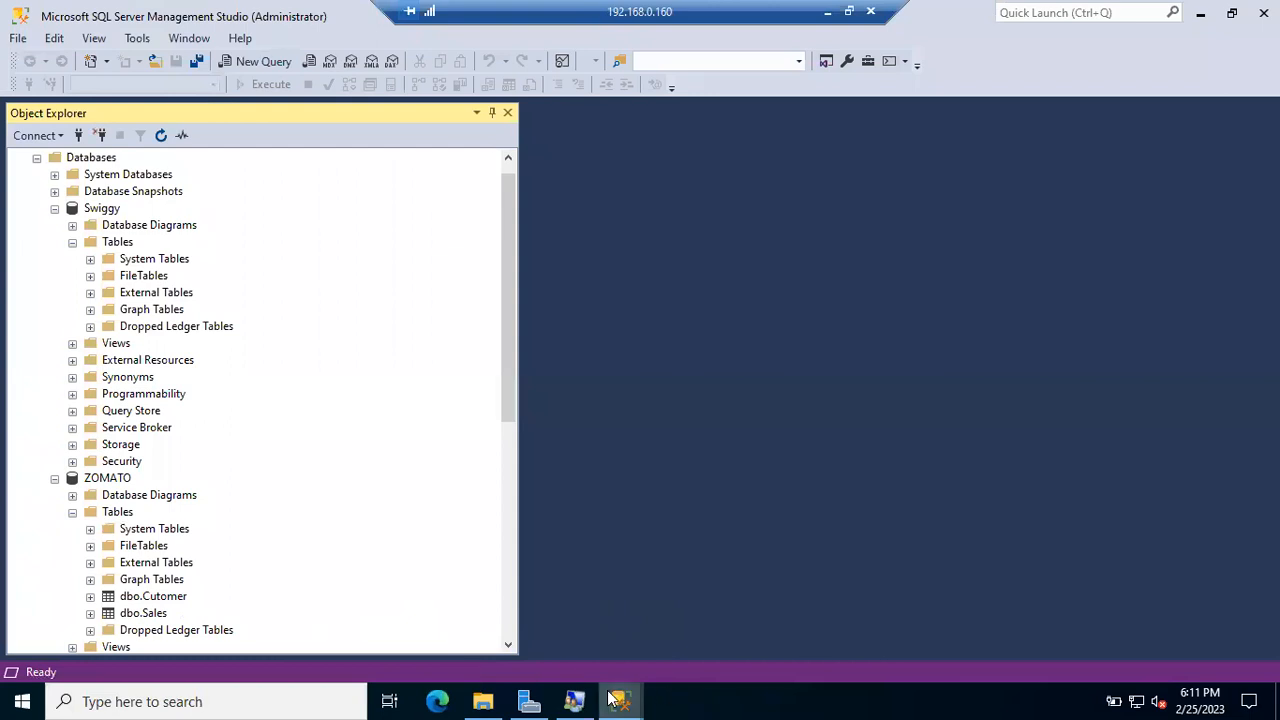
pyautogui.moveTo(622, 700)
pyautogui.click(698, 626)
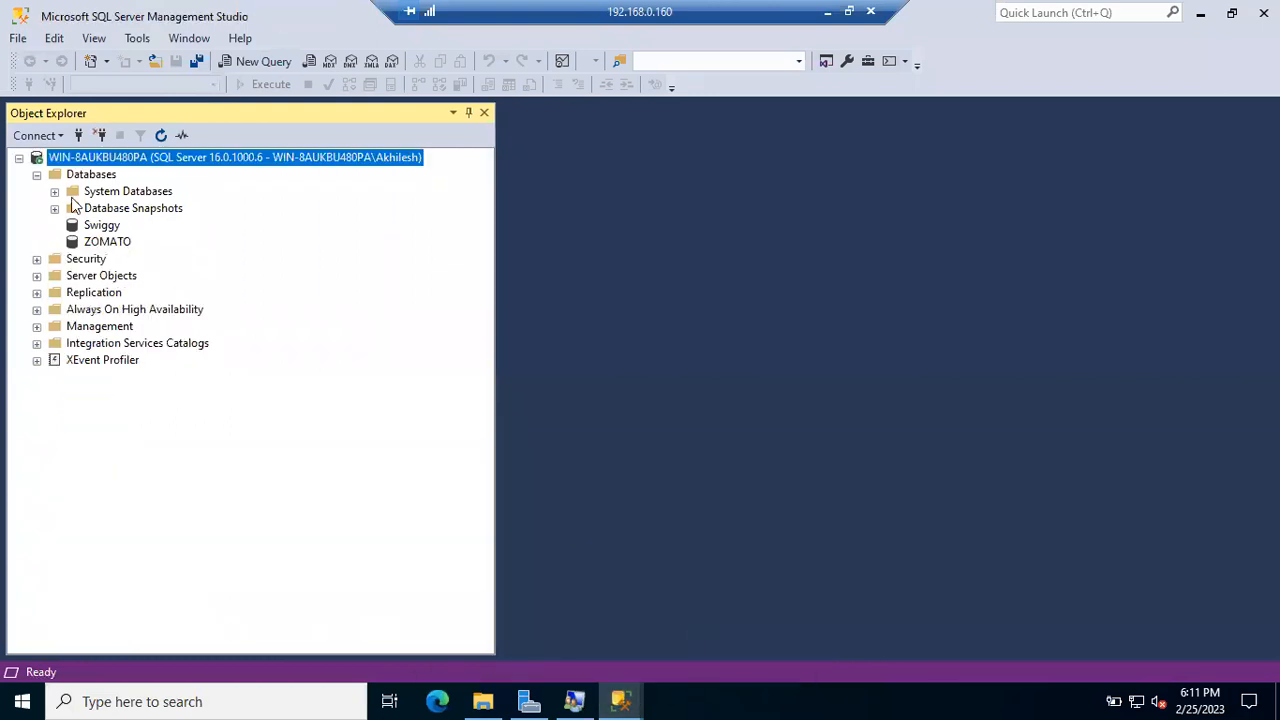
pyautogui.click(167, 135)
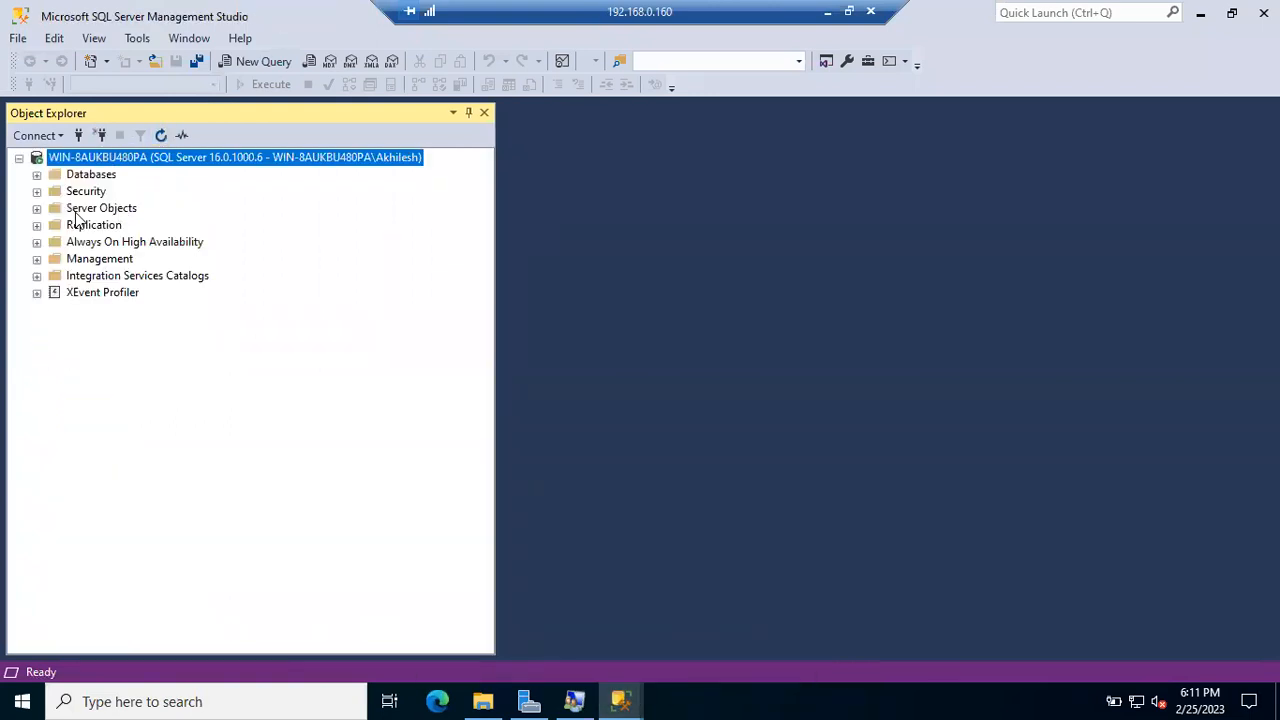
pyautogui.click(37, 176)
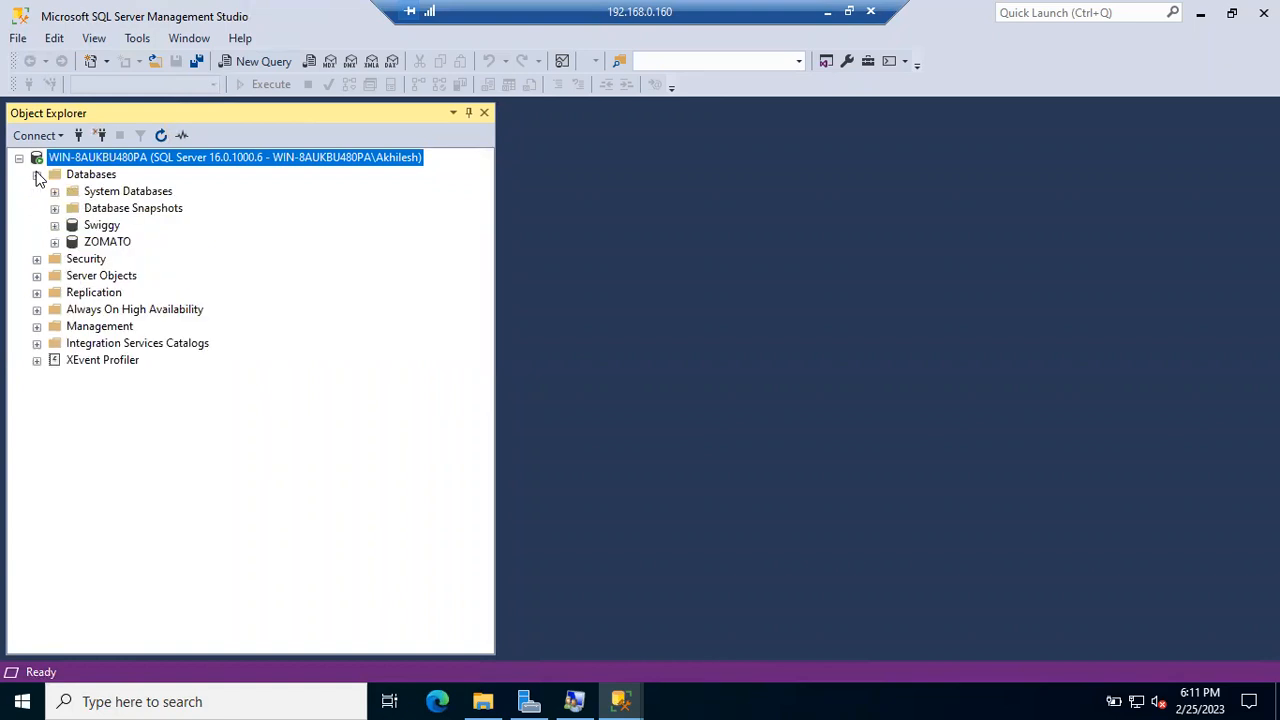
pyautogui.click(55, 225)
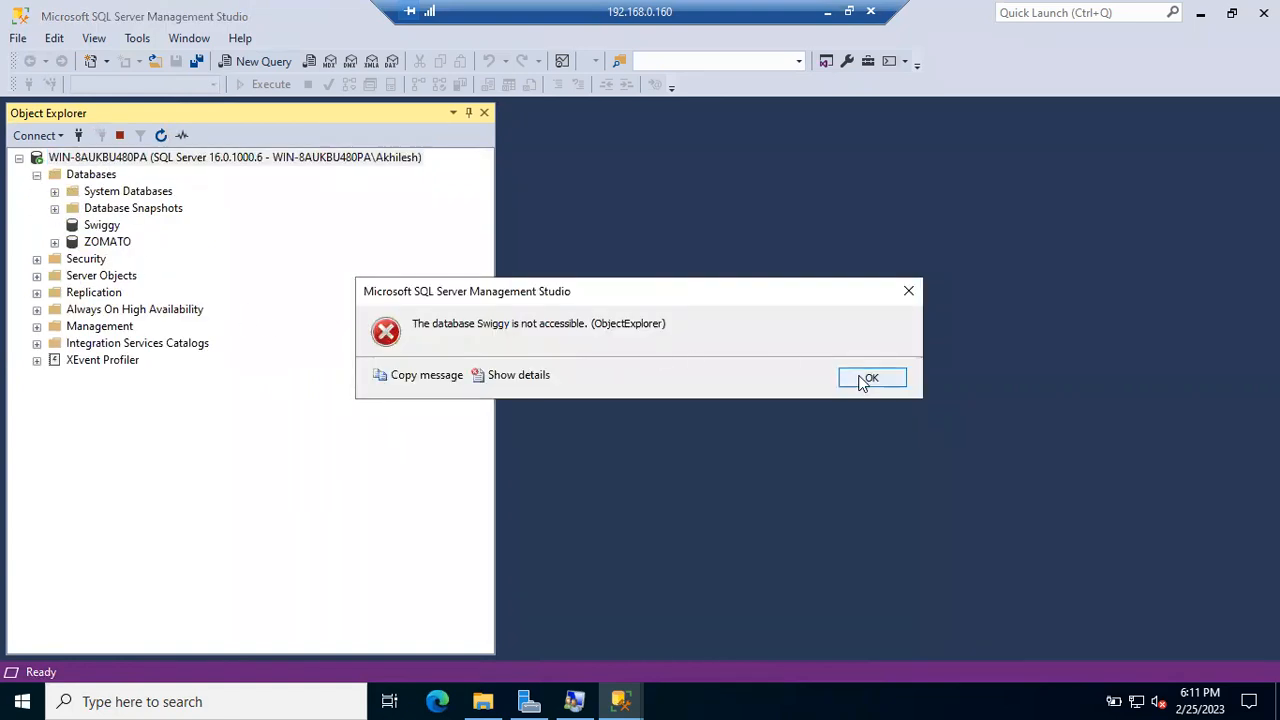
pyautogui.click(545, 377)
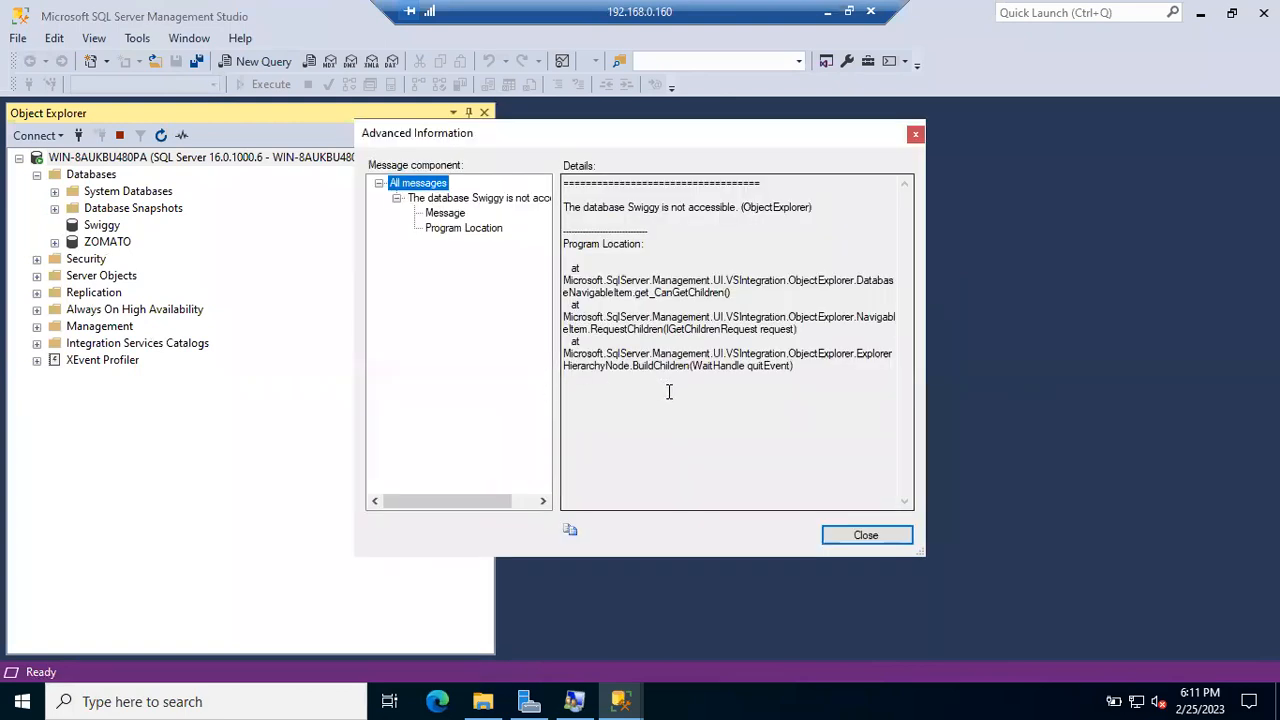
pyautogui.click(865, 536)
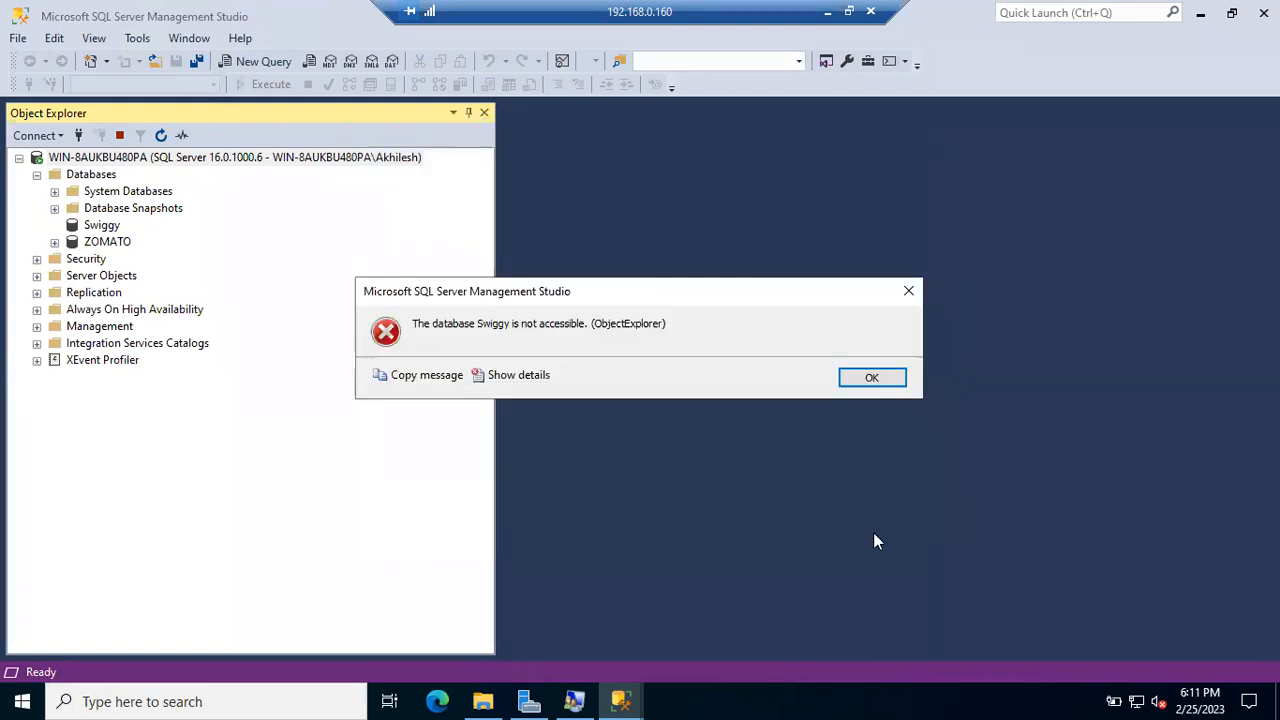
pyautogui.click(880, 382)
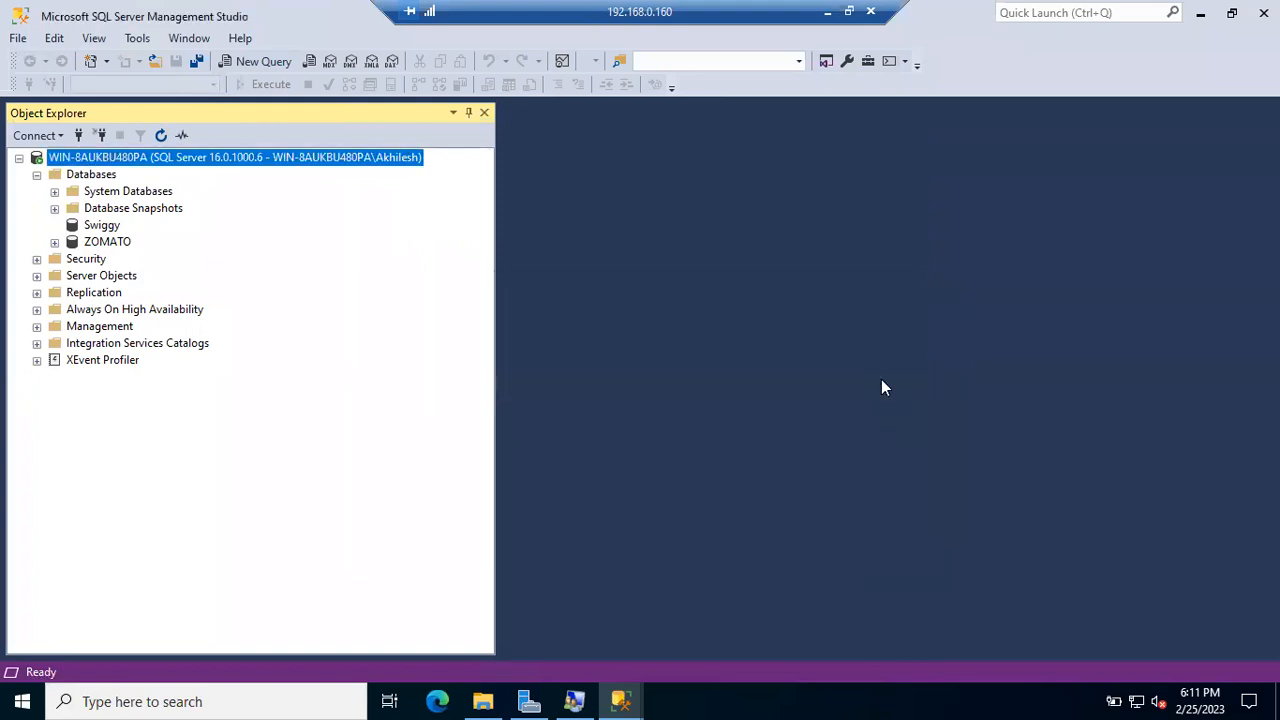
pyautogui.click(38, 175)
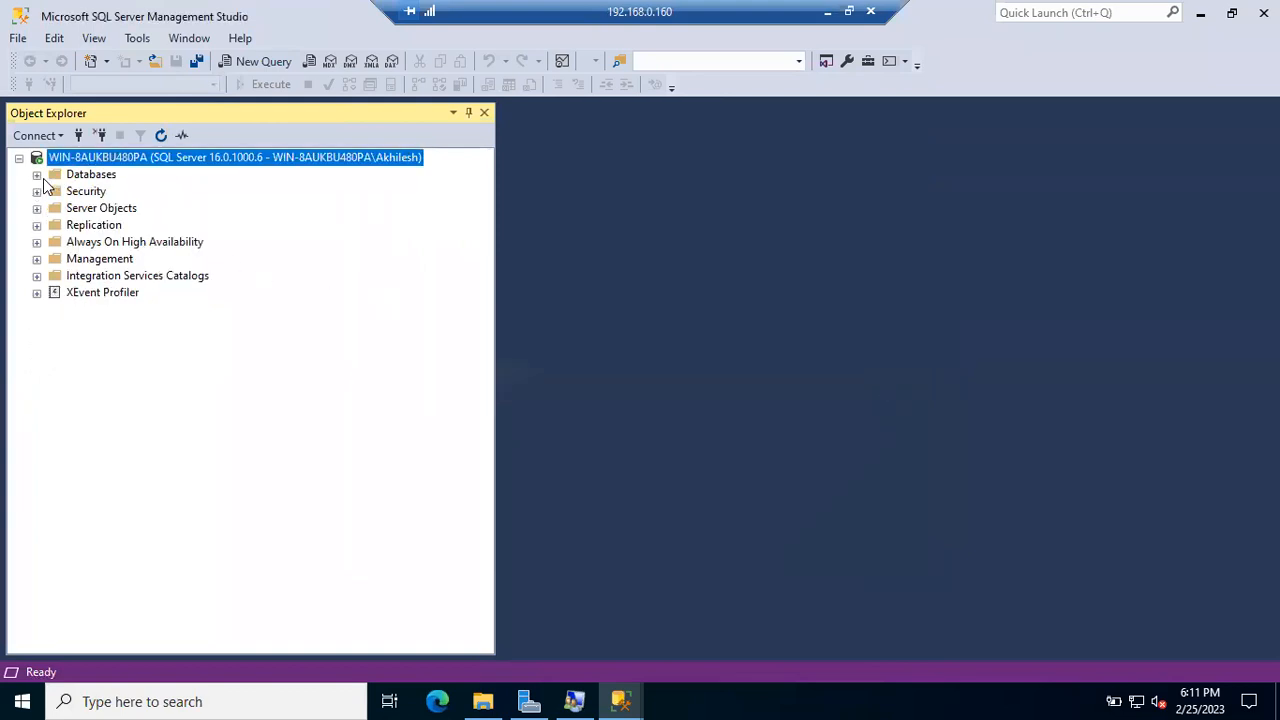
pyautogui.click(620, 701)
pyautogui.click(574, 648)
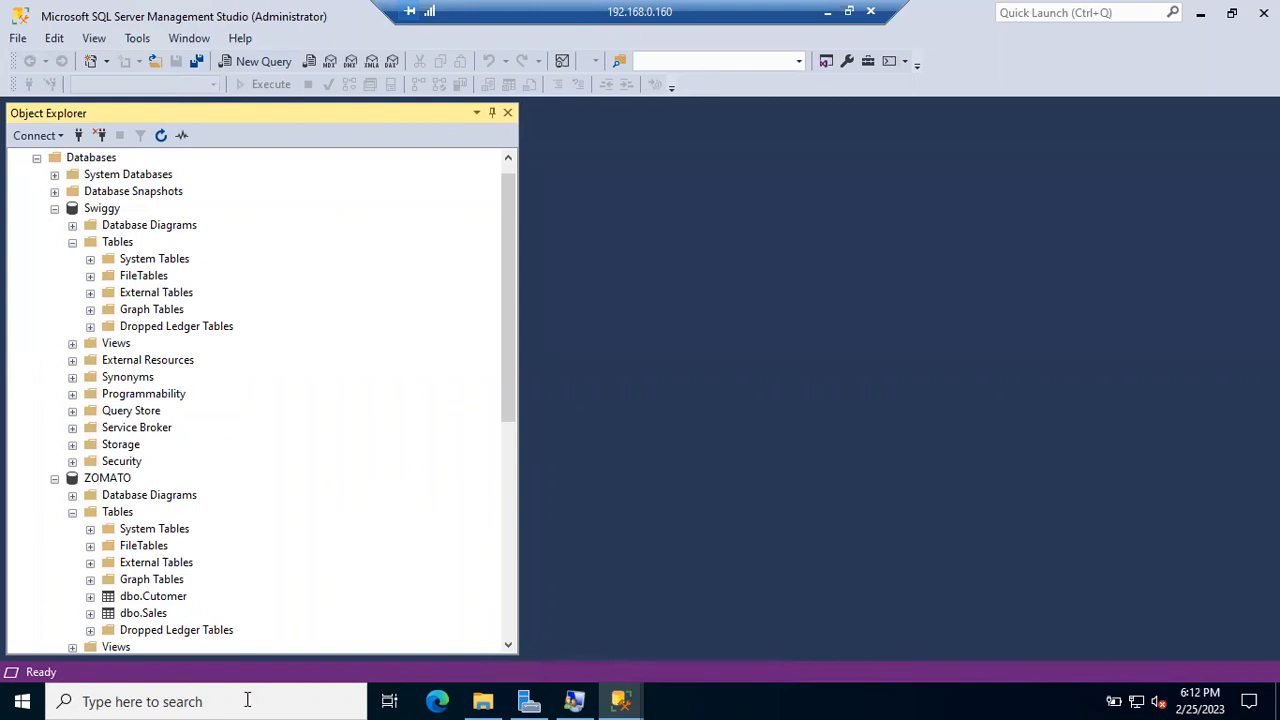
pyautogui.click(20, 700)
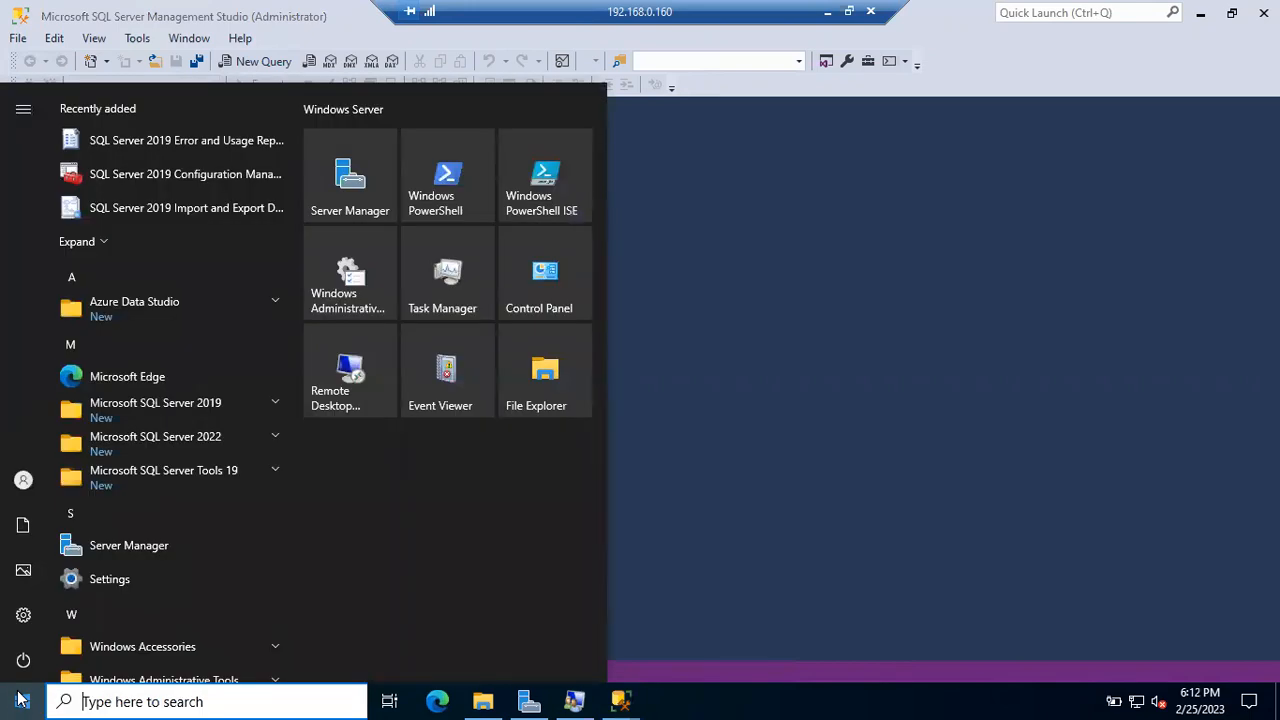
pyautogui.click(723, 369)
pyautogui.click(20, 700)
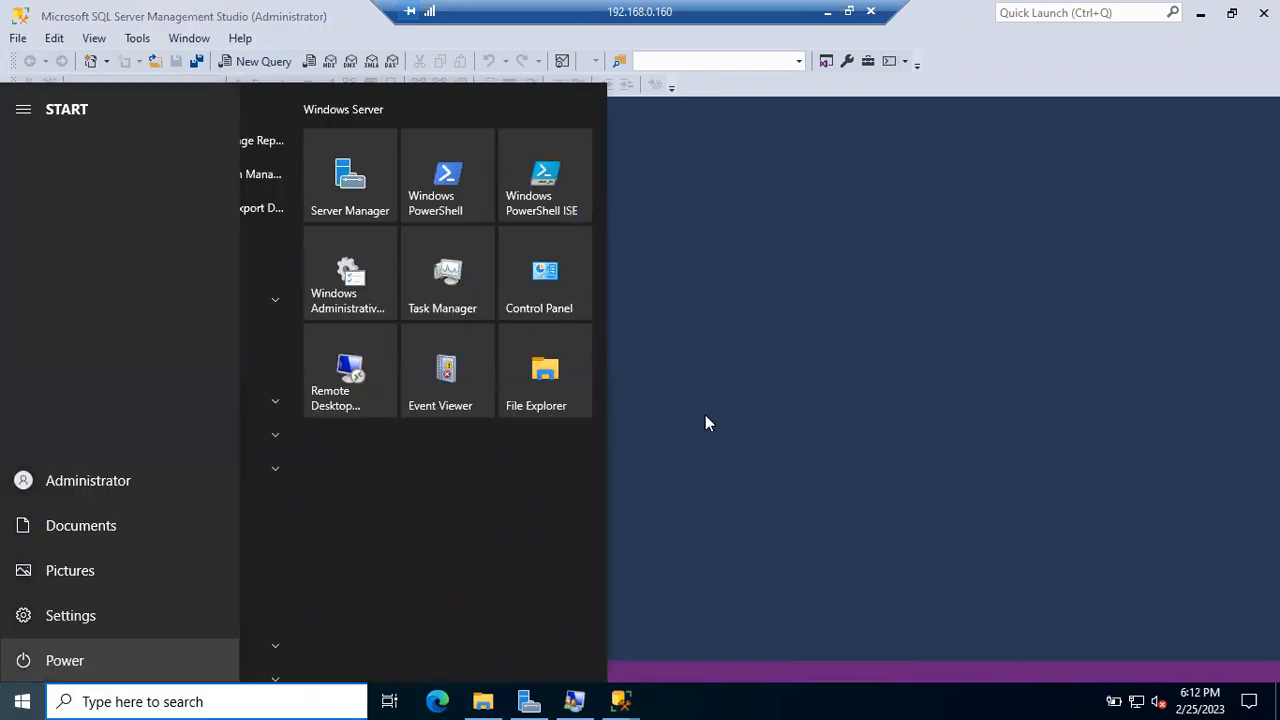
pyautogui.click(871, 420)
pyautogui.scroll(1, 227, 195)
pyautogui.click(195, 155)
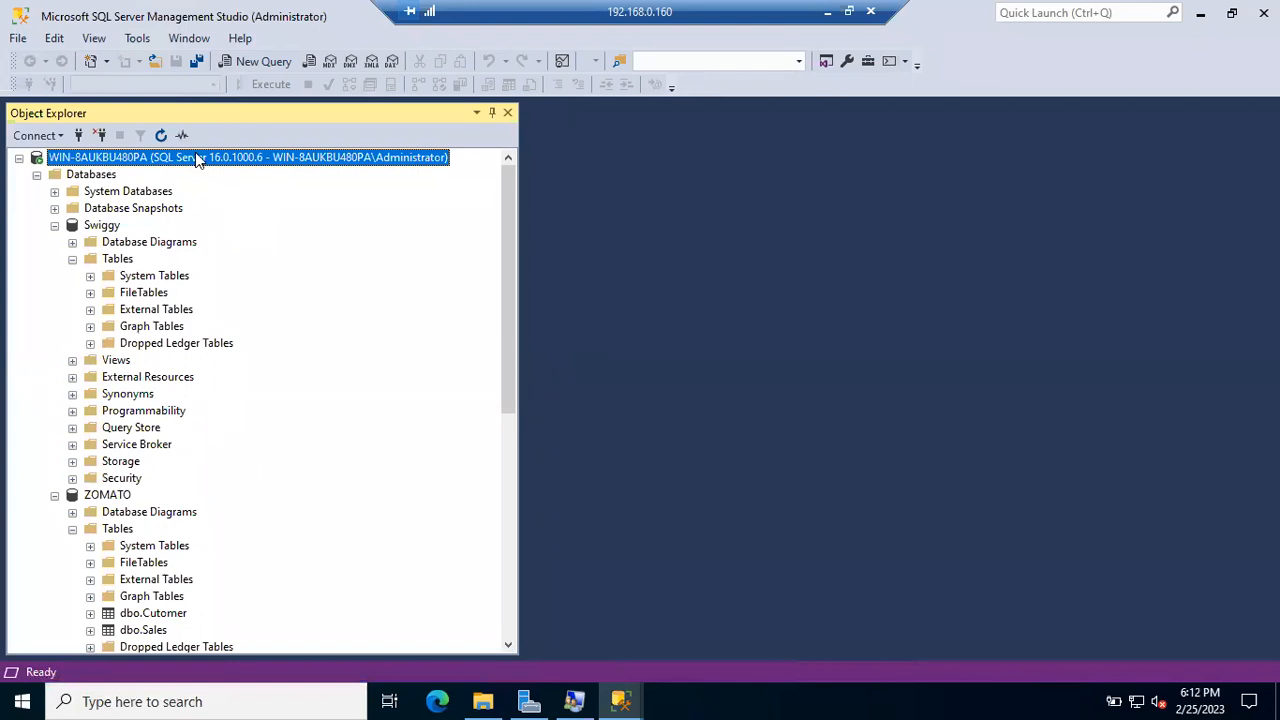
pyautogui.rightClick(195, 155)
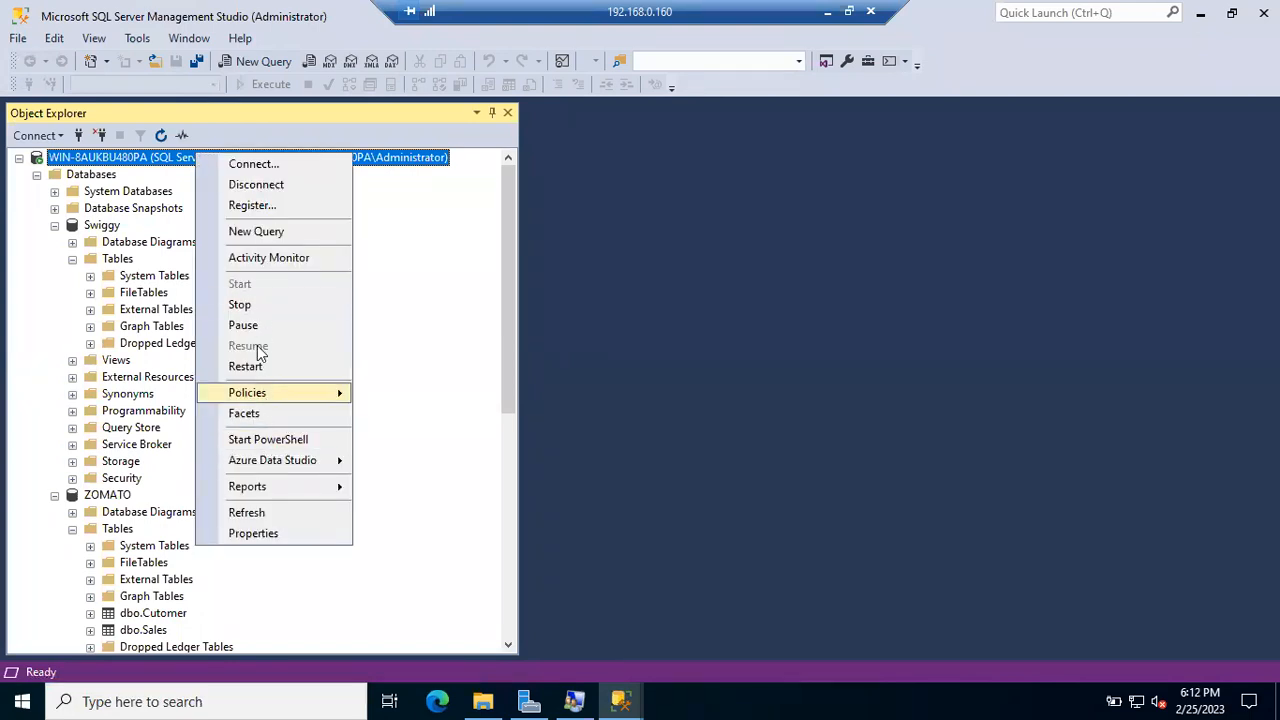
pyautogui.click(22, 701)
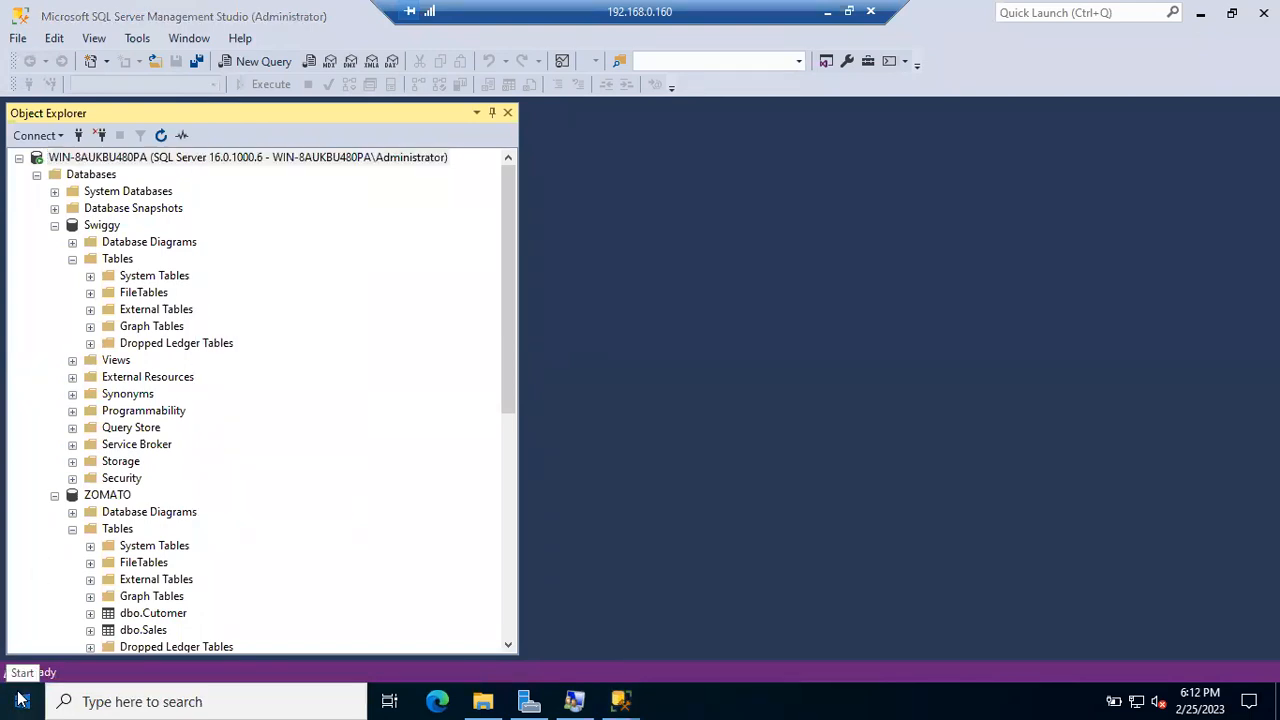
pyautogui.click(712, 385)
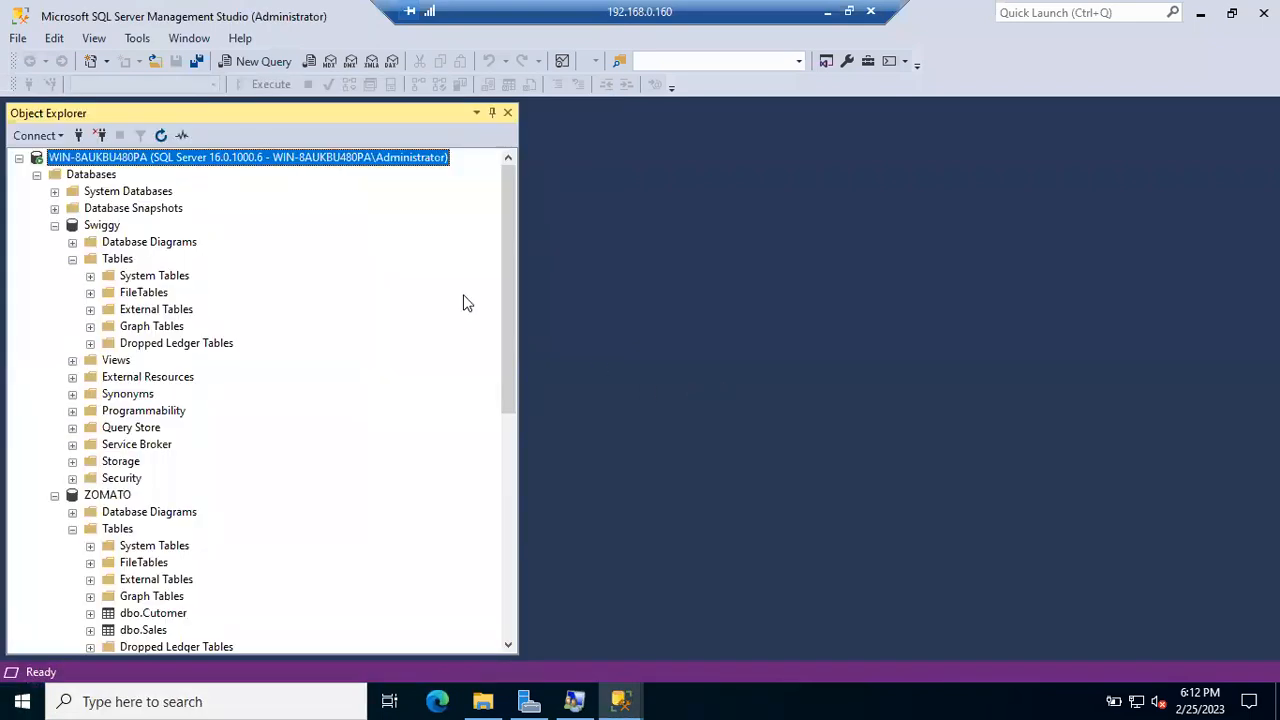
pyautogui.rightClick(165, 160)
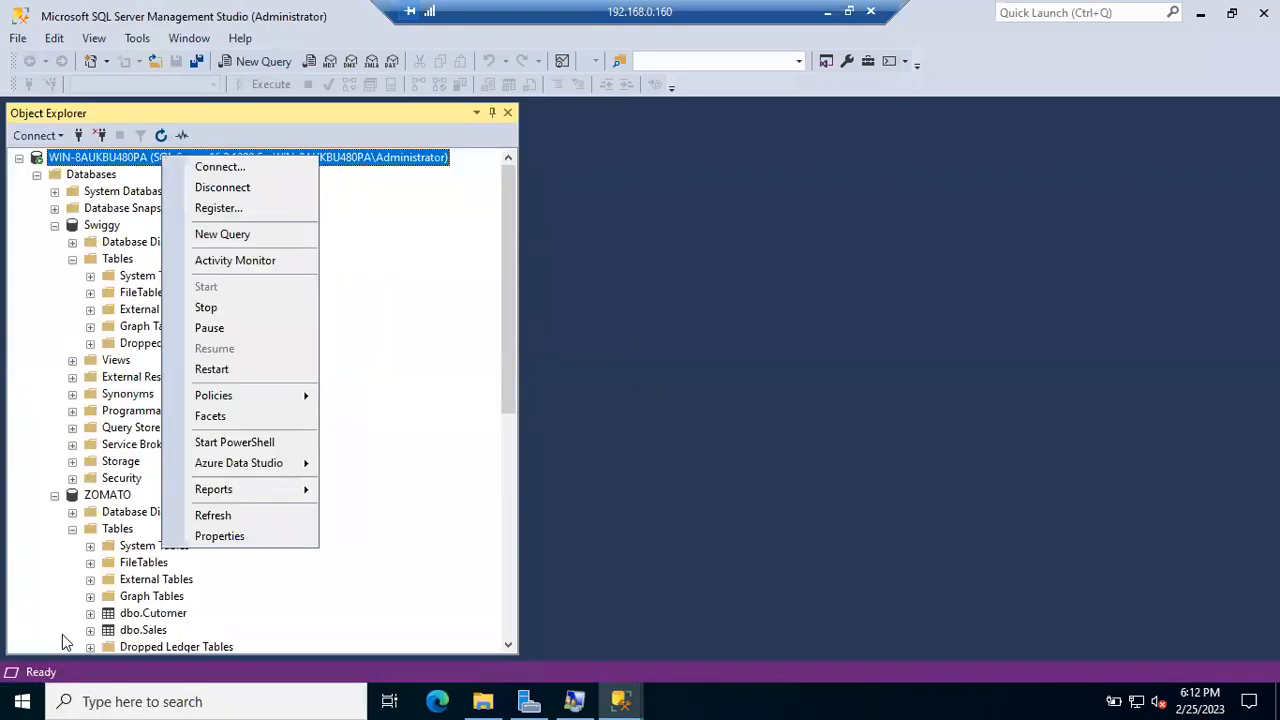
pyautogui.click(27, 700)
pyautogui.click(27, 700)
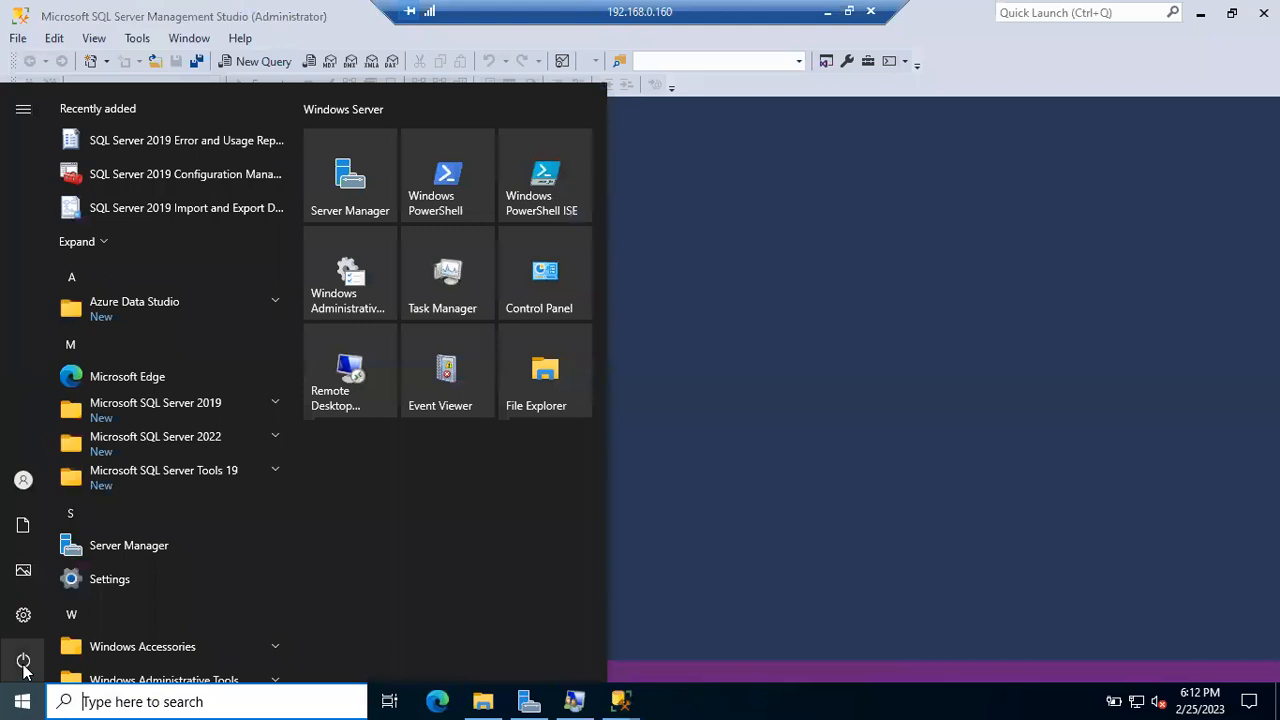
pyautogui.click(660, 490)
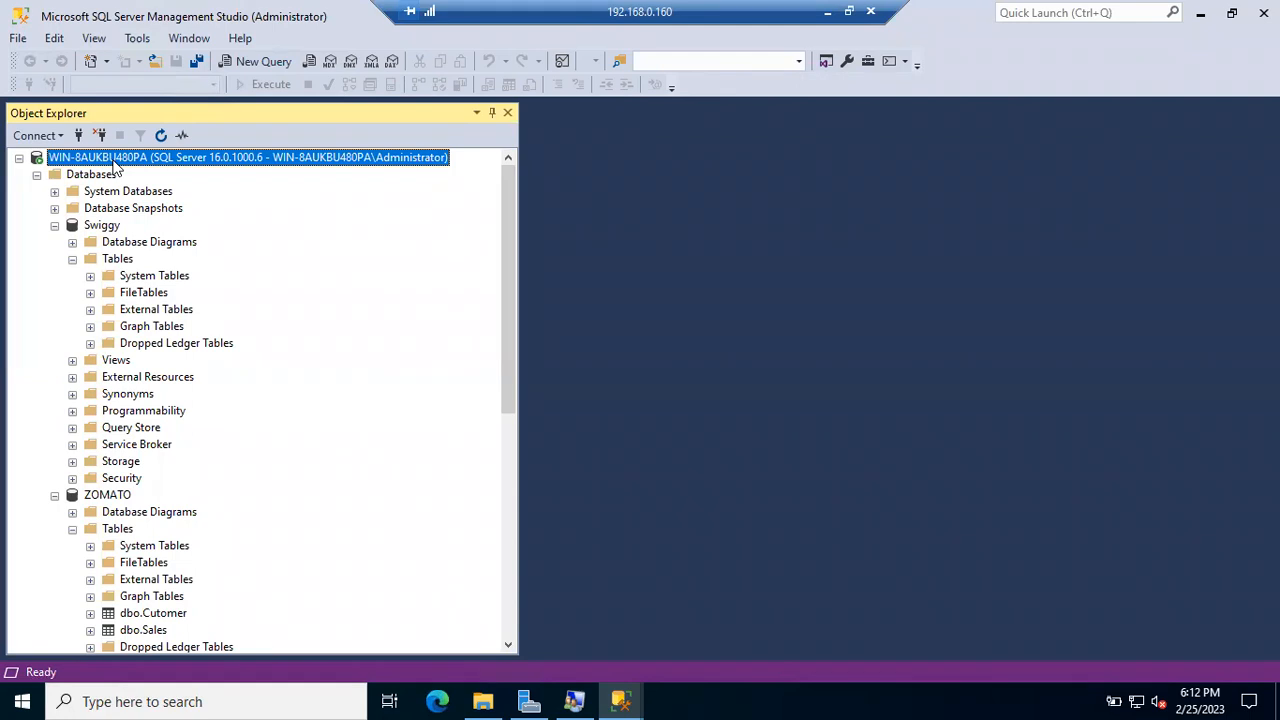
pyautogui.rightClick(155, 160)
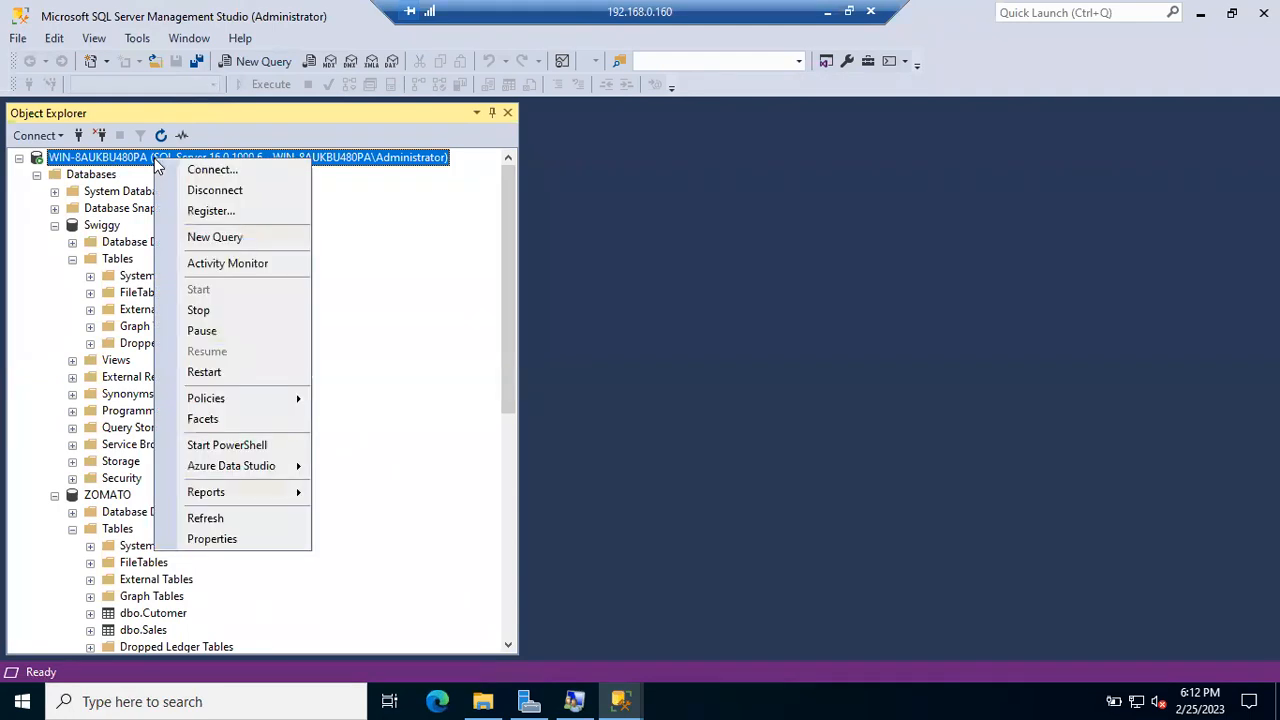
pyautogui.click(487, 302)
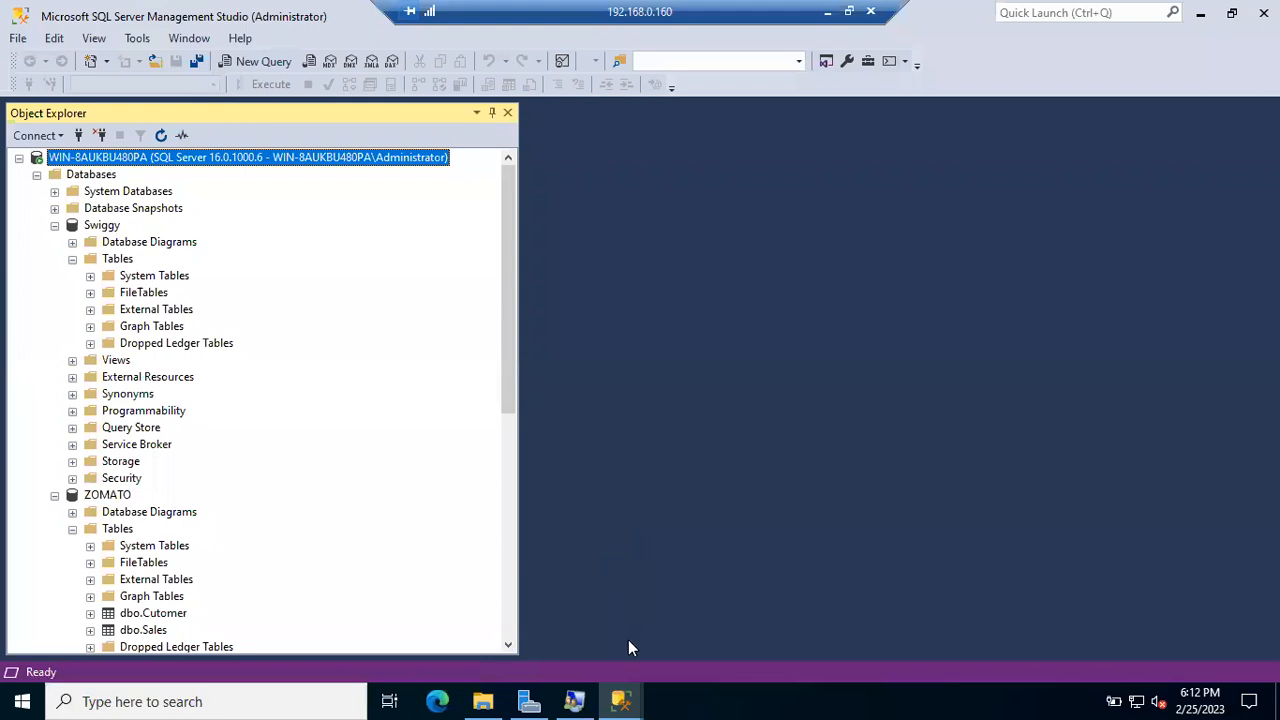
pyautogui.click(695, 700)
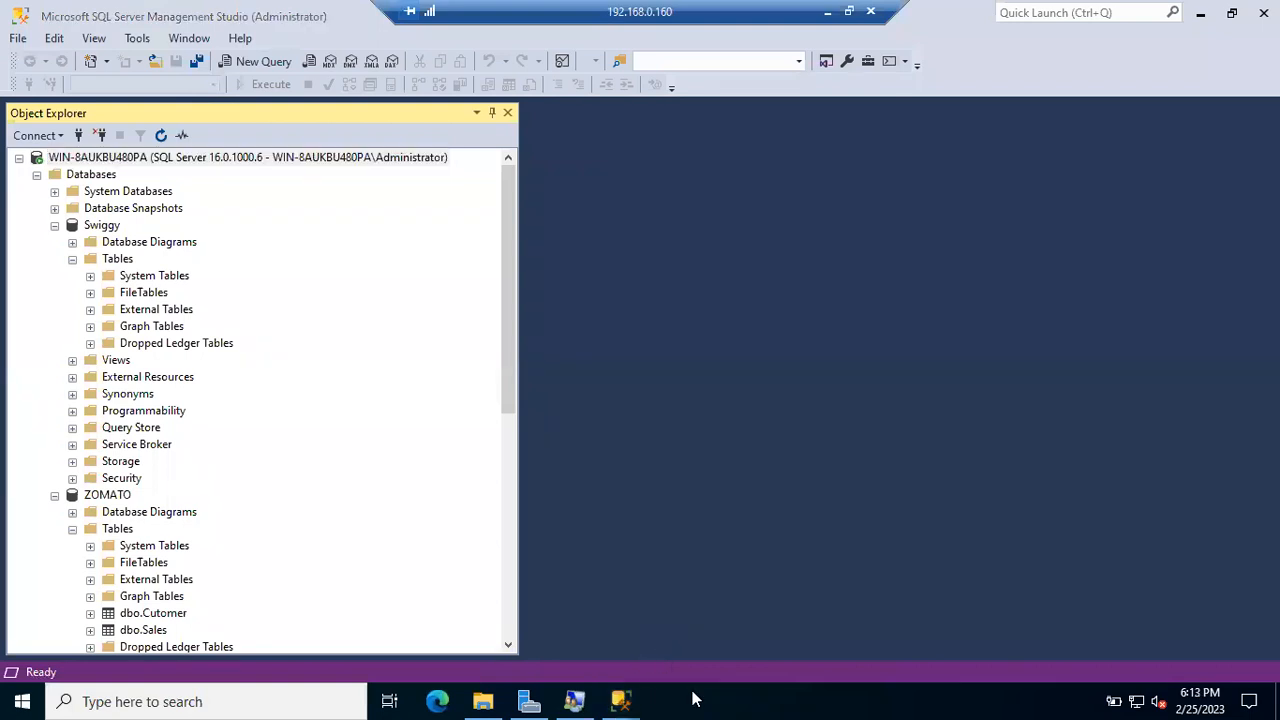
# Launch a Command Prompt from the Run box with cmd.
pyautogui.press('super+r')
pyautogui.write('cmd')
pyautogui.press('Return')
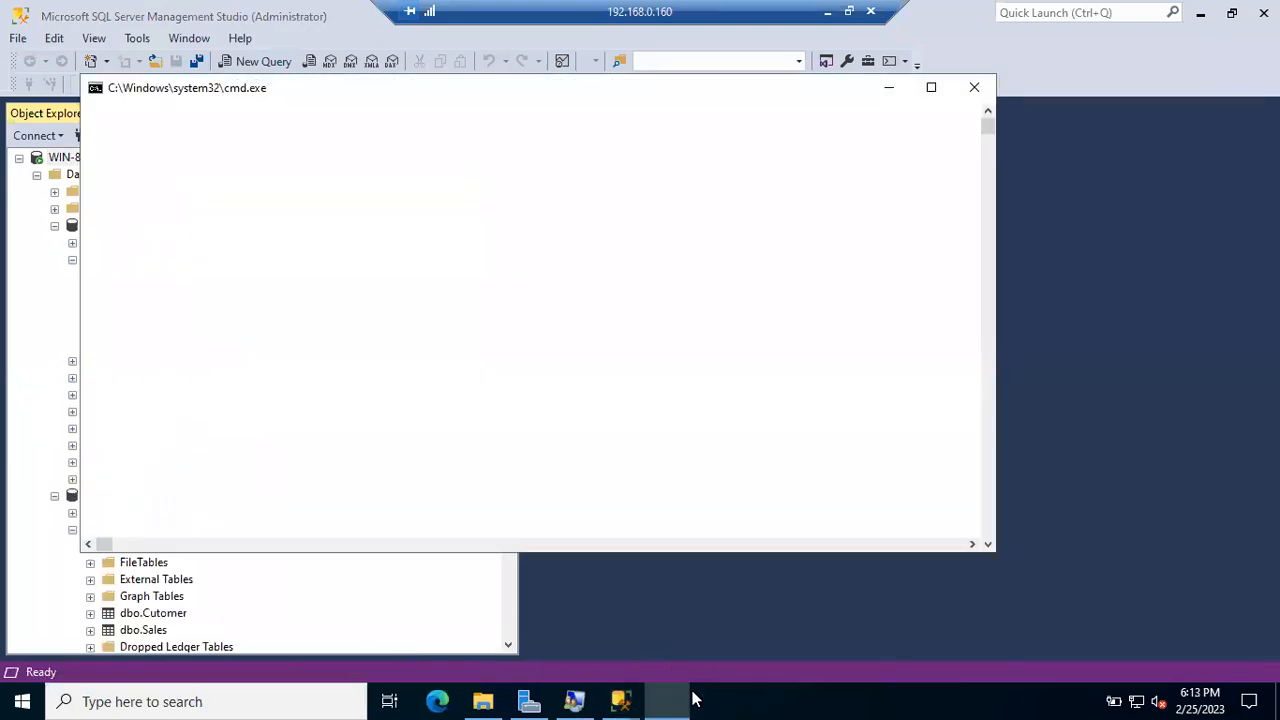
# Run net stop mssqlserver, answering Y to also stop the Agent, then return to Management Studio.
pyautogui.write('ne')
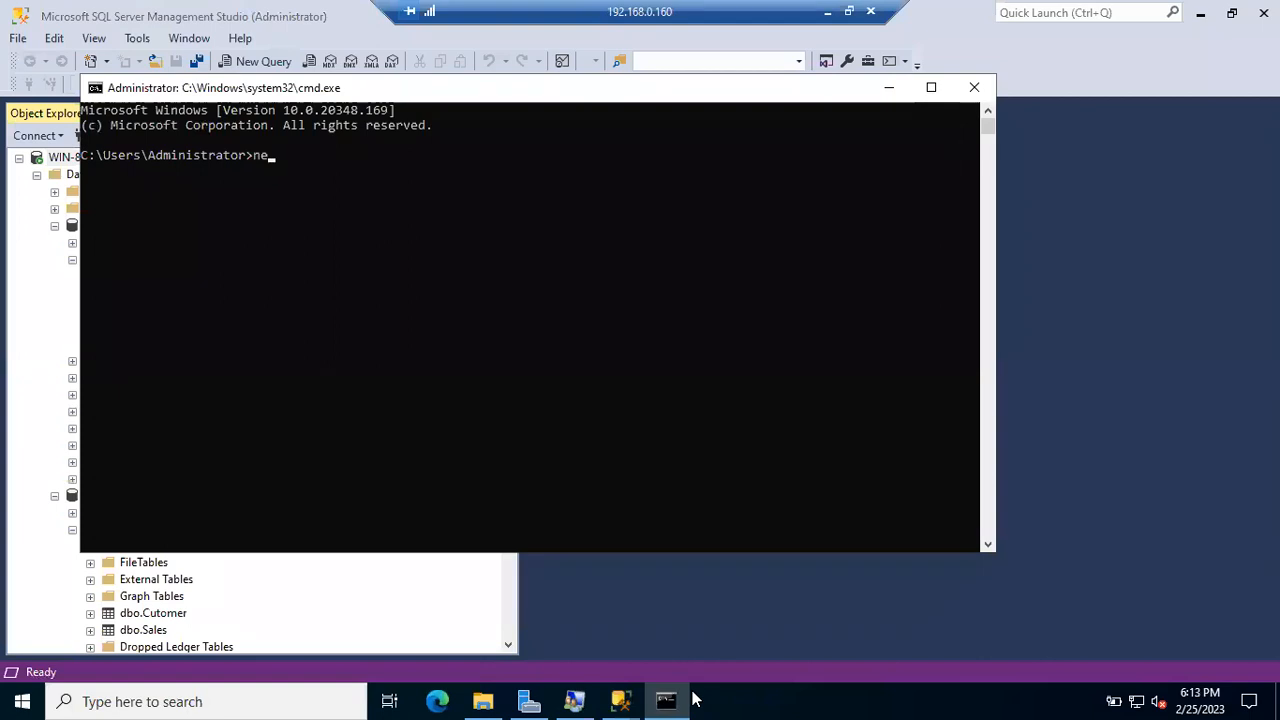
pyautogui.write('t stop mssqlserver')
pyautogui.press('Return')
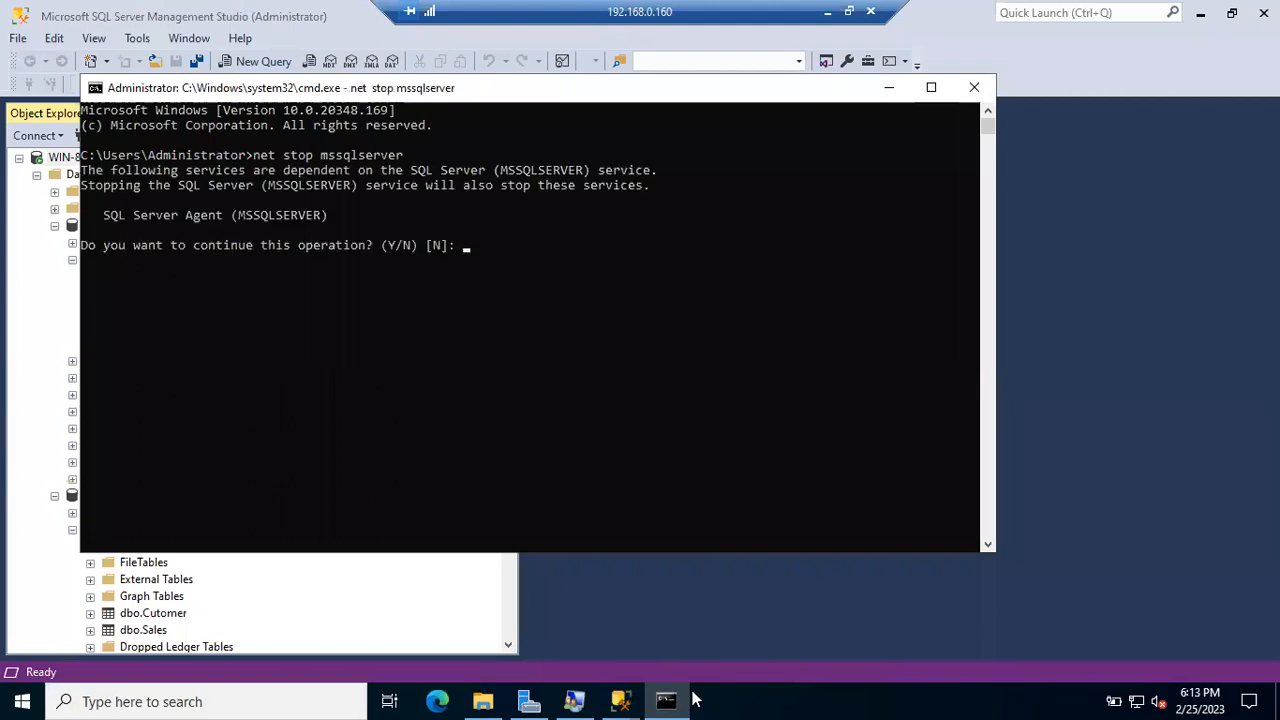
pyautogui.write('Y')
pyautogui.press('Return')
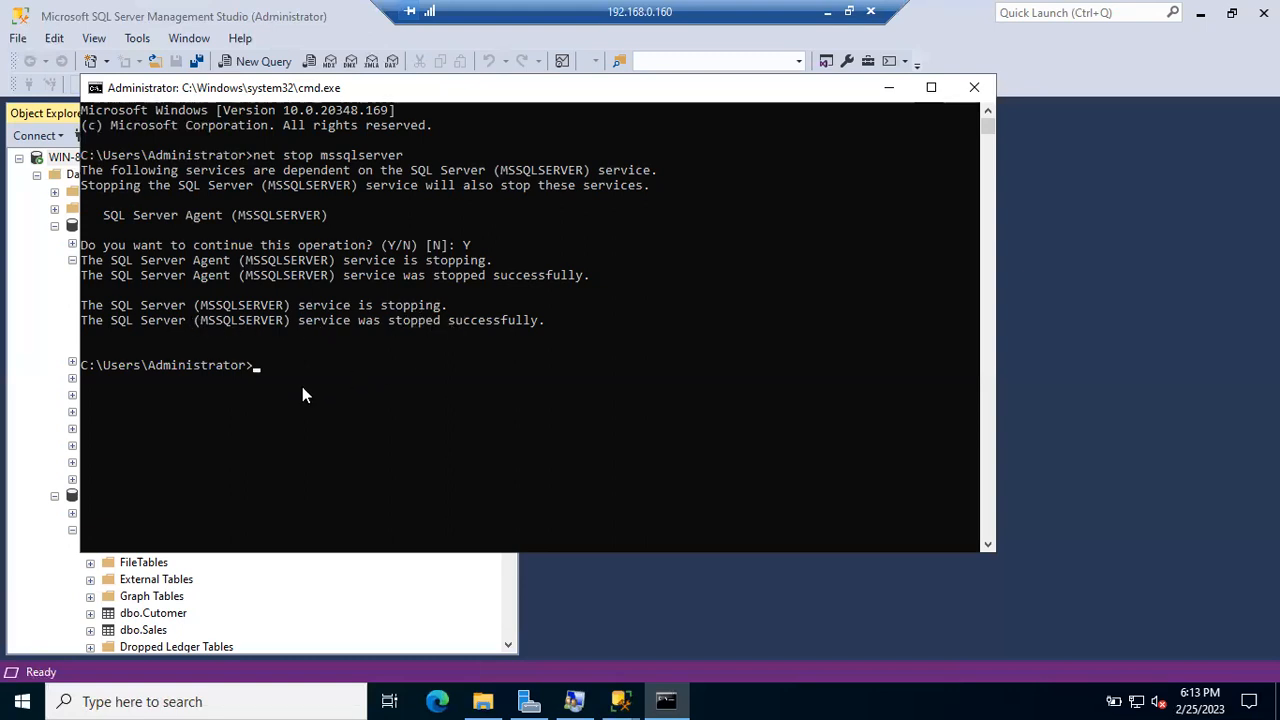
pyautogui.write('net start ms')
pyautogui.click(40, 354)
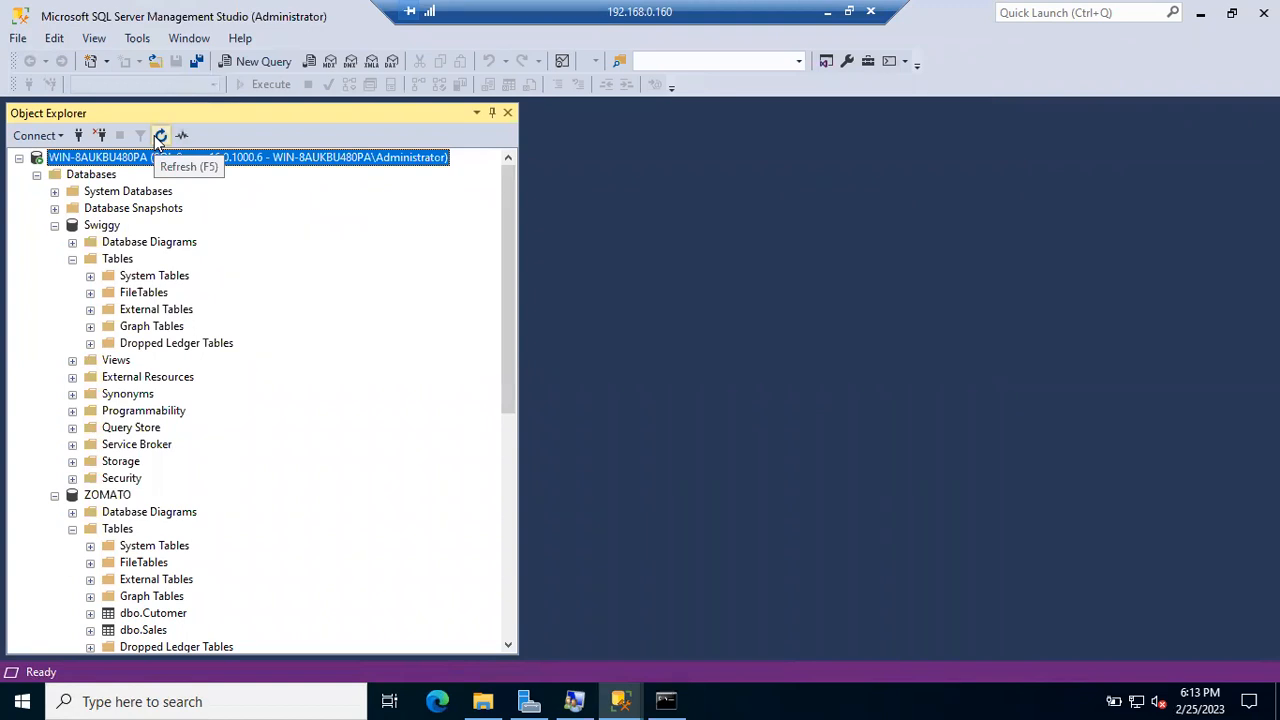
# Open services.msc and select the stopped SQL Server (MSSQLSERVER) service.
pyautogui.click(742, 698)
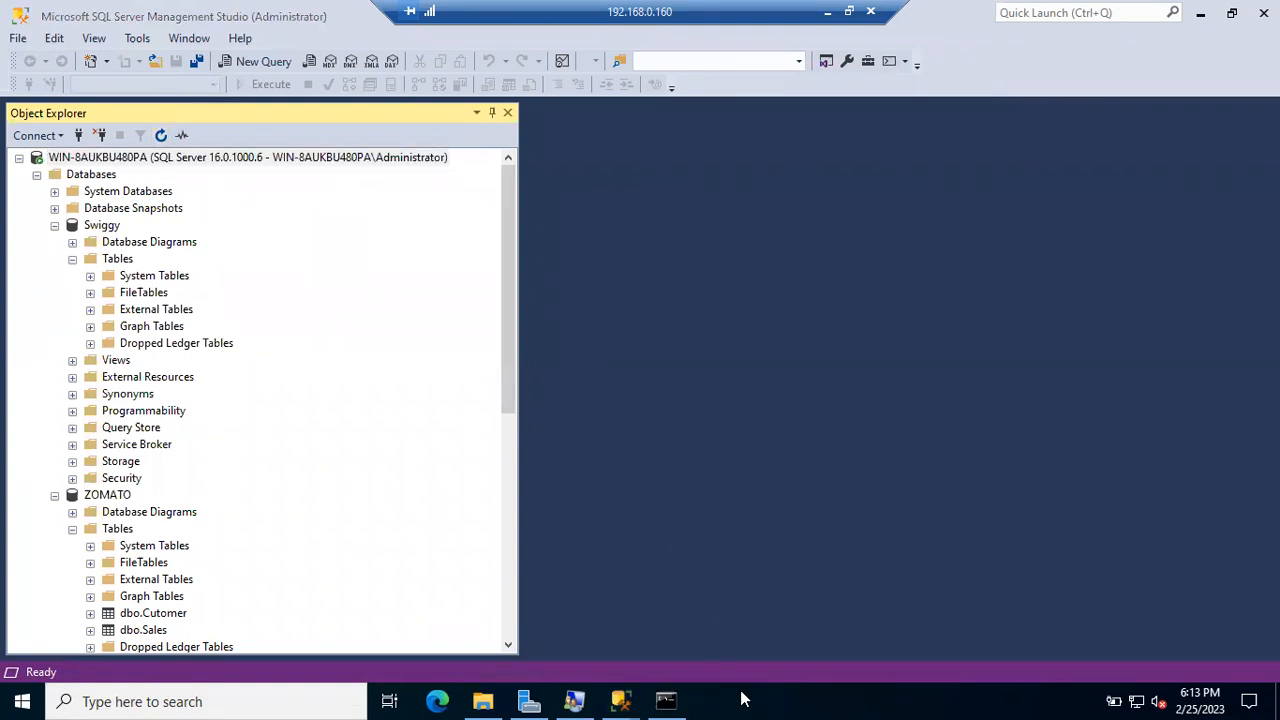
pyautogui.press('super+r')
pyautogui.write('services.msc')
pyautogui.press('Return')
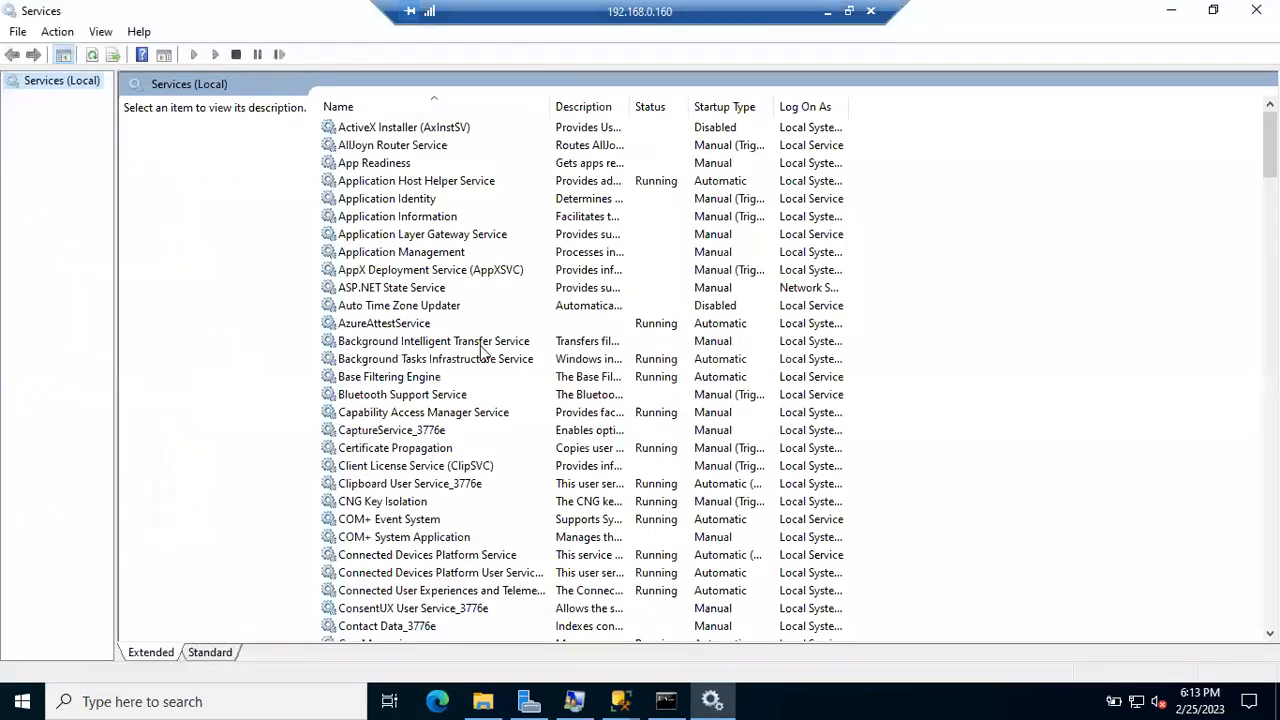
pyautogui.click(437, 341)
pyautogui.press('s')
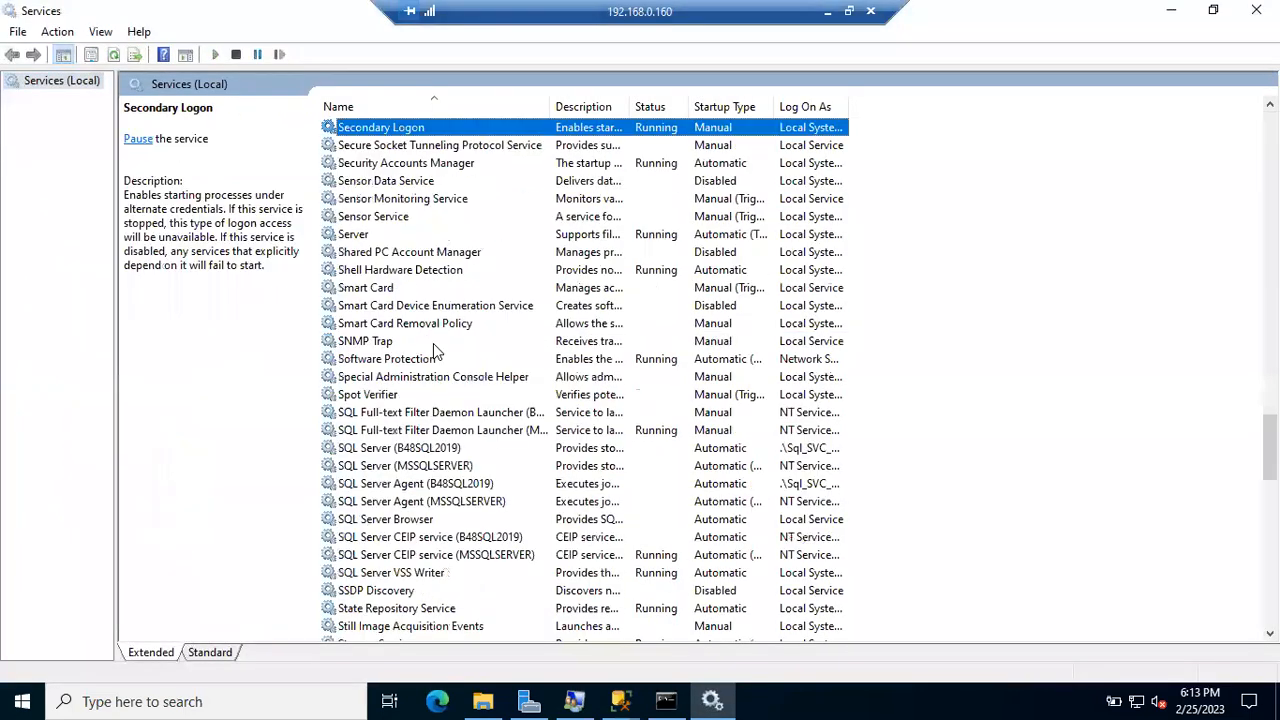
pyautogui.click(422, 466)
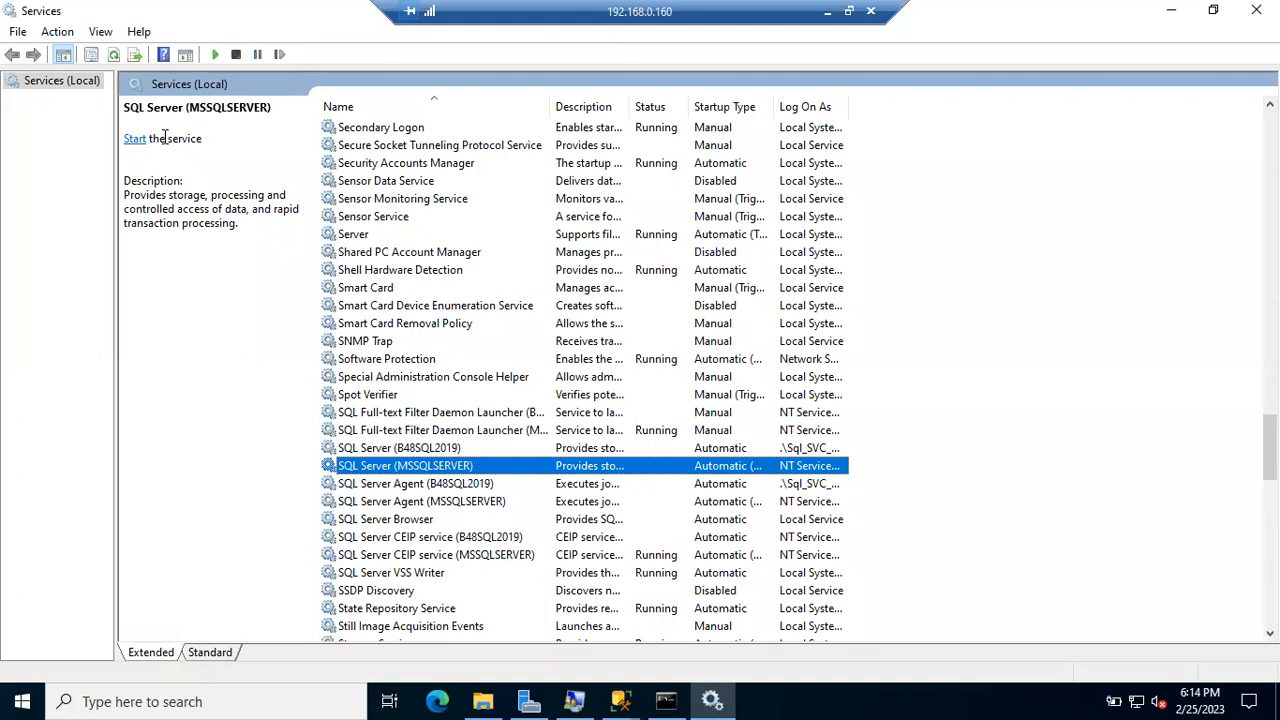
# Run net start mssqlserver in the Command Prompt.
pyautogui.hotkey('alt', 'Tab')
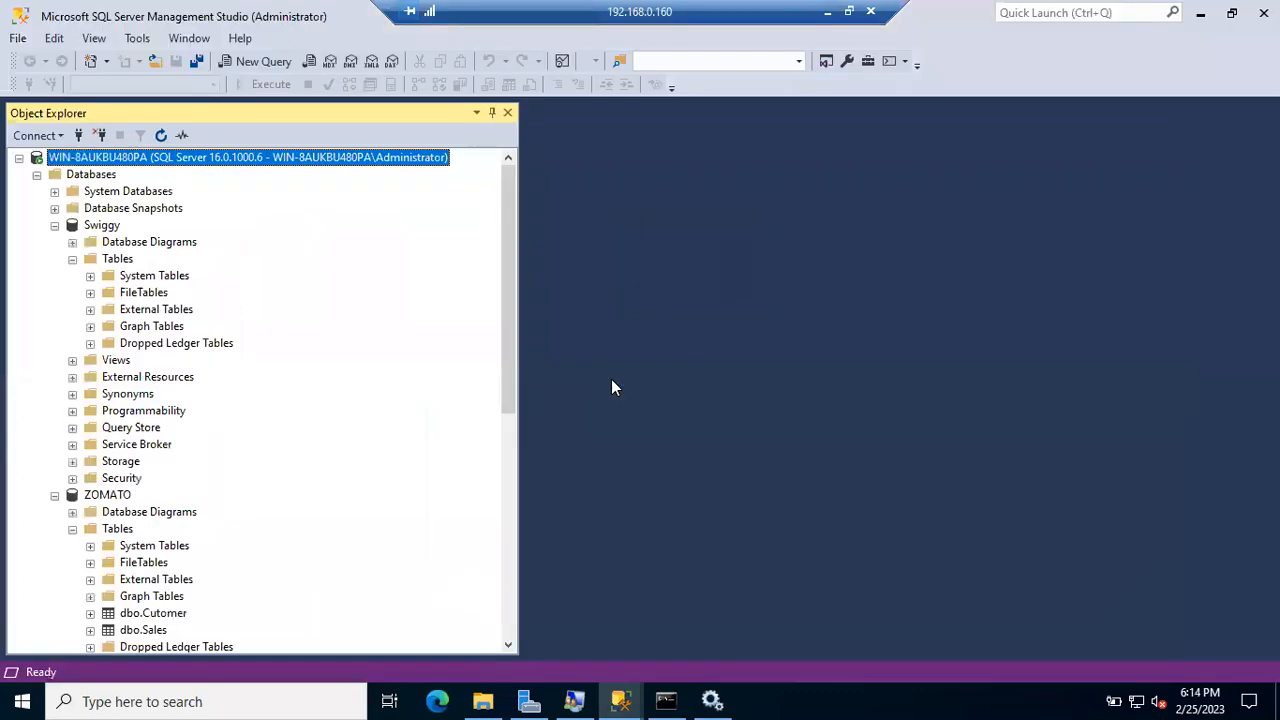
pyautogui.hotkey('alt', 'Tab')
pyautogui.hotkey('alt', 'Tab')
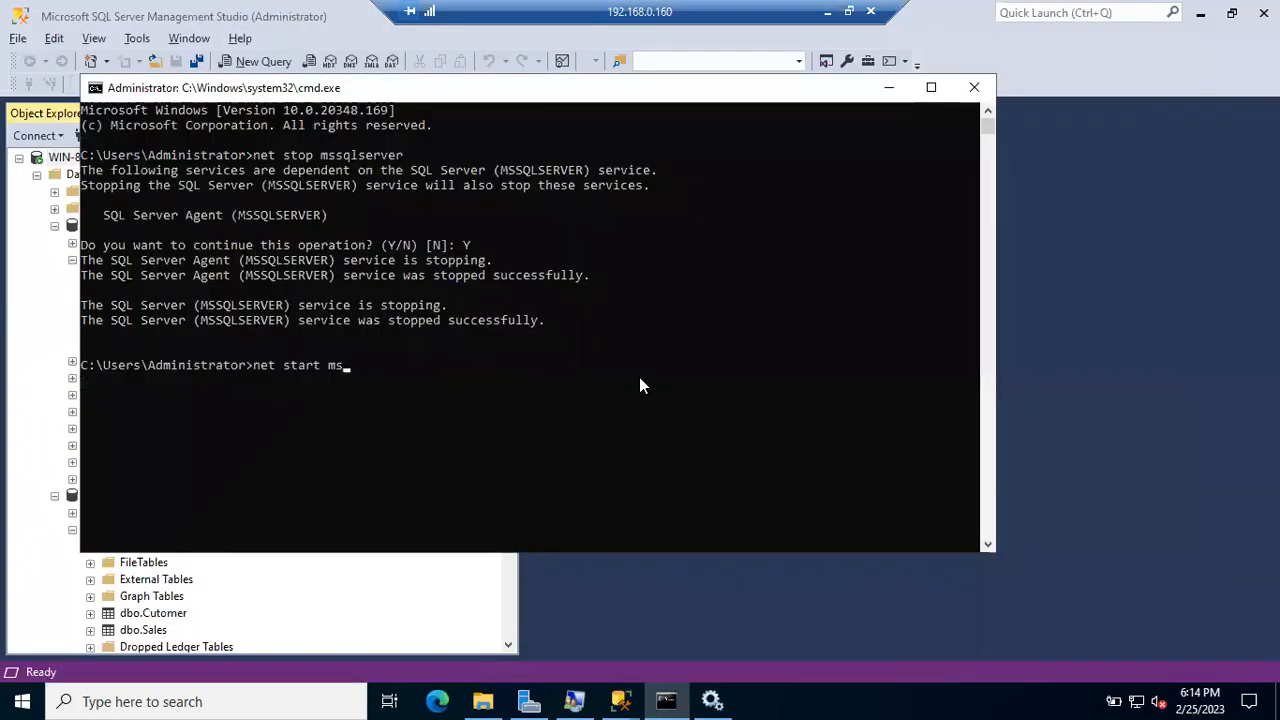
pyautogui.write('sqlserver')
pyautogui.press('Return')
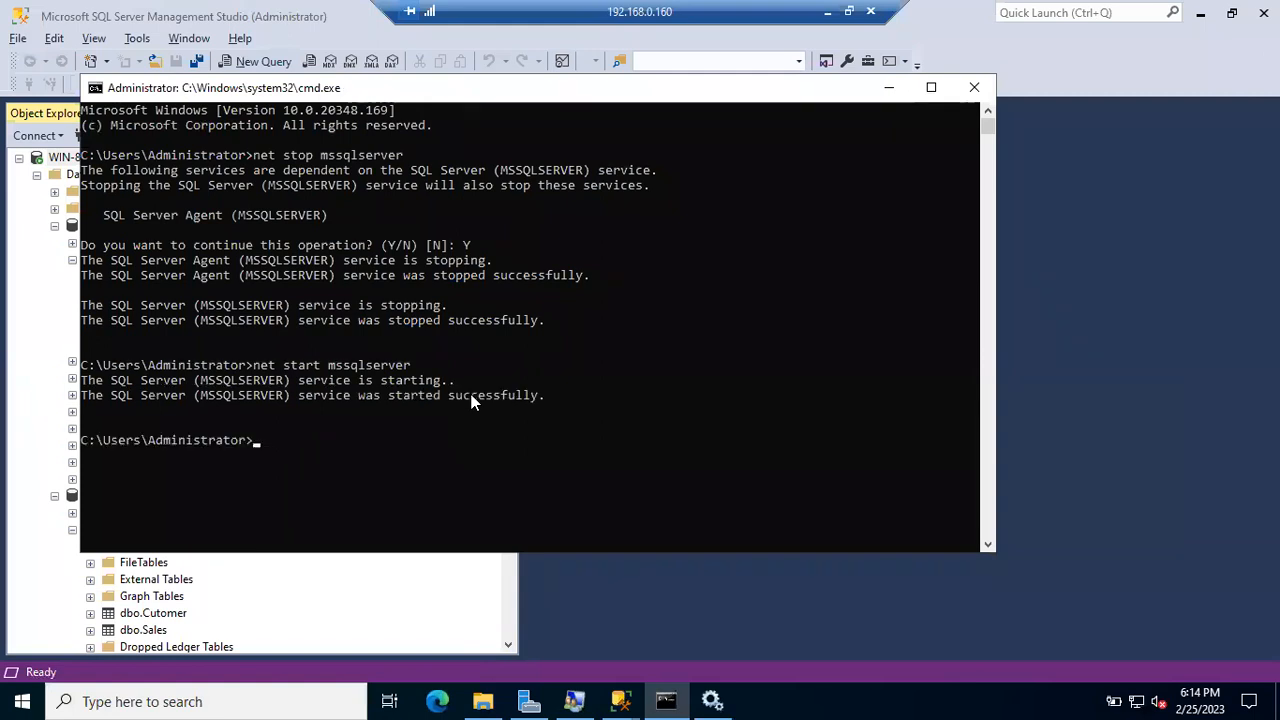
# Refresh Services to confirm SQL Server (MSSQLSERVER) is running and SQL Server Agent still stopped.
pyautogui.hotkey('alt', 'Tab')
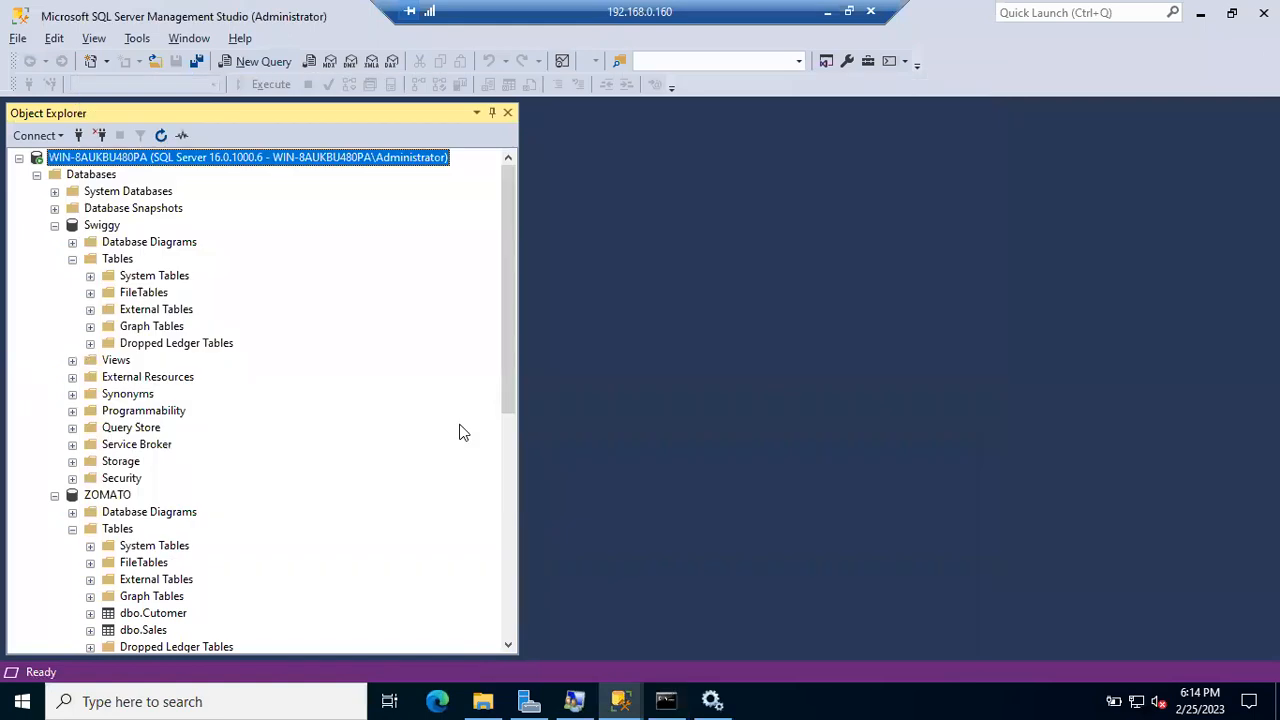
pyautogui.hotkey('alt', 'Tab')
pyautogui.hotkey('alt', 'Tab')
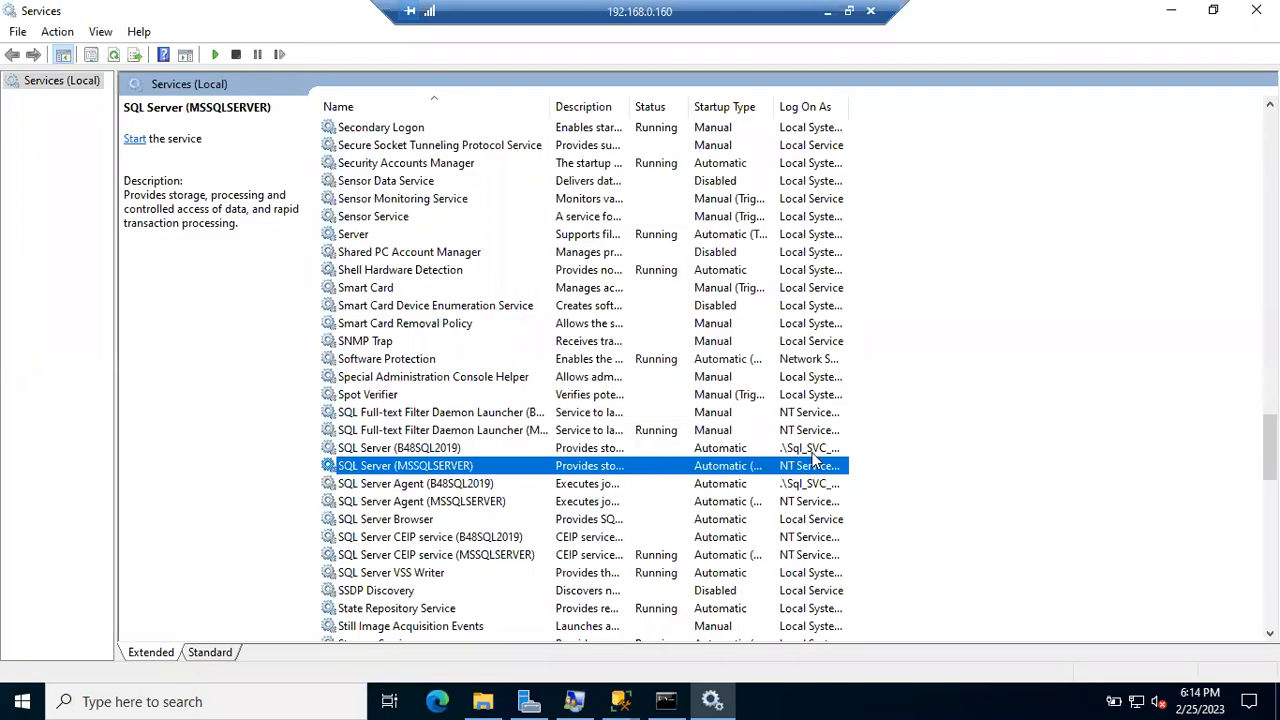
pyautogui.rightClick(935, 479)
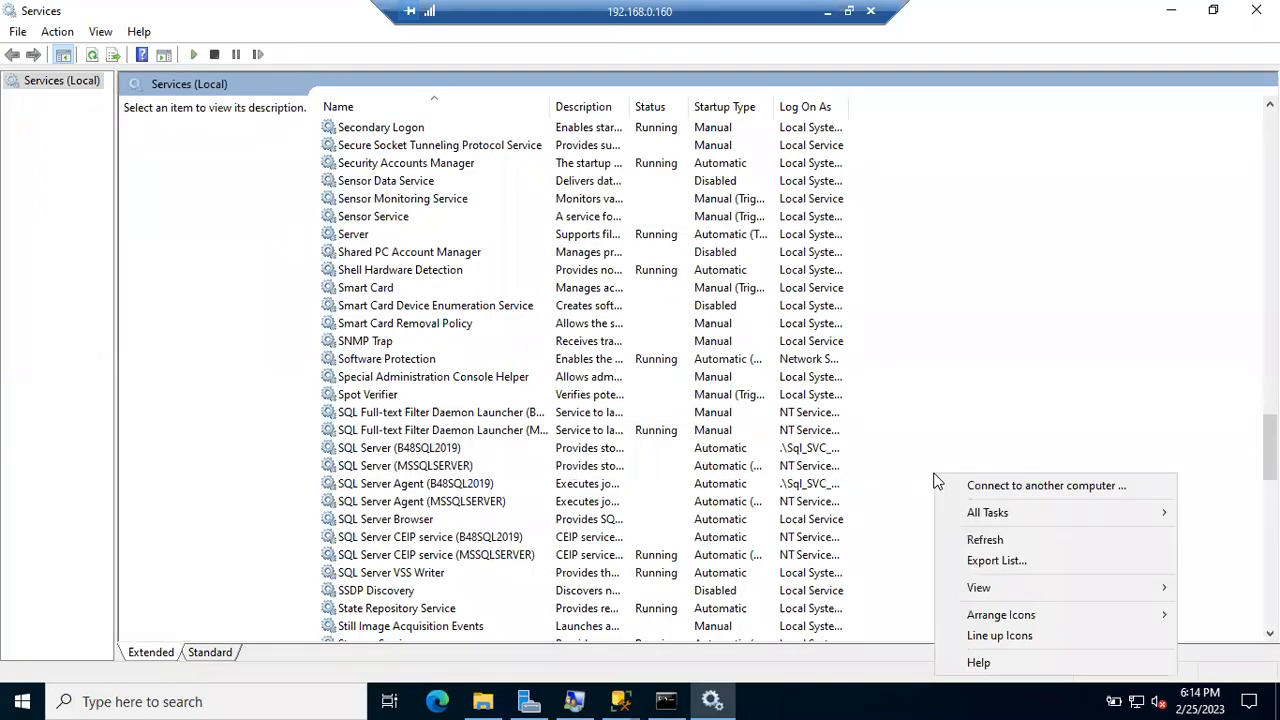
pyautogui.click(1008, 541)
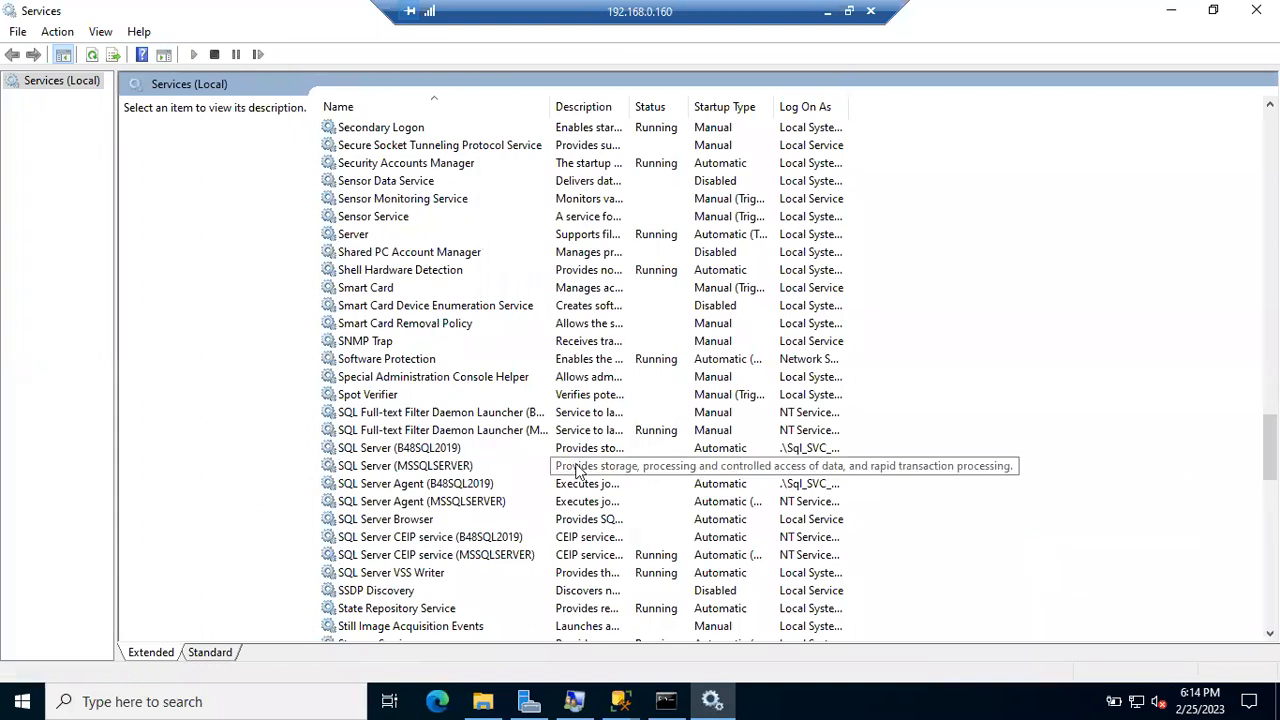
pyautogui.click(518, 470)
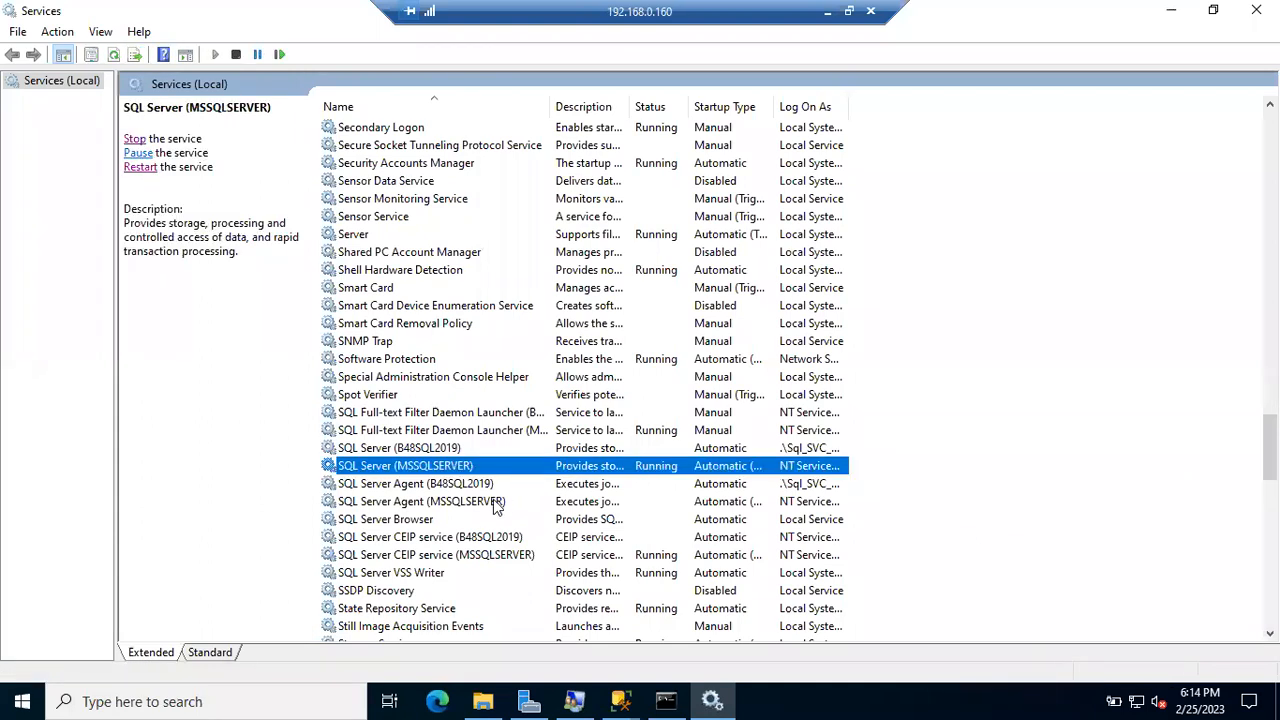
pyautogui.click(493, 502)
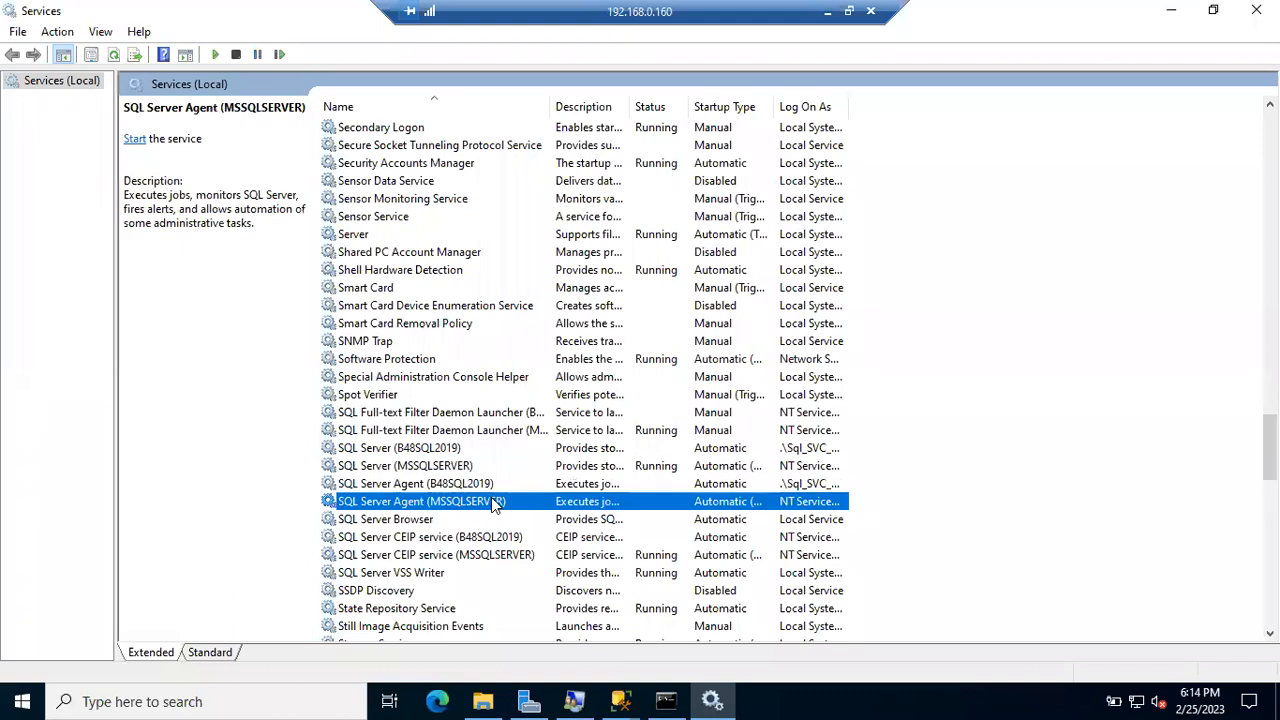
pyautogui.hotkey('alt', 'Tab')
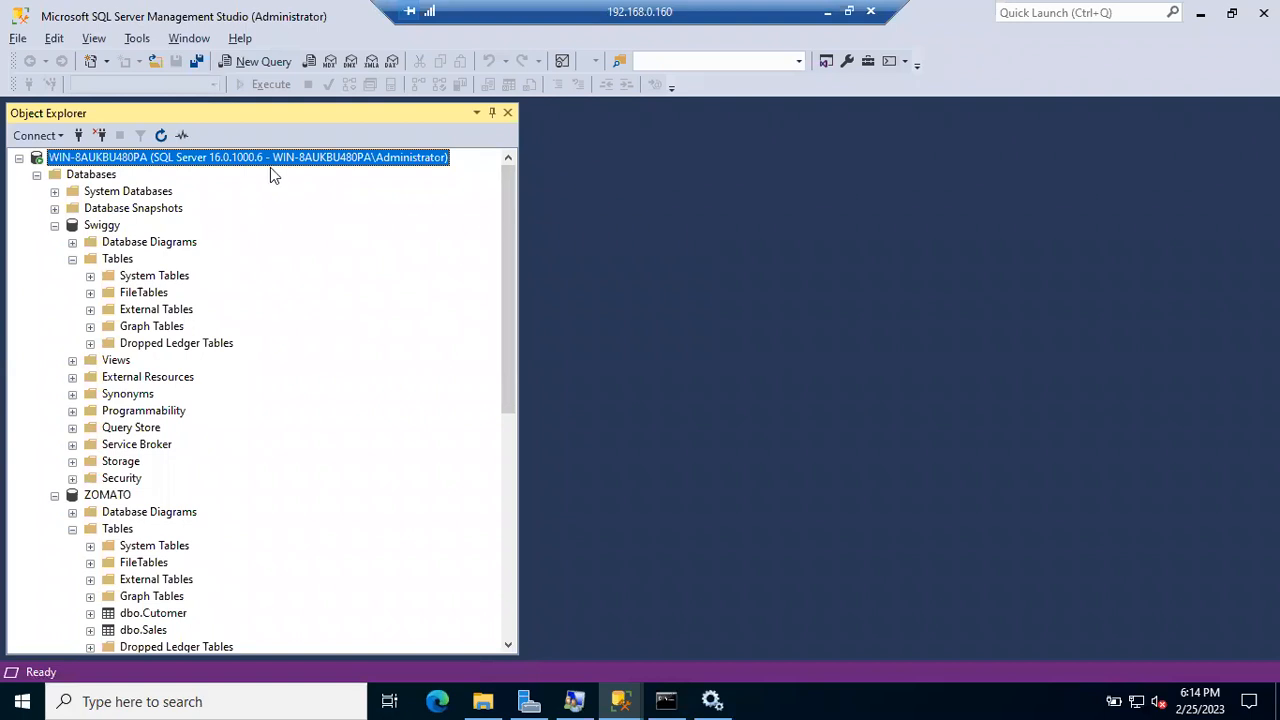
# Refresh Object Explorer and start SQL Server Agent, confirming with Yes.
pyautogui.click(161, 135)
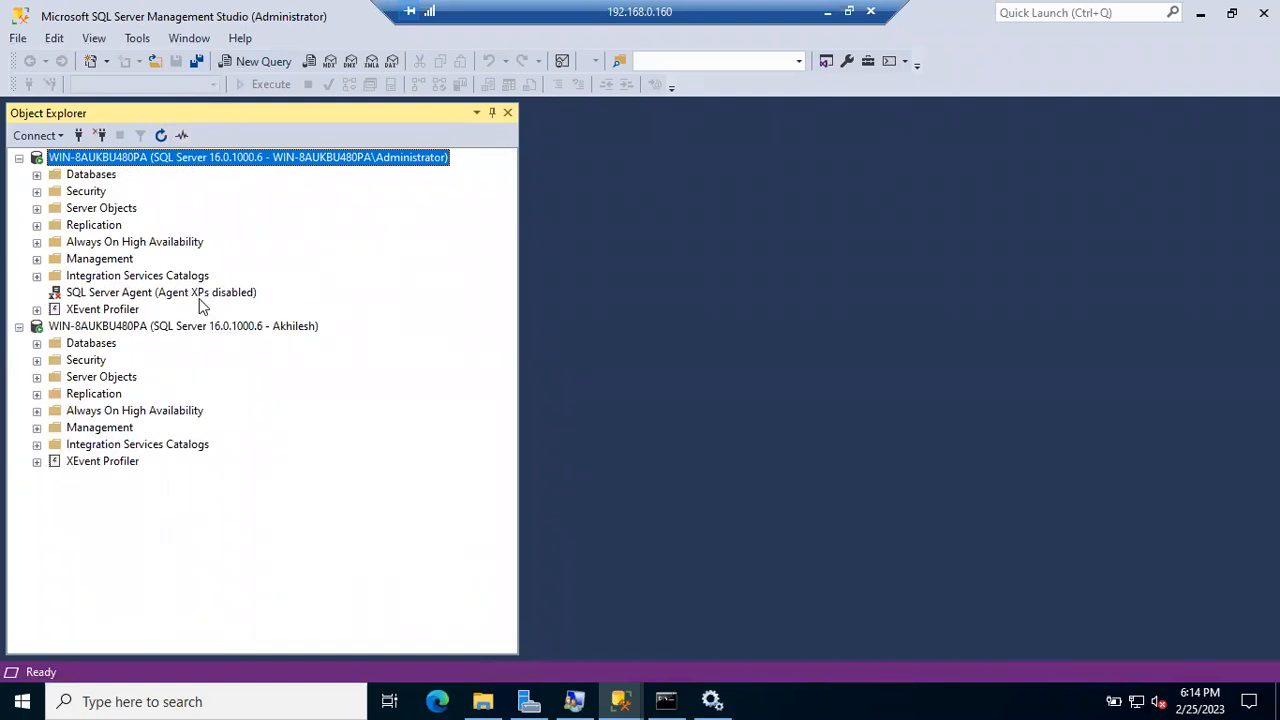
pyautogui.rightClick(196, 296)
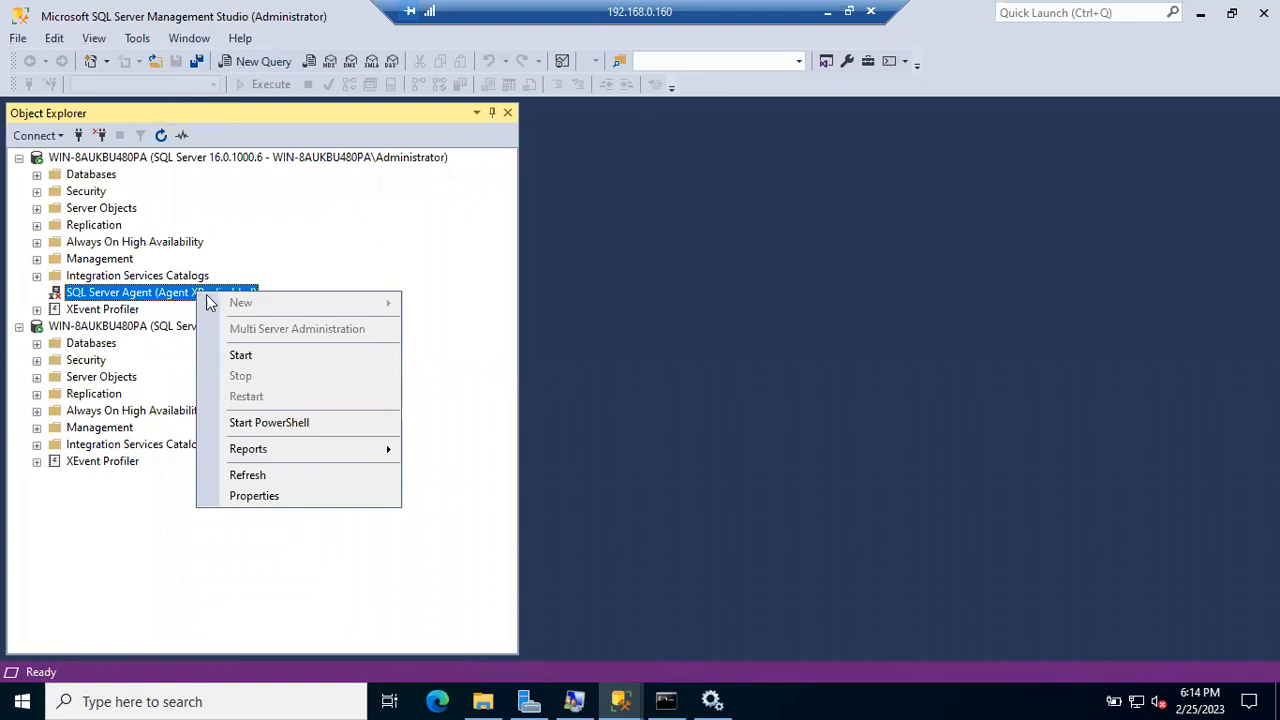
pyautogui.click(240, 354)
pyautogui.click(446, 104)
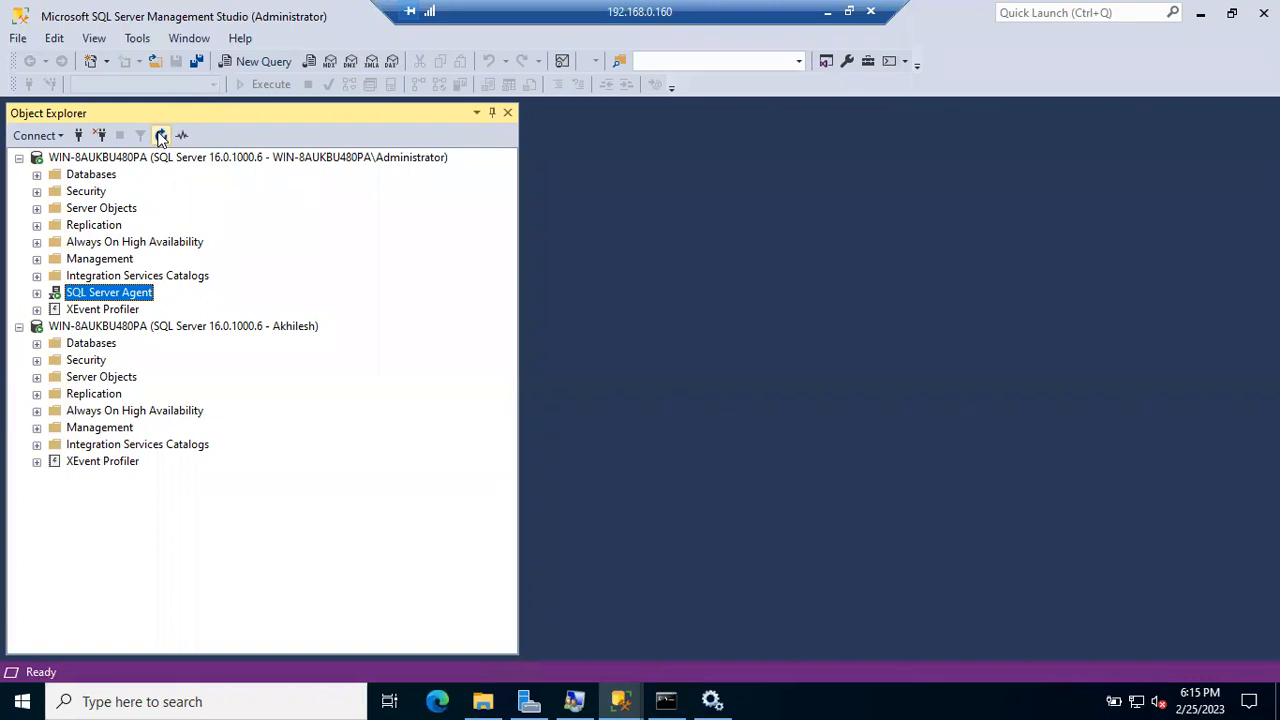
# Expand Security > Logins under the administrator's server to list its twelve logins.
pyautogui.click(146, 160)
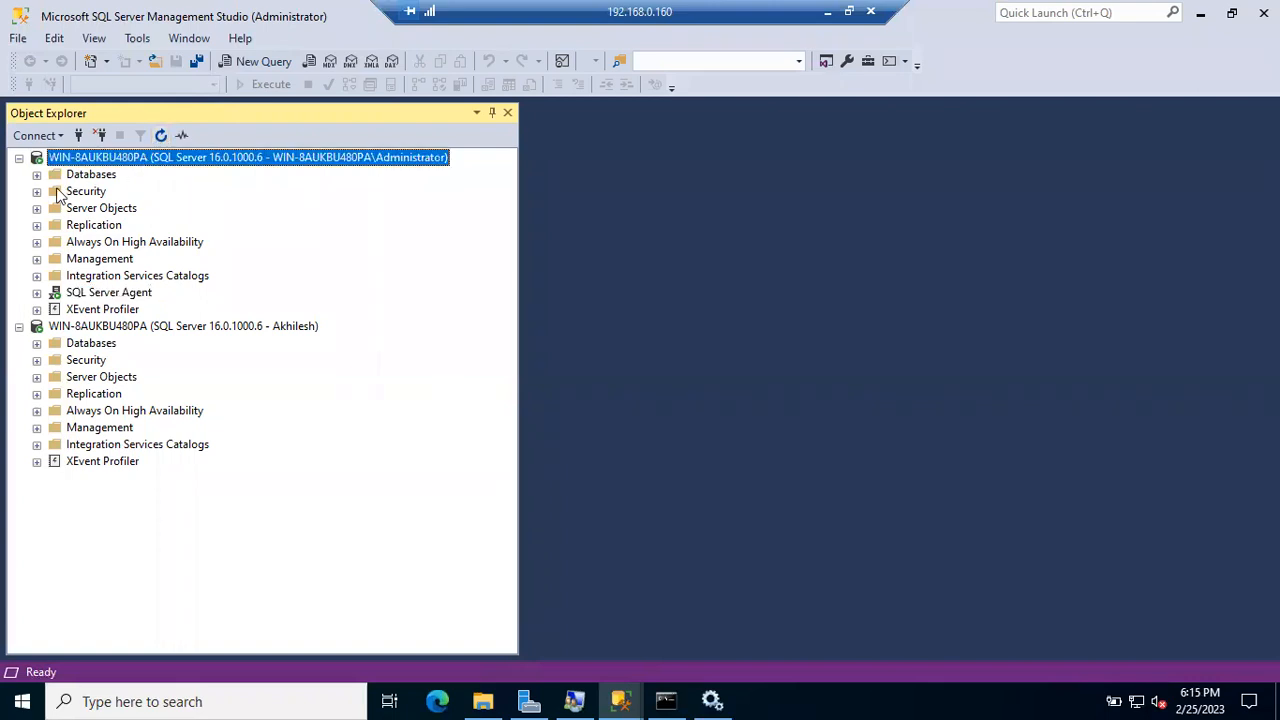
pyautogui.click(37, 191)
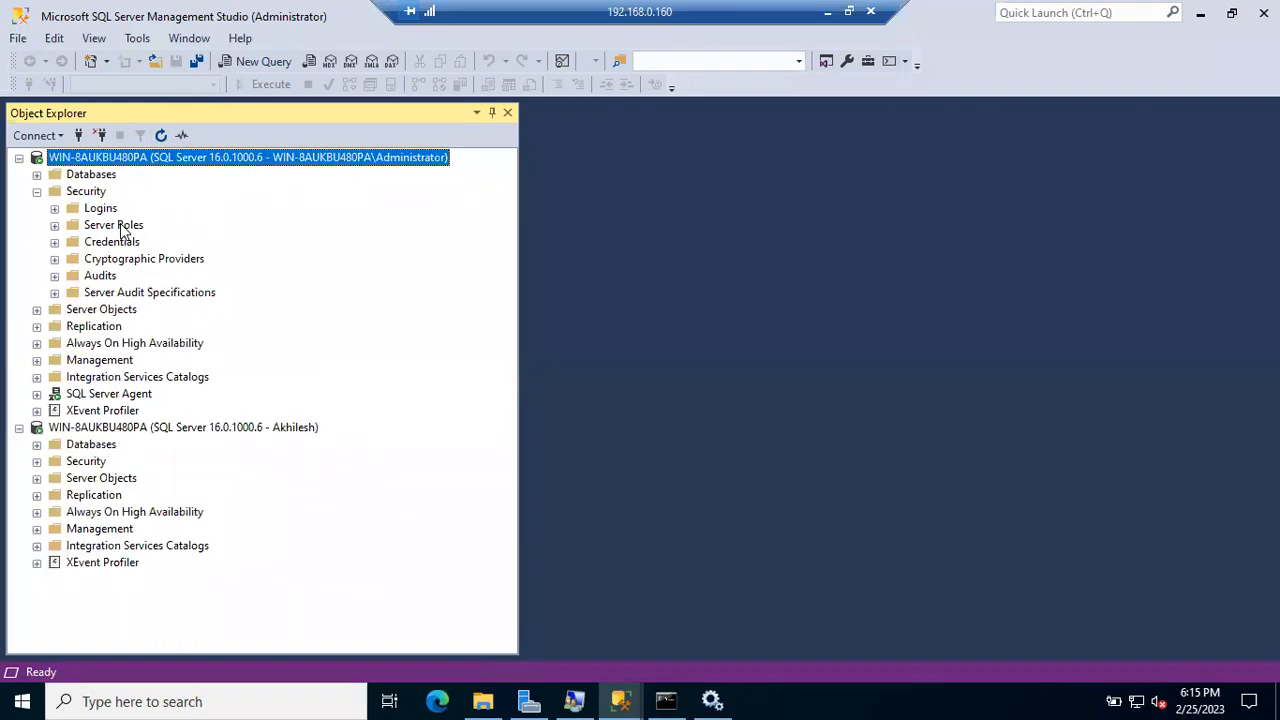
pyautogui.click(55, 209)
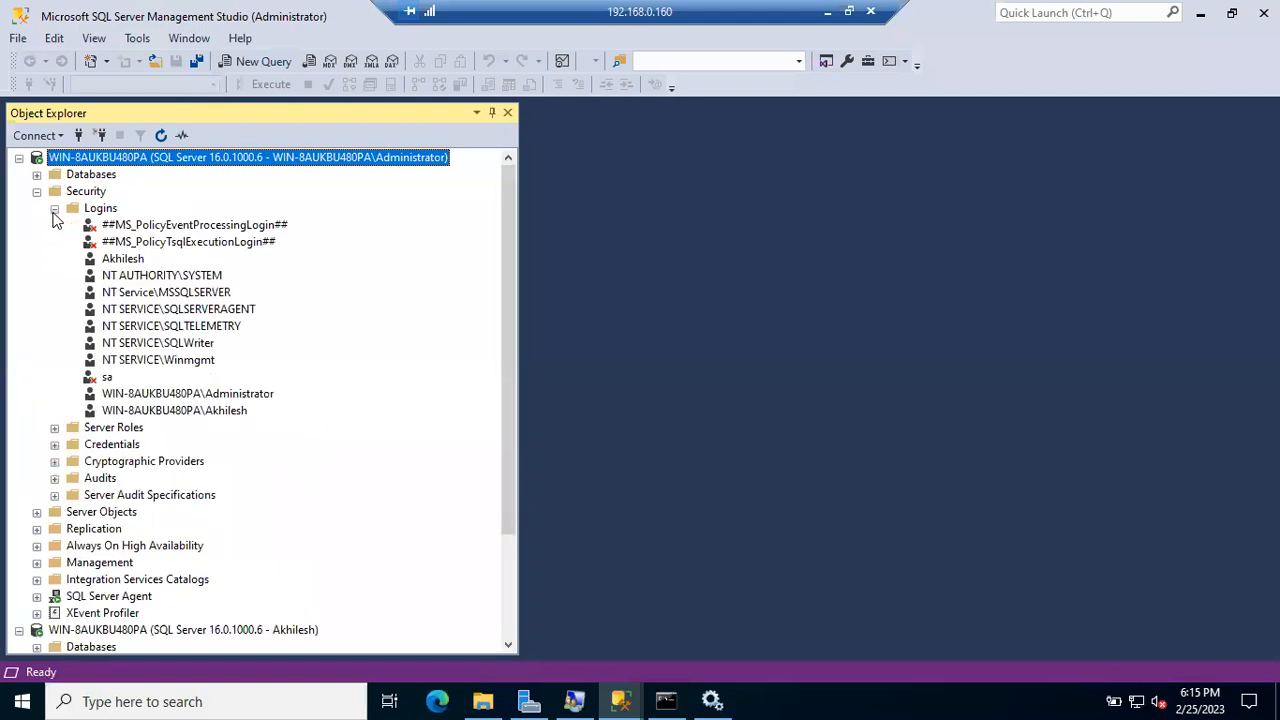
pyautogui.click(101, 209)
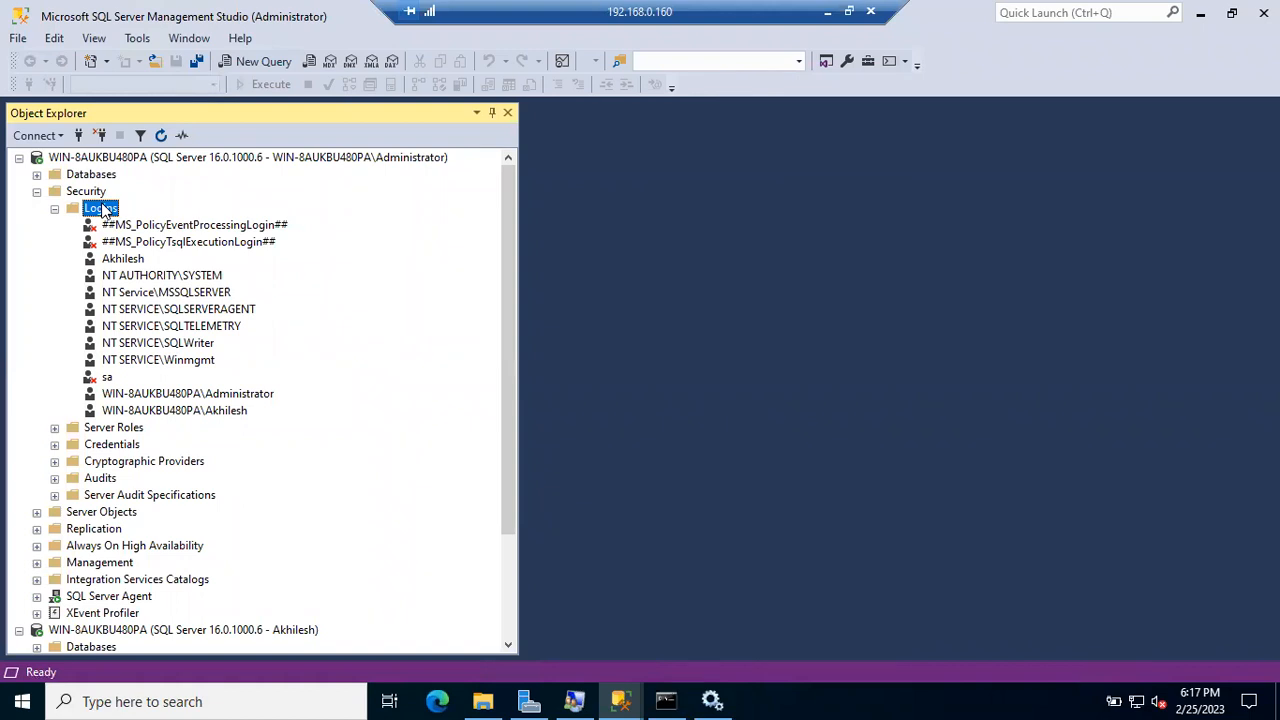
pyautogui.click(574, 701)
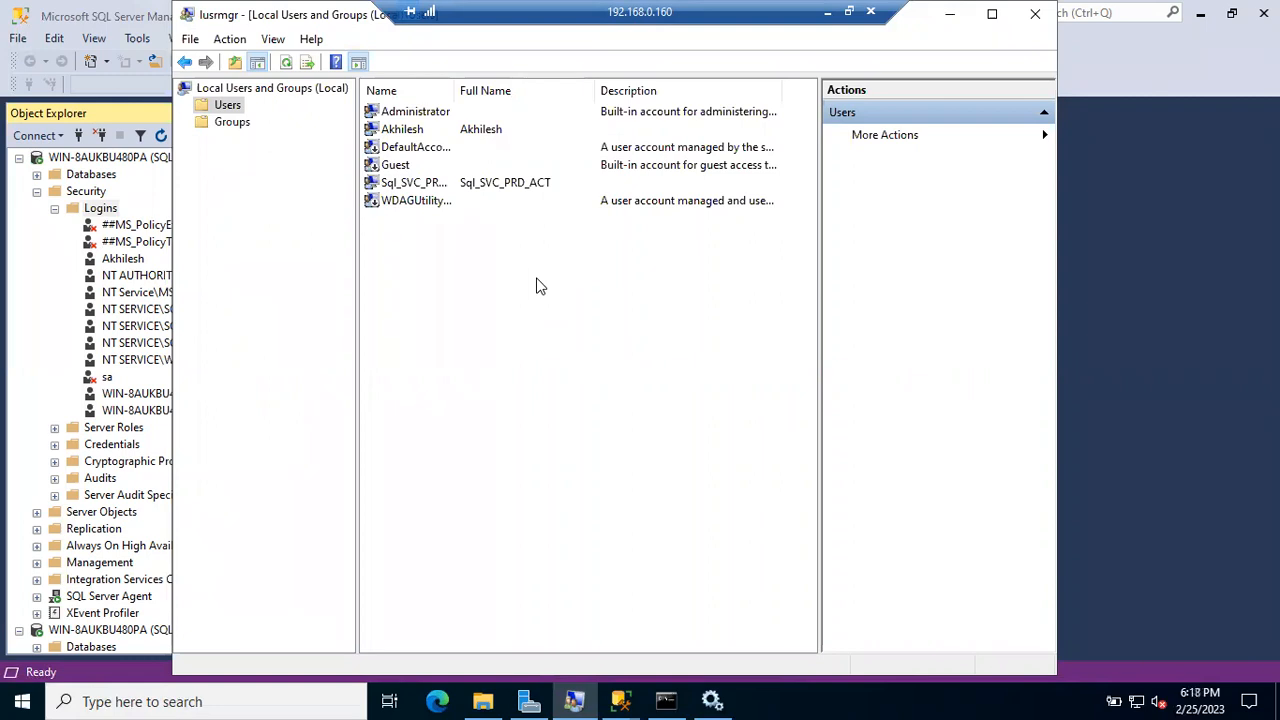
pyautogui.click(30, 287)
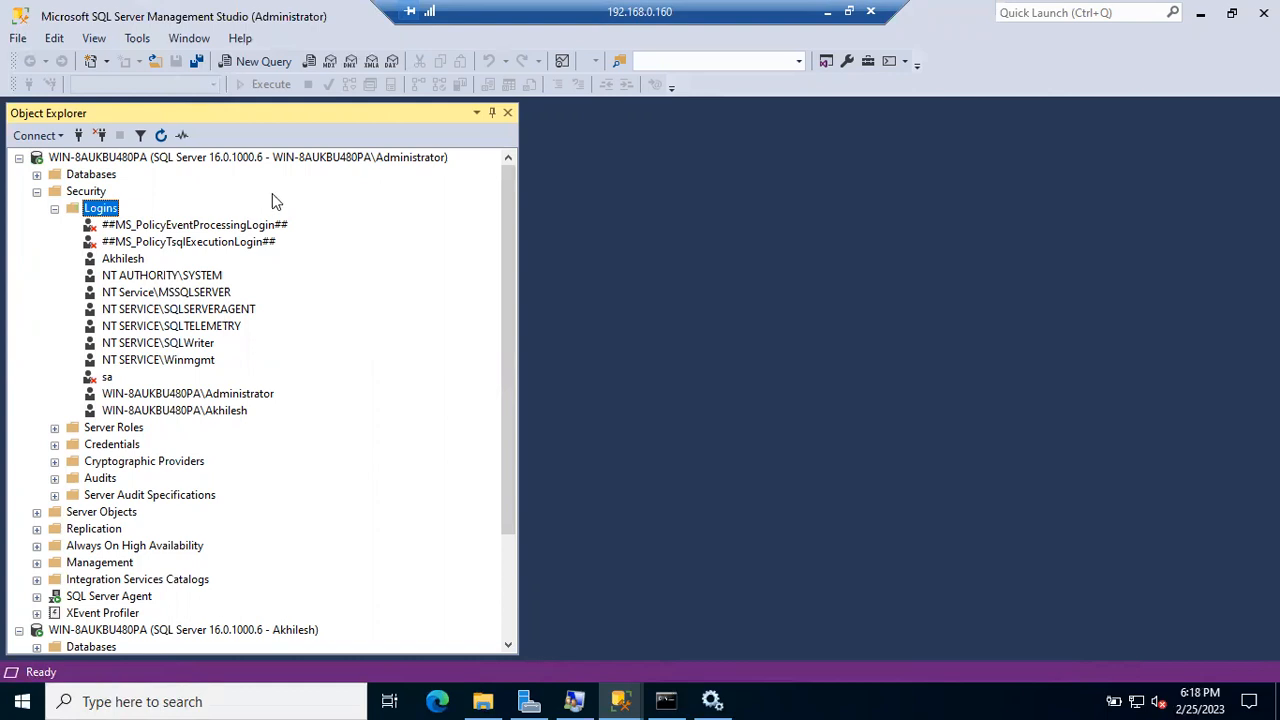
# Minimise the remote session and type 'Group Logins' on a new line in the Notepad notes.
pyautogui.click(825, 18)
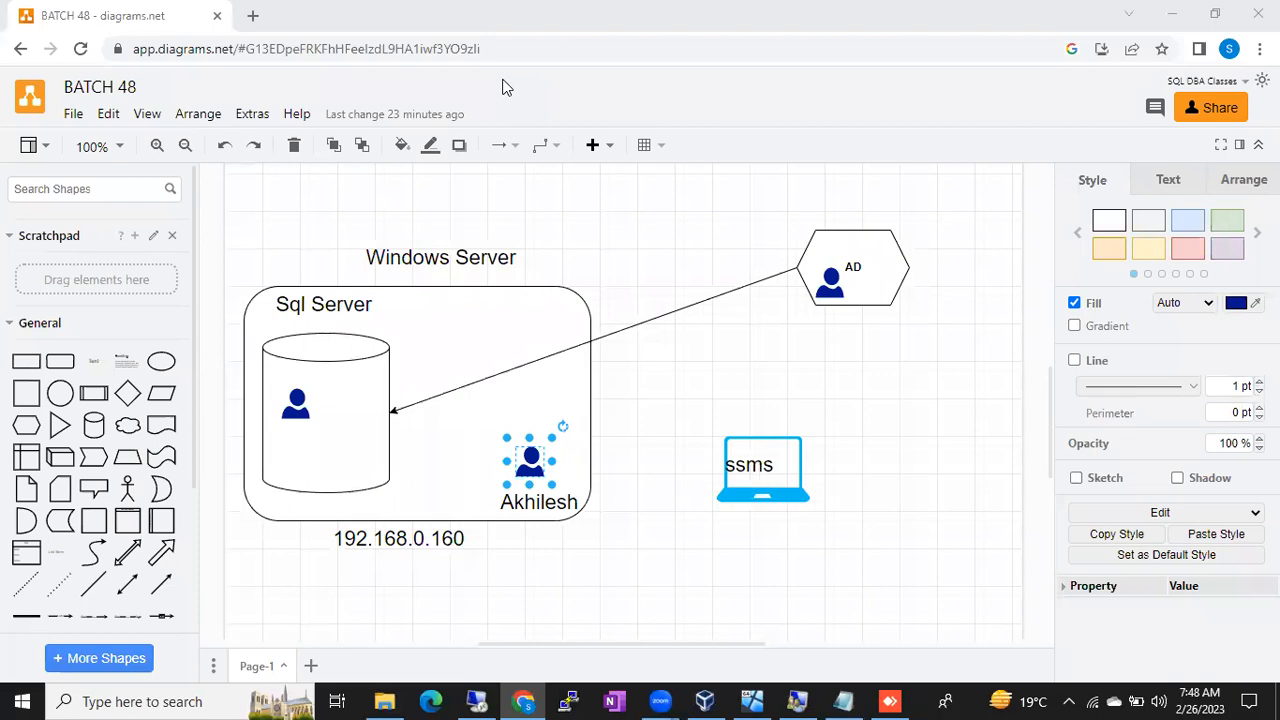
pyautogui.click(843, 701)
pyautogui.press('Return')
pyautogui.press('Return')
pyautogui.write('Group ')
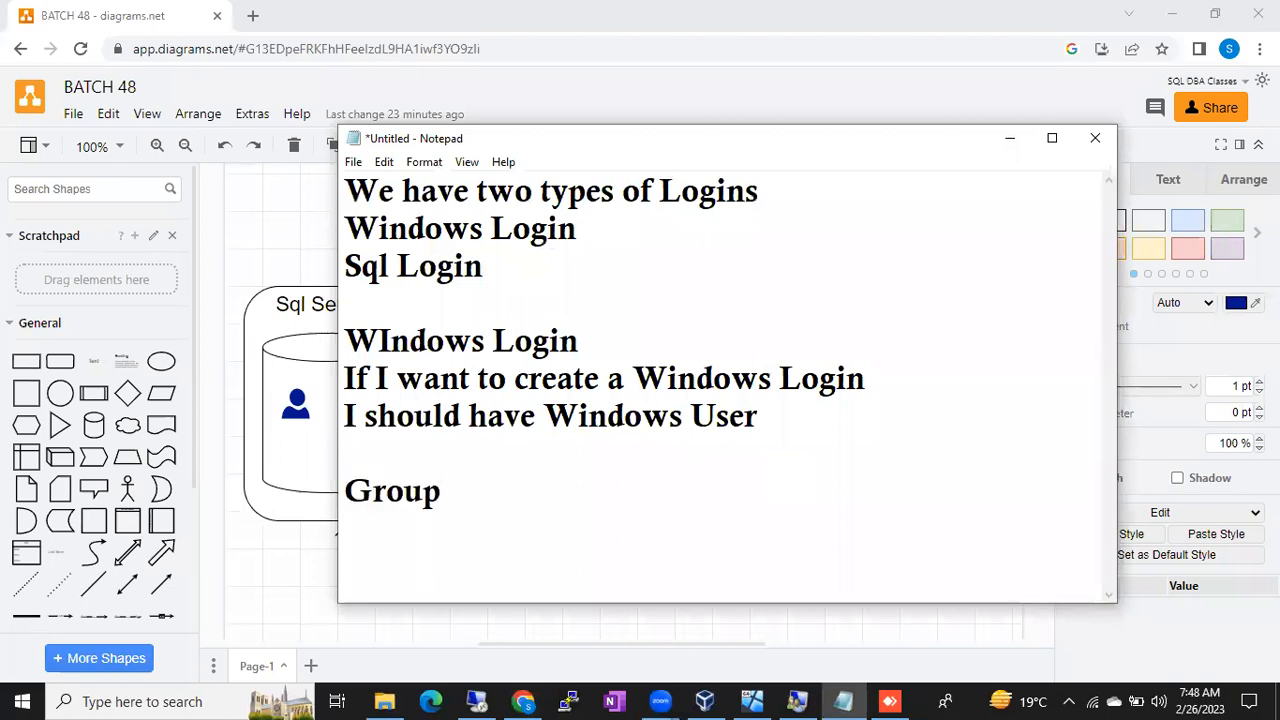
pyautogui.write('Logins')
# Add a blank line beneath the Group Logins heading.
pyautogui.press('Return')
pyautogui.press('Return')
pyautogui.press('Return')
pyautogui.press('Return')
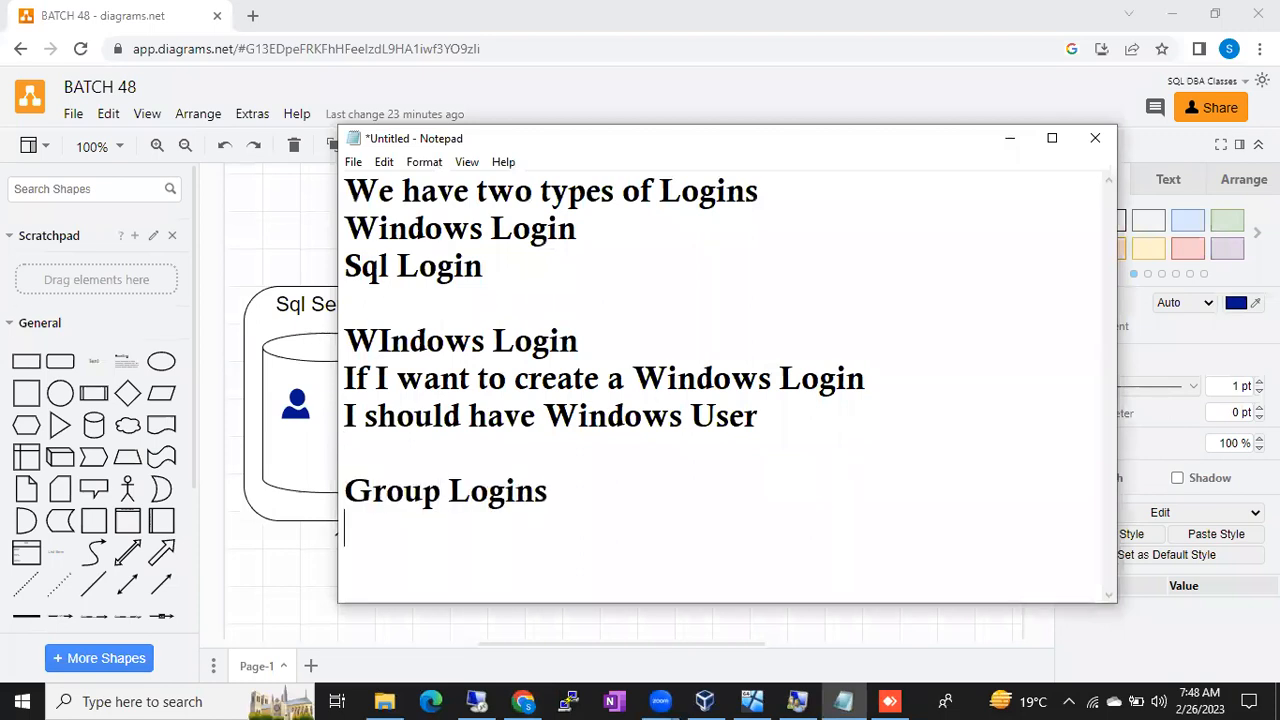
pyautogui.press('Up')
pyautogui.press('Up')
pyautogui.press('Up')
pyautogui.press('Up')
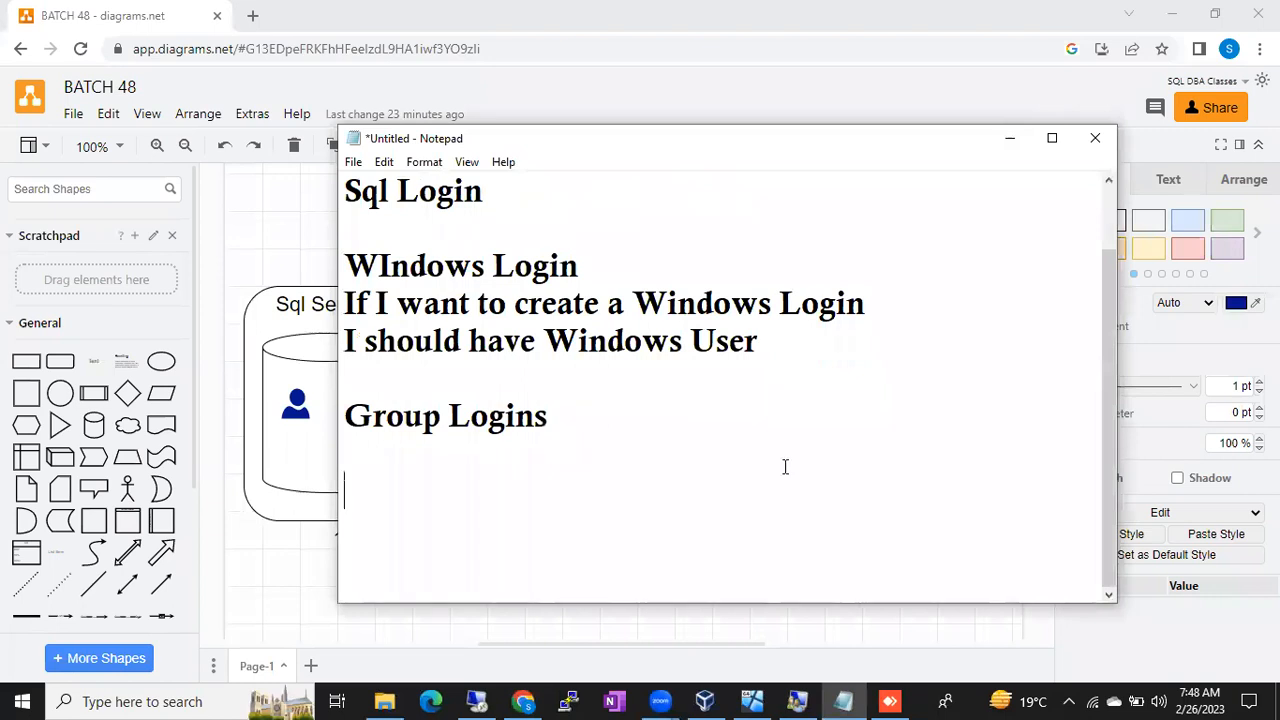
pyautogui.press('Down')
# In the architecture diagram, duplicate the user icon inside the Sql Server box, stacking a copy above it.
pyautogui.click(295, 596)
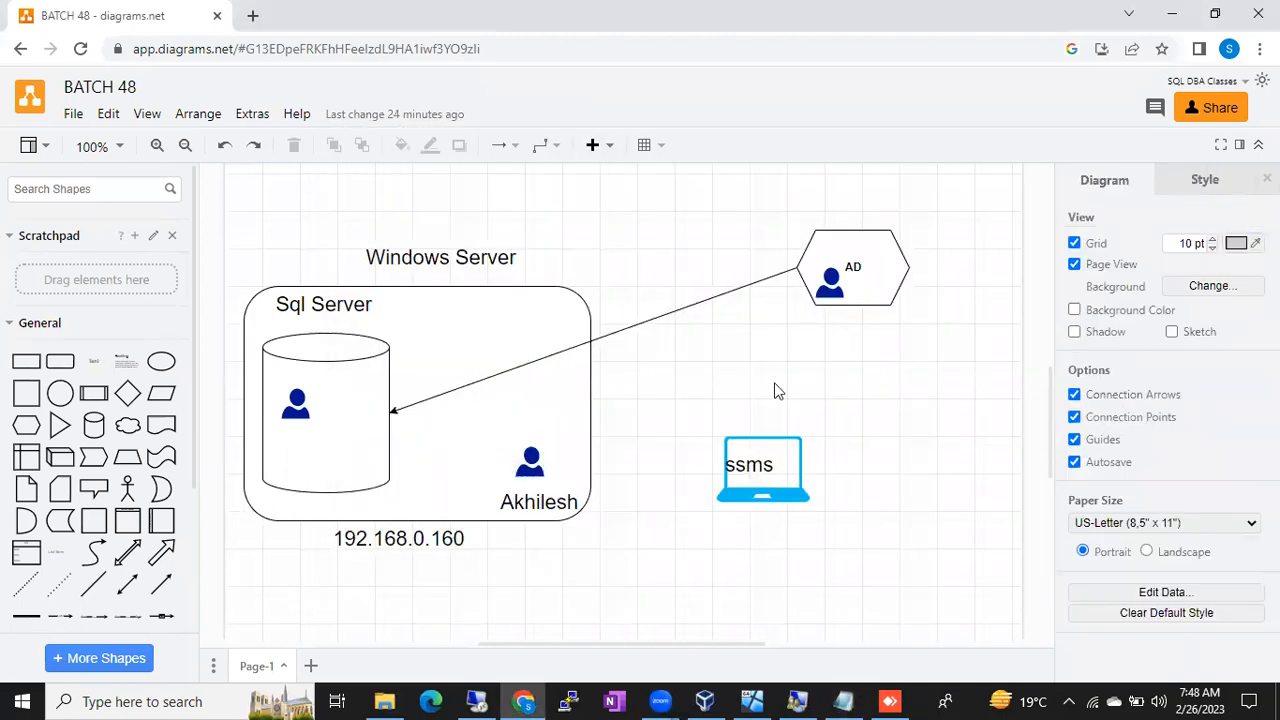
pyautogui.click(1031, 96)
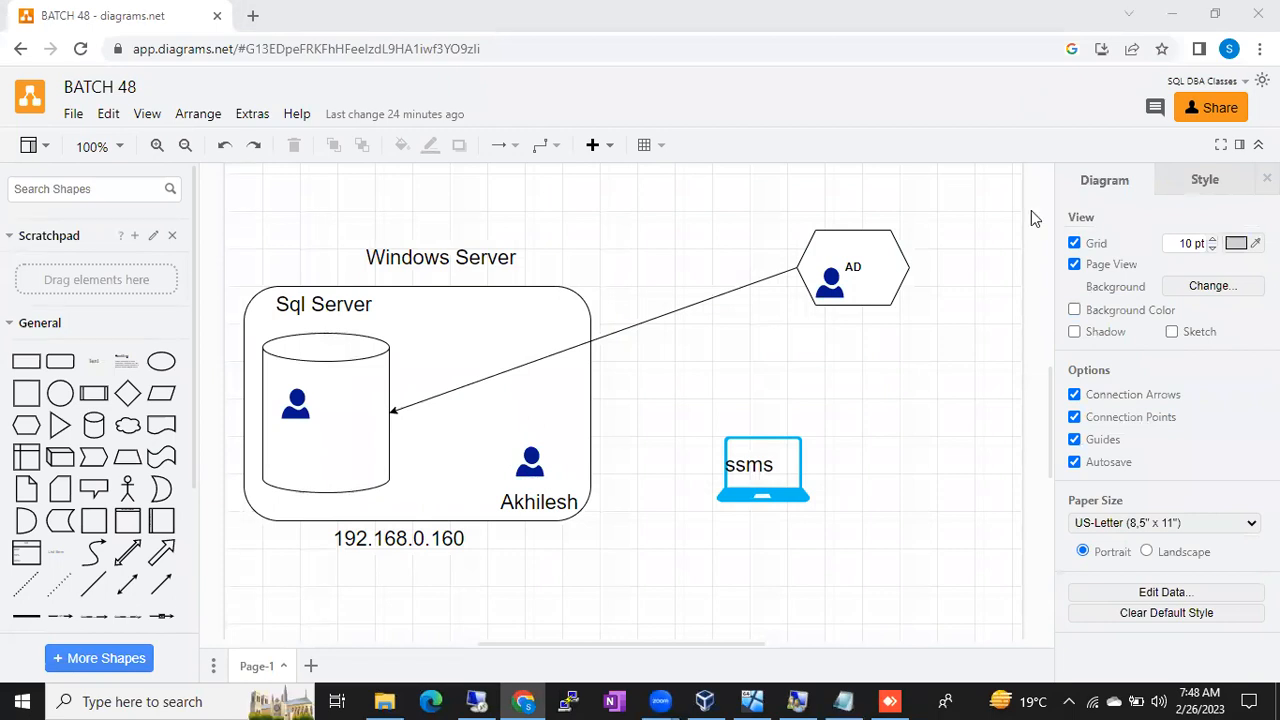
pyautogui.click(640, 590)
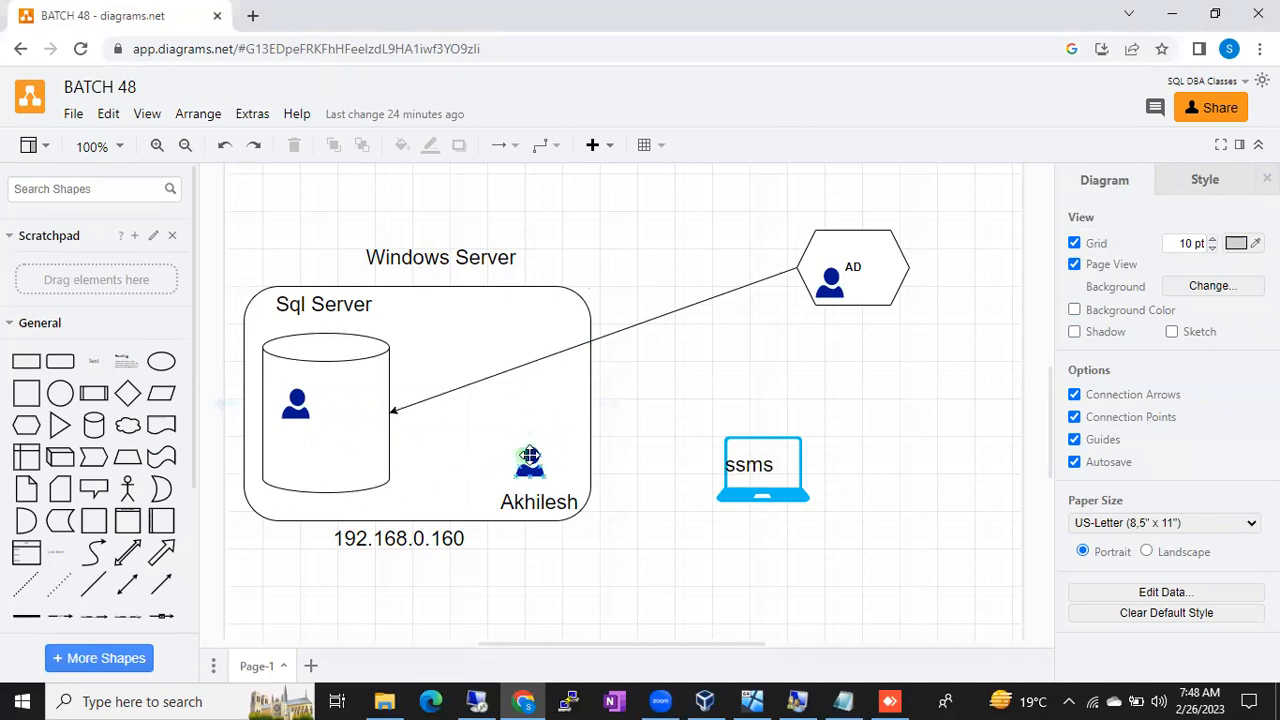
pyautogui.click(530, 414)
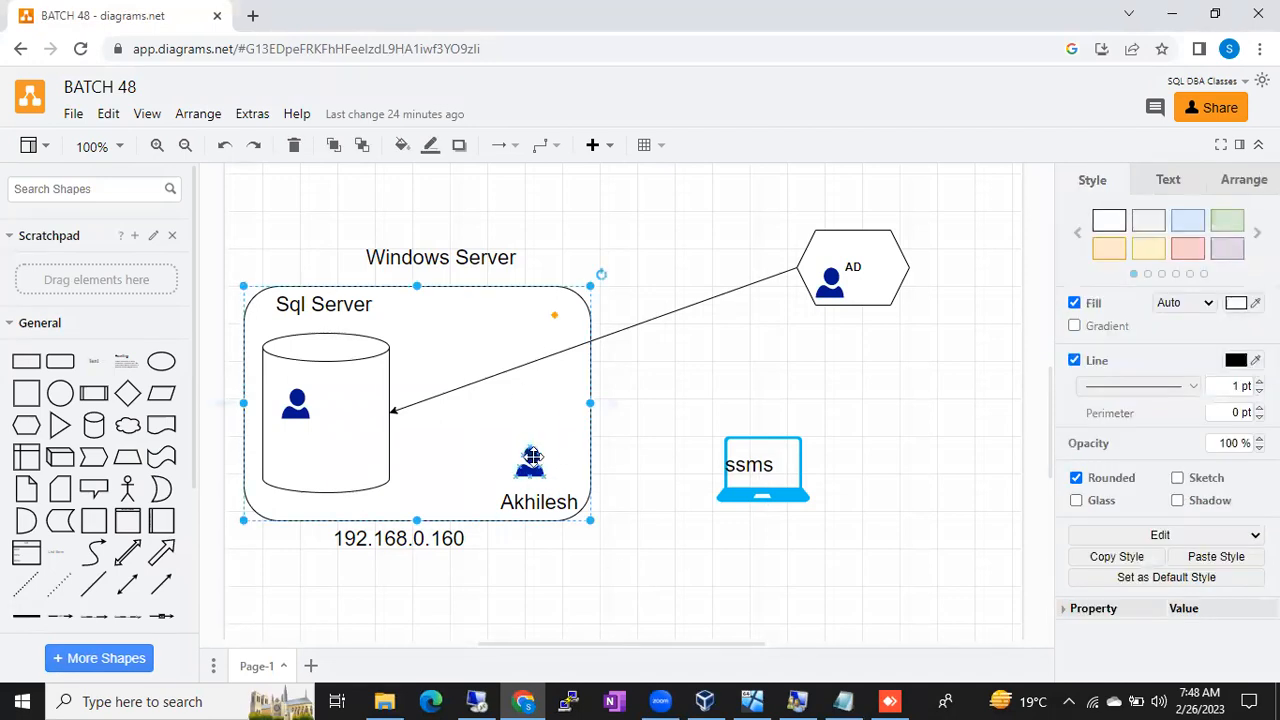
pyautogui.click(532, 457)
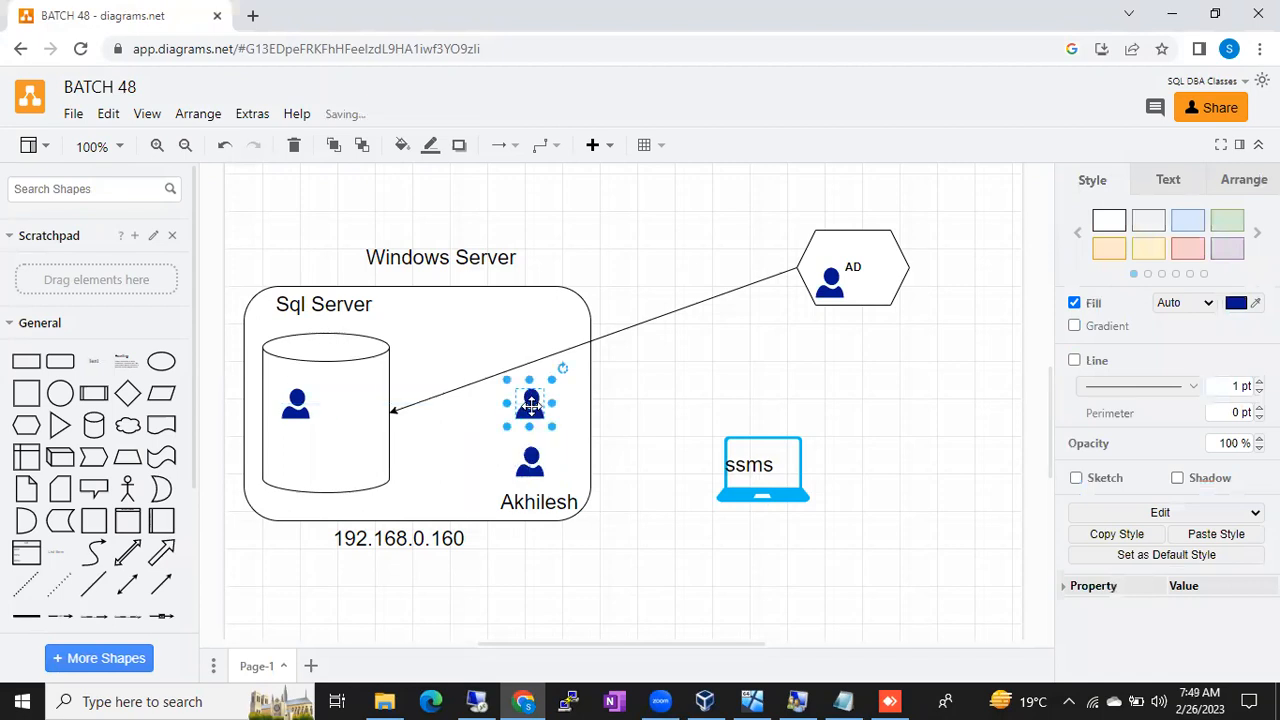
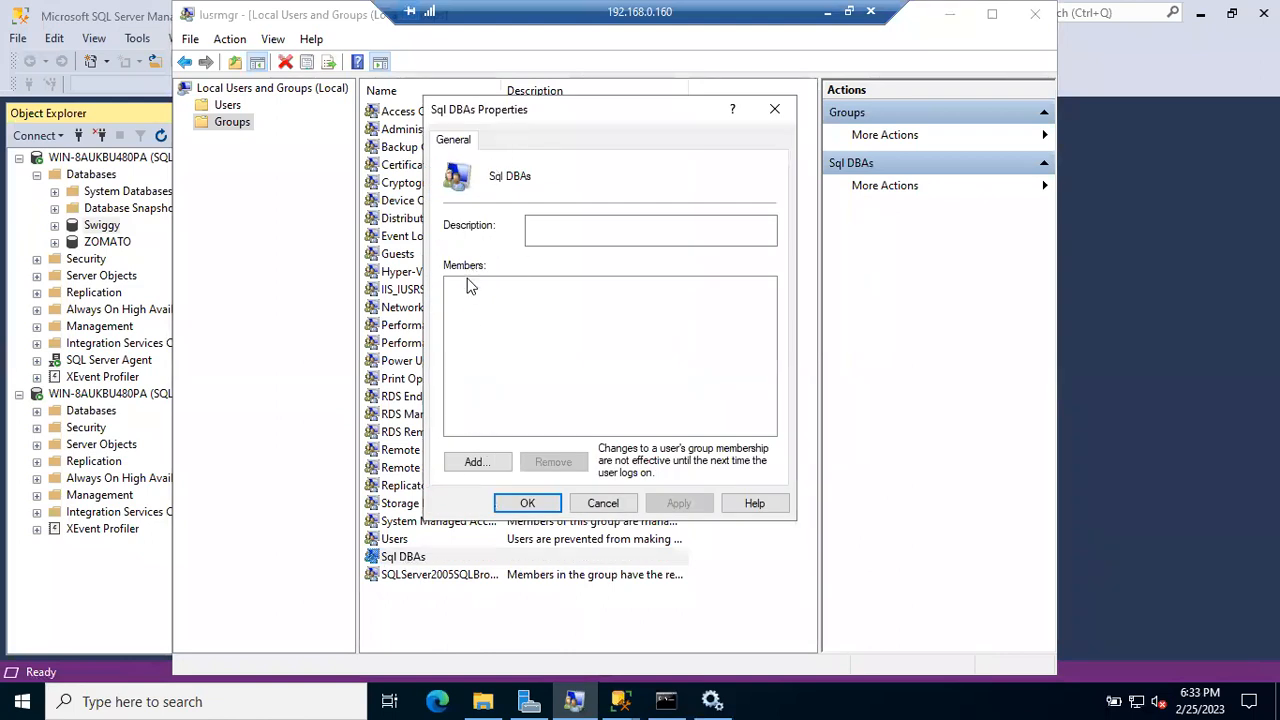
# Cancel the Sql DBAs Properties dialog and open the New User option from the Users list.
pyautogui.click(603, 503)
pyautogui.click(229, 108)
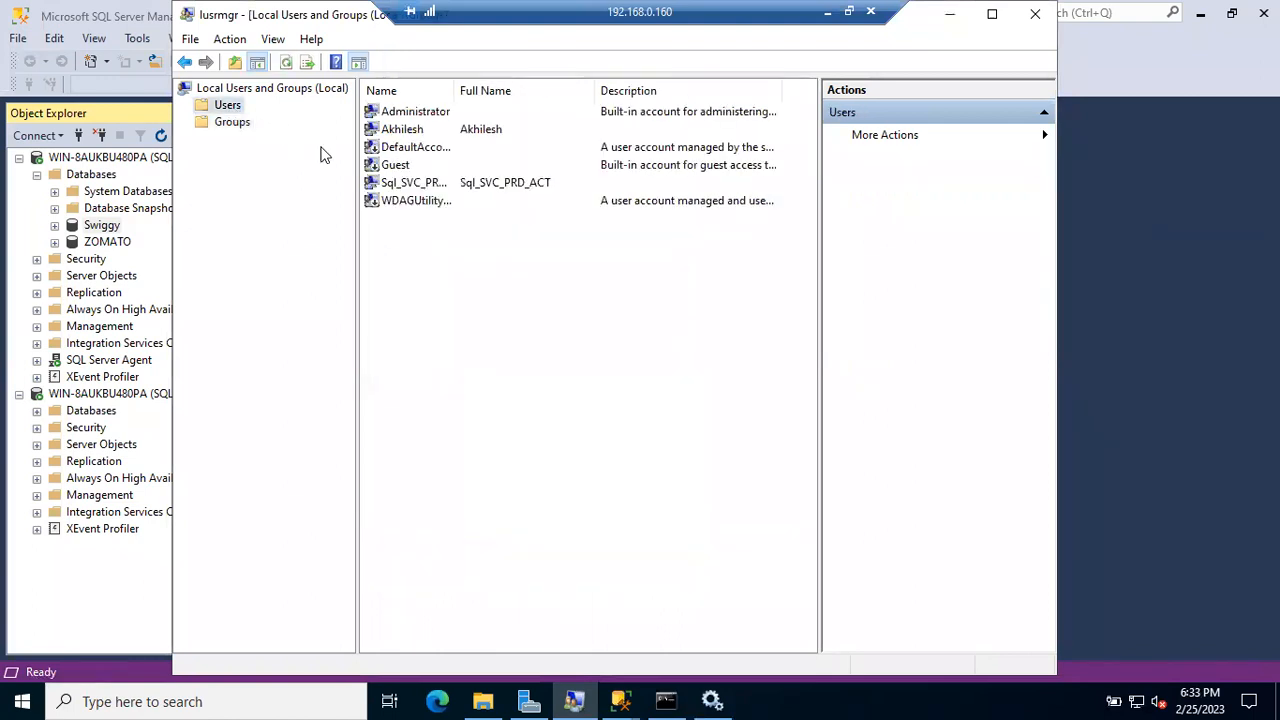
pyautogui.rightClick(499, 345)
# Create the first local user account with its user name and password.
pyautogui.click(517, 358)
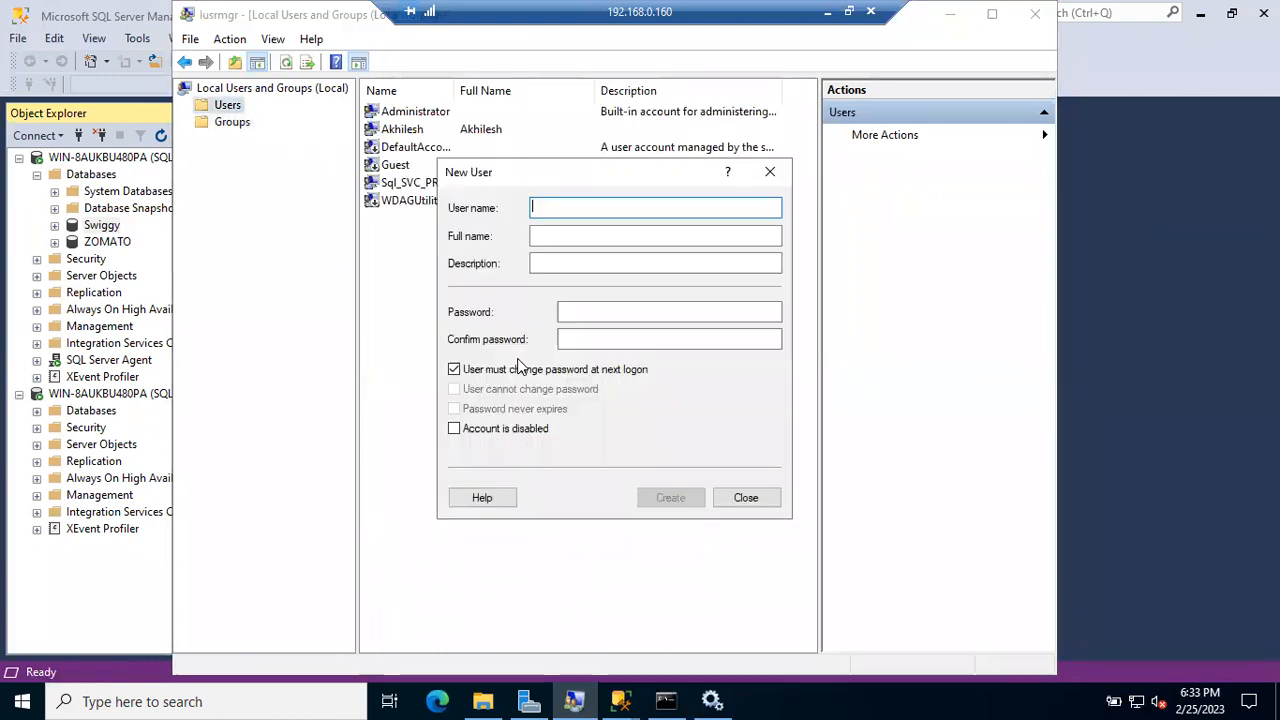
pyautogui.write('DeviMoun')
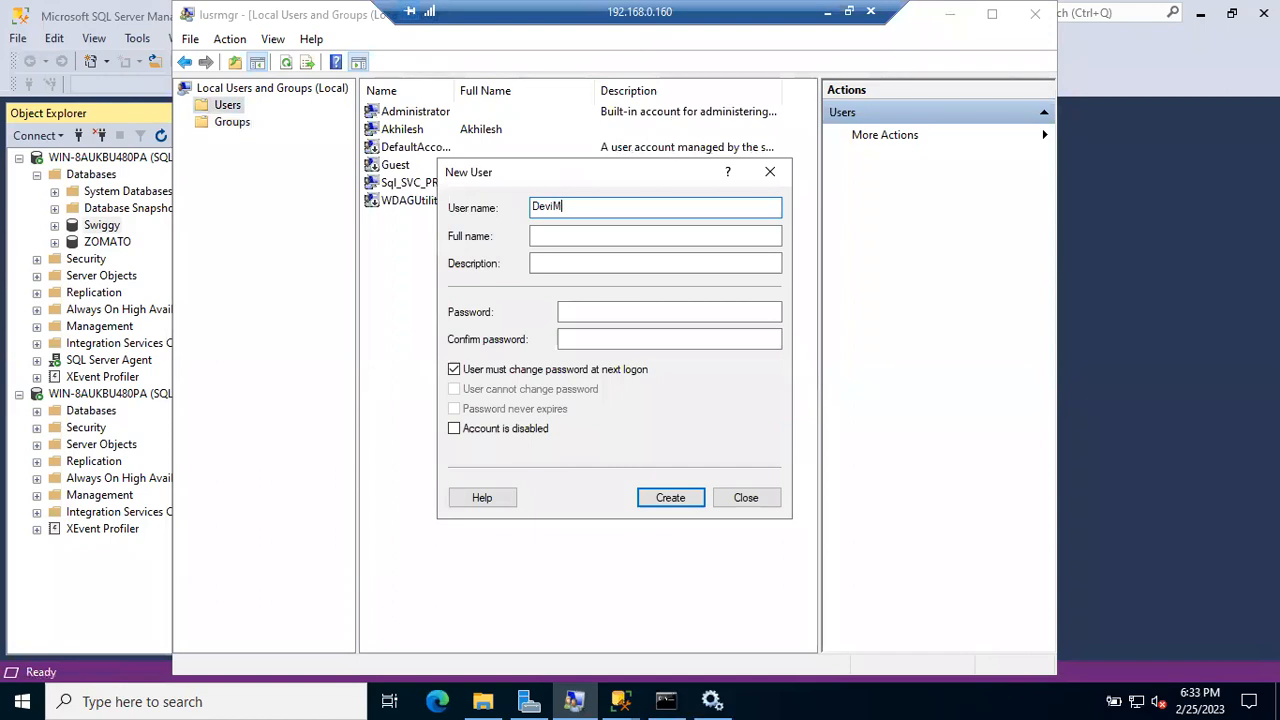
pyautogui.press('Tab')
pyautogui.press('Tab')
pyautogui.press('Tab')
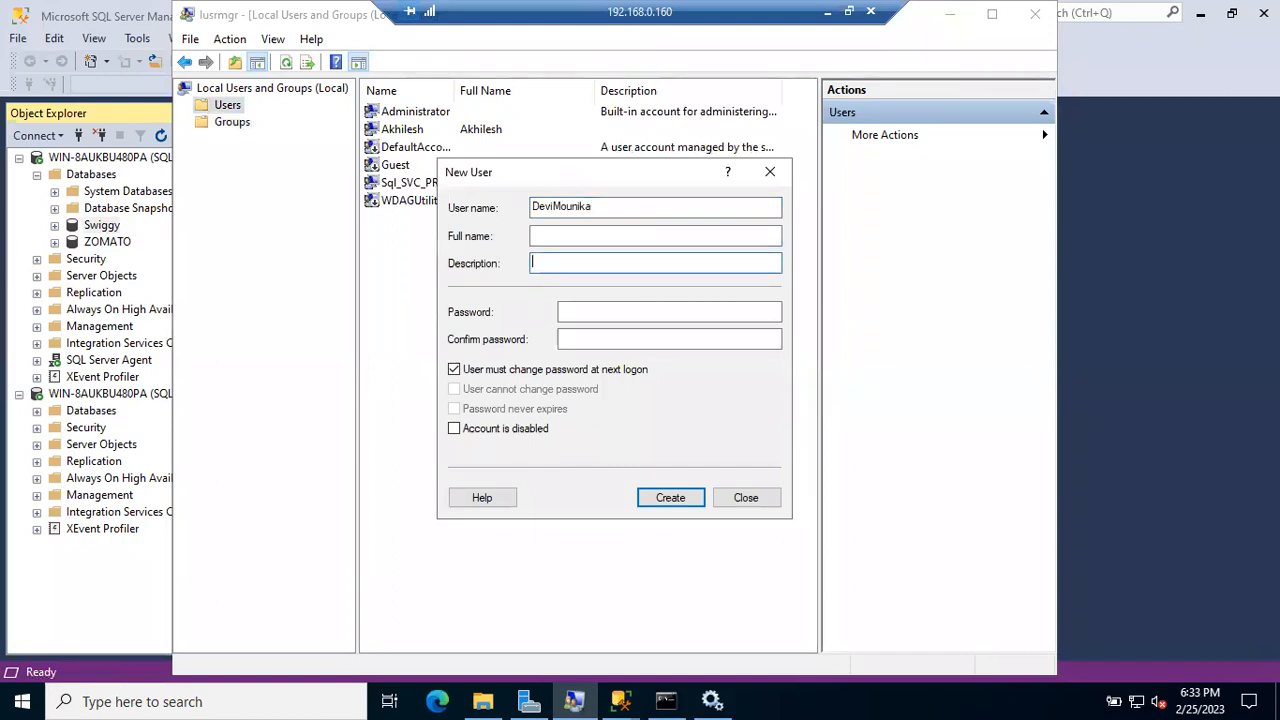
pyautogui.write('•••••••••••••')
pyautogui.press('Tab')
pyautogui.write('•••')
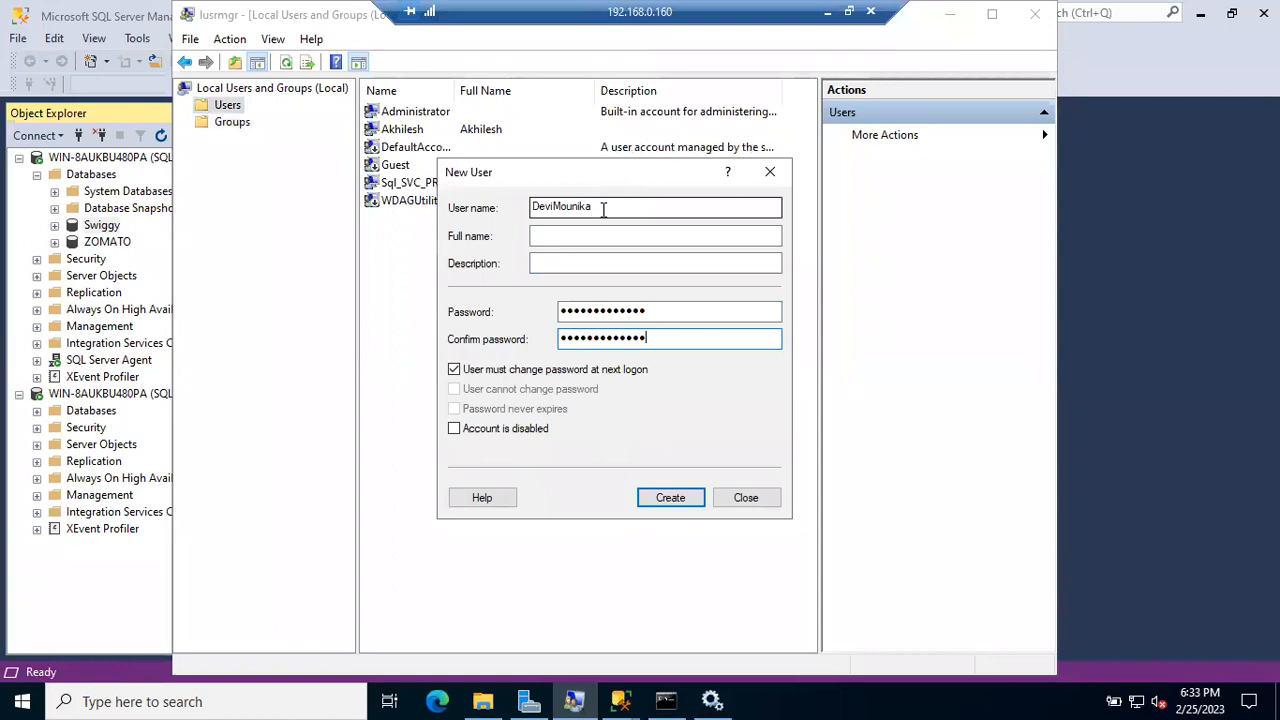
pyautogui.click(697, 498)
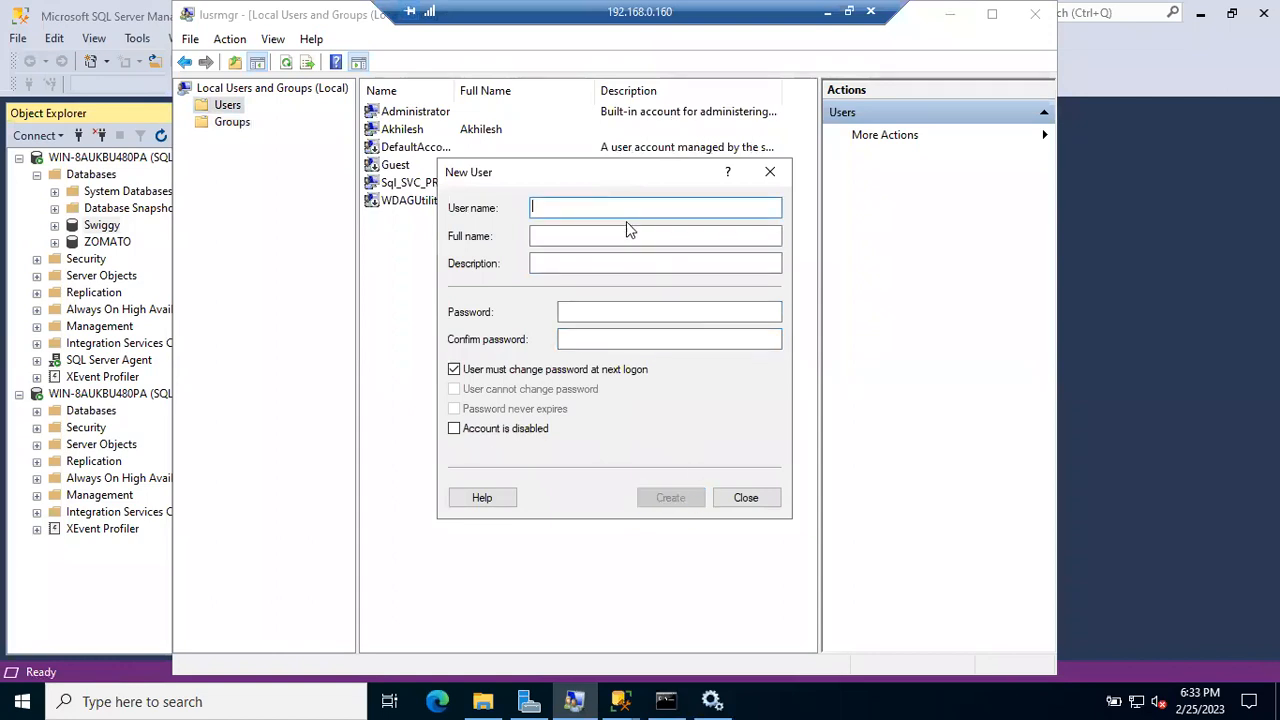
# Create a second local user account with its user name and password.
pyautogui.write('Chi')
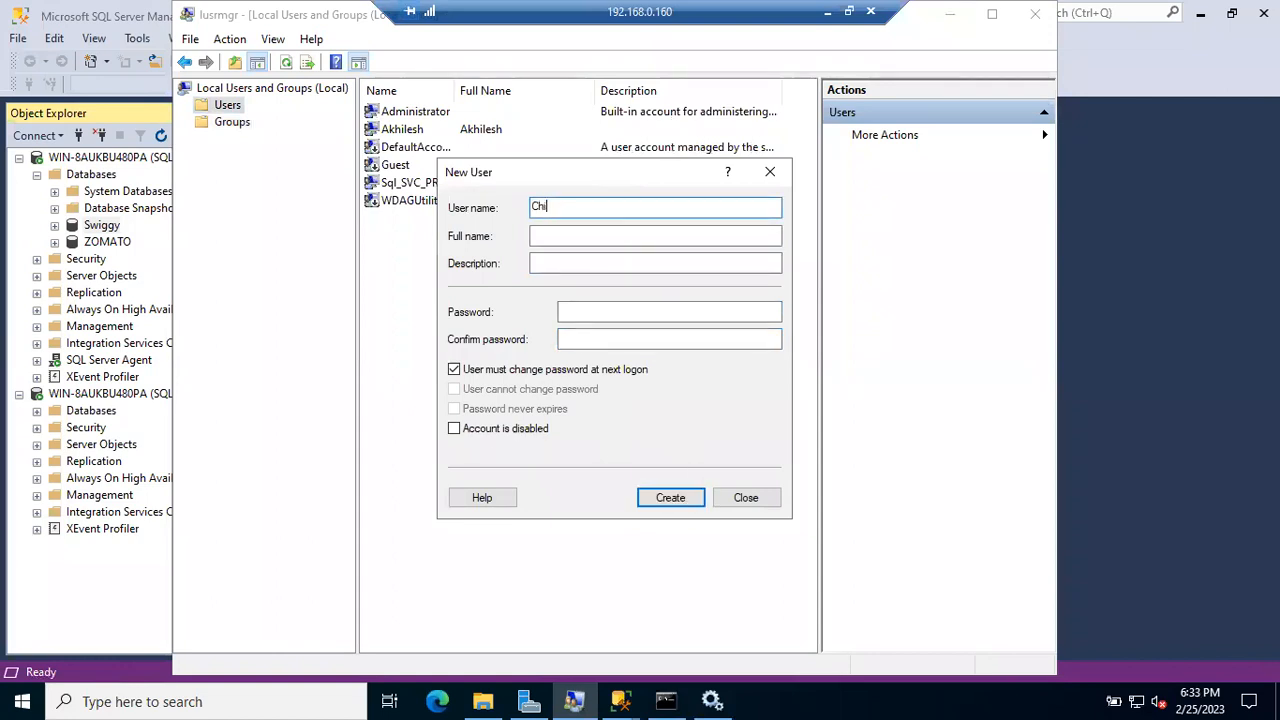
pyautogui.write('ista')
pyautogui.press('Tab')
pyautogui.press('Tab')
pyautogui.press('Tab')
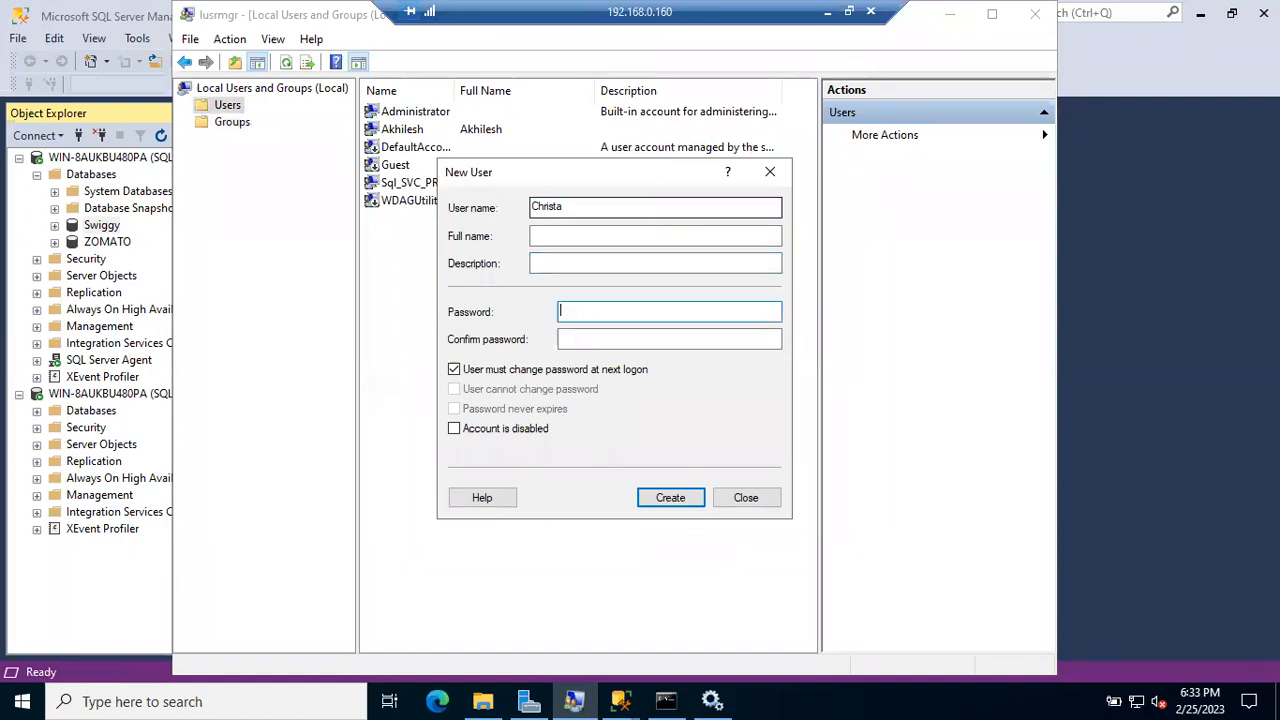
pyautogui.write('*************')
pyautogui.press('Tab')
pyautogui.write('*************')
pyautogui.click(666, 499)
# Create the third local user account with a password, then close New User.
pyautogui.write('Avinash')
pyautogui.press('Tab')
pyautogui.press('Tab')
pyautogui.press('Tab')
pyautogui.write('•••••••')
pyautogui.press('Tab')
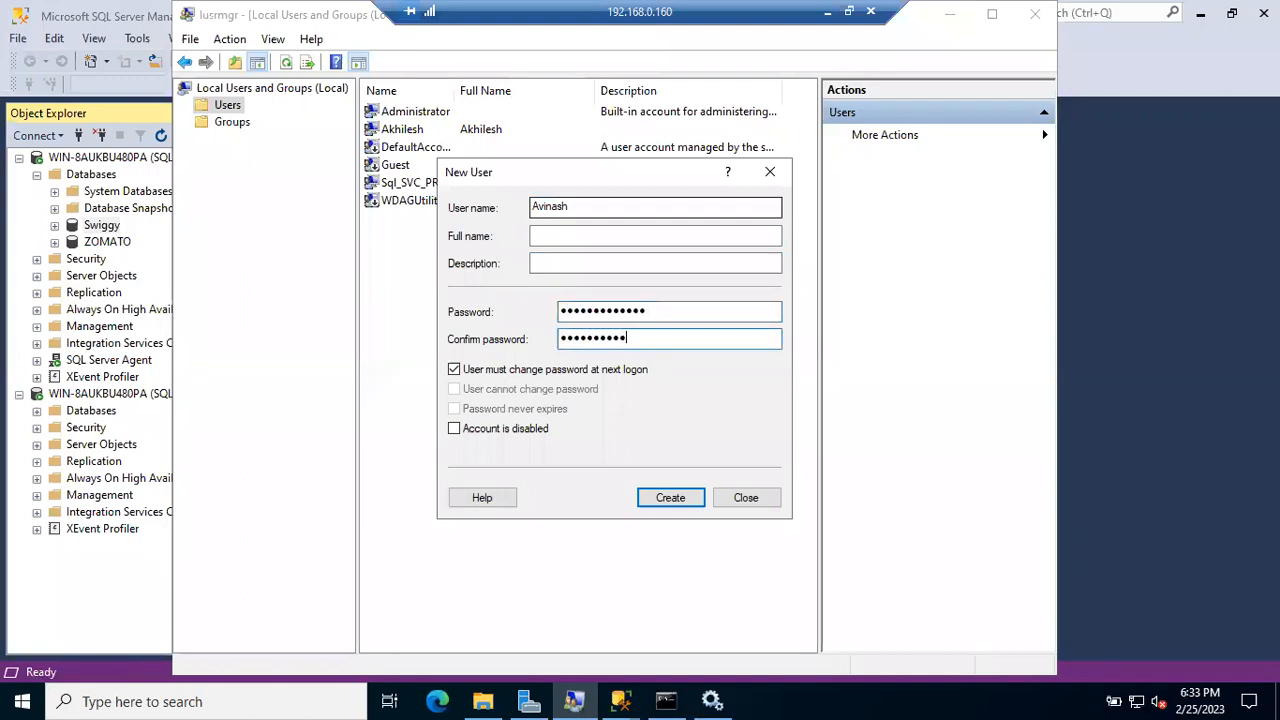
pyautogui.press('Return')
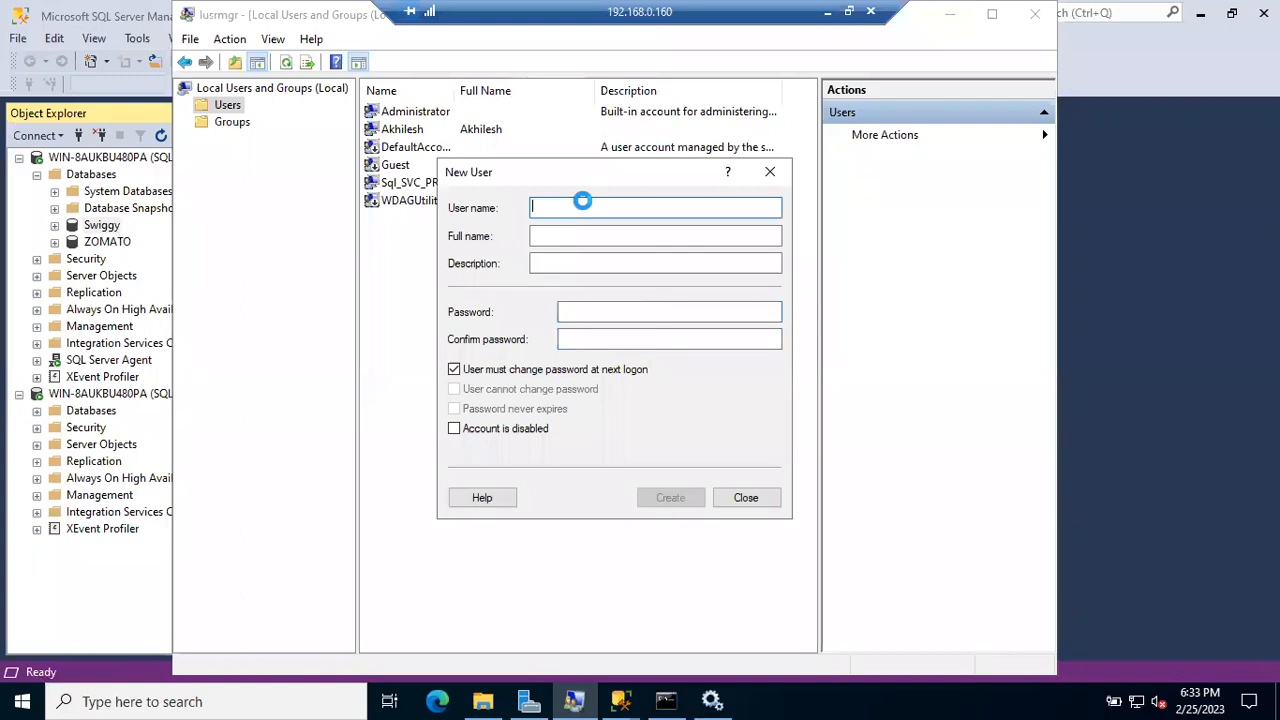
pyautogui.click(748, 499)
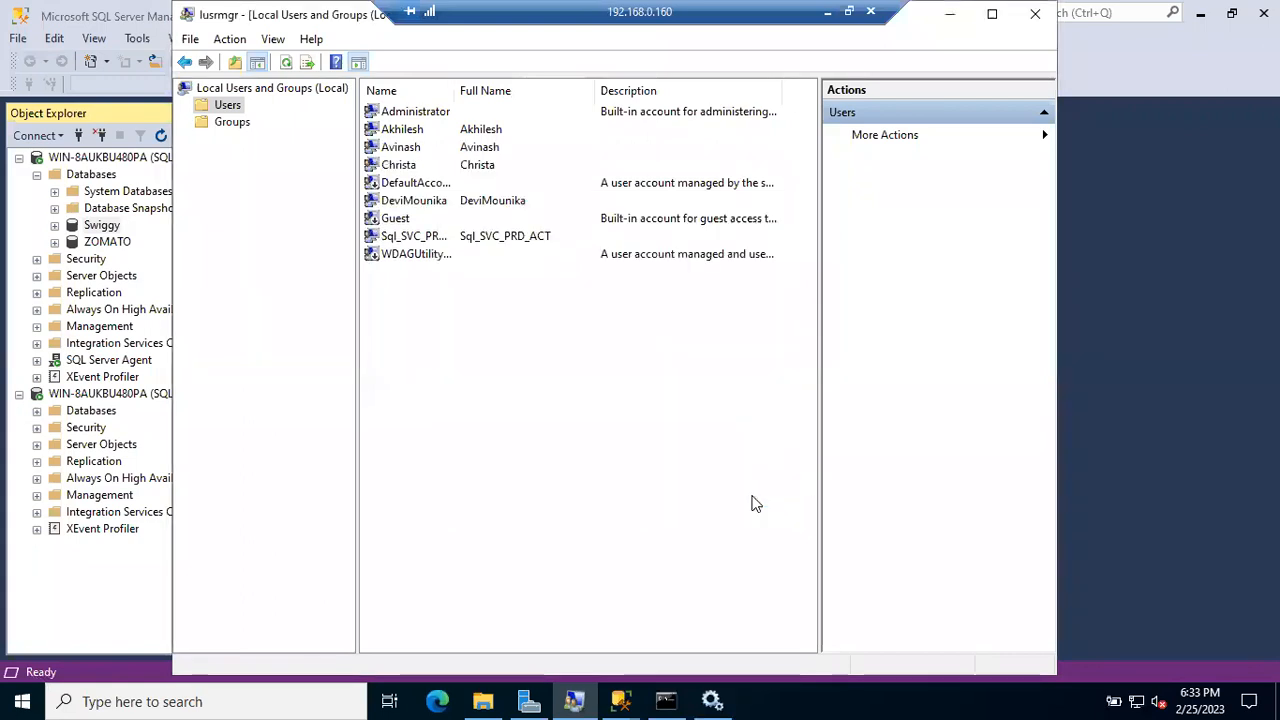
# Review the new user accounts, then open the Sql DBAs group's properties.
pyautogui.click(402, 147)
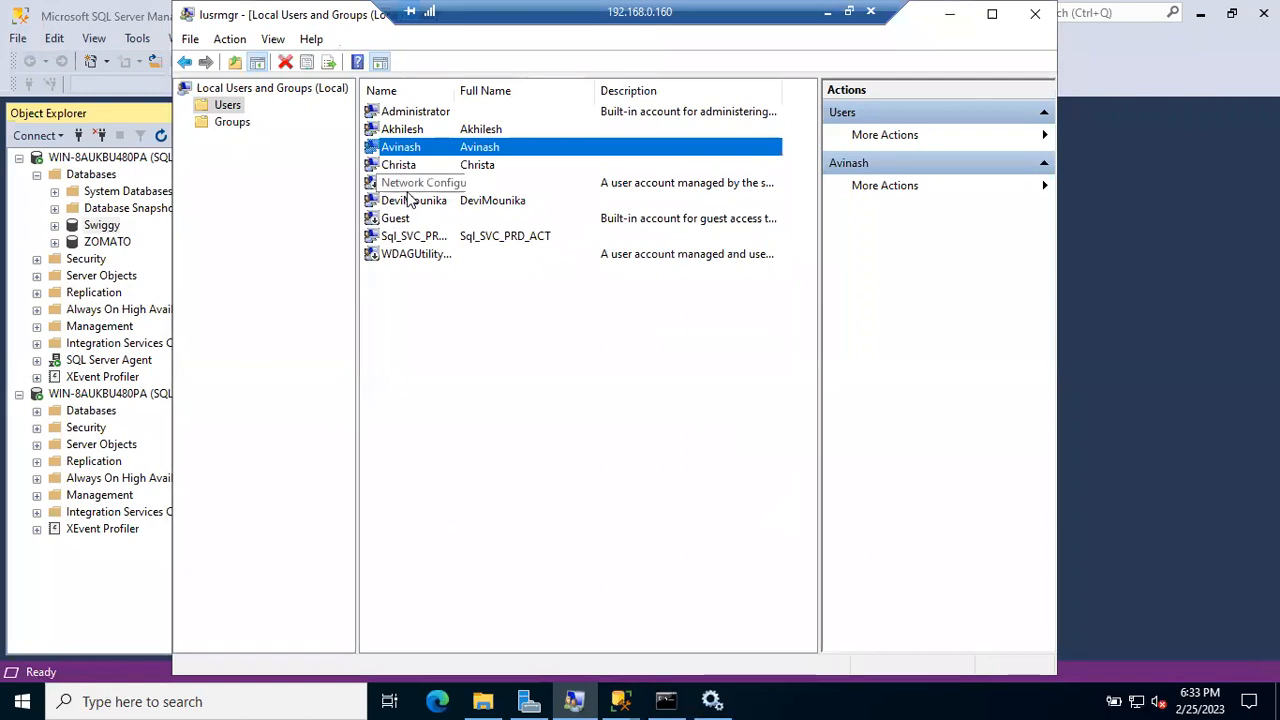
pyautogui.click(402, 167)
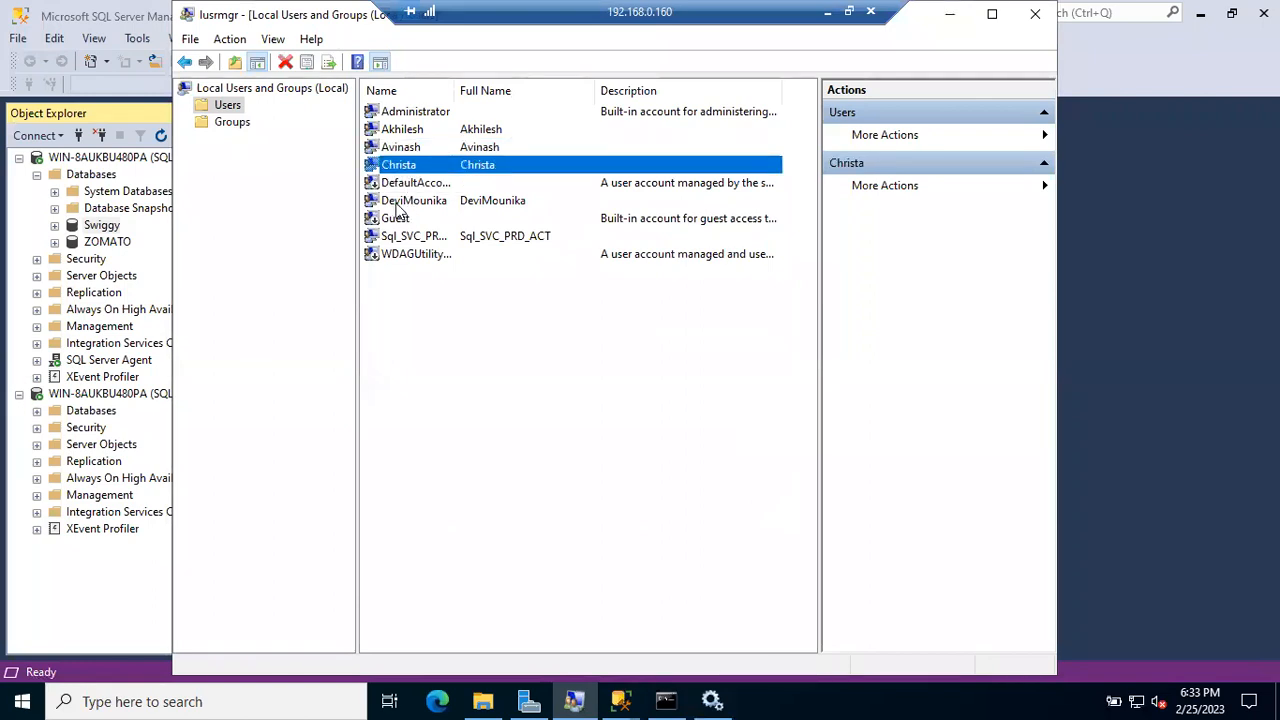
pyautogui.click(402, 202)
pyautogui.click(236, 124)
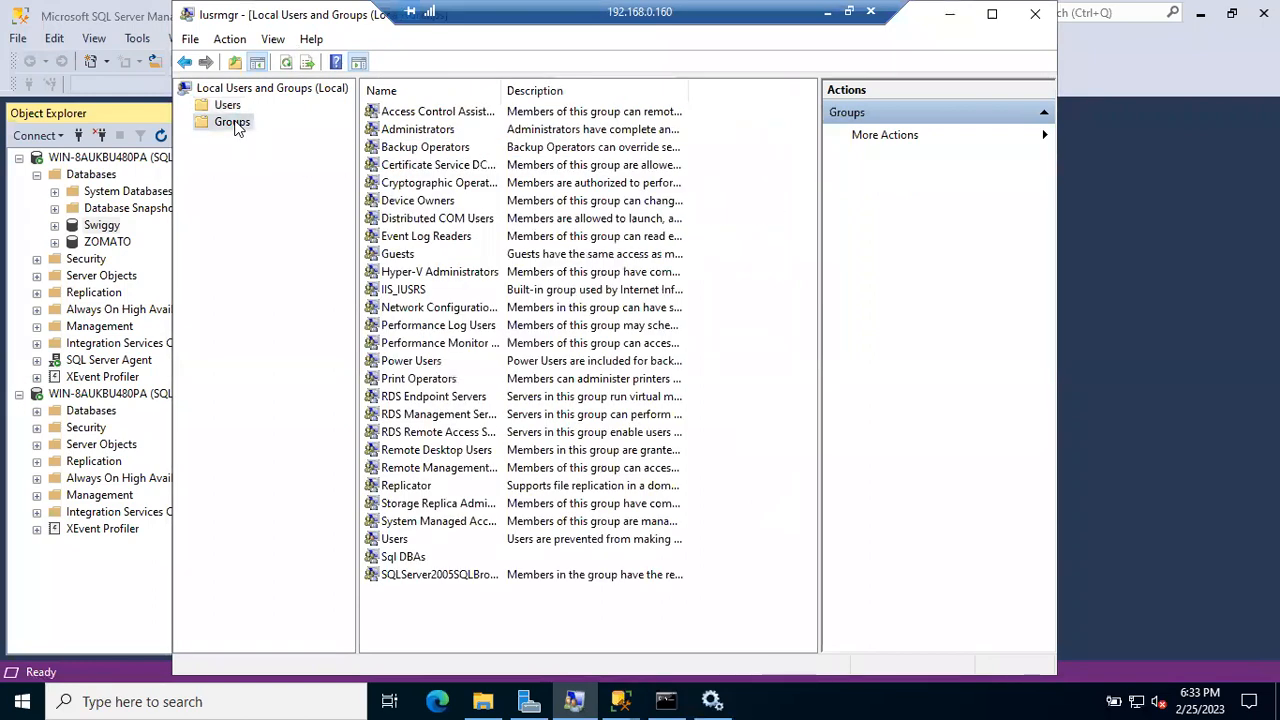
pyautogui.click(393, 560)
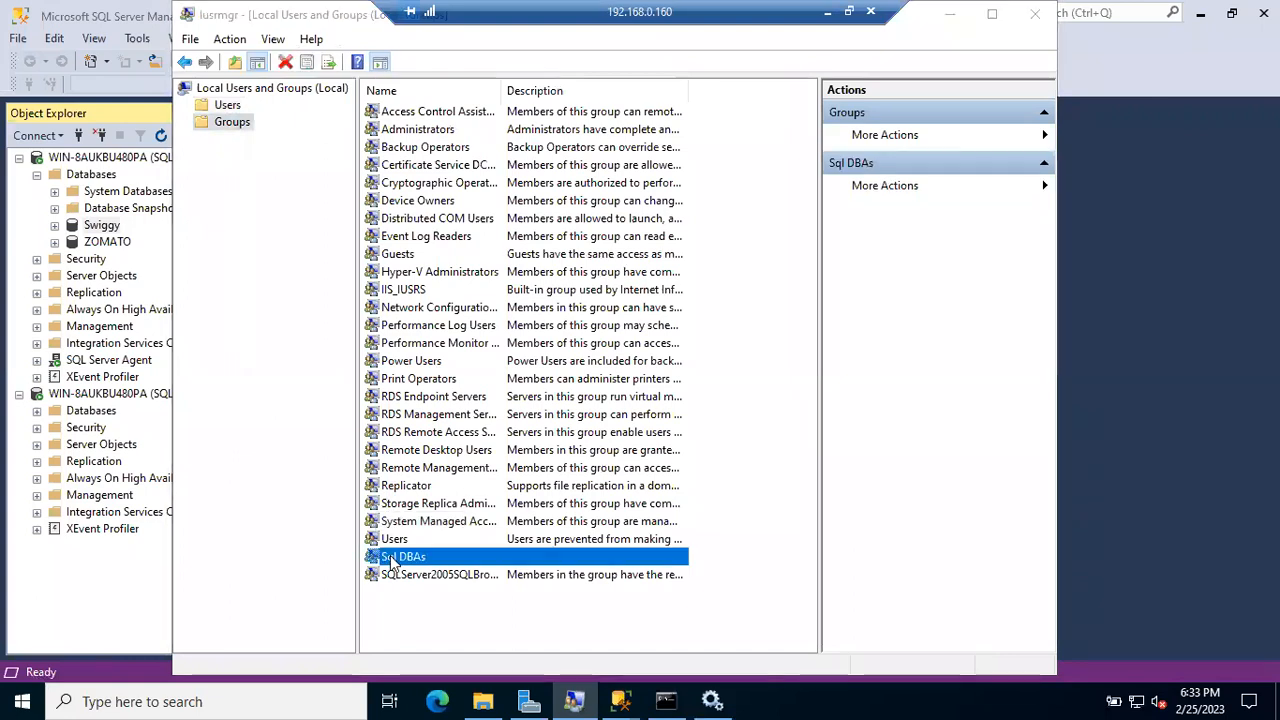
pyautogui.doubleClick(393, 560)
# Add the three new accounts to Sql DBAs, apply, confirm the members, and return to SSMS.
pyautogui.click(477, 465)
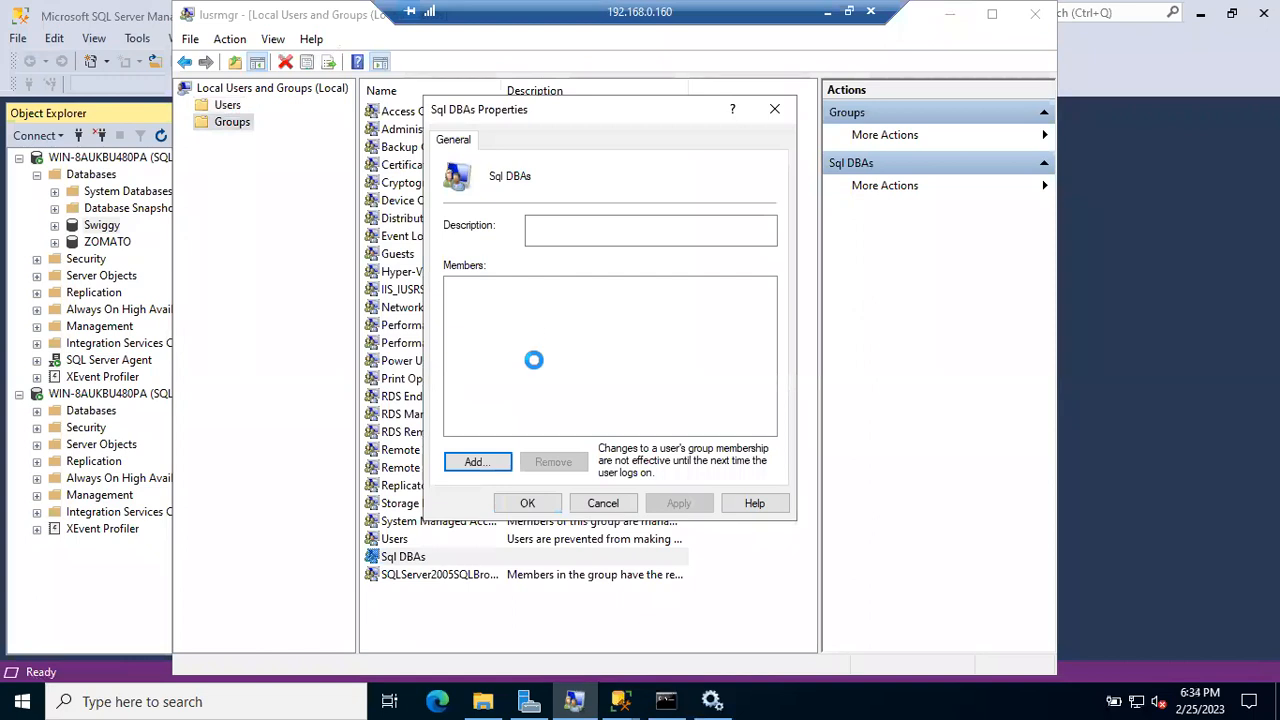
pyautogui.write('Avinash;Christa;DeviMounika')
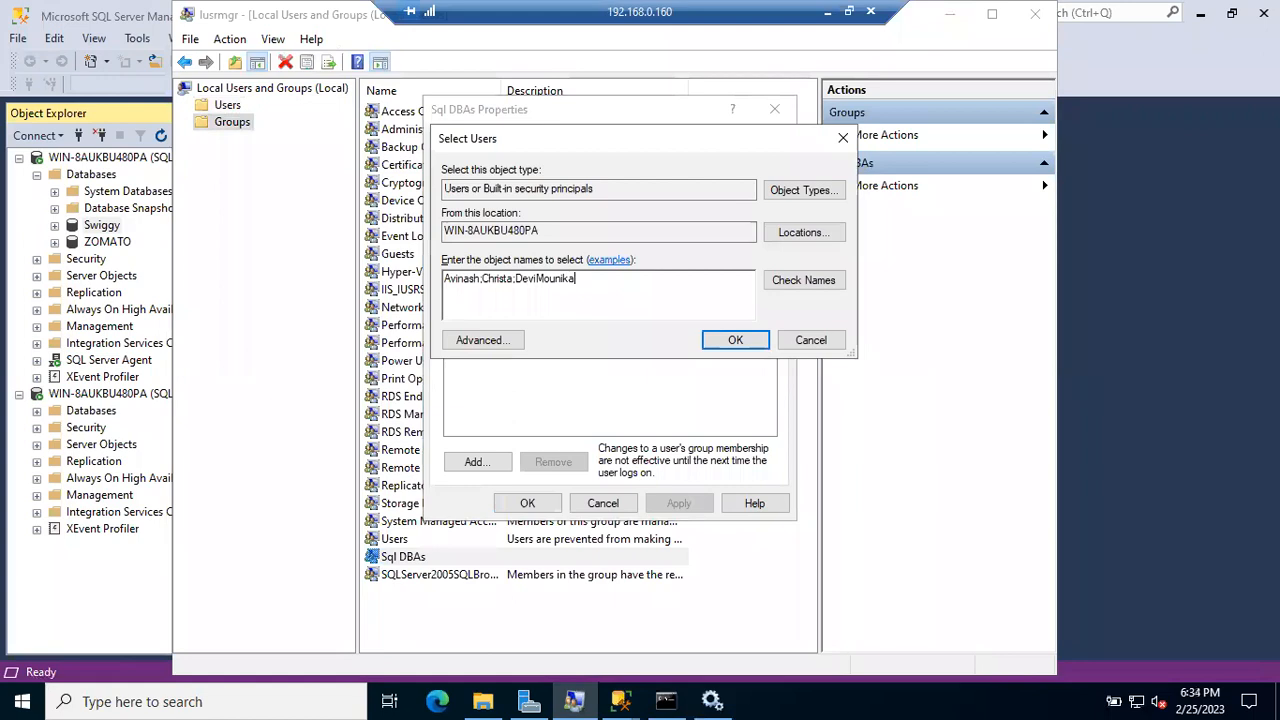
pyautogui.click(789, 279)
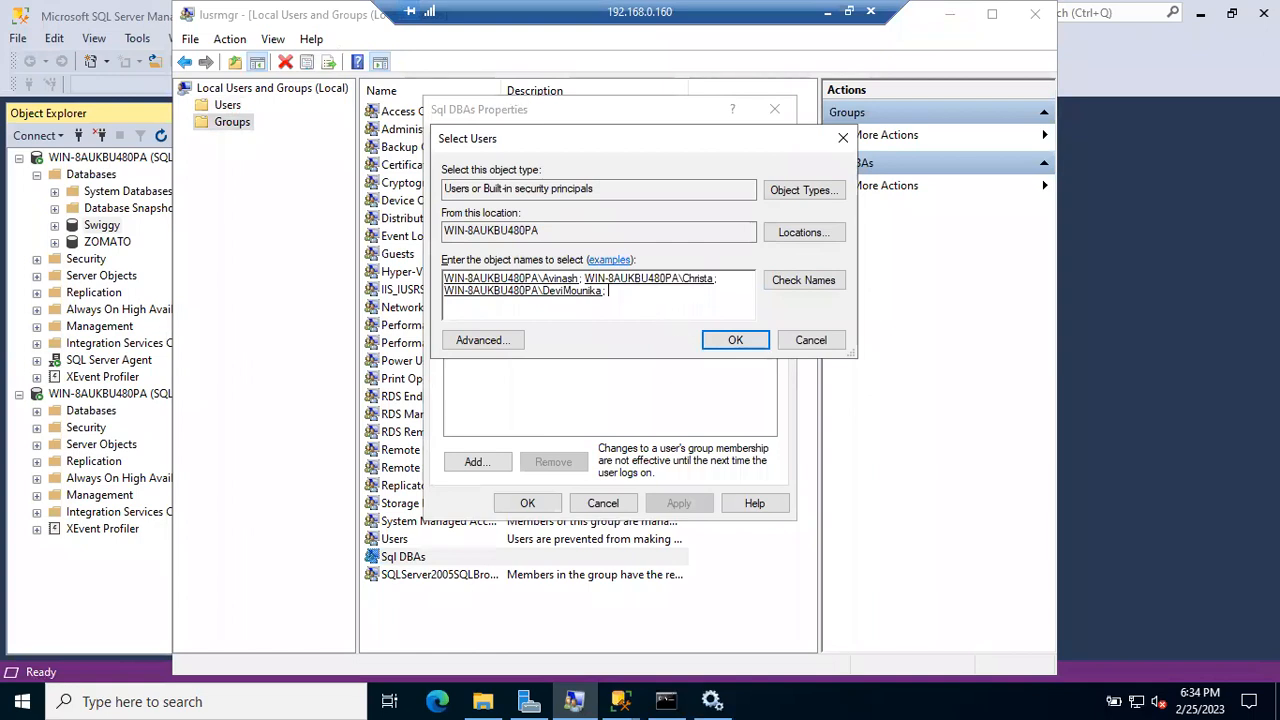
pyautogui.click(791, 279)
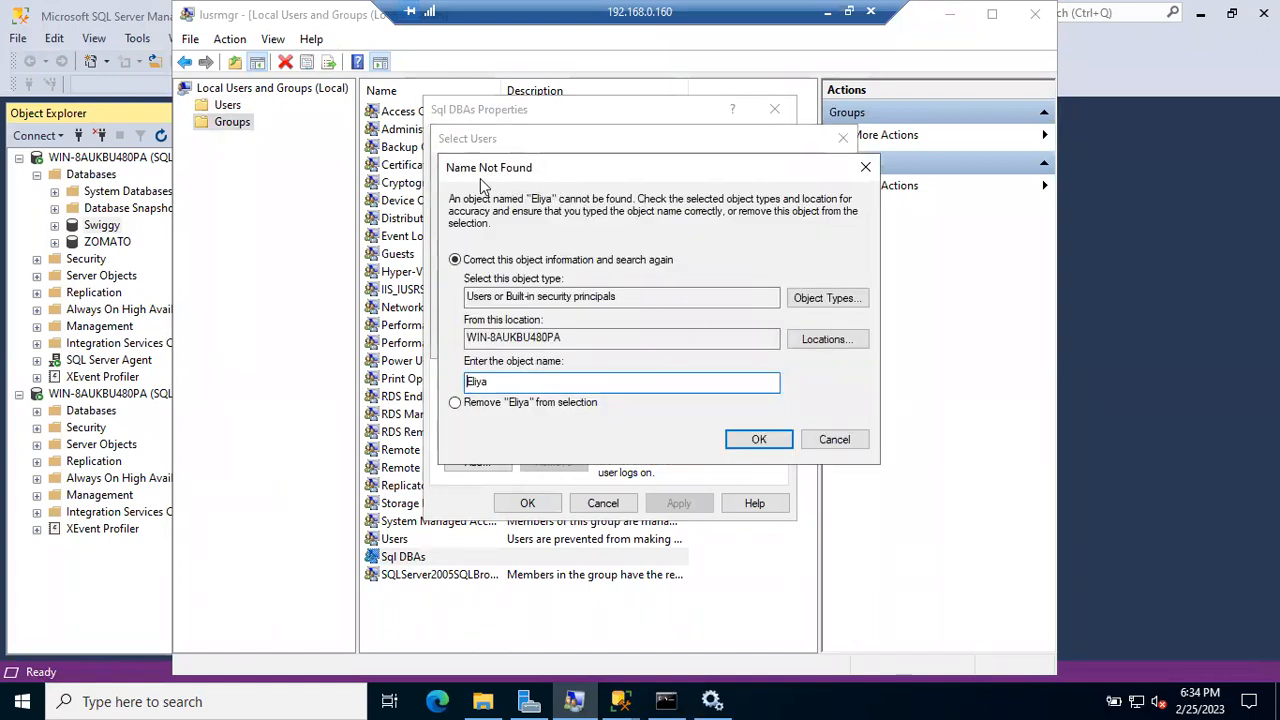
pyautogui.click(834, 440)
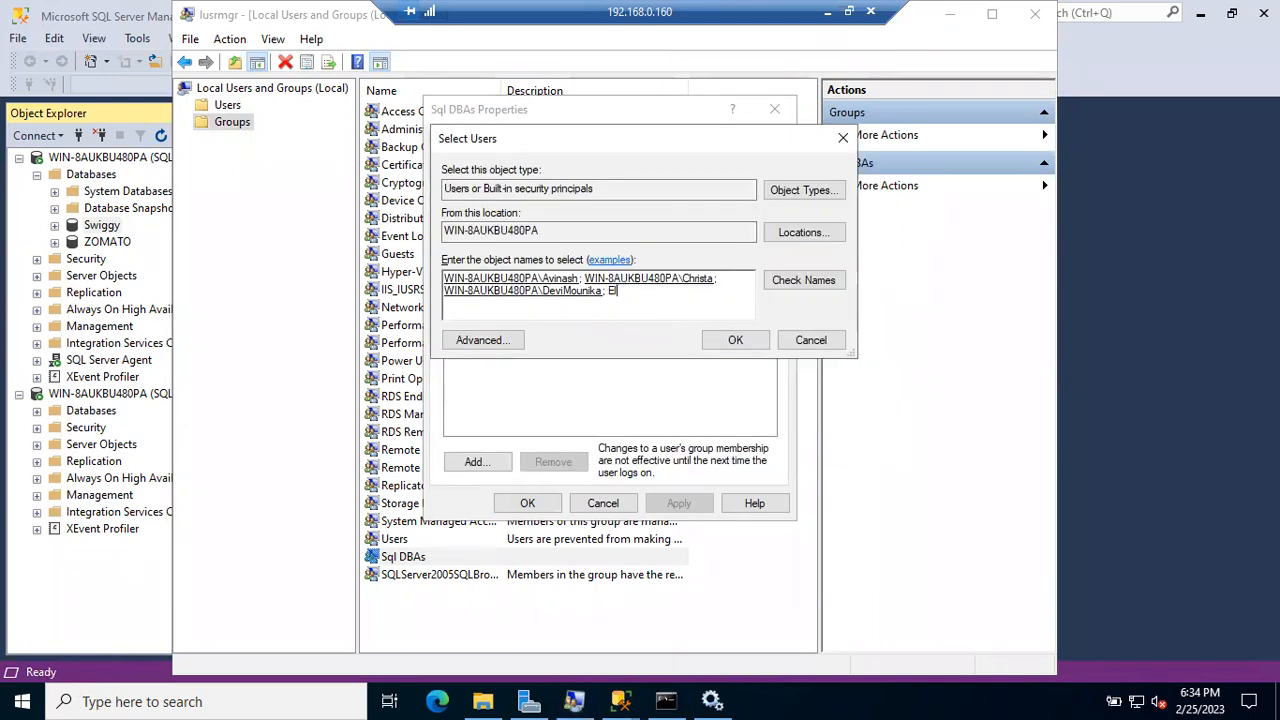
pyautogui.click(750, 340)
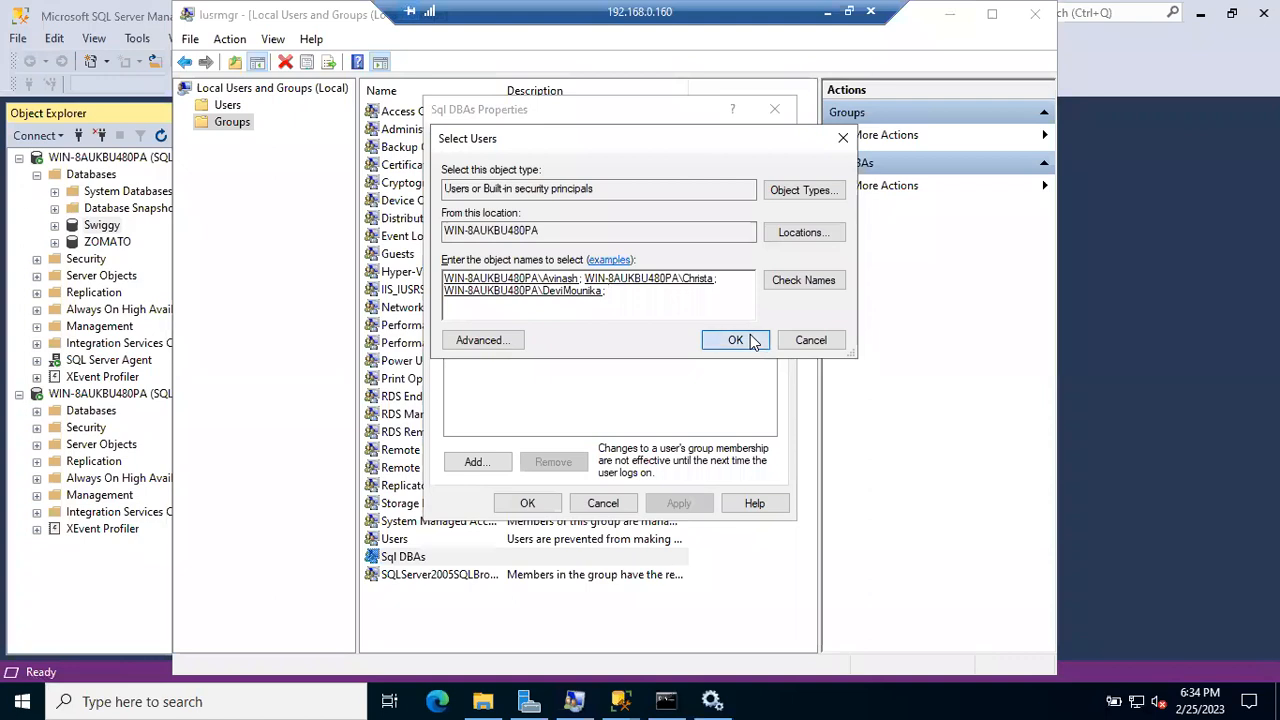
pyautogui.click(680, 504)
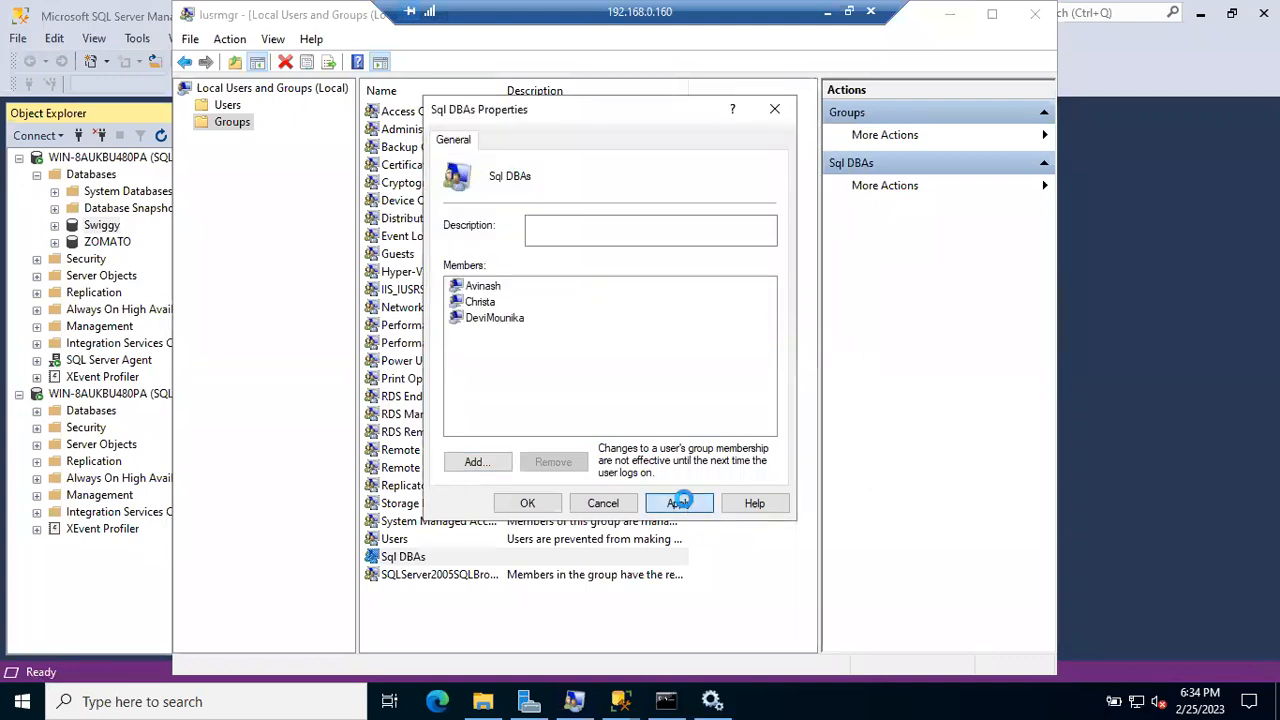
pyautogui.click(526, 503)
pyautogui.doubleClick(404, 560)
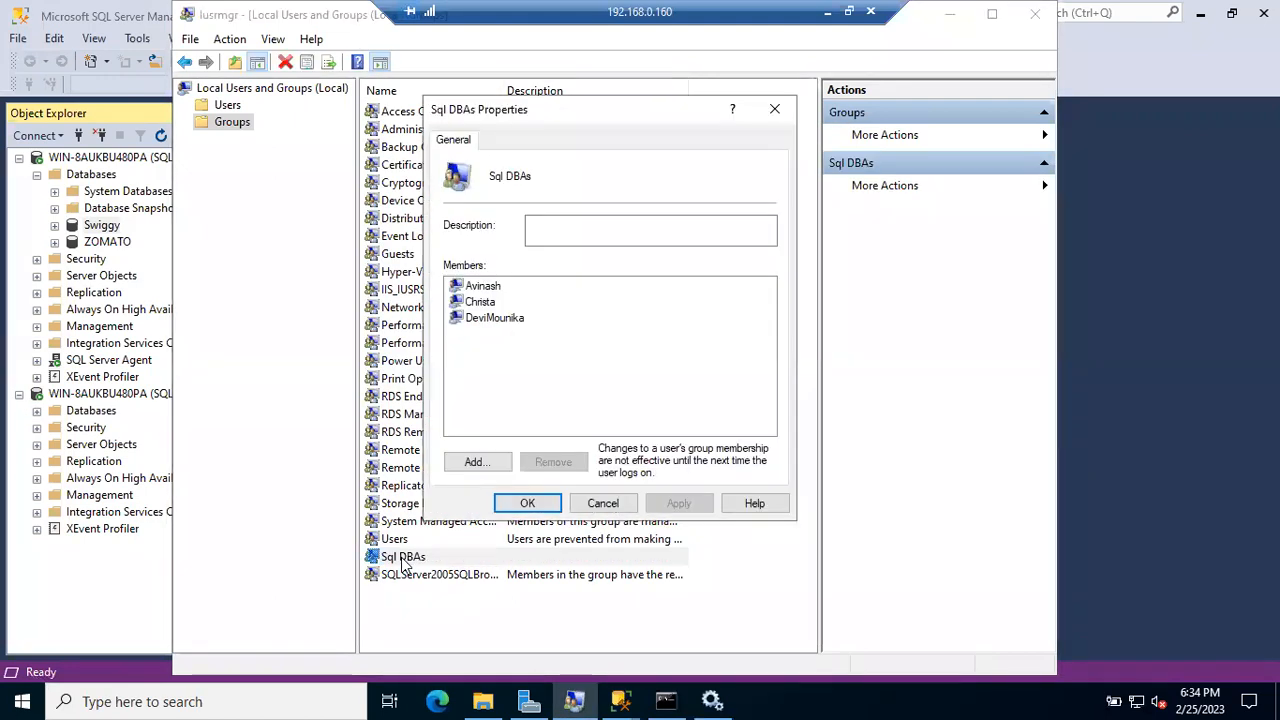
pyautogui.click(137, 572)
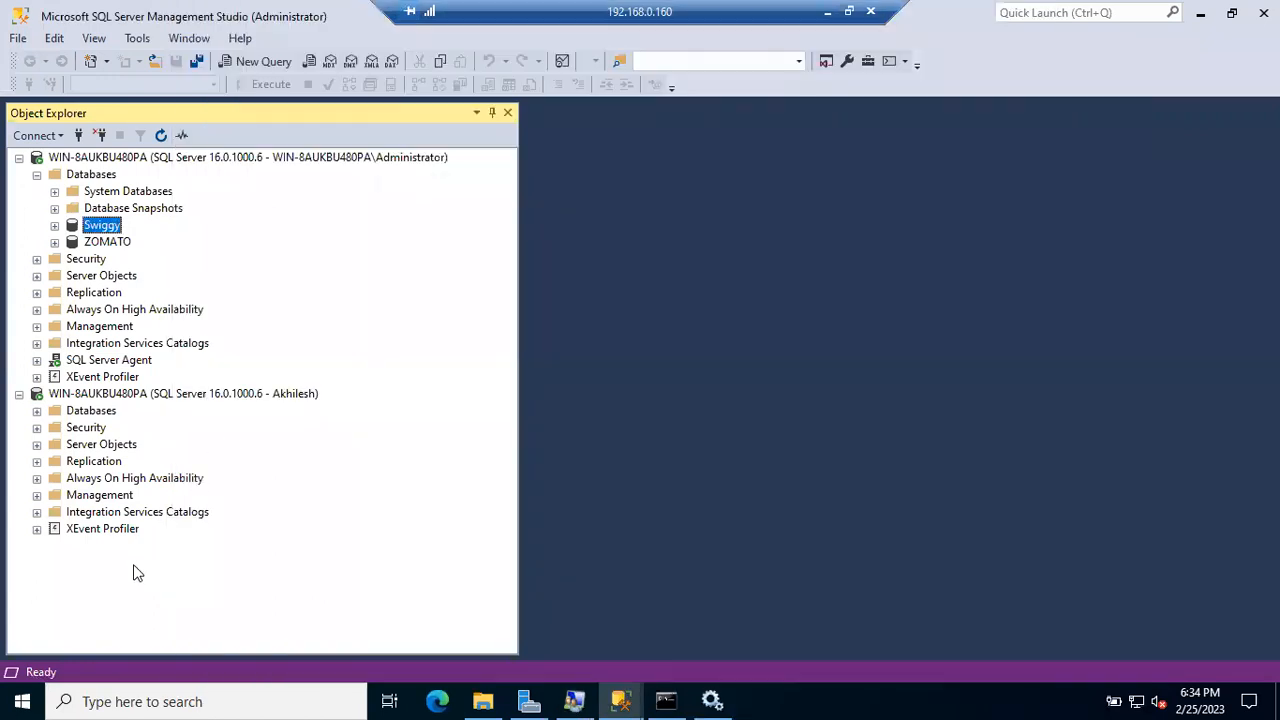
# Start a new server login under the first server's Security > Logins.
pyautogui.click(37, 259)
pyautogui.rightClick(100, 276)
pyautogui.click(155, 283)
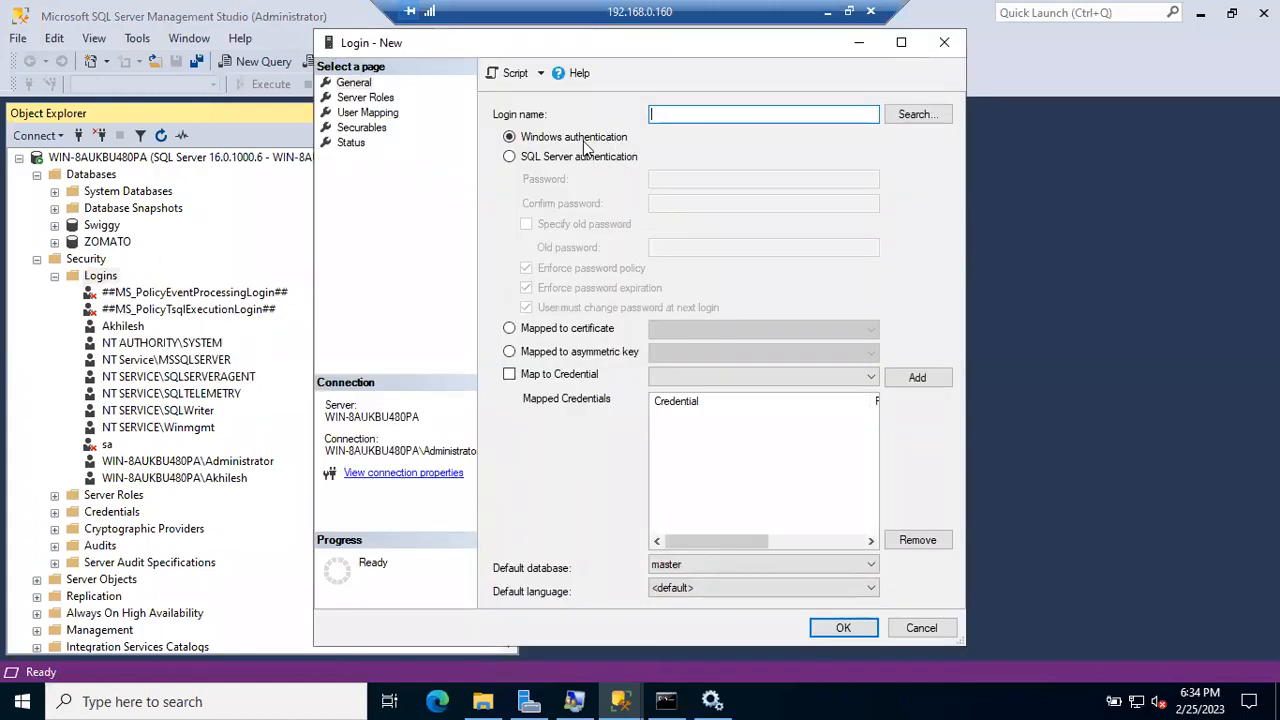
# Resolve 'Sql DBAs' with the Groups object type included, and create the login.
pyautogui.click(912, 115)
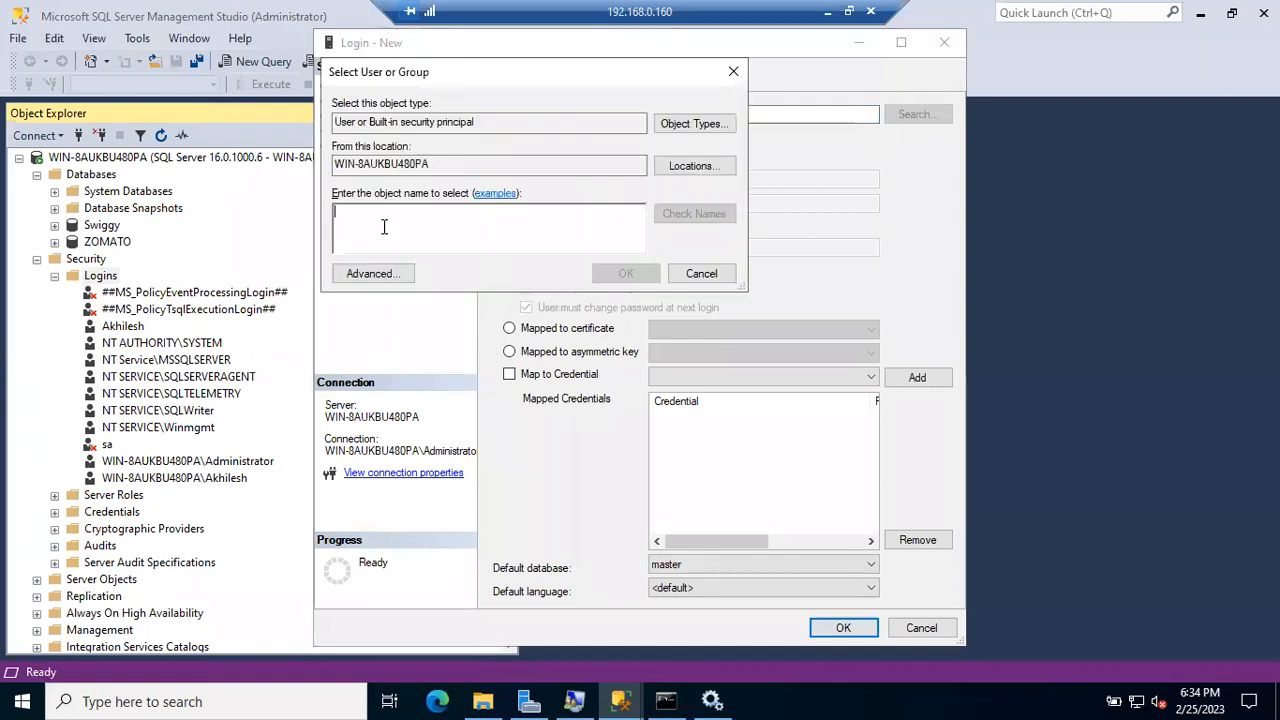
pyautogui.write('Sql DB')
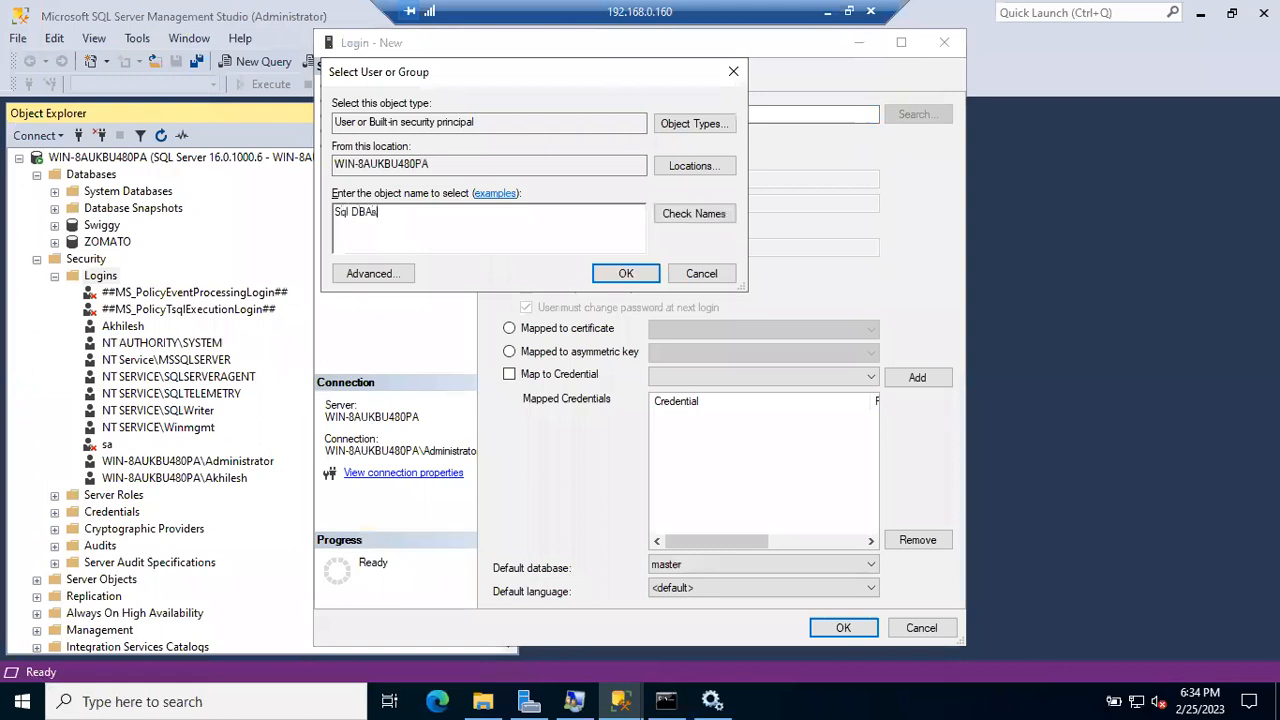
pyautogui.write('As')
pyautogui.click(681, 220)
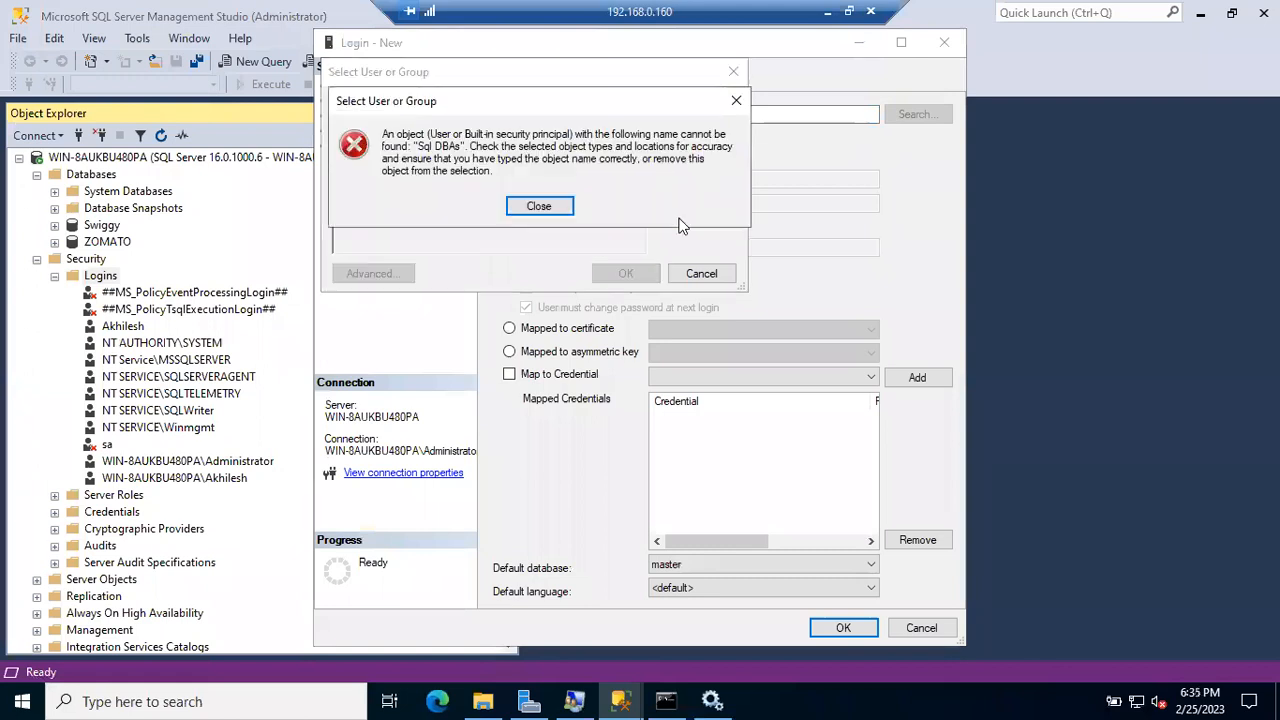
pyautogui.click(535, 207)
pyautogui.click(706, 125)
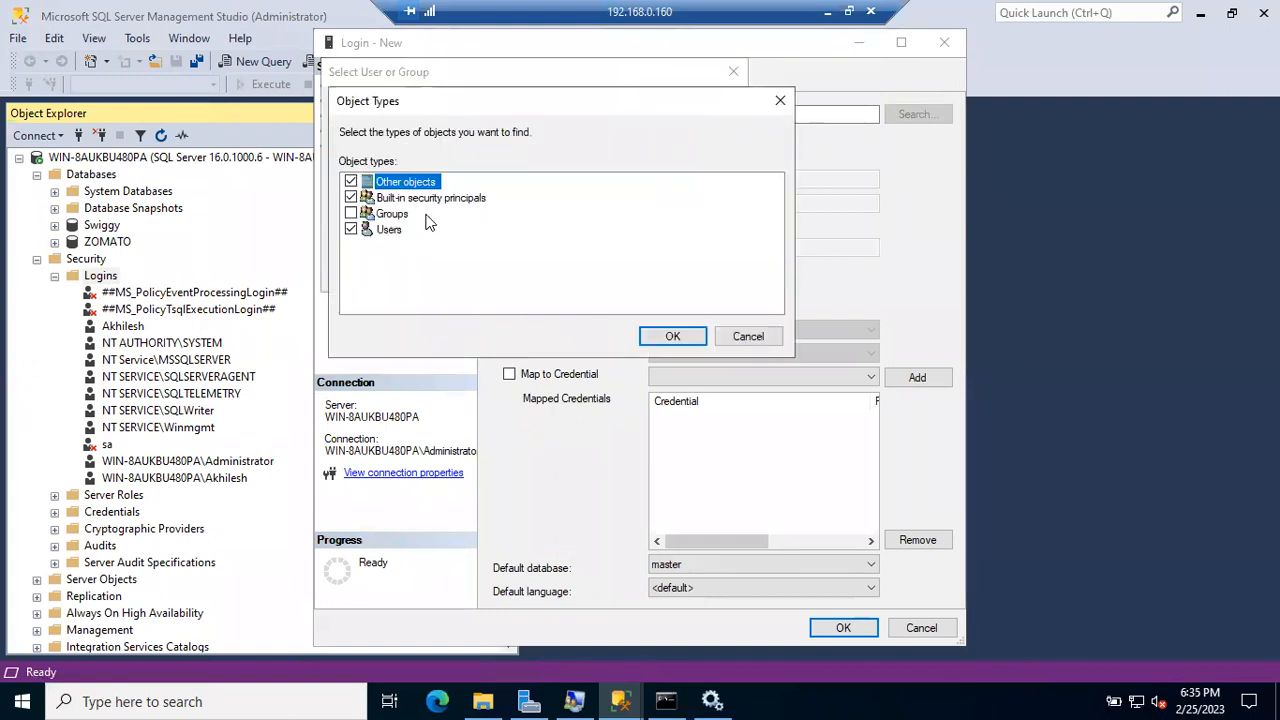
pyautogui.click(672, 336)
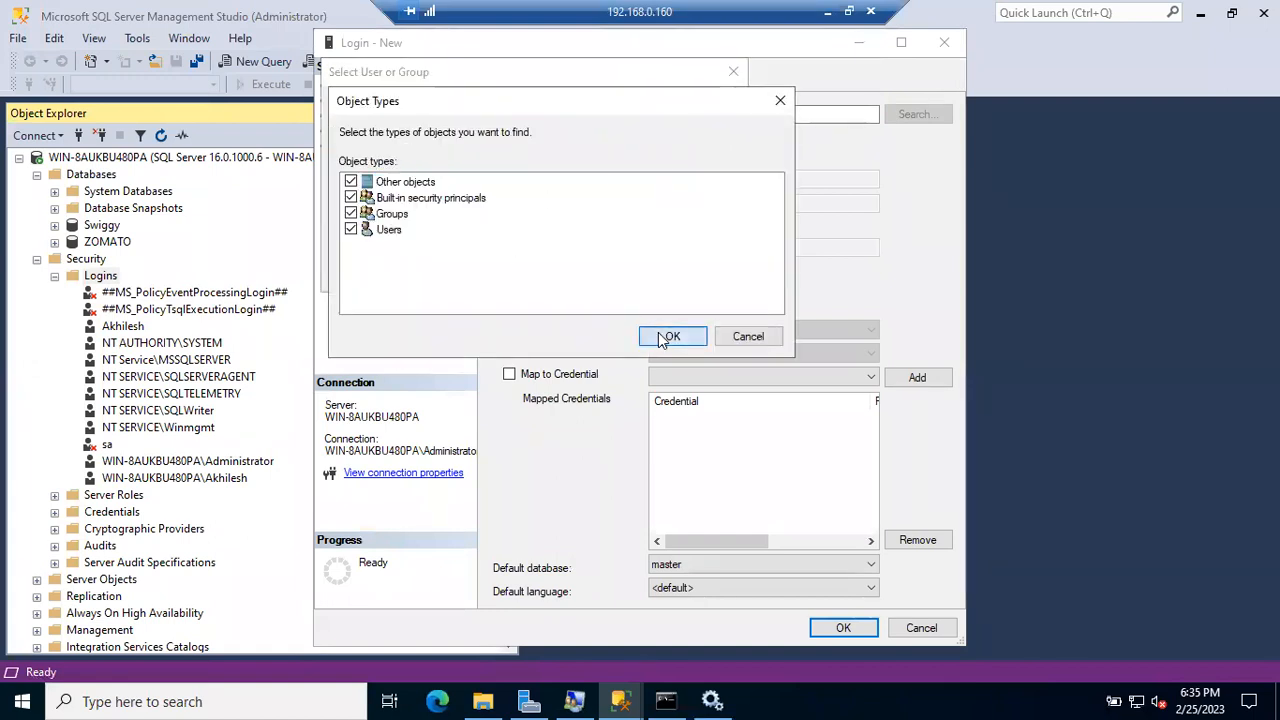
pyautogui.click(694, 214)
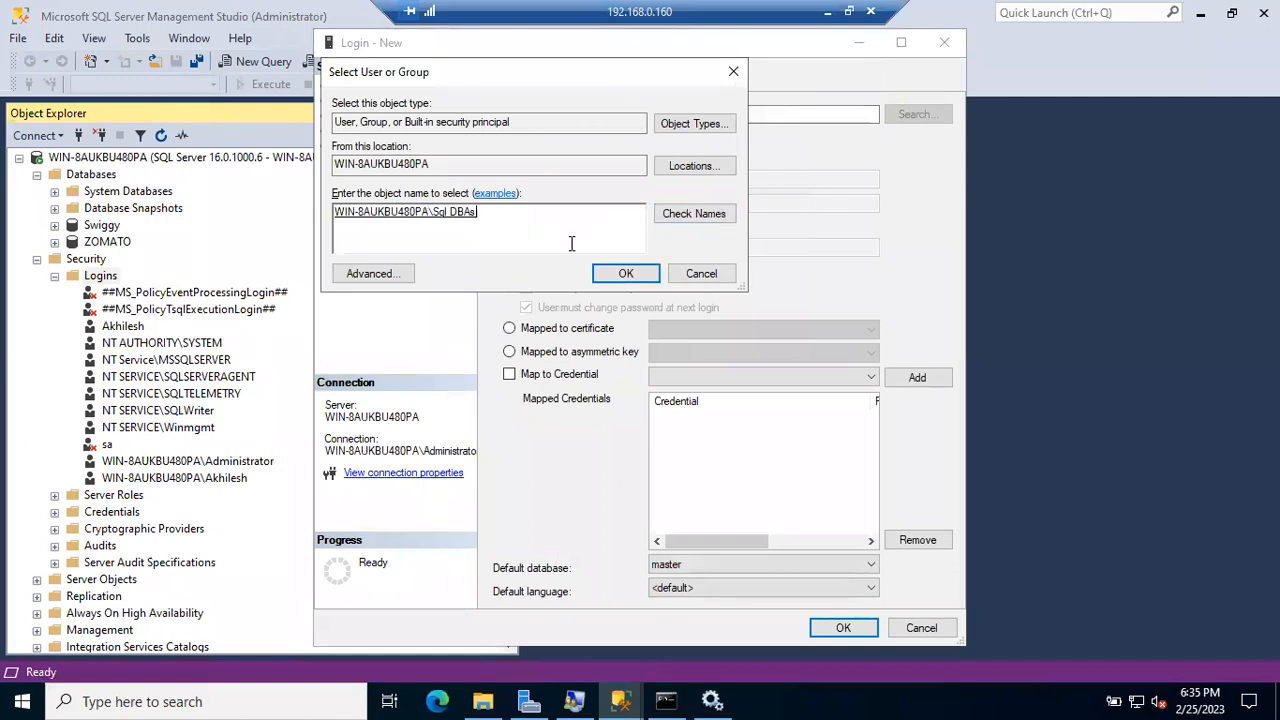
pyautogui.click(620, 274)
pyautogui.click(843, 628)
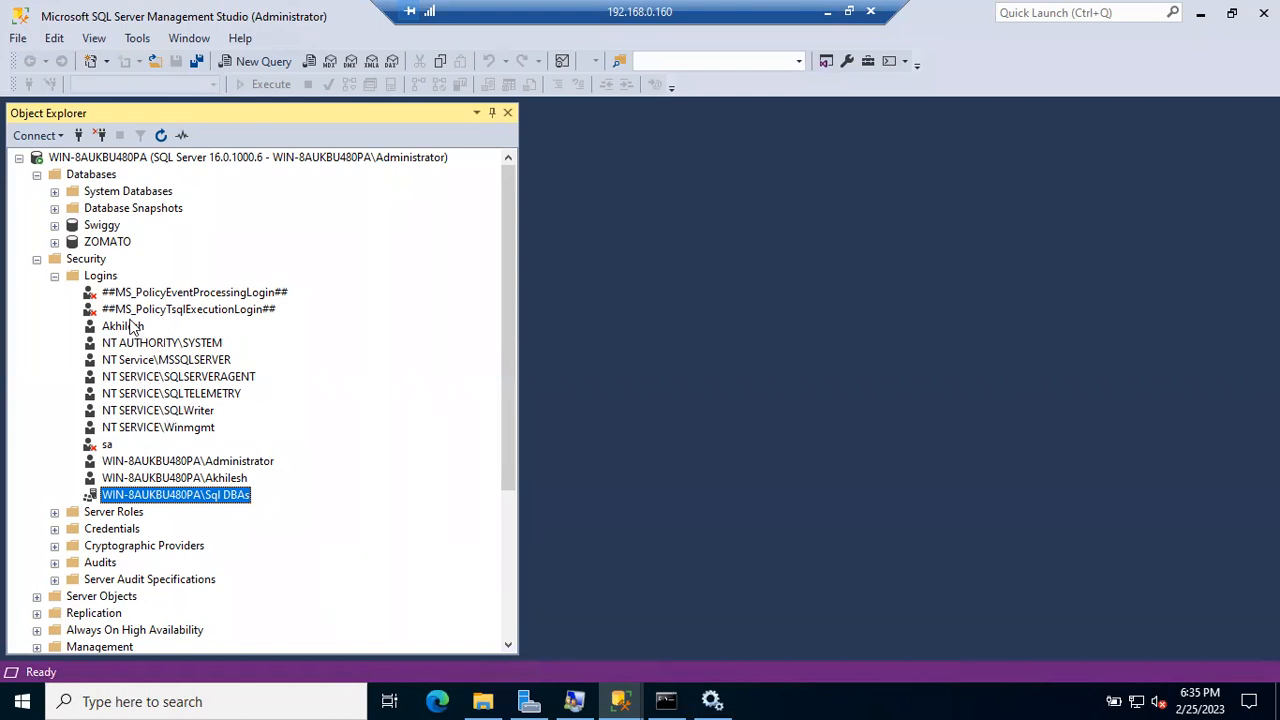
# Close the second SSMS window from its taskbar preview.
pyautogui.click(620, 701)
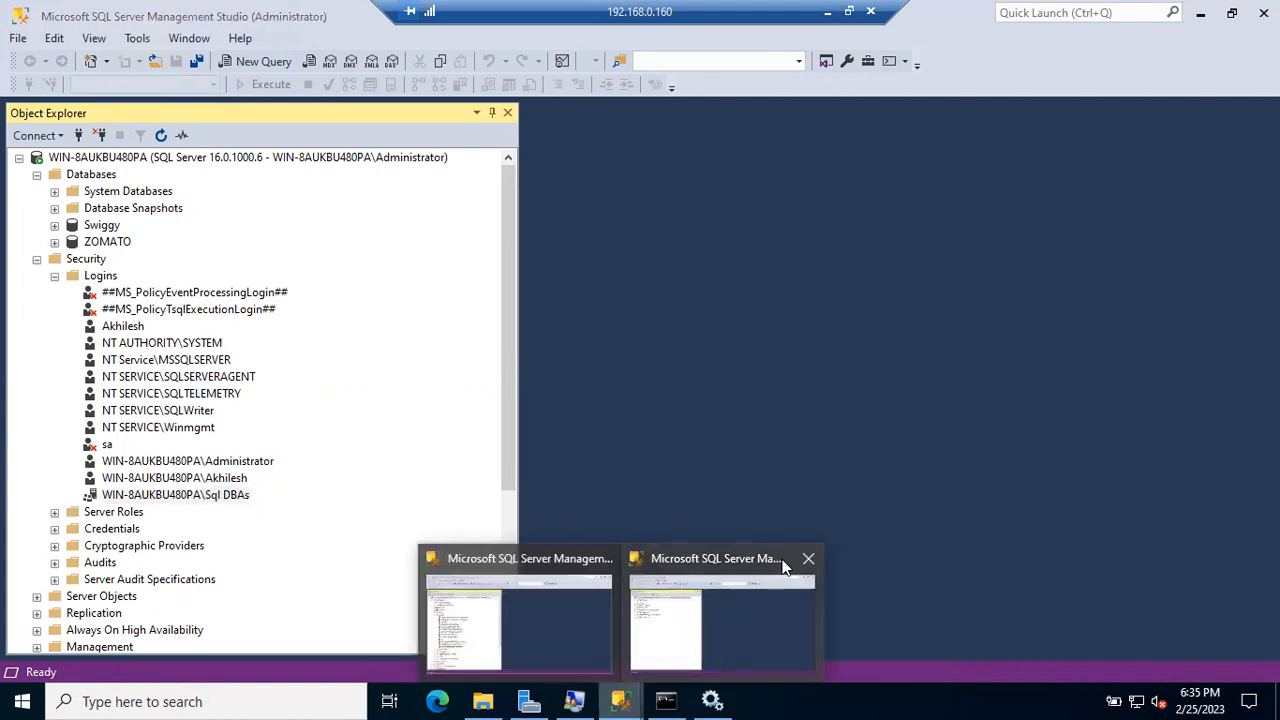
pyautogui.click(808, 558)
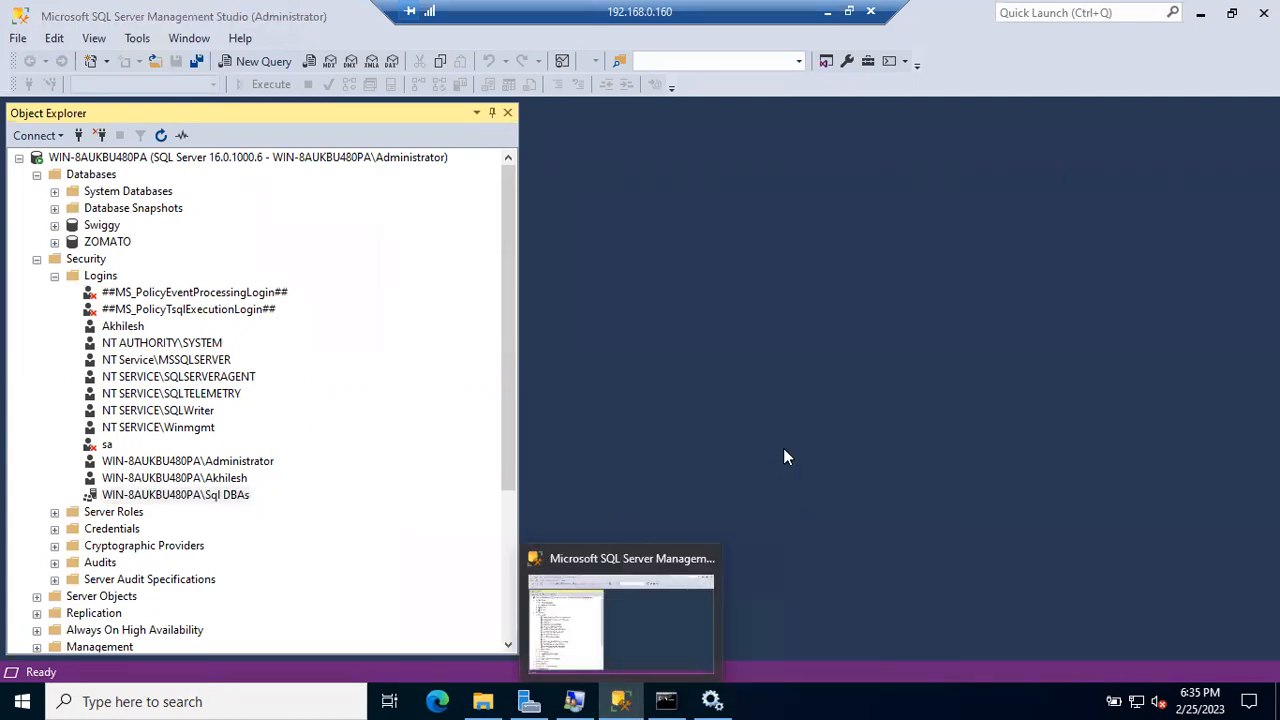
pyautogui.click(755, 481)
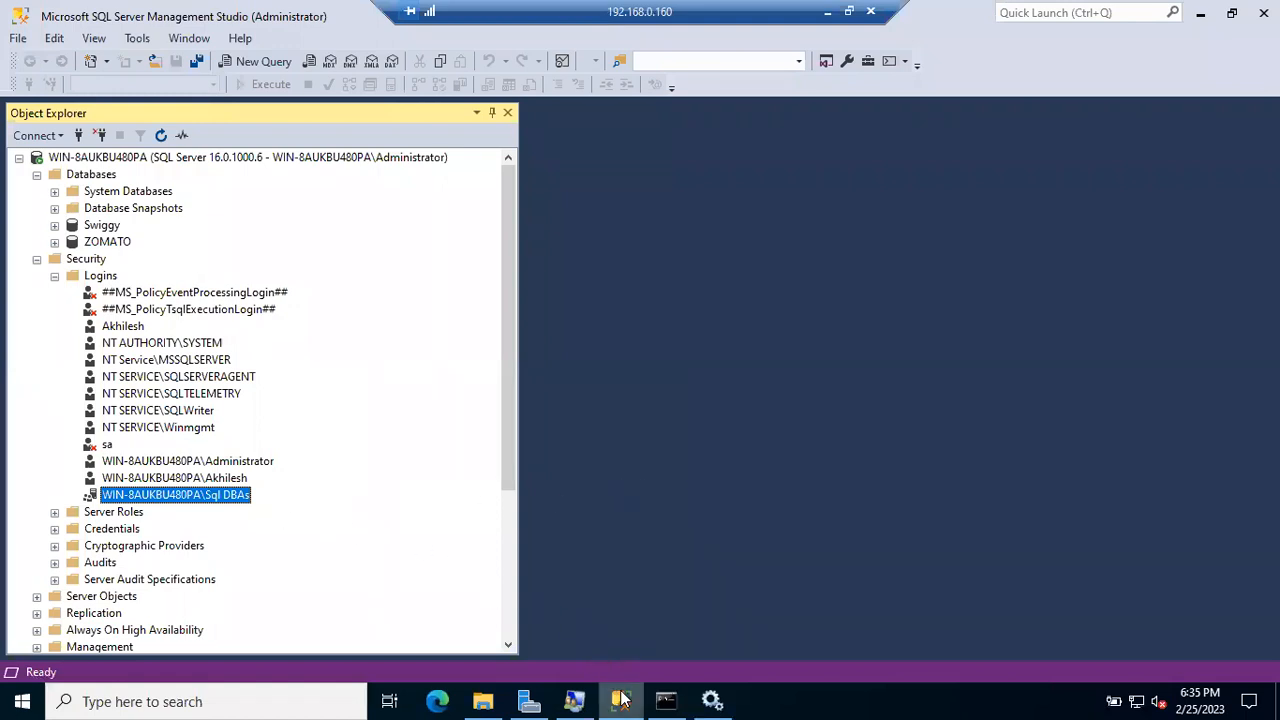
# Run SSMS as a different user, enter the local account's user name, then show the Users list.
pyautogui.moveTo(621, 699)
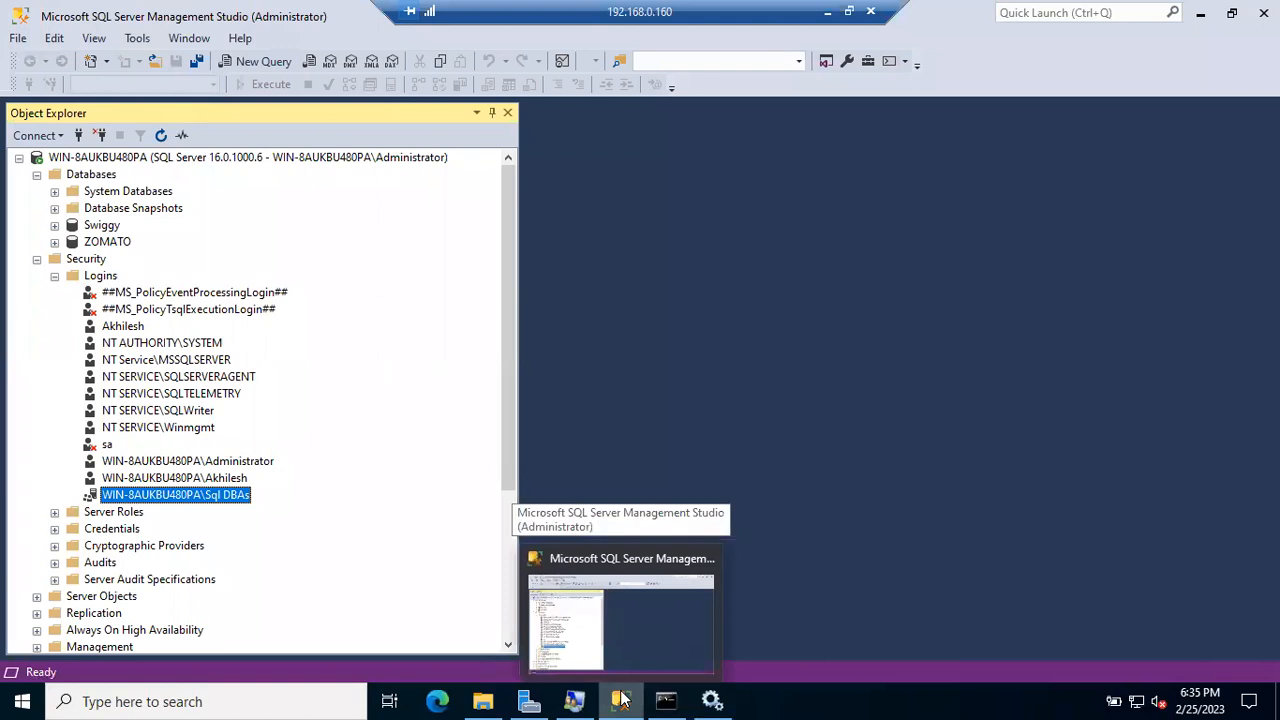
pyautogui.rightClick(621, 699)
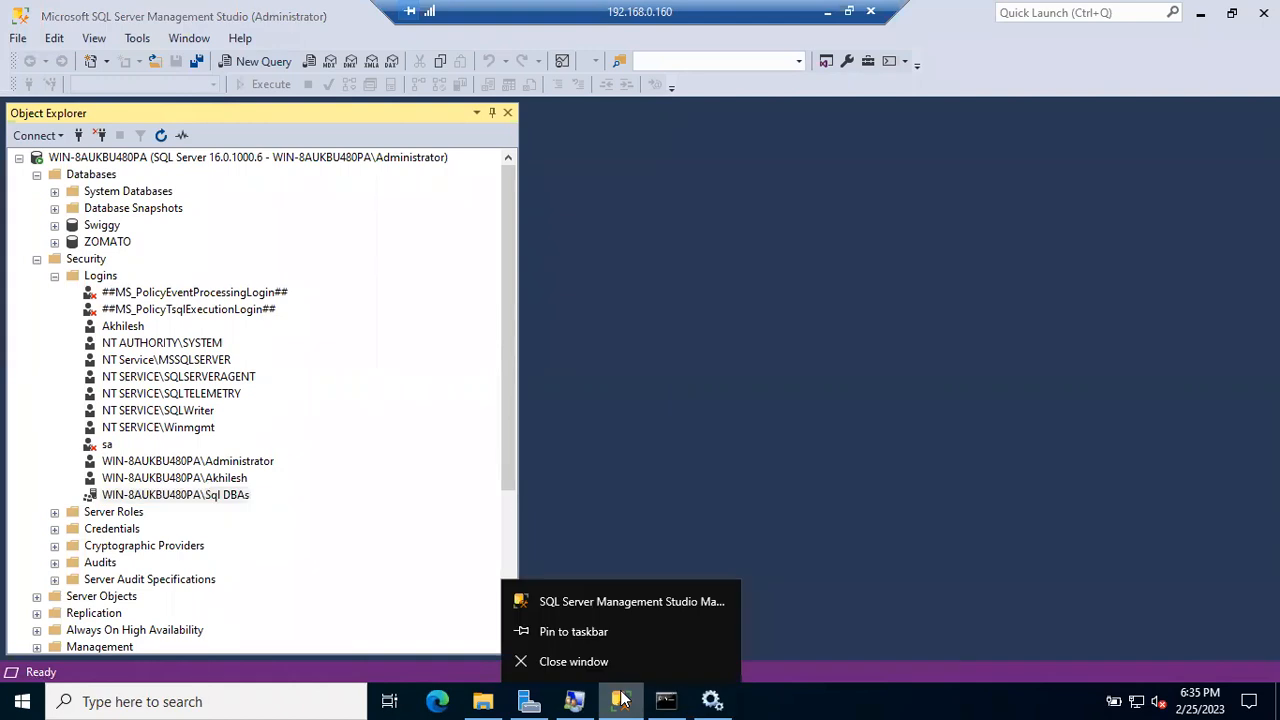
pyautogui.rightClick(617, 602)
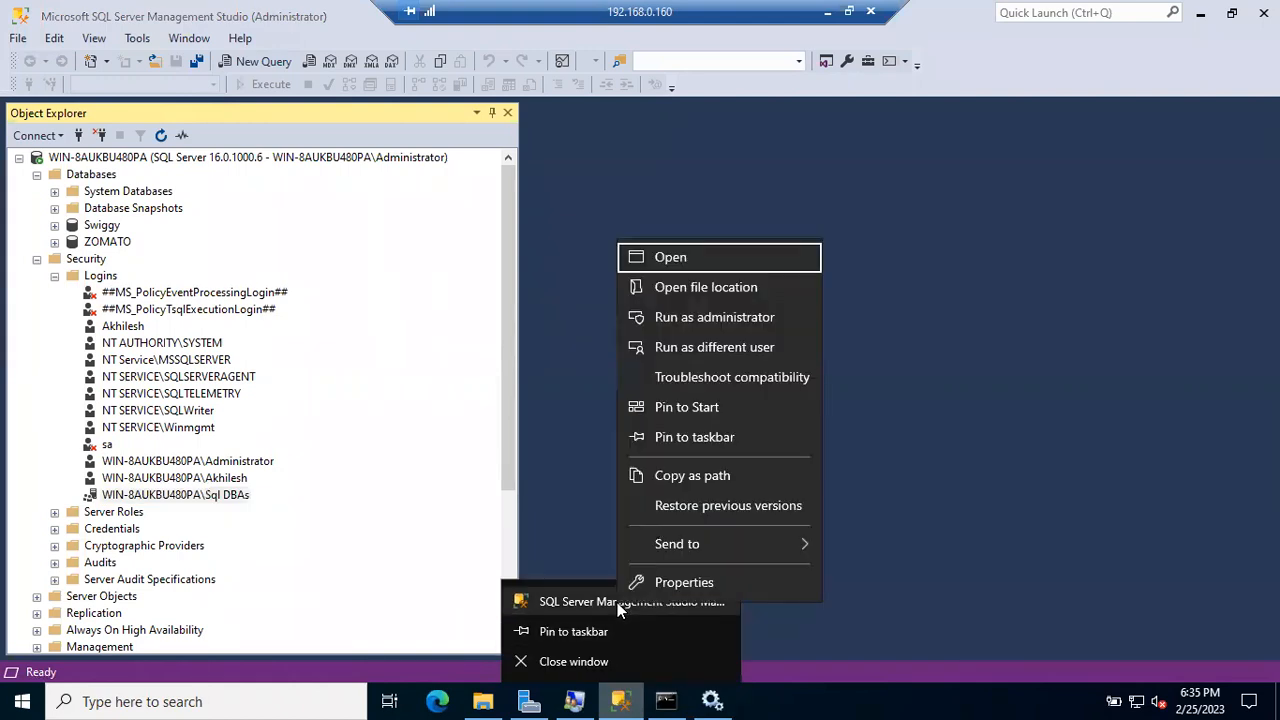
pyautogui.click(690, 353)
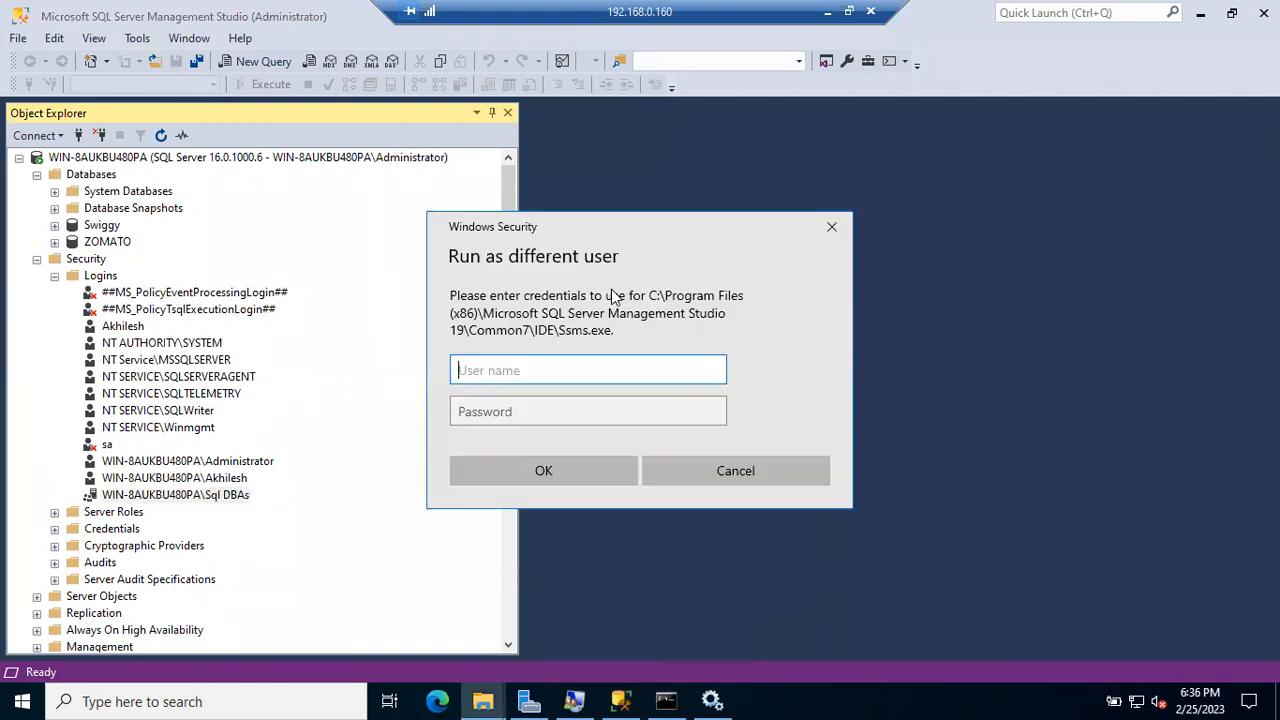
pyautogui.click(522, 371)
pyautogui.write('DeviMo')
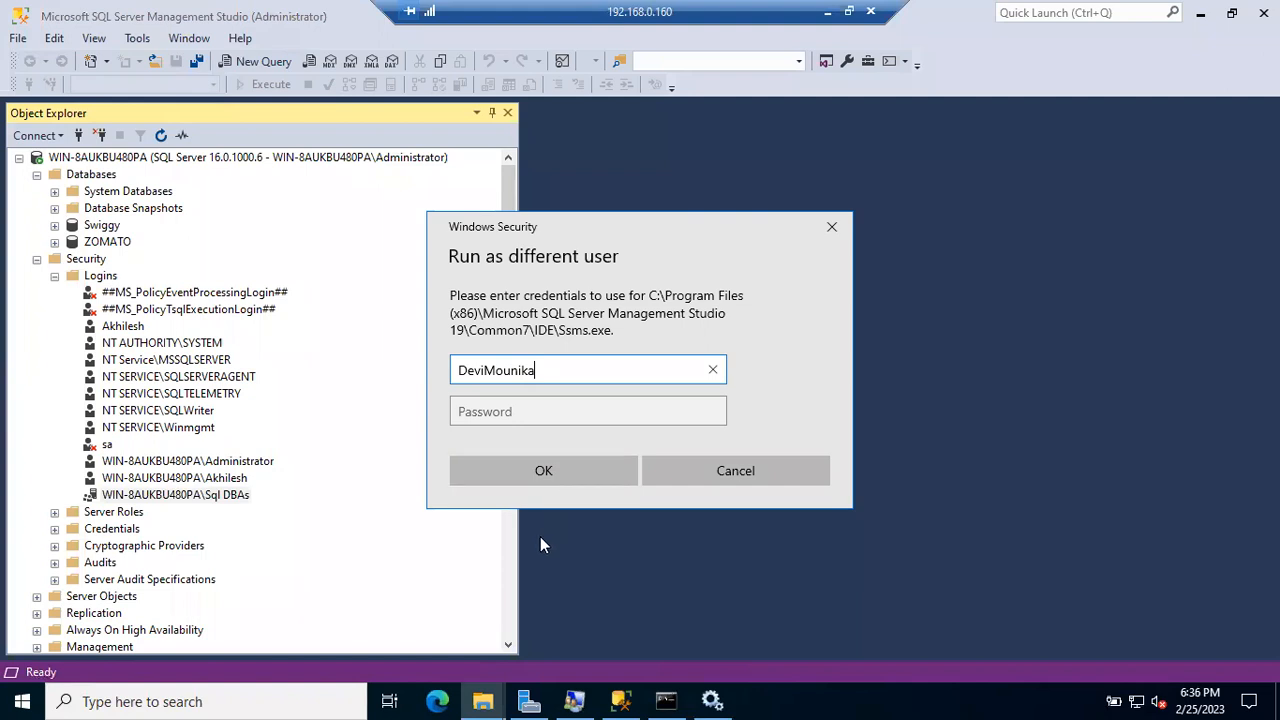
pyautogui.write('unika')
pyautogui.click(574, 701)
pyautogui.click(223, 106)
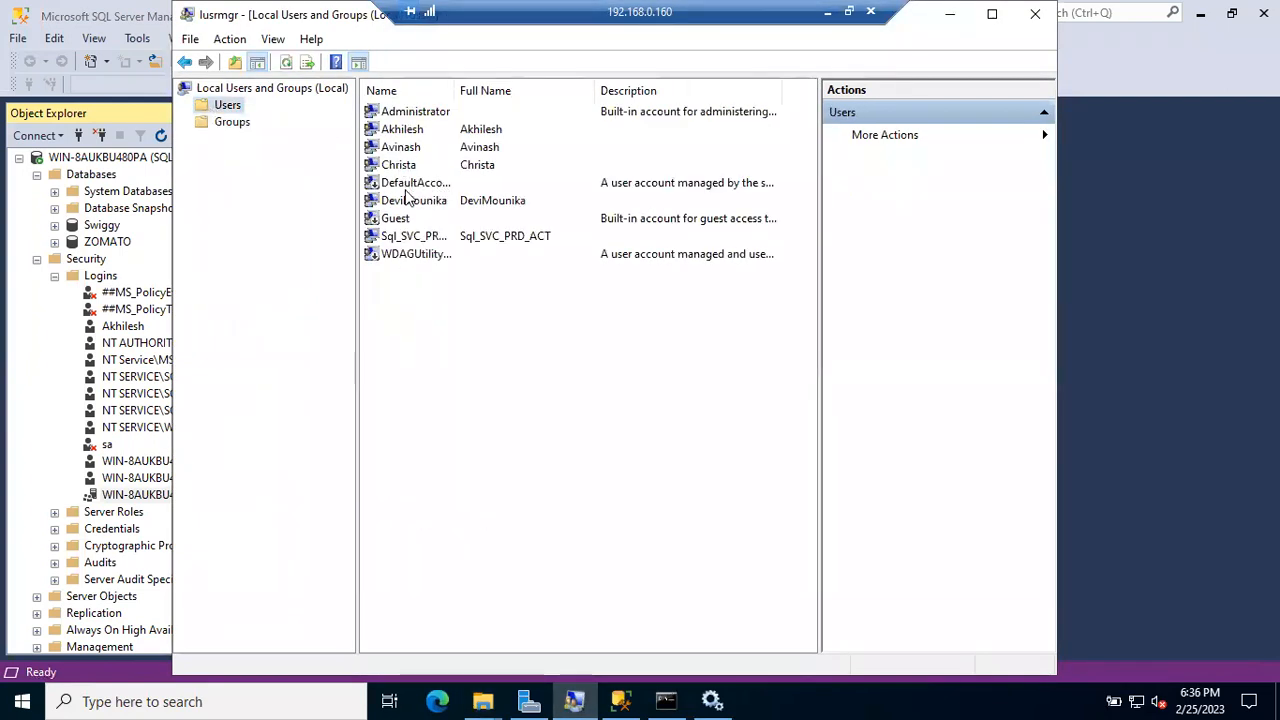
# Clear 'User must change password at next logon' for the user account and save.
pyautogui.doubleClick(410, 200)
pyautogui.click(474, 337)
pyautogui.click(713, 588)
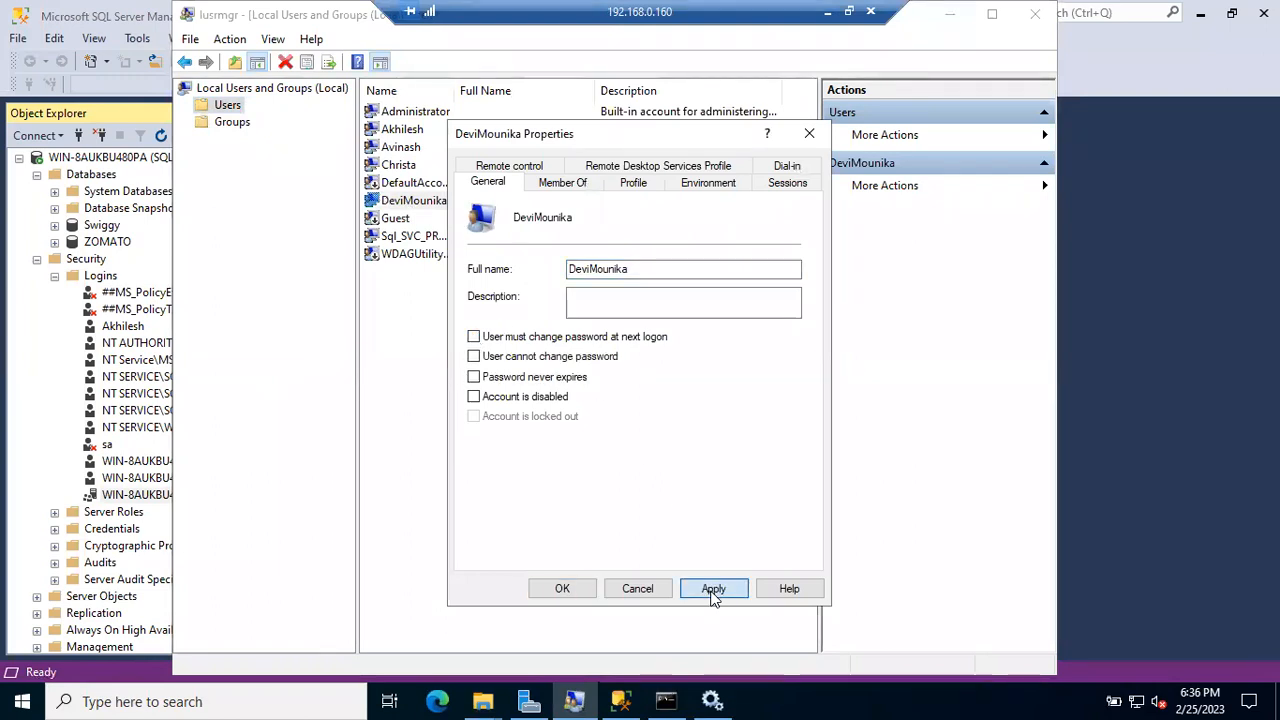
pyautogui.click(563, 589)
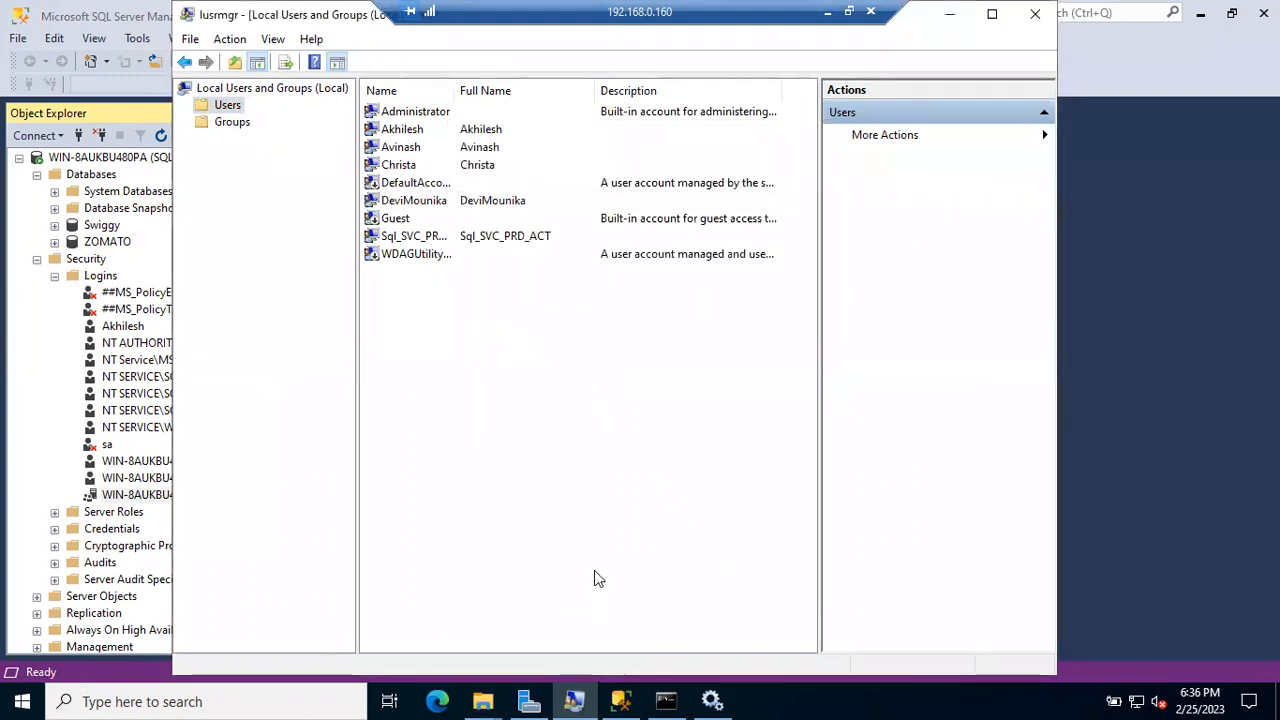
# Relaunch SSMS with Run as different user from the taskbar jump list.
pyautogui.click(142, 464)
pyautogui.click(636, 699)
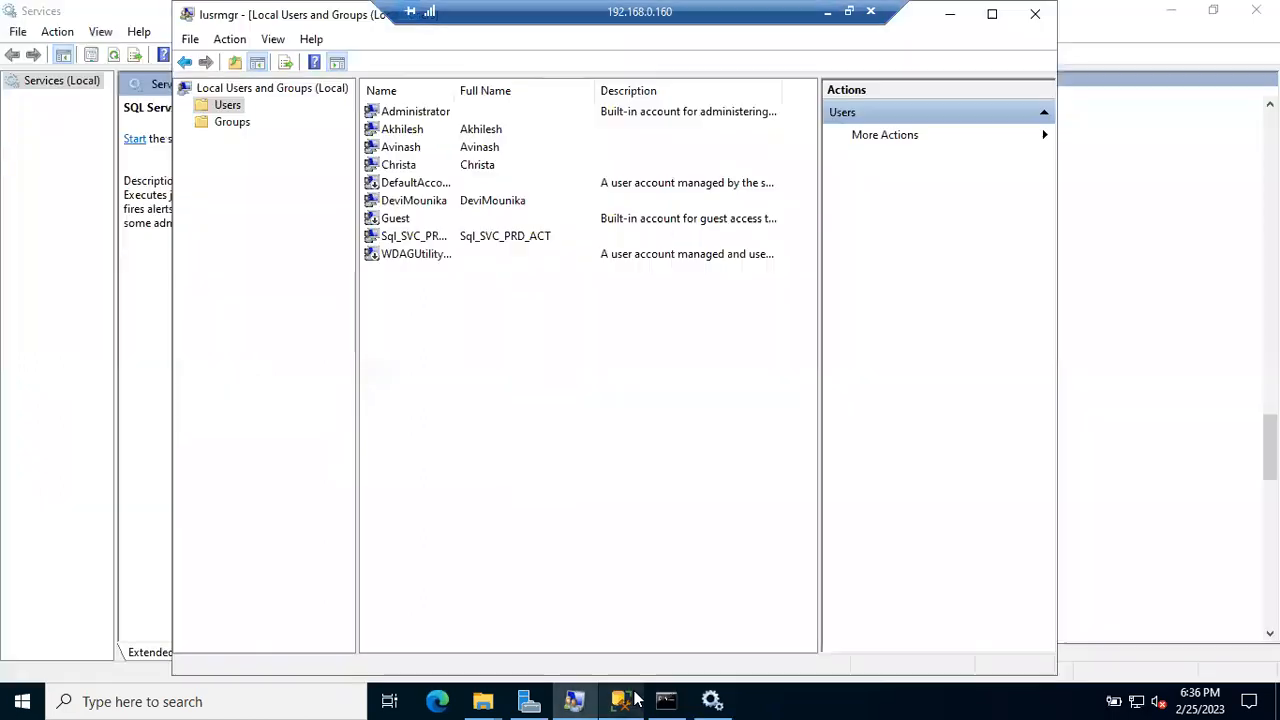
pyautogui.rightClick(634, 700)
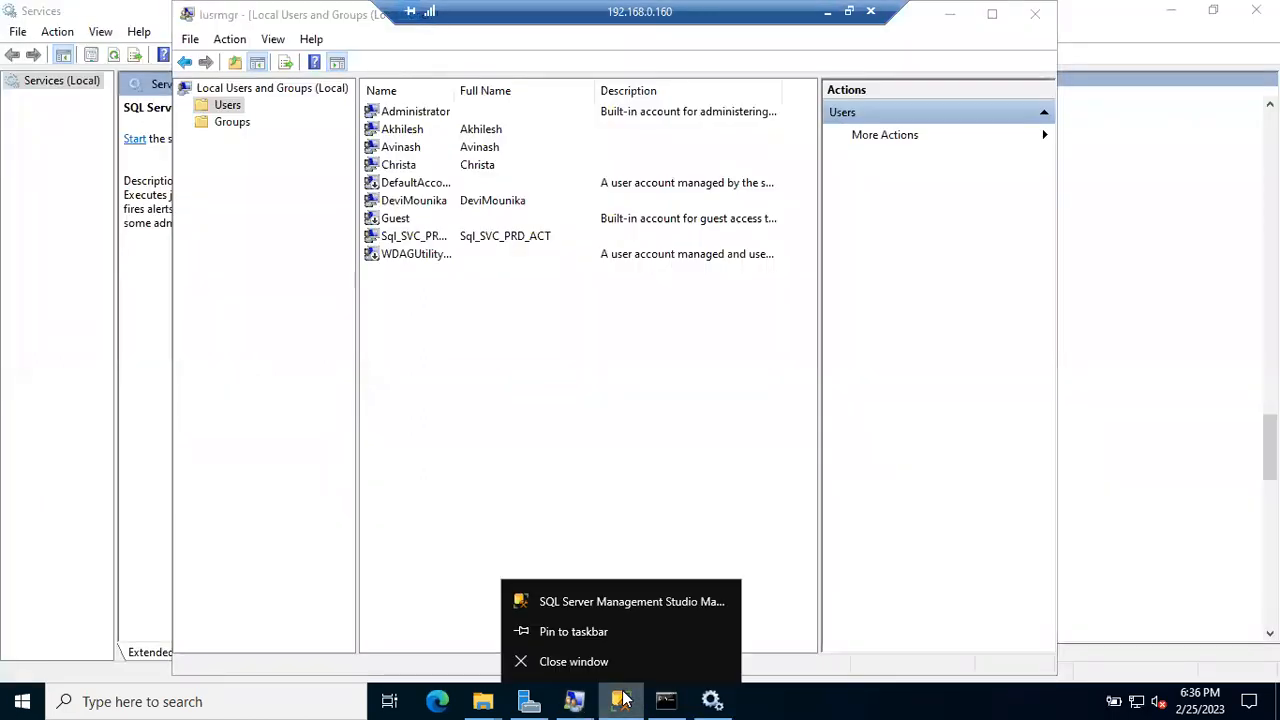
pyautogui.rightClick(634, 604)
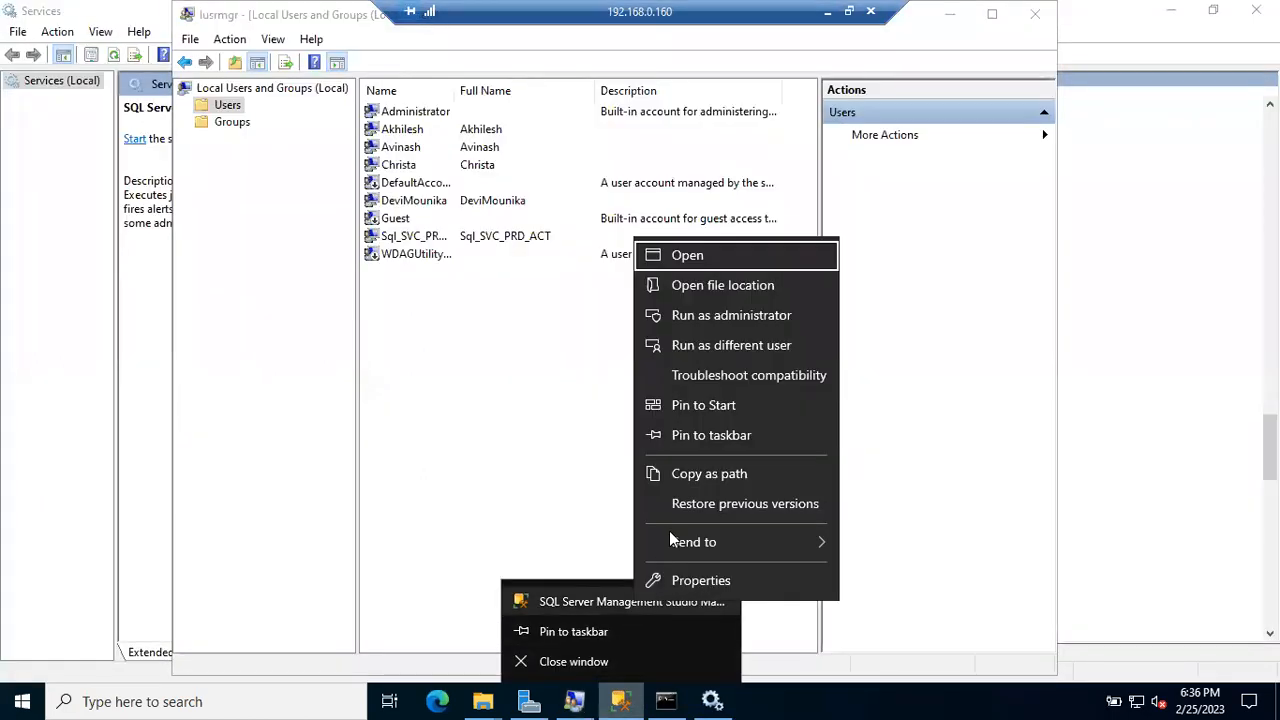
pyautogui.click(700, 346)
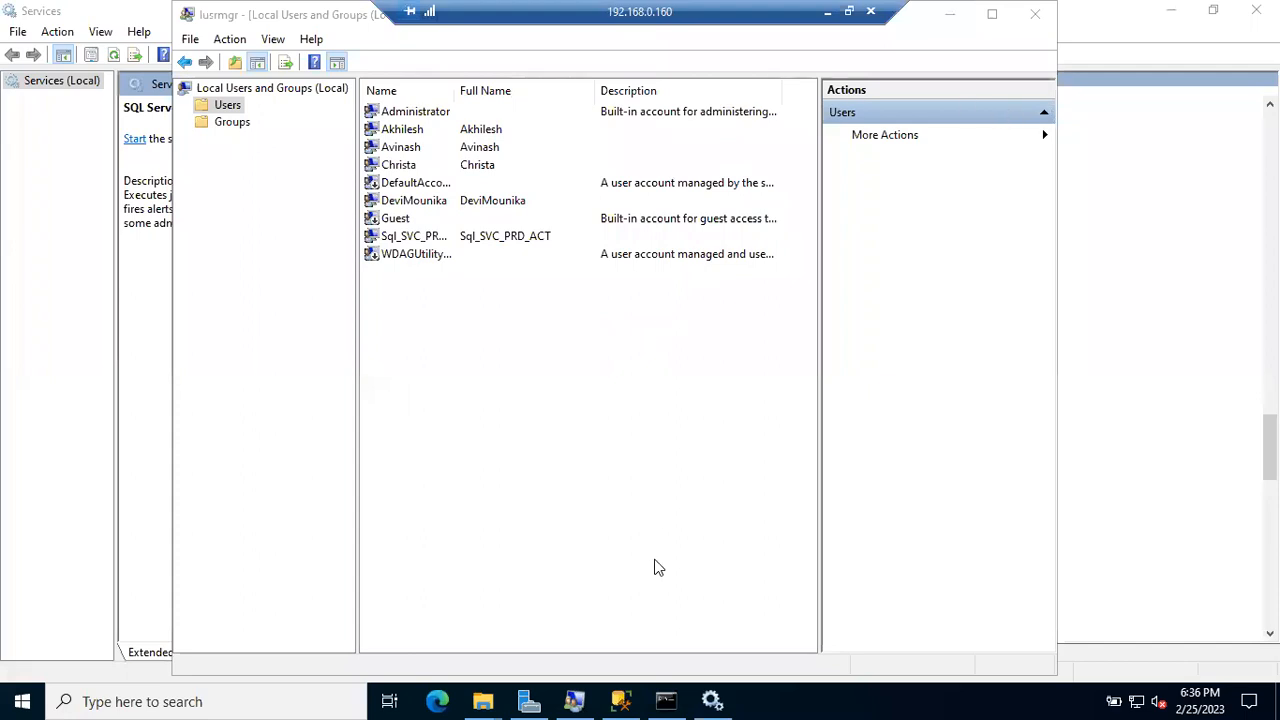
# Reactivate the Management Studio window from the taskbar, dismissing its jump list.
pyautogui.click(614, 699)
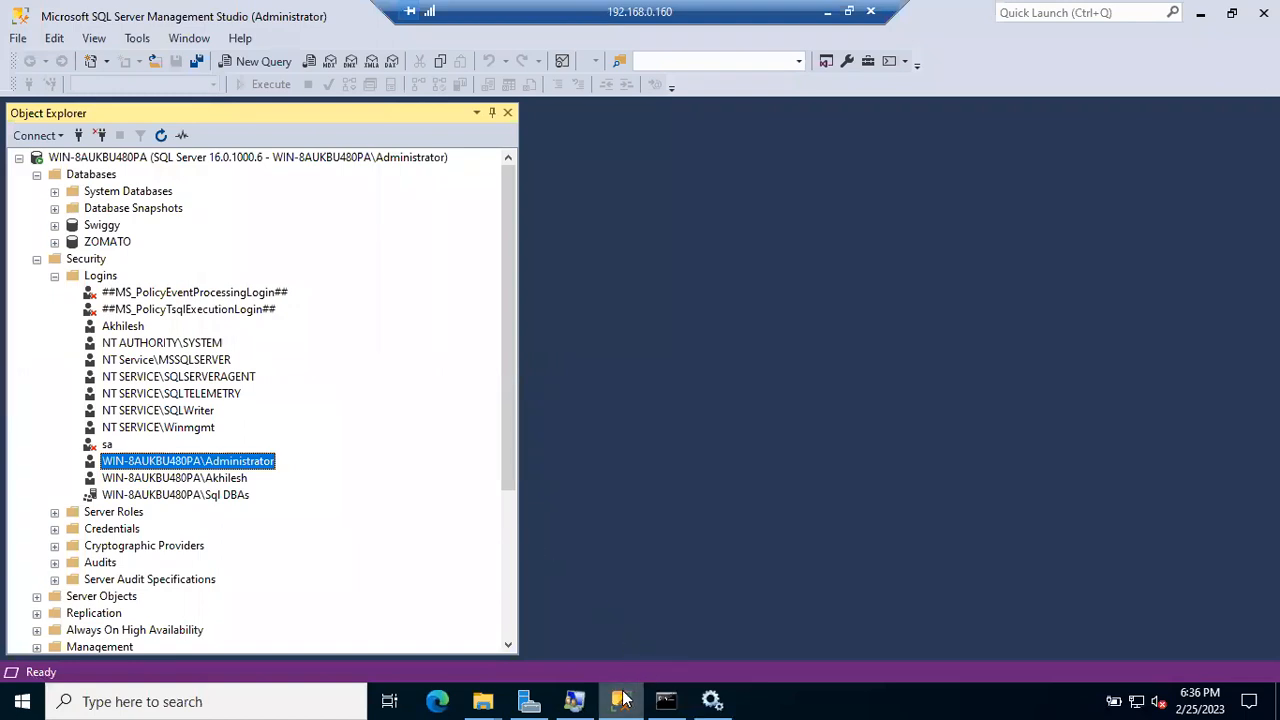
pyautogui.click(621, 699)
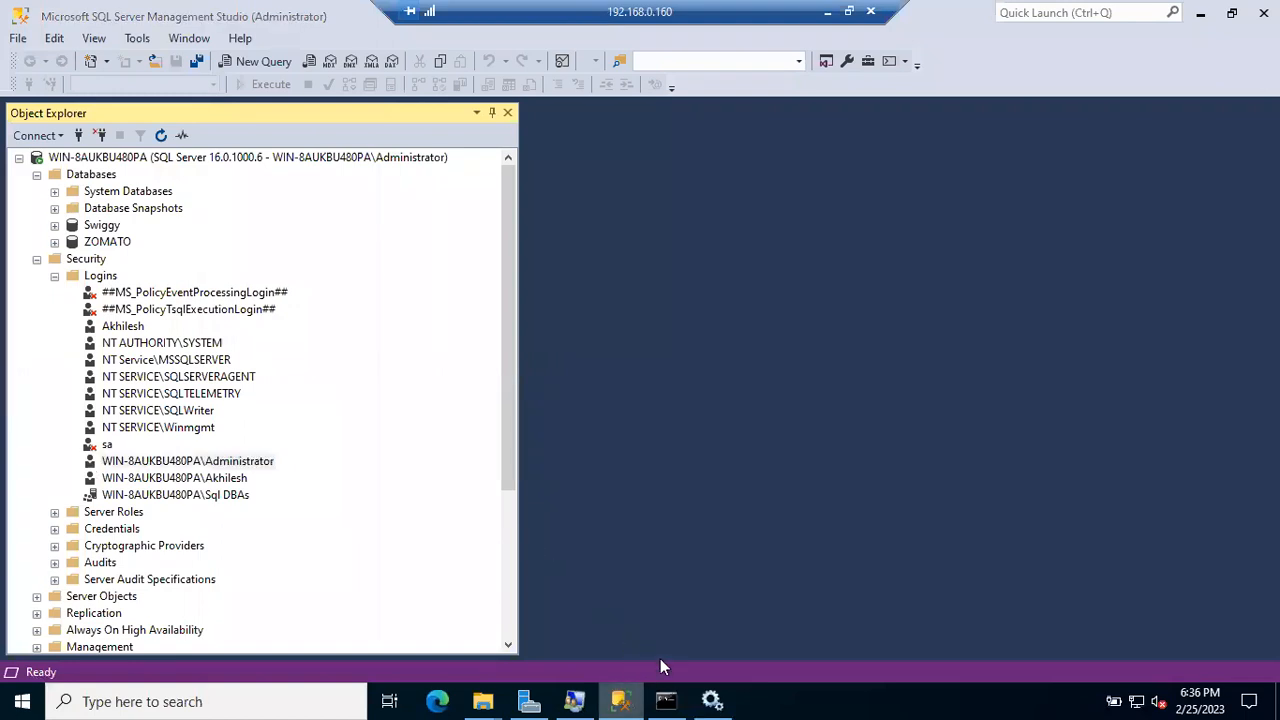
pyautogui.rightClick(621, 697)
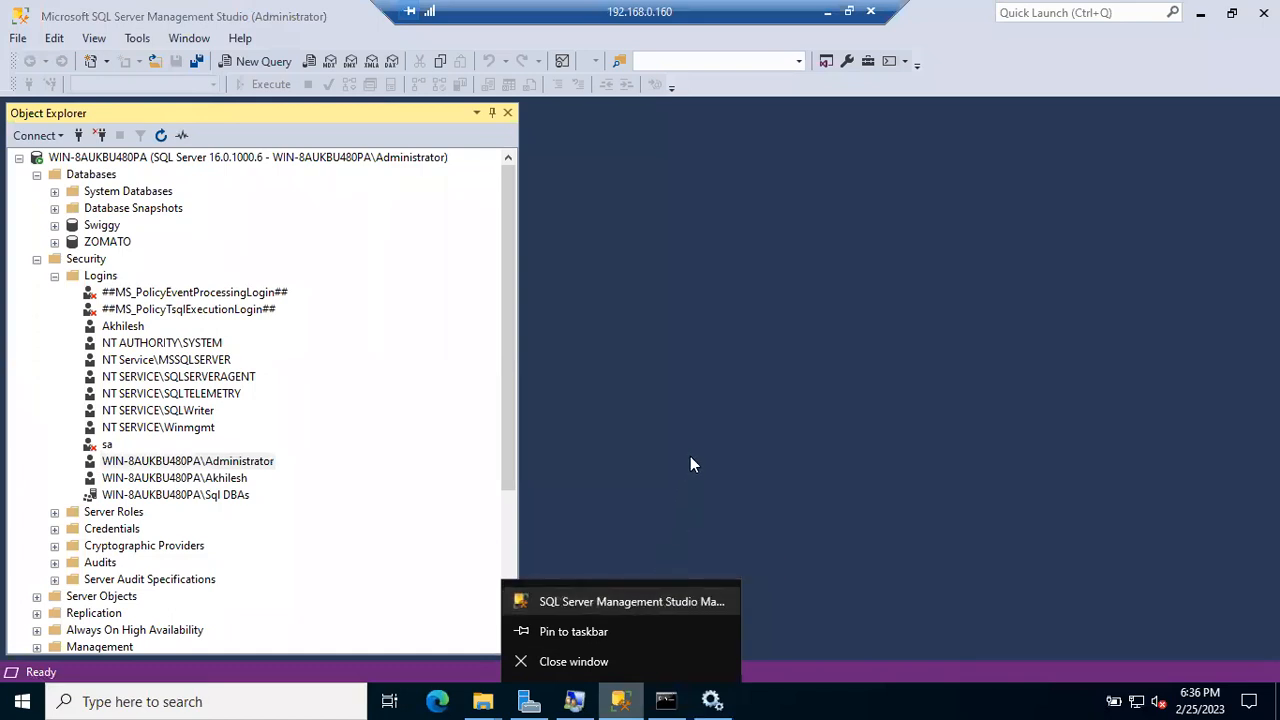
pyautogui.click(784, 478)
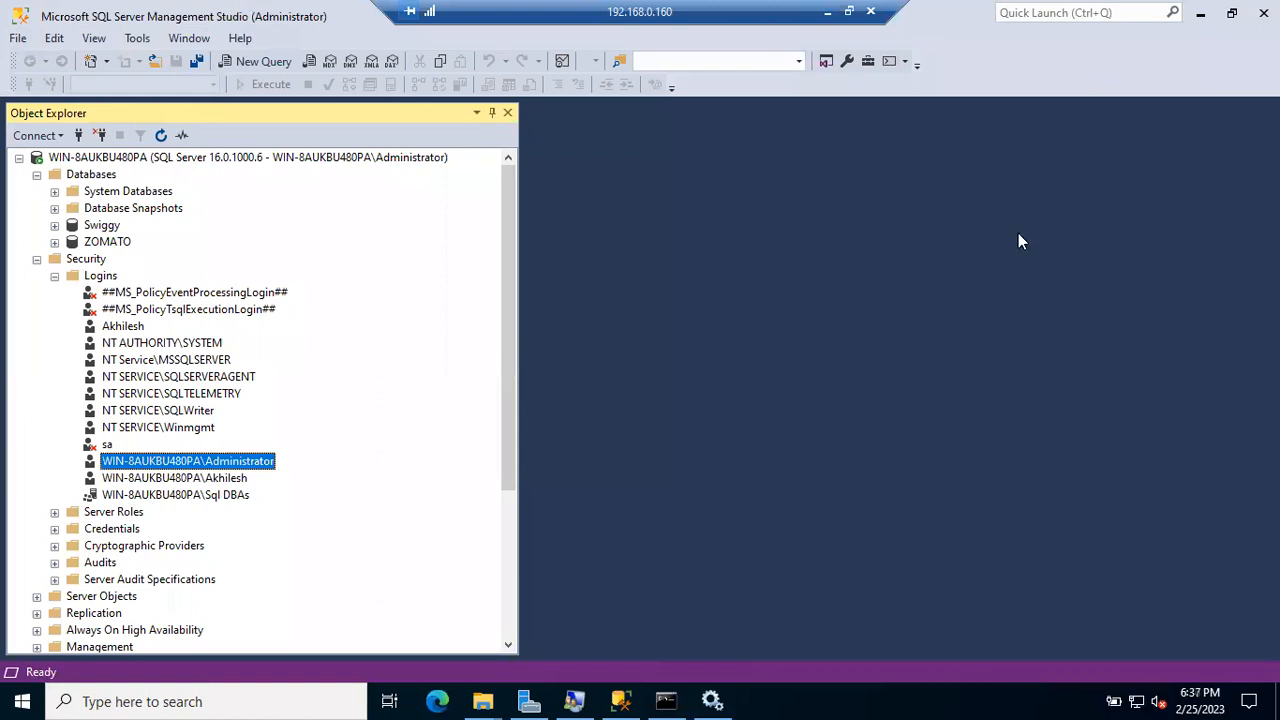
pyautogui.click(622, 700)
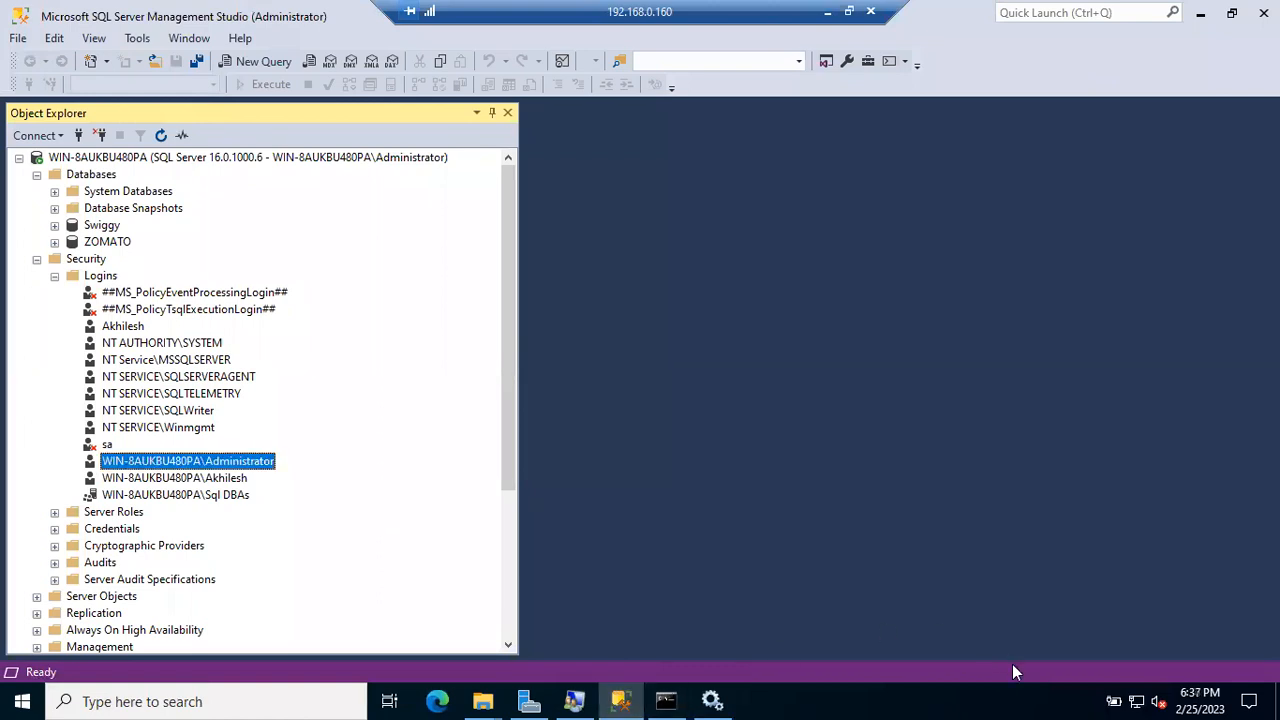
pyautogui.click(933, 594)
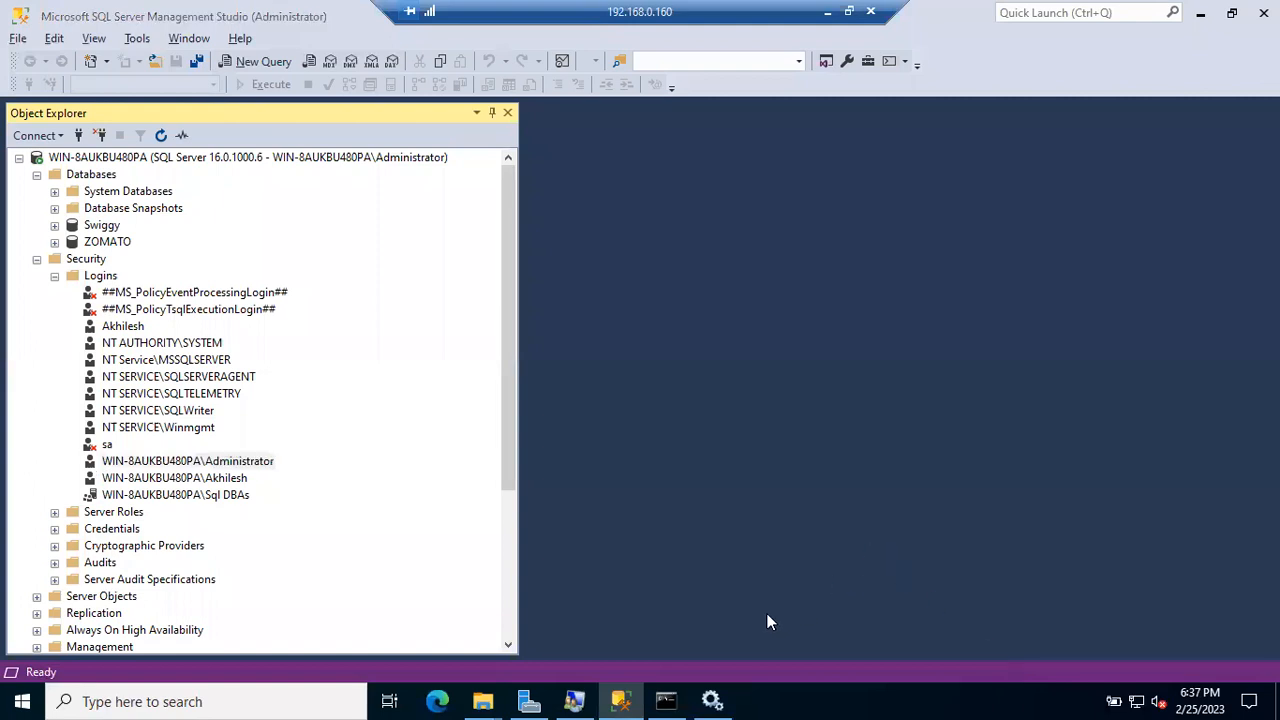
# View the Sql DBAs group members, then bring up the Ssms.exe Run as different user prompt.
pyautogui.hotkey('alt', 'Tab')
pyautogui.hotkey('alt', 'Tab')
pyautogui.hotkey('alt', 'Tab')
pyautogui.hotkey('alt', 'Tab')
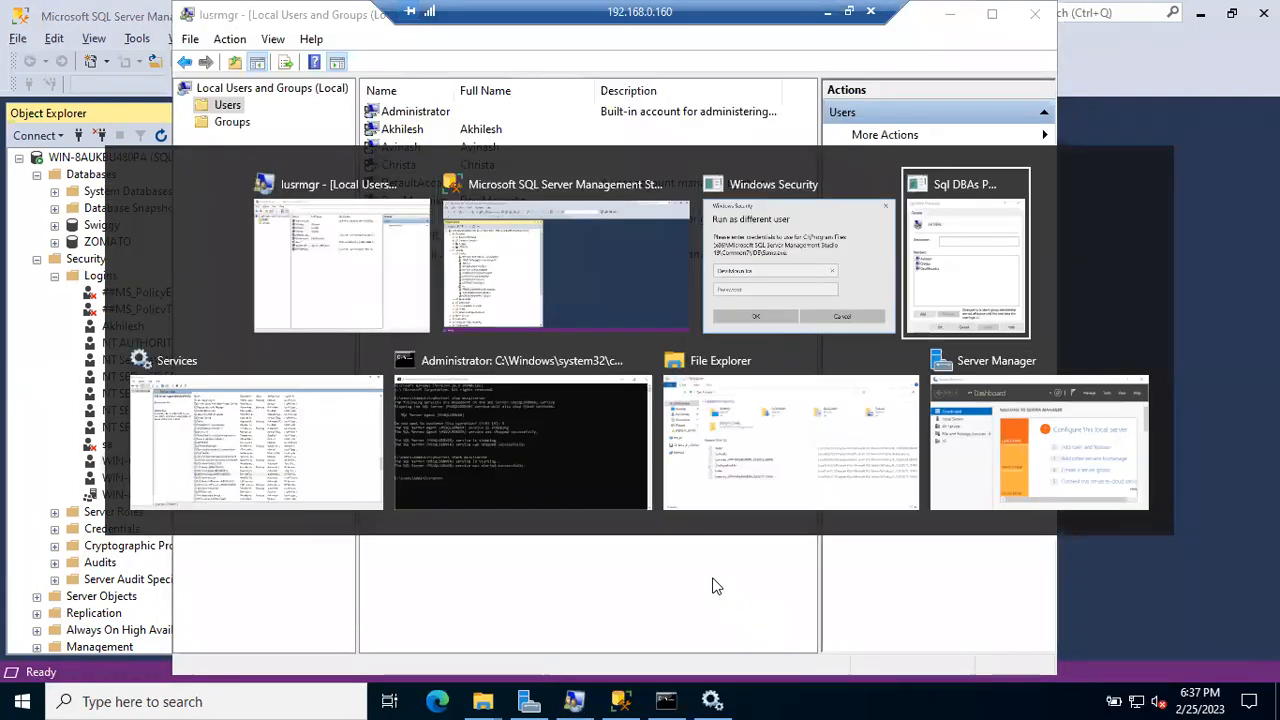
pyautogui.hotkey('alt', 'Tab')
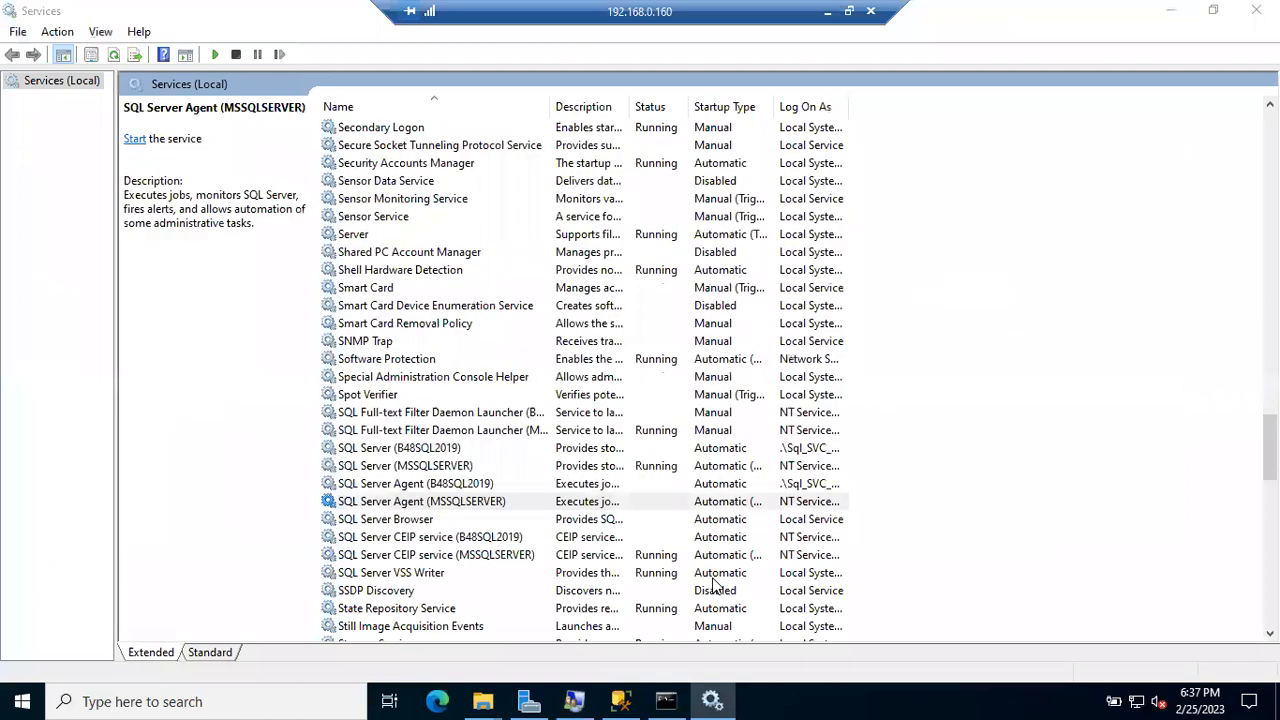
pyautogui.hotkey('alt', 'Tab')
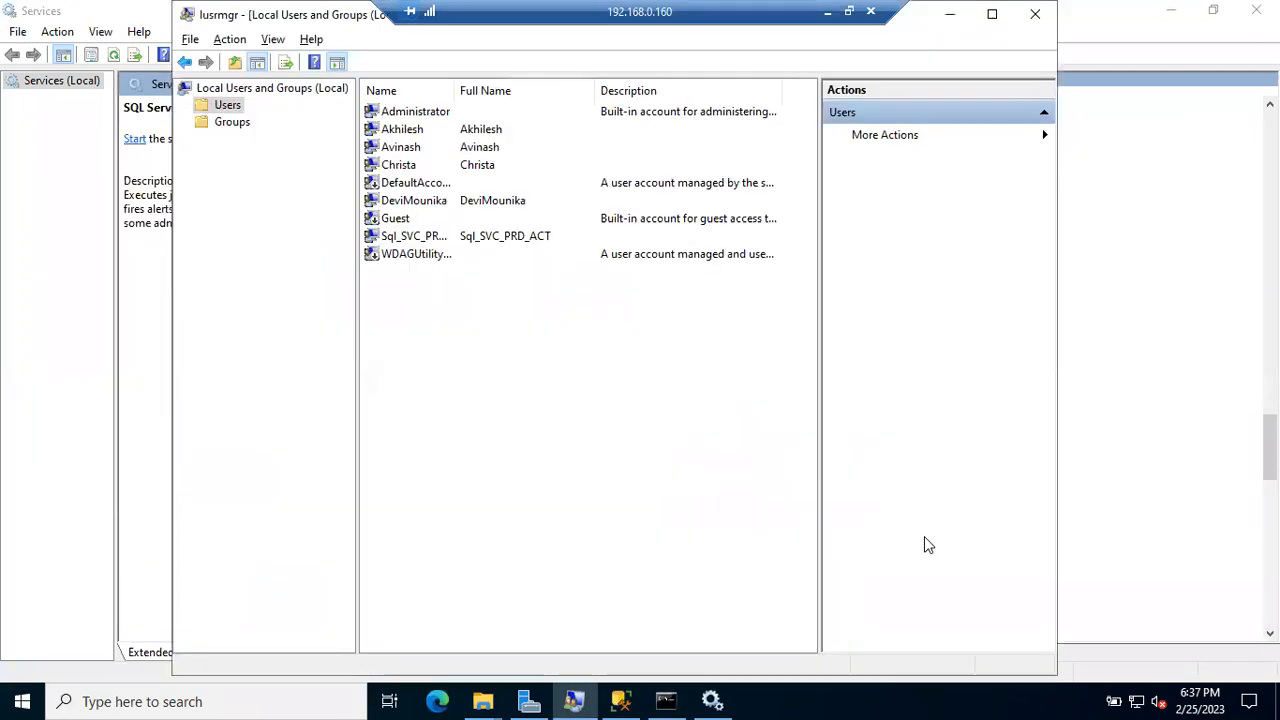
pyautogui.hotkey('alt', 'Tab')
pyautogui.hotkey('alt', 'Tab')
pyautogui.hotkey('alt', 'Tab')
pyautogui.hotkey('alt', 'Tab')
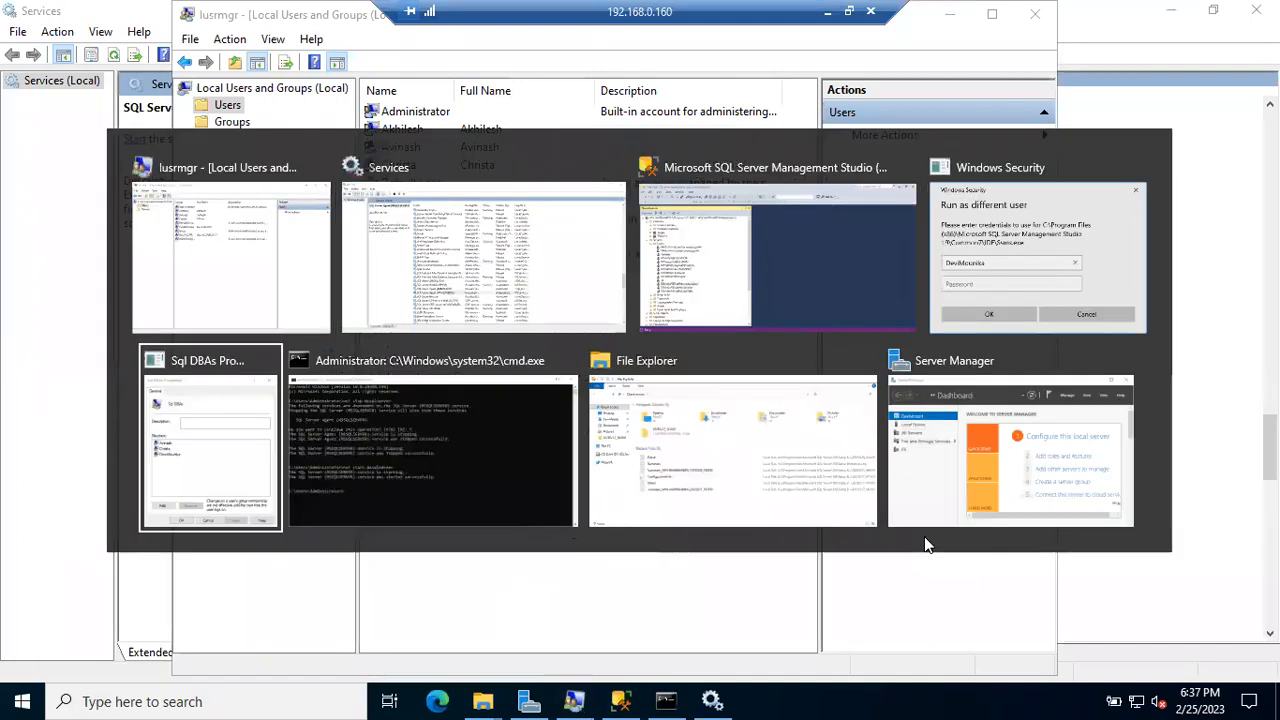
pyautogui.press('Escape')
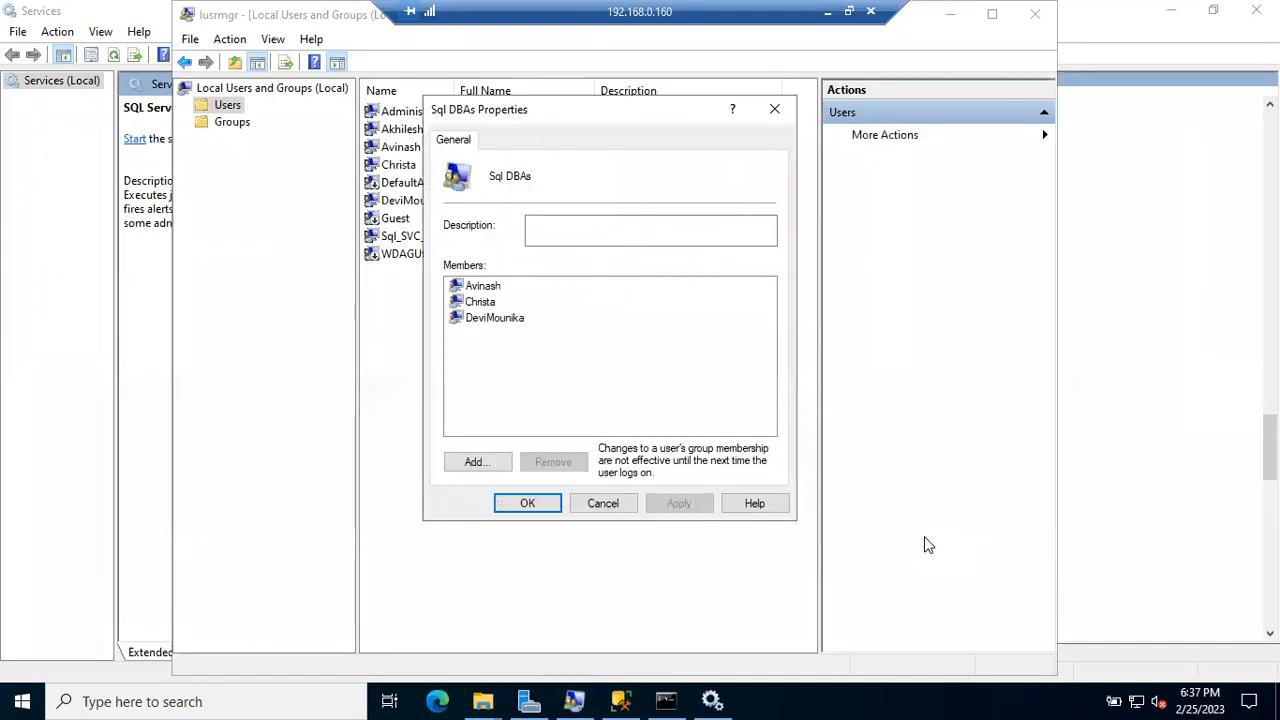
pyautogui.click(924, 536)
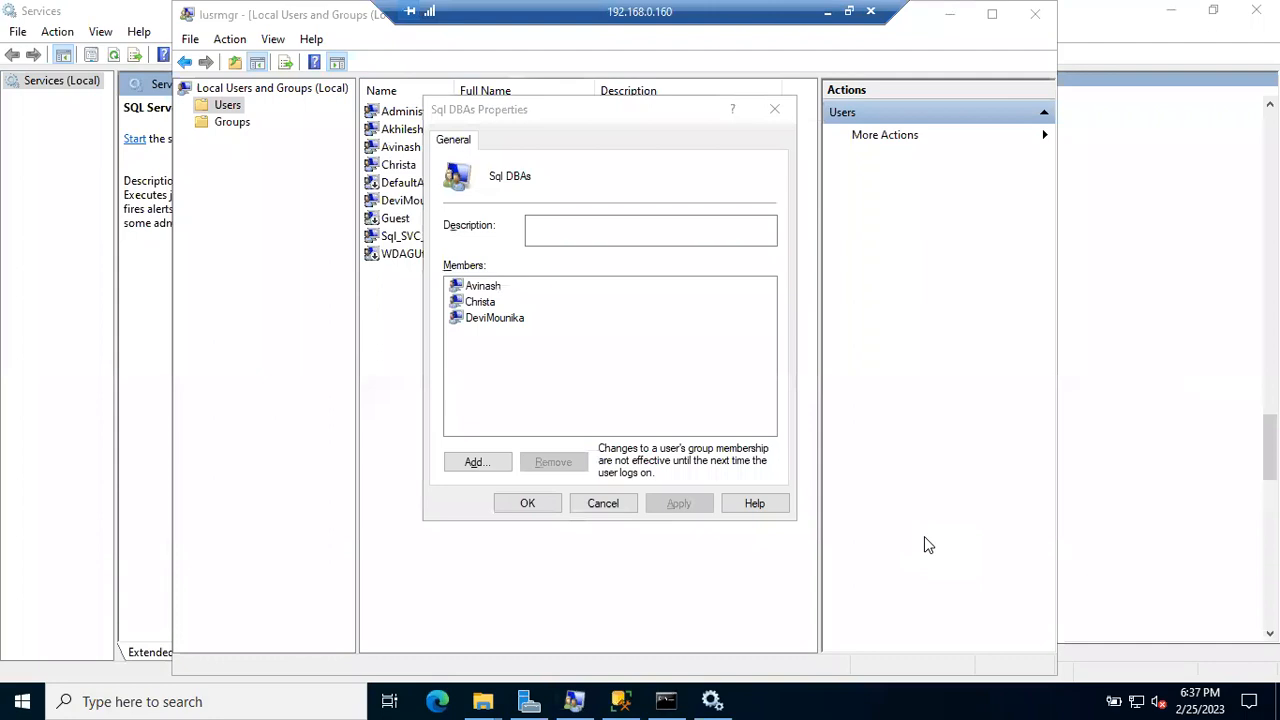
pyautogui.hotkey('alt', 'Tab')
pyautogui.hotkey('alt', 'Tab')
pyautogui.hotkey('alt', 'Tab')
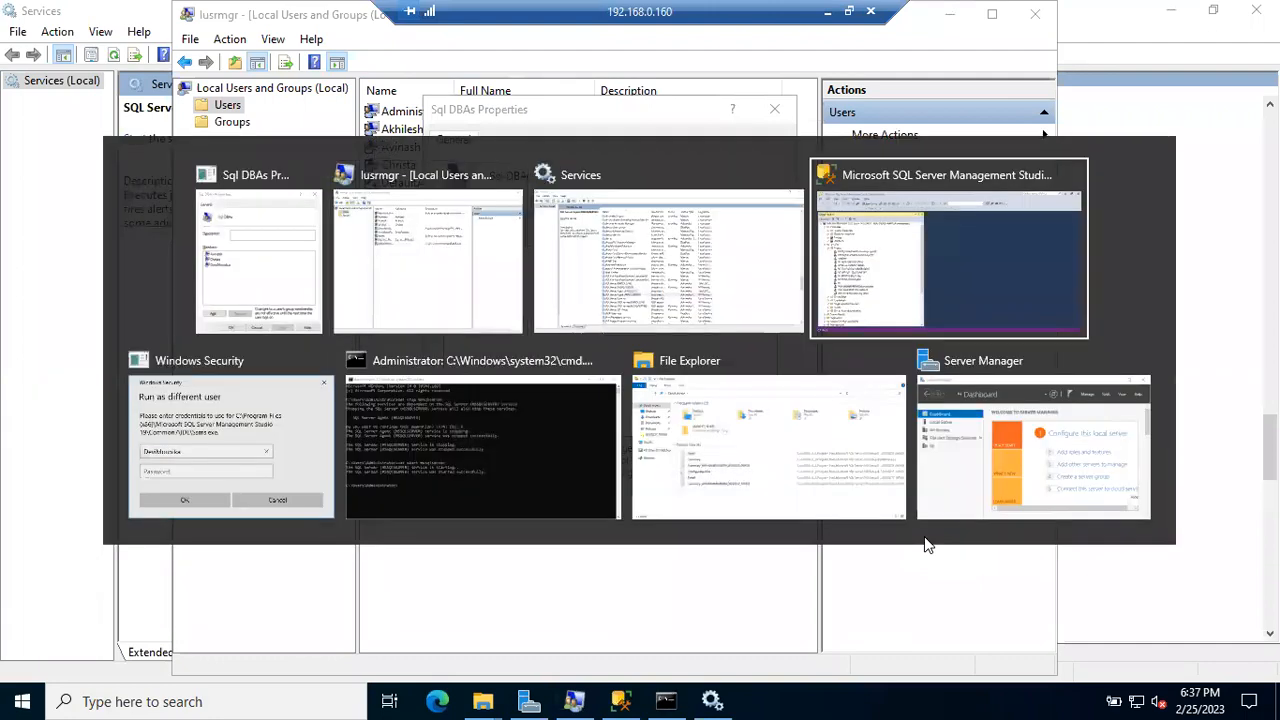
pyautogui.hotkey('alt', 'Tab')
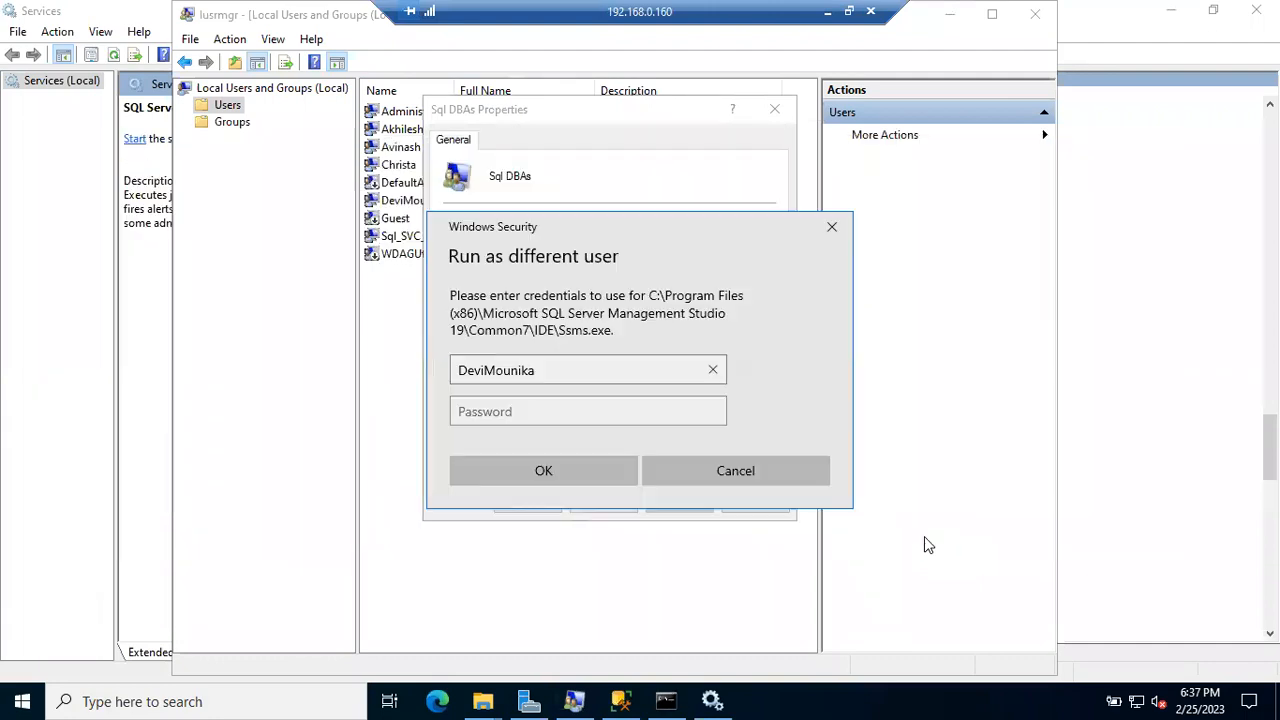
# Enter the account password and submit the Run as different user credentials.
pyautogui.click(564, 407)
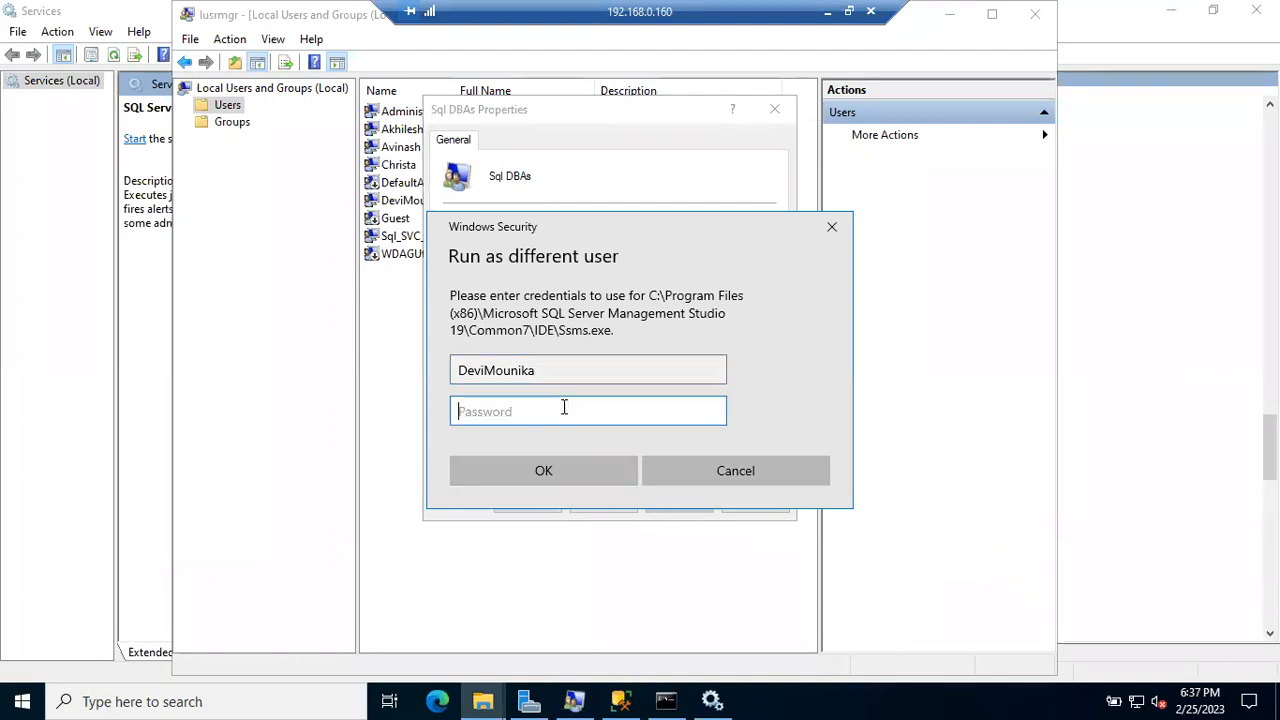
pyautogui.write('****')
pyautogui.press('BackSpace')
pyautogui.press('BackSpace')
pyautogui.press('BackSpace')
pyautogui.press('BackSpace')
pyautogui.write('*************')
pyautogui.press('Return')
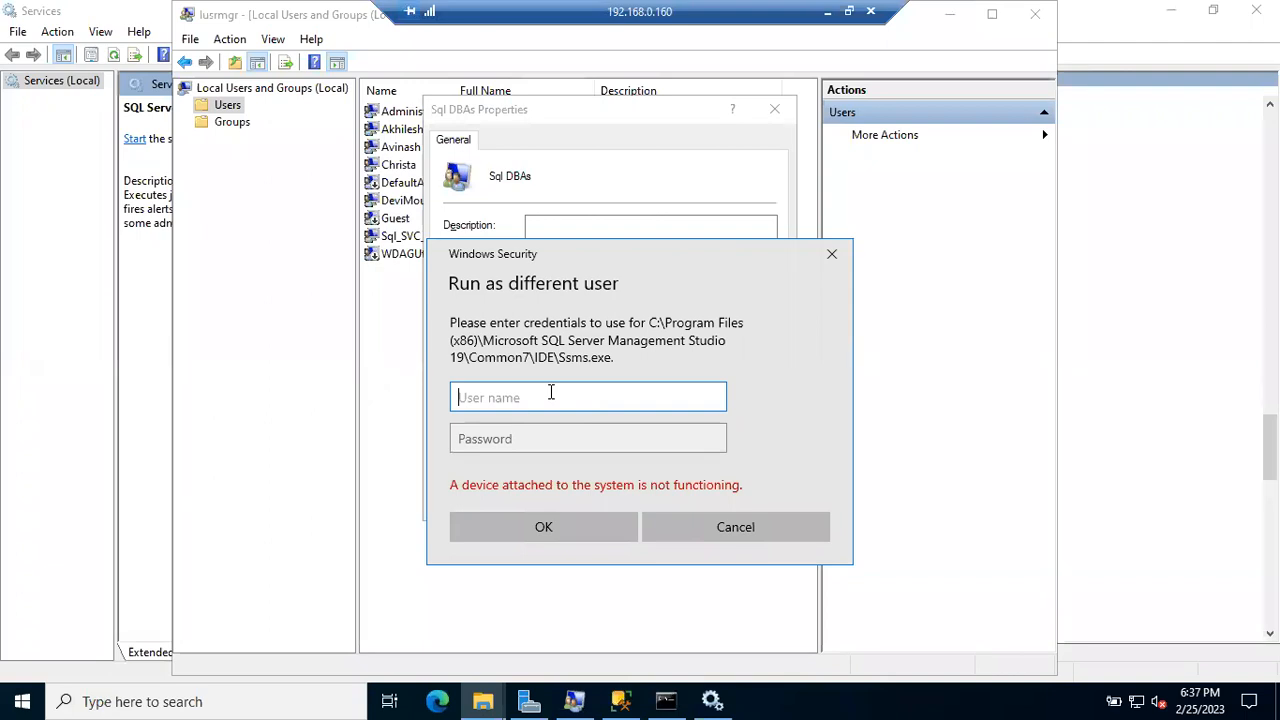
# Re-enter the local account's user name and password to launch Management Studio.
pyautogui.write('DeviMounika')
pyautogui.press('Tab')
pyautogui.write('******')
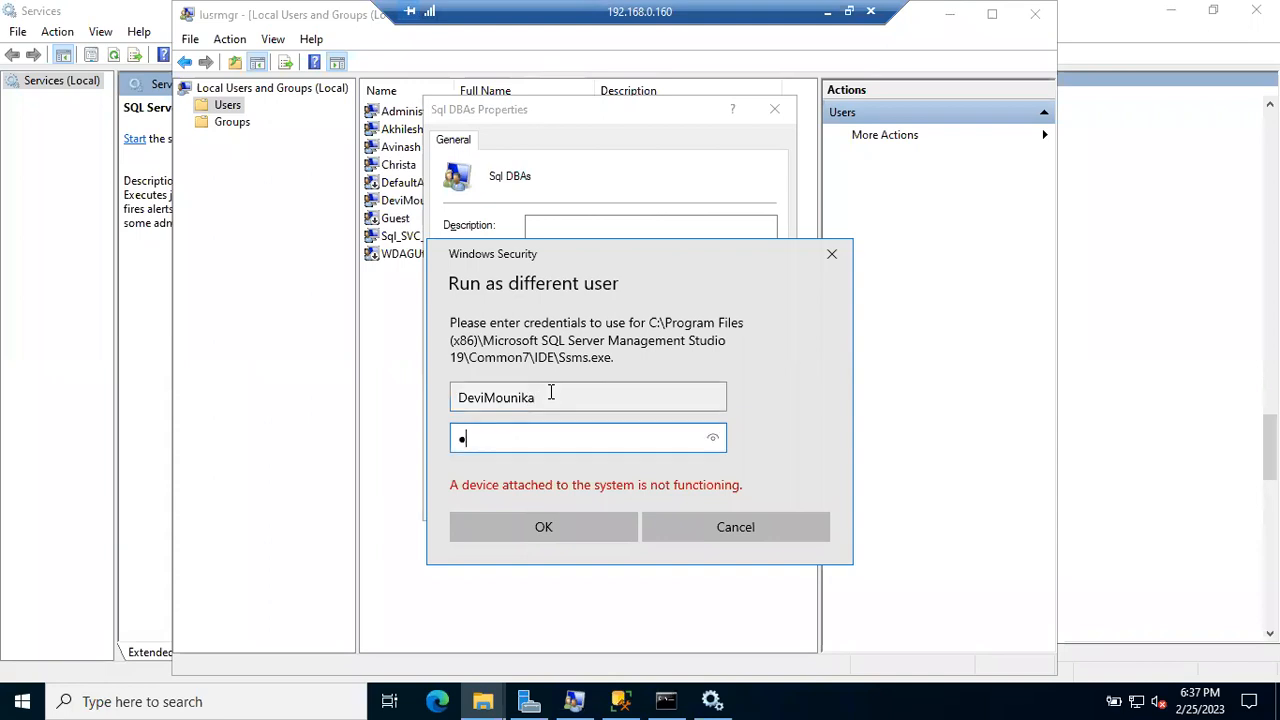
pyautogui.write('*******')
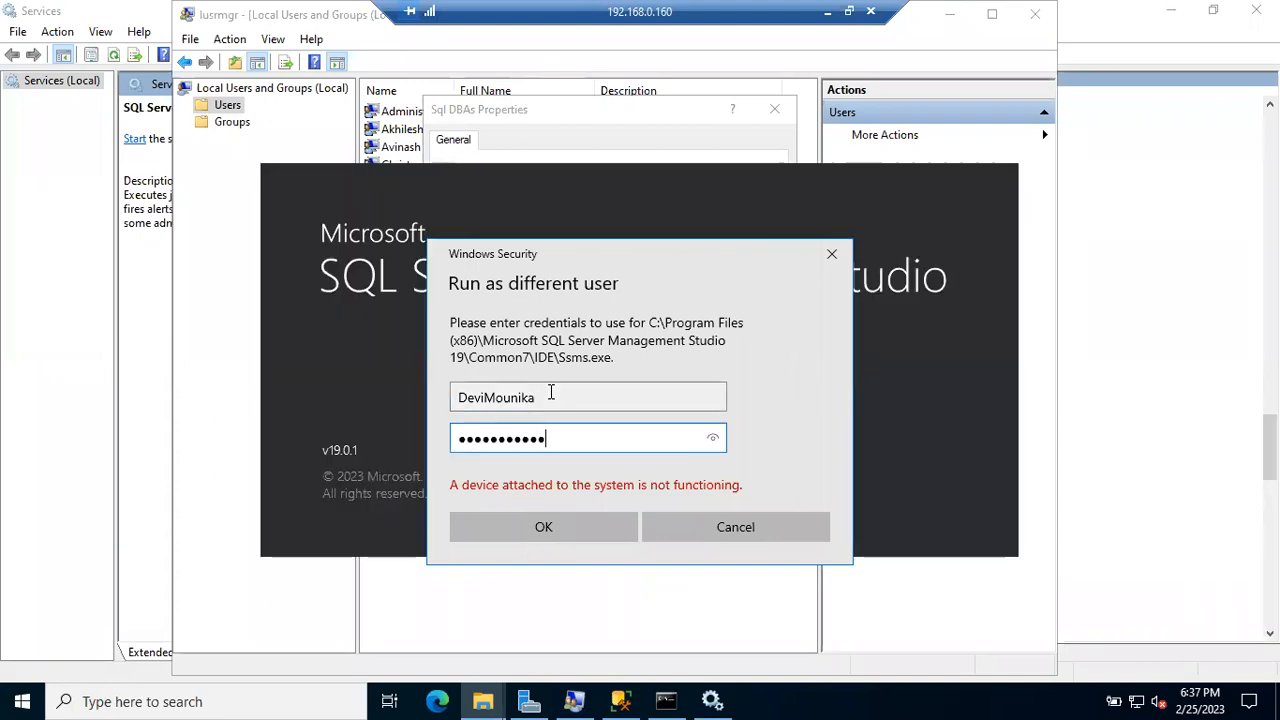
pyautogui.press('Return')
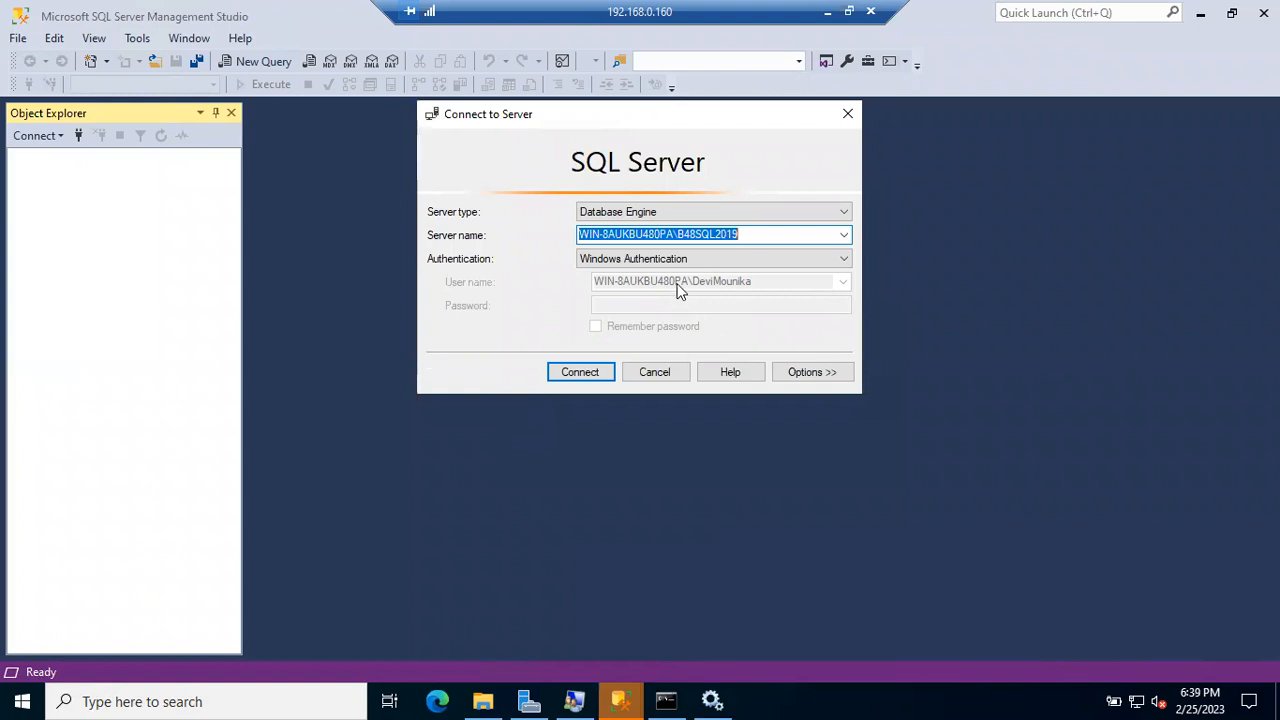
# Connect to WIN-8AUKBU480PA\B48SQL2019 and switch to the Administrator Management Studio window.
pyautogui.click(581, 373)
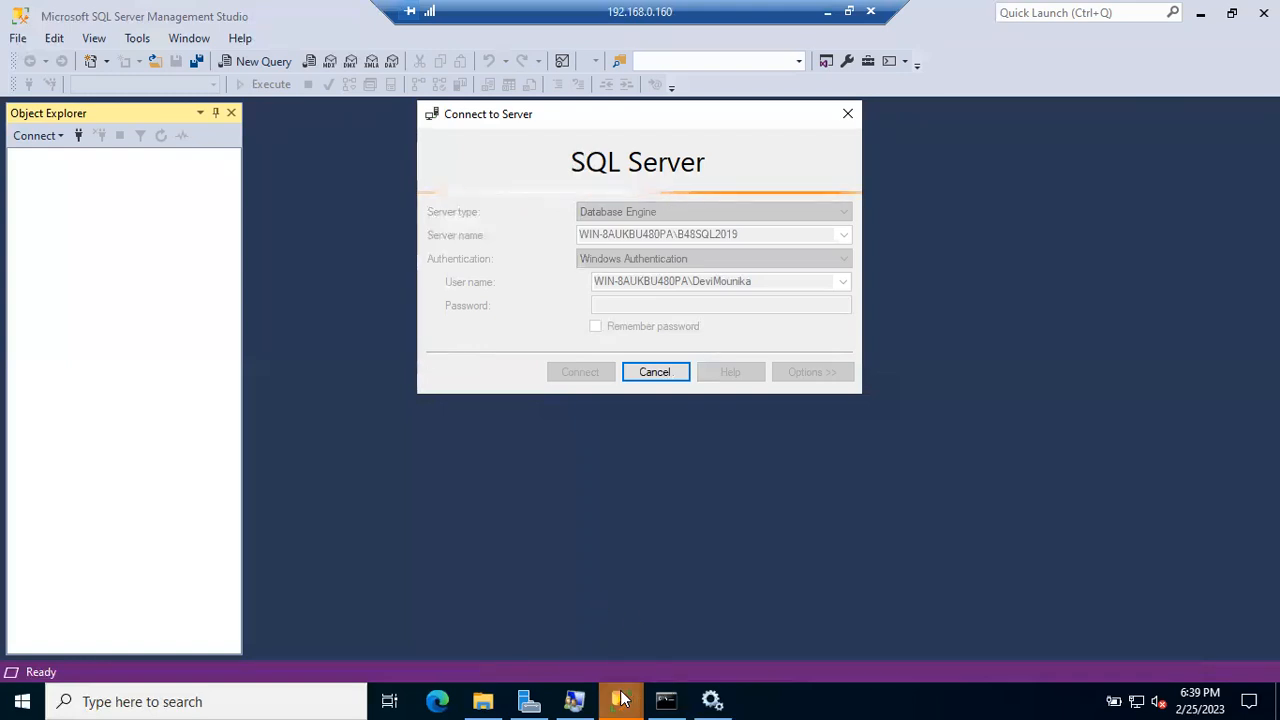
pyautogui.moveTo(622, 697)
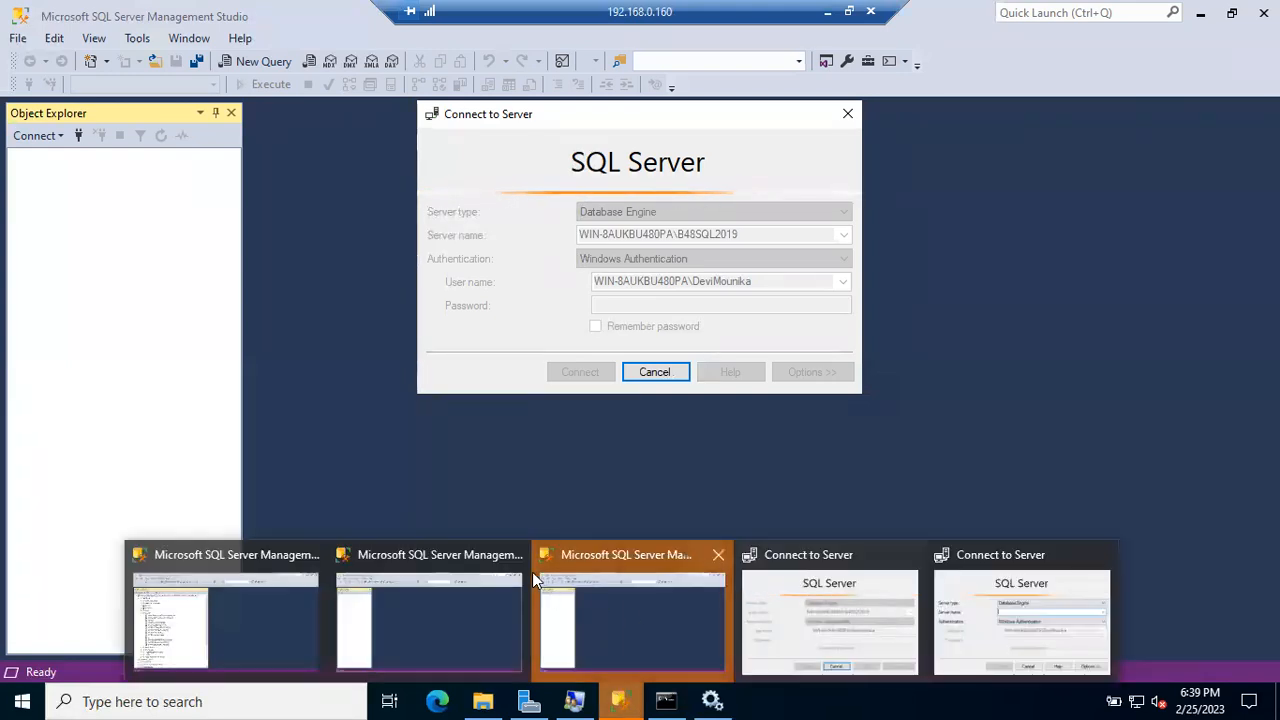
pyautogui.click(557, 593)
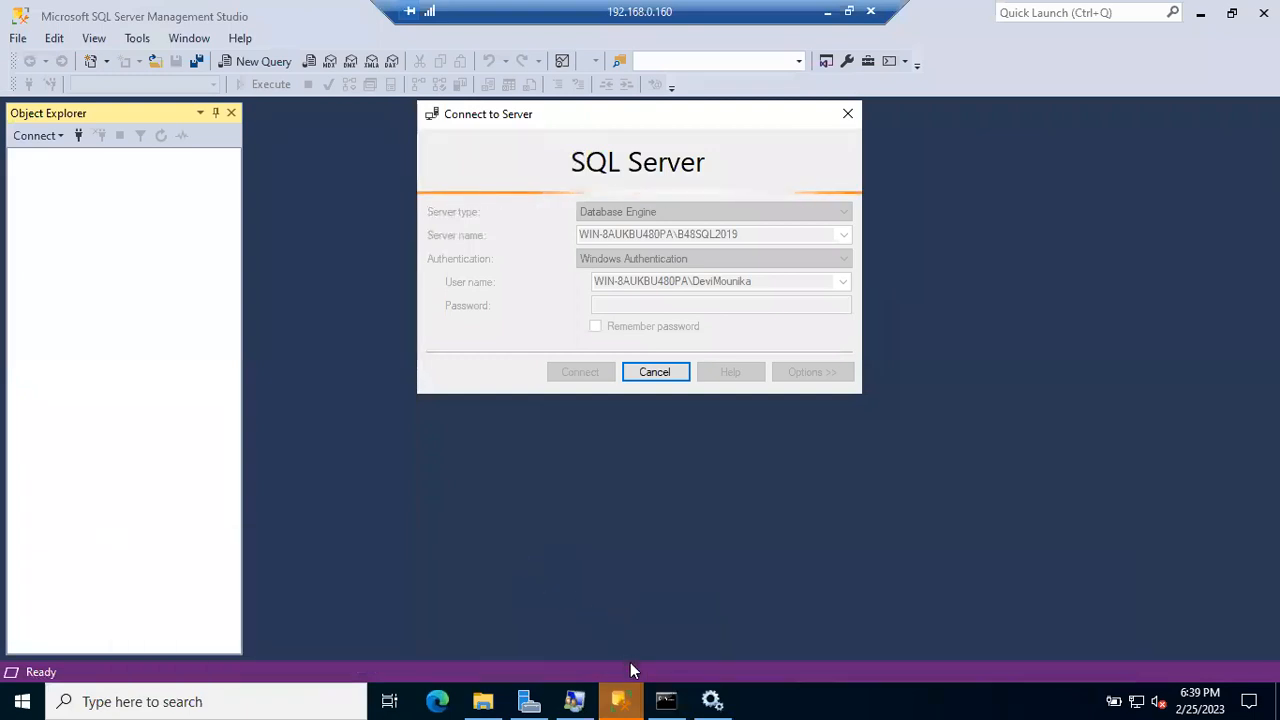
pyautogui.moveTo(621, 698)
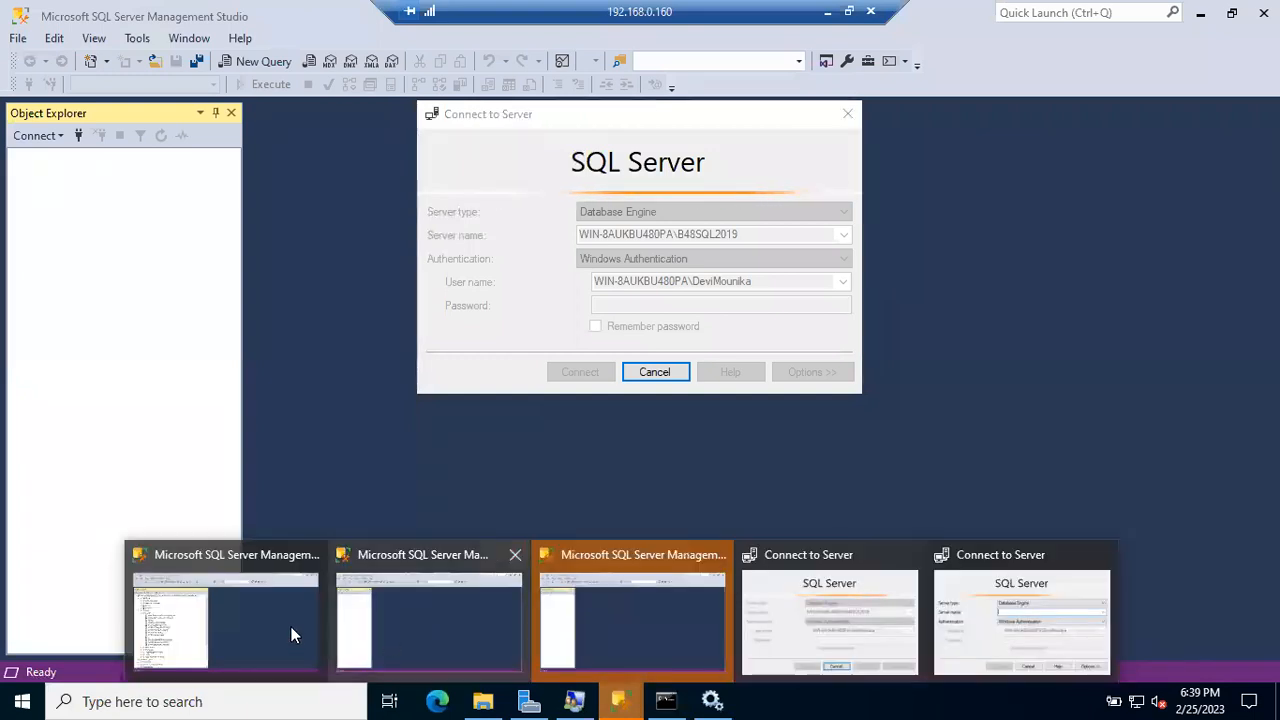
pyautogui.click(231, 628)
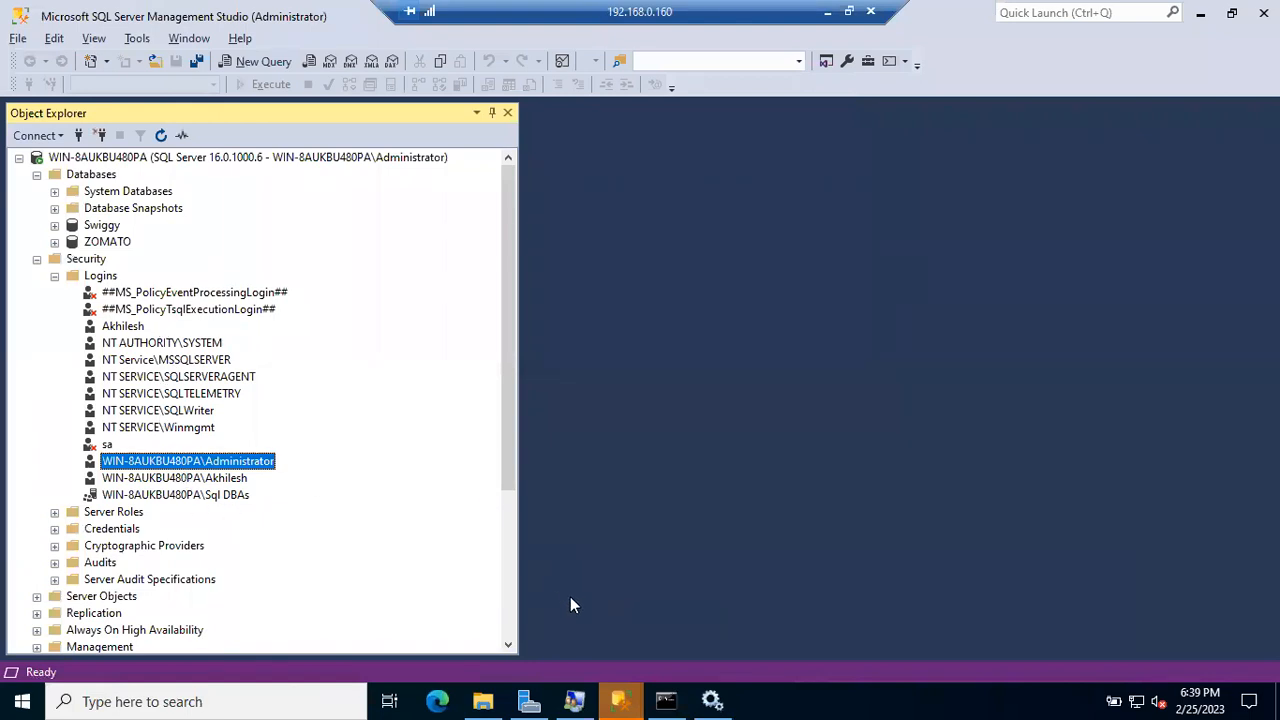
# Close the duplicate Connect dialog and SSMS window, returning to the group member's session.
pyautogui.click(624, 698)
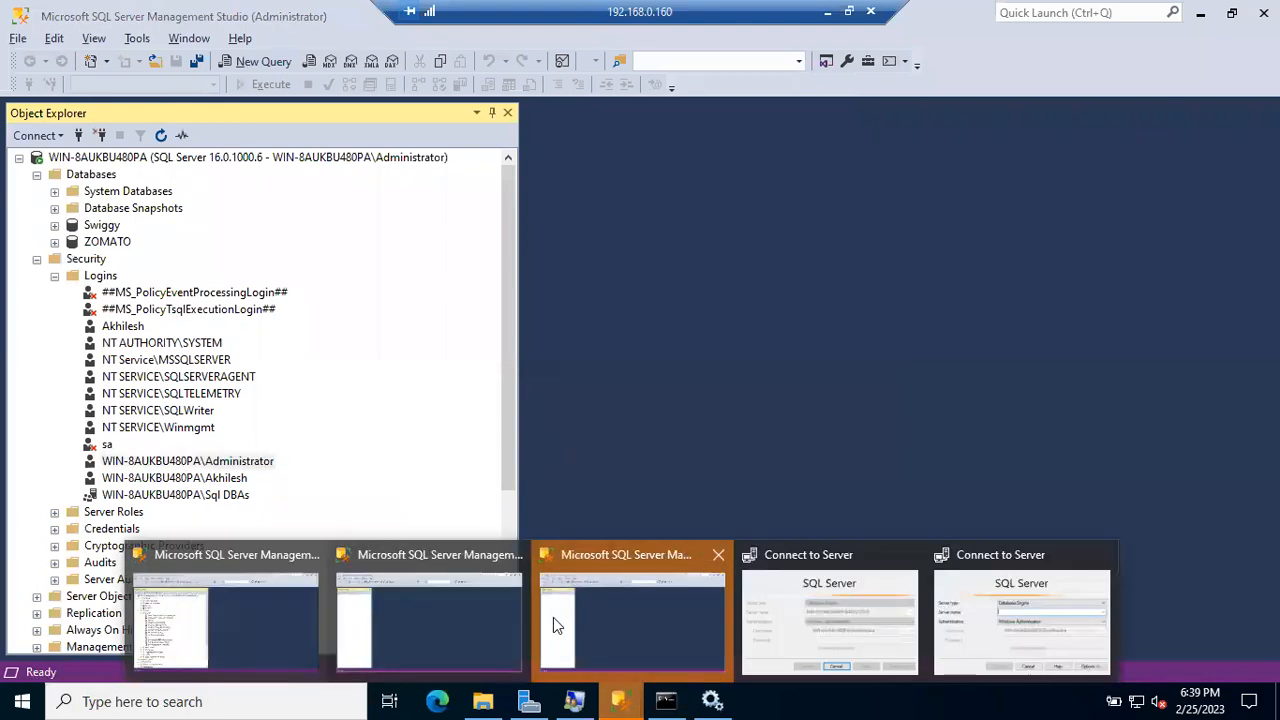
pyautogui.click(551, 617)
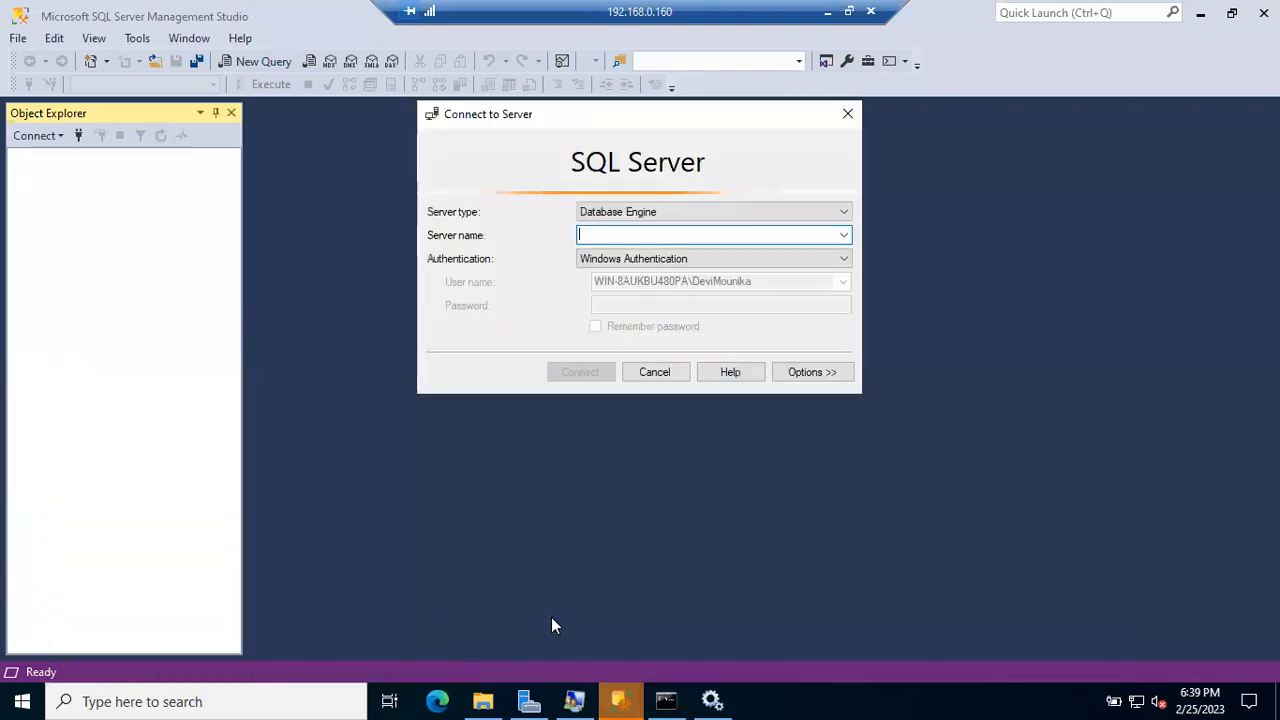
pyautogui.click(847, 114)
pyautogui.click(1264, 13)
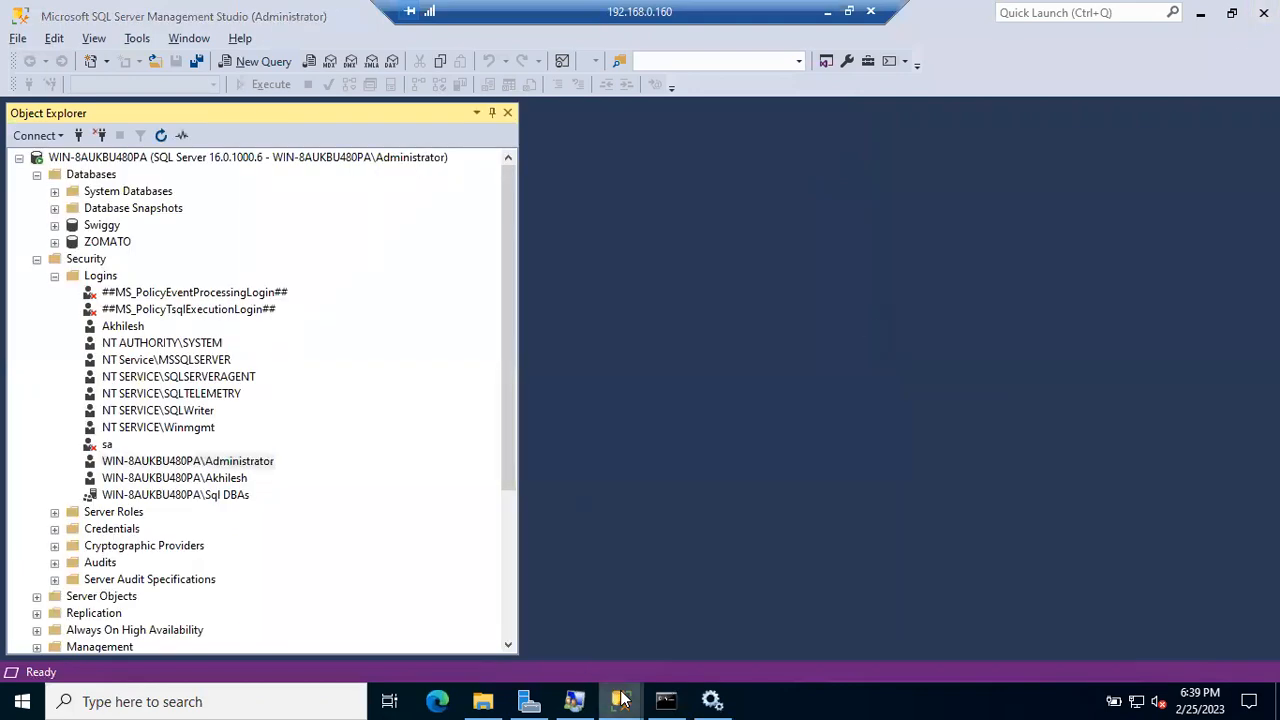
pyautogui.moveTo(612, 690)
pyautogui.click(587, 640)
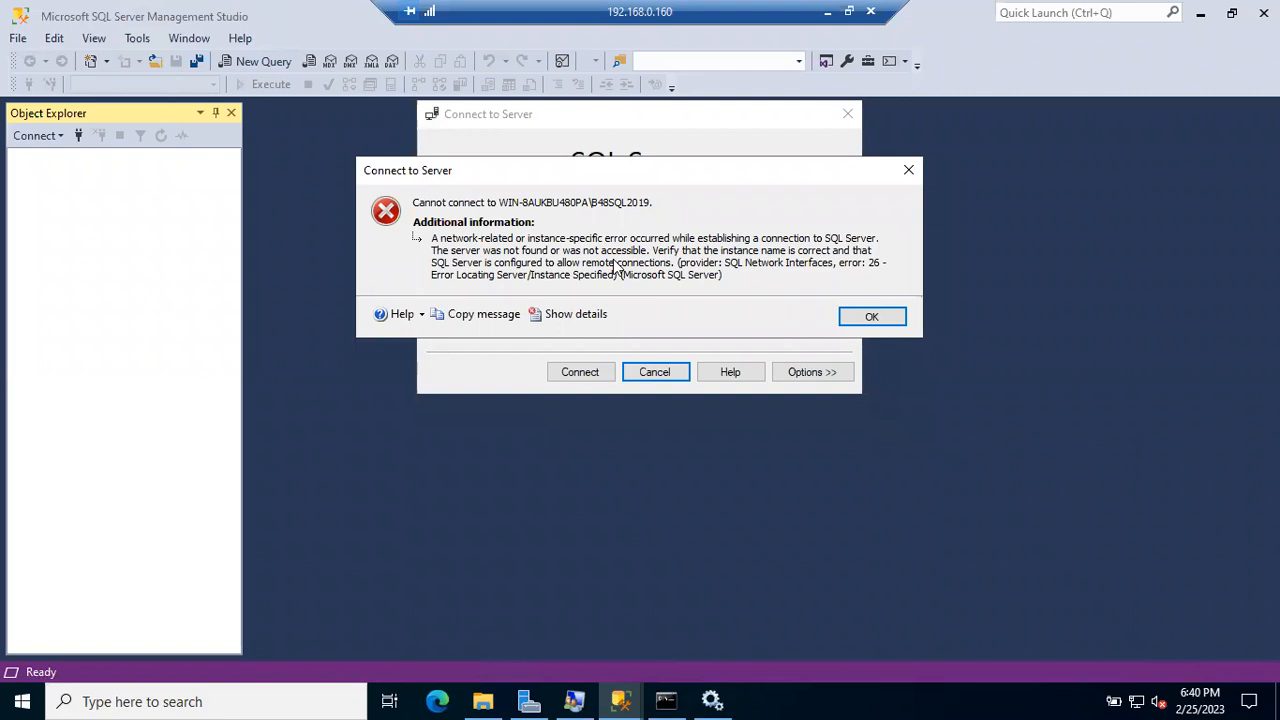
# Dismiss the connection error and check the Administrator Management Studio window before returning.
pyautogui.click(866, 317)
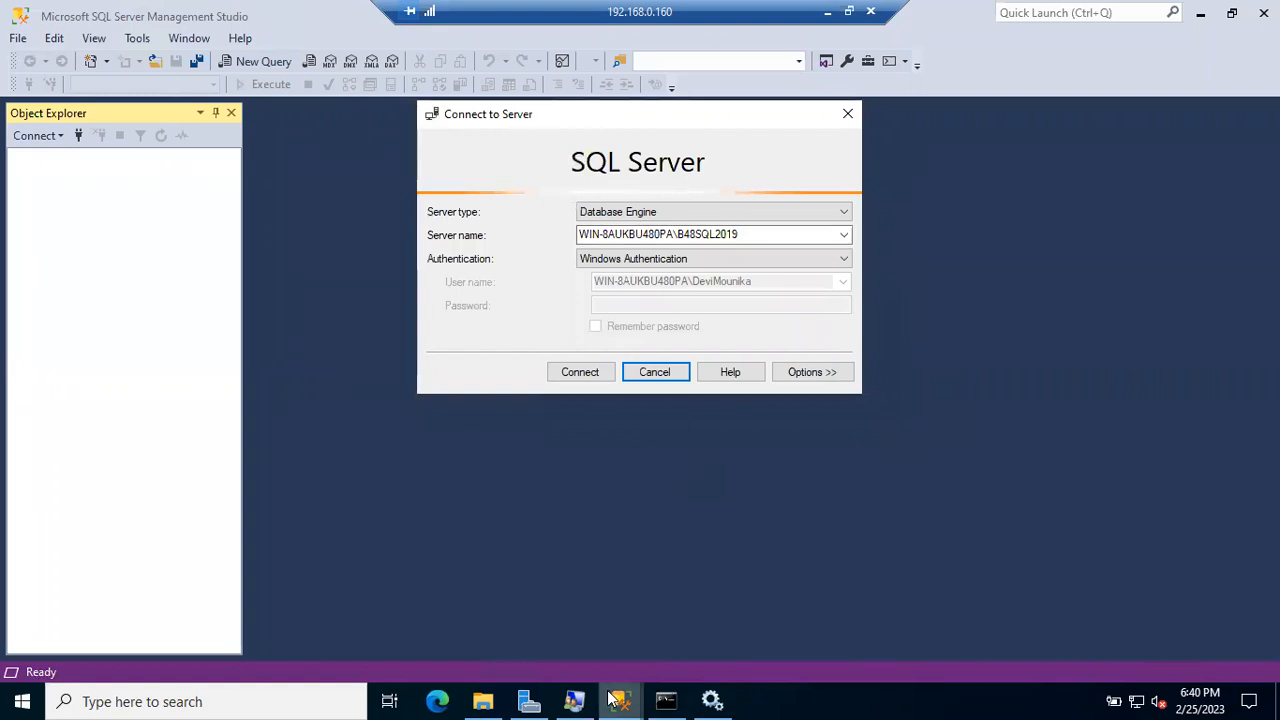
pyautogui.moveTo(620, 700)
pyautogui.click(444, 656)
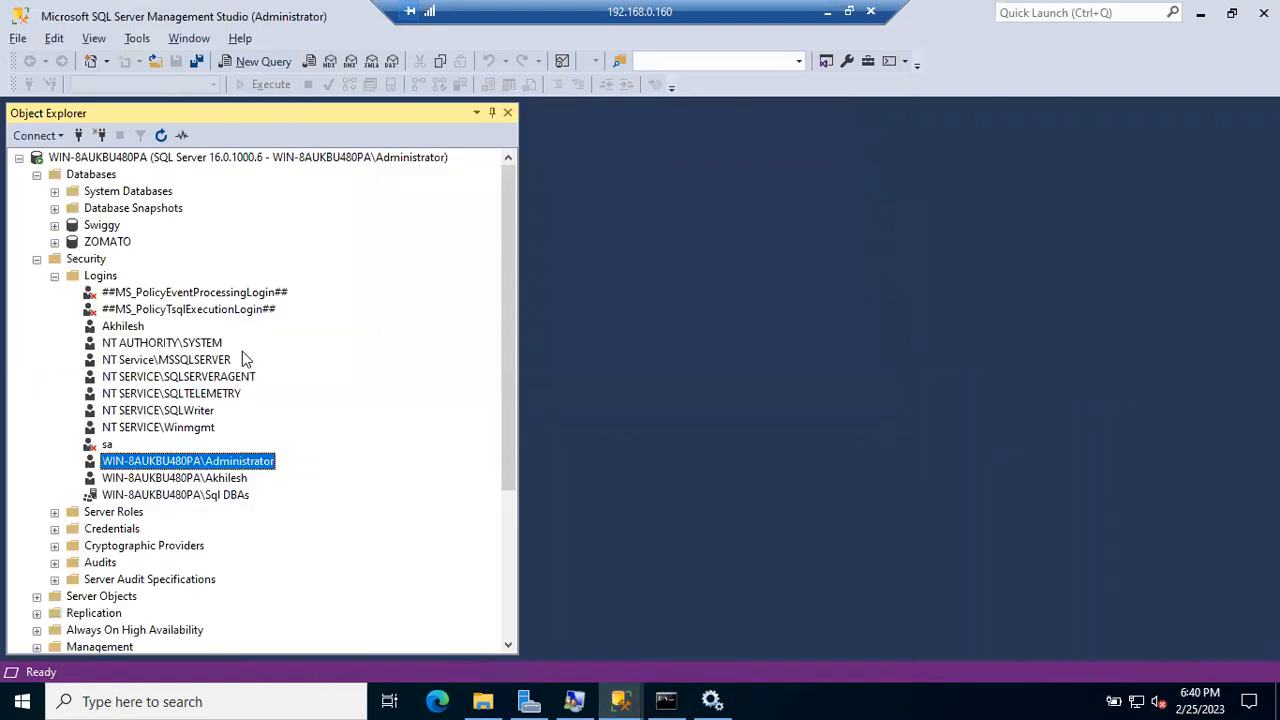
pyautogui.click(141, 160)
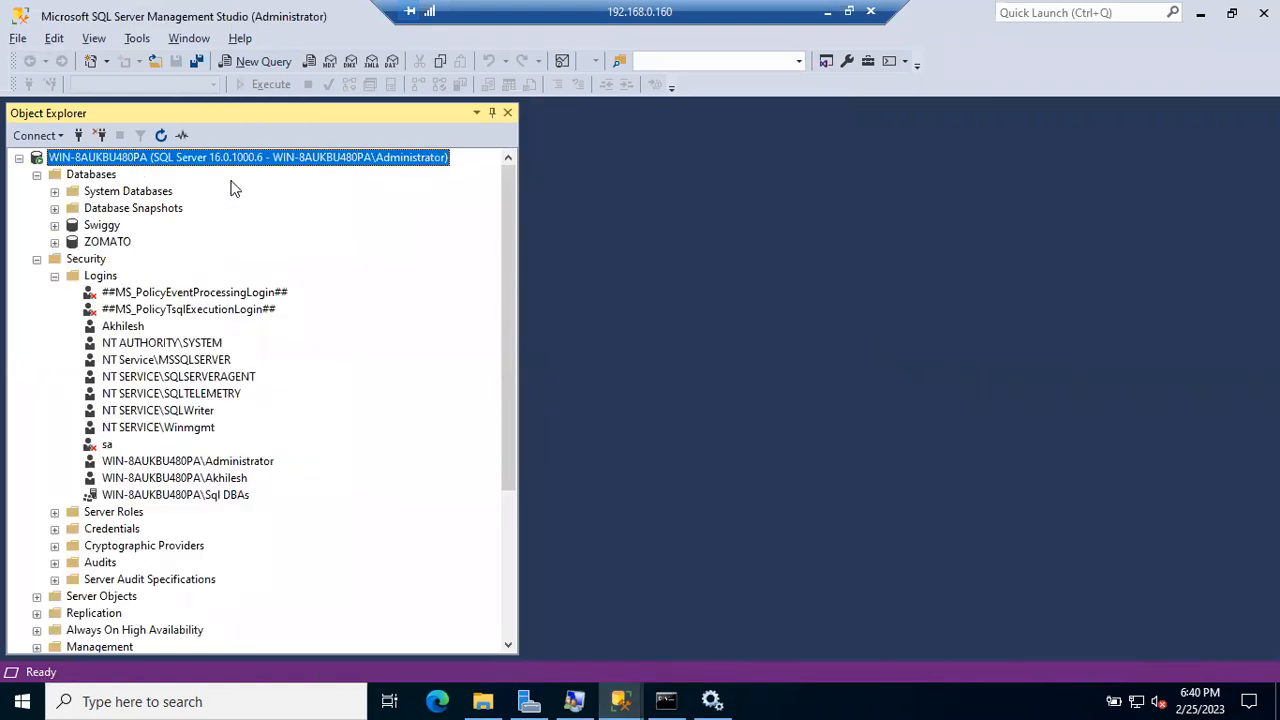
pyautogui.click(620, 700)
pyautogui.click(671, 634)
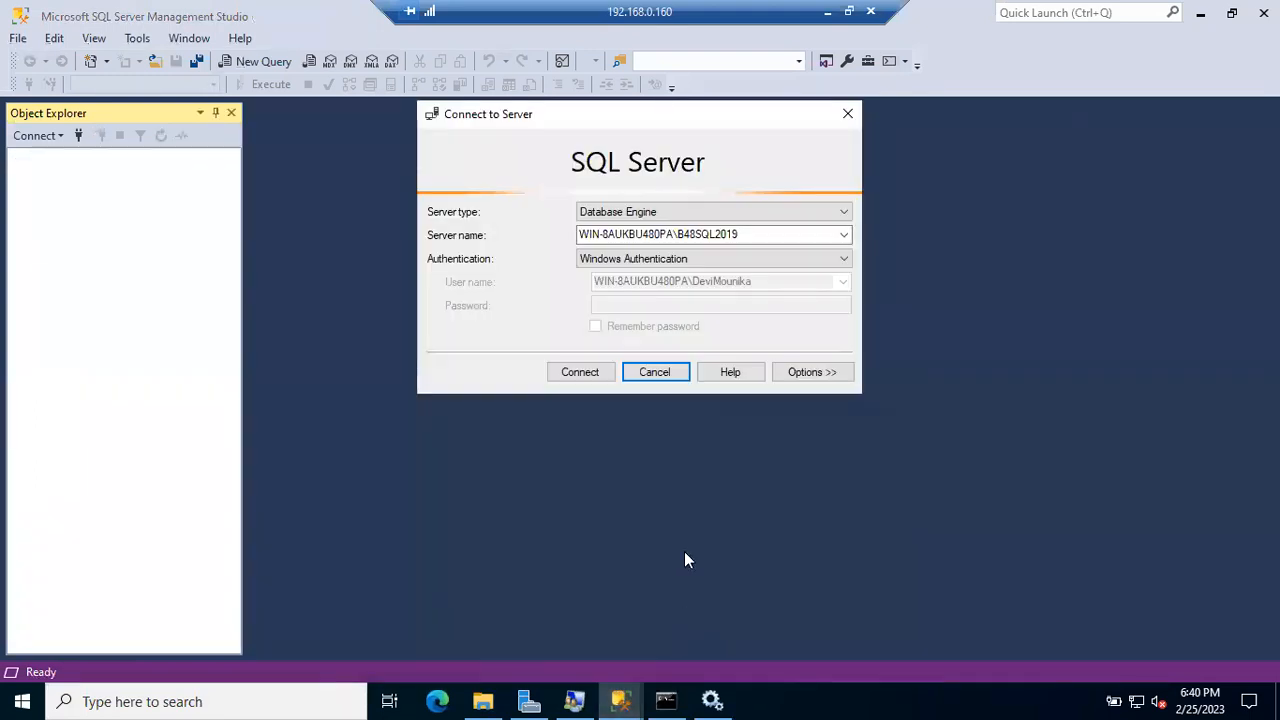
# Connect to the default WIN-8AUKBU480PA instance instead of B48SQL2019.
pyautogui.click(781, 237)
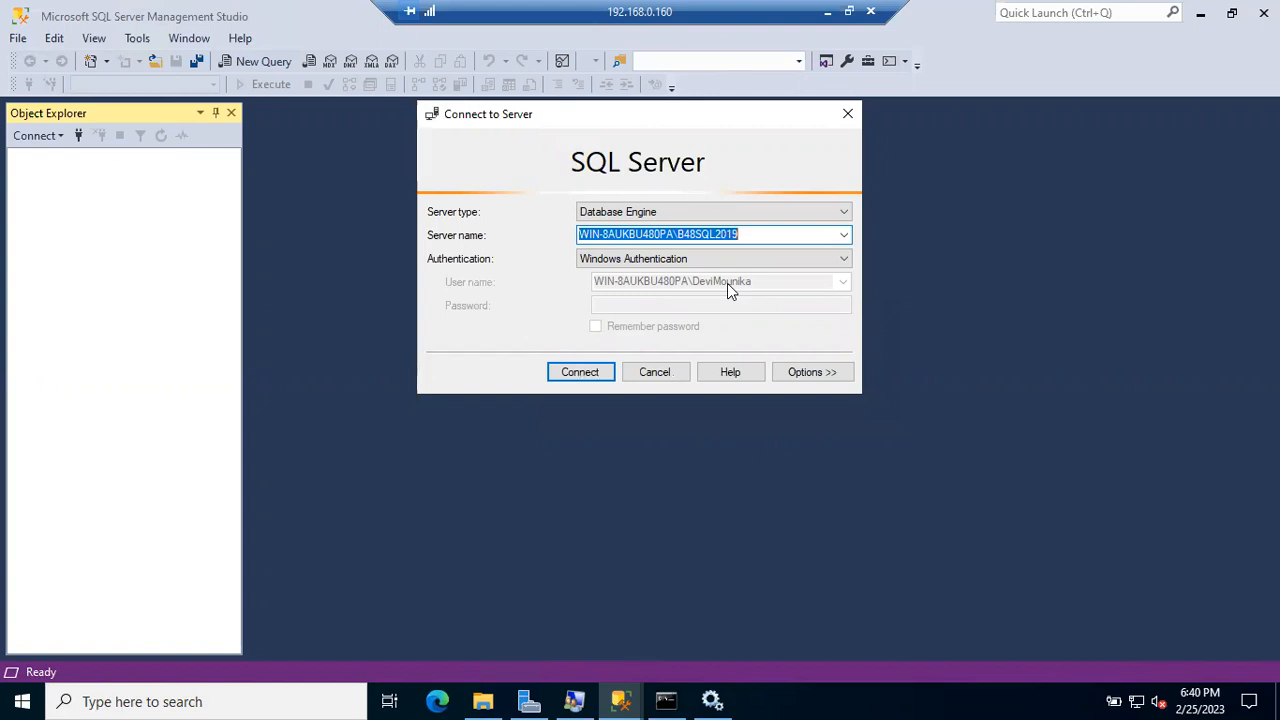
pyautogui.click(845, 238)
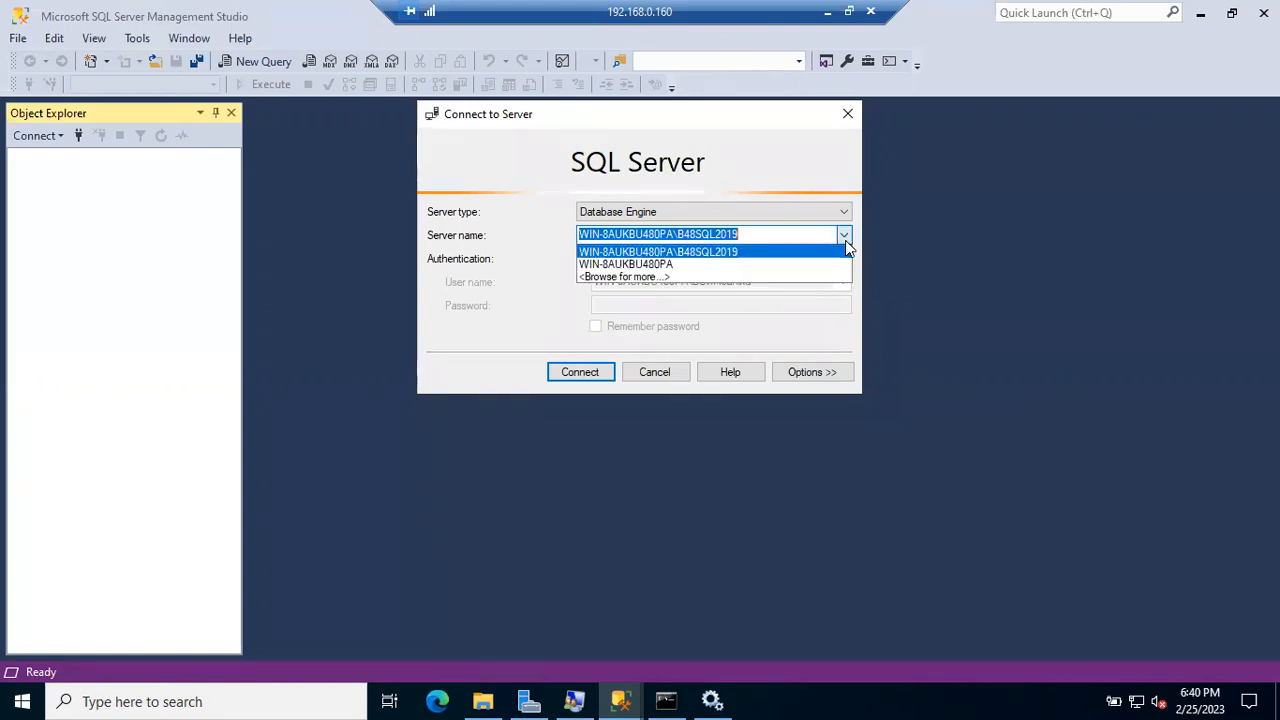
pyautogui.click(699, 264)
pyautogui.click(580, 372)
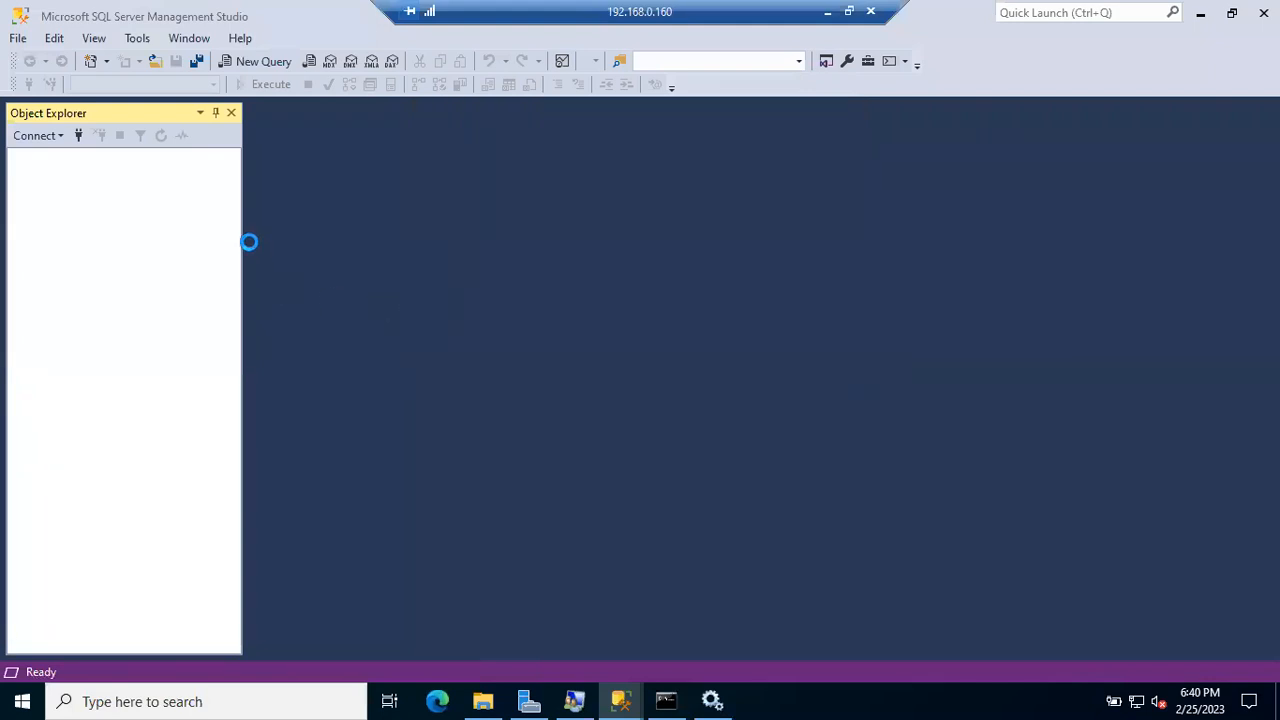
pyautogui.moveTo(245, 236); pyautogui.dragTo(486, 206)
pyautogui.click(620, 701)
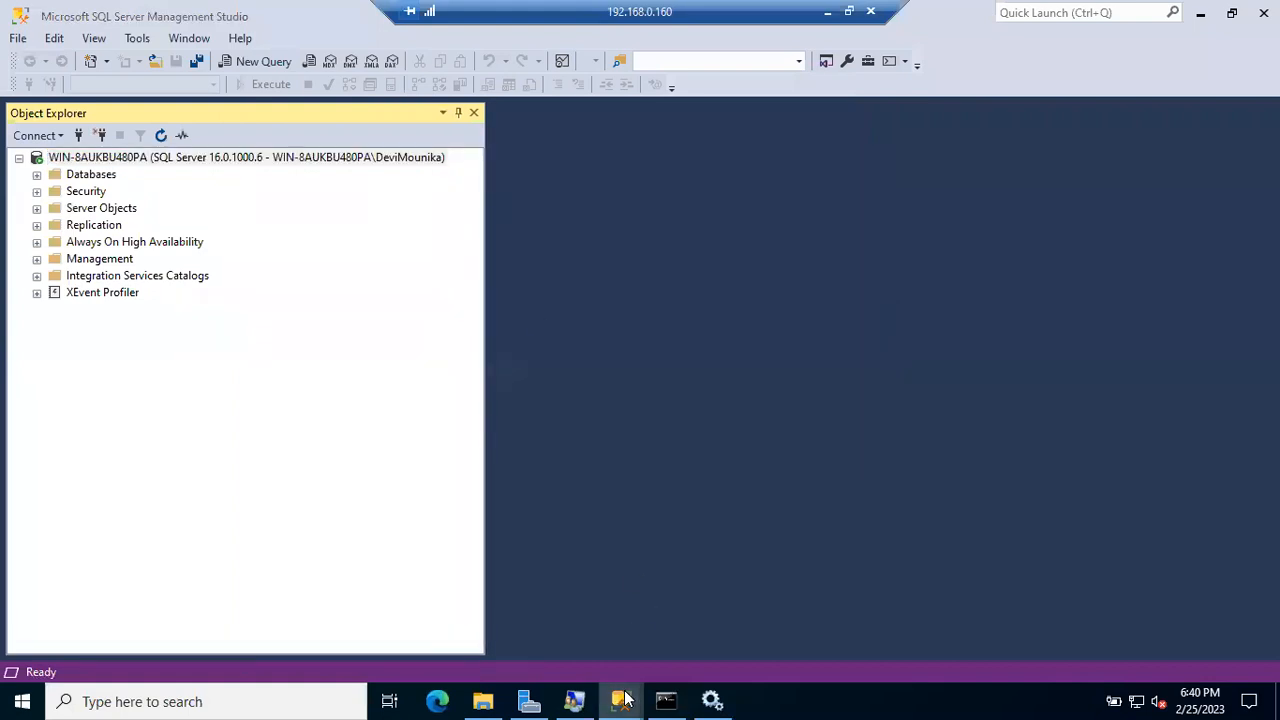
pyautogui.click(467, 634)
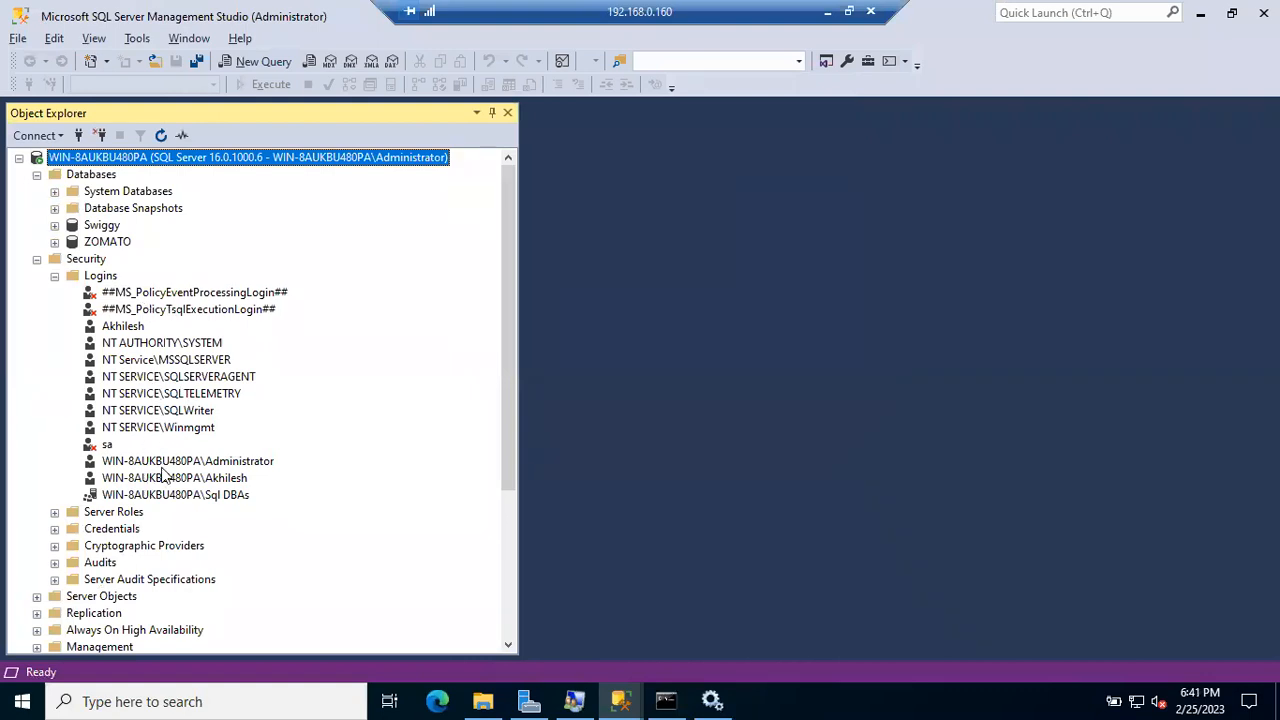
pyautogui.click(180, 498)
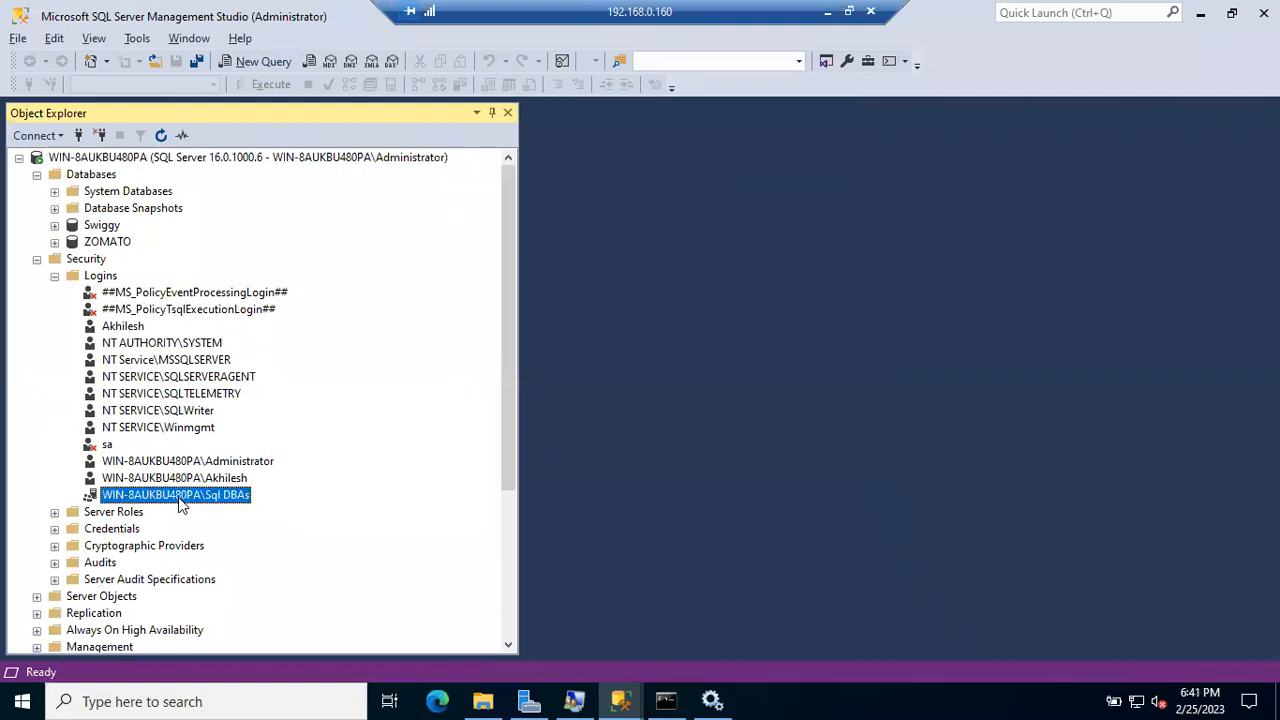
# Open a new query window on the server and narrow the Object Explorer pane.
pyautogui.rightClick(160, 163)
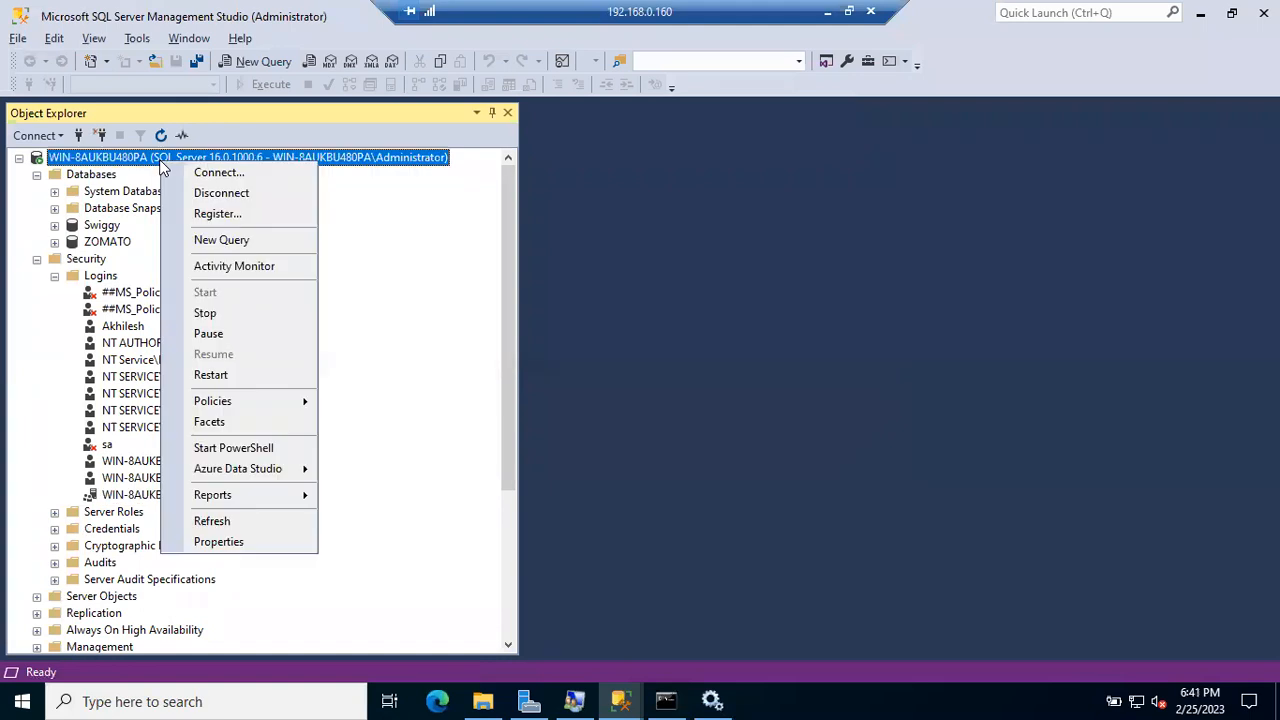
pyautogui.click(212, 241)
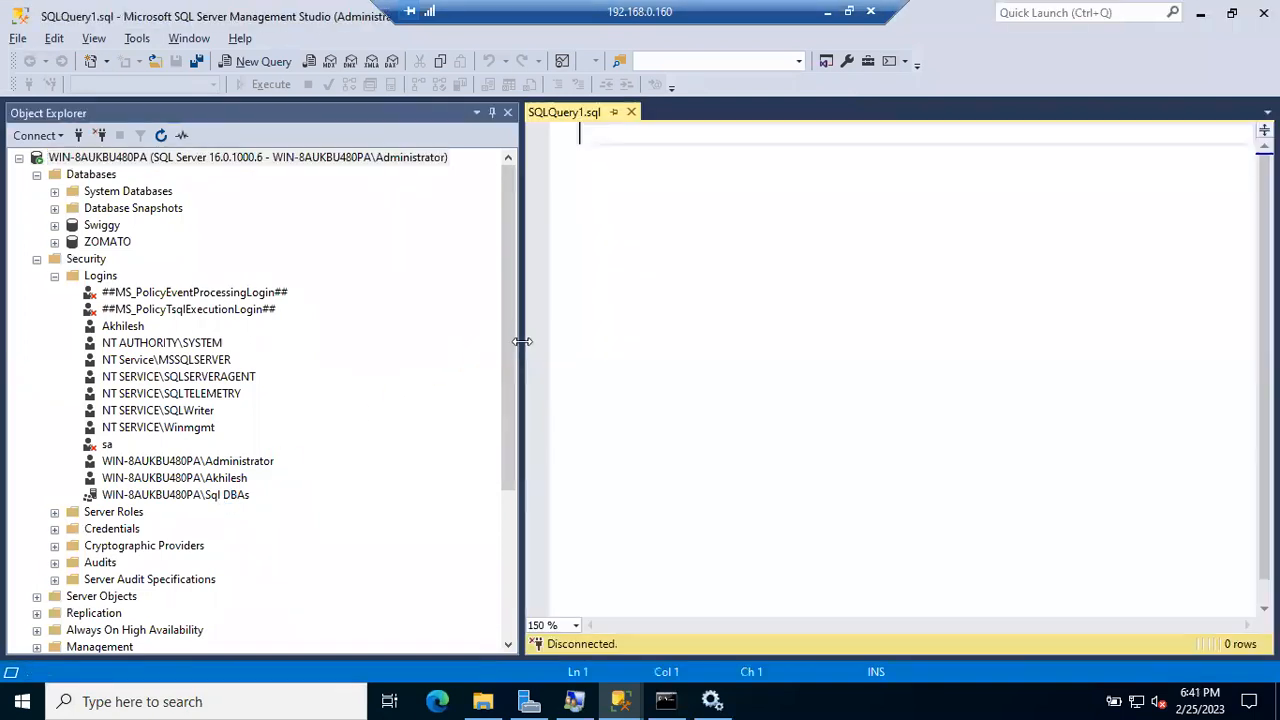
pyautogui.moveTo(522, 342); pyautogui.dragTo(456, 311)
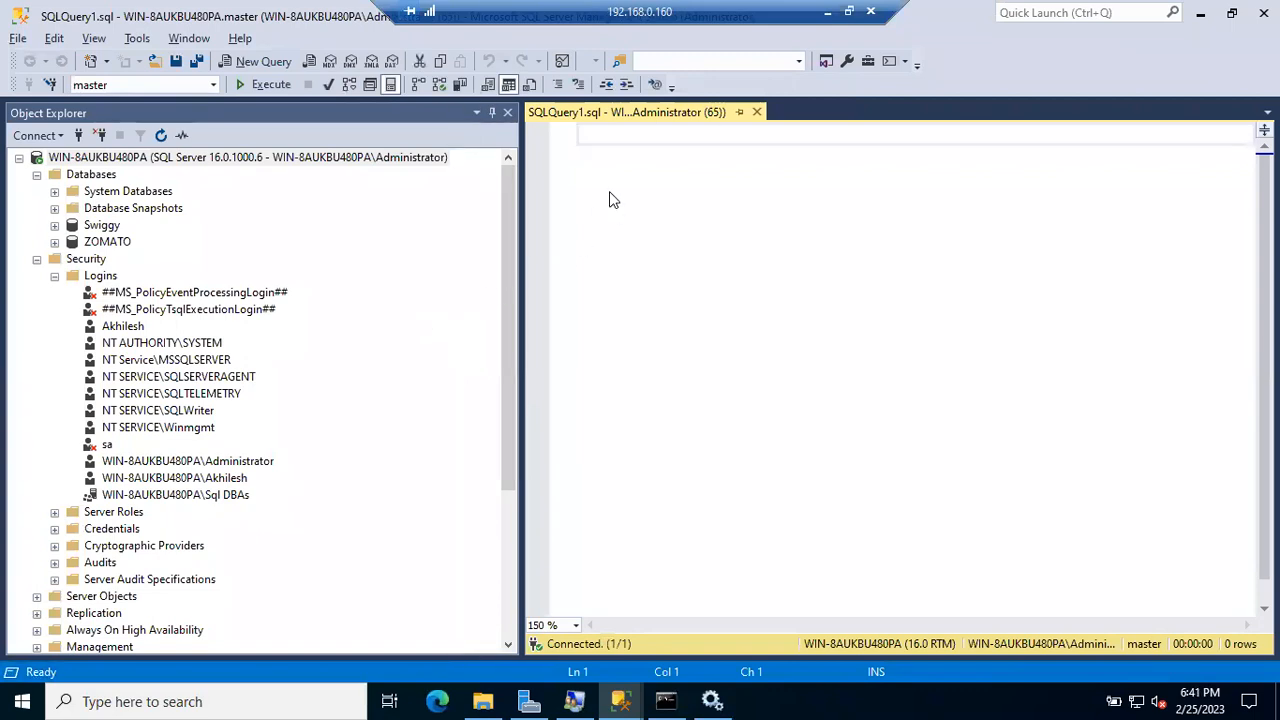
# Type the procedure name xp_logininfo in the query editor, fixing the typos.
pyautogui.click(595, 158)
pyautogui.write('XO')
pyautogui.press('BackSpace')
pyautogui.write('P')
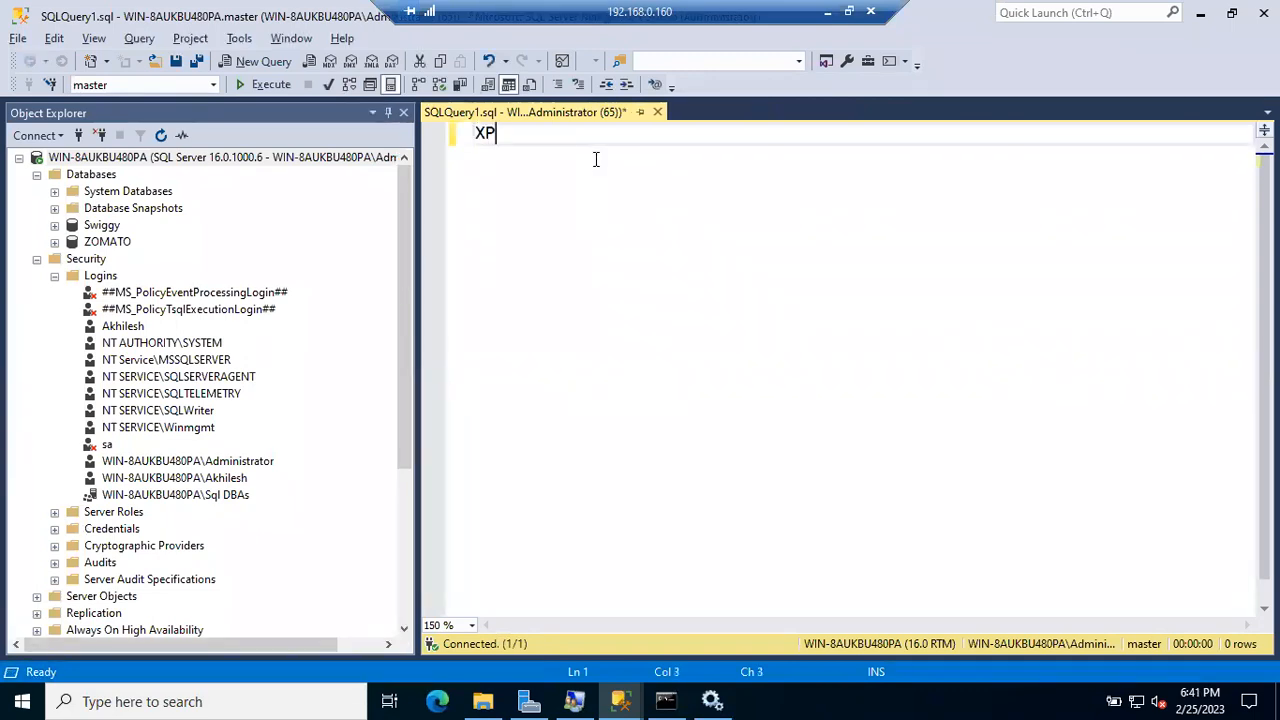
pyautogui.write('_Loigninfo')
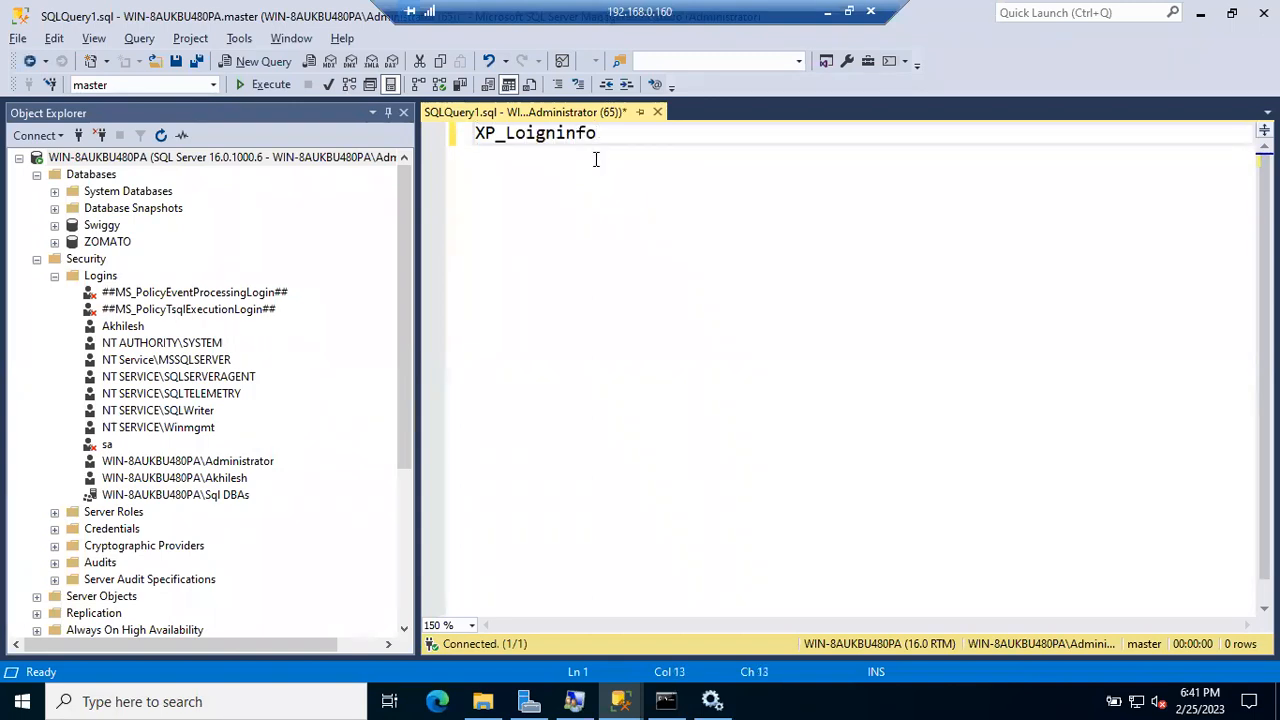
pyautogui.press('BackSpace')
pyautogui.press('BackSpace')
pyautogui.press('BackSpace')
pyautogui.press('BackSpace')
pyautogui.press('BackSpace')
pyautogui.press('BackSpace')
pyautogui.press('BackSpace')
pyautogui.write('fin')
pyautogui.press('BackSpace')
pyautogui.press('BackSpace')
pyautogui.press('BackSpace')
pyautogui.write('gininfo')
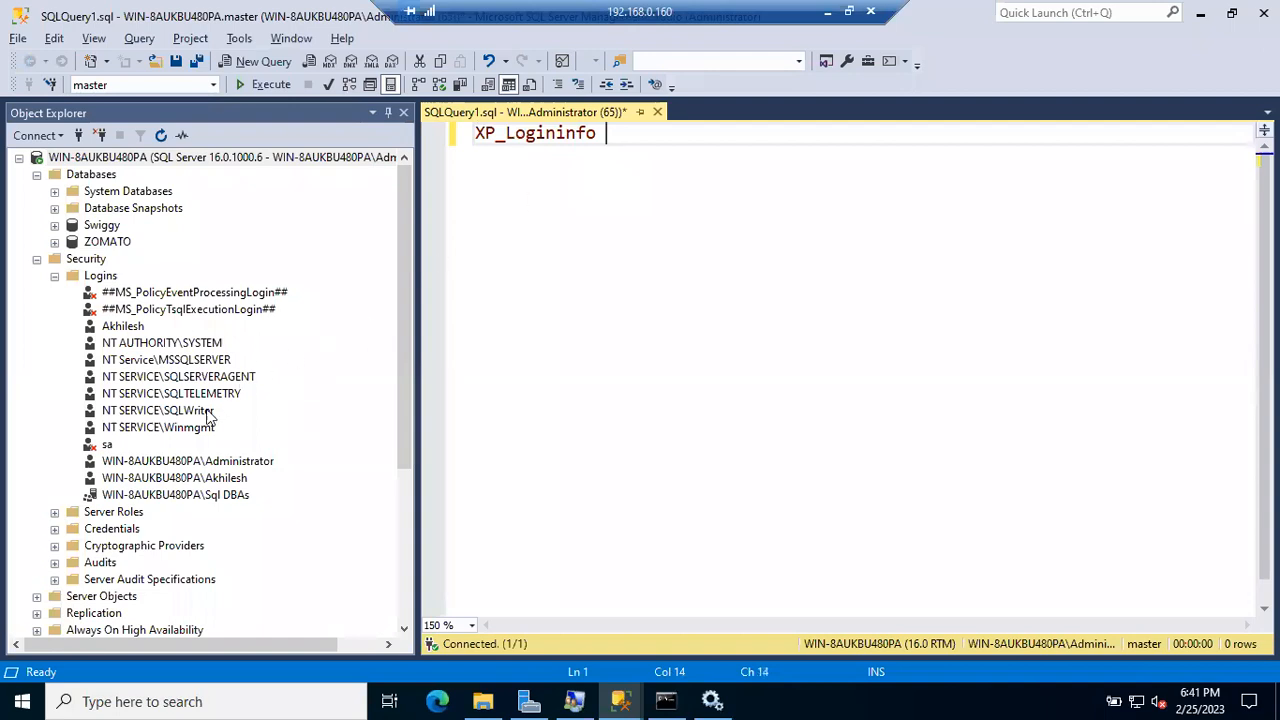
# Run xp_logininfo 'WIN-8AUKBU480PA\Sql DBAs', members, then switch to the other SSMS window.
pyautogui.moveTo(181, 495); pyautogui.dragTo(650, 157)
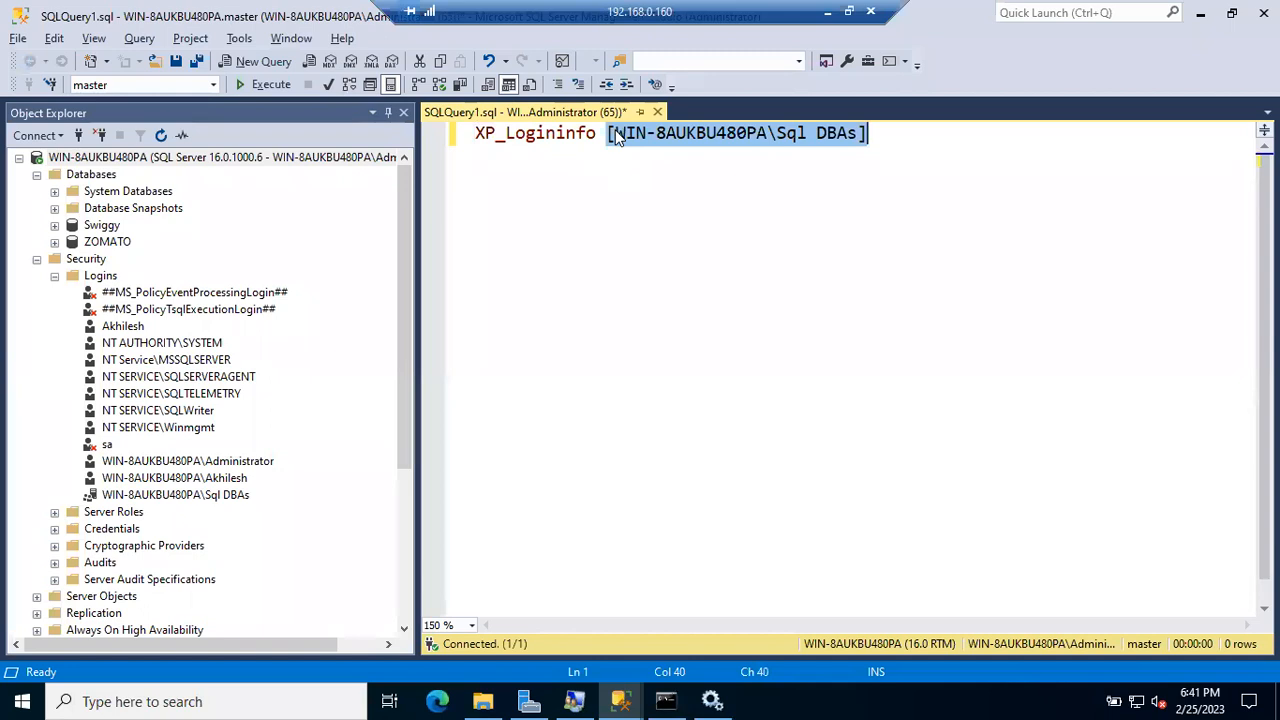
pyautogui.click(615, 135)
pyautogui.press('BackSpace')
pyautogui.write("'")
pyautogui.click(880, 133)
pyautogui.press('BackSpace')
pyautogui.write("', members")
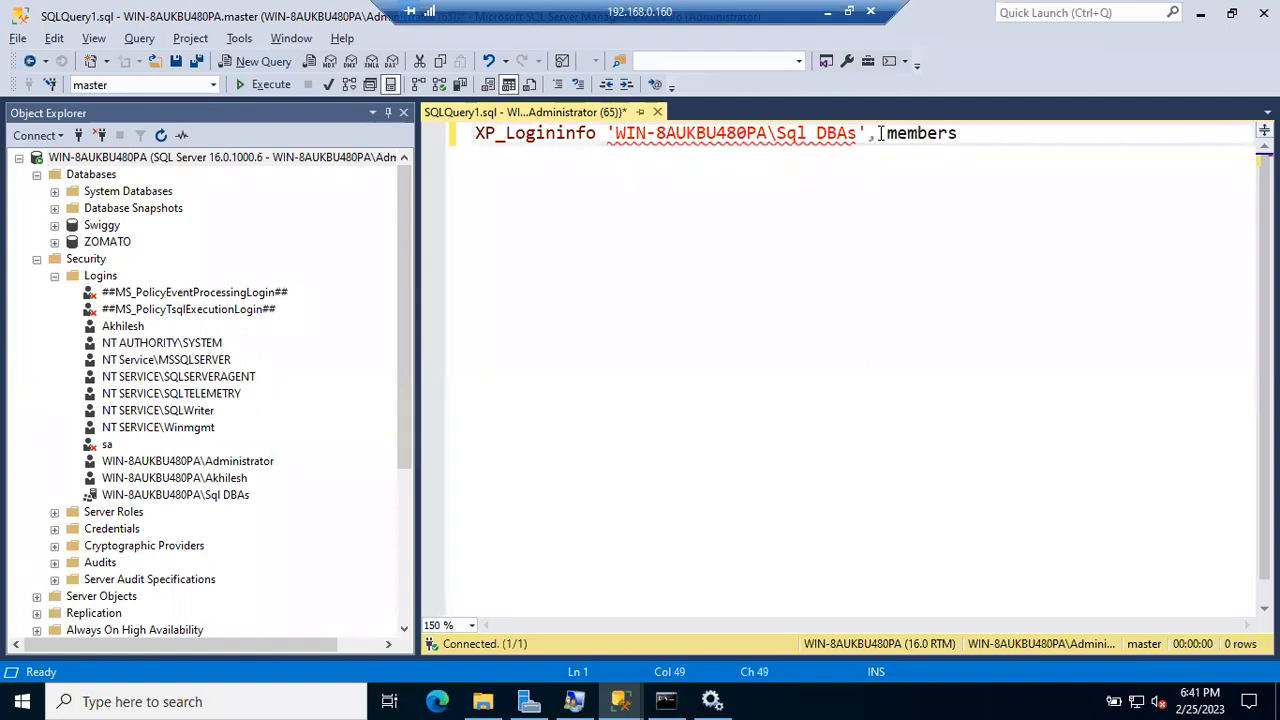
pyautogui.press('F5')
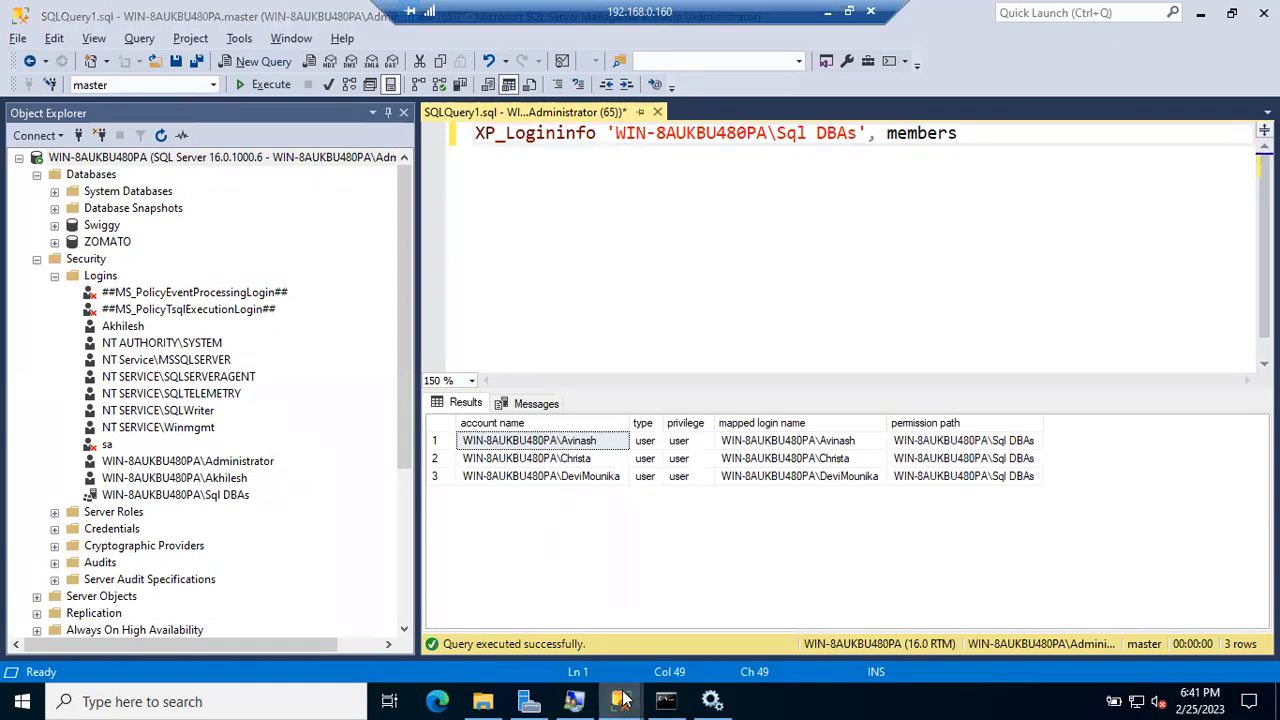
pyautogui.moveTo(620, 700)
pyautogui.click(677, 630)
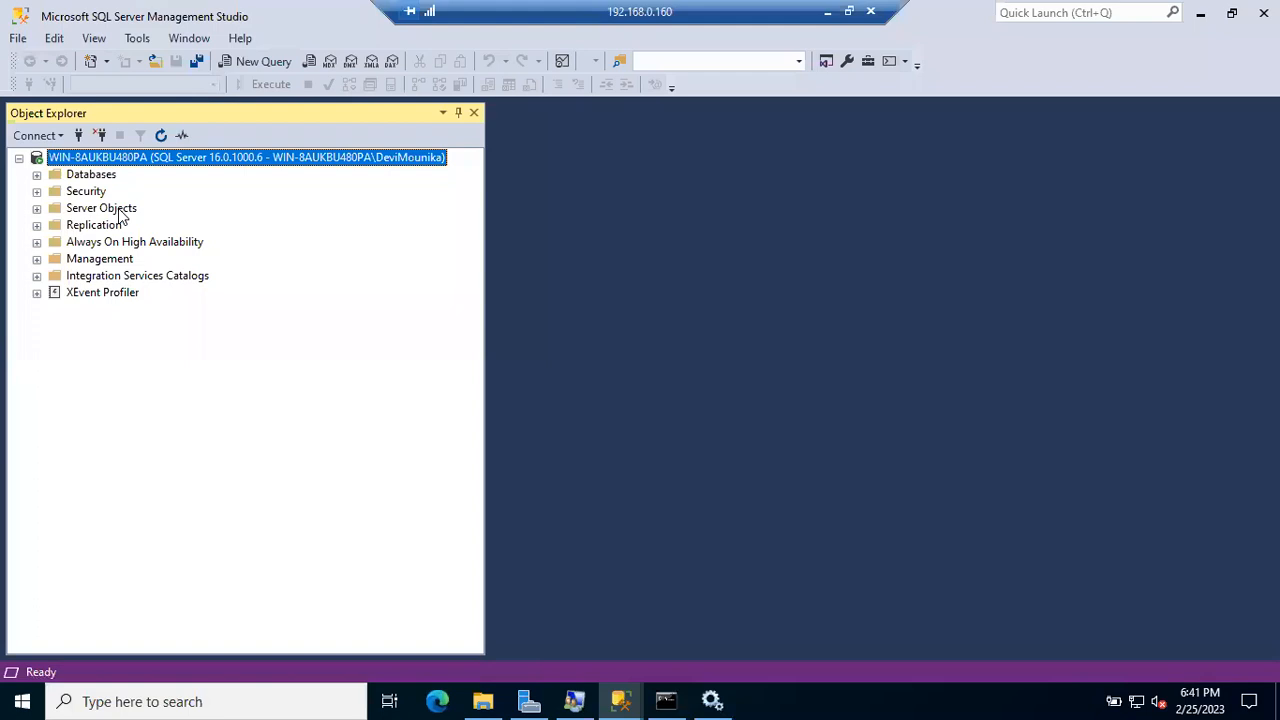
# Expand Databases in the group member's session, then return to the SQLQuery1 results window.
pyautogui.click(38, 175)
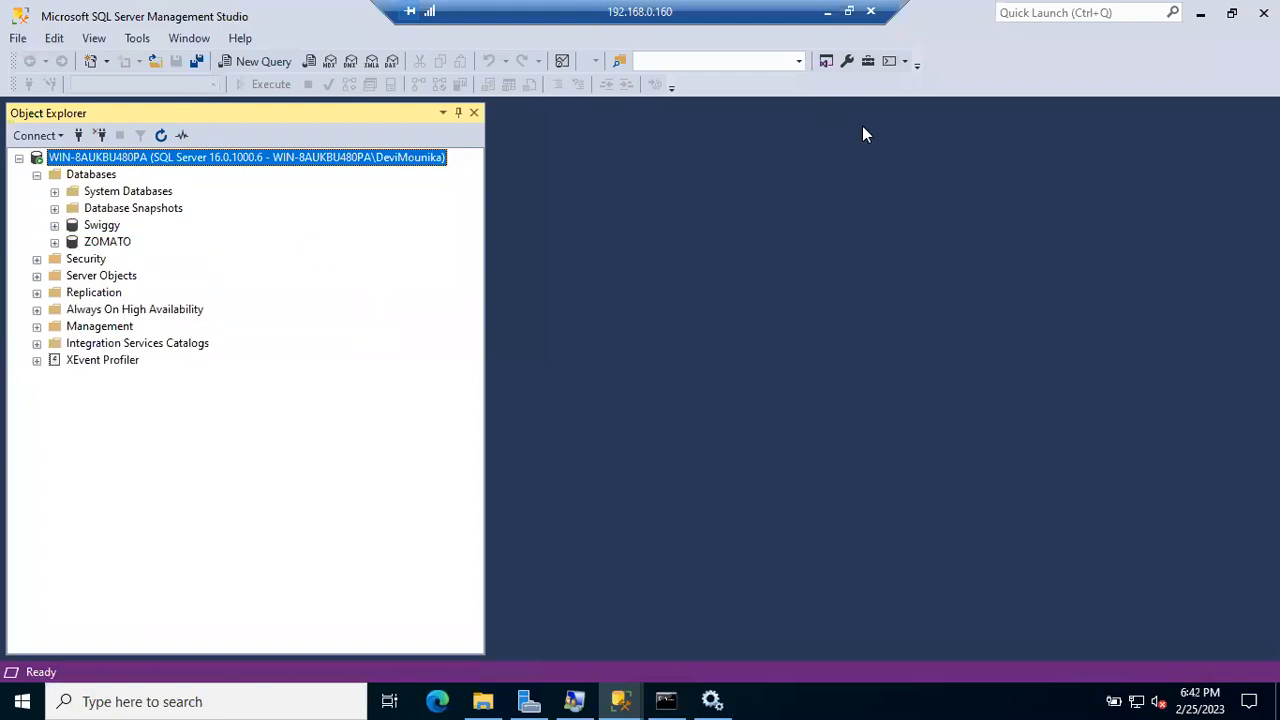
pyautogui.moveTo(620, 700)
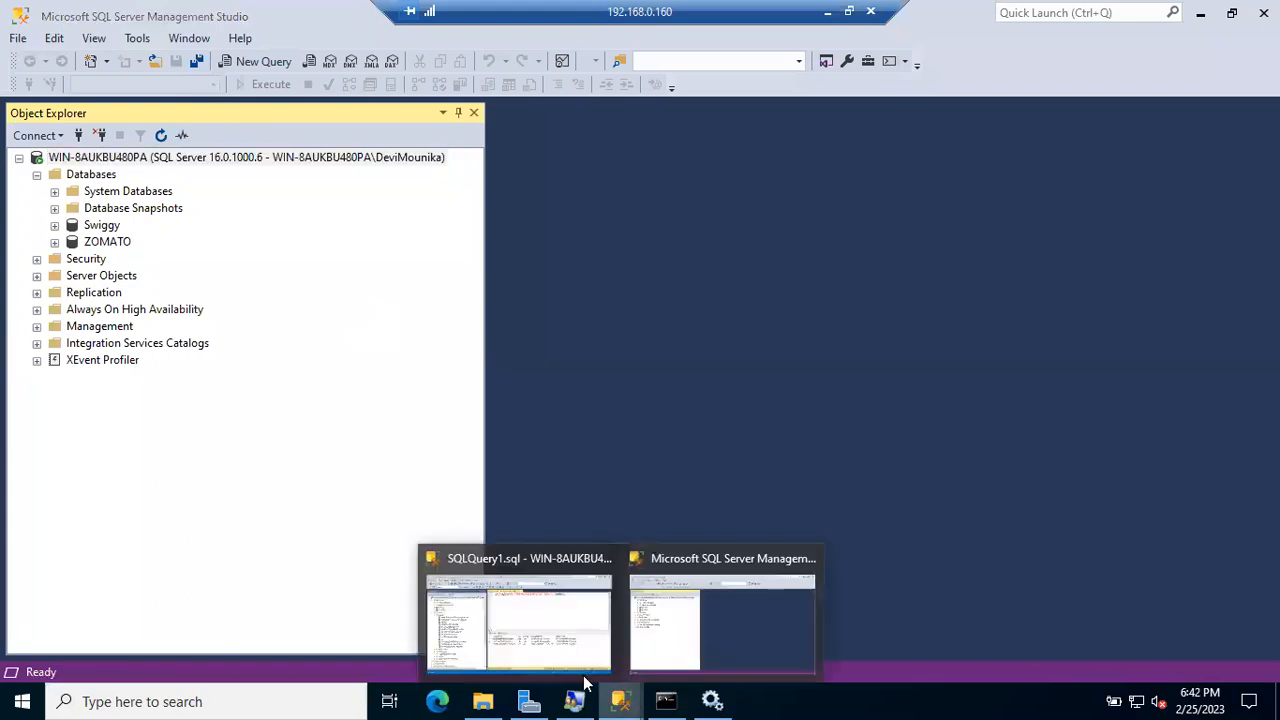
pyautogui.click(505, 637)
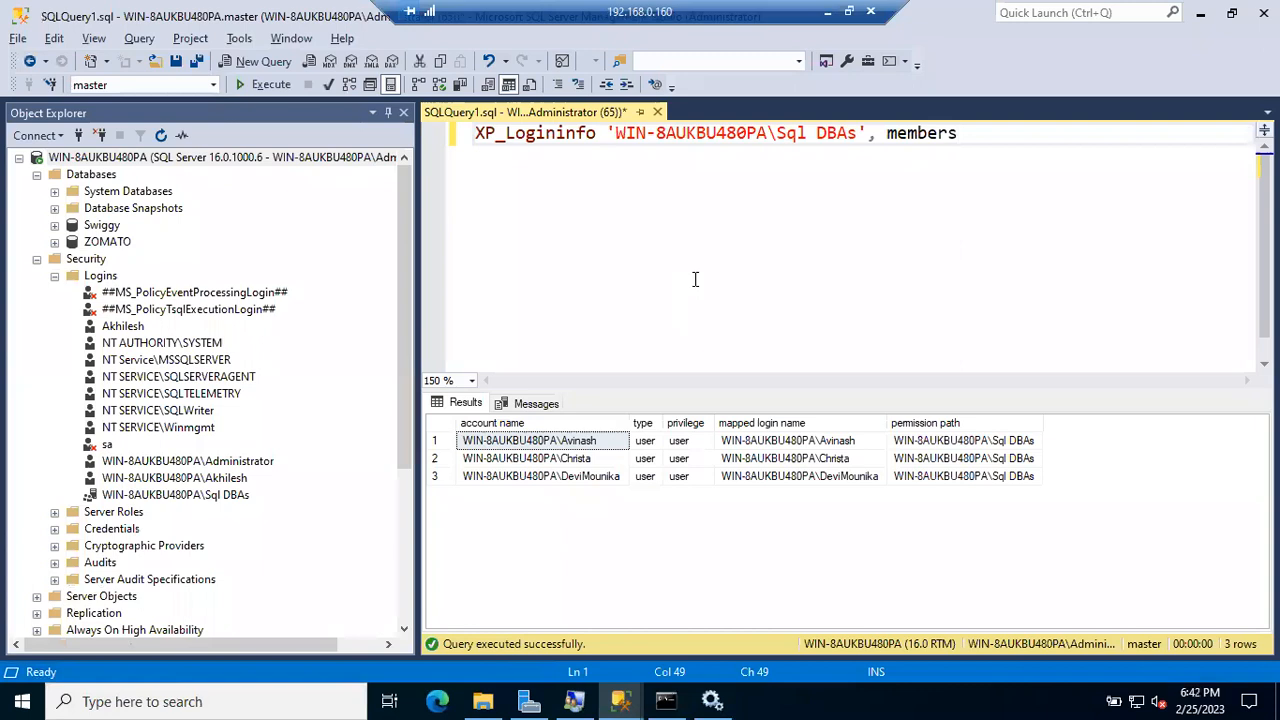
pyautogui.click(128, 496)
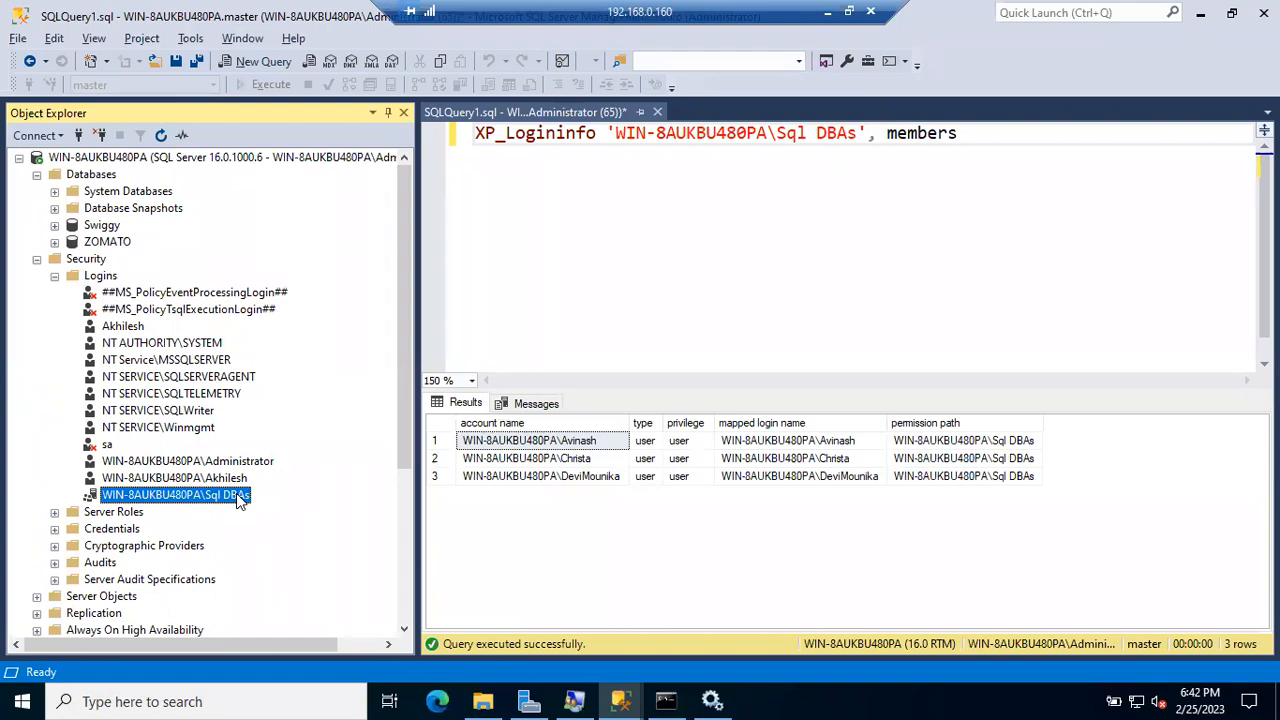
pyautogui.click(208, 478)
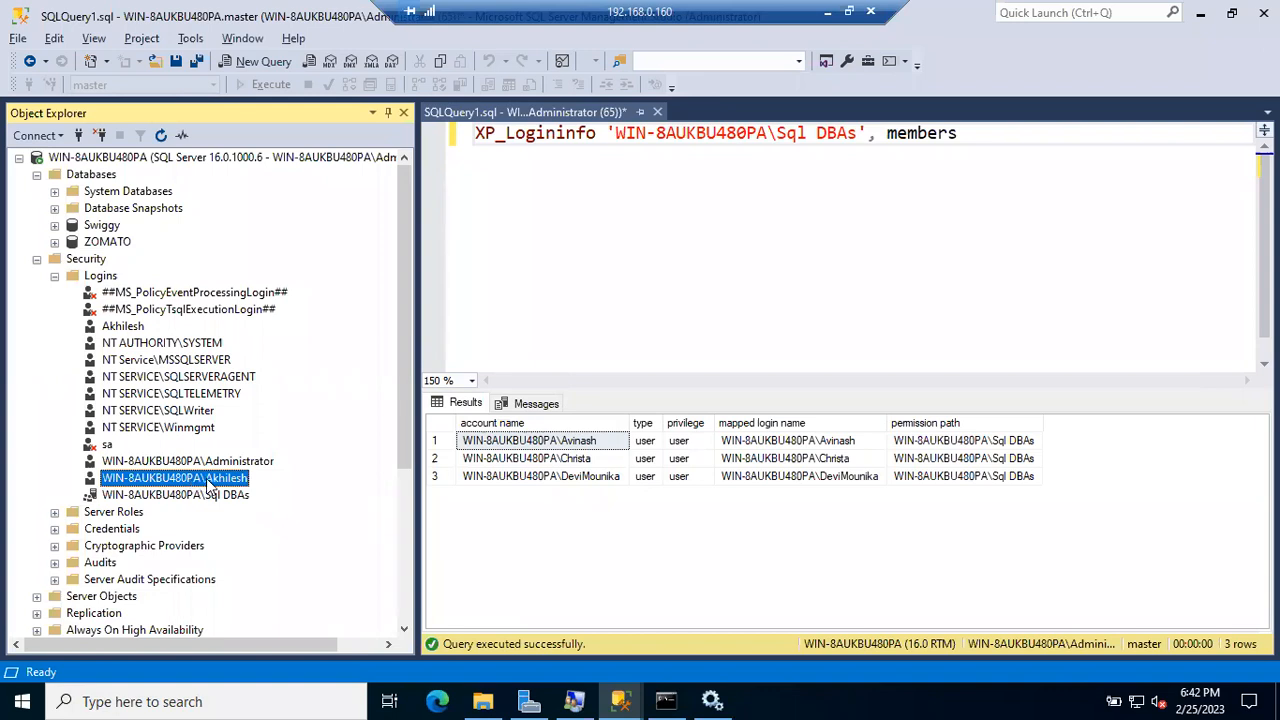
pyautogui.click(210, 496)
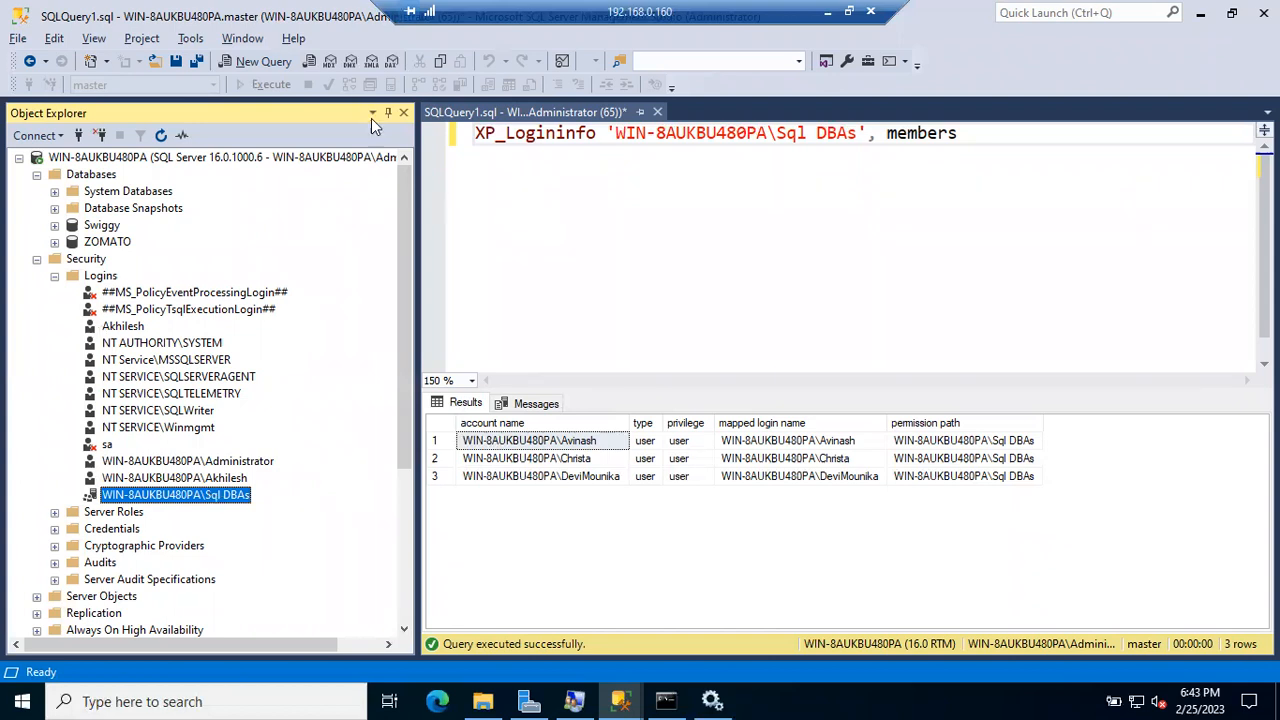
pyautogui.click(827, 12)
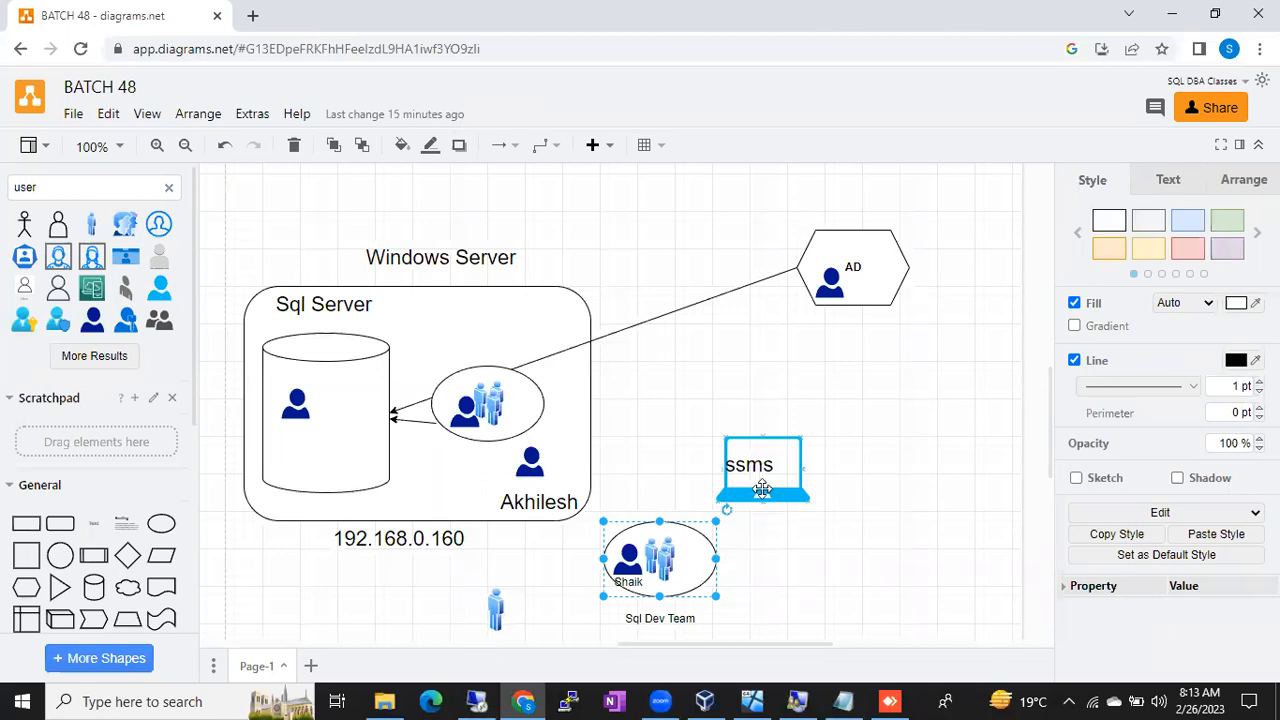
pyautogui.click(487, 698)
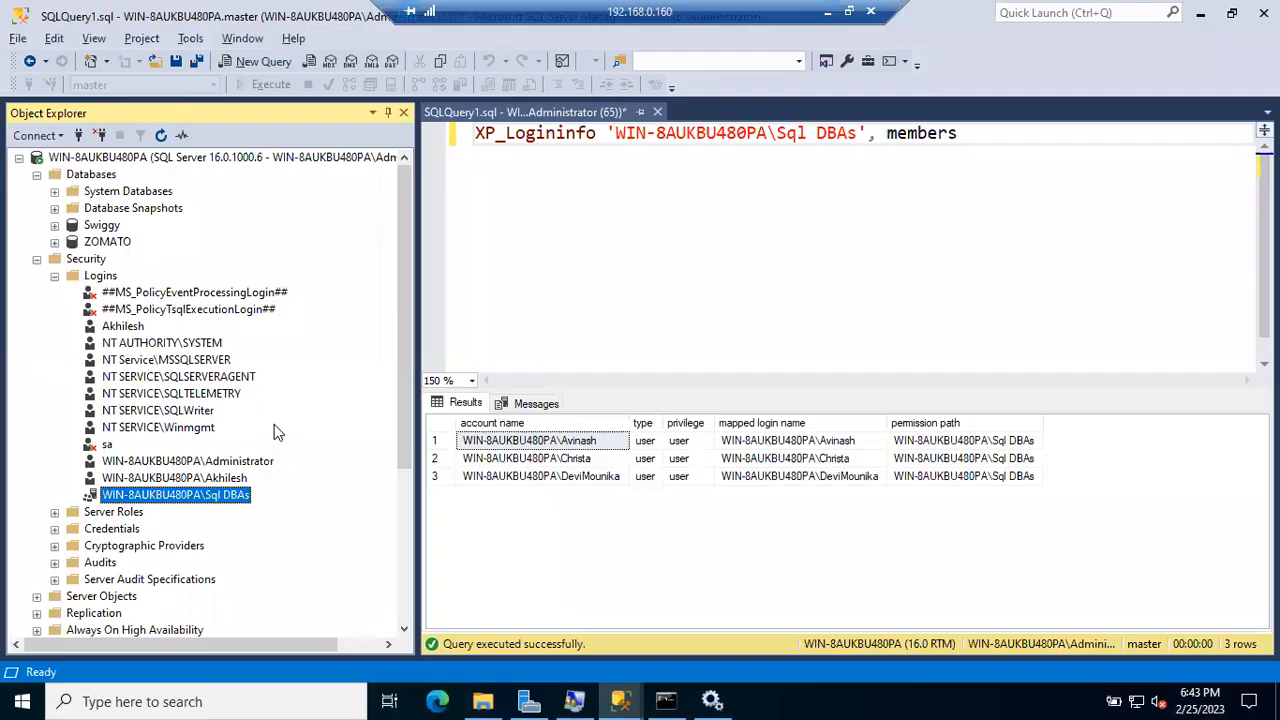
# Select the Logins folder and close its context menu without choosing an action.
pyautogui.click(105, 280)
pyautogui.rightClick(109, 287)
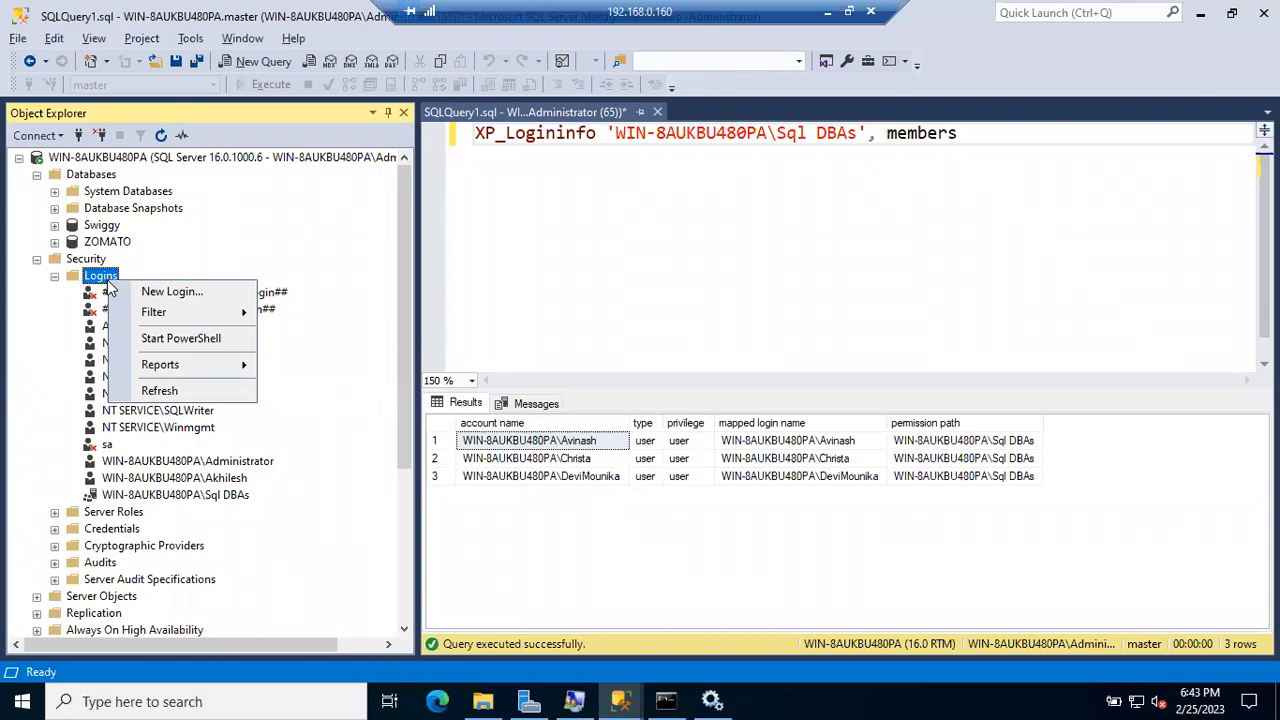
pyautogui.click(28, 328)
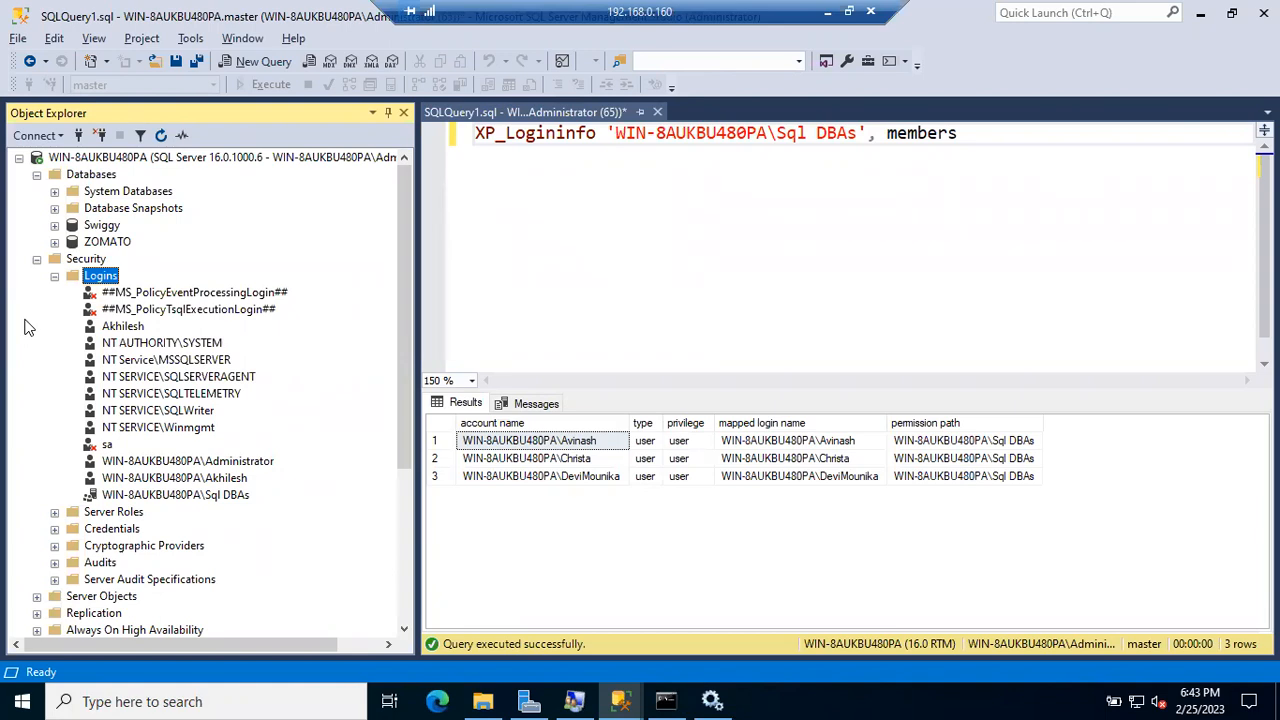
# In the group member's SSMS window, try expanding the Swiggy database.
pyautogui.click(620, 701)
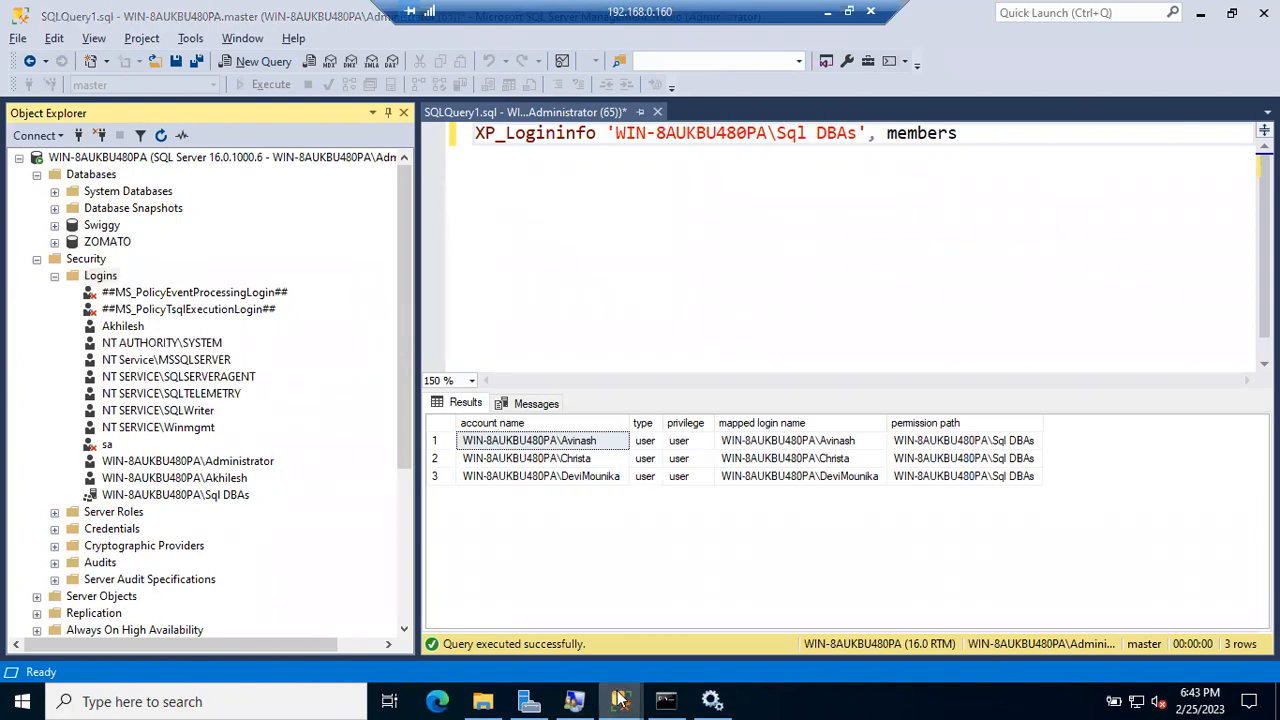
pyautogui.click(689, 643)
pyautogui.click(55, 226)
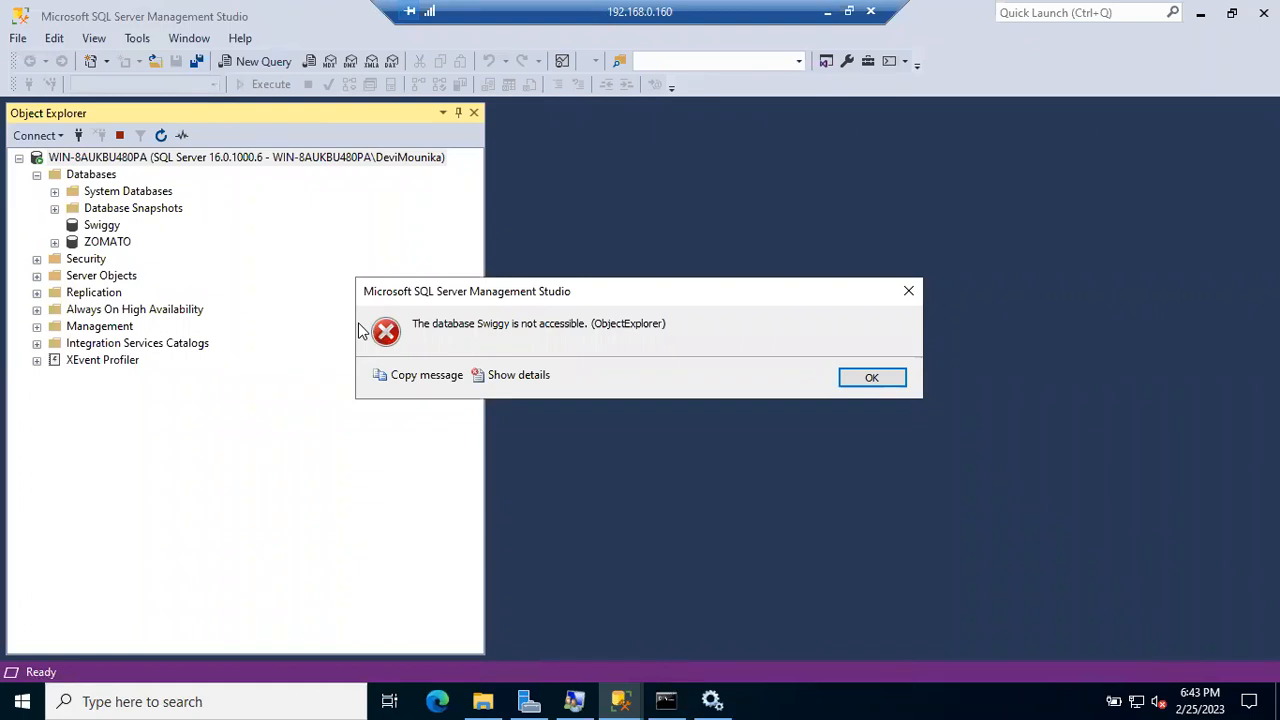
# Dismiss the Swiggy not-accessible error and minimize the group member's window.
pyautogui.click(869, 377)
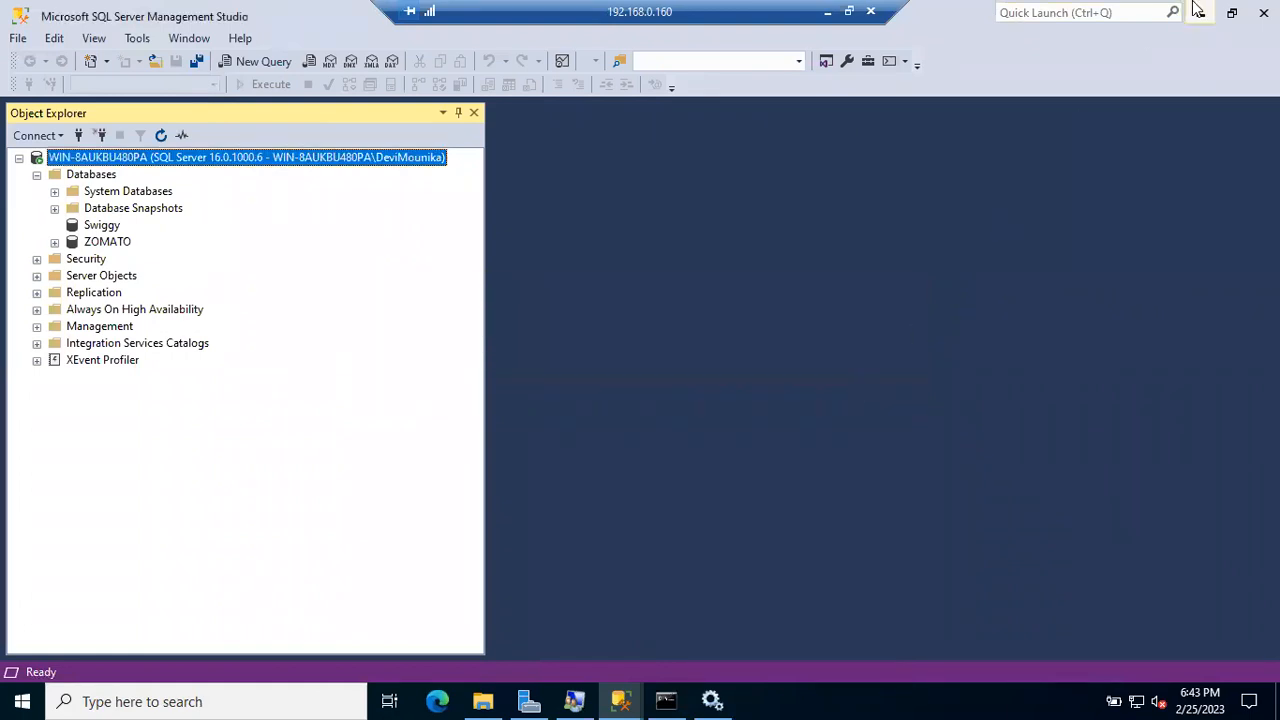
pyautogui.click(1200, 12)
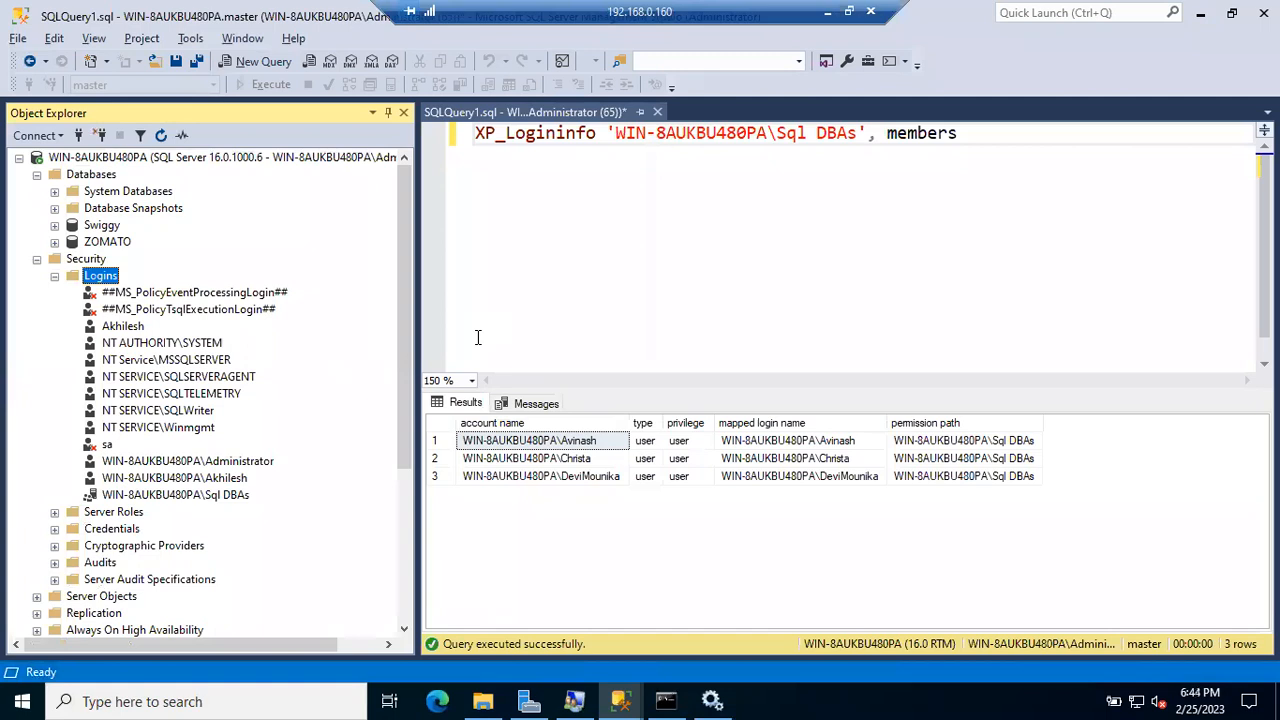
# Collapse Security and Databases, widen the tree pane, and select the Administrator server connection.
pyautogui.click(37, 259)
pyautogui.click(37, 175)
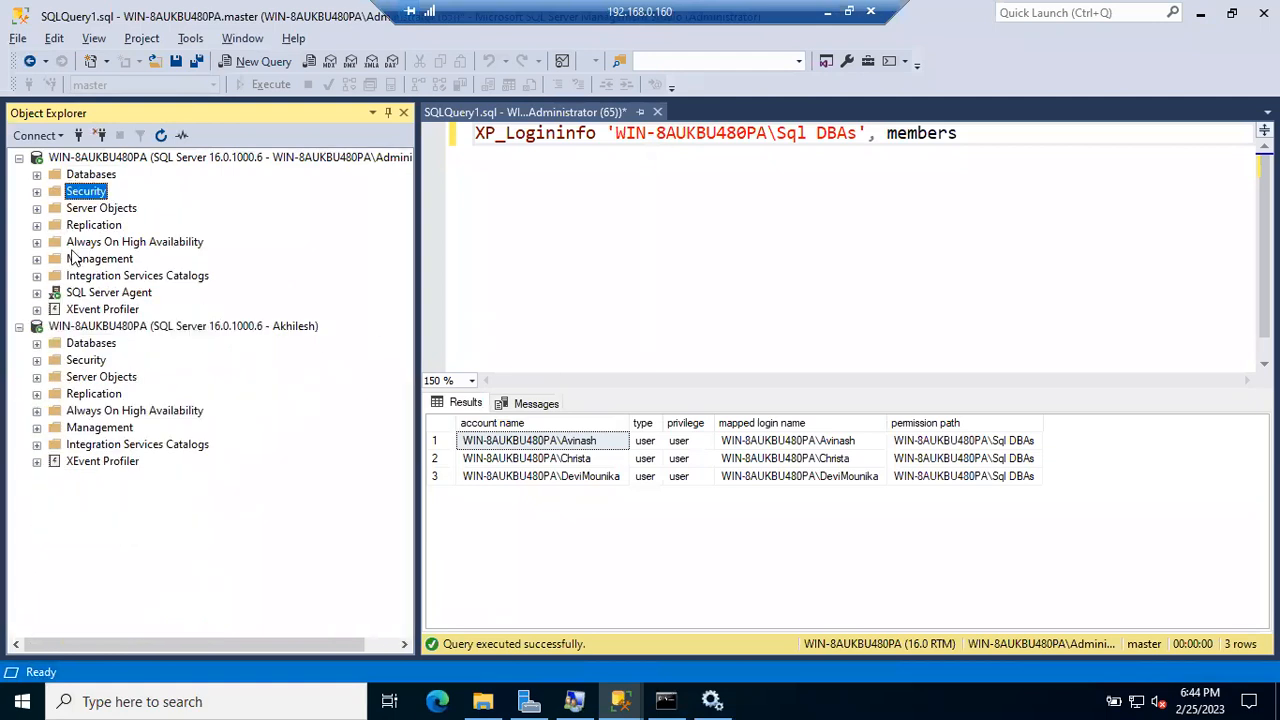
pyautogui.click(135, 160)
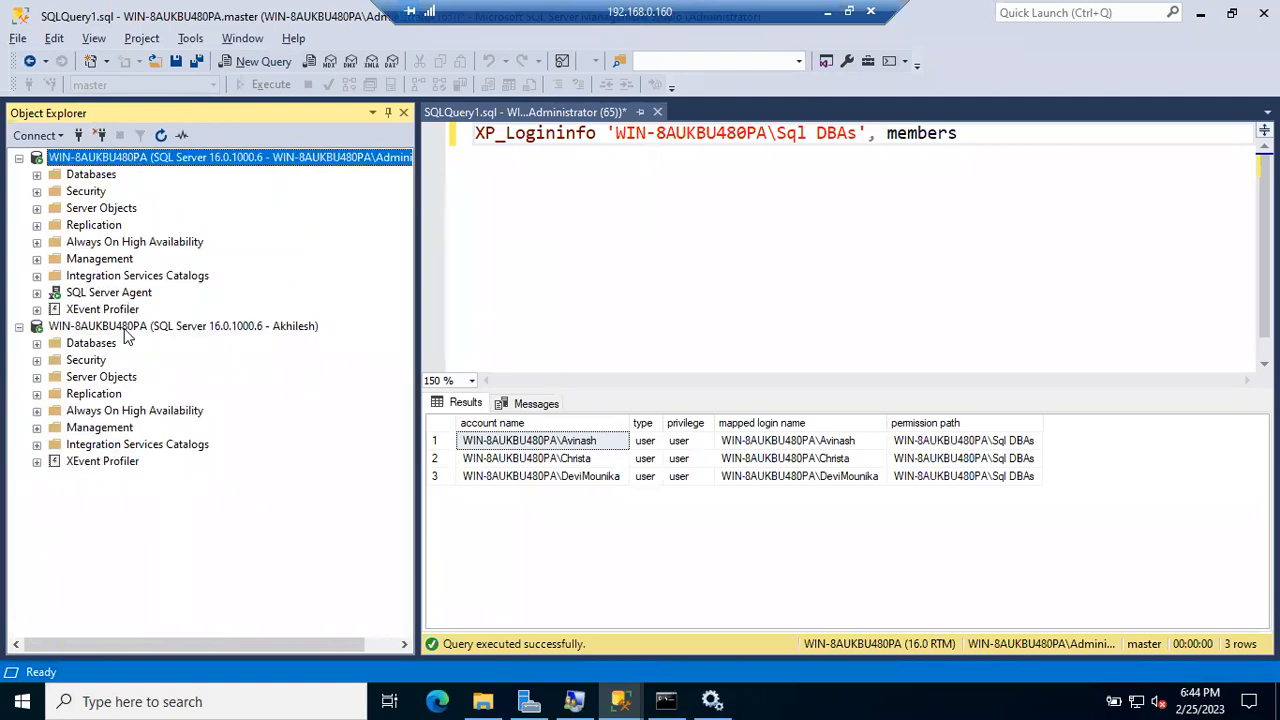
pyautogui.click(128, 328)
pyautogui.moveTo(416, 276); pyautogui.dragTo(496, 279)
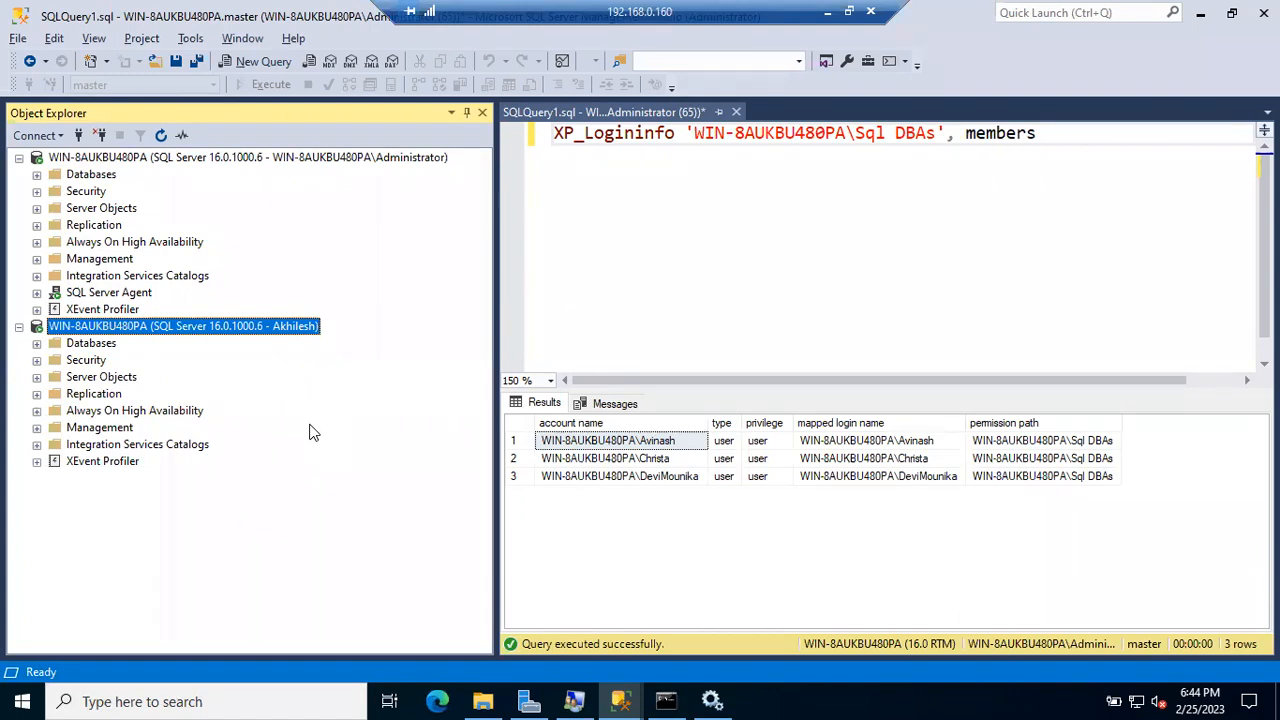
pyautogui.click(107, 293)
pyautogui.click(94, 450)
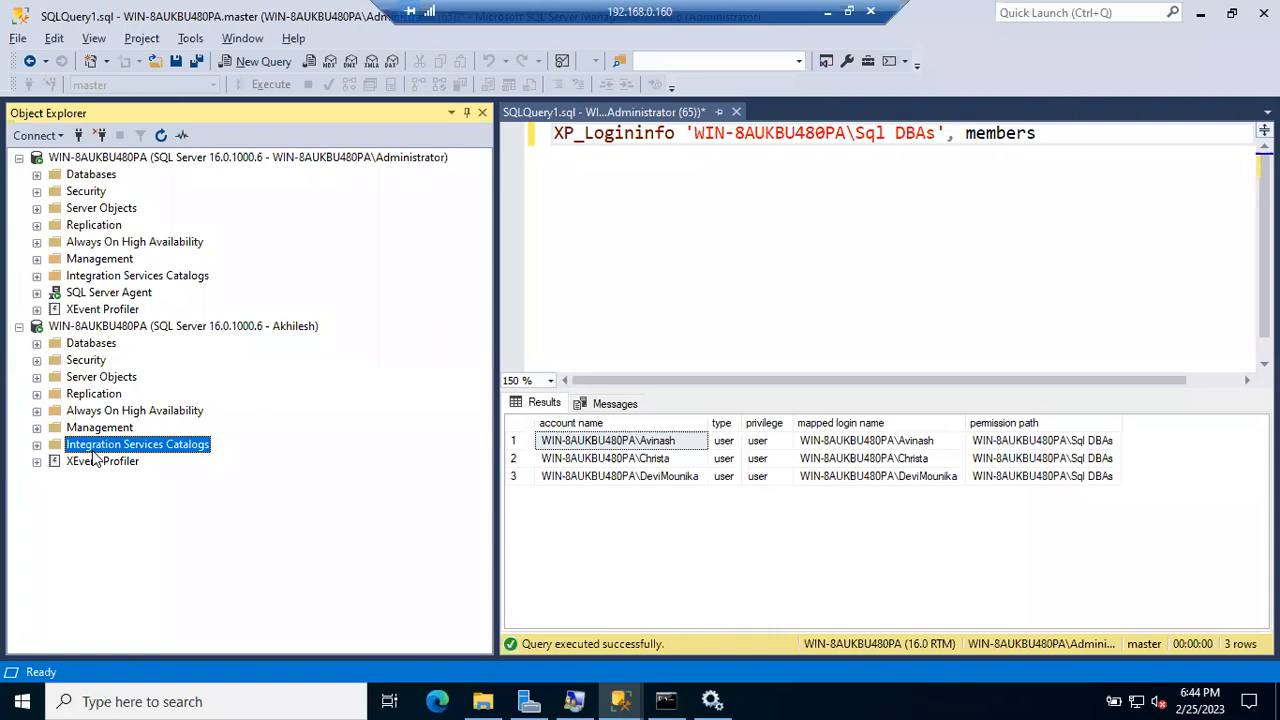
pyautogui.click(143, 329)
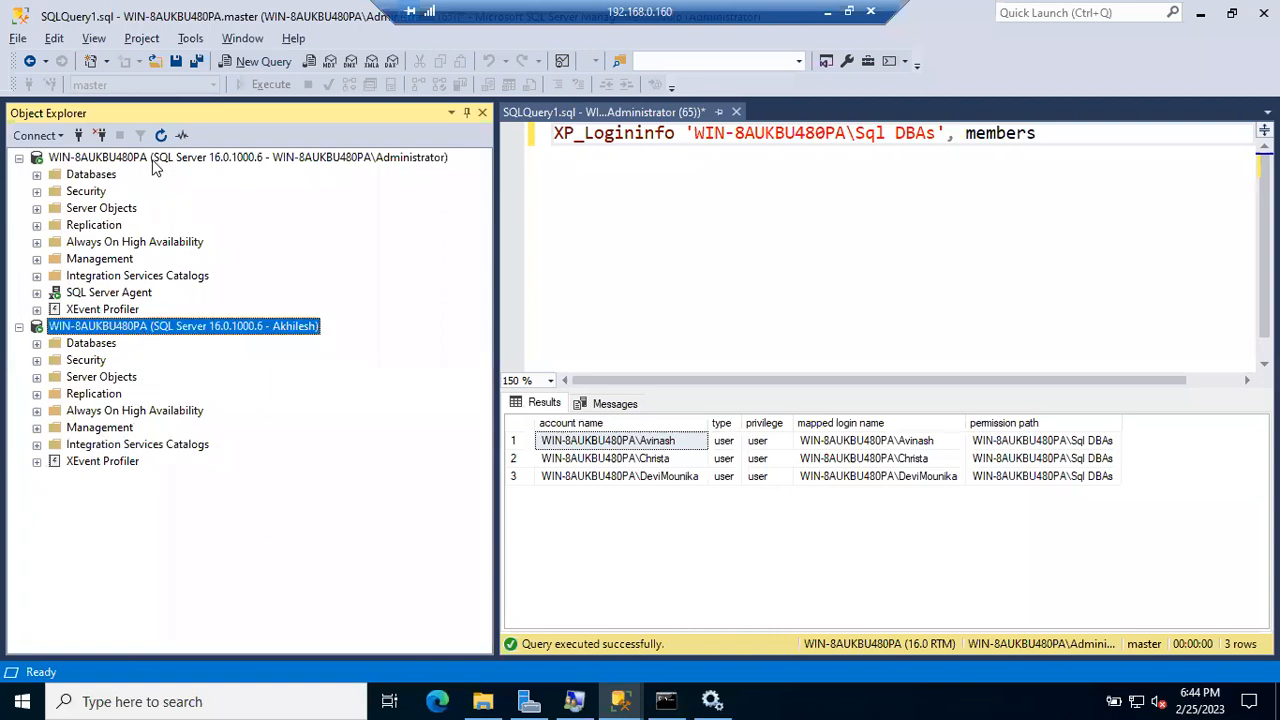
pyautogui.click(150, 160)
# Expand Security and Logins on both server connections to compare their logins.
pyautogui.click(37, 191)
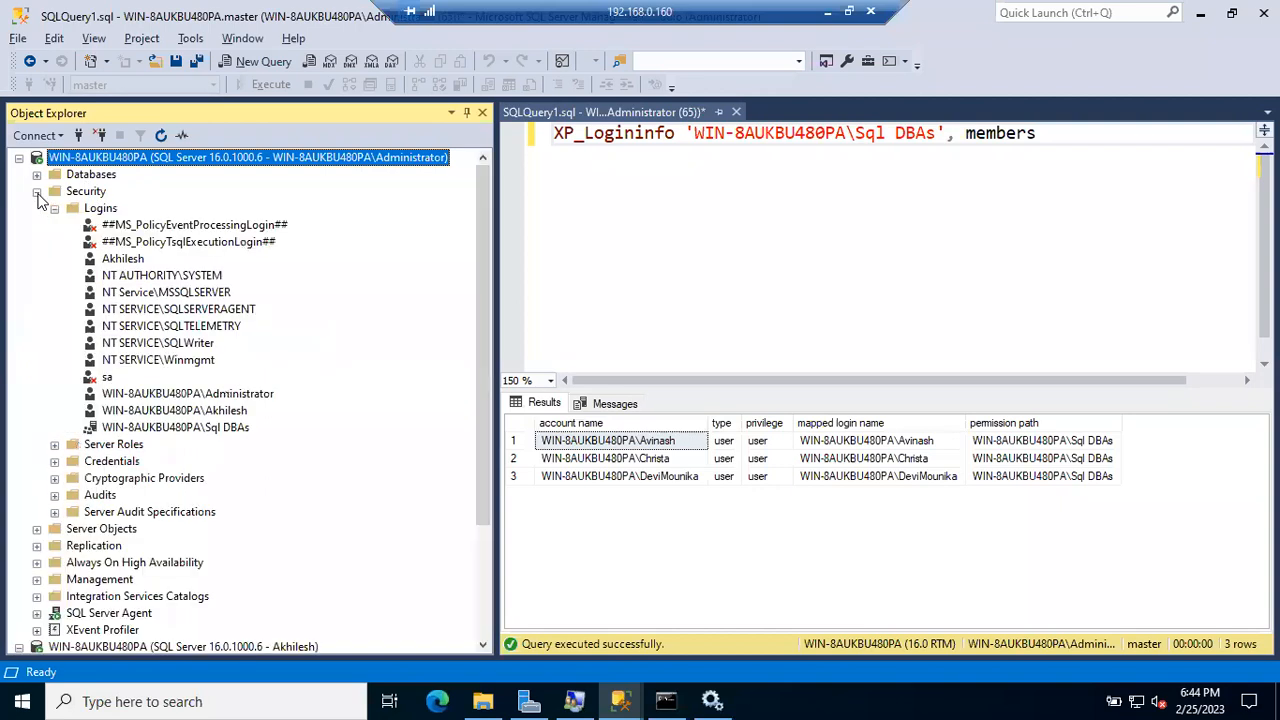
pyautogui.click(37, 193)
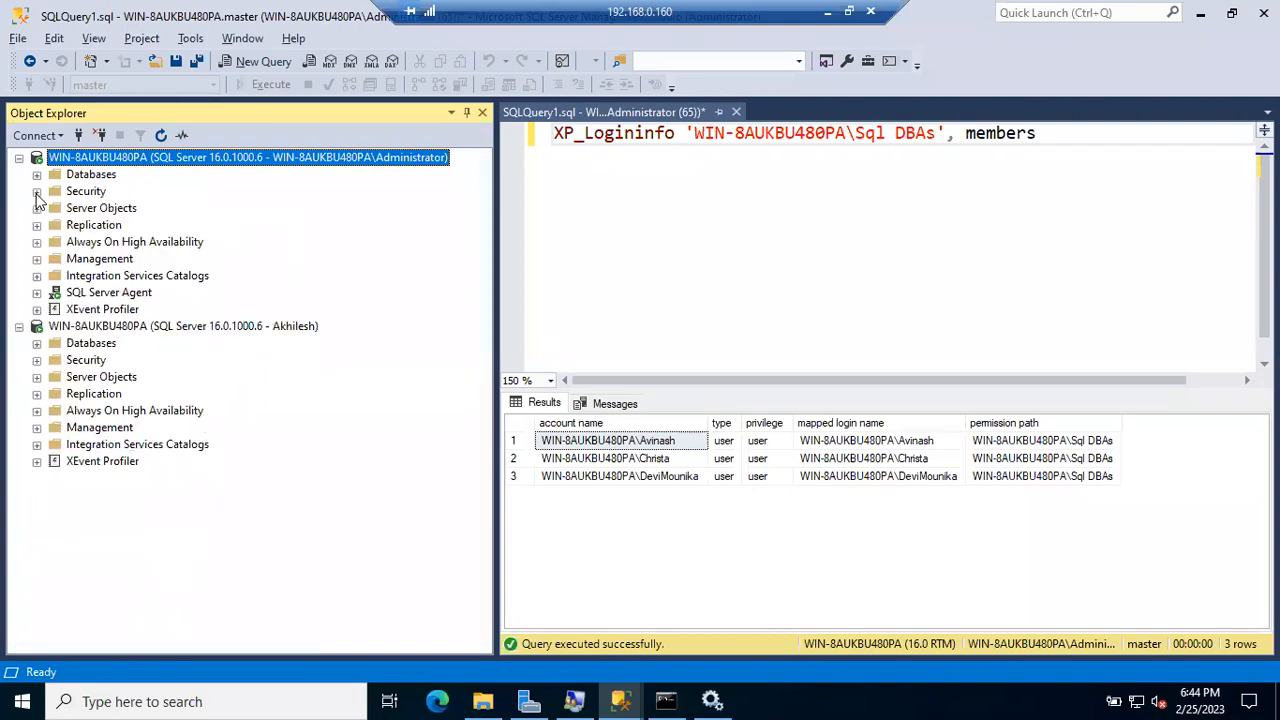
pyautogui.click(37, 360)
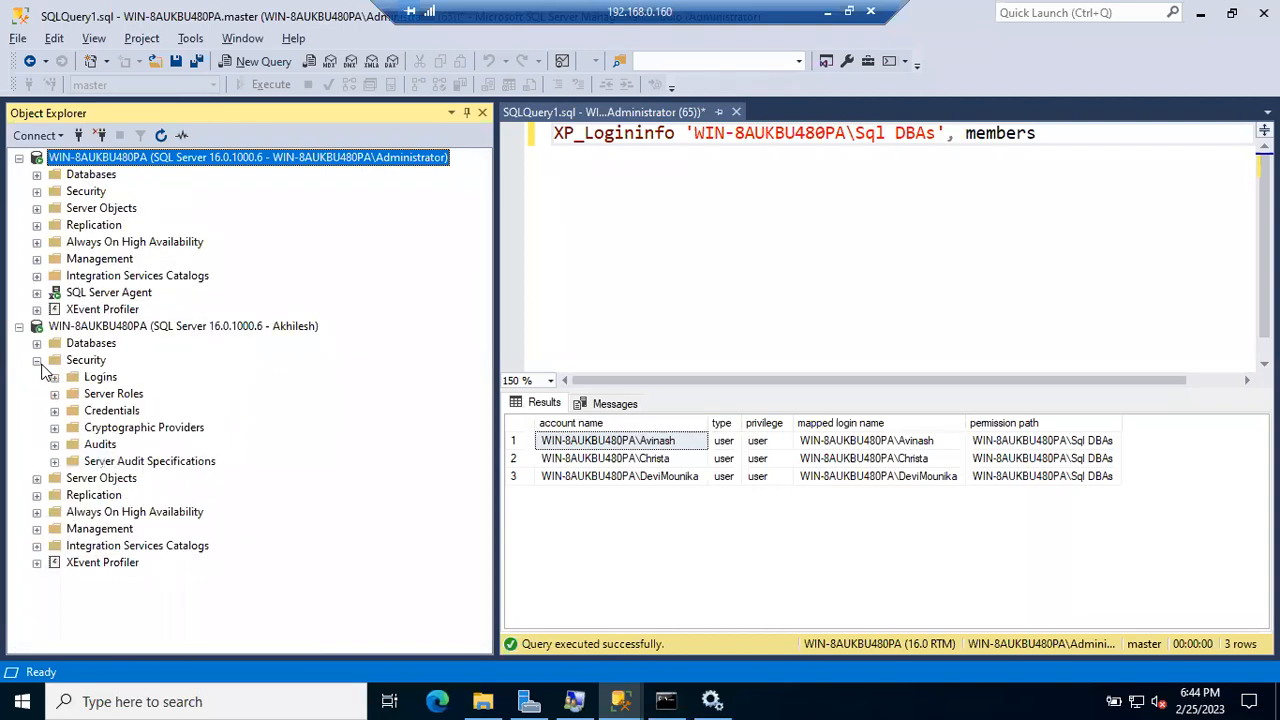
pyautogui.click(55, 377)
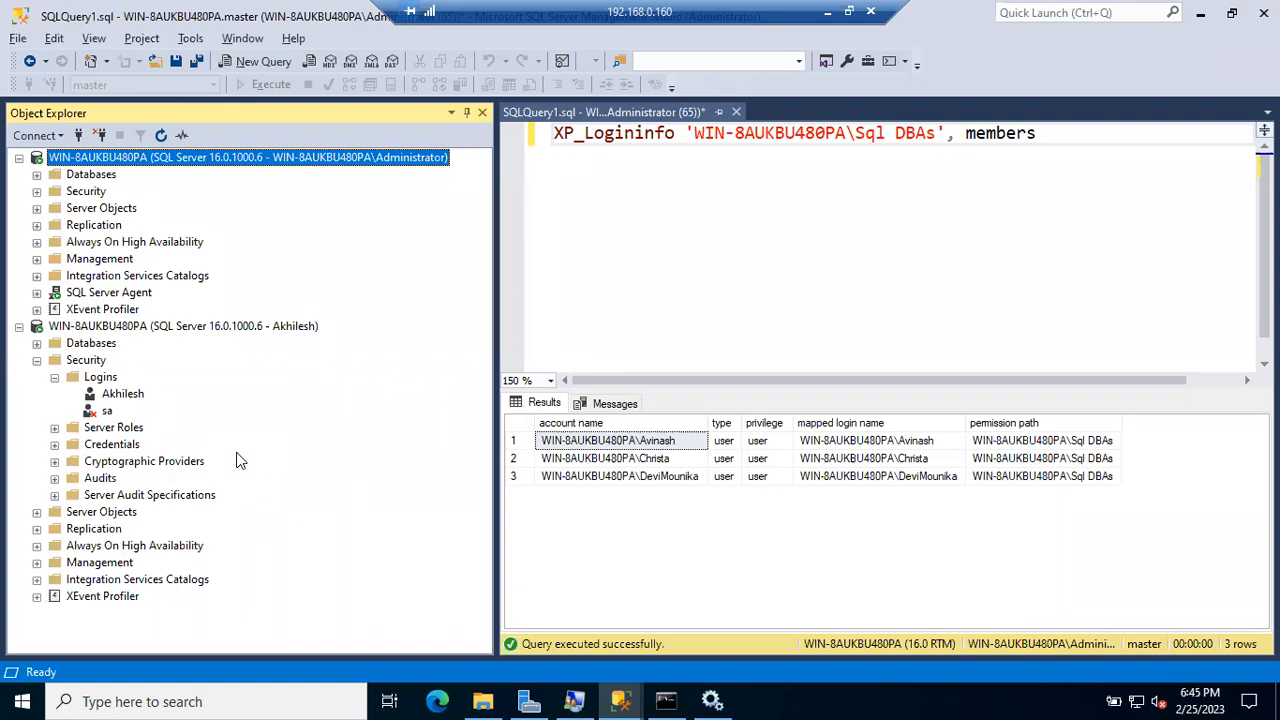
pyautogui.click(113, 297)
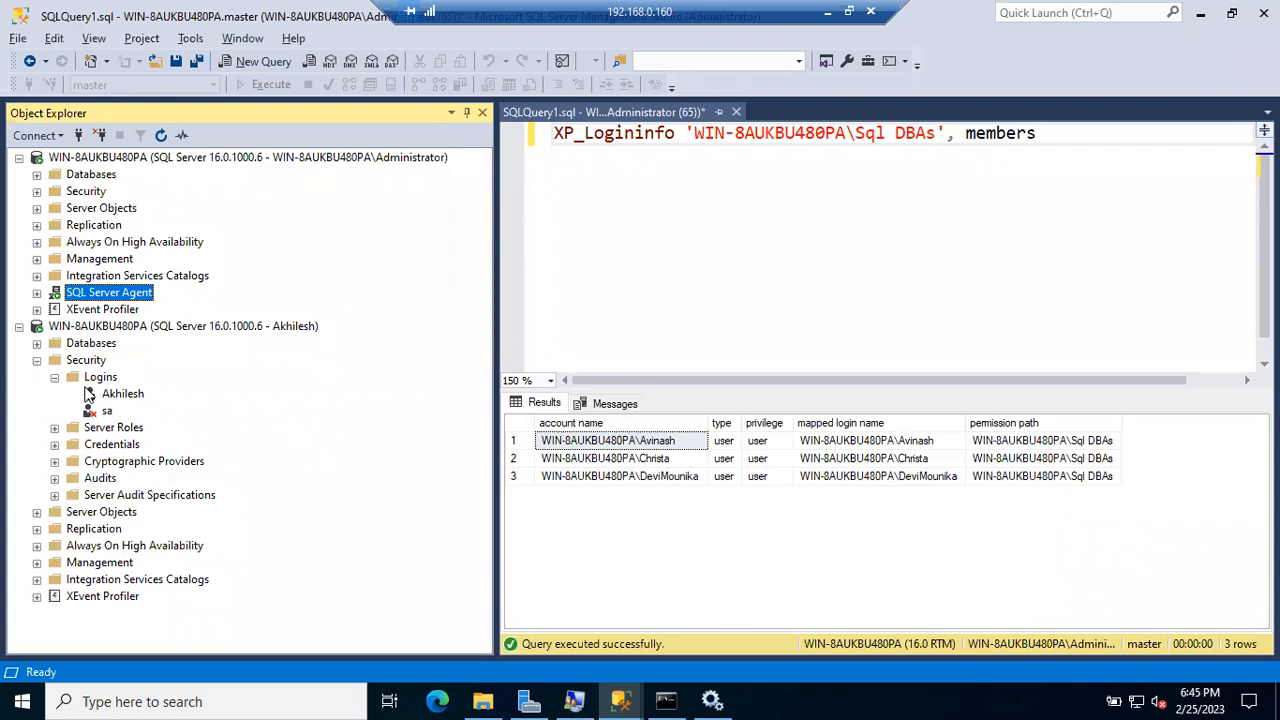
# List the second connection's databases, dismiss the Swiggy error, and refresh the tree.
pyautogui.click(37, 343)
pyautogui.click(54, 393)
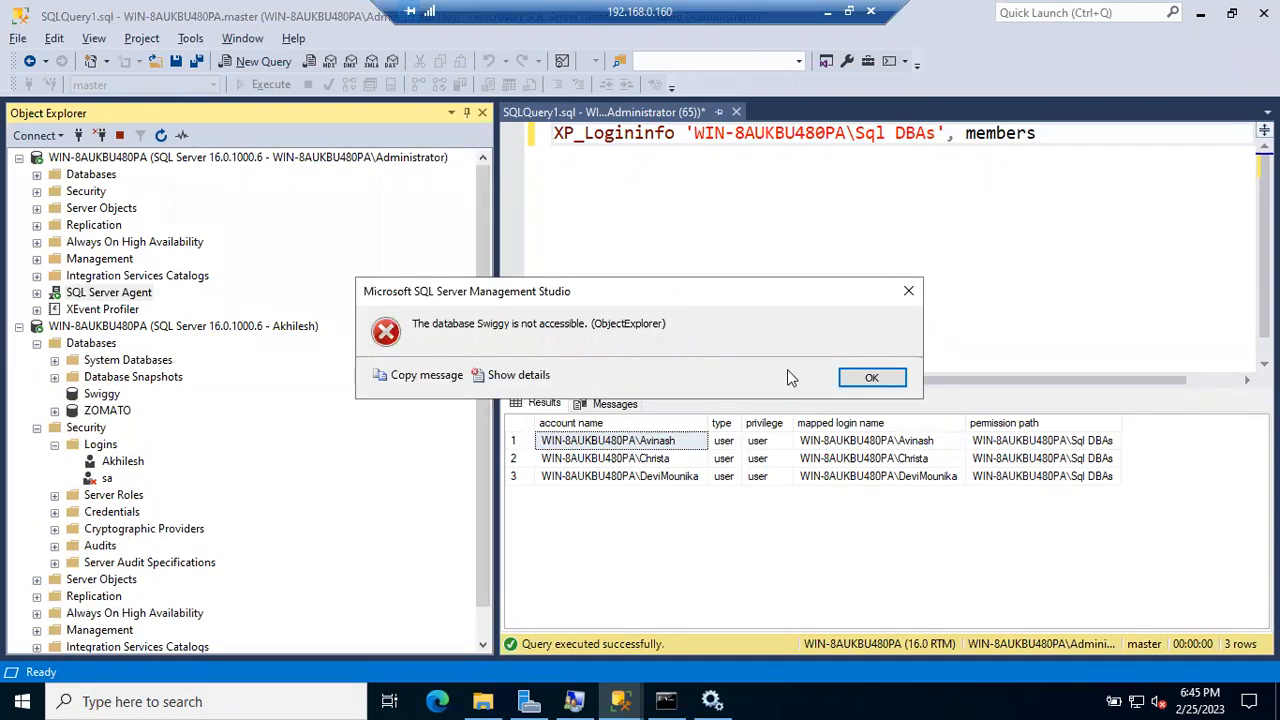
pyautogui.click(866, 377)
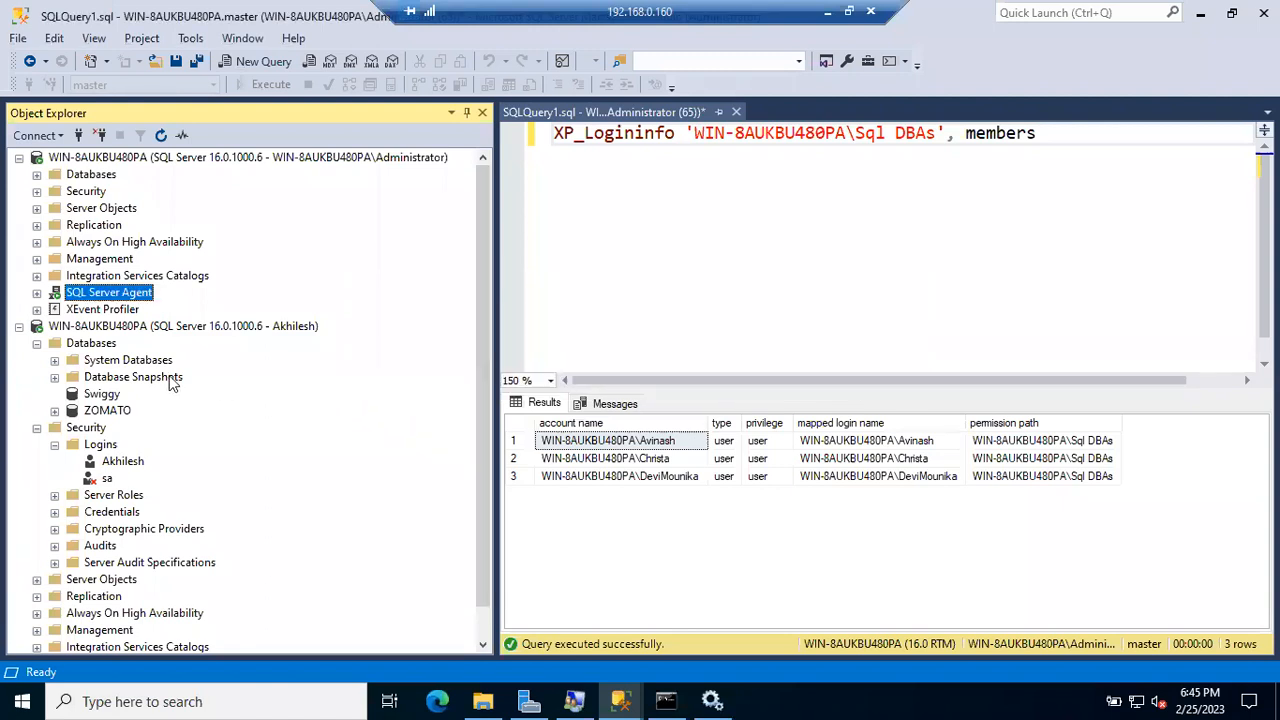
pyautogui.click(90, 343)
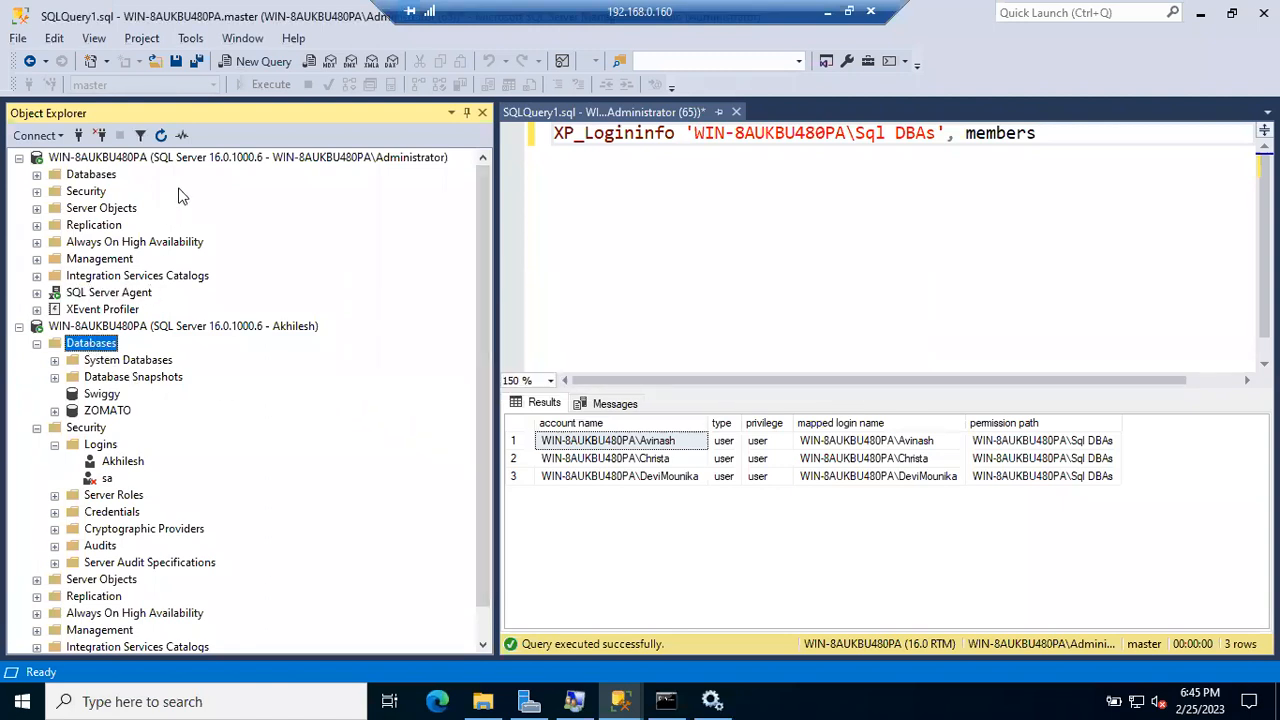
pyautogui.click(159, 136)
pyautogui.click(37, 427)
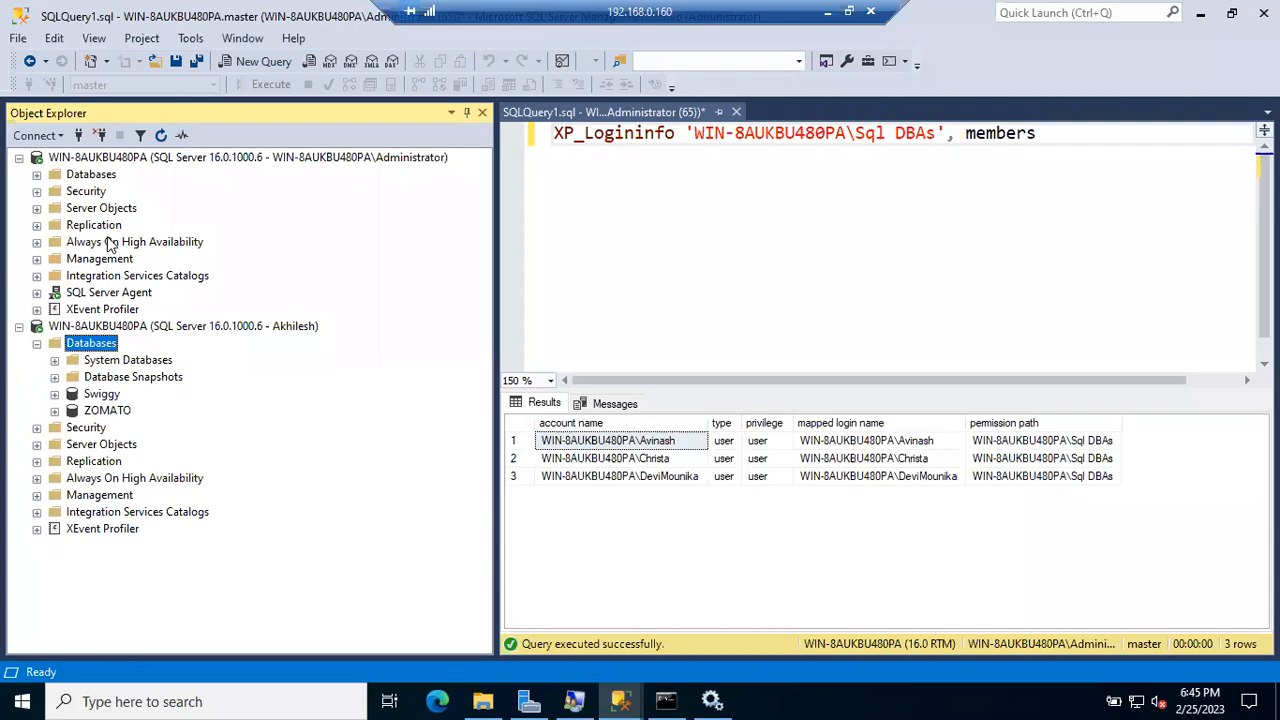
# Review the first server's Server Objects, logins and server roles, then switch to the diagram.
pyautogui.click(37, 209)
pyautogui.click(37, 208)
pyautogui.click(37, 191)
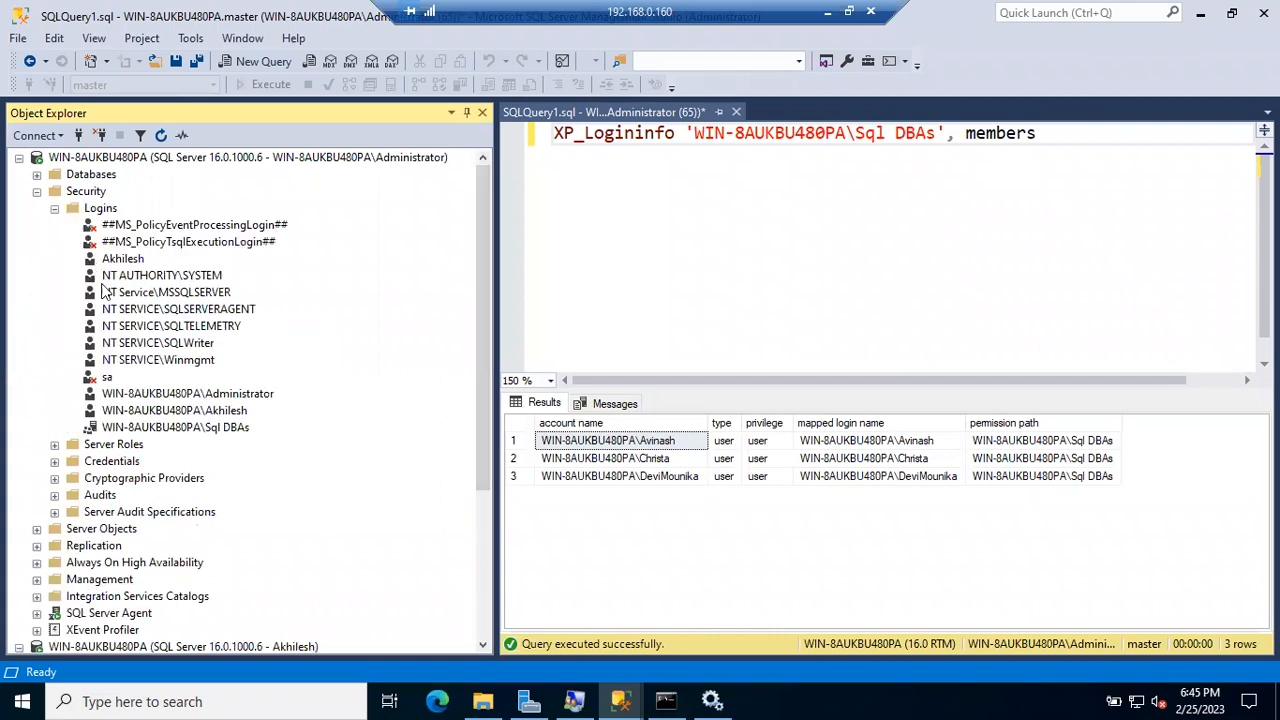
pyautogui.click(54, 208)
pyautogui.click(54, 225)
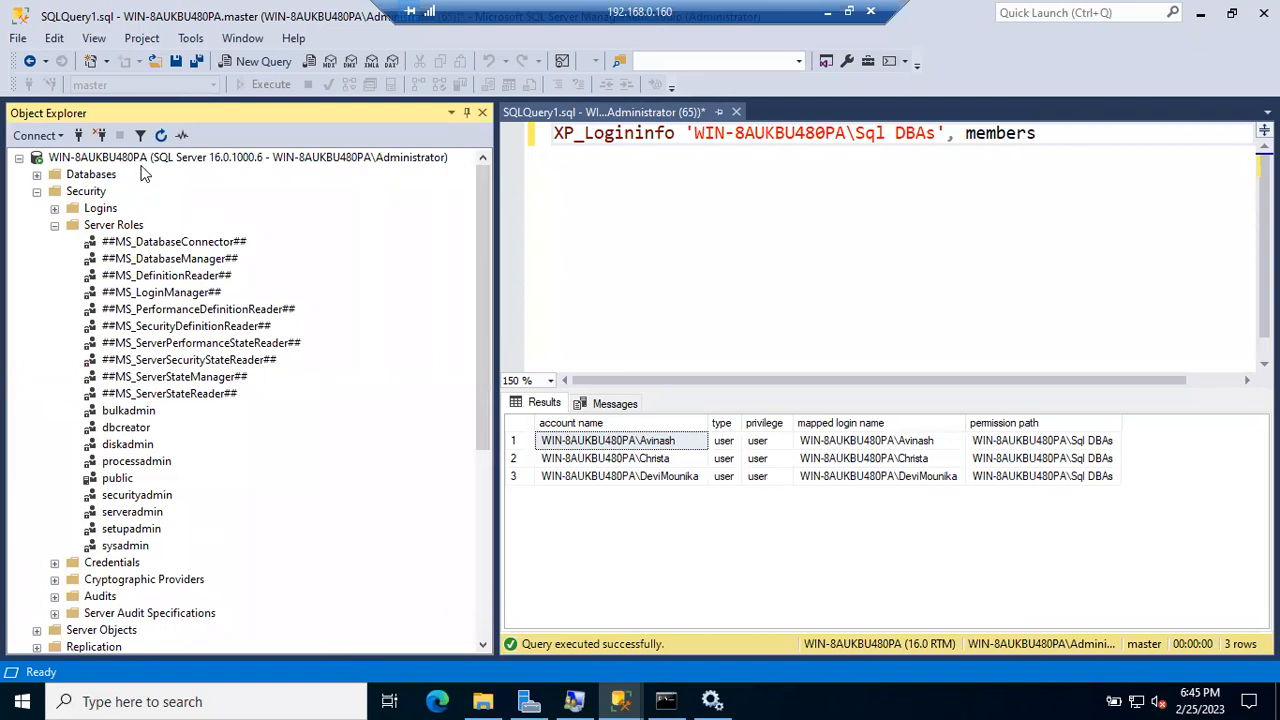
pyautogui.click(56, 226)
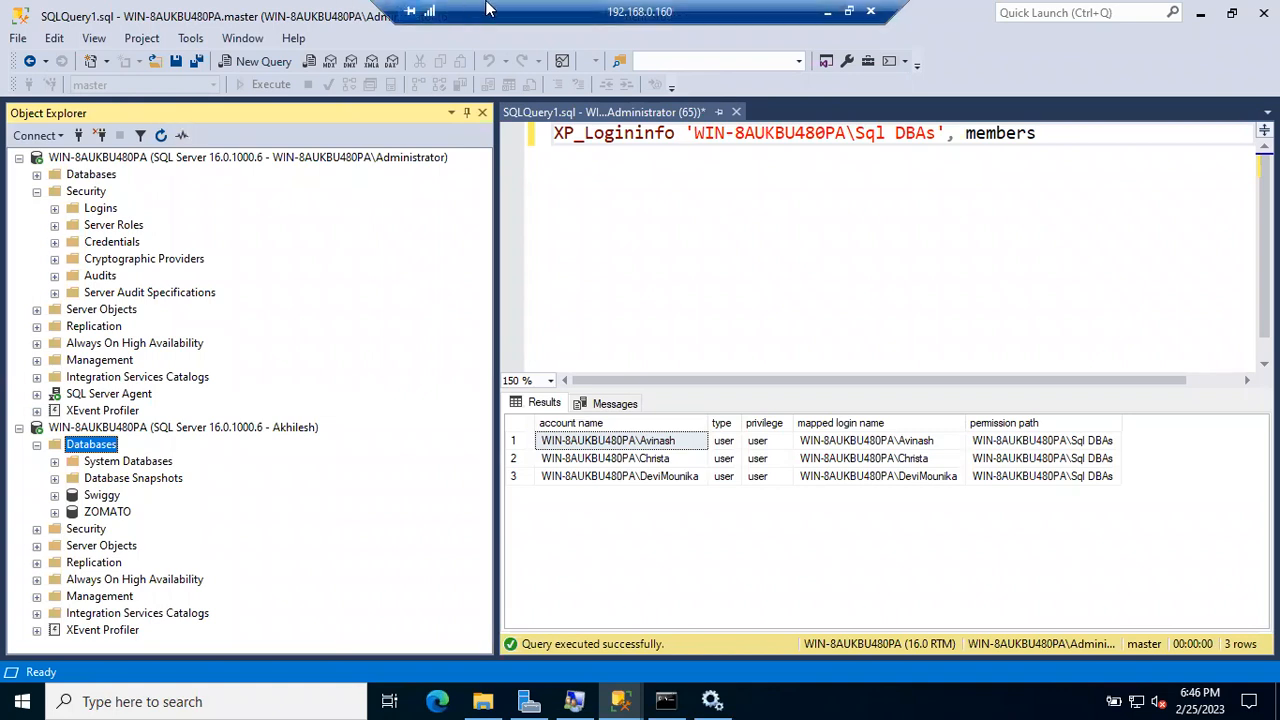
pyautogui.click(827, 16)
# Insert a rounded rectangle and enlarge it into a wide, tall container.
pyautogui.scroll(-4, 719, 548)
pyautogui.scroll(-2, 718, 545)
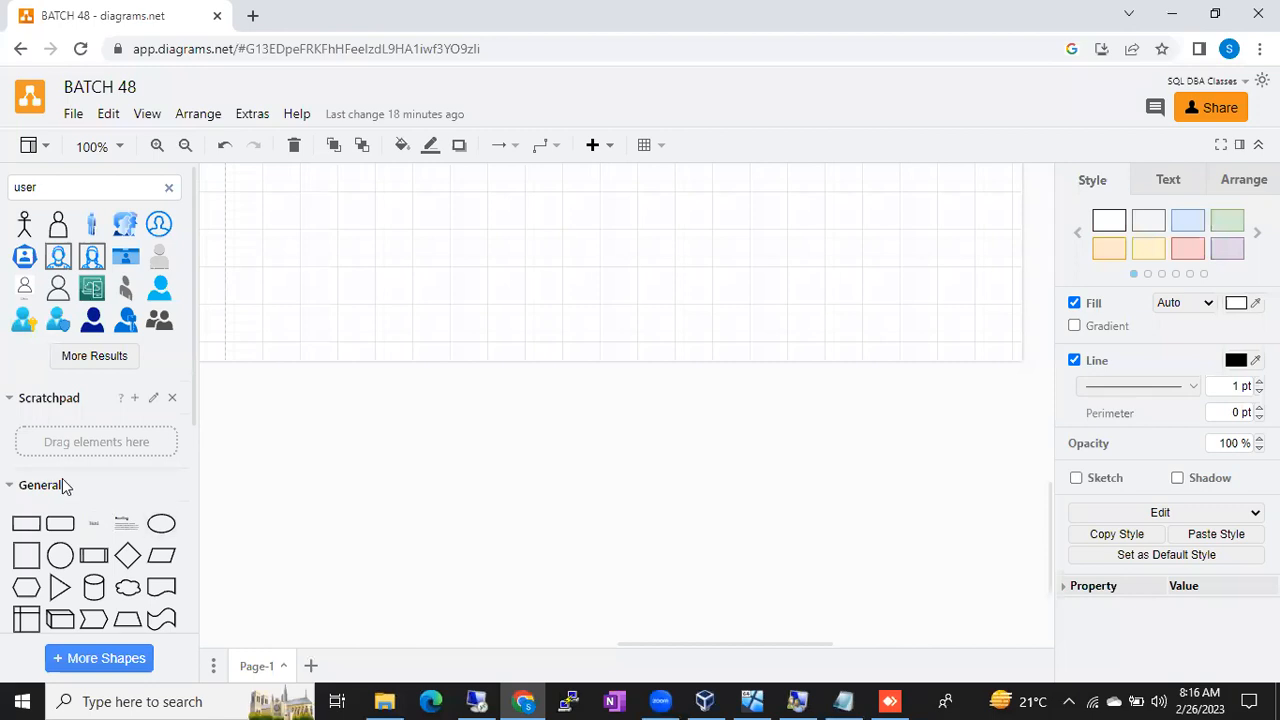
pyautogui.click(60, 523)
pyautogui.moveTo(603, 366); pyautogui.dragTo(391, 484)
pyautogui.moveTo(670, 364)
pyautogui.moveTo(670, 364); pyautogui.dragTo(816, 364)
pyautogui.moveTo(602, 484); pyautogui.dragTo(602, 548)
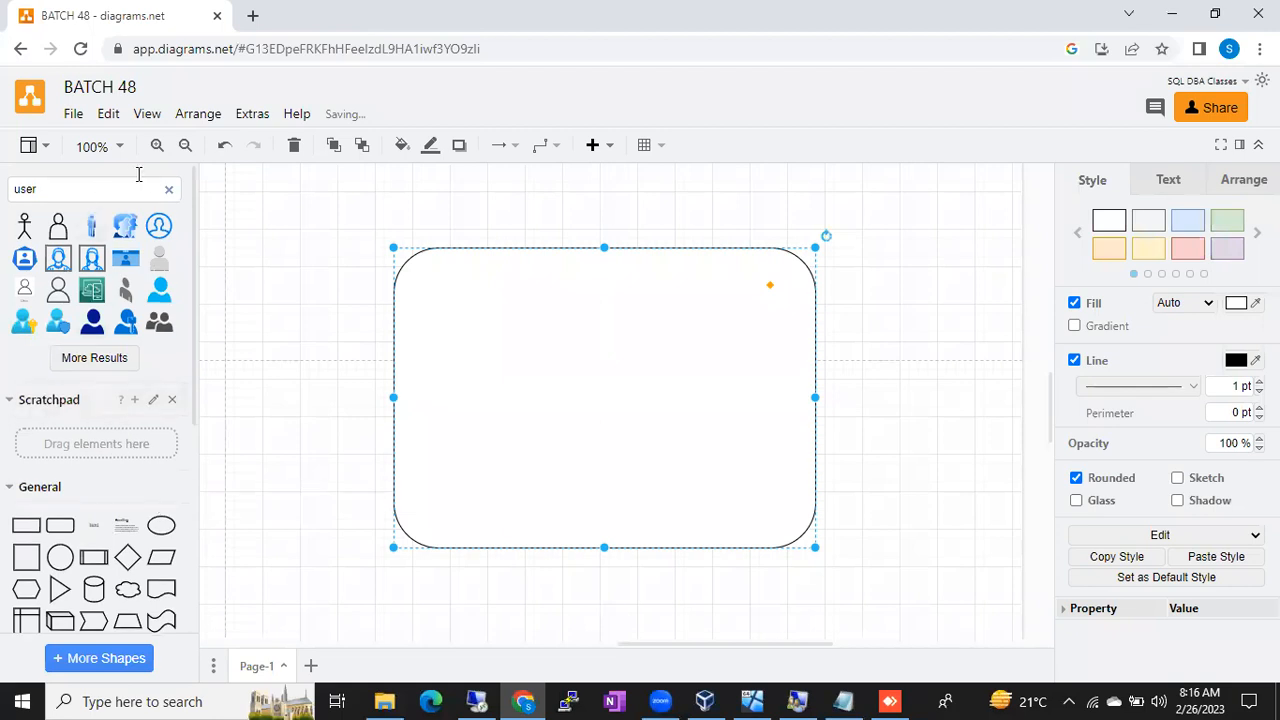
# Place a SQL server icon in the box's lower-left corner, discarding the Windows Server icon.
pyautogui.click(169, 190)
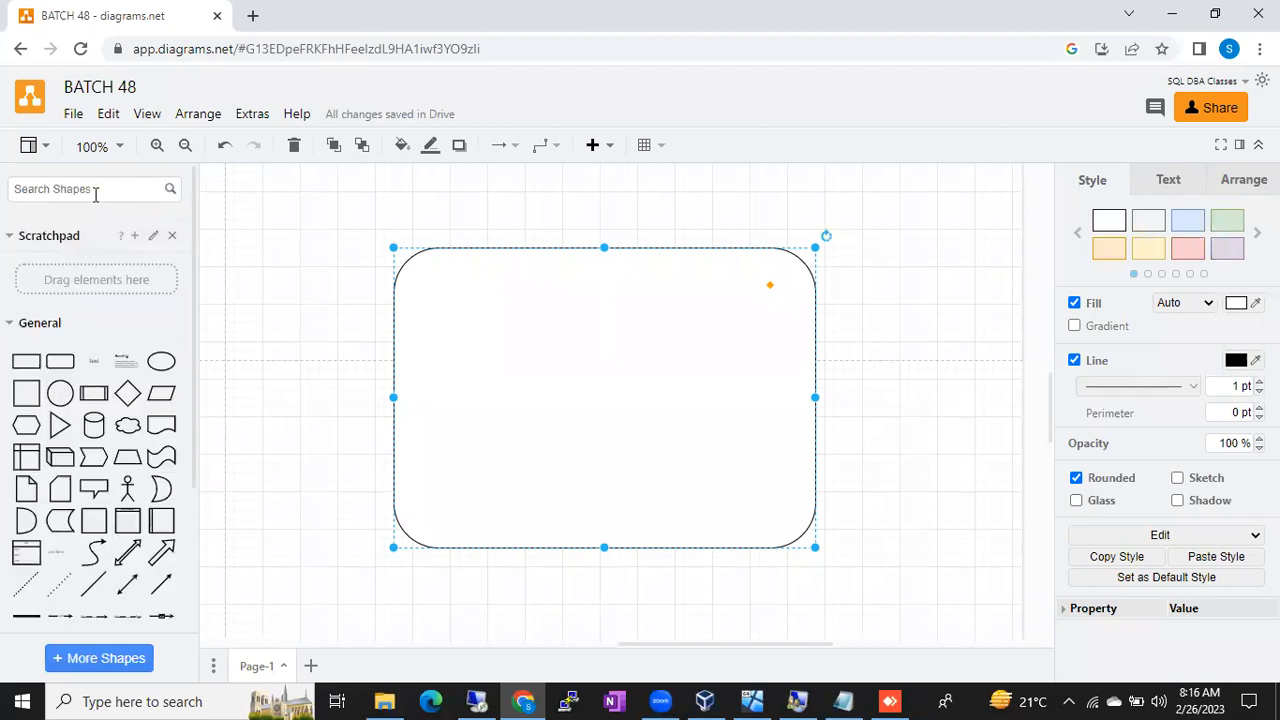
pyautogui.write('windows server')
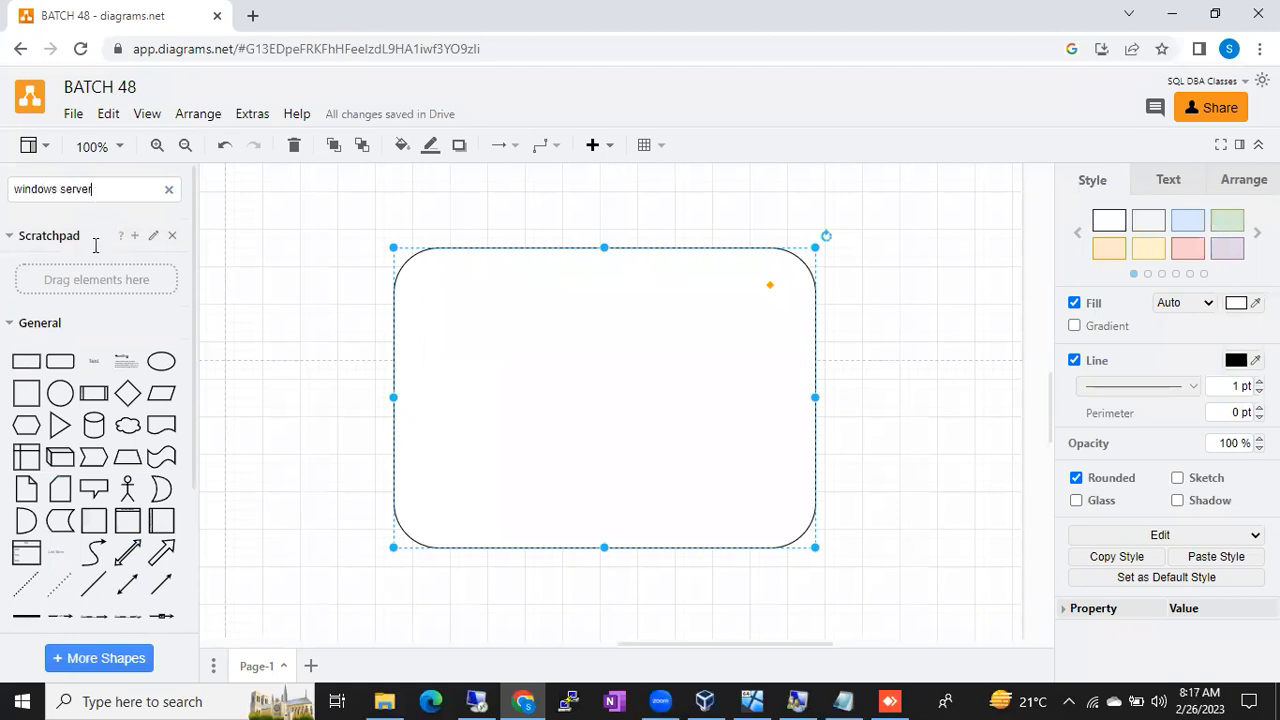
pyautogui.press('Return')
pyautogui.click(128, 240)
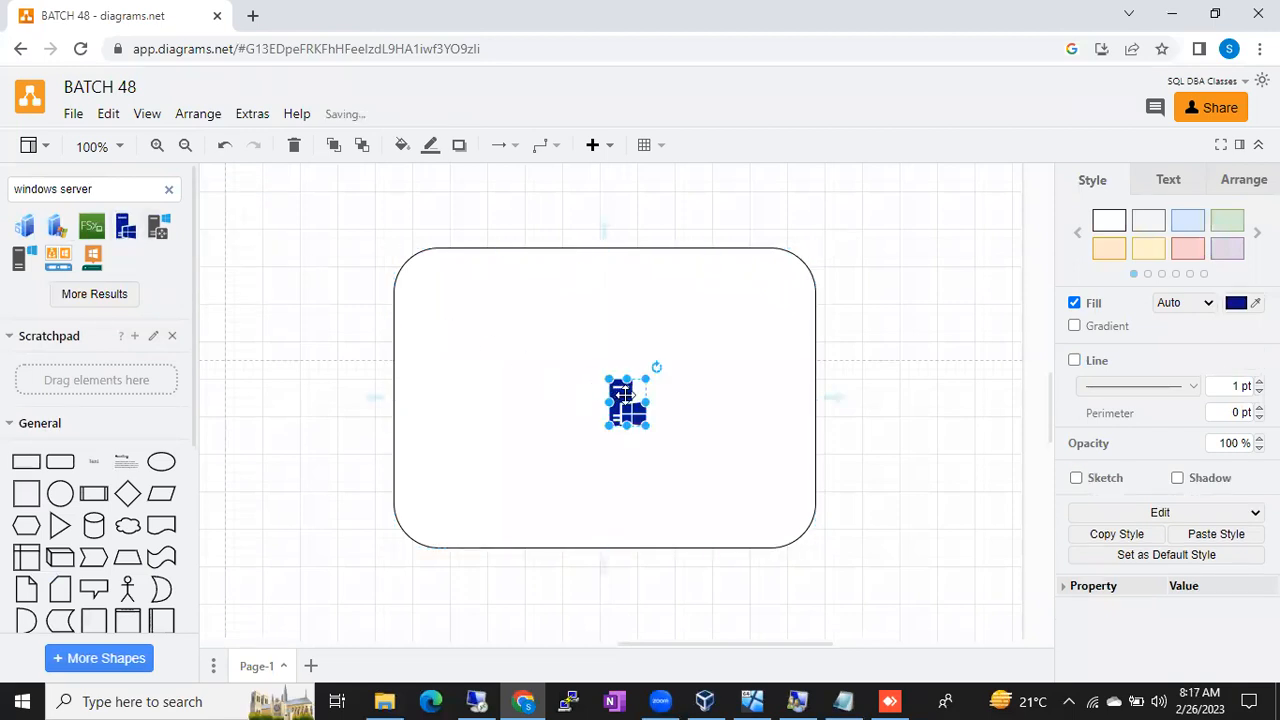
pyautogui.doubleClick(37, 187)
pyautogui.write('S')
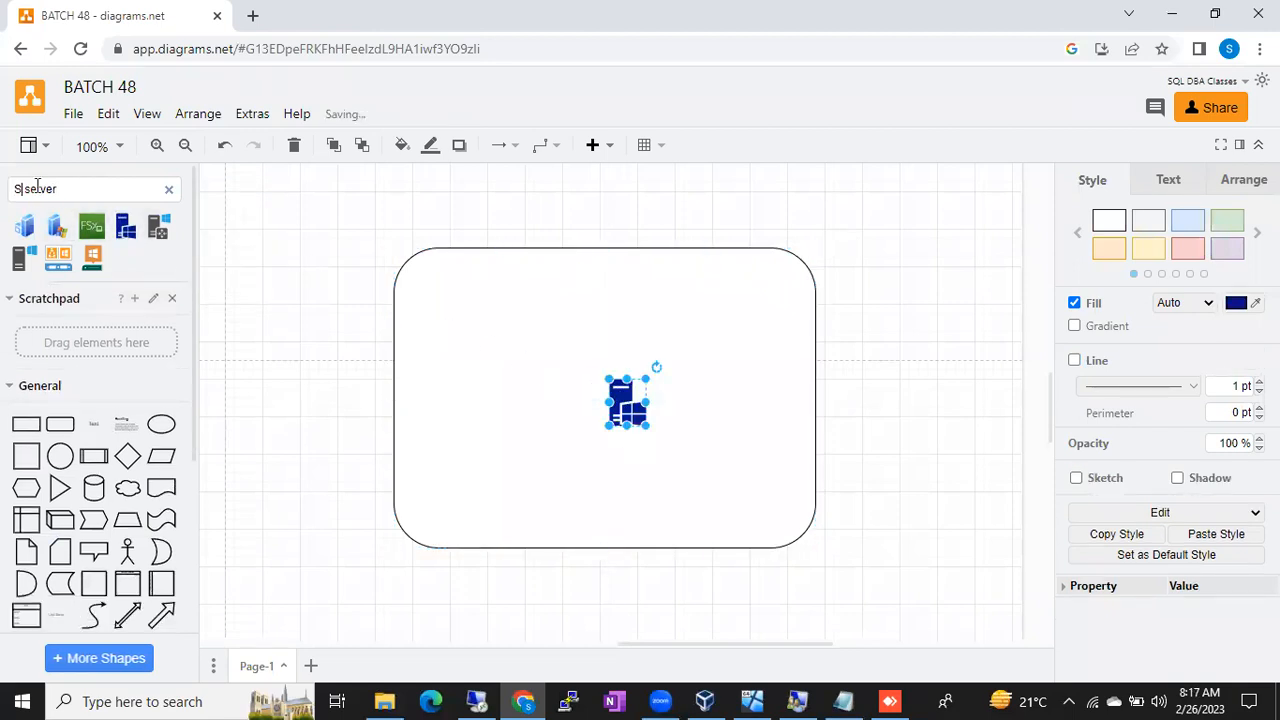
pyautogui.write('ql server')
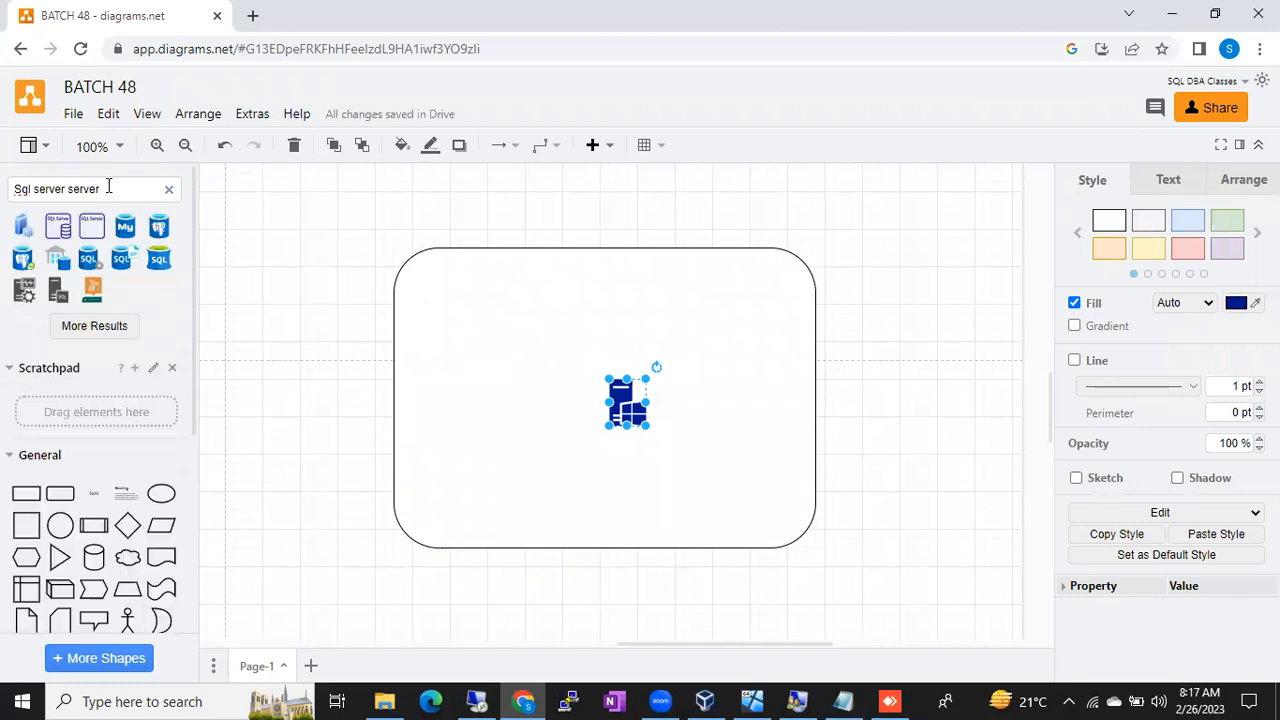
pyautogui.click(58, 290)
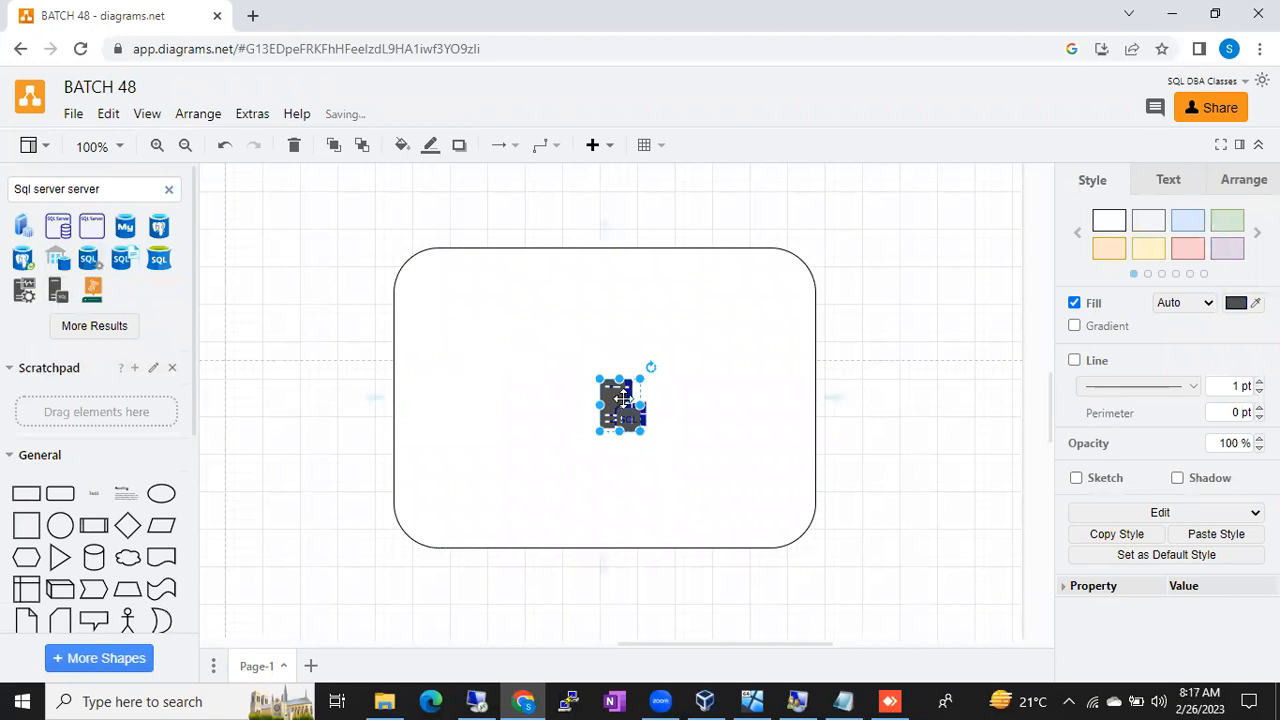
pyautogui.moveTo(624, 400); pyautogui.dragTo(443, 474)
pyautogui.click(627, 408)
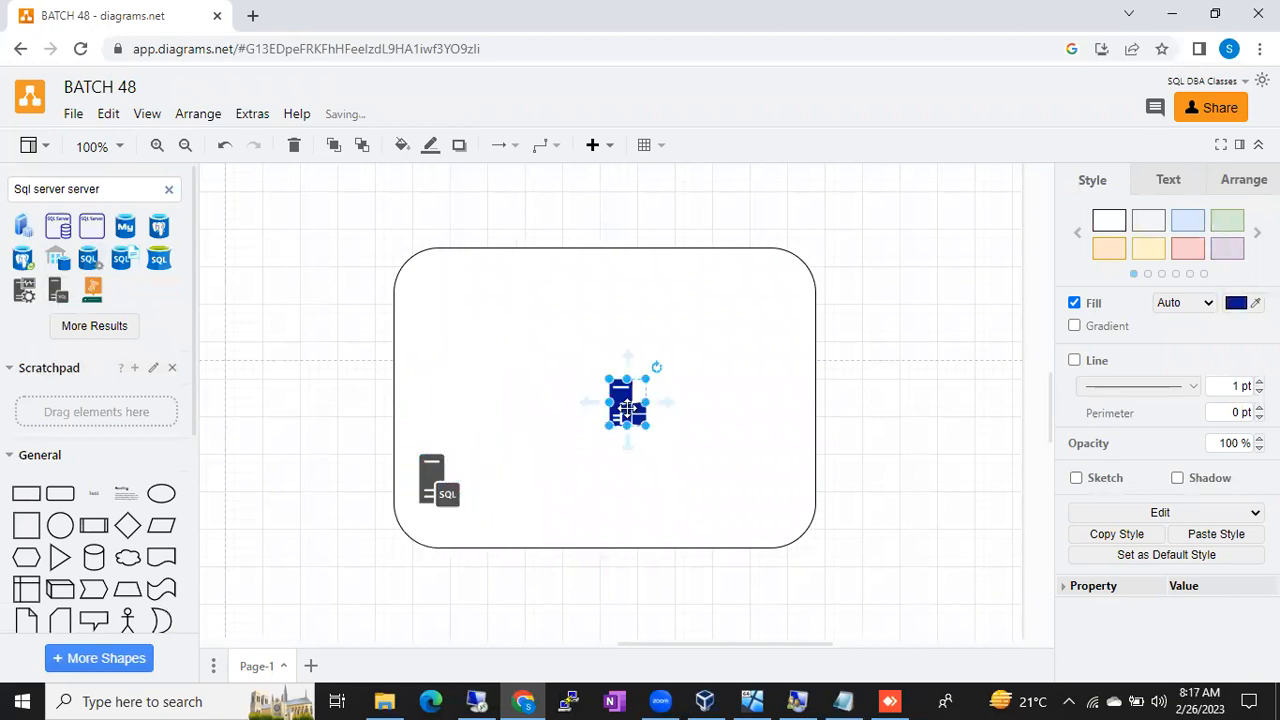
pyautogui.press('Delete')
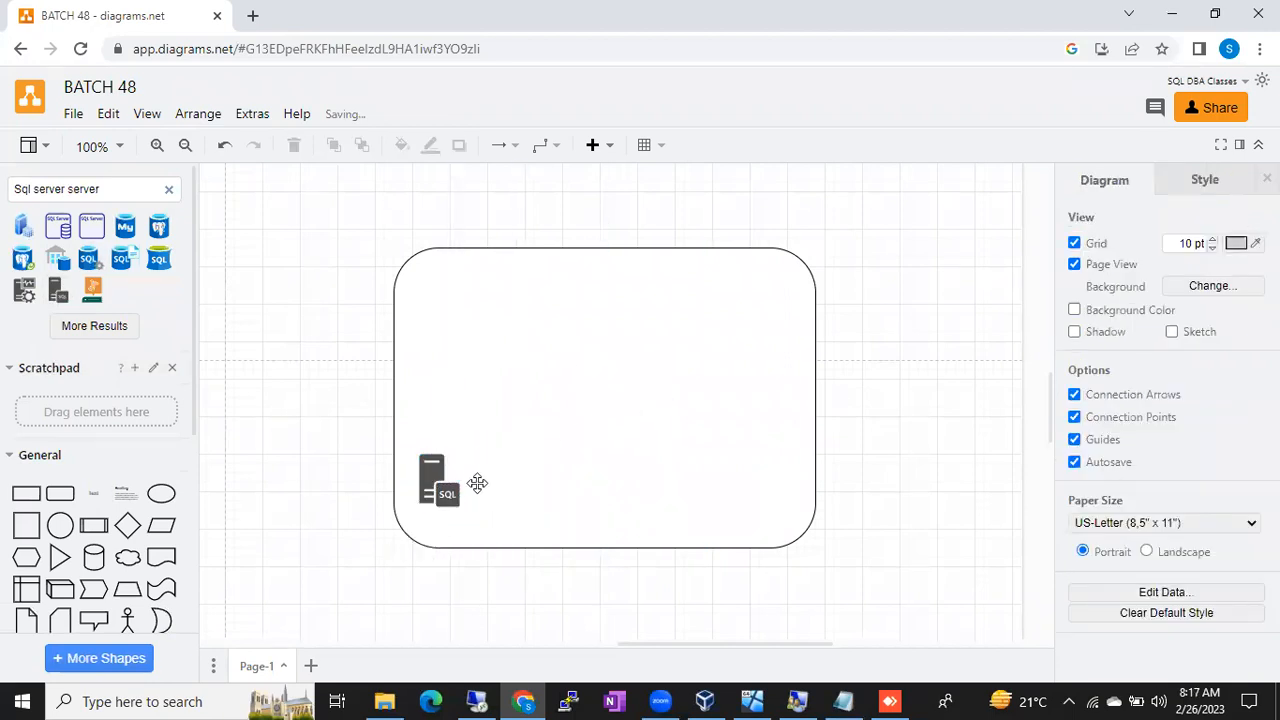
pyautogui.click(506, 483)
# Copy the SQL server icon along the container's bottom row.
pyautogui.click(433, 480)
pyautogui.moveTo(435, 479); pyautogui.dragTo(724, 474)
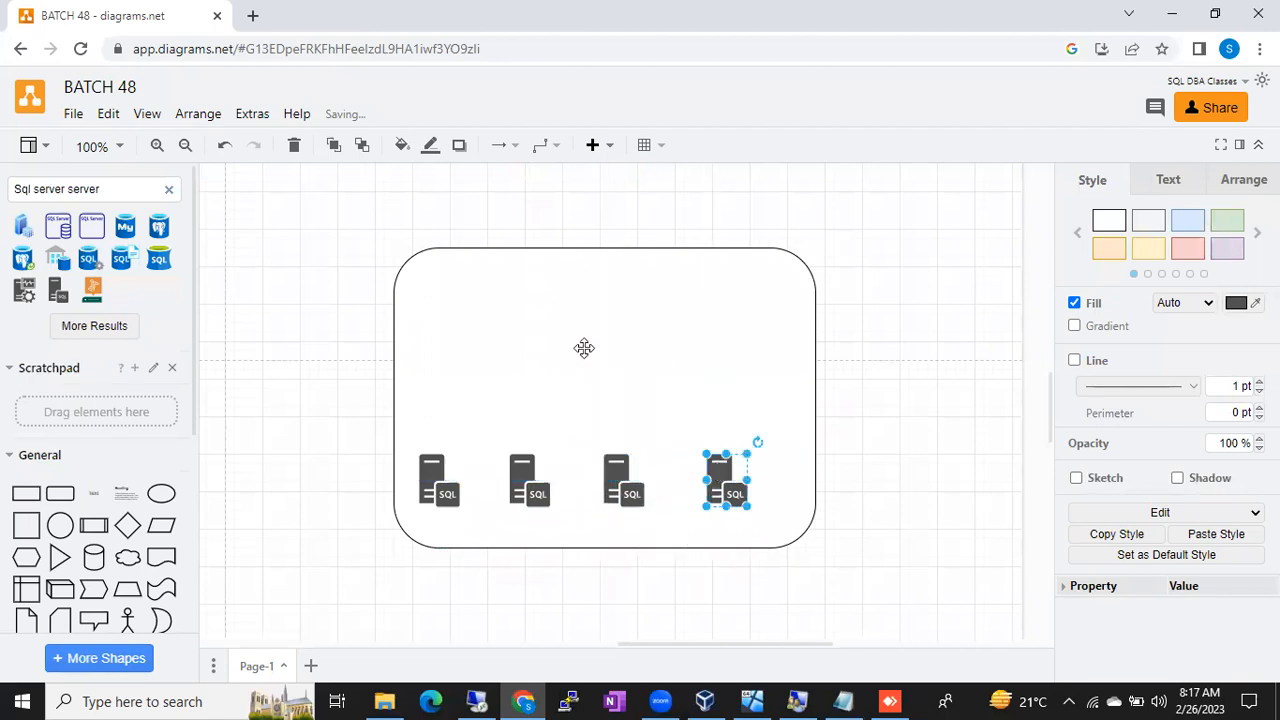
pyautogui.click(572, 343)
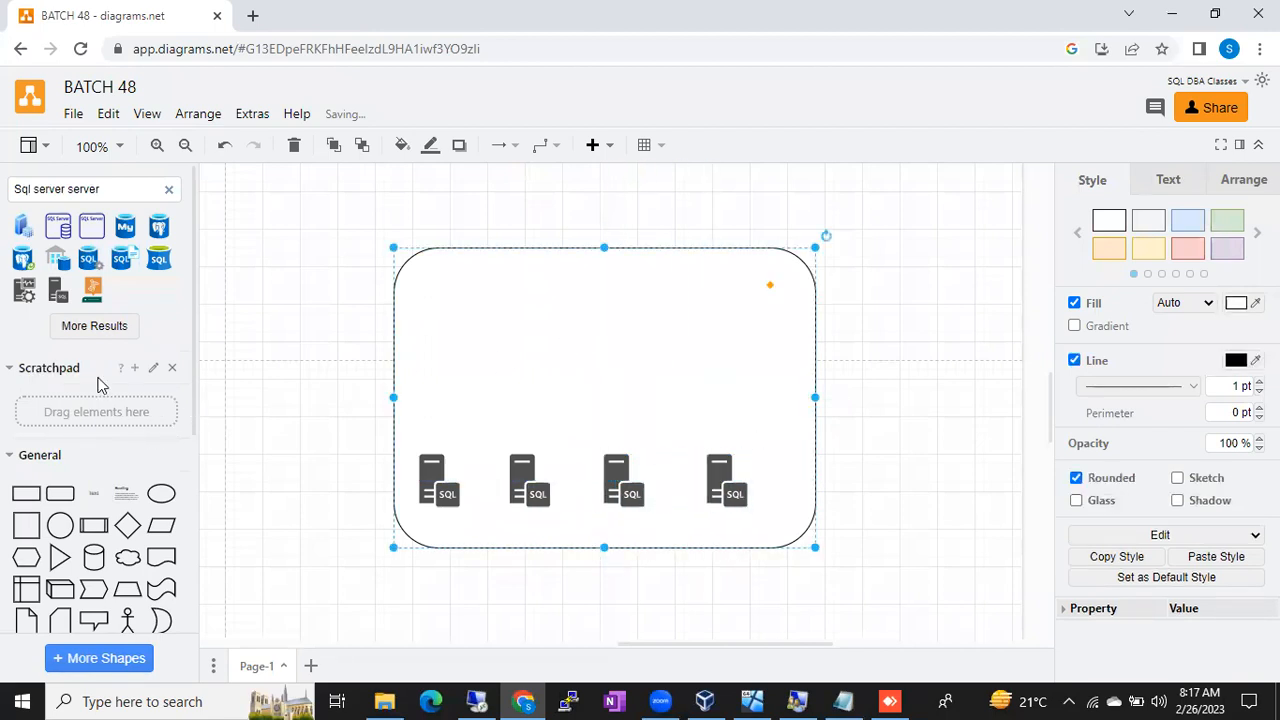
# Search shapes for 'user' and place the blue user figure on an SQL server icon.
pyautogui.click(169, 192)
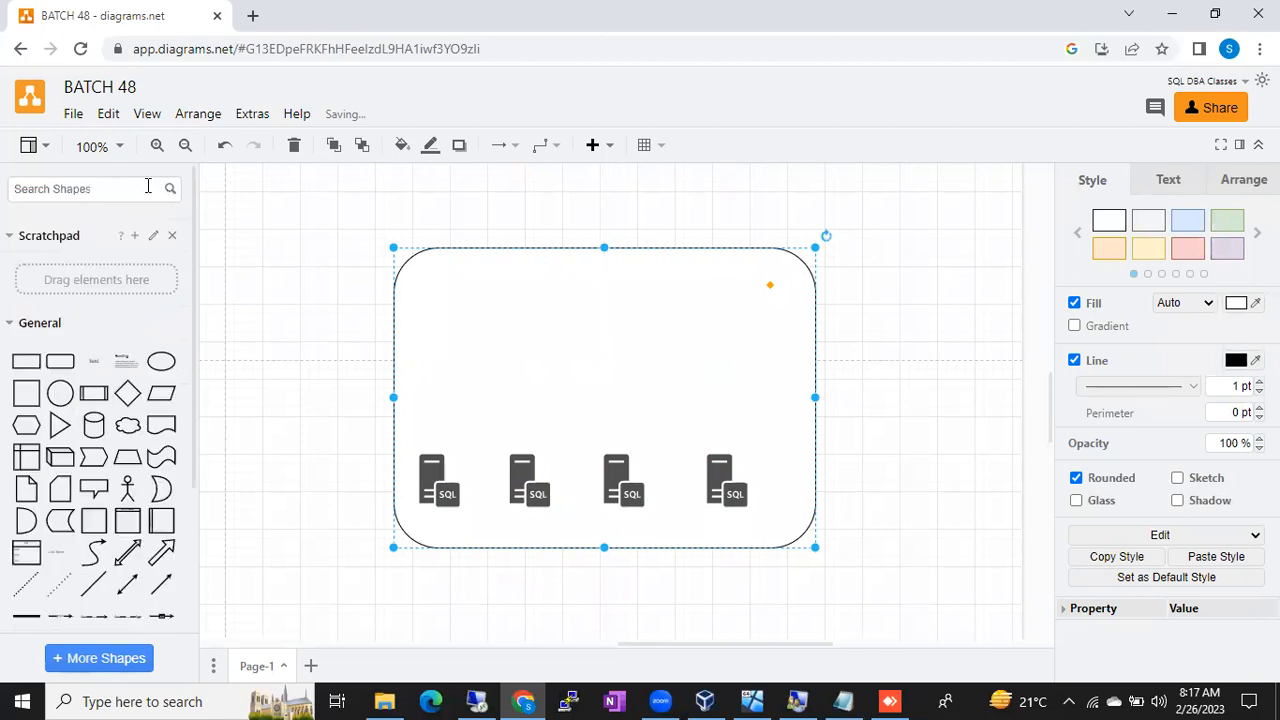
pyautogui.write('user')
pyautogui.press('Return')
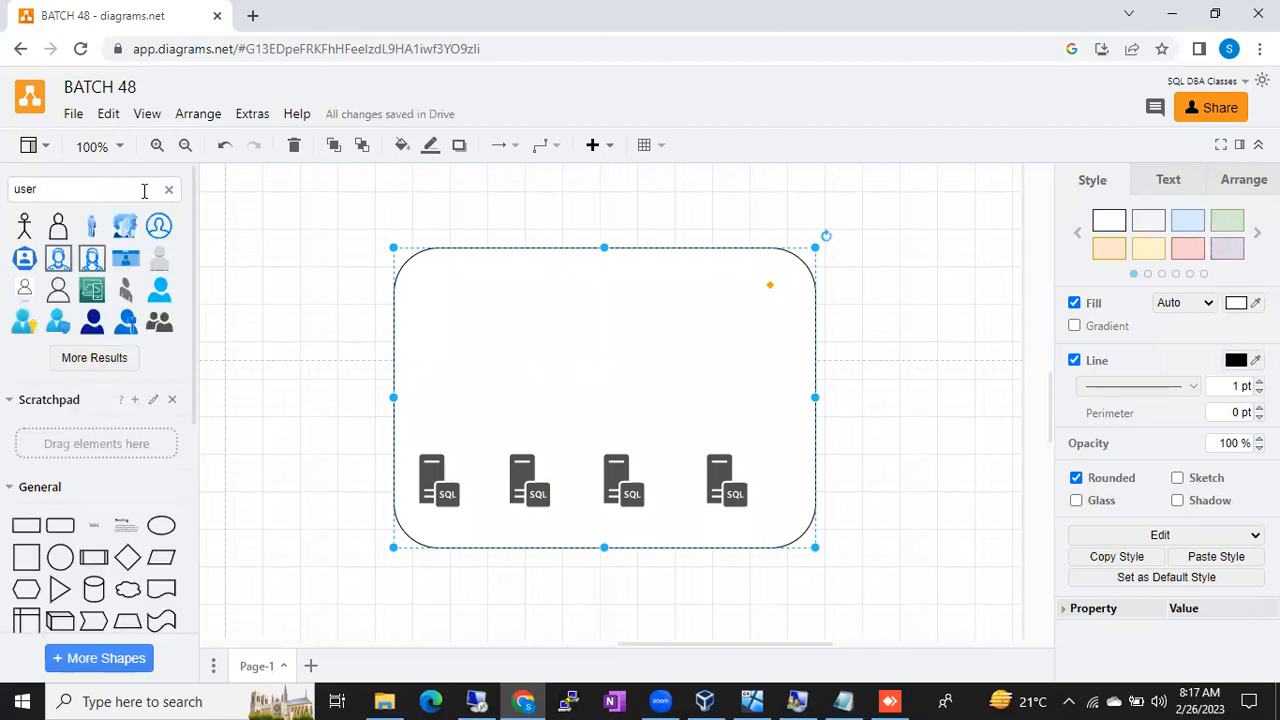
pyautogui.click(91, 228)
pyautogui.moveTo(622, 392); pyautogui.dragTo(737, 452)
pyautogui.click(651, 364)
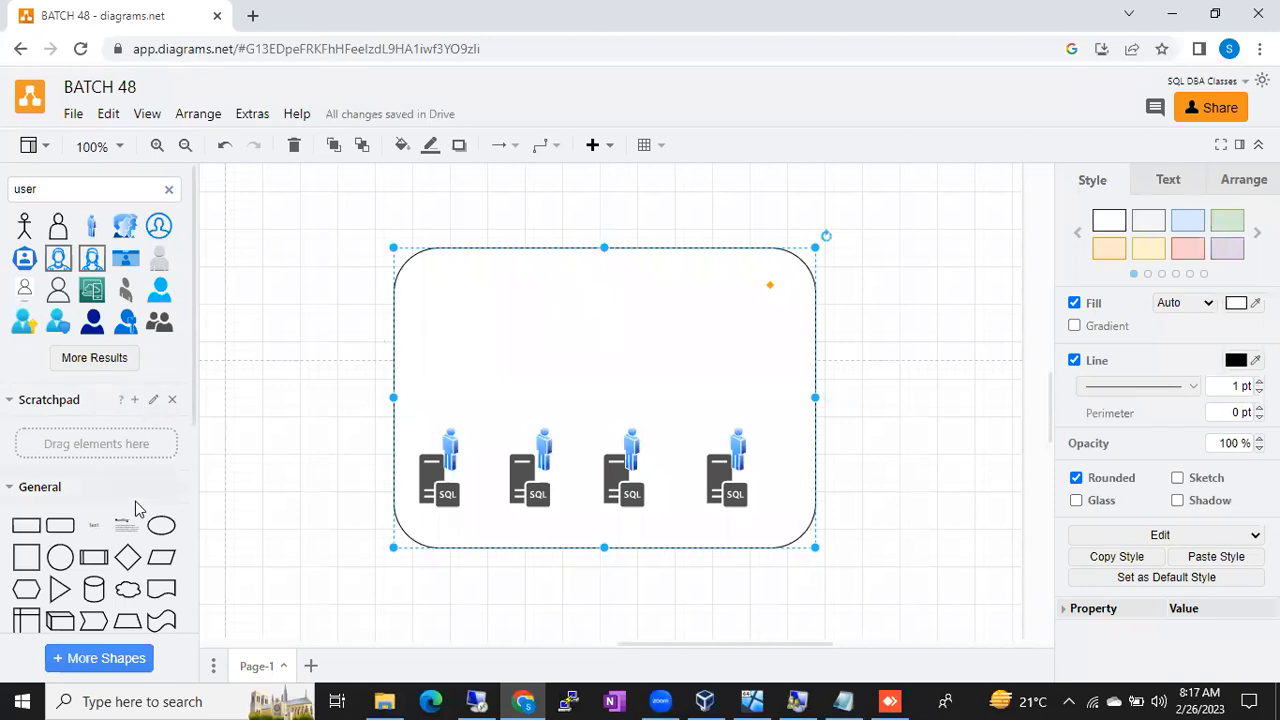
# Insert an ellipse and browse shape search results for active directory.
pyautogui.click(161, 525)
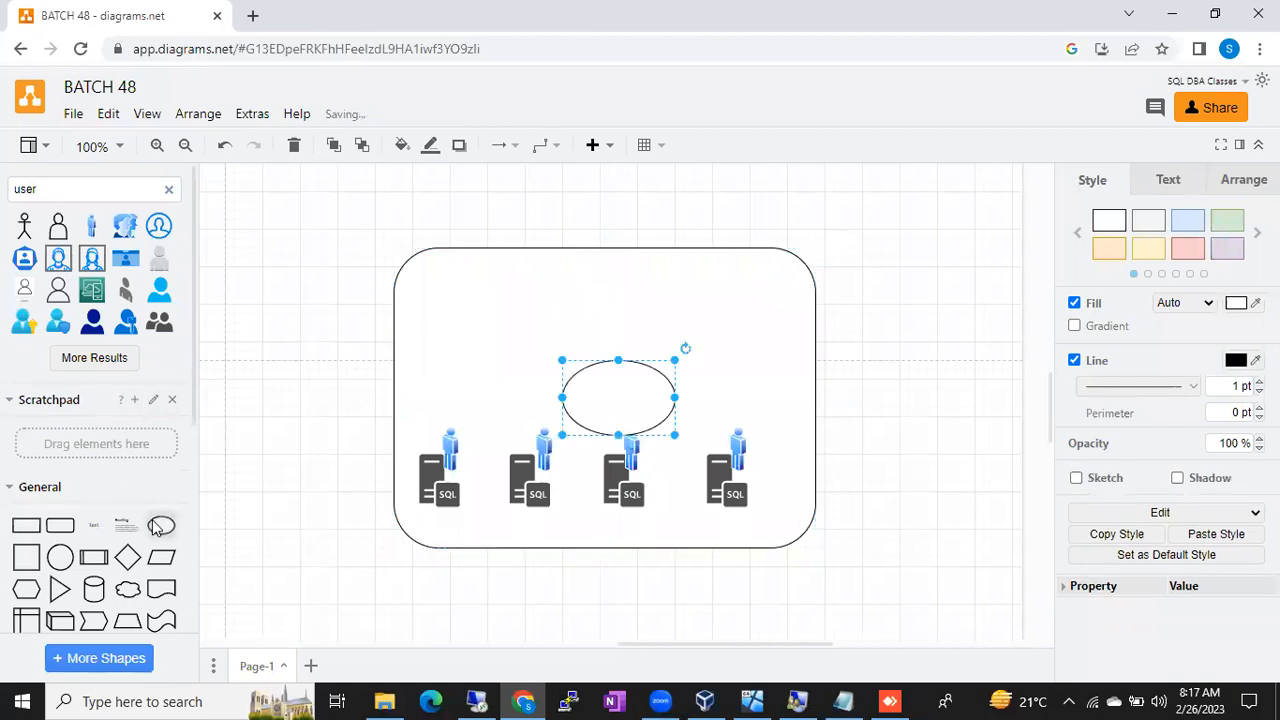
pyautogui.click(168, 193)
pyautogui.write('a')
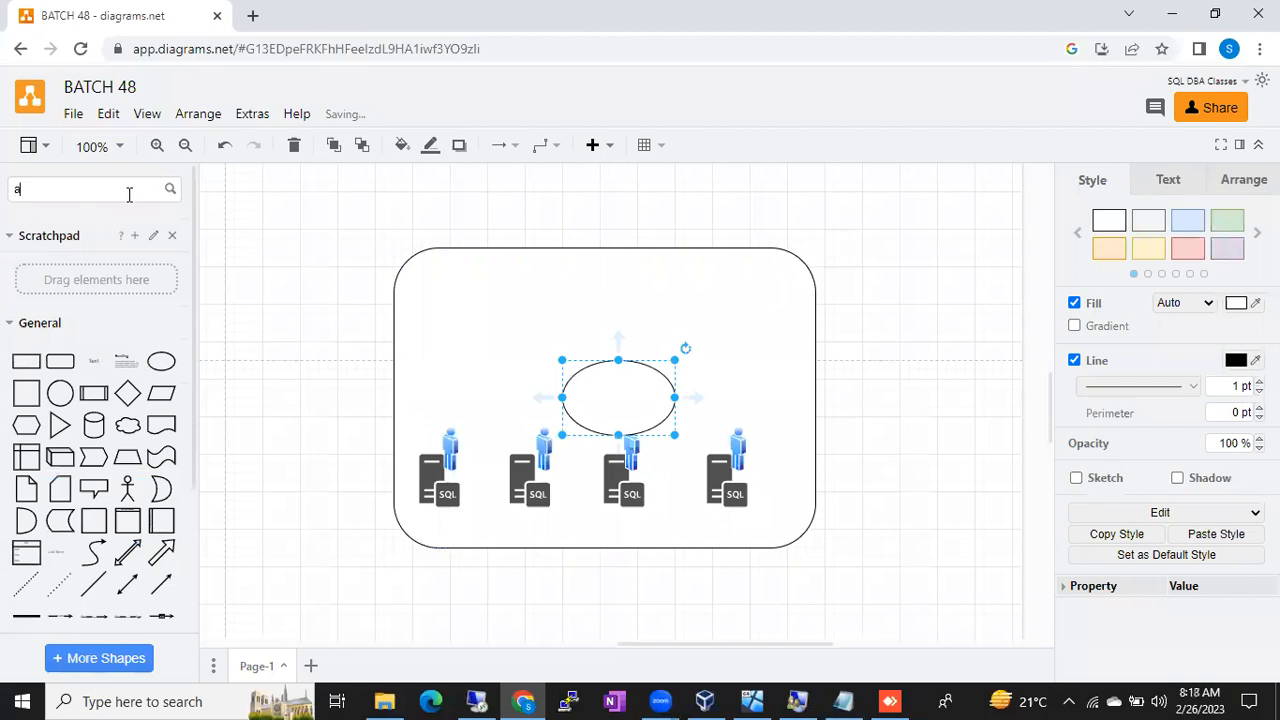
pyautogui.write('ctive dr')
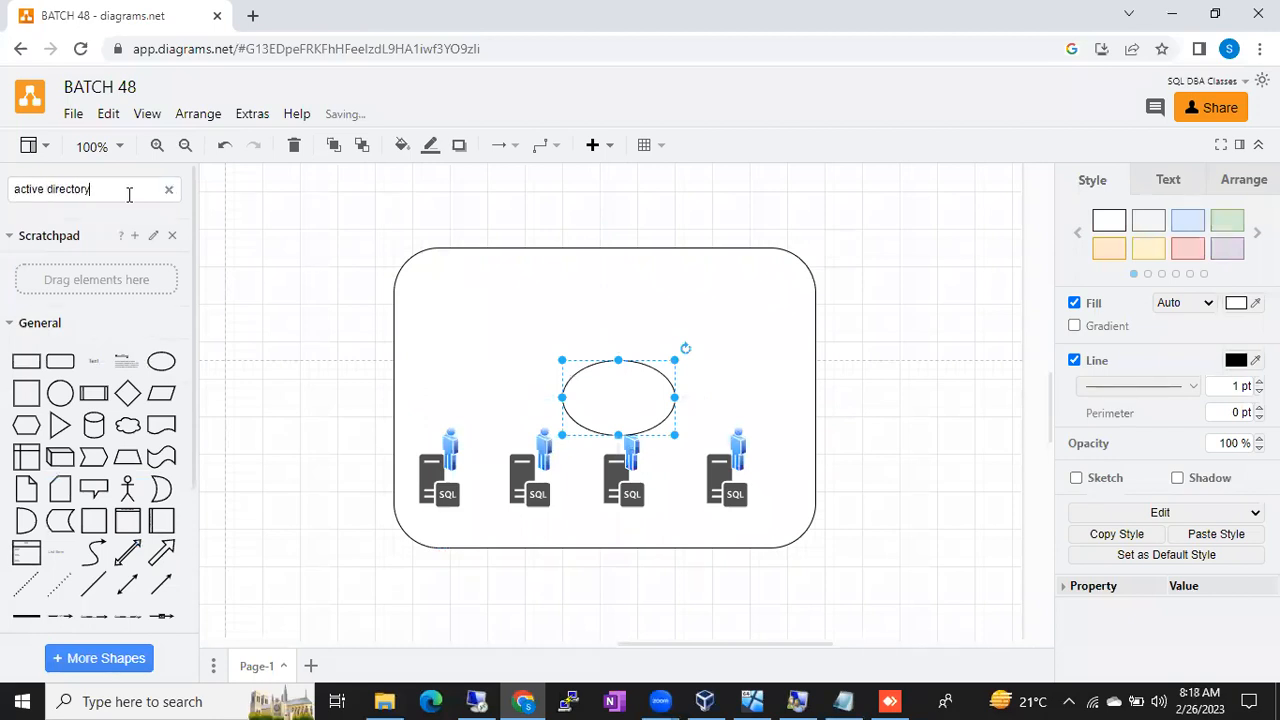
pyautogui.write('rectory')
pyautogui.press('Return')
pyautogui.moveTo(62, 235)
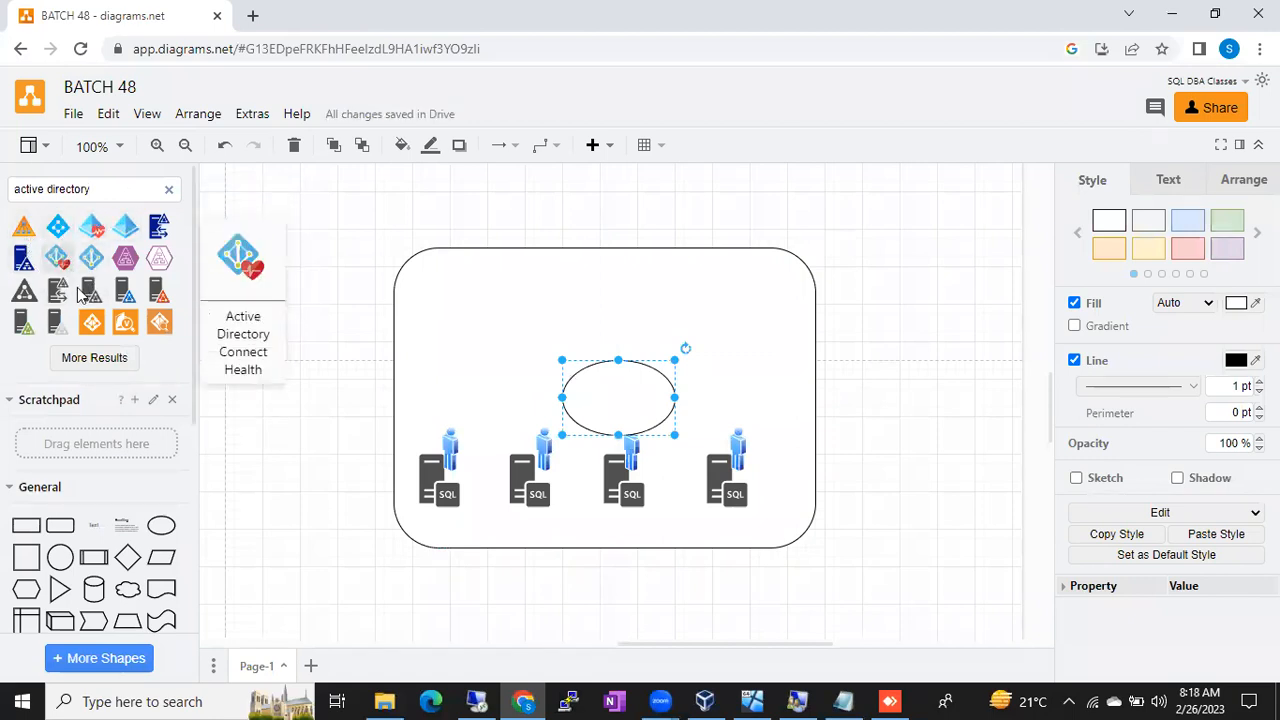
pyautogui.click(92, 359)
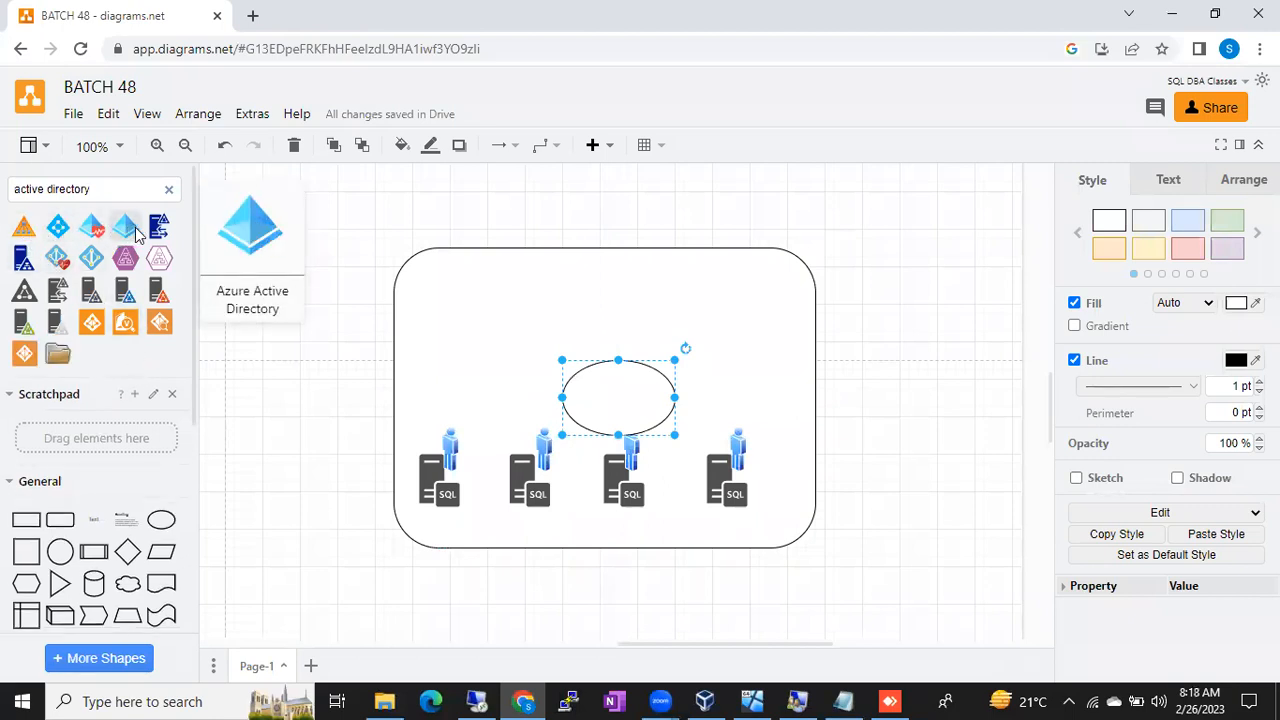
pyautogui.click(110, 193)
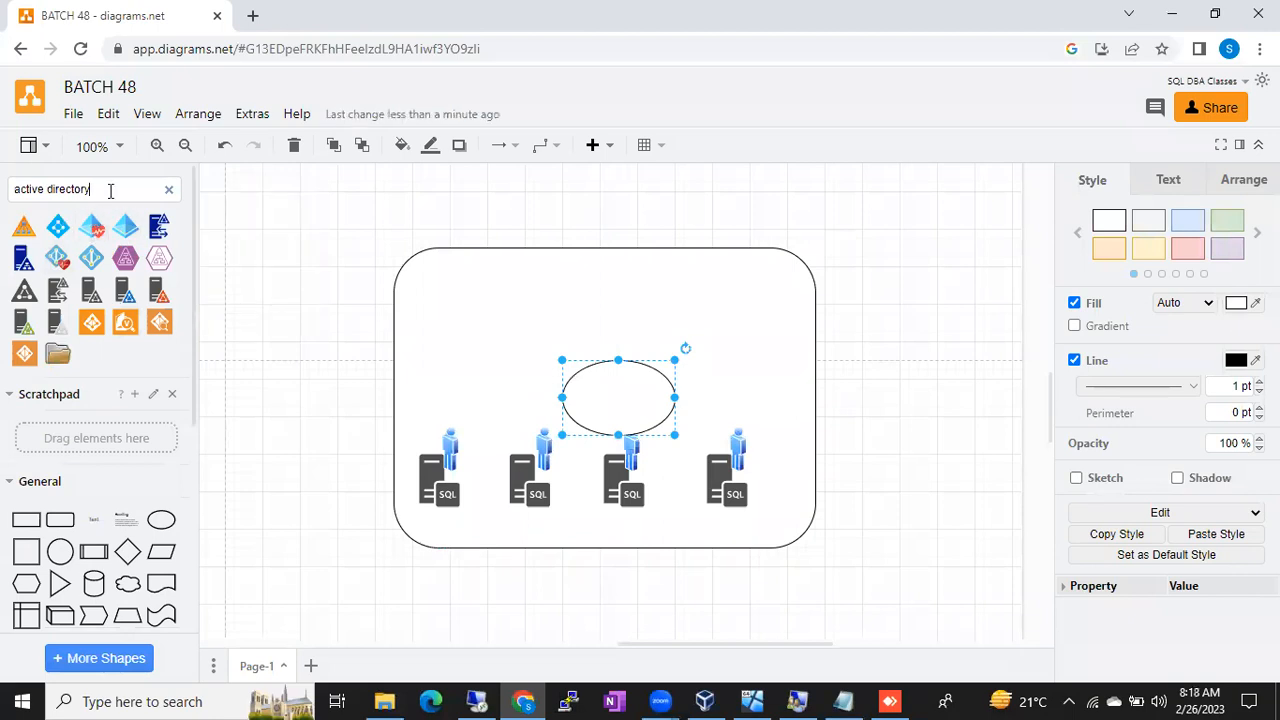
pyautogui.moveTo(110, 190); pyautogui.dragTo(1, 202)
pyautogui.click(168, 189)
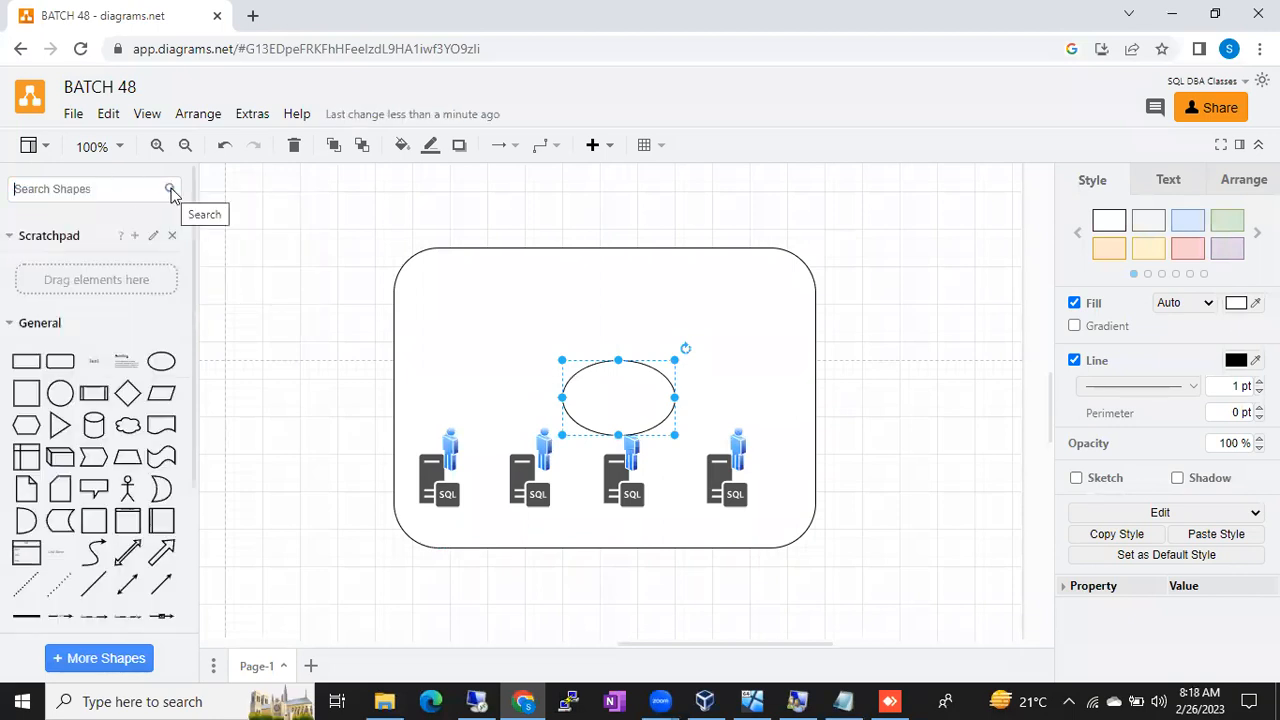
# Move the ellipse near the container's top and delete the third server's user figure.
pyautogui.moveTo(157, 371); pyautogui.dragTo(569, 297)
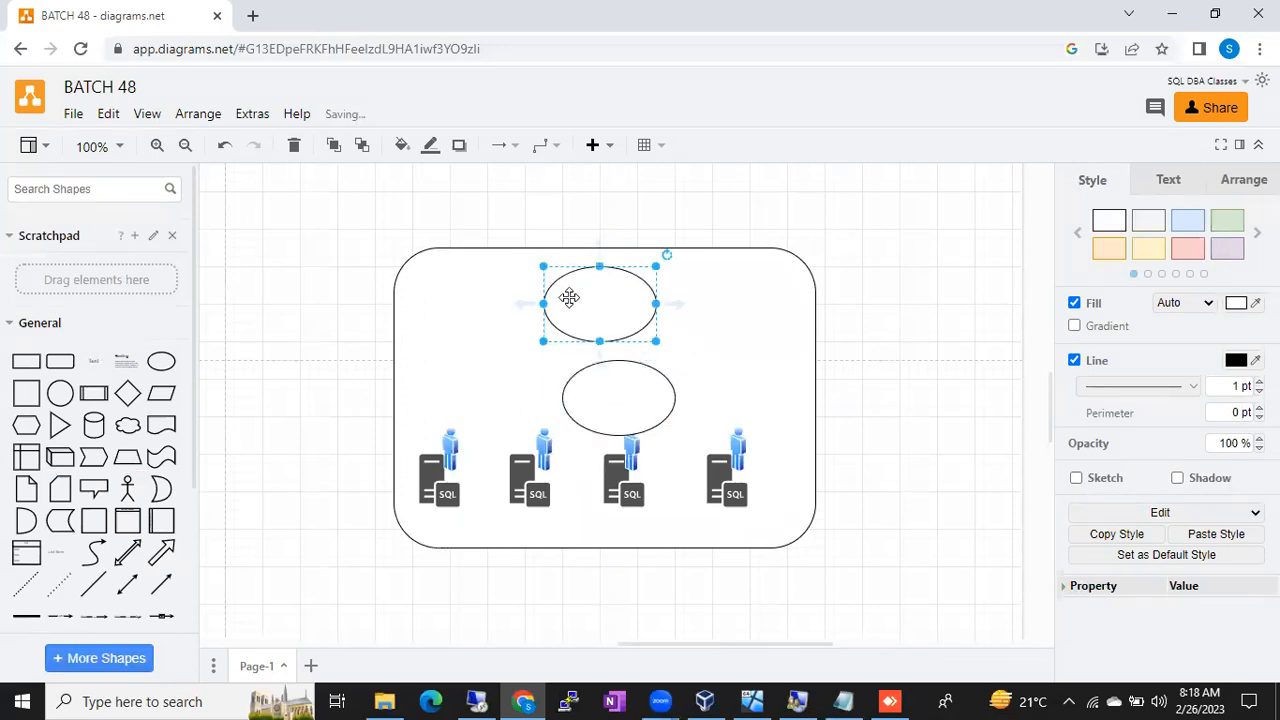
pyautogui.press('Delete')
pyautogui.click(622, 386)
pyautogui.moveTo(622, 386); pyautogui.dragTo(604, 303)
pyautogui.click(920, 306)
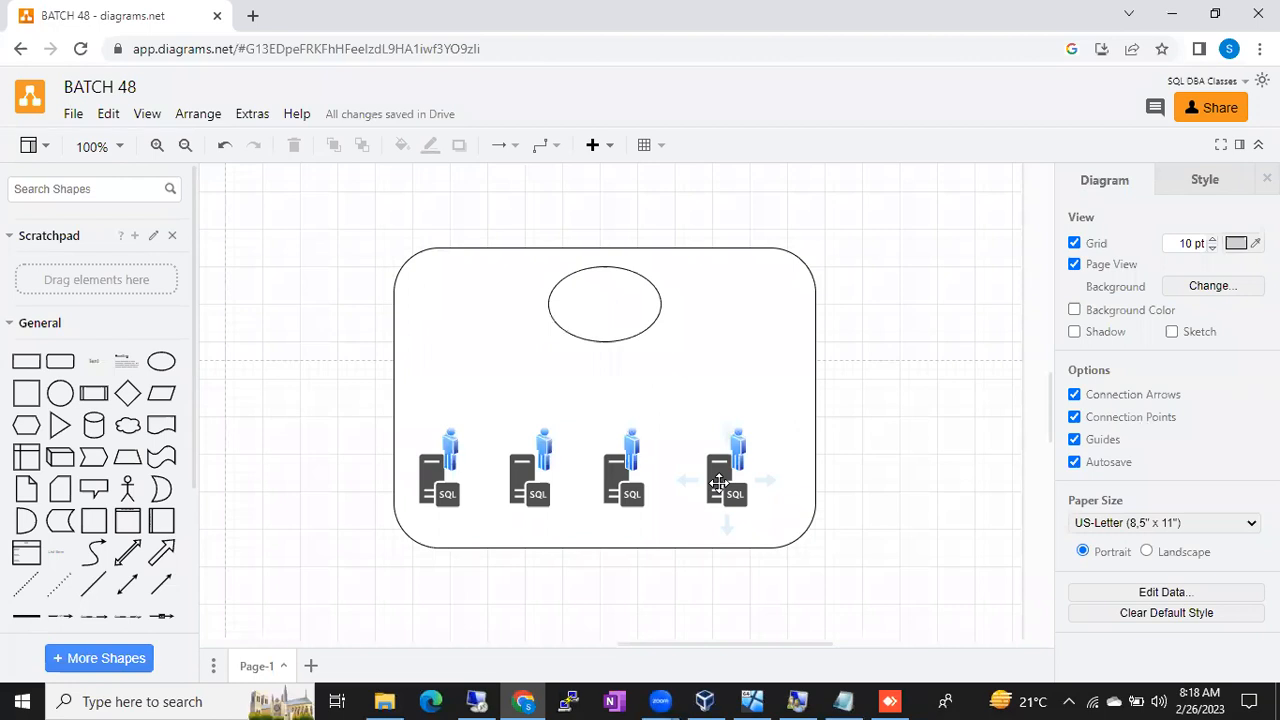
pyautogui.moveTo(633, 441); pyautogui.dragTo(606, 304)
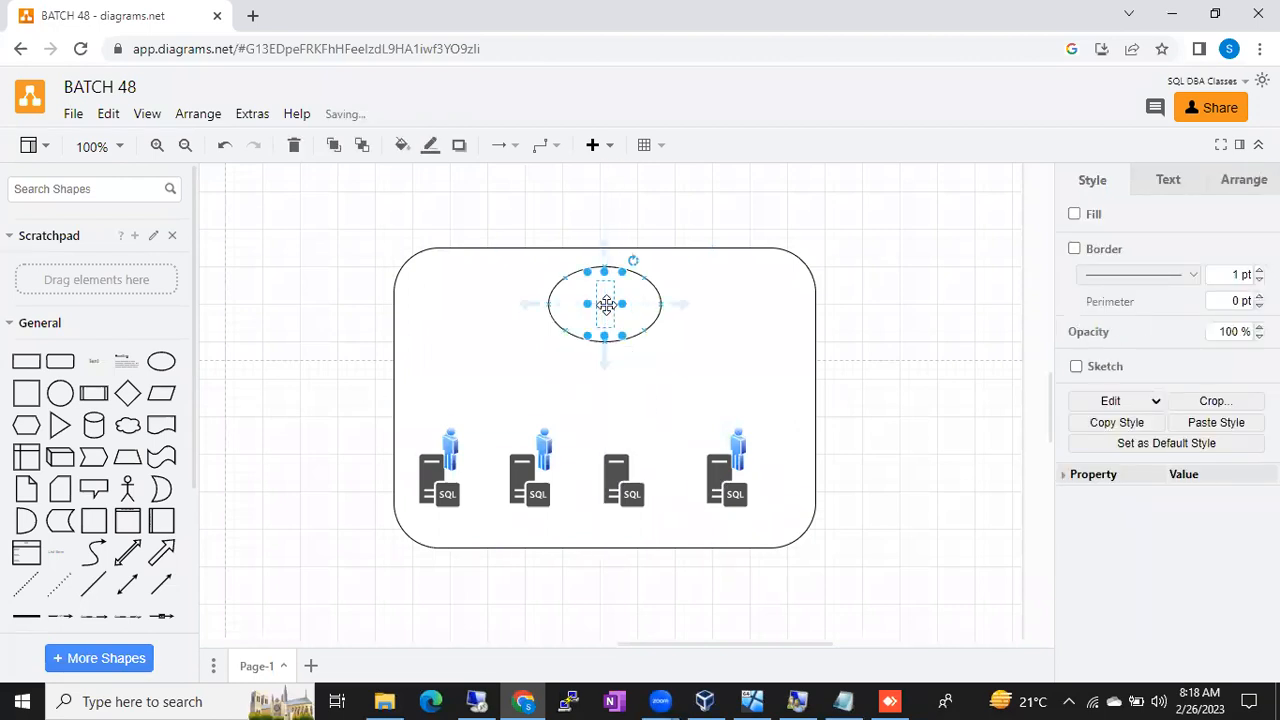
pyautogui.press('Delete')
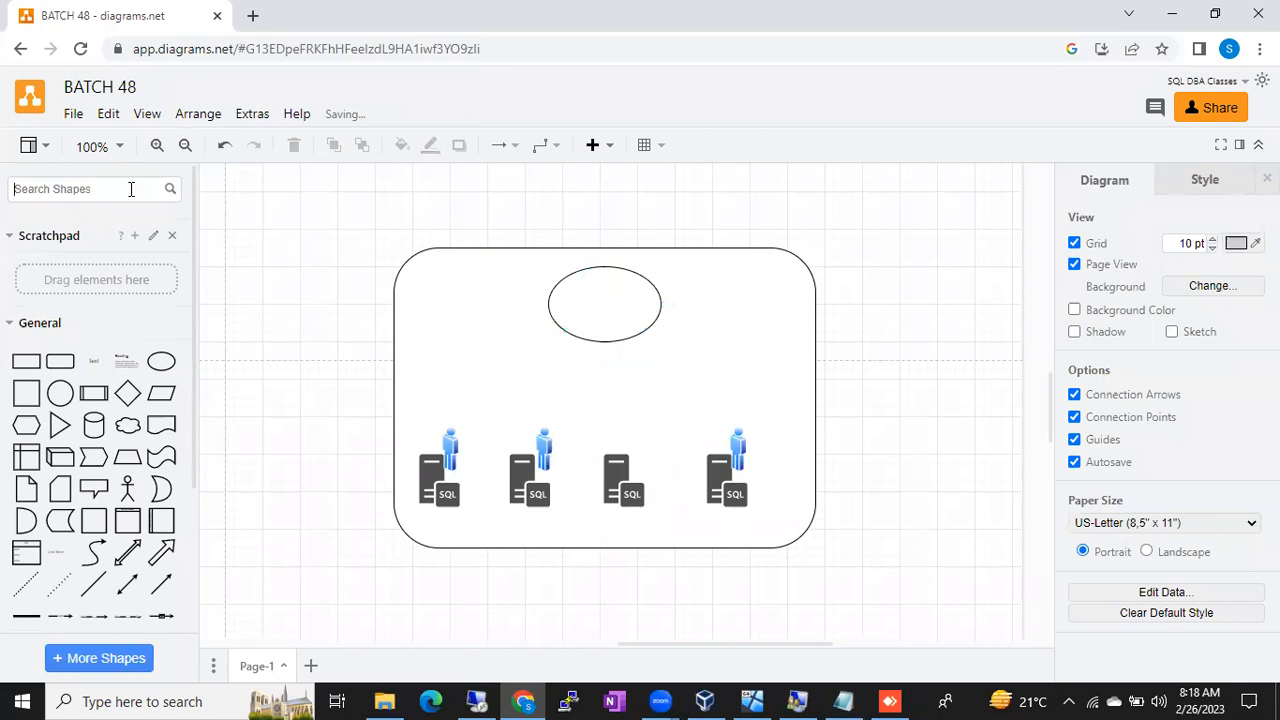
# Search the shapes for 'user' and place a user figure inside the group ellipse.
pyautogui.click(131, 189)
pyautogui.write('user')
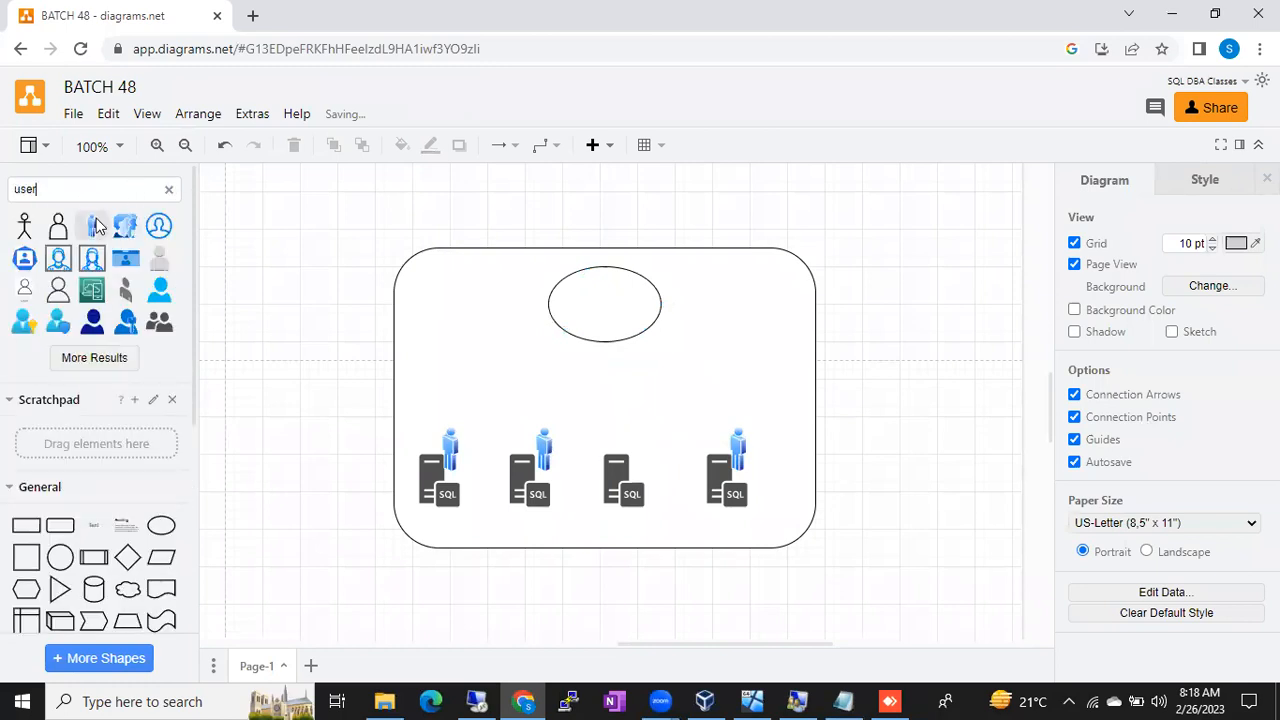
pyautogui.click(97, 226)
pyautogui.moveTo(624, 400); pyautogui.dragTo(606, 305)
# Delete the user figure from the second SQL server.
pyautogui.click(543, 446)
pyautogui.moveTo(543, 446); pyautogui.dragTo(742, 438)
pyautogui.press('Delete')
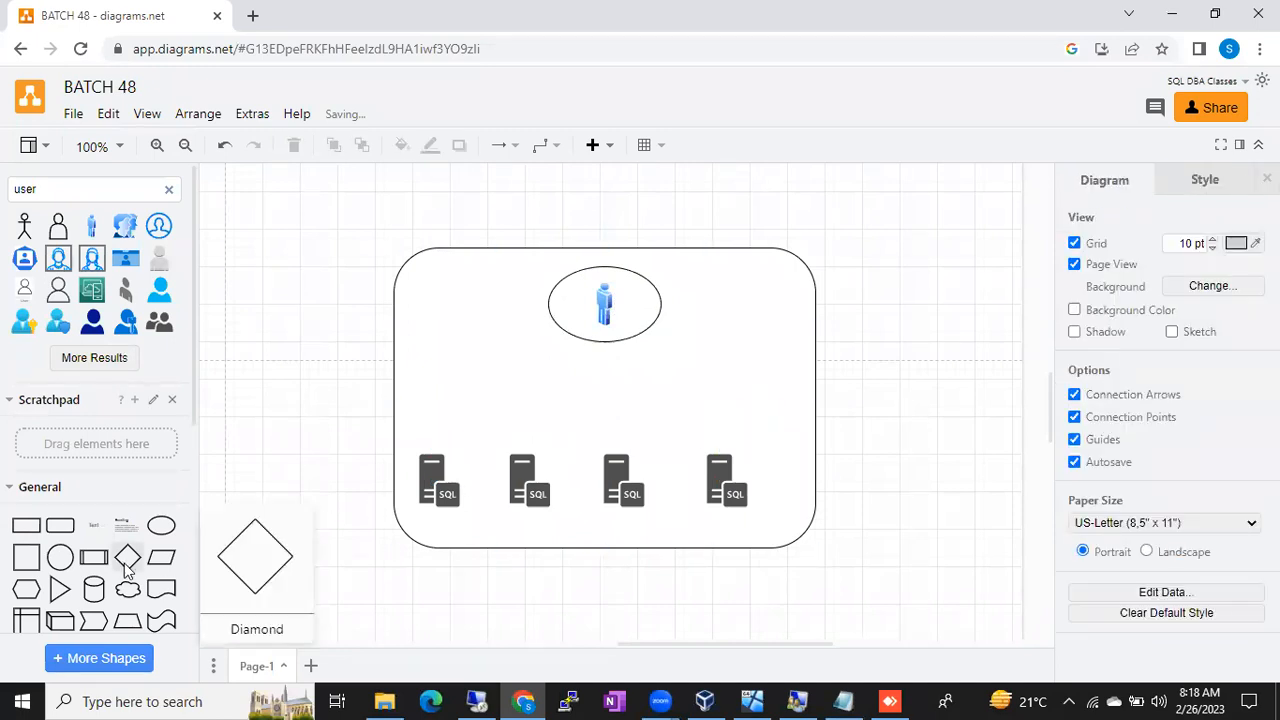
# Connect the ellipse to the first SQL server with a straight directional arrow.
pyautogui.scroll(-2, 150, 590)
pyautogui.moveTo(162, 617); pyautogui.dragTo(552, 326)
pyautogui.click(552, 326)
pyautogui.click(588, 329)
pyautogui.moveTo(543, 369); pyautogui.dragTo(455, 459)
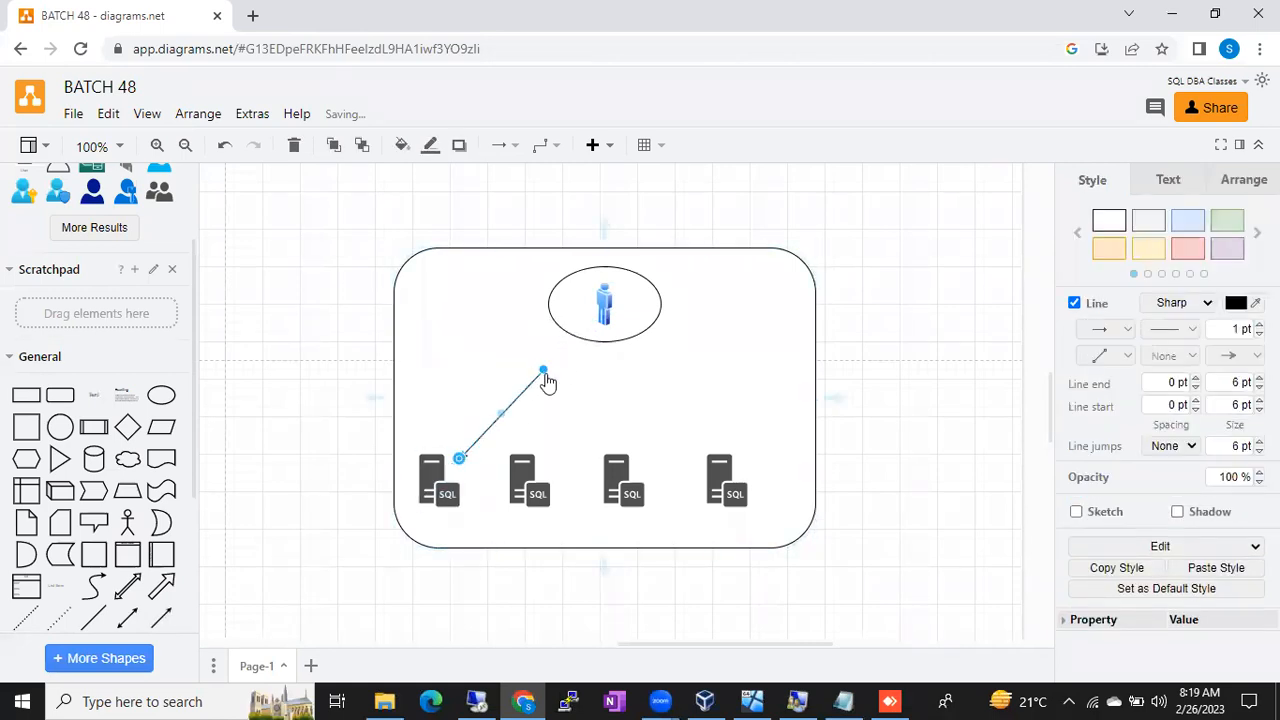
pyautogui.moveTo(547, 379); pyautogui.dragTo(570, 337)
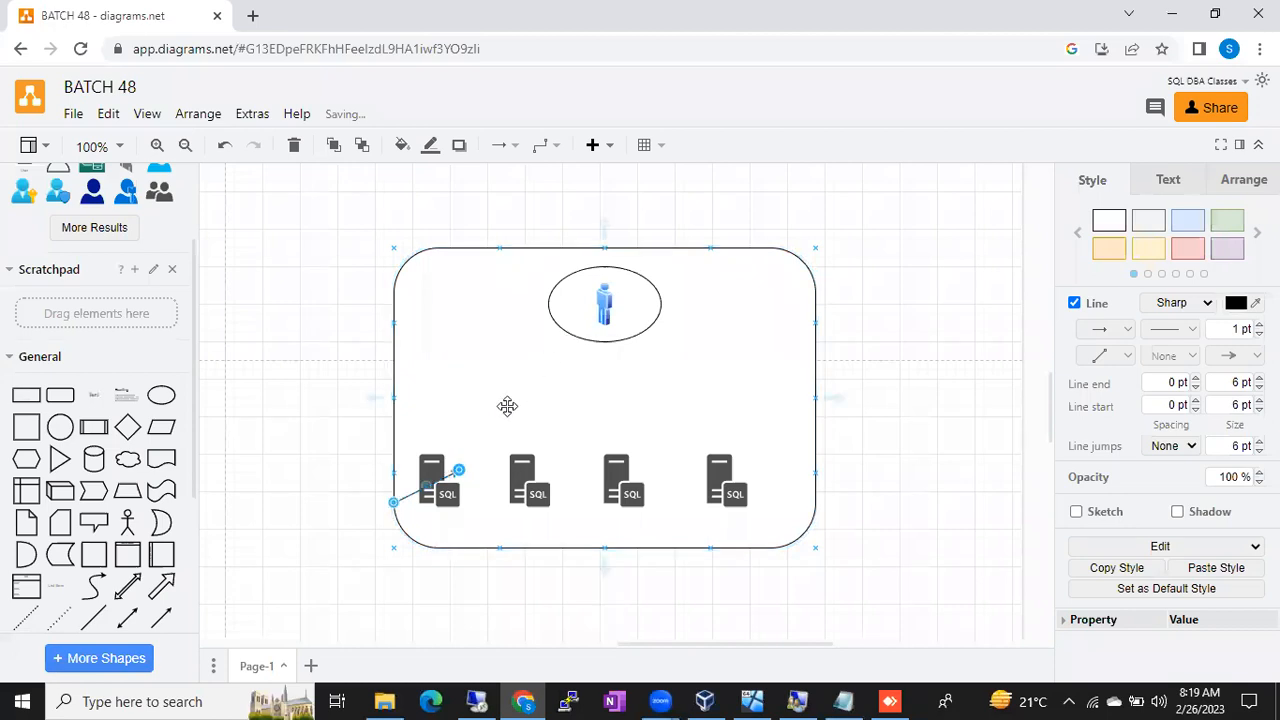
pyautogui.moveTo(391, 508); pyautogui.dragTo(552, 322)
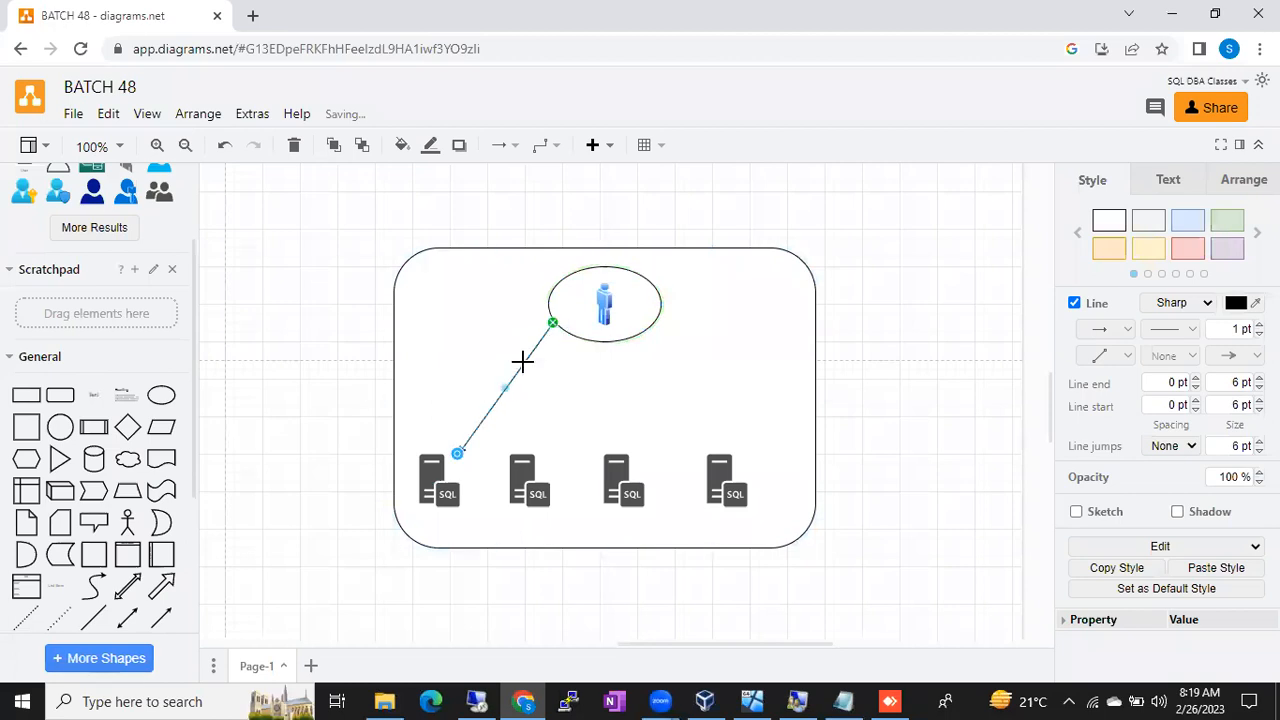
pyautogui.moveTo(504, 388); pyautogui.dragTo(531, 410)
pyautogui.press('Escape')
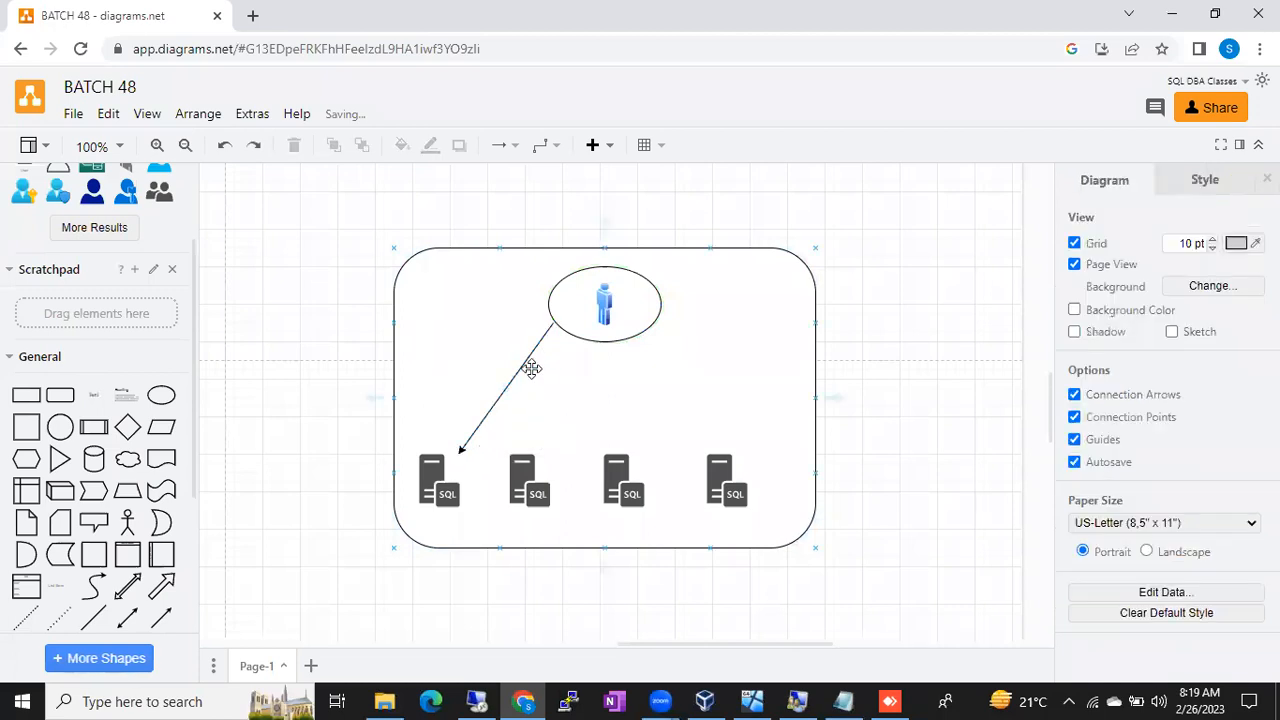
pyautogui.click(528, 361)
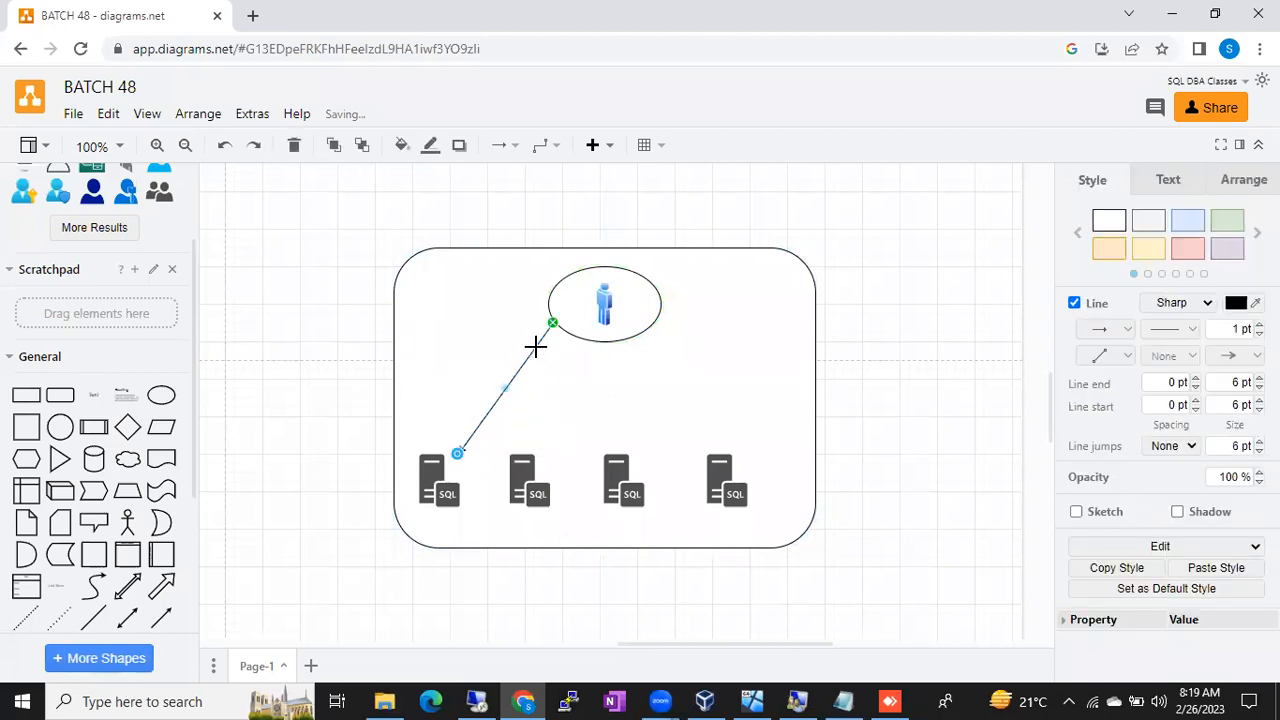
# Add a second arrow and attach its lower end to the second SQL server.
pyautogui.click(157, 619)
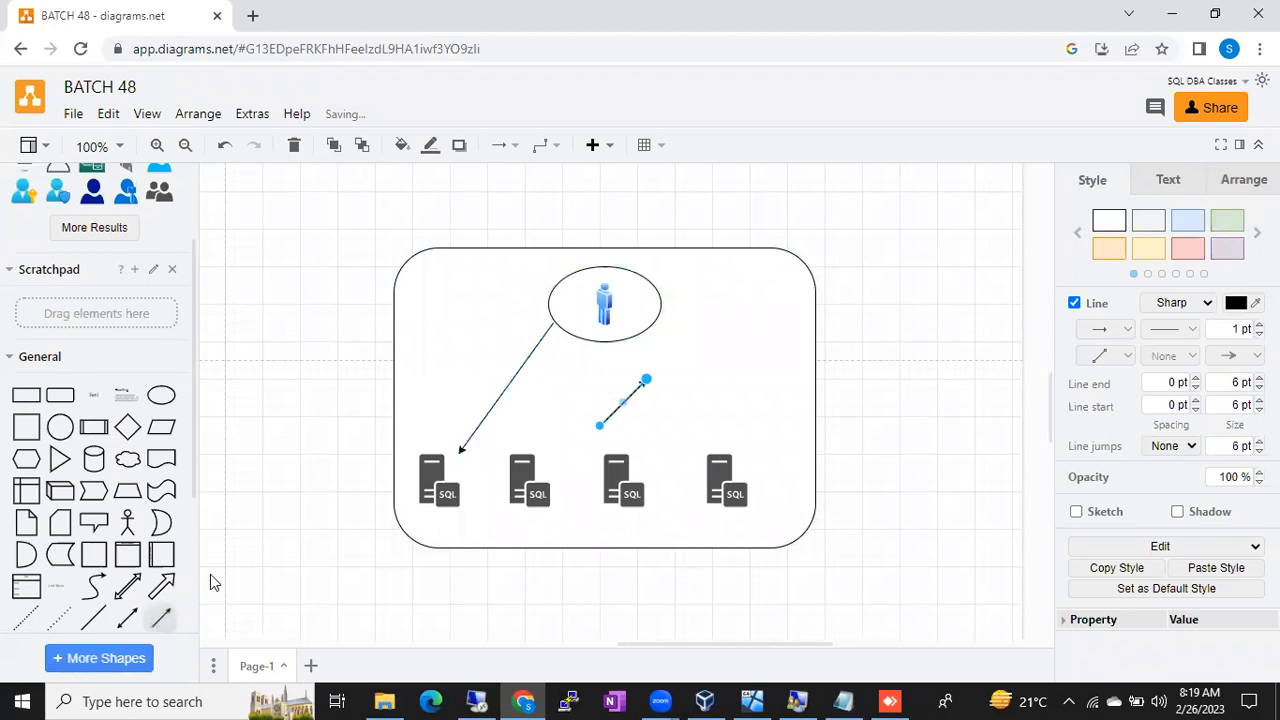
pyautogui.moveTo(621, 400); pyautogui.dragTo(698, 408)
pyautogui.hotkey('ctrl', 'z')
pyautogui.hotkey('ctrl', 'z')
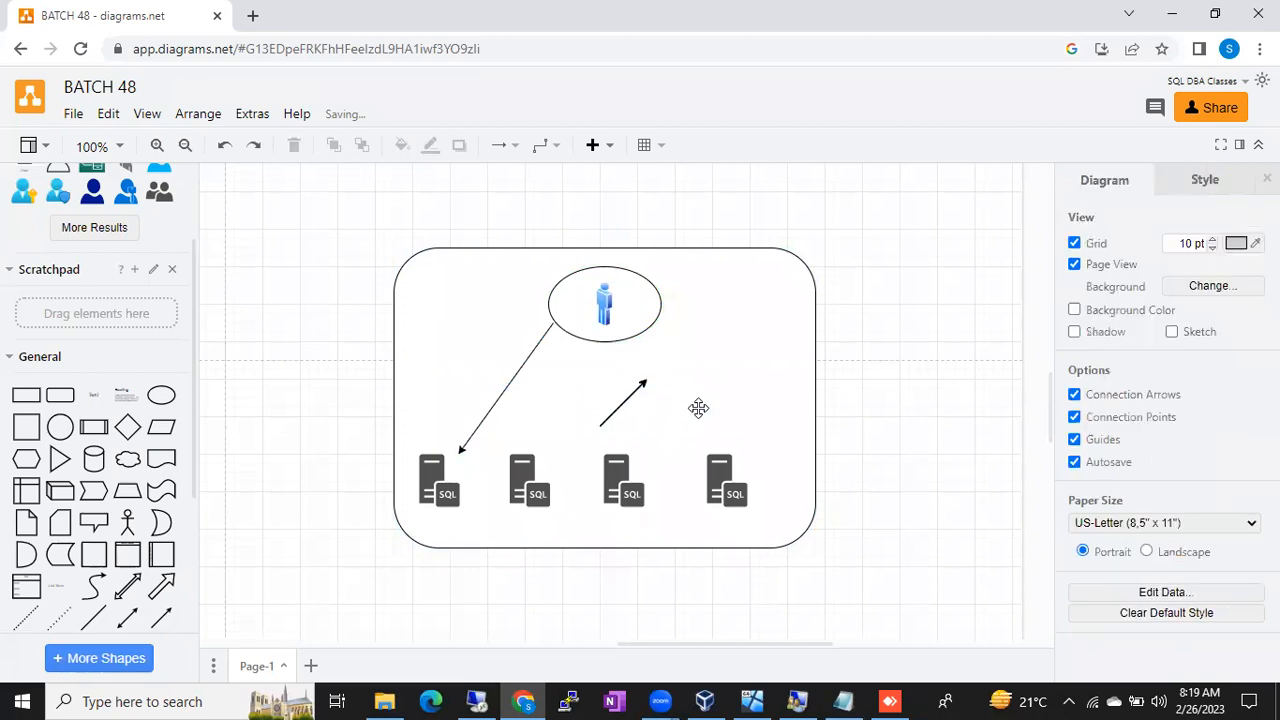
pyautogui.click(641, 390)
pyautogui.moveTo(643, 383); pyautogui.dragTo(712, 427)
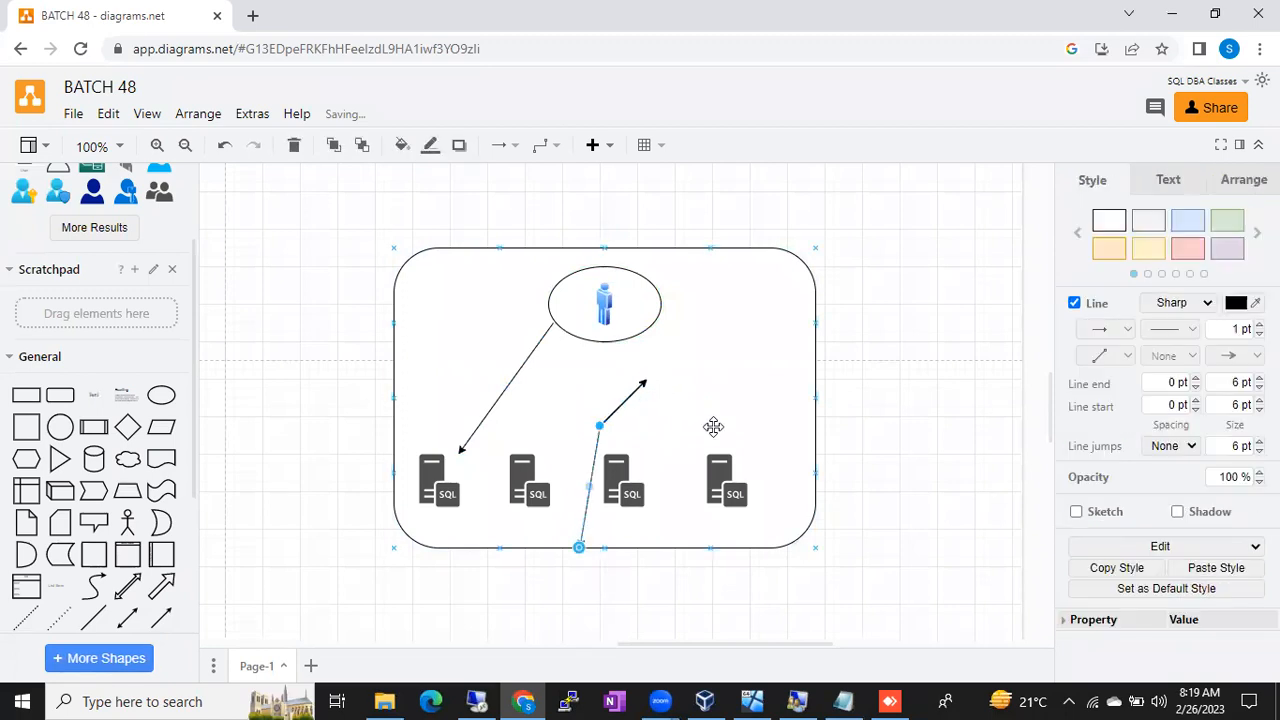
pyautogui.moveTo(579, 548); pyautogui.dragTo(530, 470)
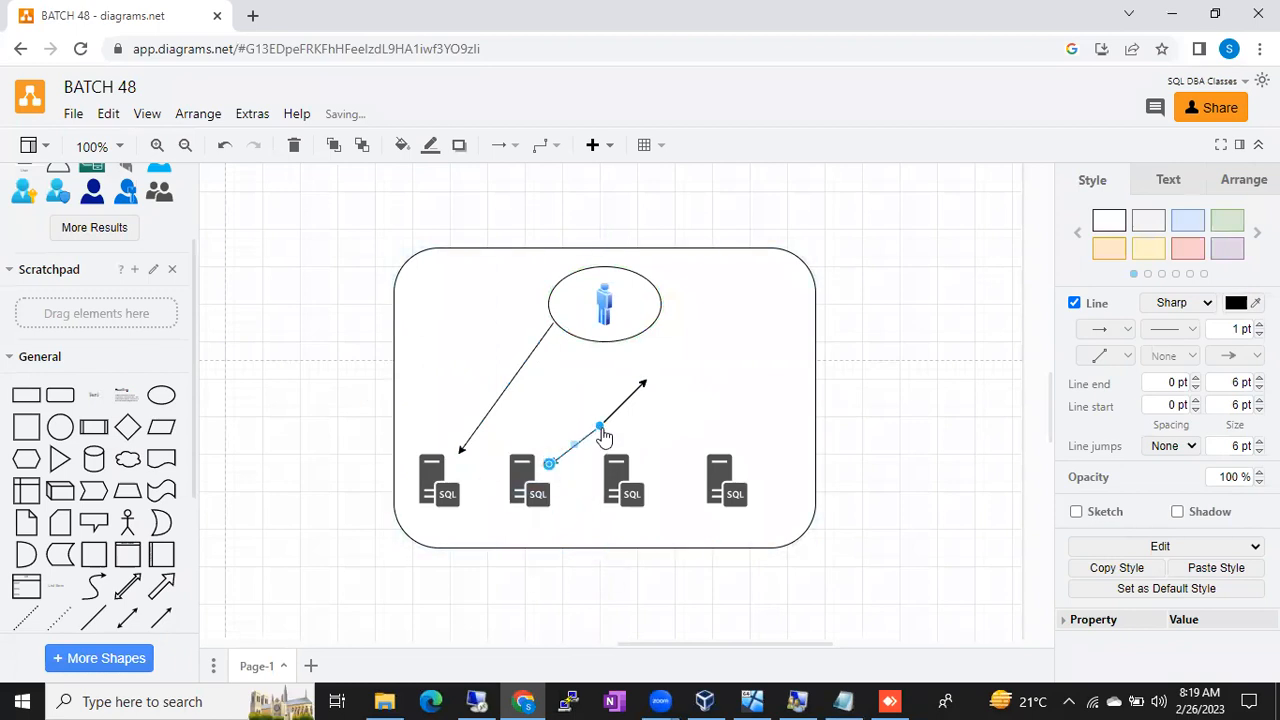